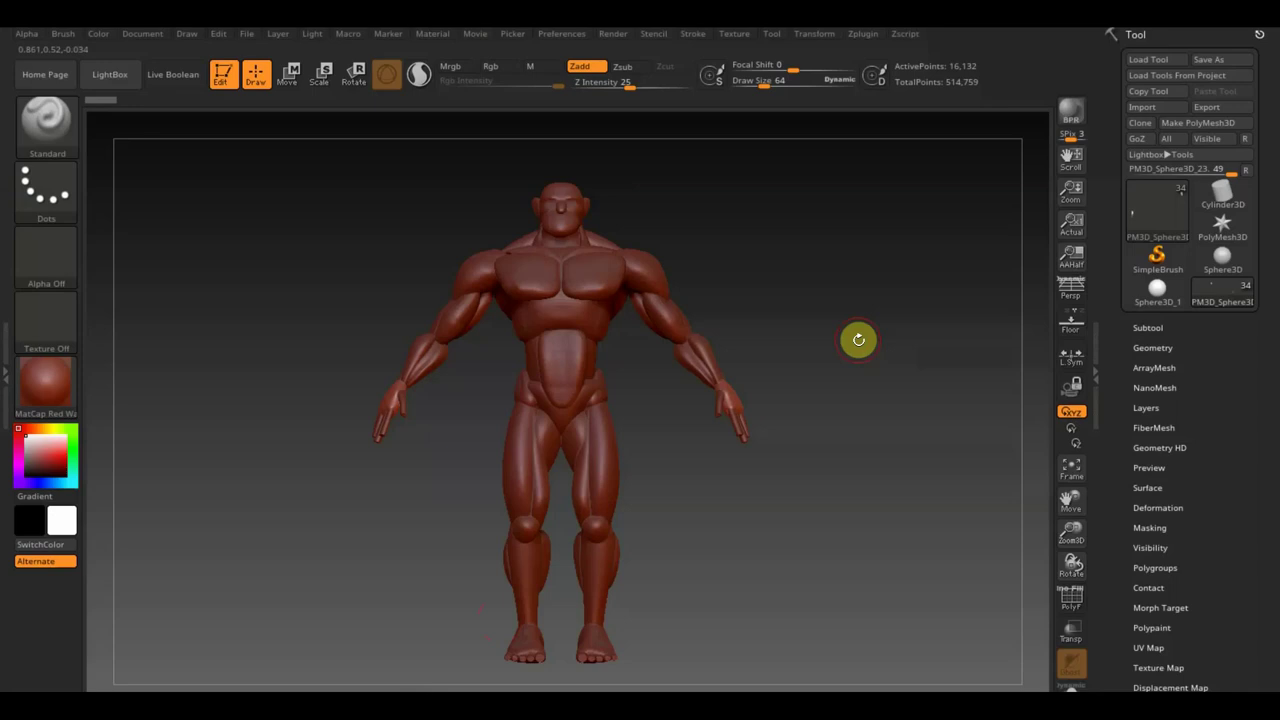
# Turn on PolyF so the polygon frame shows on the model.
pyautogui.moveTo(856, 342)
pyautogui.mouseDown()
pyautogui.moveTo(720, 480)
pyautogui.moveTo(790, 507)
pyautogui.moveTo(871, 609)
pyautogui.moveTo(854, 563)
pyautogui.moveTo(891, 443)
pyautogui.moveTo(901, 466)
pyautogui.moveTo(888, 472)
pyautogui.mouseUp()
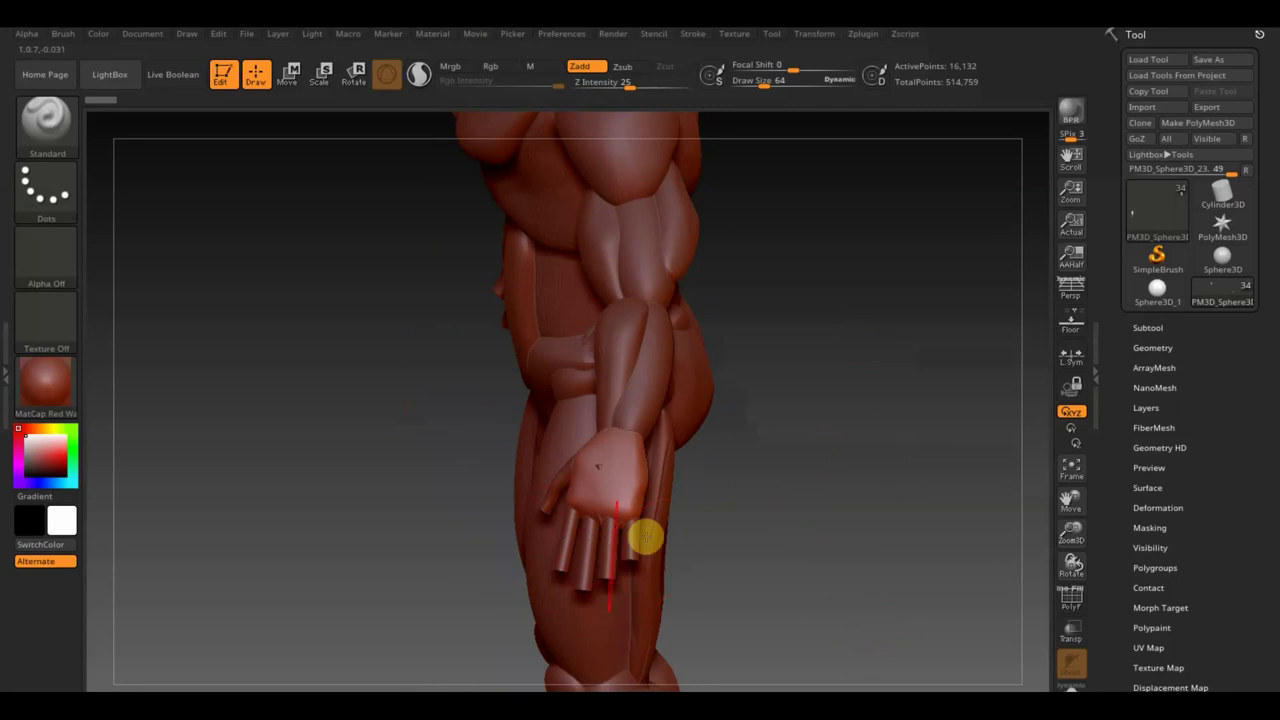
pyautogui.moveTo(700, 560)
pyautogui.mouseDown()
pyautogui.moveTo(820, 549)
pyautogui.moveTo(789, 569)
pyautogui.moveTo(817, 520)
pyautogui.moveTo(757, 420)
pyautogui.moveTo(769, 583)
pyautogui.moveTo(756, 625)
pyautogui.mouseUp()
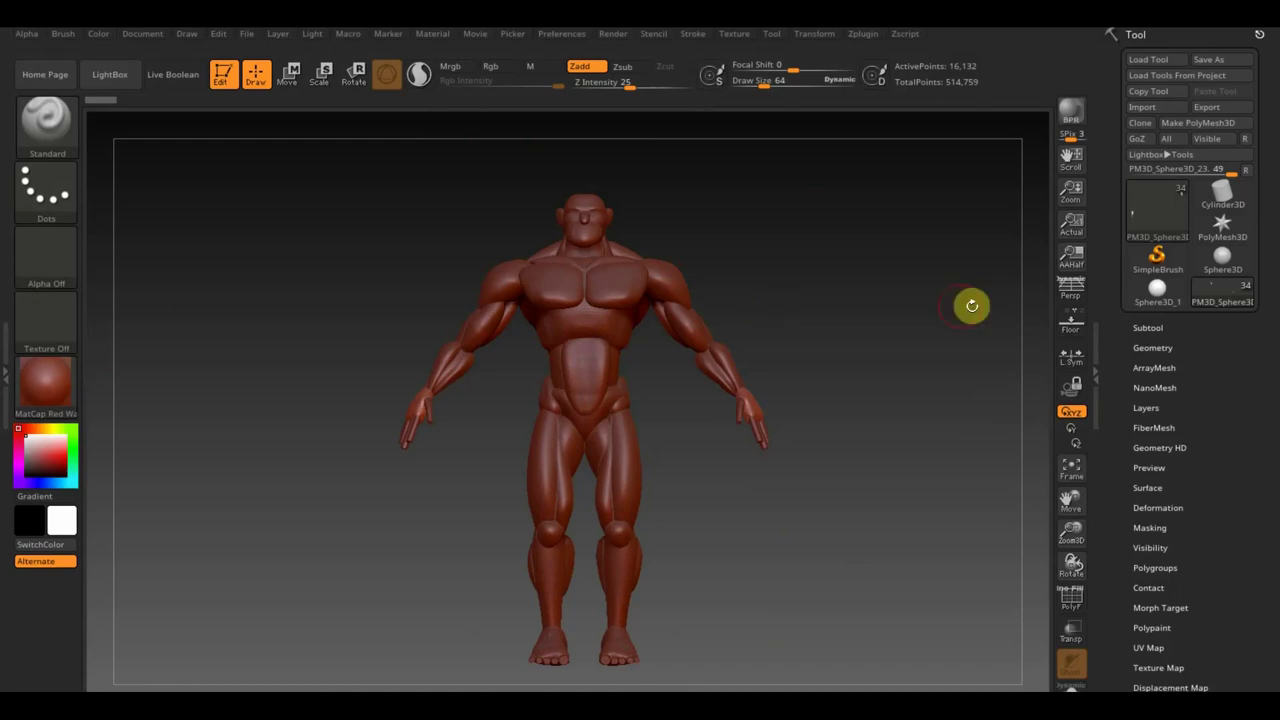
pyautogui.click(1075, 598)
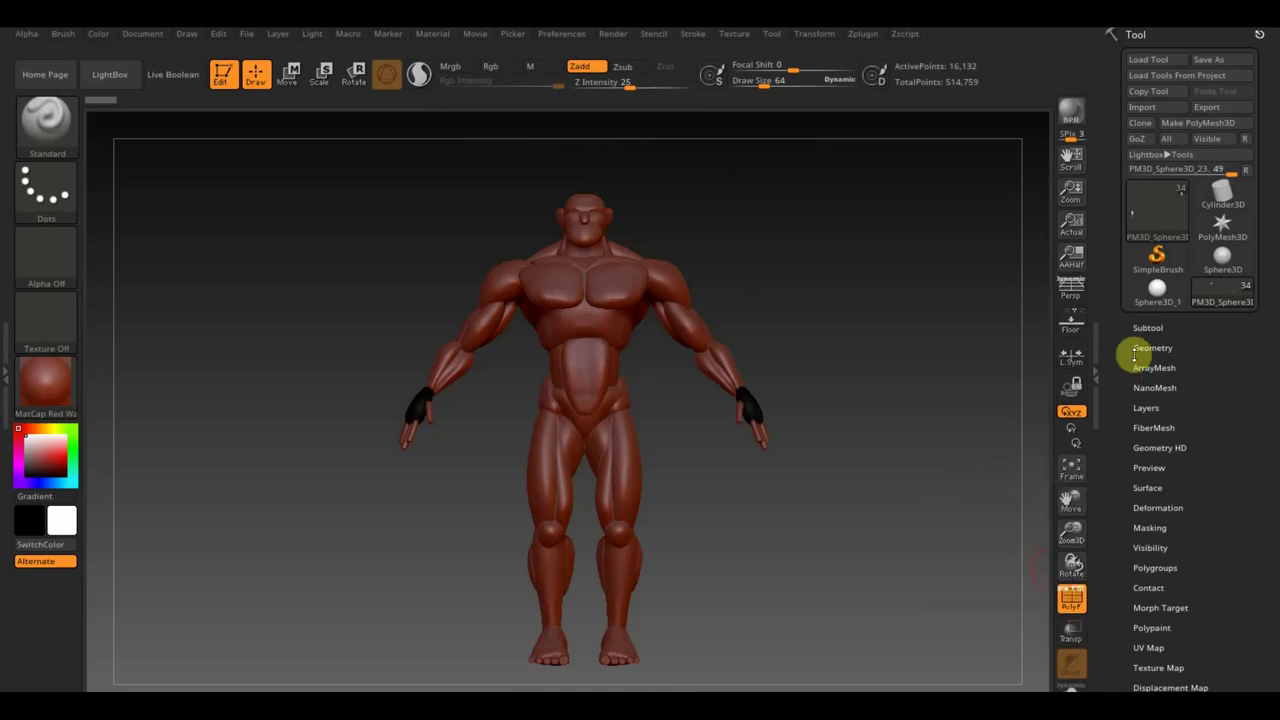
# Make the chest piece, PM3D_Sphere3D_1, the active subtool.
pyautogui.click(1146, 327)
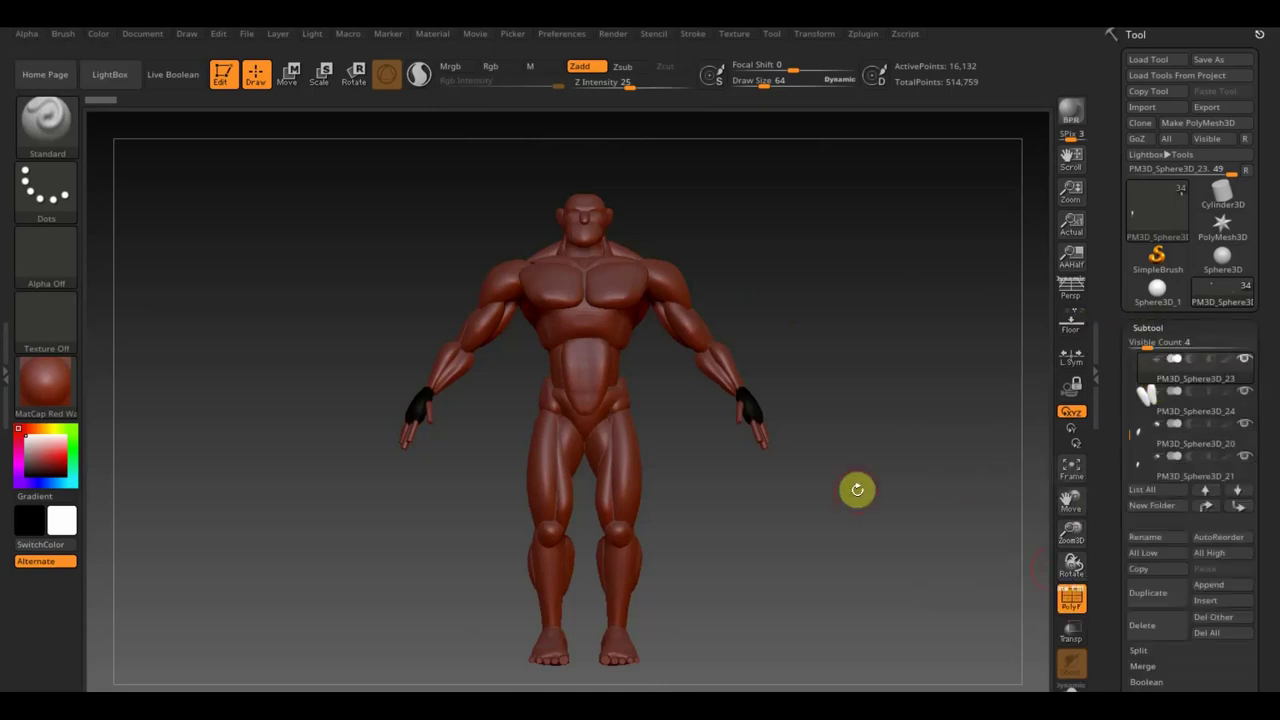
pyautogui.press('n')
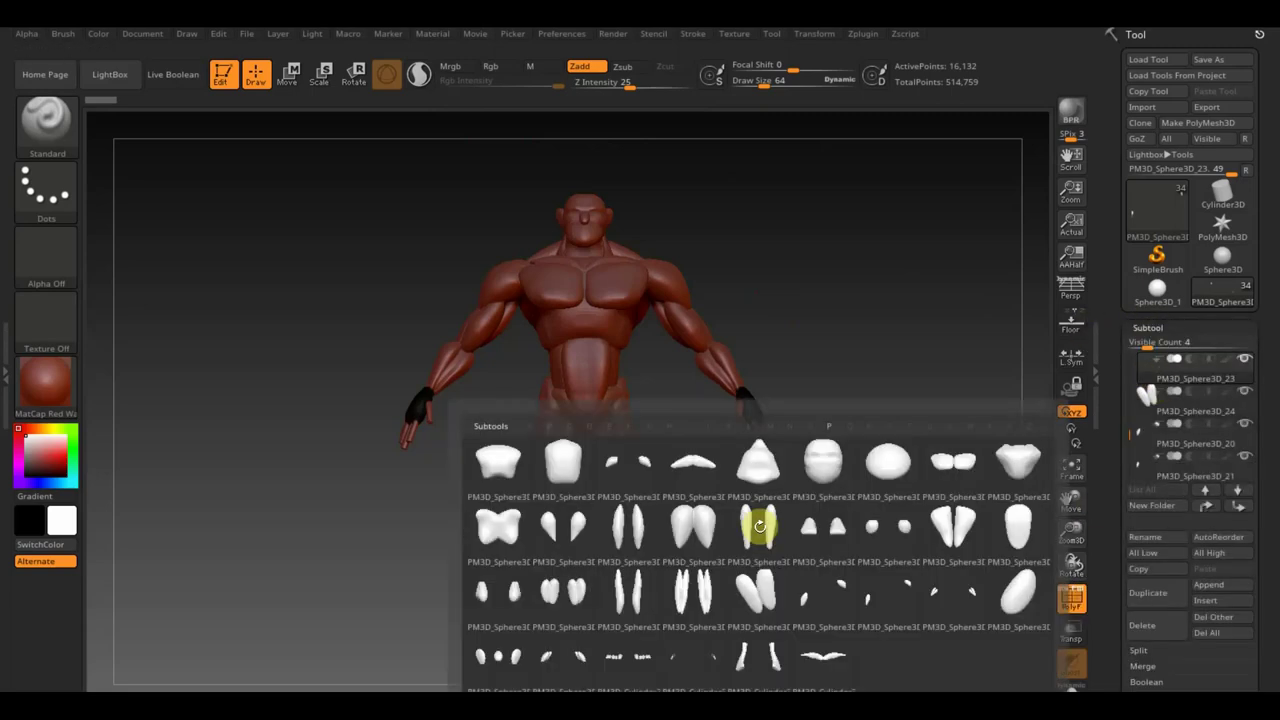
pyautogui.click(500, 466)
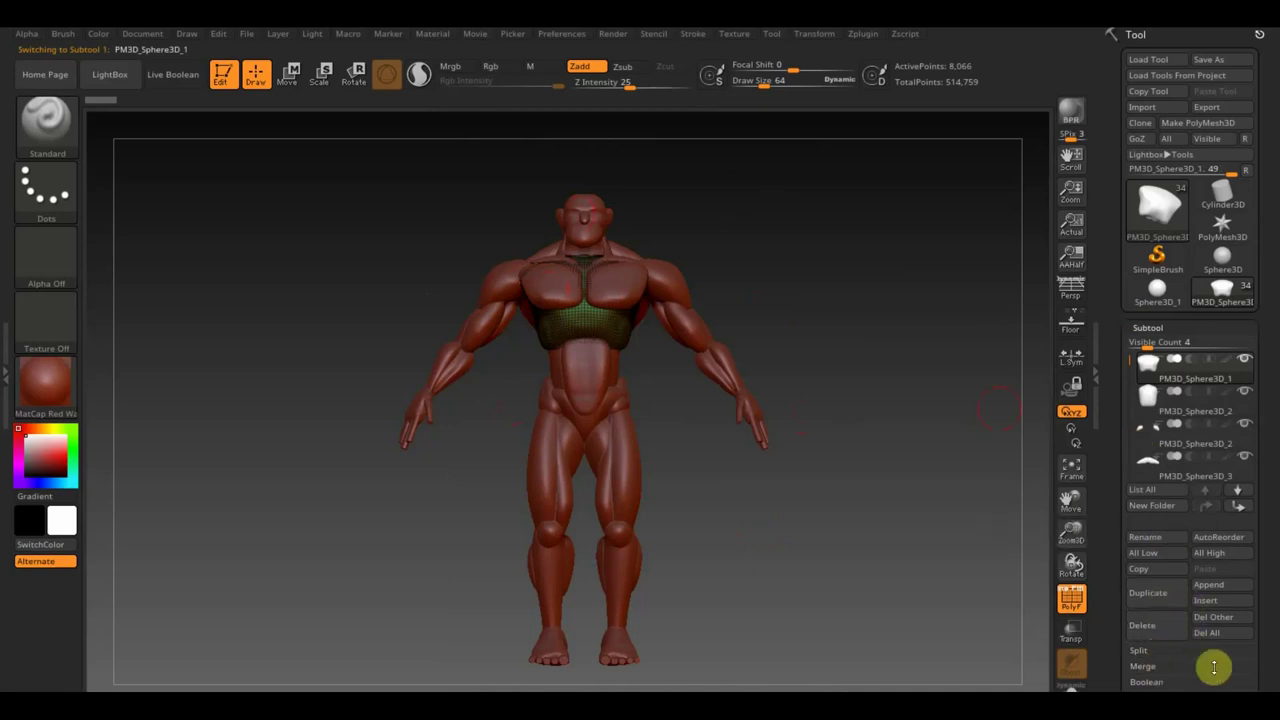
# MergeDown every body part, accepting the warning, until one 514,759-point subtool remains.
pyautogui.moveTo(1268, 637); pyautogui.dragTo(1271, 569)
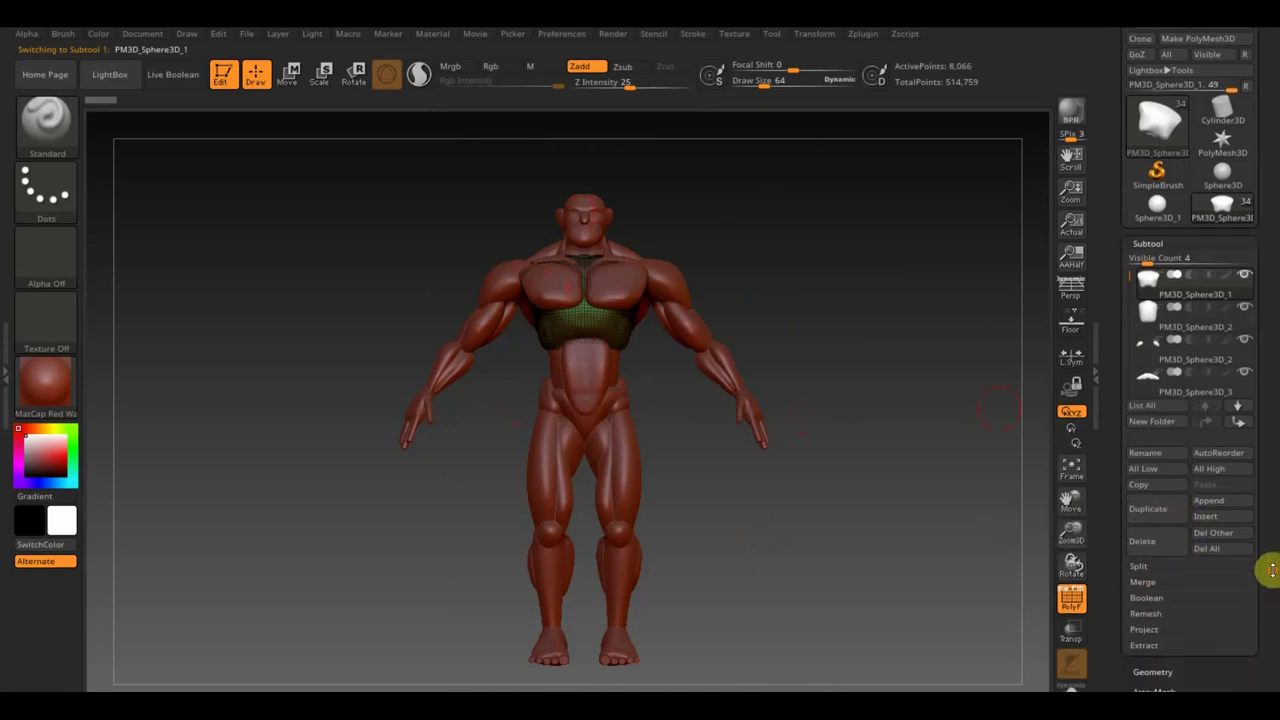
pyautogui.click(1149, 582)
pyautogui.click(1160, 598)
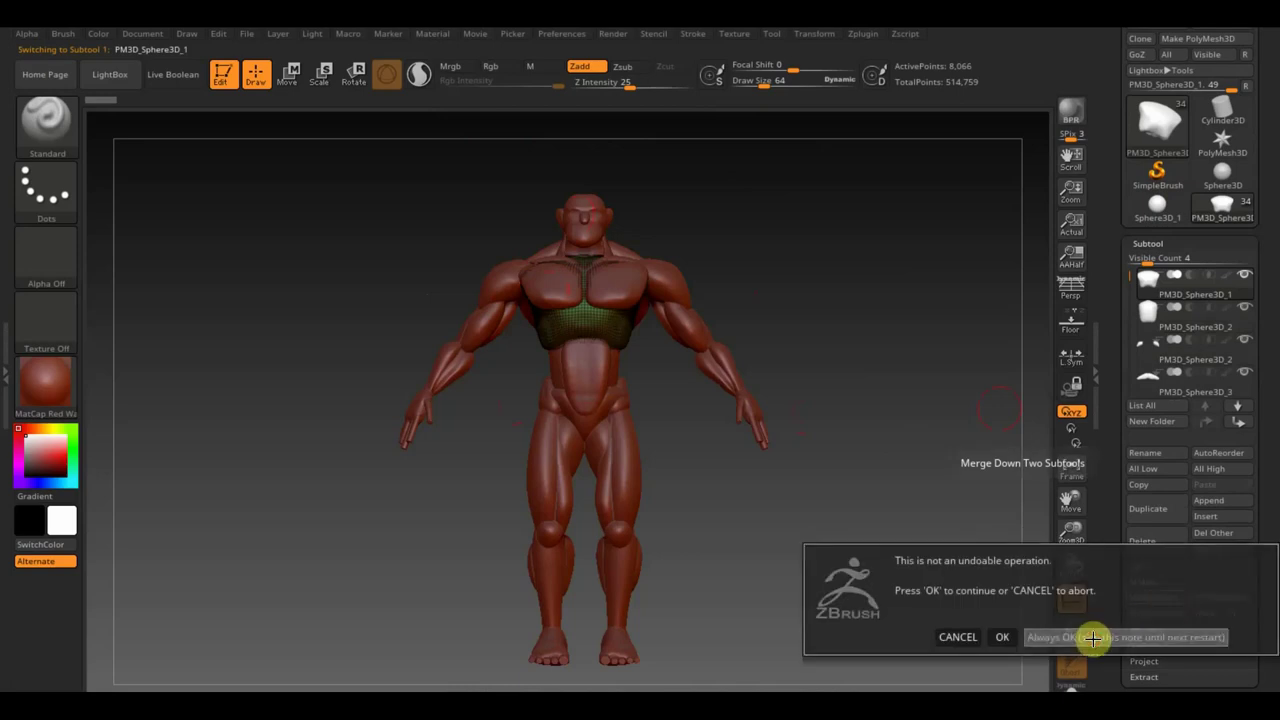
pyautogui.click(1093, 637)
pyautogui.click(1171, 600)
pyautogui.click(1171, 600)
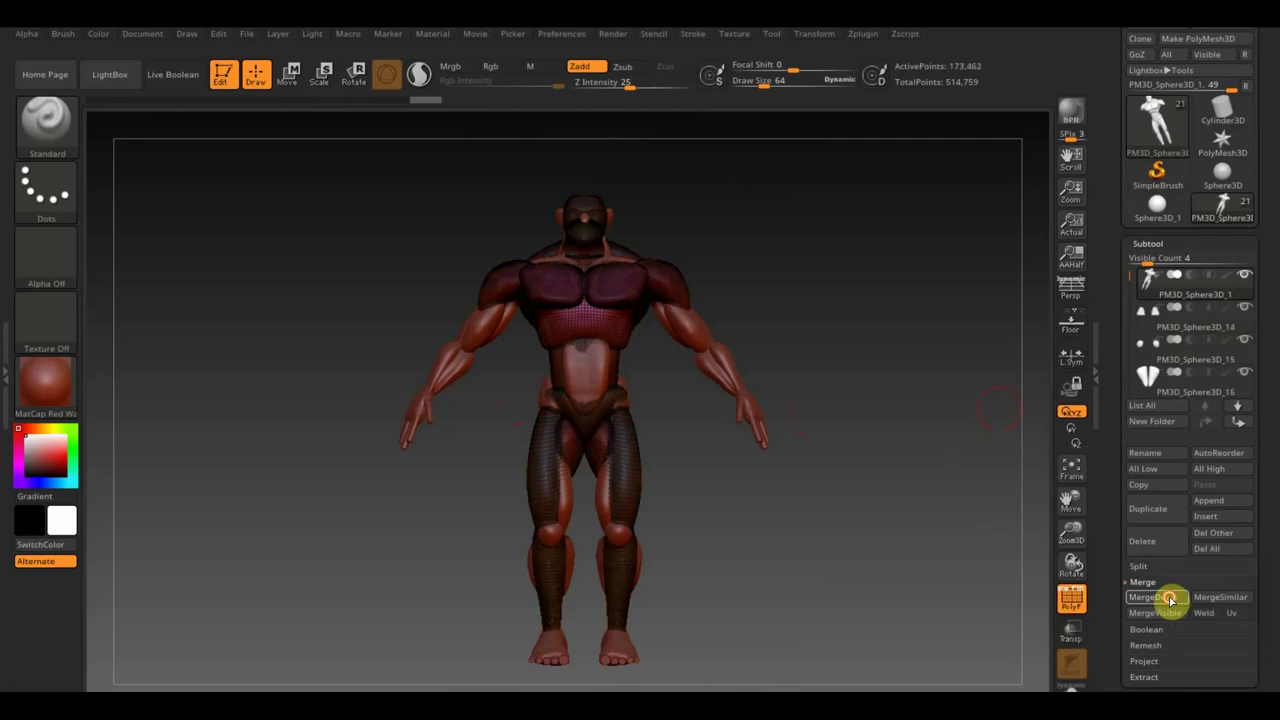
pyautogui.click(1171, 600)
pyautogui.click(1171, 600)
pyautogui.click(1171, 600)
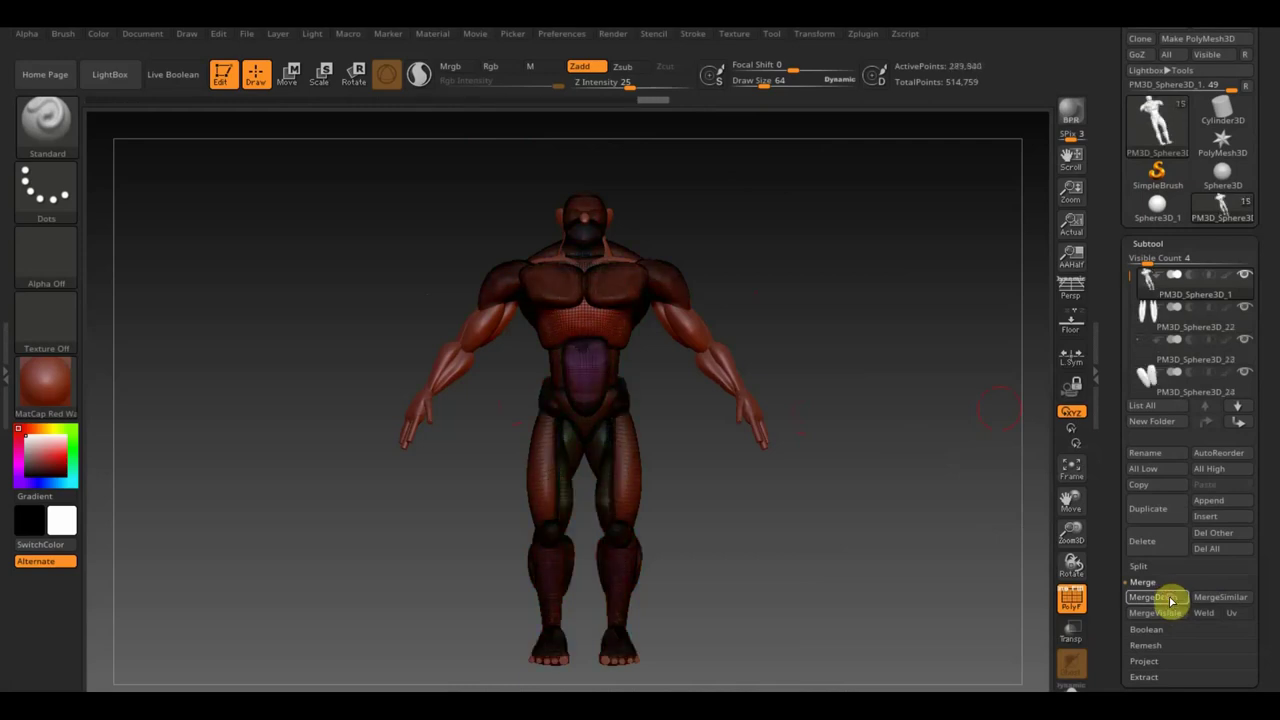
pyautogui.click(1171, 600)
pyautogui.click(1171, 600)
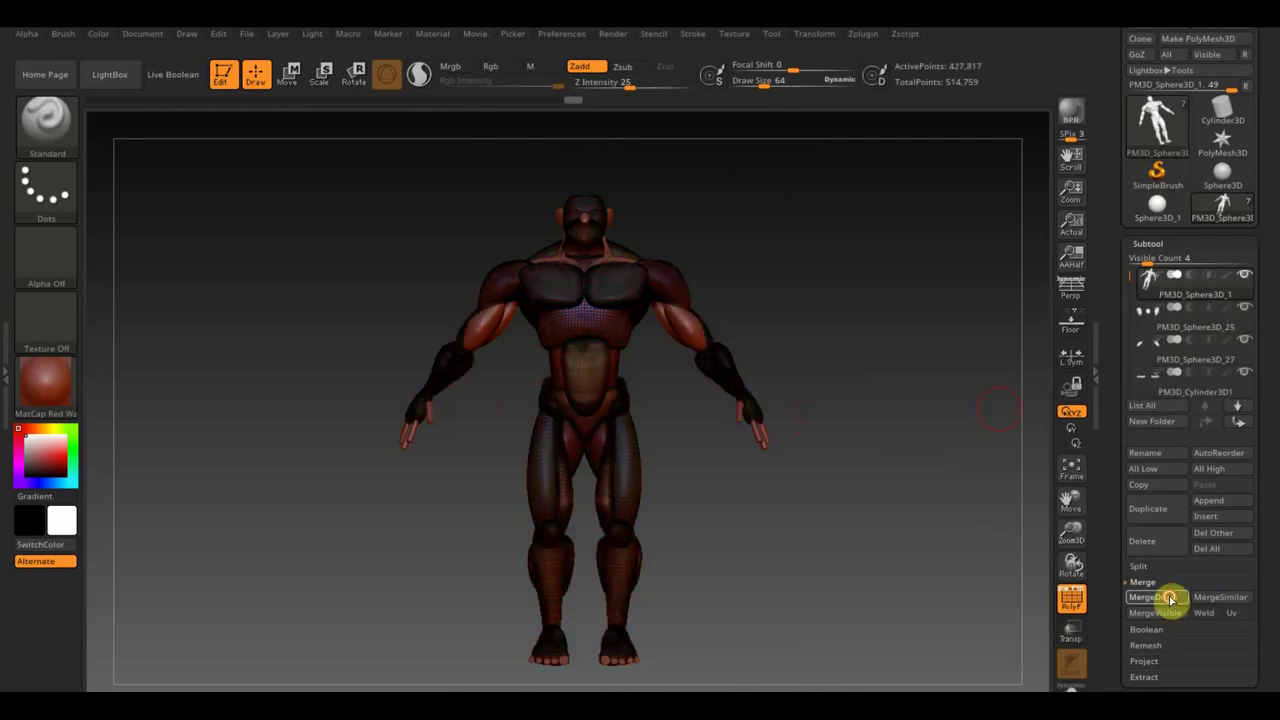
pyautogui.click(1171, 600)
pyautogui.click(1171, 600)
pyautogui.click(1171, 600)
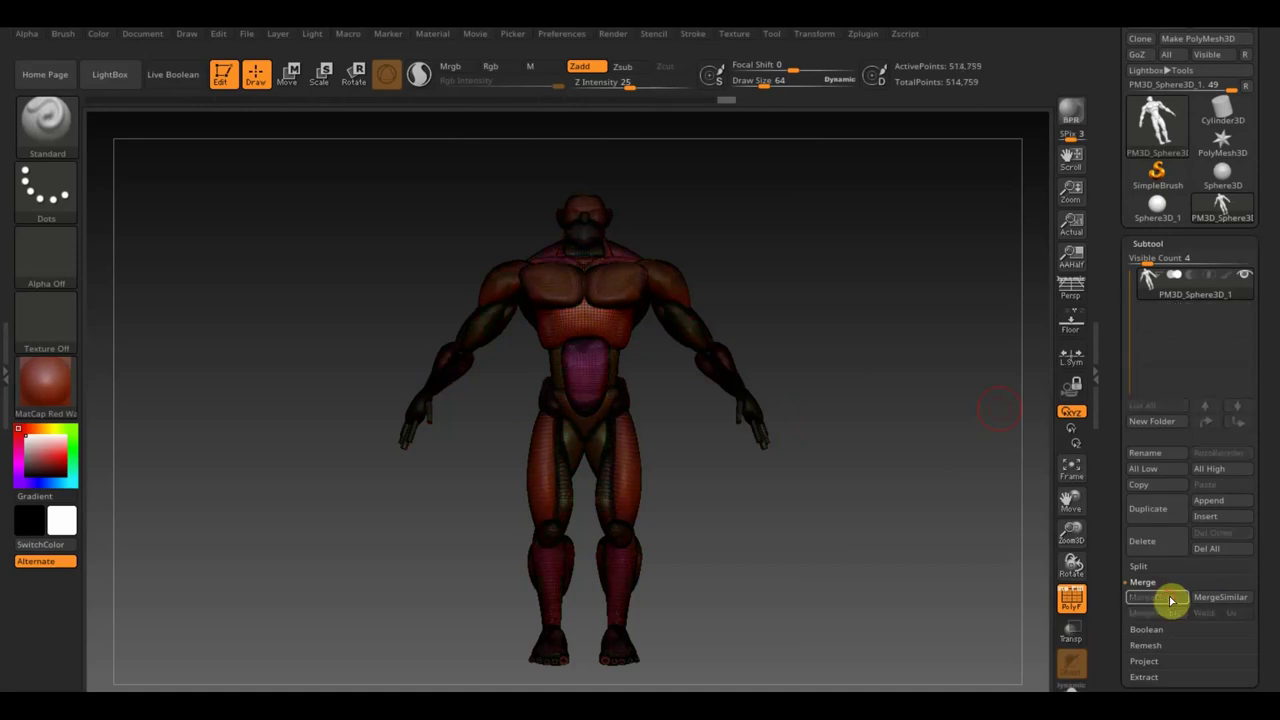
# Raise the Document Center slider to lighten the middle of the background gradient.
pyautogui.moveTo(831, 517); pyautogui.dragTo(971, 521)
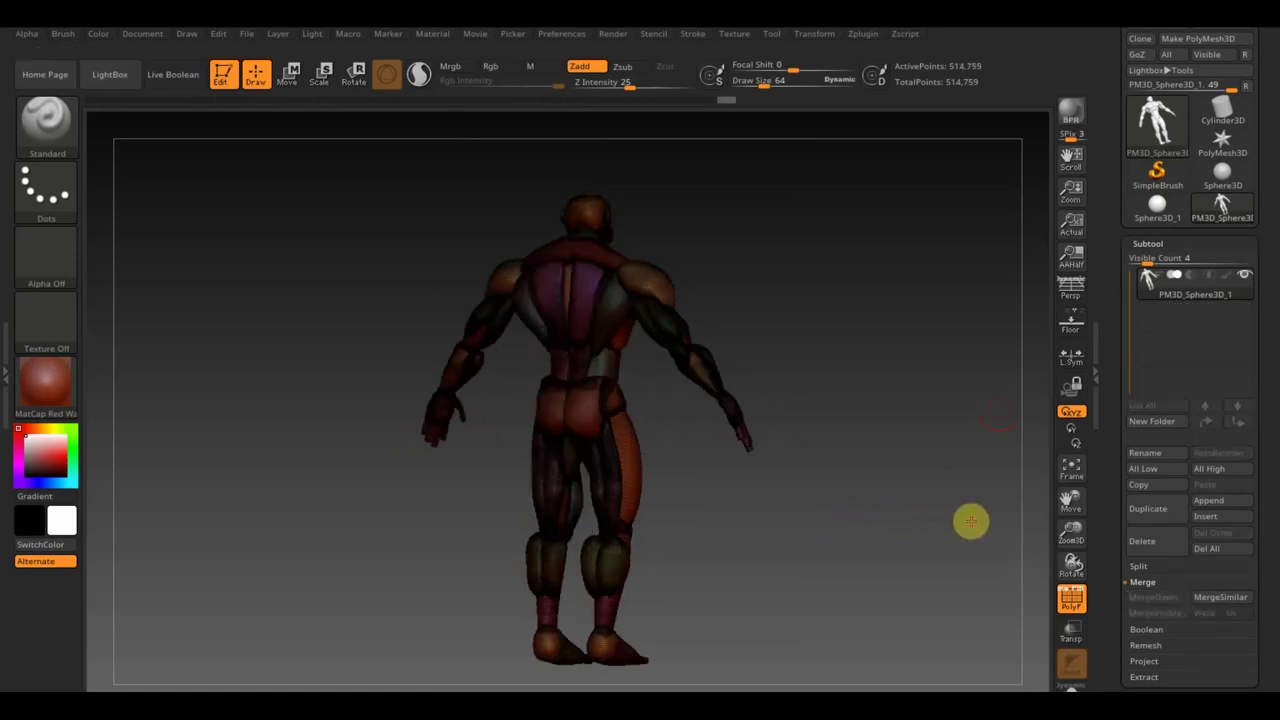
pyautogui.click(143, 34)
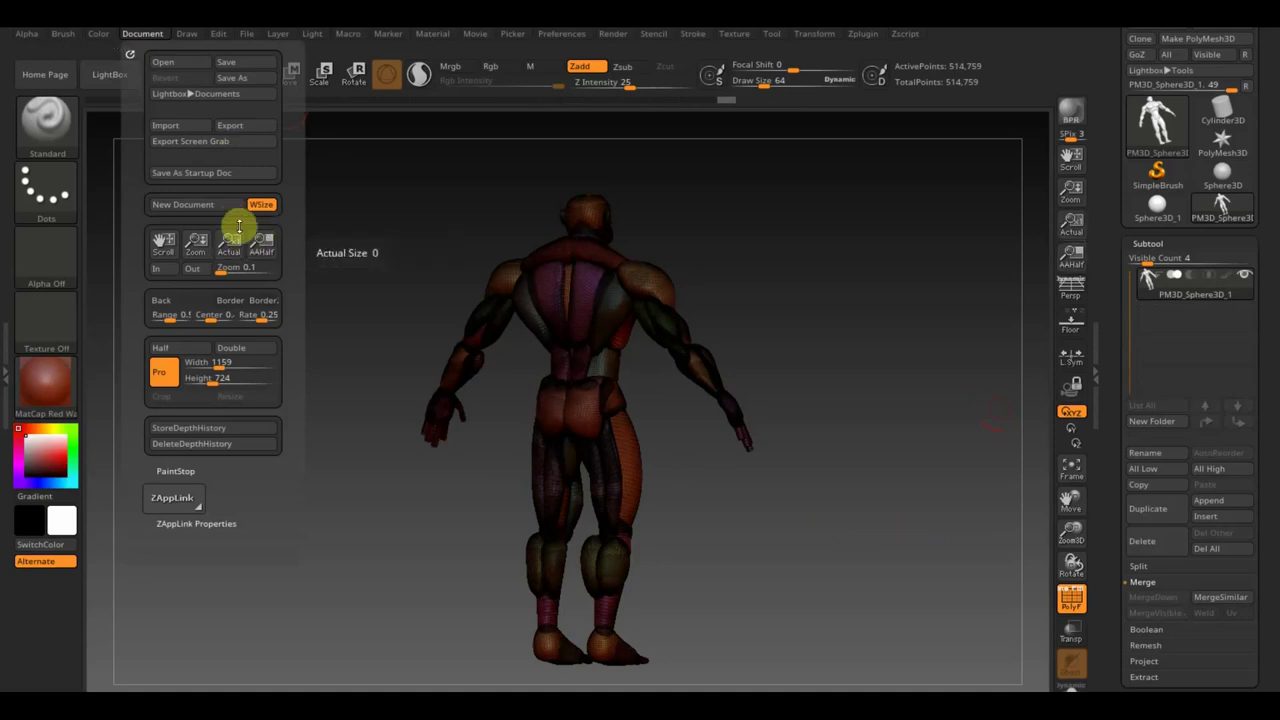
pyautogui.moveTo(209, 320); pyautogui.dragTo(203, 318)
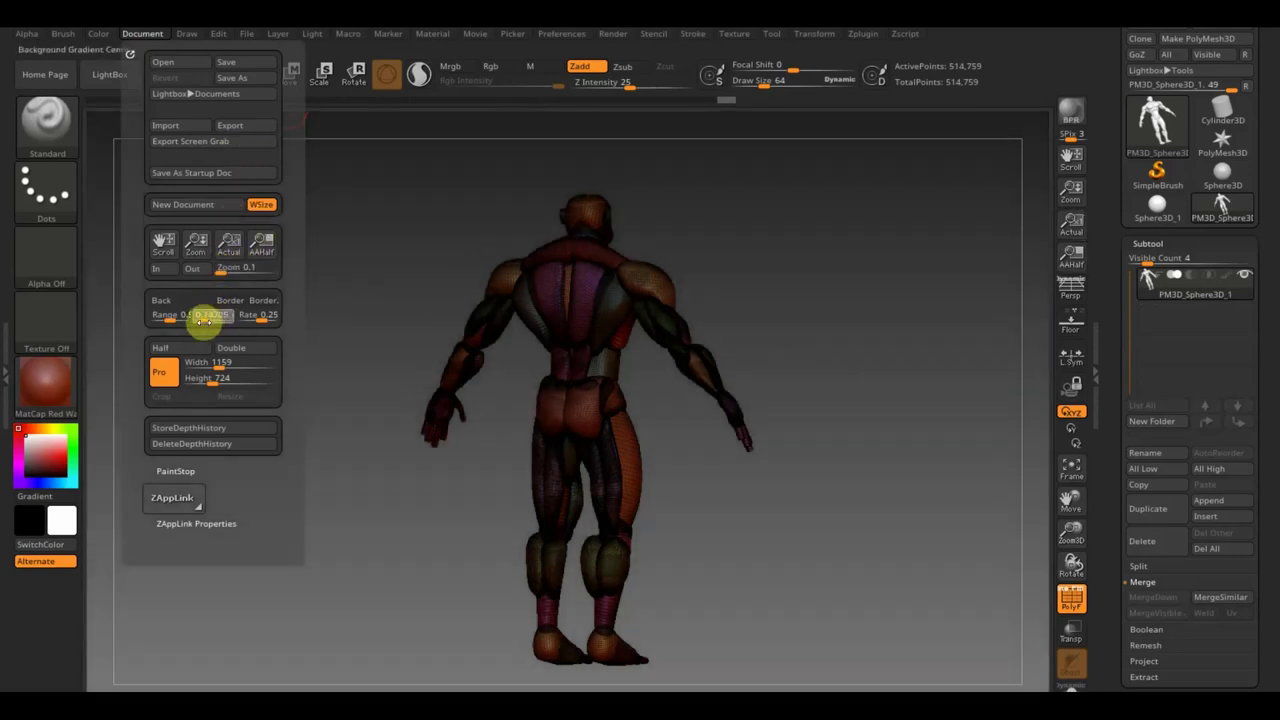
pyautogui.click(57, 390)
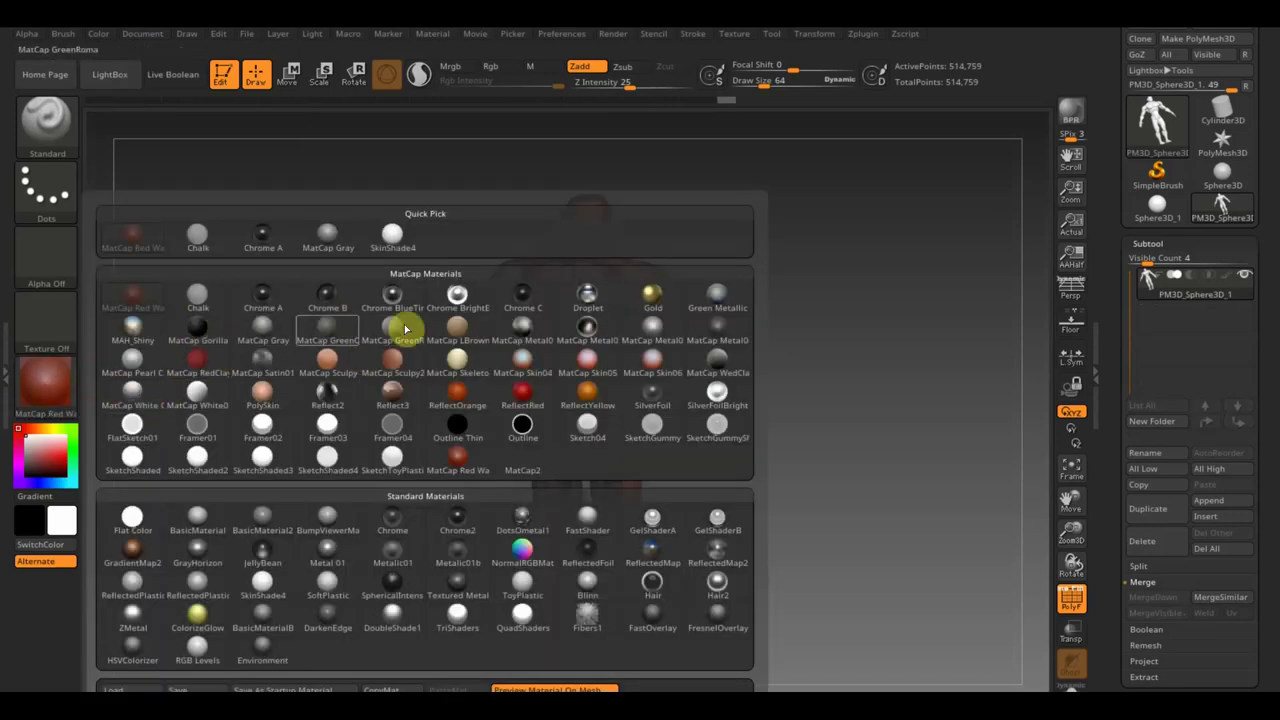
# Try a grey metal matcap and MatCap Sculpy, then return to MatCap Red Wax.
pyautogui.click(651, 334)
pyautogui.moveTo(888, 384); pyautogui.dragTo(749, 380)
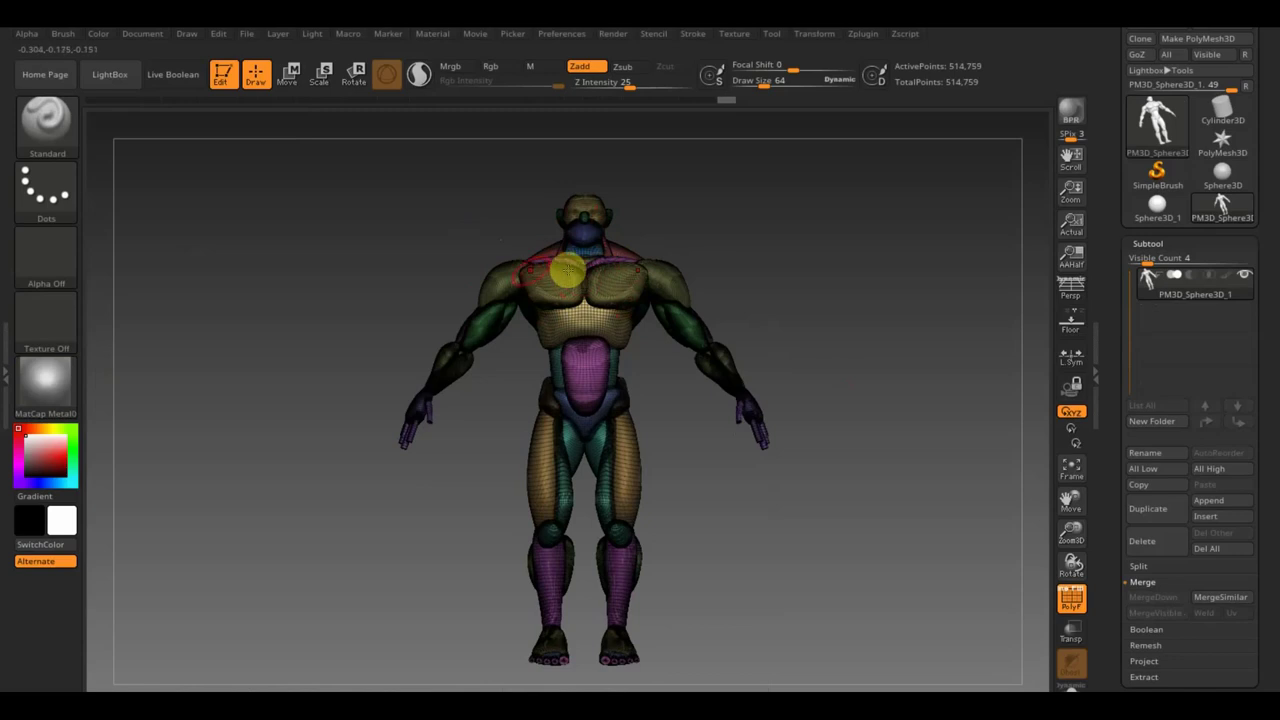
pyautogui.click(46, 385)
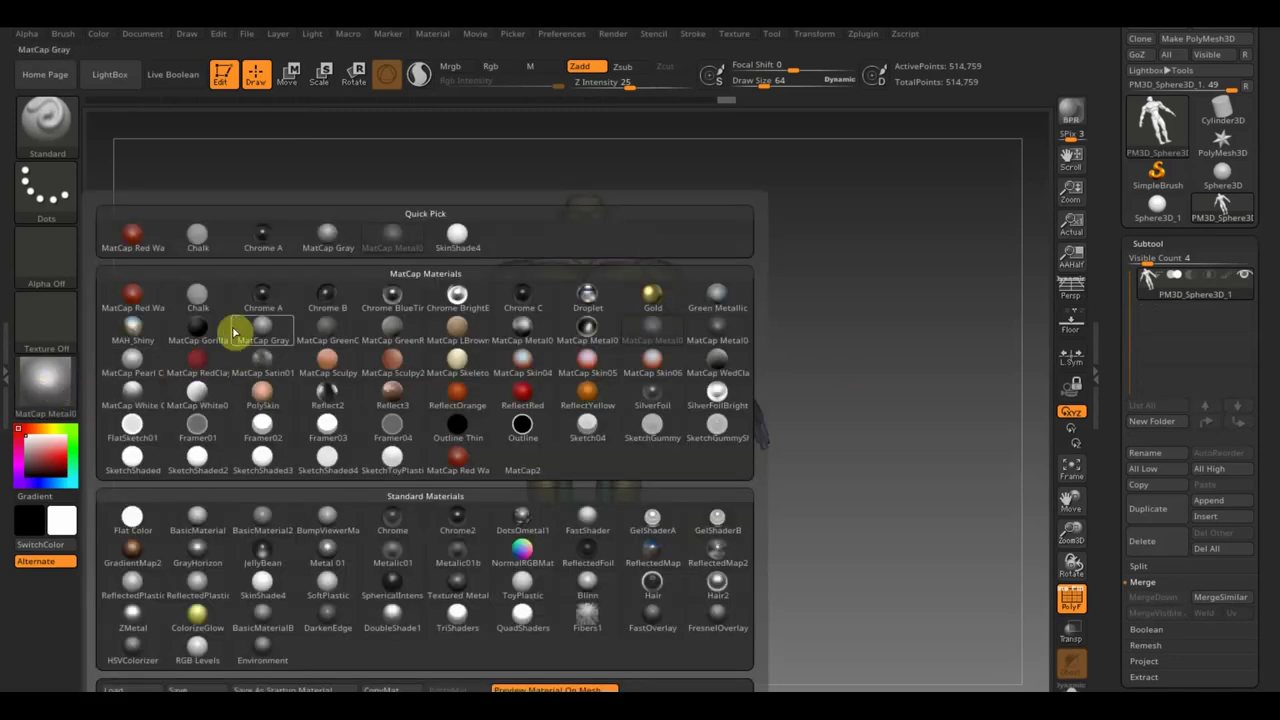
pyautogui.click(330, 362)
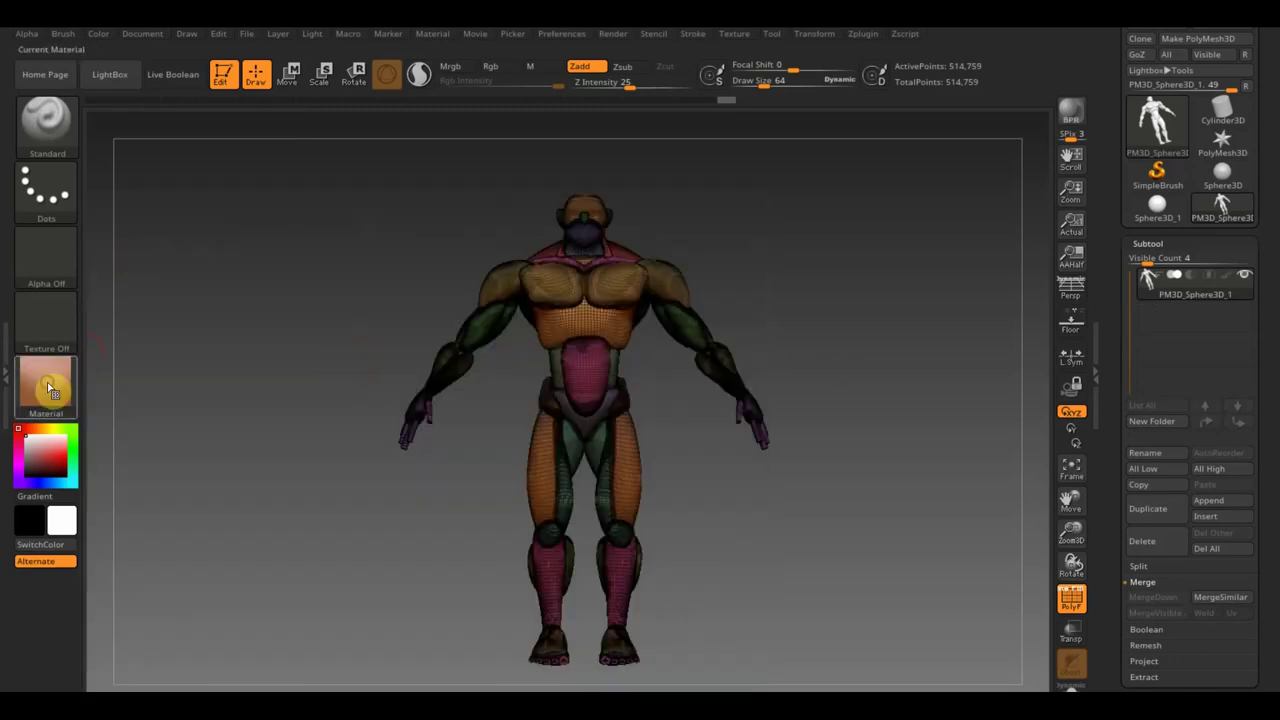
pyautogui.click(50, 390)
pyautogui.click(145, 250)
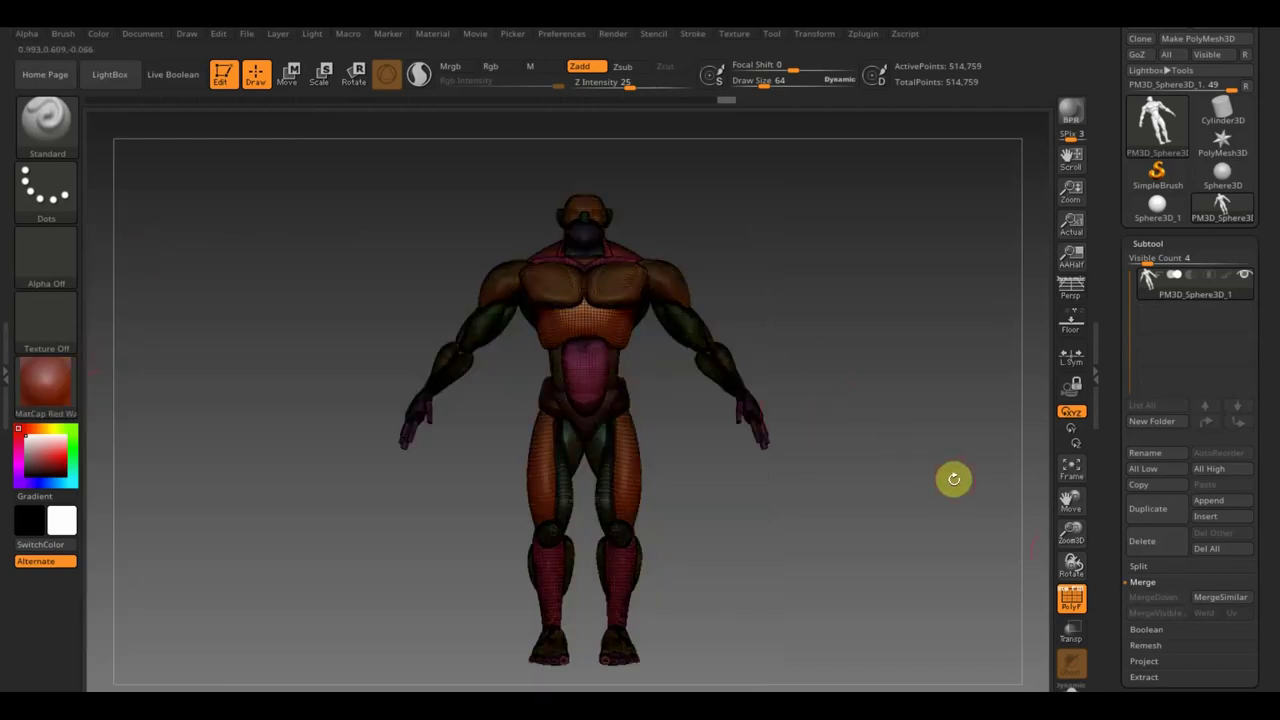
# Turn off the polygon frame overlay on the merged figure.
pyautogui.click(1071, 598)
pyautogui.keyDown('shift'); pyautogui.moveTo(937, 514); pyautogui.dragTo(943, 514); pyautogui.keyUp('shift')
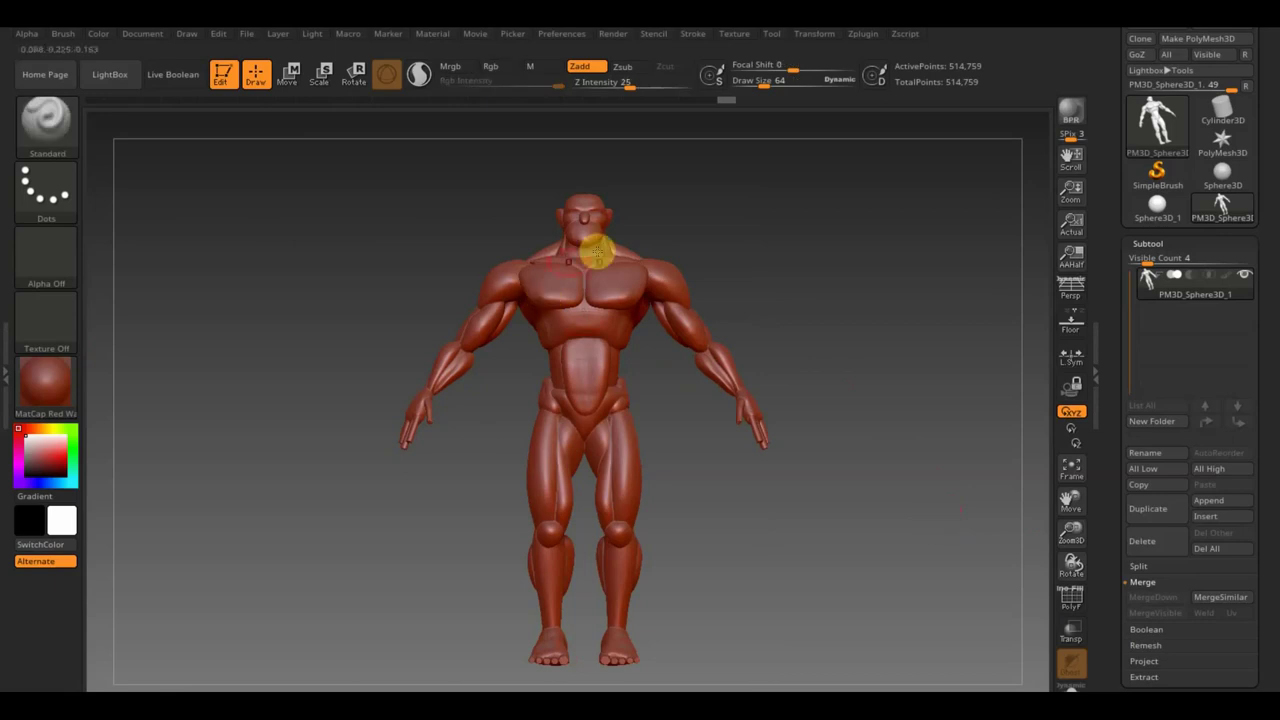
pyautogui.moveTo(810, 380)
pyautogui.mouseDown()
pyautogui.moveTo(874, 374)
pyautogui.moveTo(923, 403)
pyautogui.moveTo(834, 397)
pyautogui.moveTo(877, 401)
pyautogui.mouseUp()
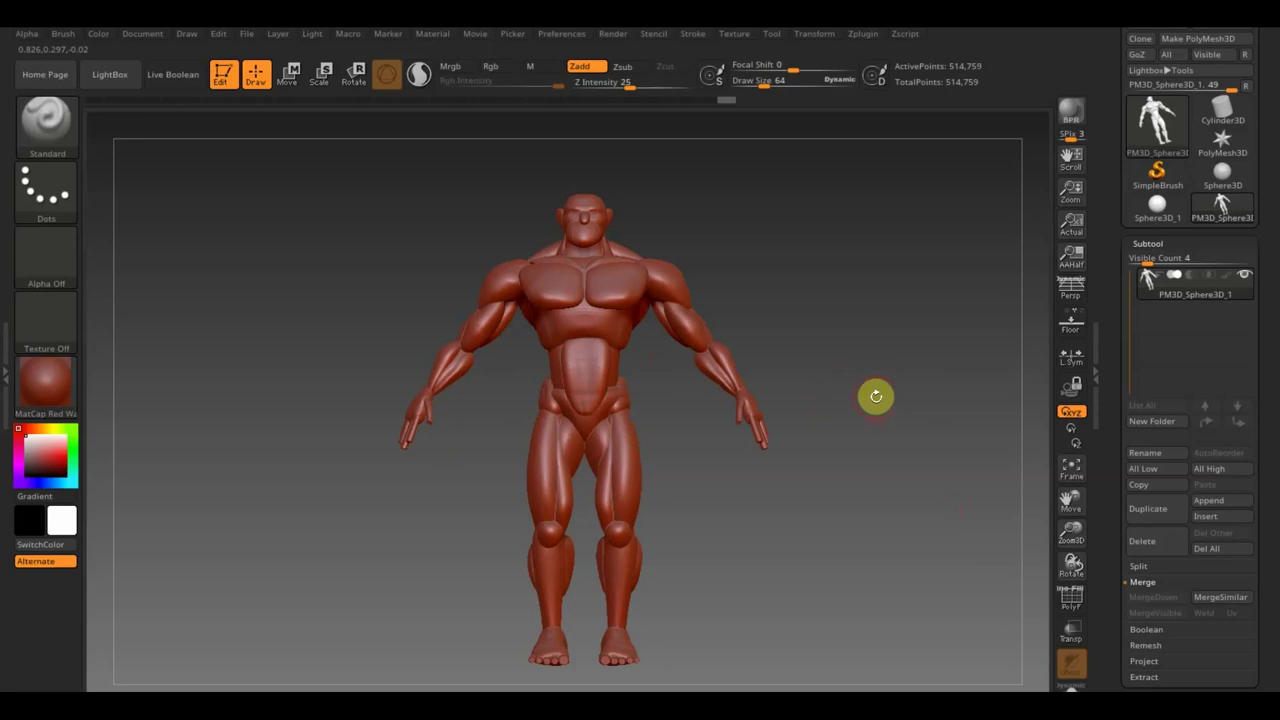
# Compare the grey metal matcap from several angles, then settle back on MatCap Red Wax.
pyautogui.click(60, 385)
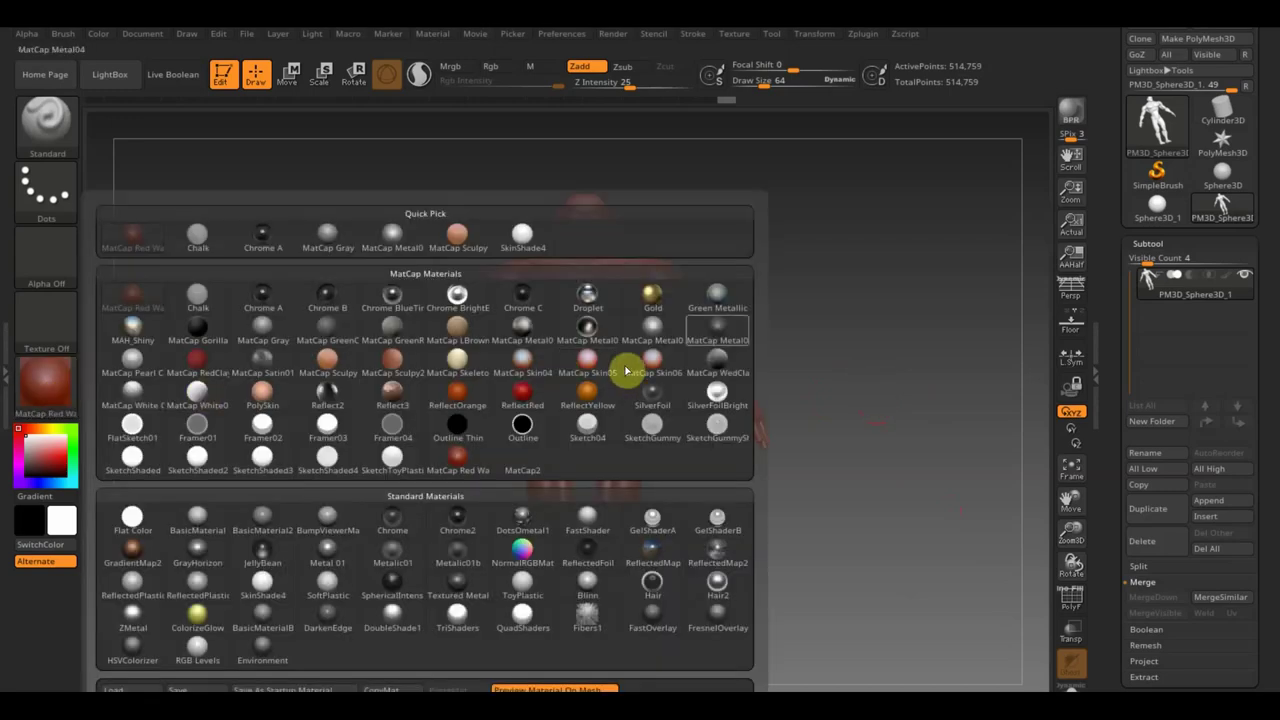
pyautogui.click(660, 334)
pyautogui.moveTo(774, 494)
pyautogui.mouseDown()
pyautogui.moveTo(846, 497)
pyautogui.moveTo(749, 503)
pyautogui.moveTo(934, 503)
pyautogui.moveTo(760, 500)
pyautogui.mouseUp()
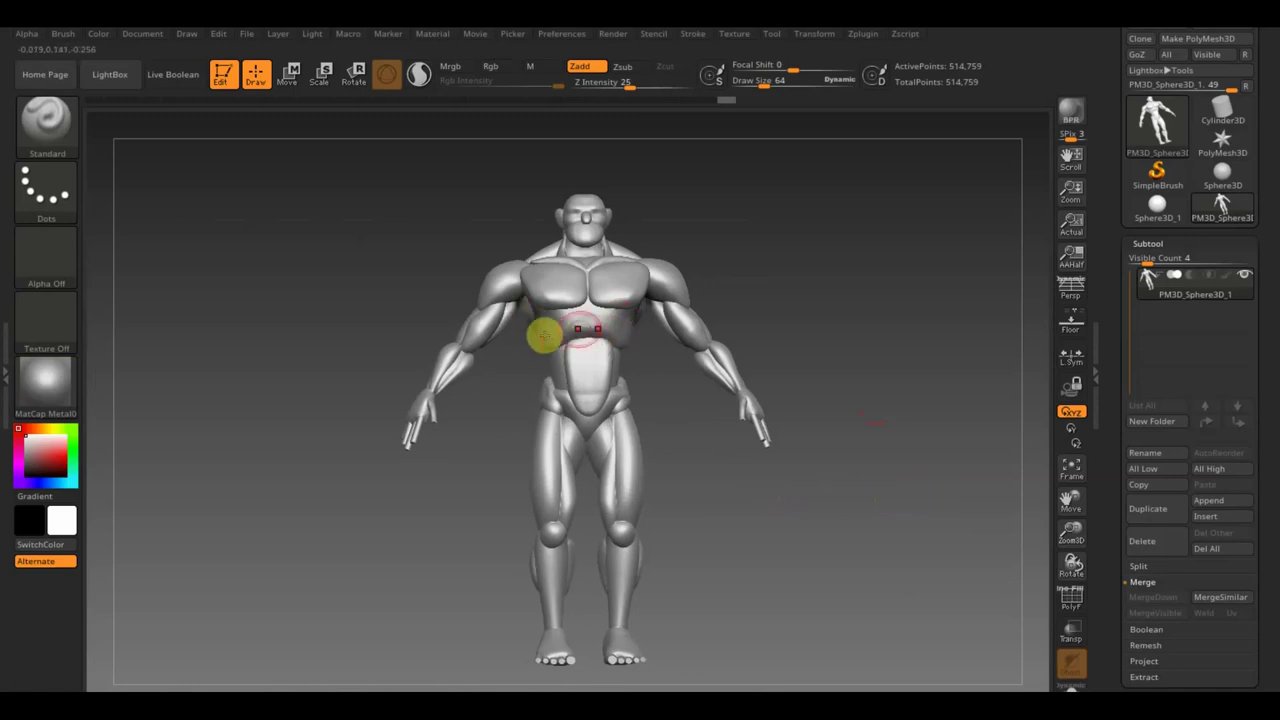
pyautogui.moveTo(902, 295)
pyautogui.mouseDown()
pyautogui.moveTo(851, 297)
pyautogui.moveTo(955, 307)
pyautogui.moveTo(960, 294)
pyautogui.moveTo(931, 383)
pyautogui.mouseUp()
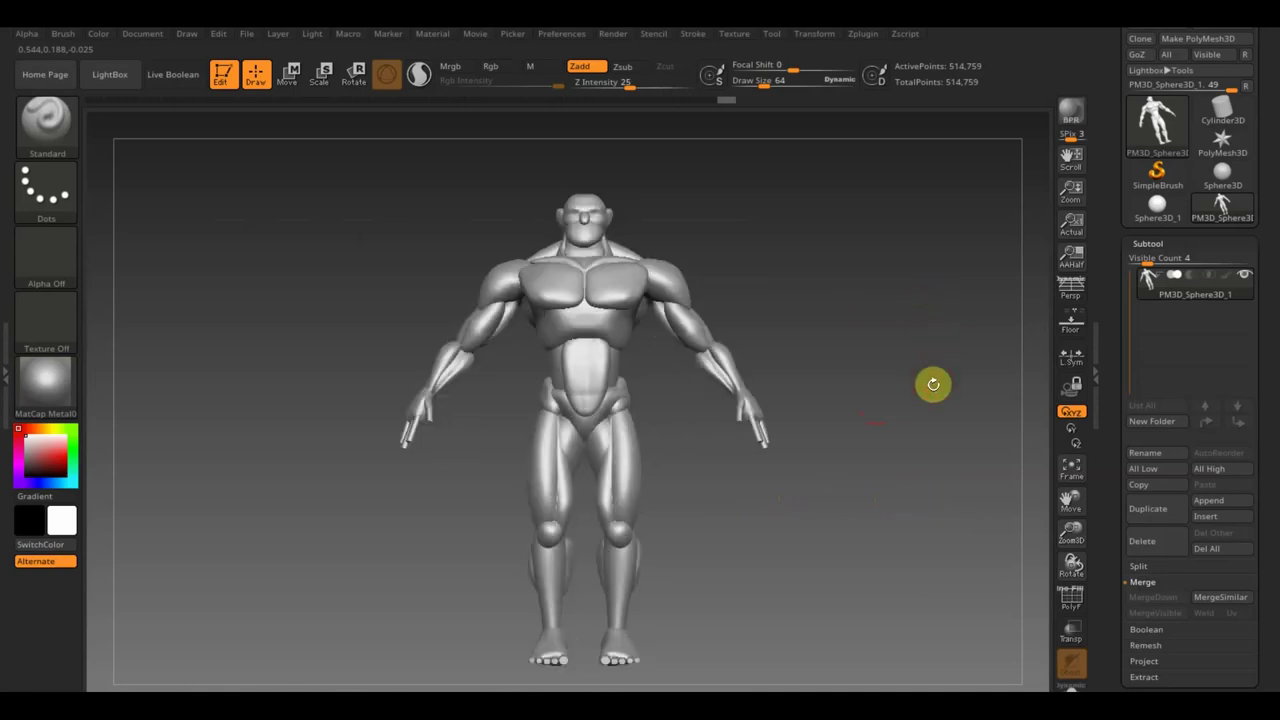
pyautogui.click(50, 385)
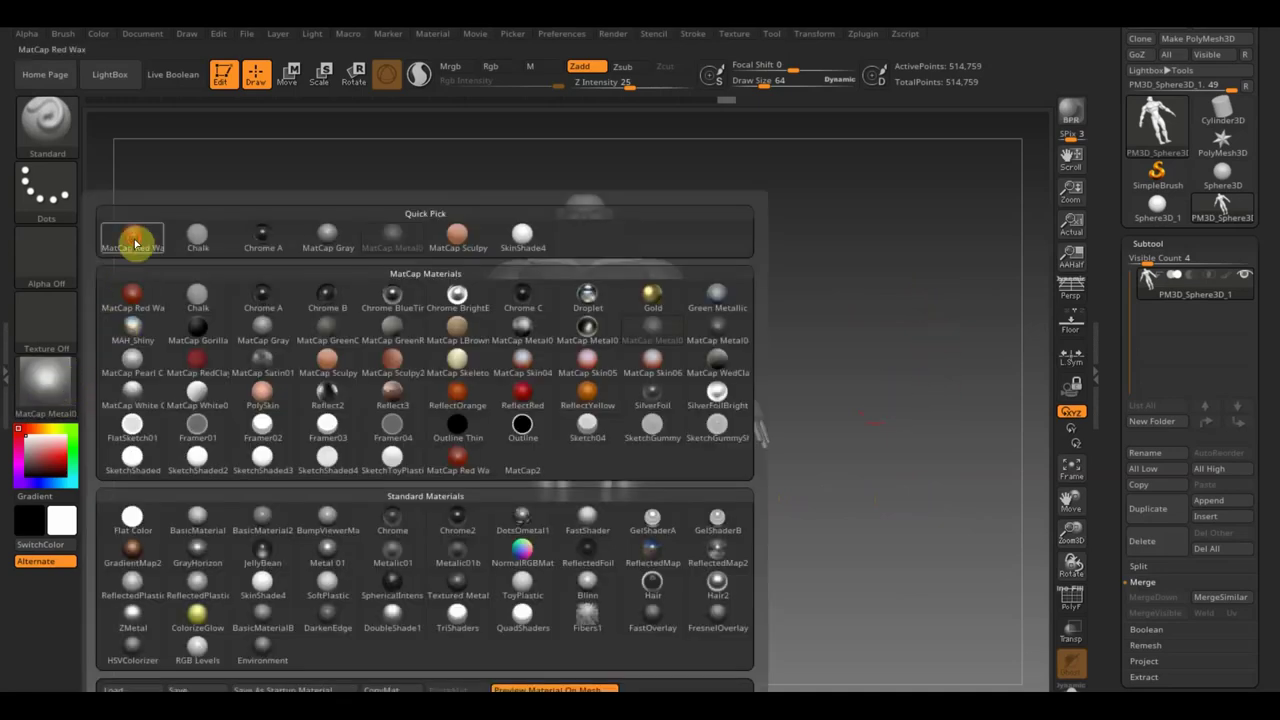
pyautogui.click(129, 263)
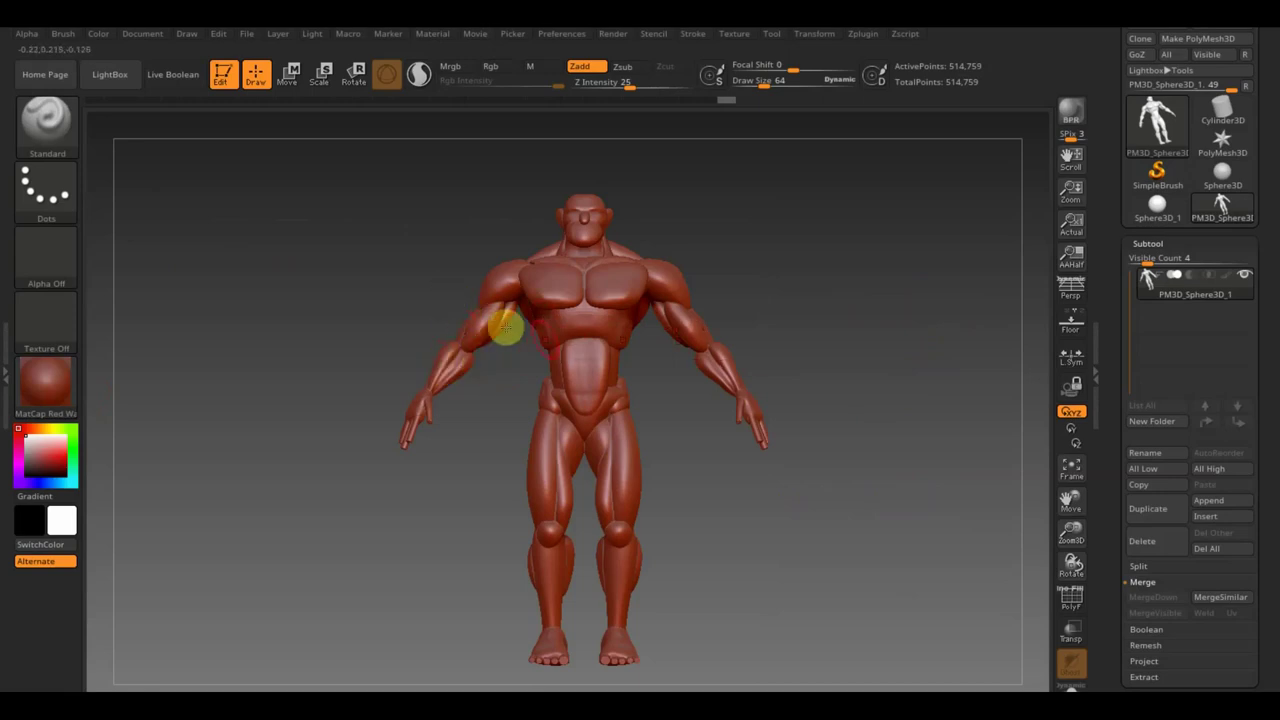
pyautogui.moveTo(731, 349)
pyautogui.mouseDown()
pyautogui.moveTo(797, 303)
pyautogui.moveTo(657, 300)
pyautogui.moveTo(836, 315)
pyautogui.mouseUp()
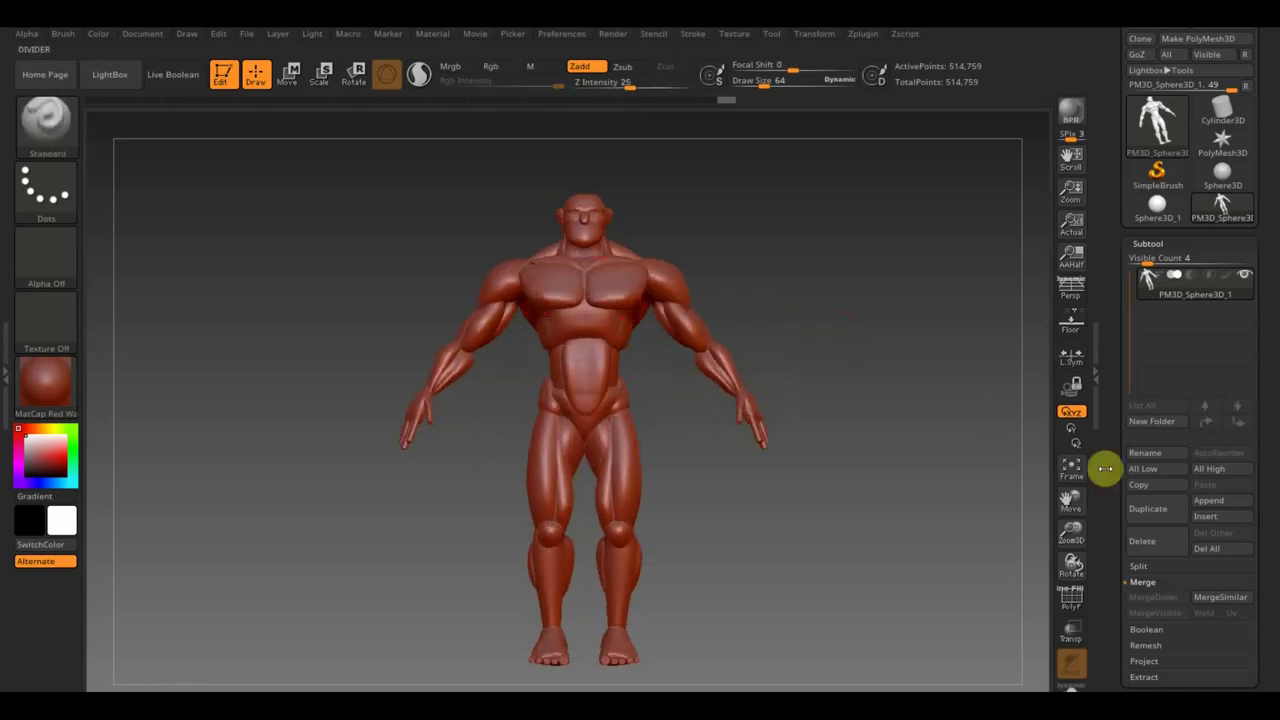
# DynaMesh the merged figure at Resolution 808, bringing it to 925,460 points.
pyautogui.scroll(-2, 1277, 592)
pyautogui.scroll(-3, 1270, 540)
pyautogui.scroll(-2, 1266, 494)
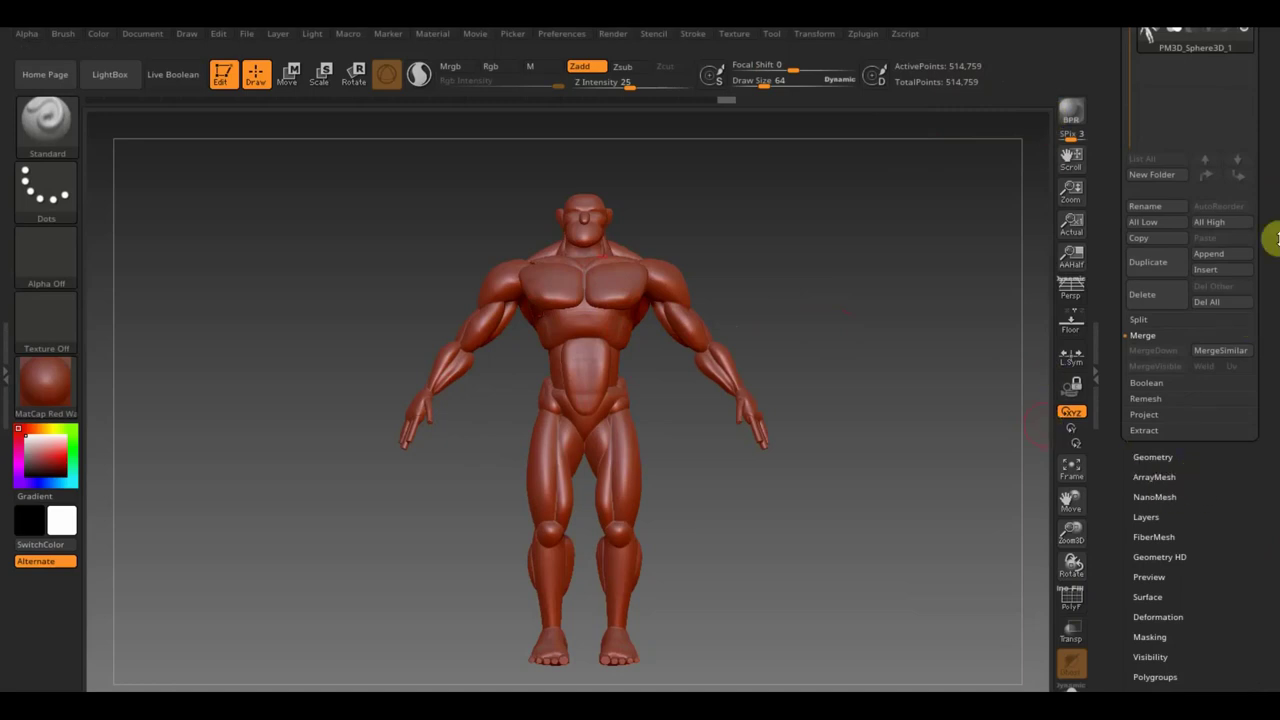
pyautogui.scroll(3, 1273, 196)
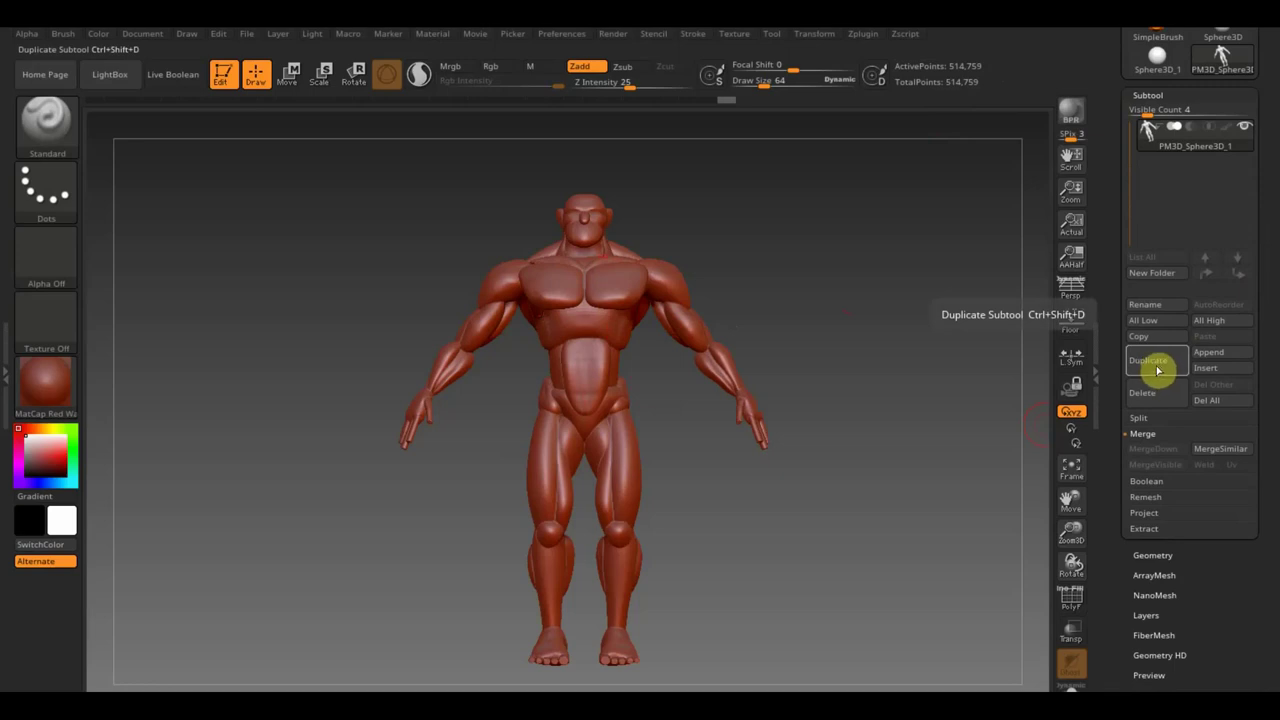
pyautogui.scroll(-2, 1237, 583)
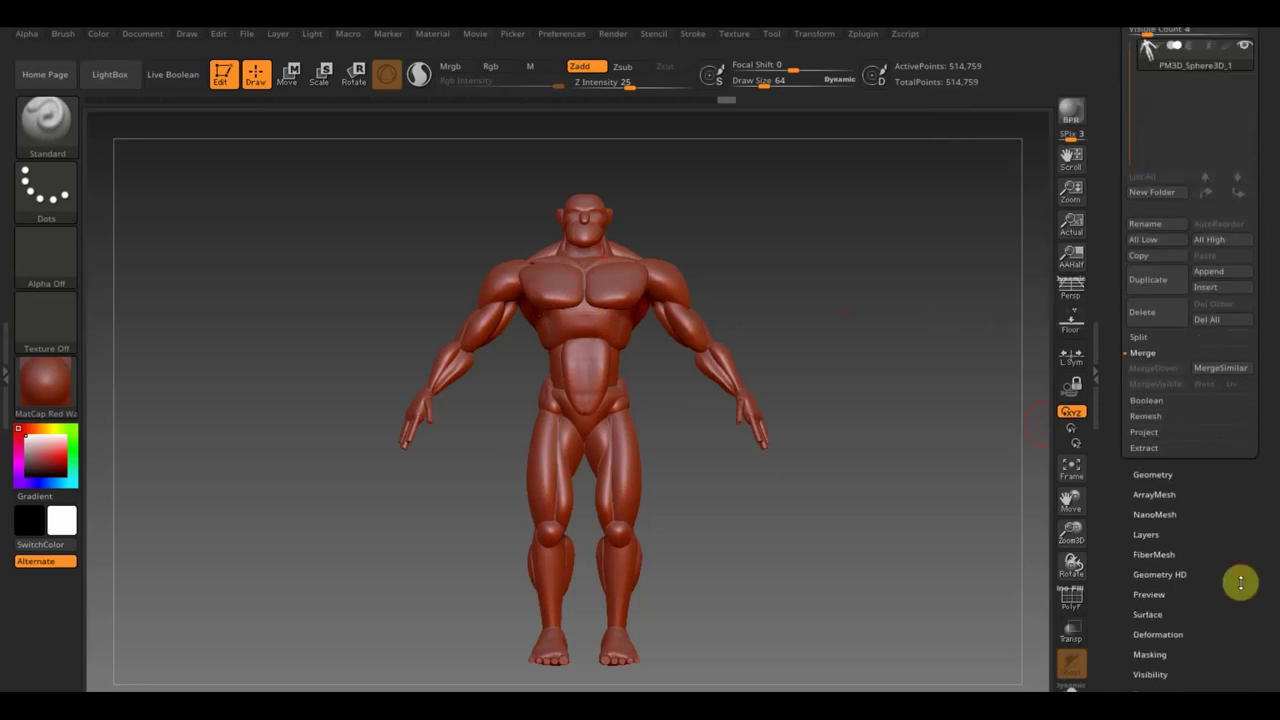
pyautogui.scroll(-3, 1237, 483)
pyautogui.click(1153, 401)
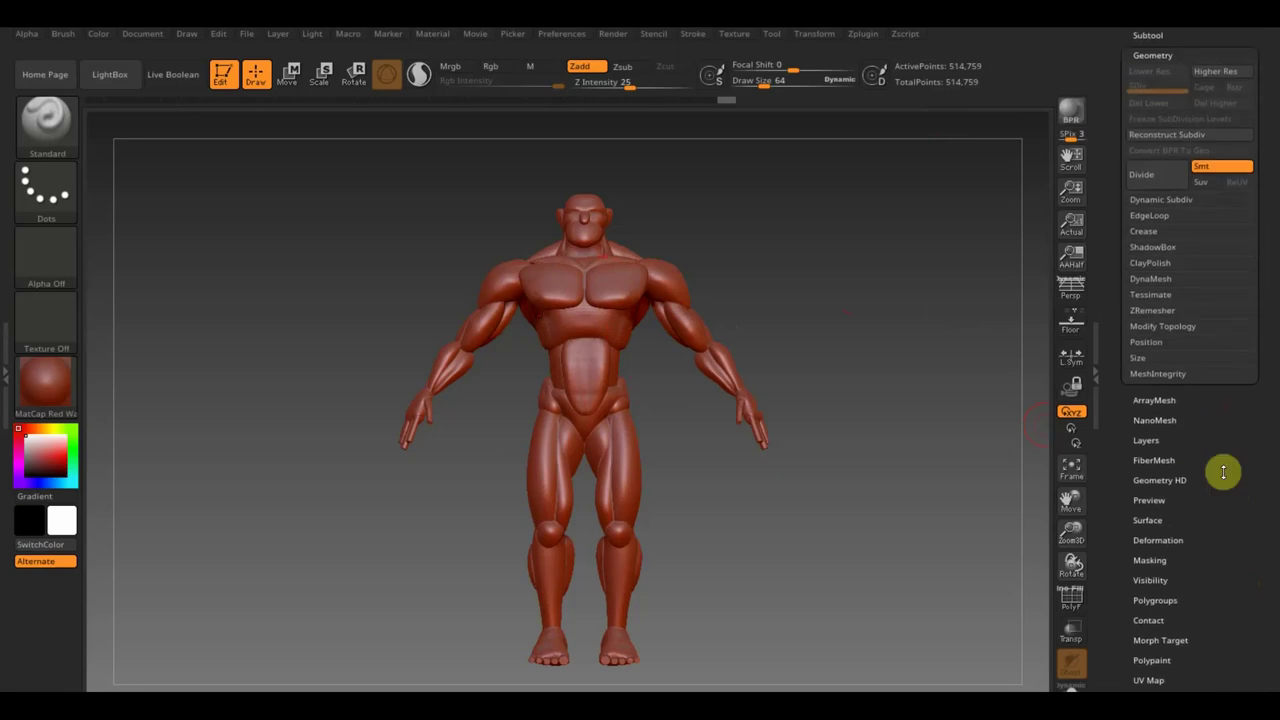
pyautogui.click(1160, 282)
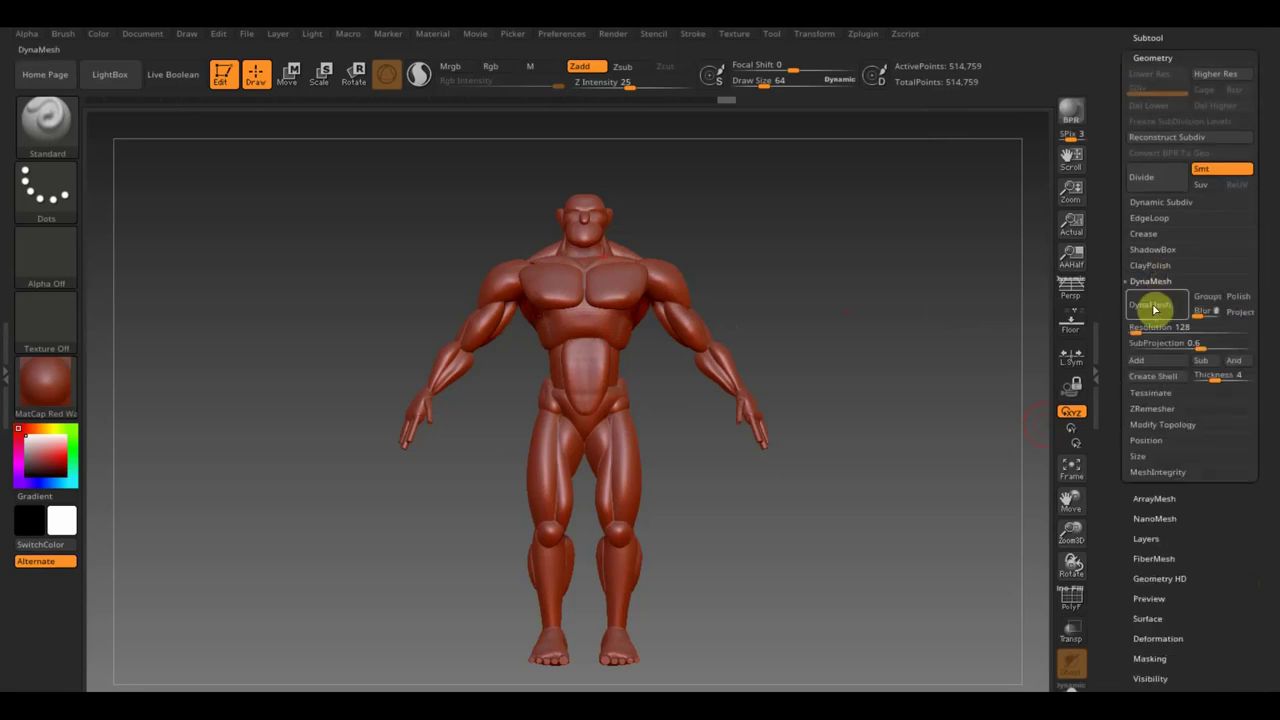
pyautogui.click(1150, 329)
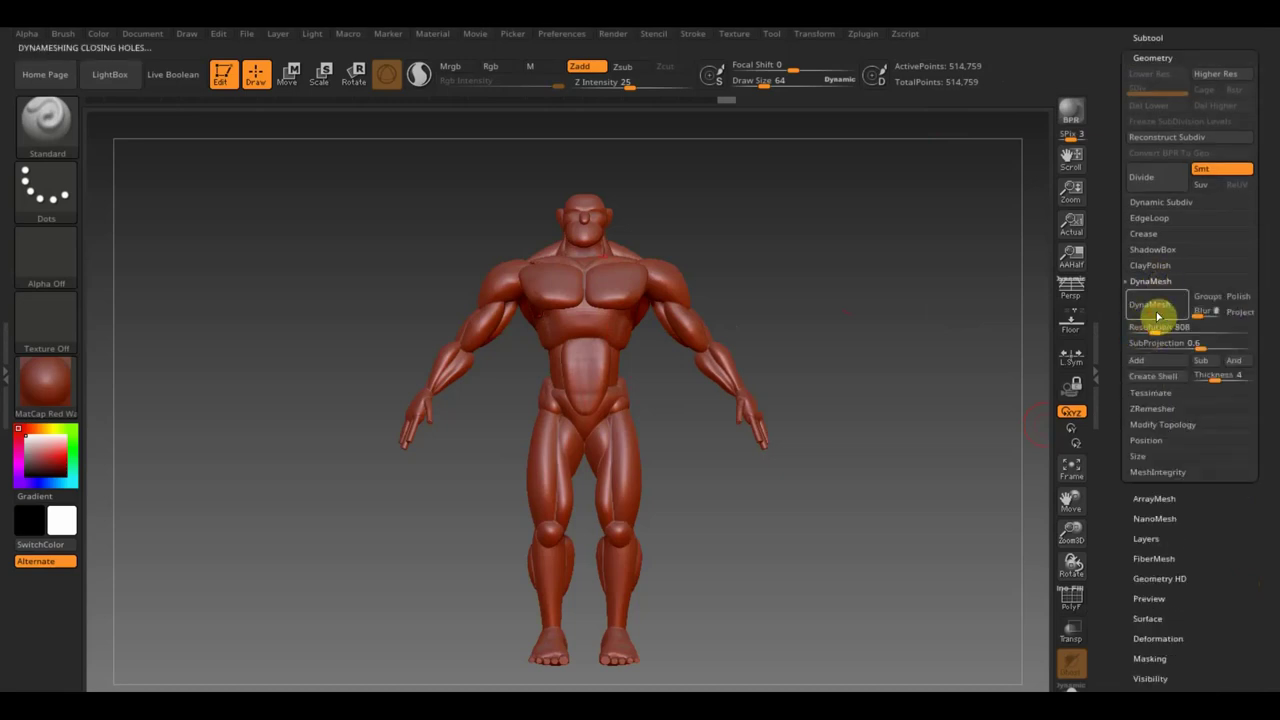
pyautogui.click(1158, 314)
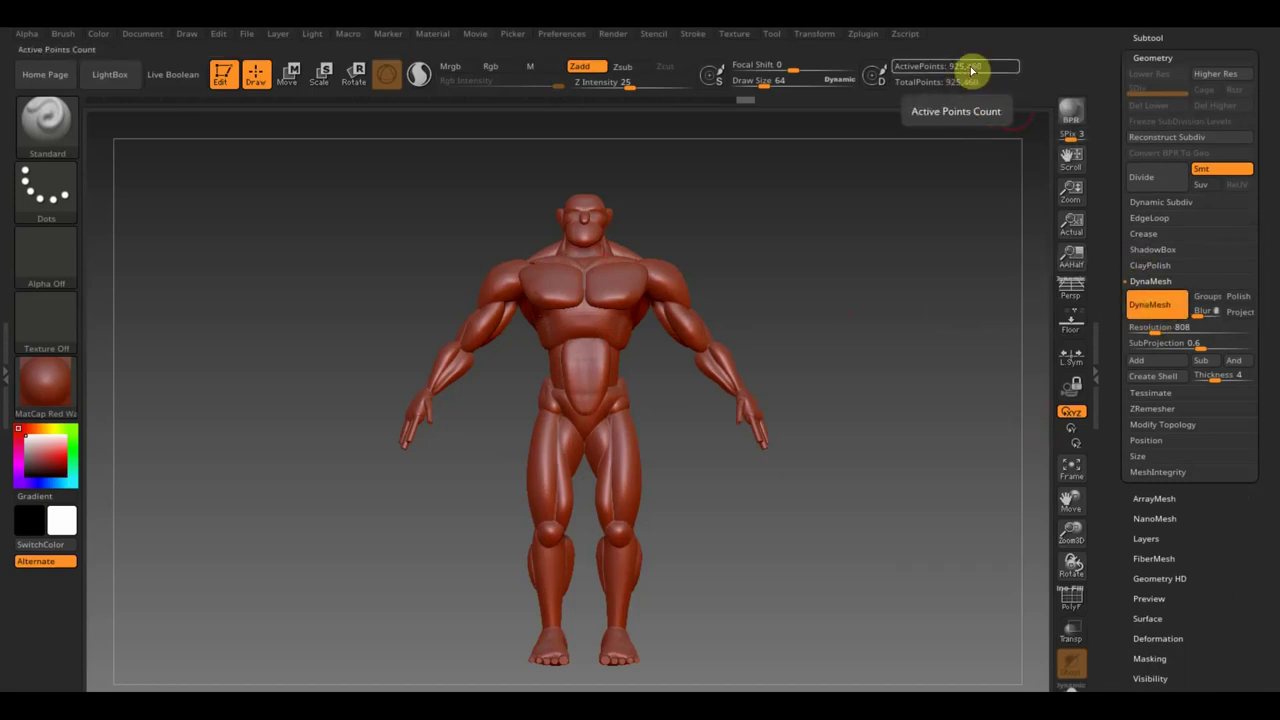
pyautogui.click(1160, 40)
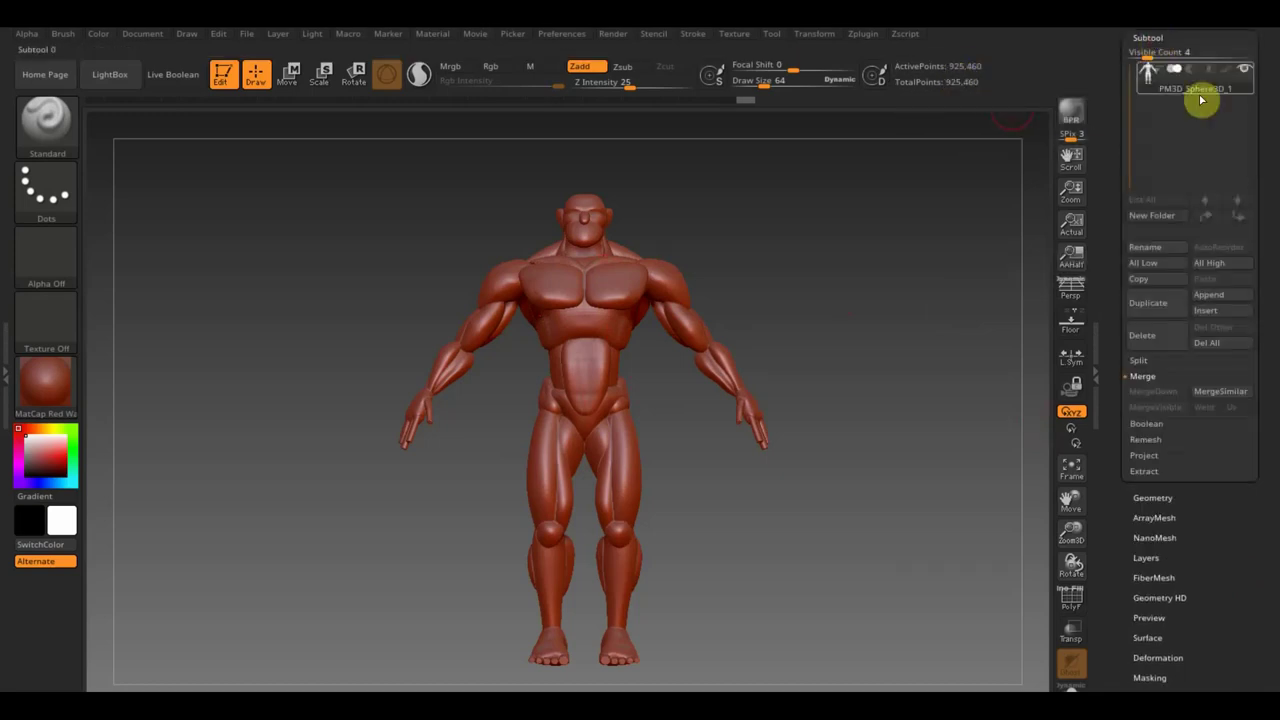
# Duplicate the figure, then ZRemesh subtool 1 in Legacy (2018) mode at target polygons ≈1.99.
pyautogui.click(1152, 303)
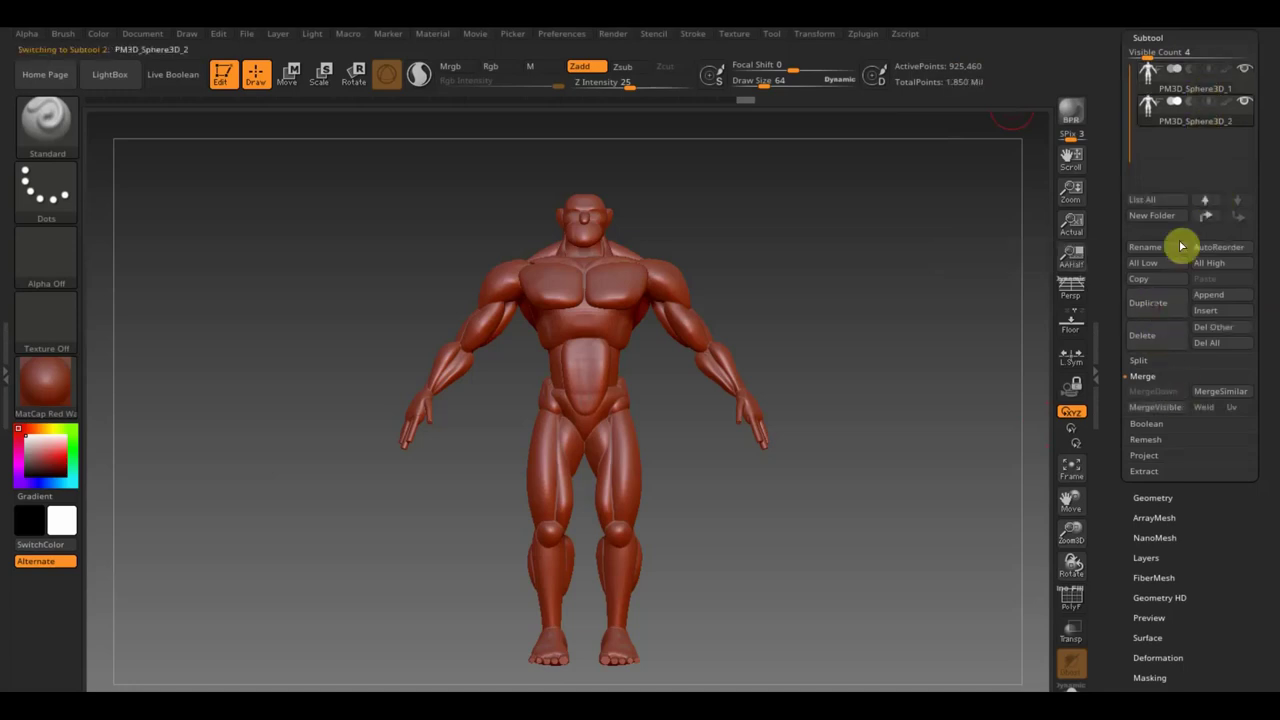
pyautogui.click(1165, 90)
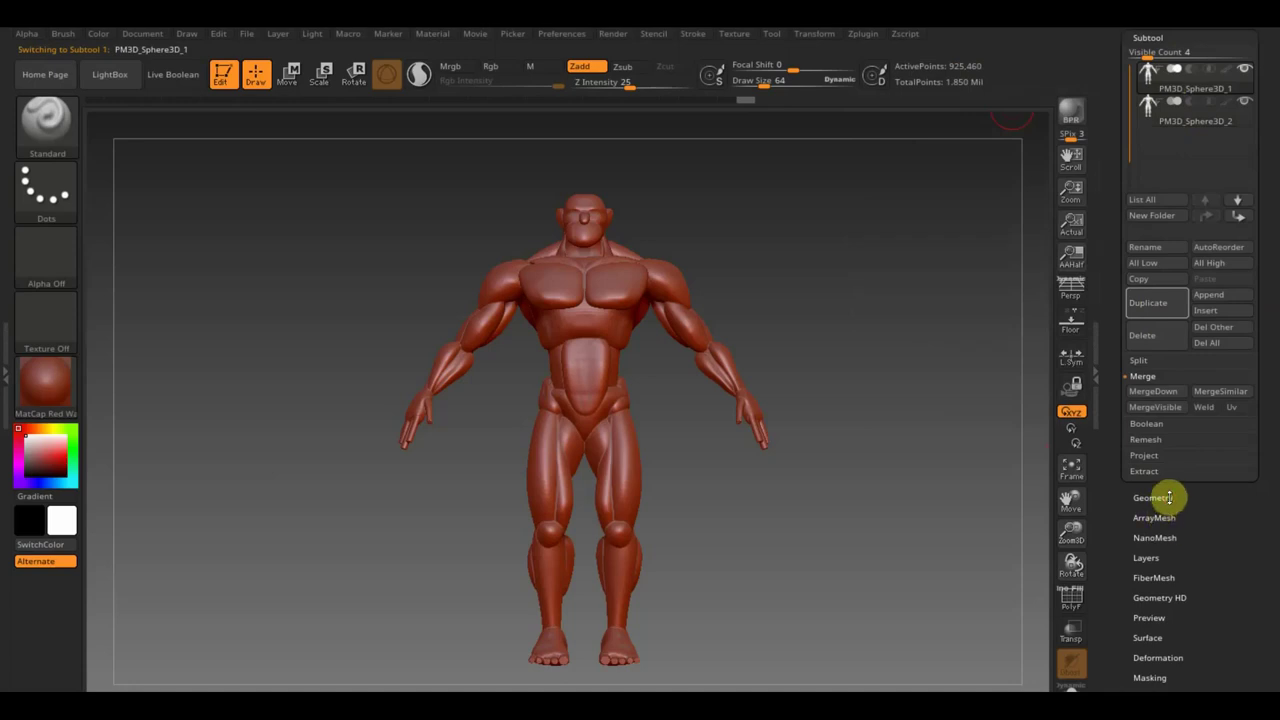
pyautogui.click(1168, 497)
pyautogui.click(1165, 409)
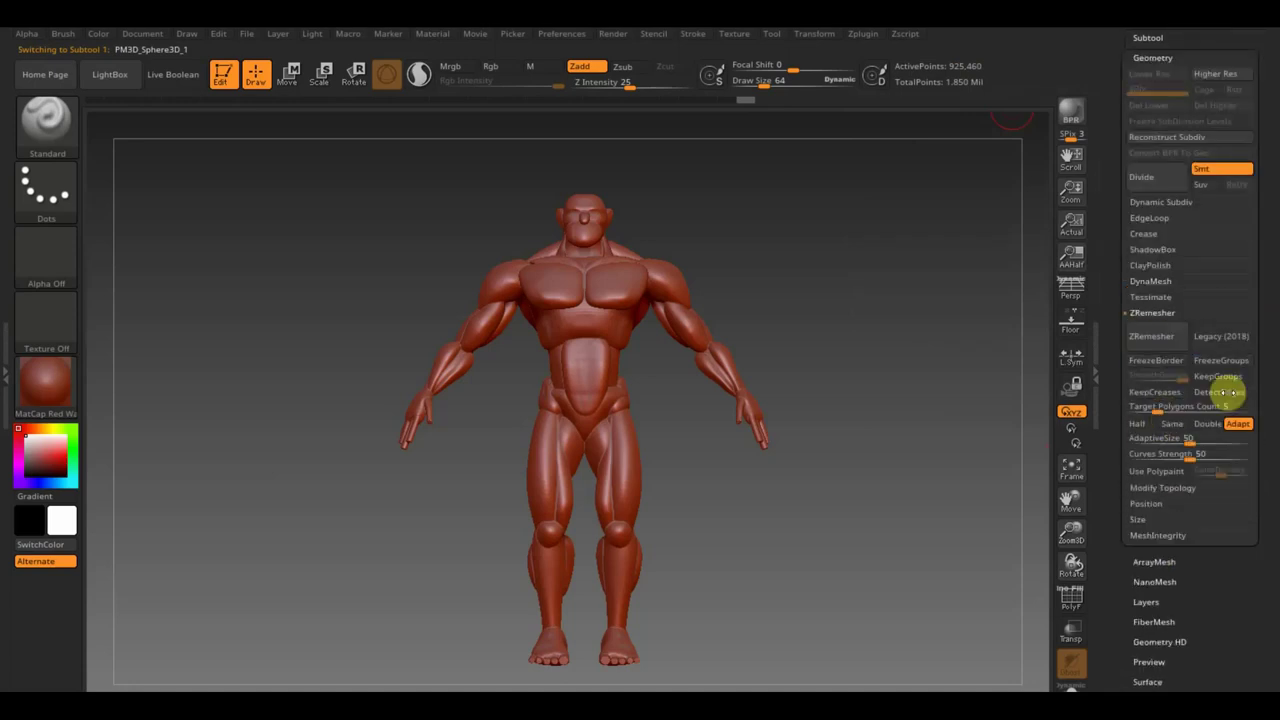
pyautogui.click(1221, 338)
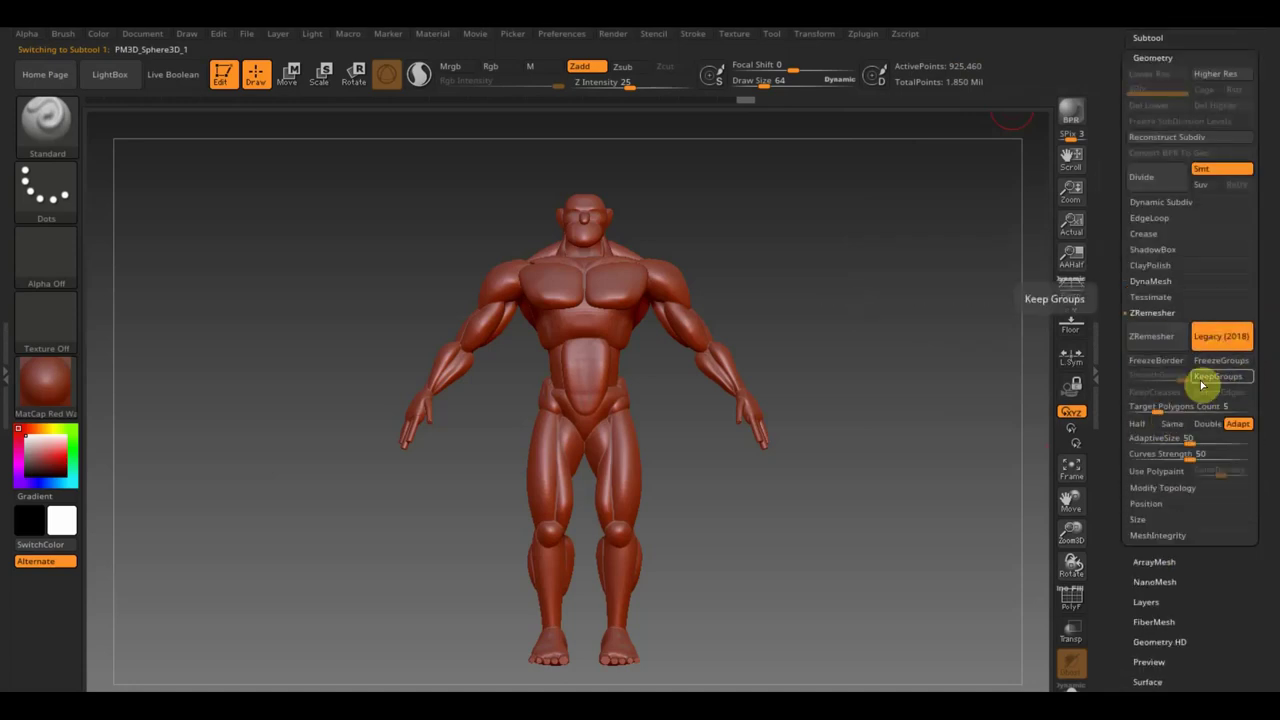
pyautogui.click(1157, 409)
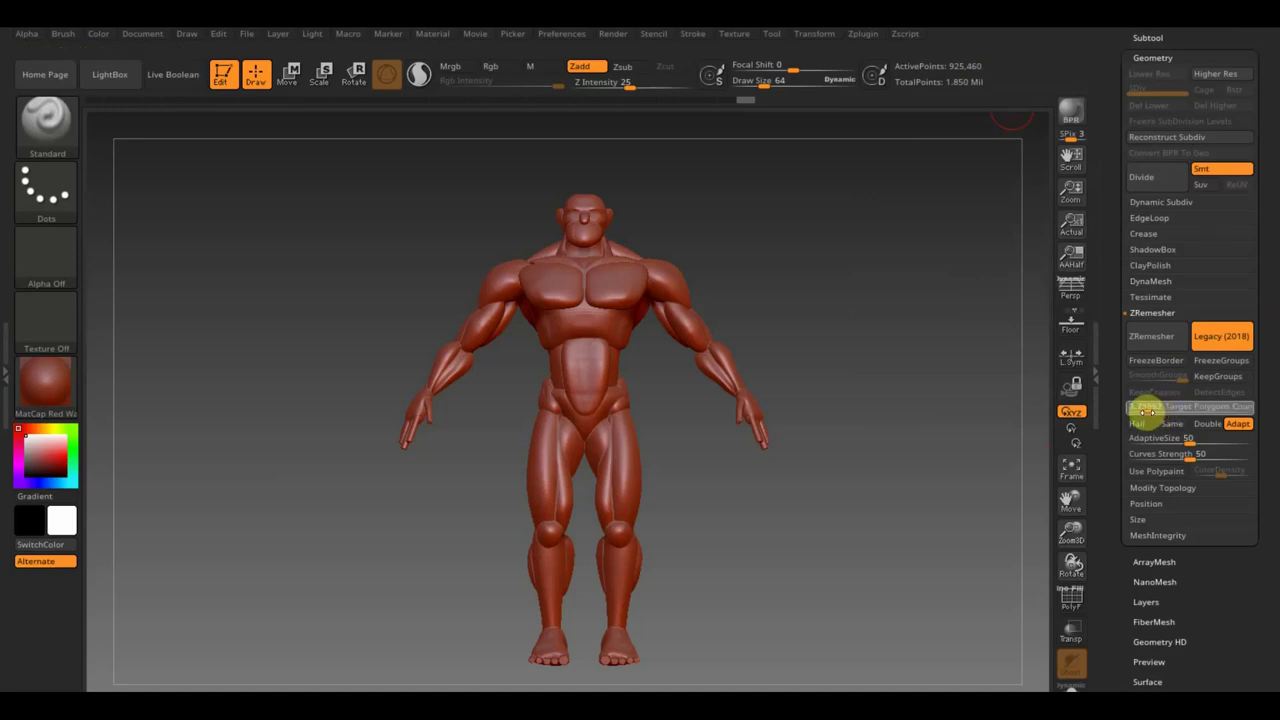
pyautogui.moveTo(1147, 411); pyautogui.dragTo(1172, 414)
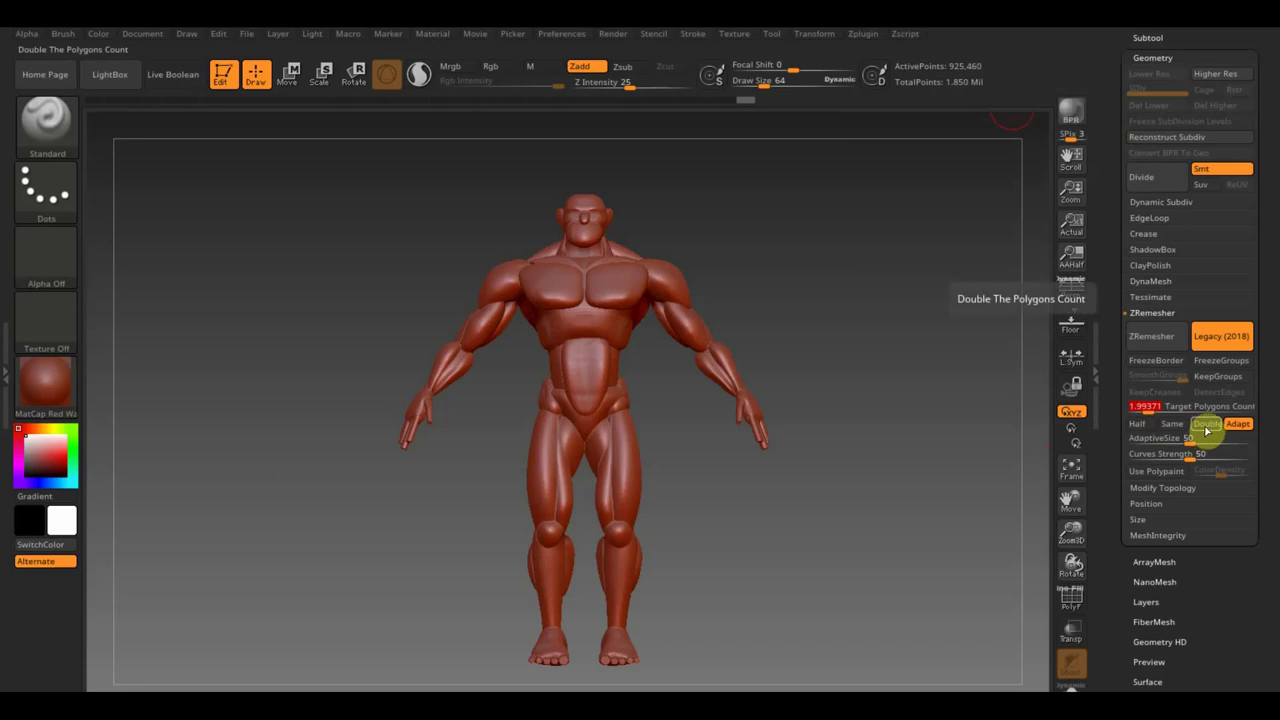
pyautogui.press('Return')
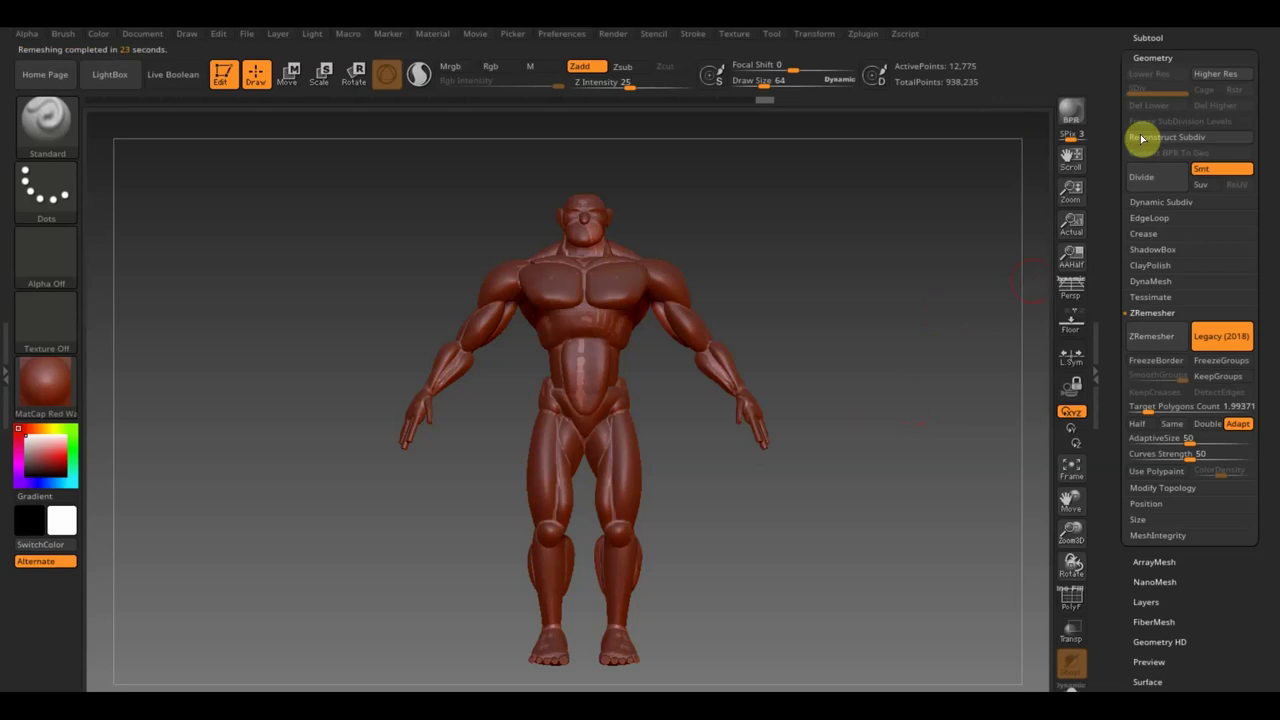
# Hide the high-resolution duplicate and inspect the new 12,775-point topology with the wireframe.
pyautogui.click(1147, 38)
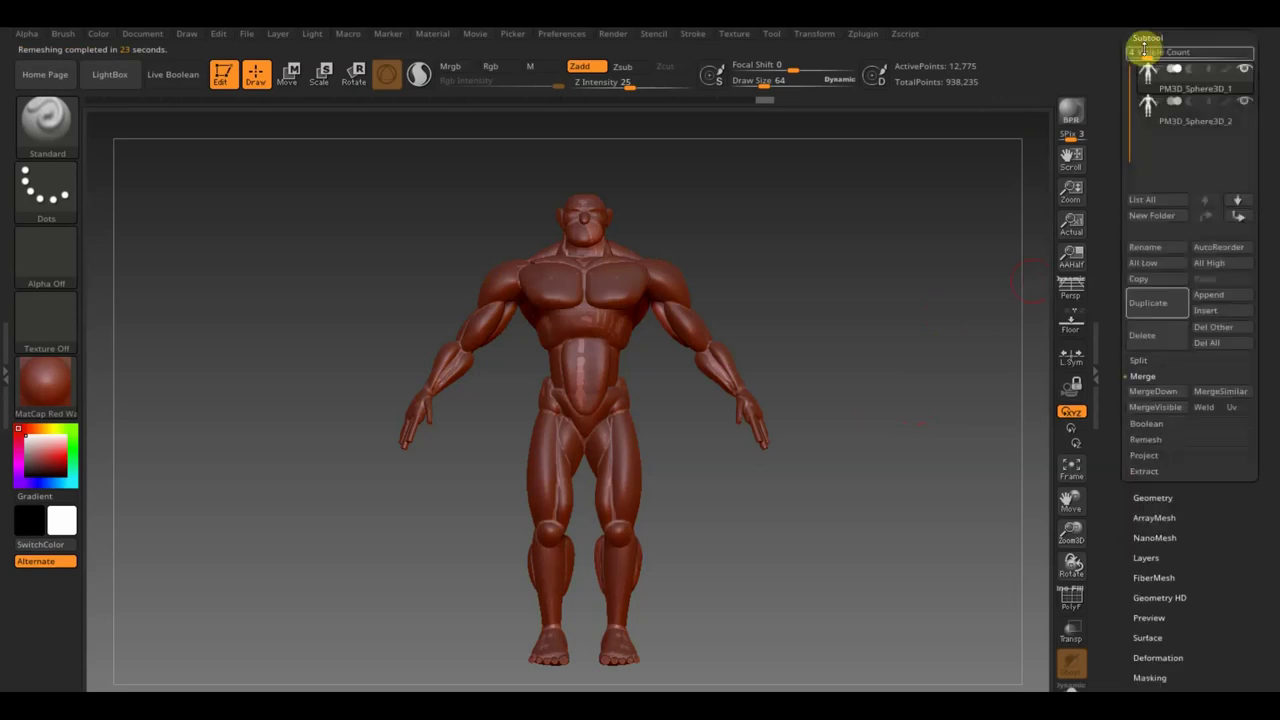
pyautogui.click(1245, 101)
pyautogui.moveTo(811, 380); pyautogui.dragTo(828, 398)
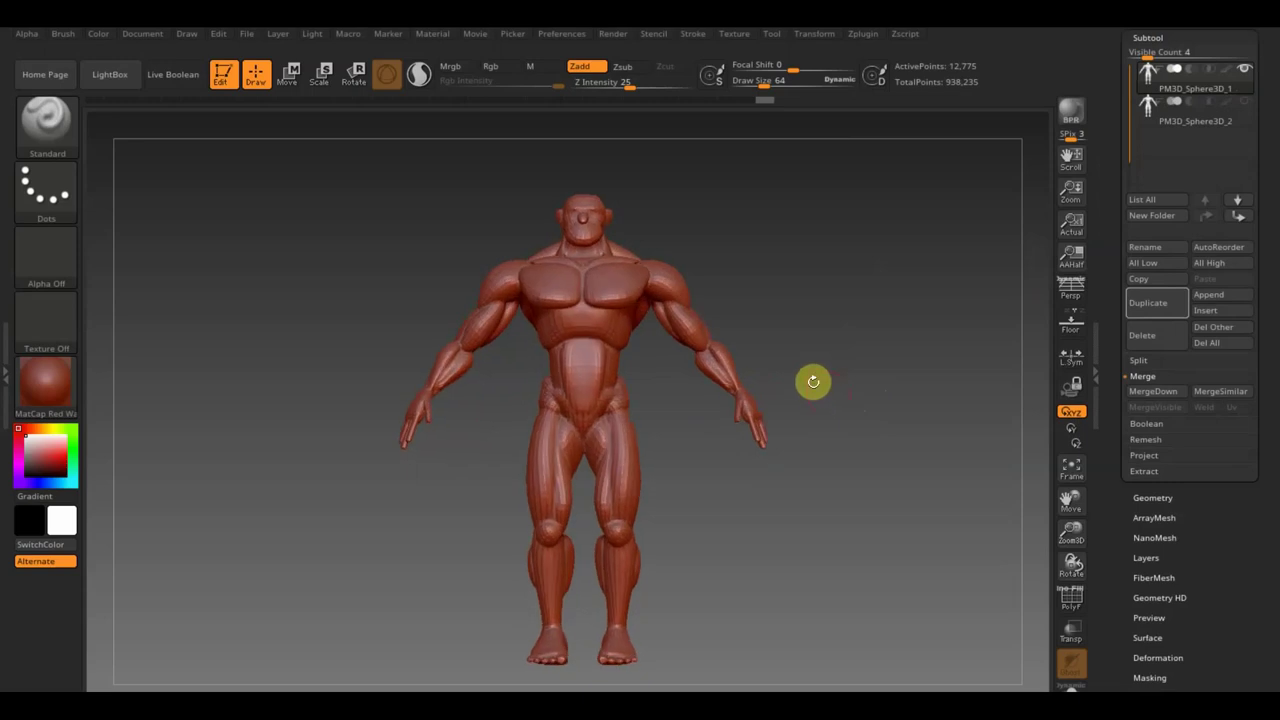
pyautogui.click(1071, 598)
pyautogui.moveTo(829, 517)
pyautogui.mouseDown()
pyautogui.moveTo(894, 520)
pyautogui.moveTo(857, 521)
pyautogui.moveTo(871, 491)
pyautogui.mouseUp()
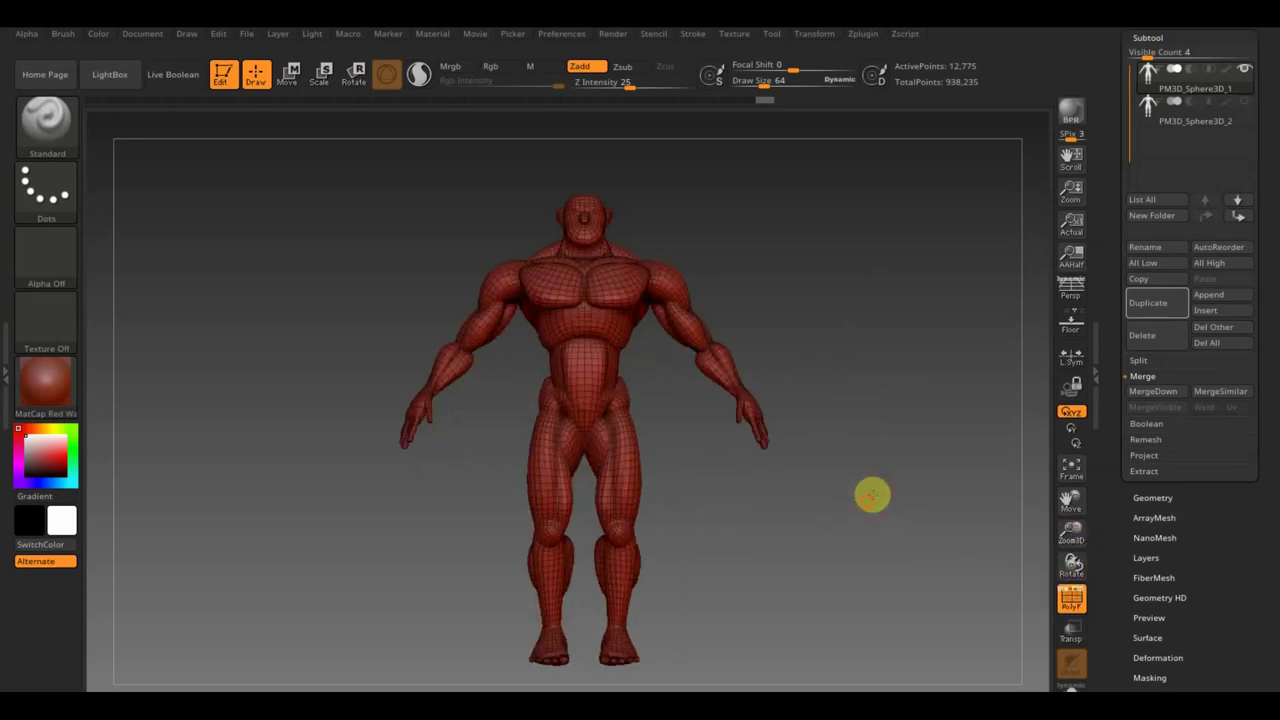
pyautogui.click(1071, 601)
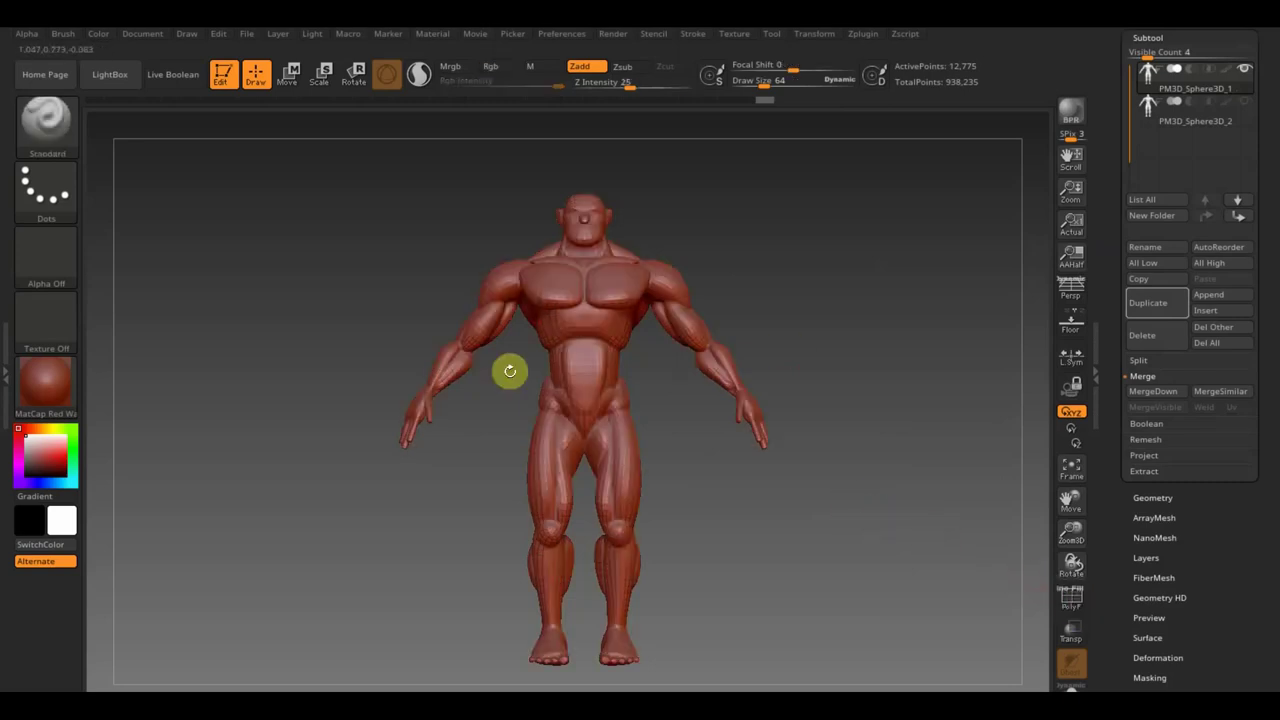
# Subdivide the remeshed figure to three levels and step it down to SDiv 2.
pyautogui.press('d')
pyautogui.press('d')
pyautogui.press('d')
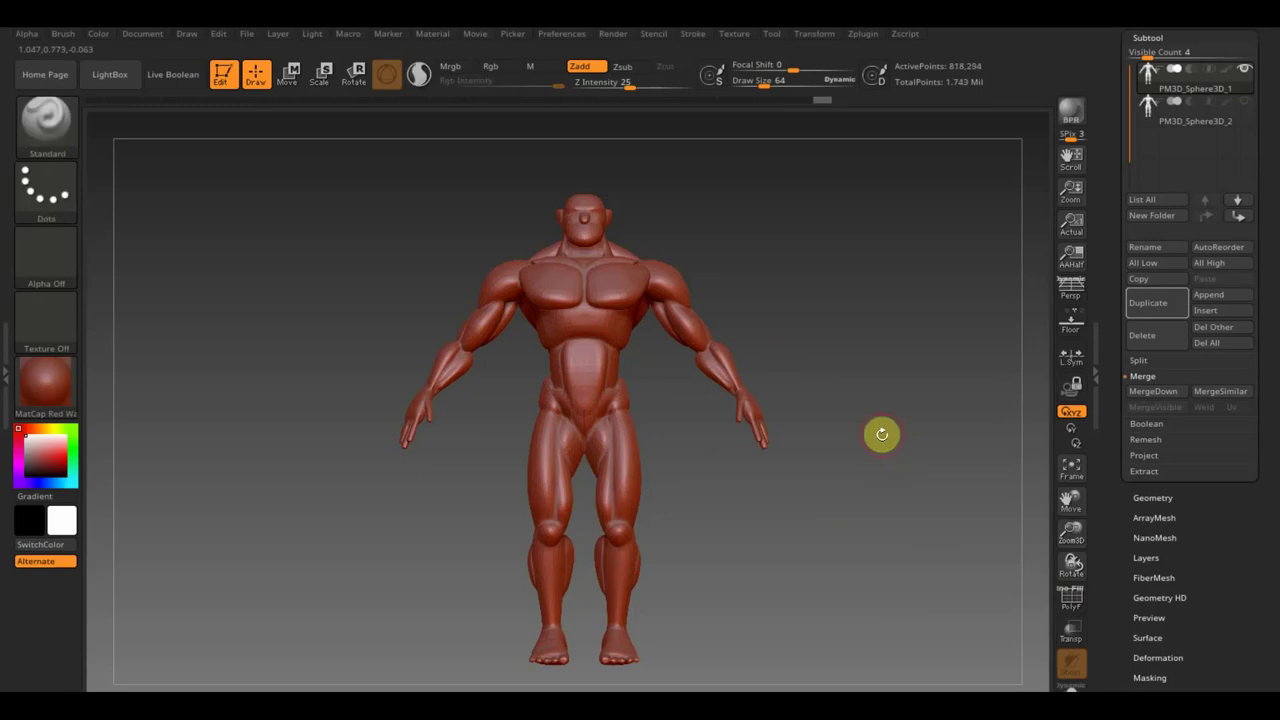
pyautogui.hotkey('shift', 'd')
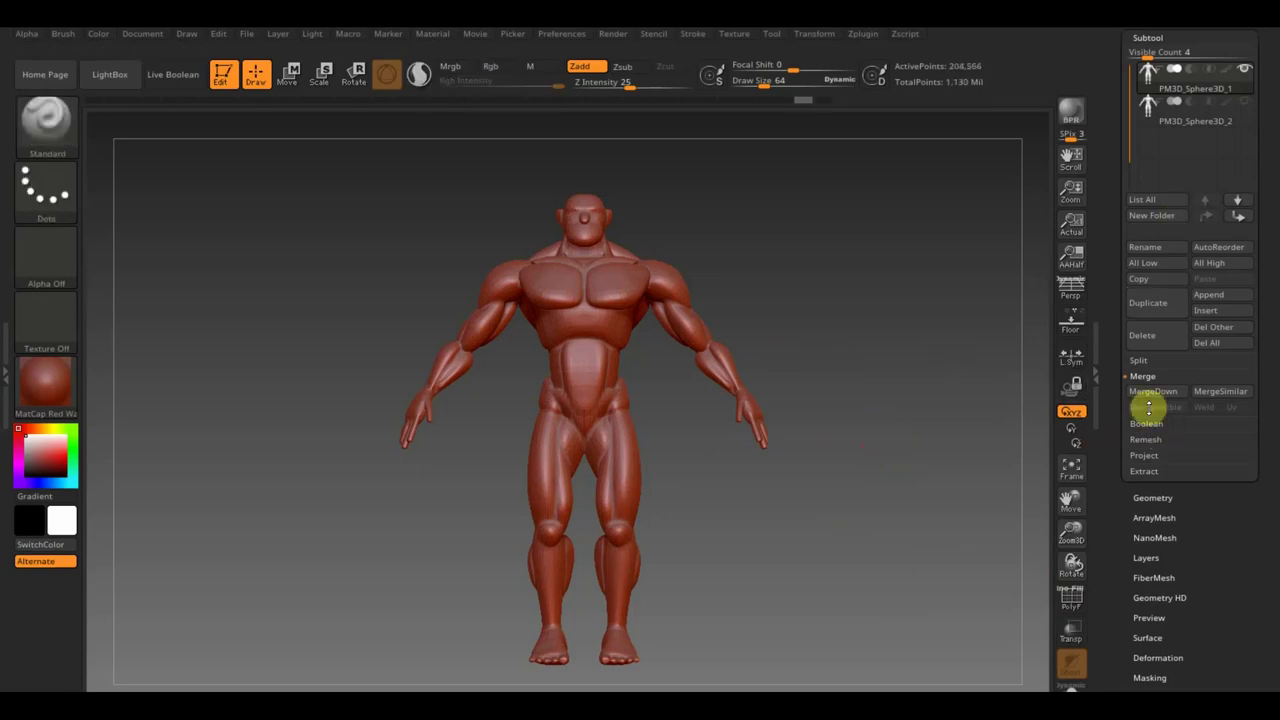
pyautogui.click(1150, 498)
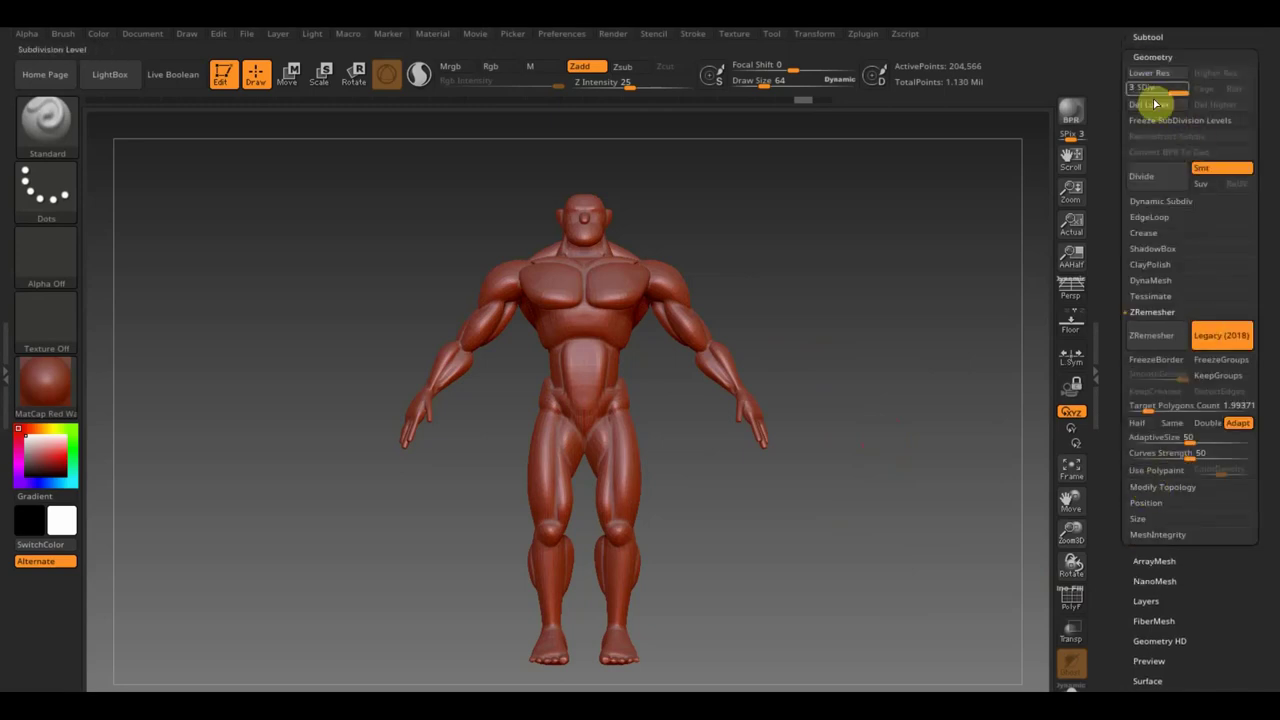
pyautogui.moveTo(1174, 91); pyautogui.dragTo(1121, 97)
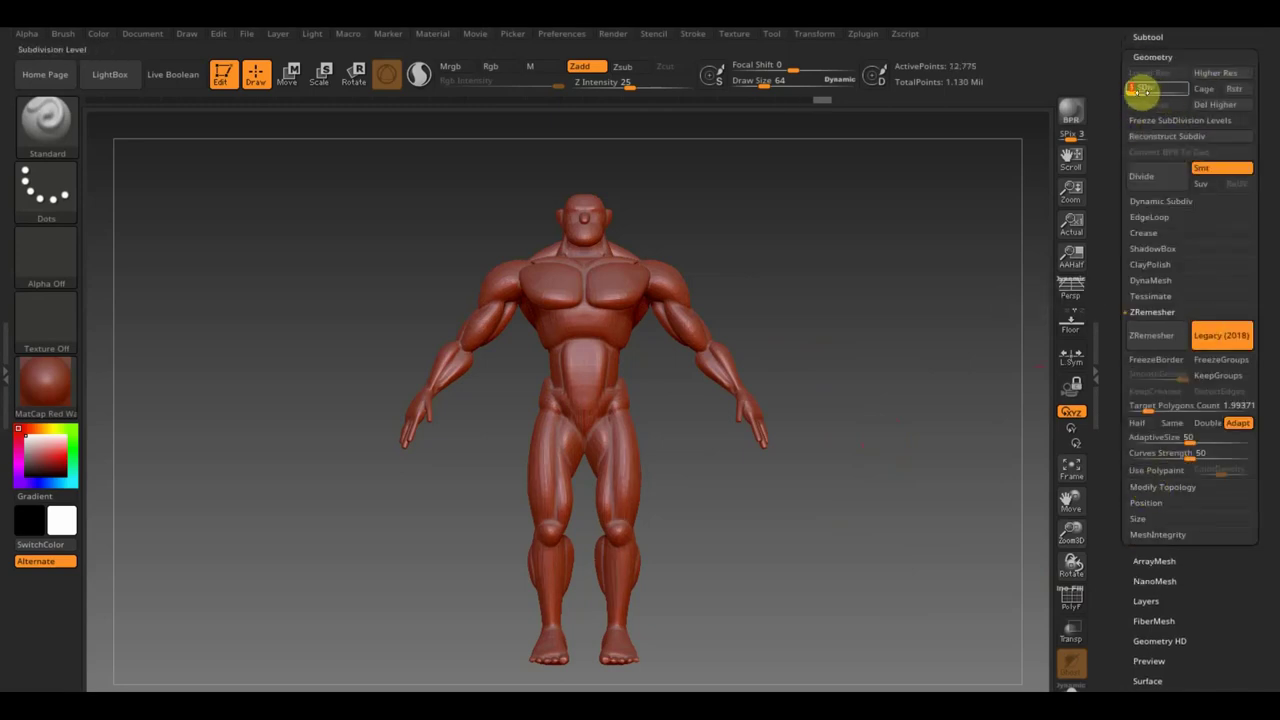
pyautogui.moveTo(1140, 89)
pyautogui.mouseDown()
pyautogui.moveTo(1155, 90)
pyautogui.moveTo(1123, 88)
pyautogui.moveTo(1160, 90)
pyautogui.mouseUp()
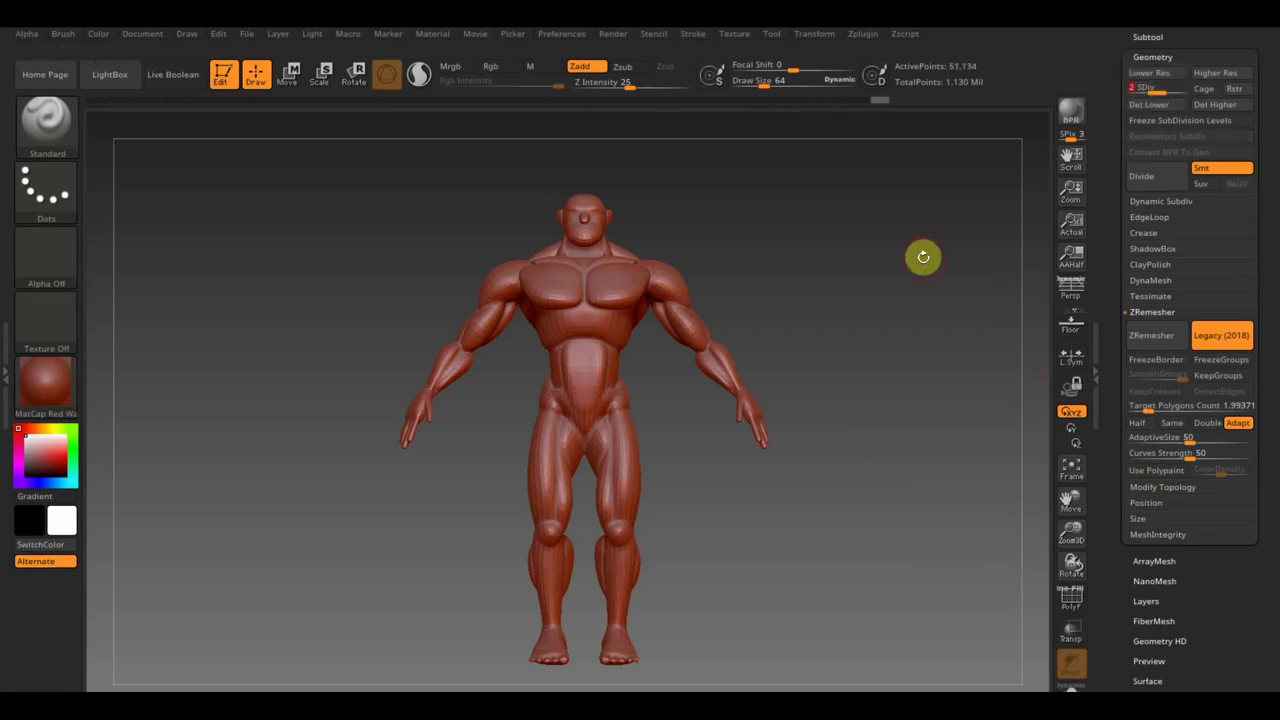
pyautogui.moveTo(922, 275); pyautogui.dragTo(945, 271)
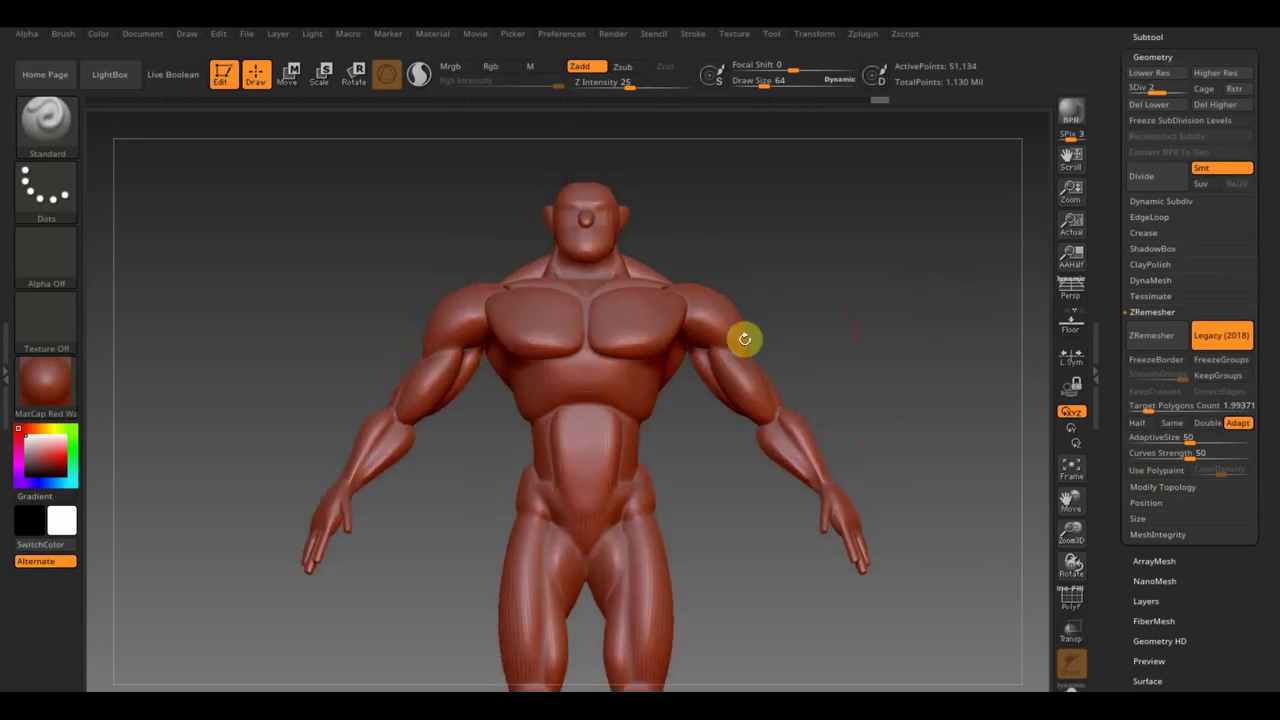
pyautogui.click(55, 121)
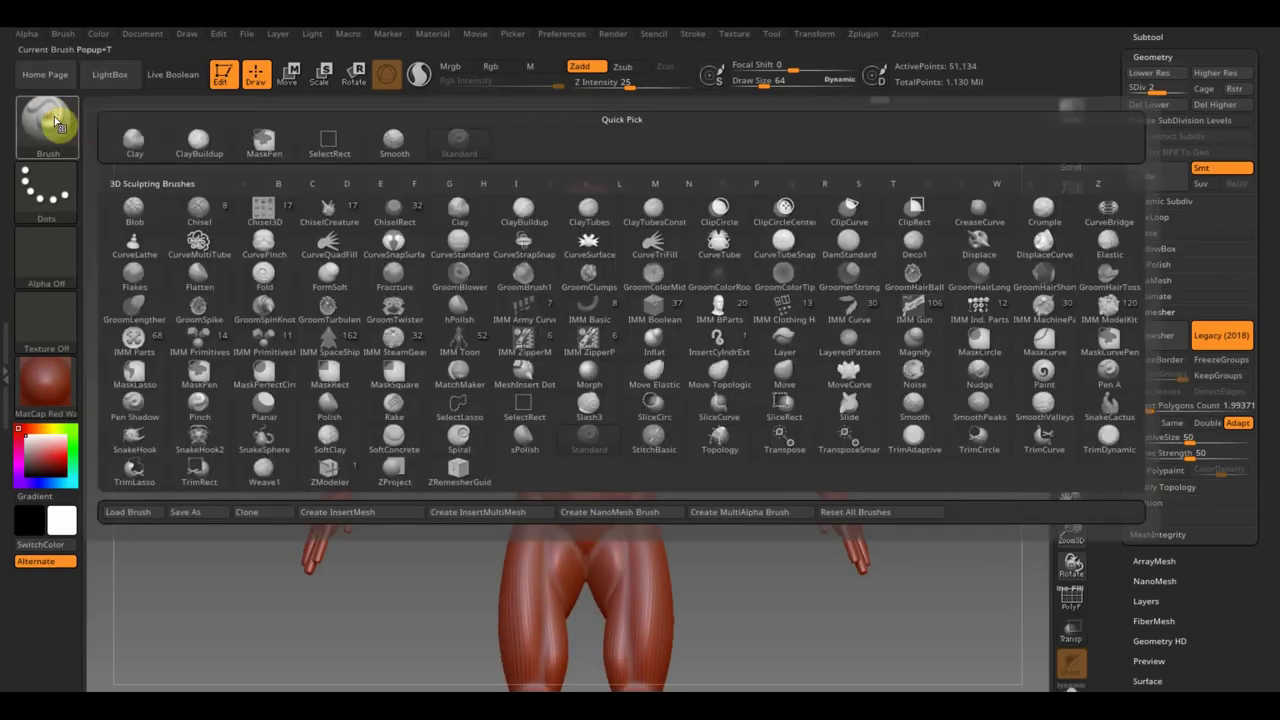
# Select the ClayBuildup brush and enable BackfaceMask under Auto Masking.
pyautogui.click(204, 149)
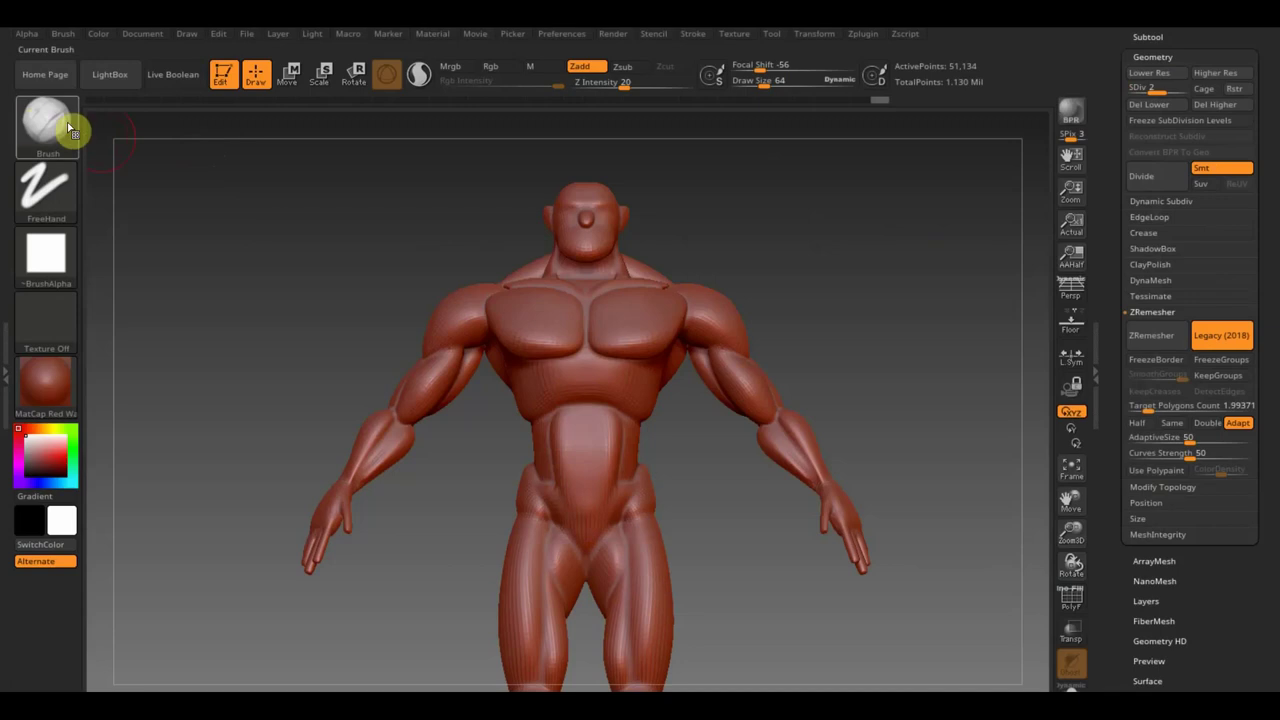
pyautogui.click(63, 33)
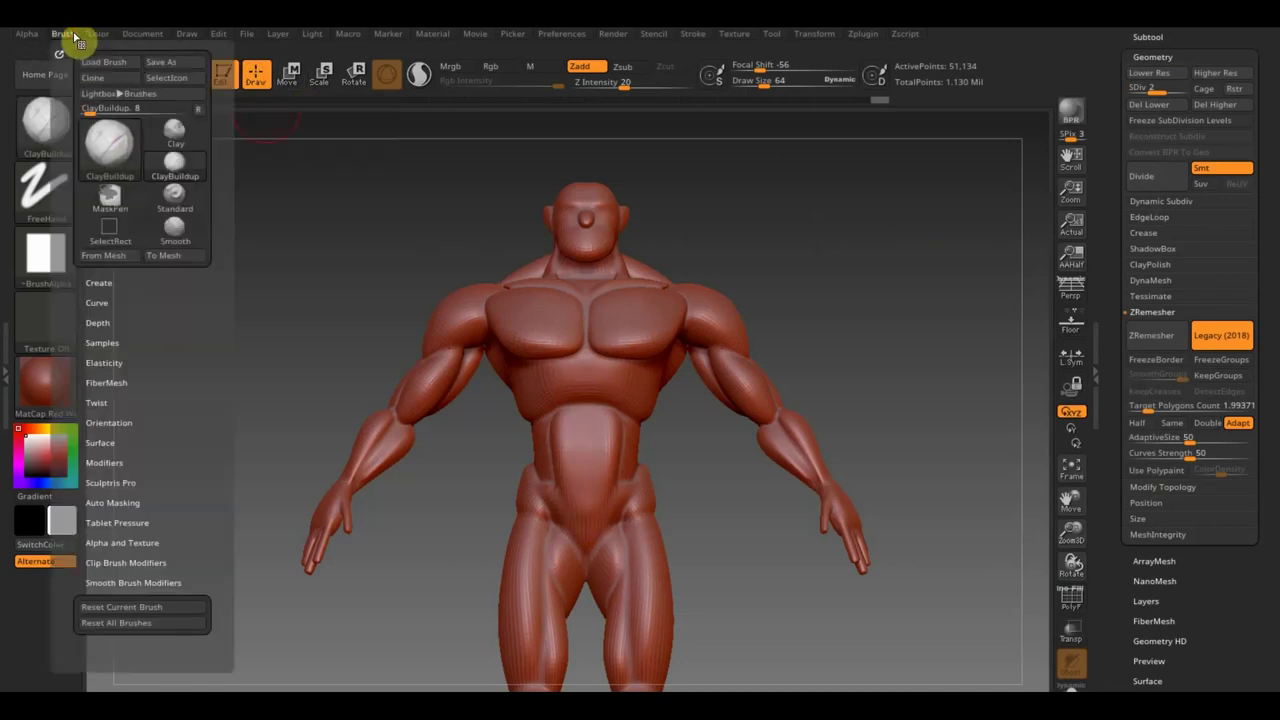
pyautogui.click(125, 505)
pyautogui.moveTo(200, 493); pyautogui.dragTo(197, 401)
pyautogui.click(125, 585)
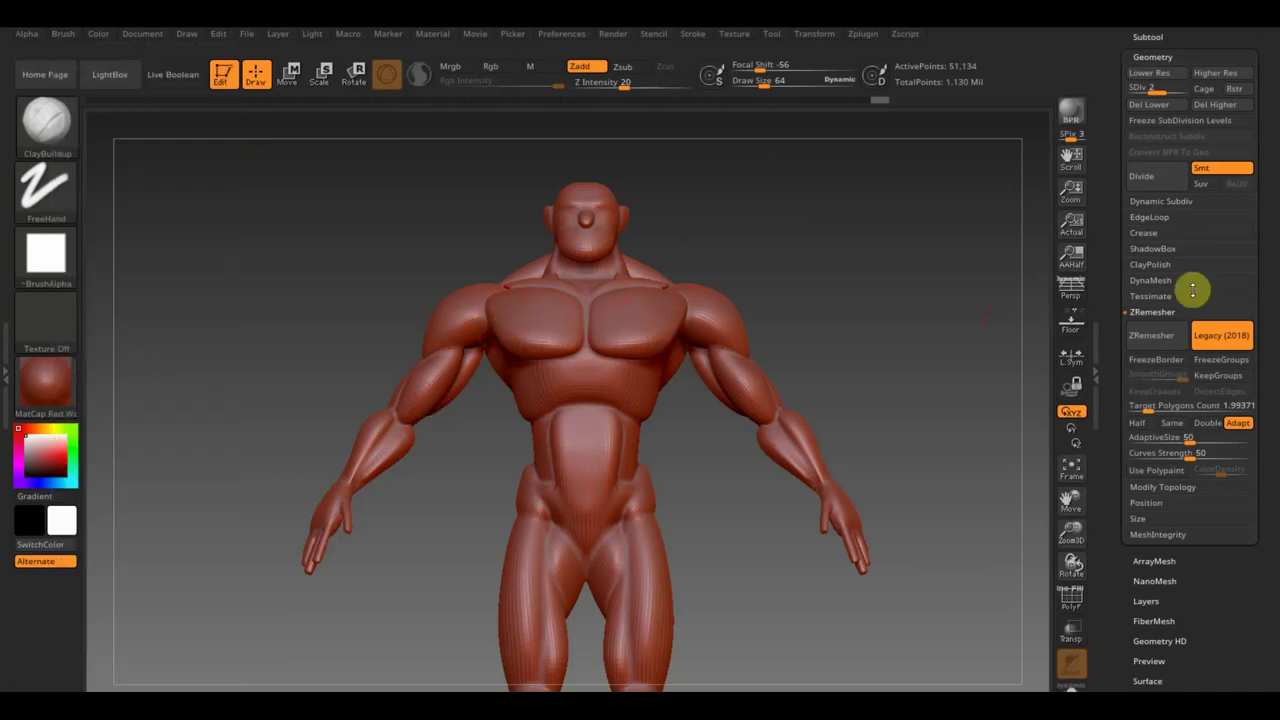
pyautogui.moveTo(1267, 126); pyautogui.dragTo(1274, 243)
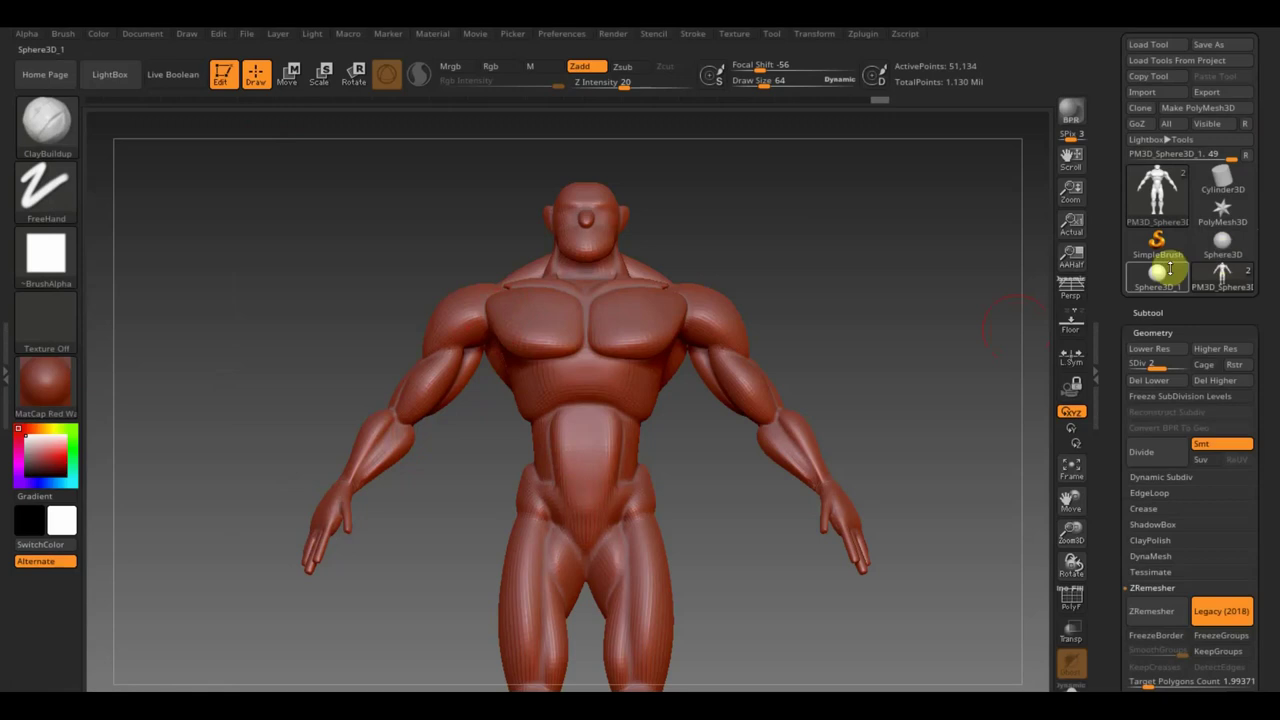
# Append a Plane3D behind the figure and make PM3D_Plane3D1 the active subtool.
pyautogui.click(1157, 310)
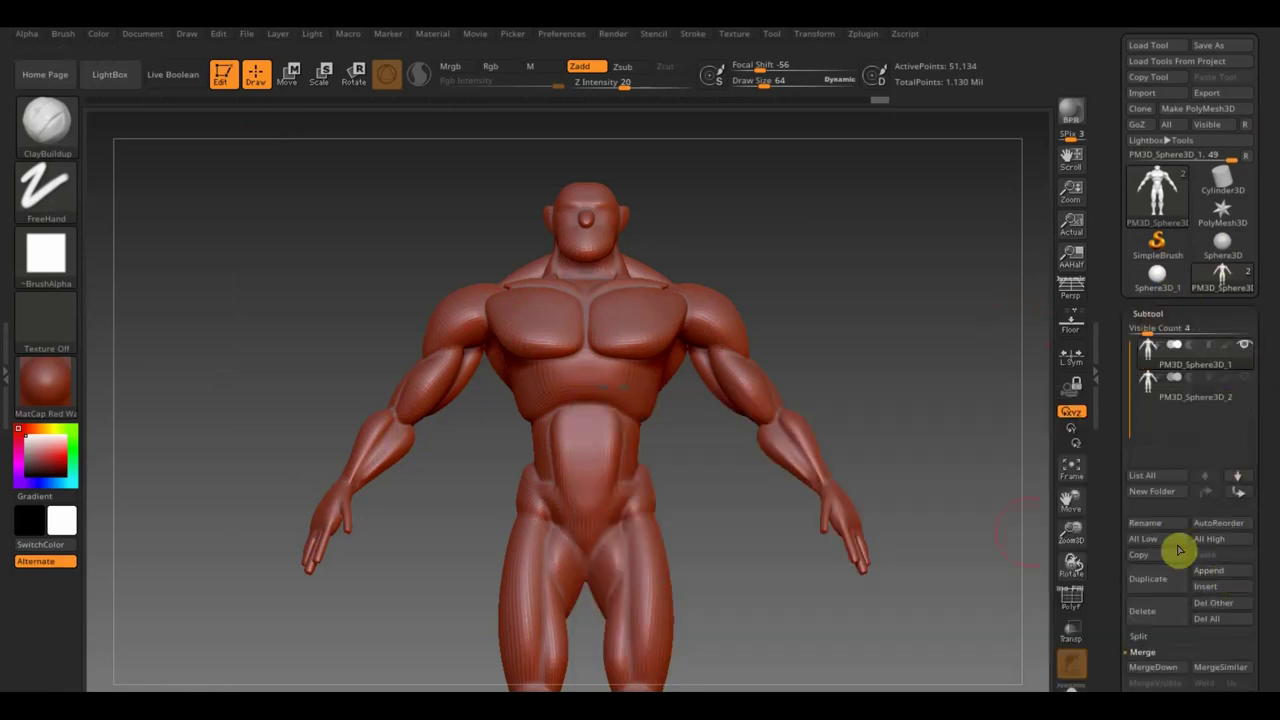
pyautogui.click(1230, 578)
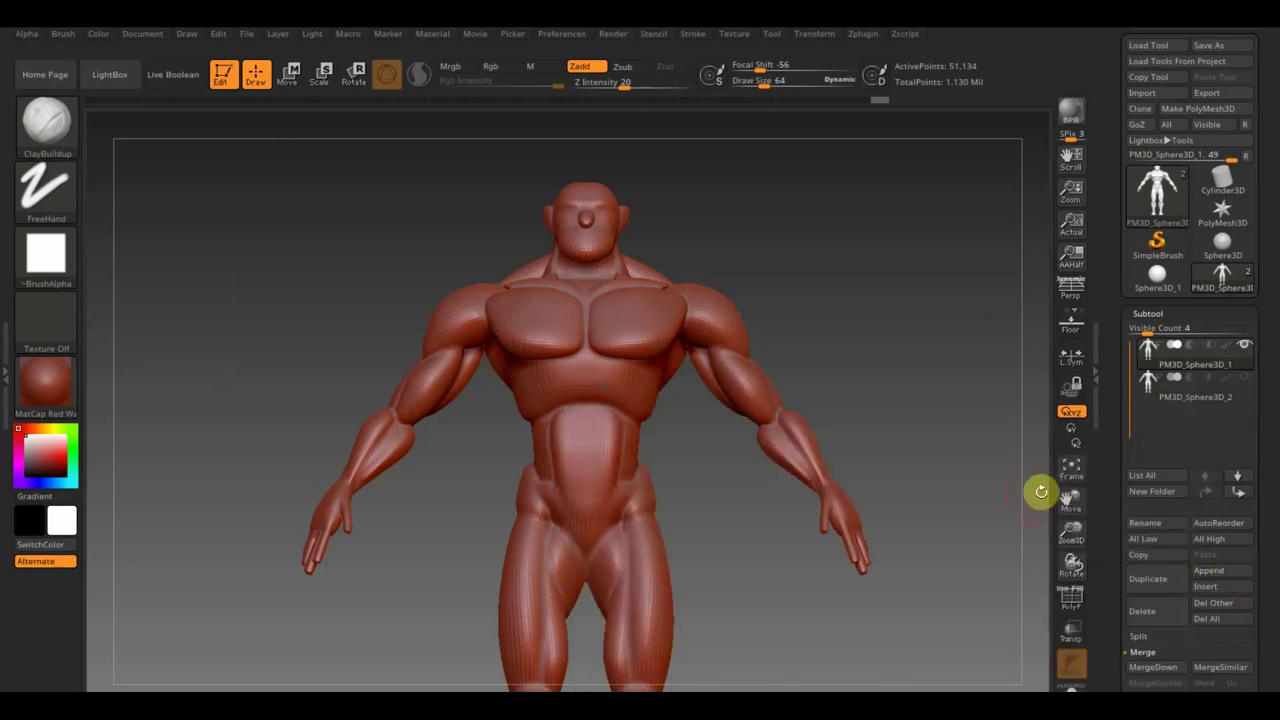
pyautogui.click(1210, 572)
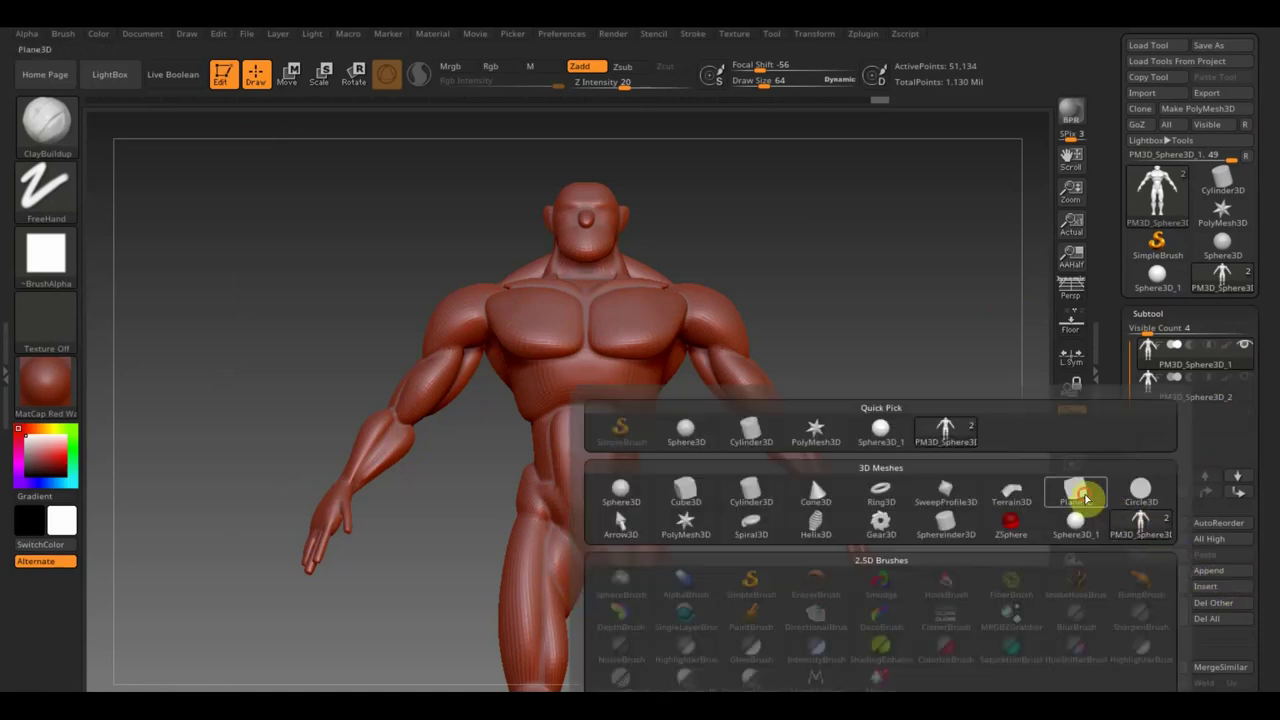
pyautogui.click(1078, 490)
pyautogui.moveTo(990, 442); pyautogui.dragTo(982, 449)
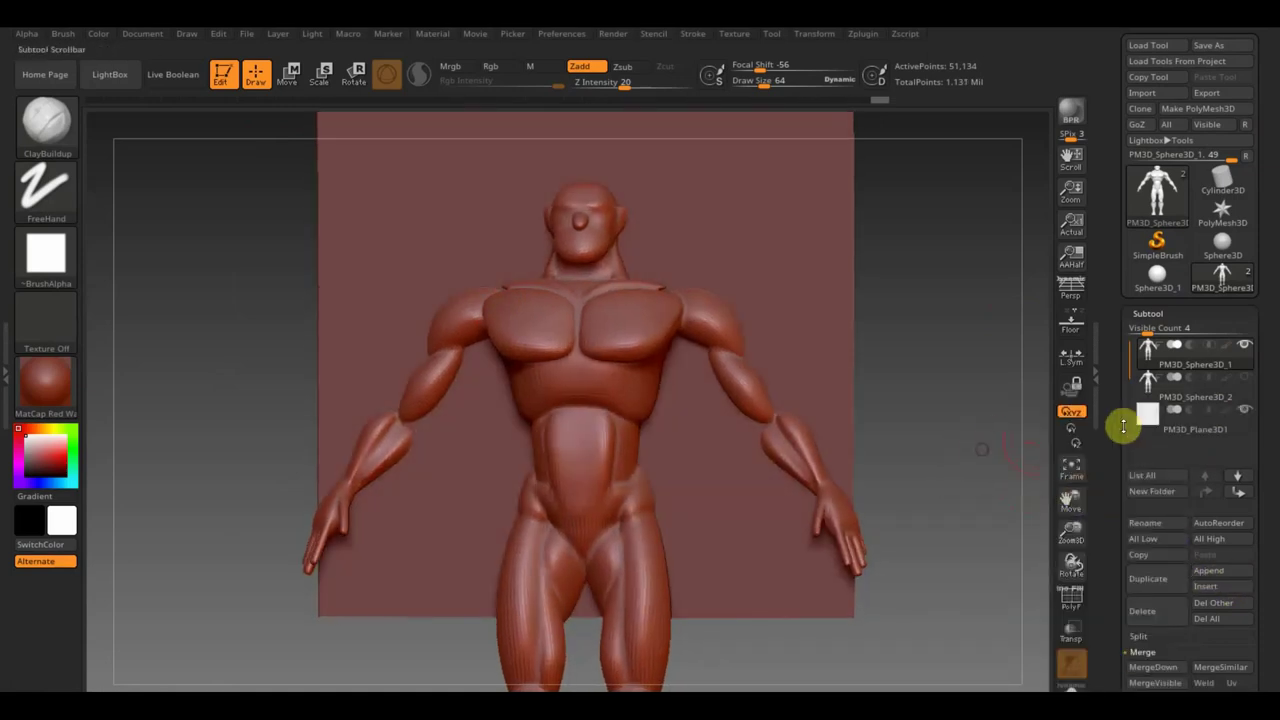
pyautogui.click(1147, 427)
pyautogui.moveTo(754, 243)
pyautogui.mouseDown()
pyautogui.moveTo(751, 254)
pyautogui.moveTo(706, 180)
pyautogui.moveTo(714, 232)
pyautogui.moveTo(743, 194)
pyautogui.mouseUp()
pyautogui.moveTo(882, 261)
pyautogui.mouseDown()
pyautogui.moveTo(880, 277)
pyautogui.moveTo(743, 300)
pyautogui.moveTo(754, 314)
pyautogui.moveTo(823, 277)
pyautogui.moveTo(981, 320)
pyautogui.mouseUp()
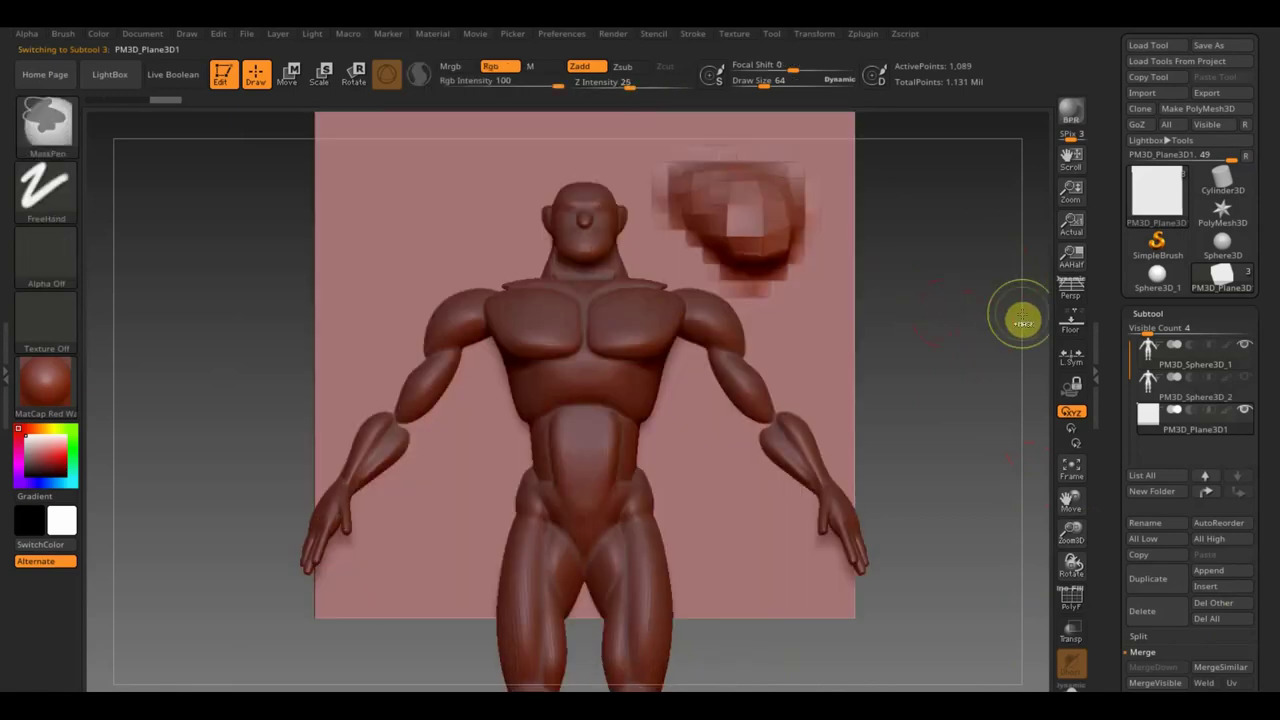
# Undo the test bump and DynaMesh the backing plane, then try and undo a clay stroke.
pyautogui.hotkey('ctrl', 'z')
pyautogui.scroll(-3, 1270, 515)
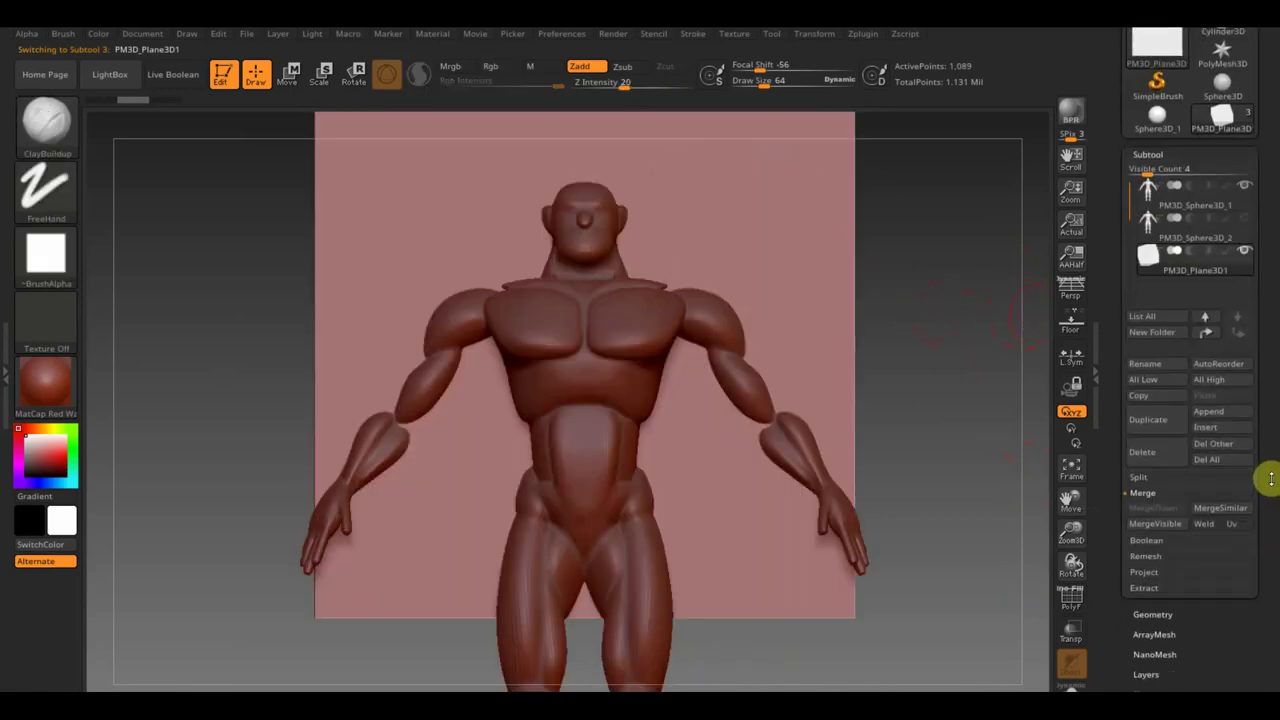
pyautogui.click(1161, 620)
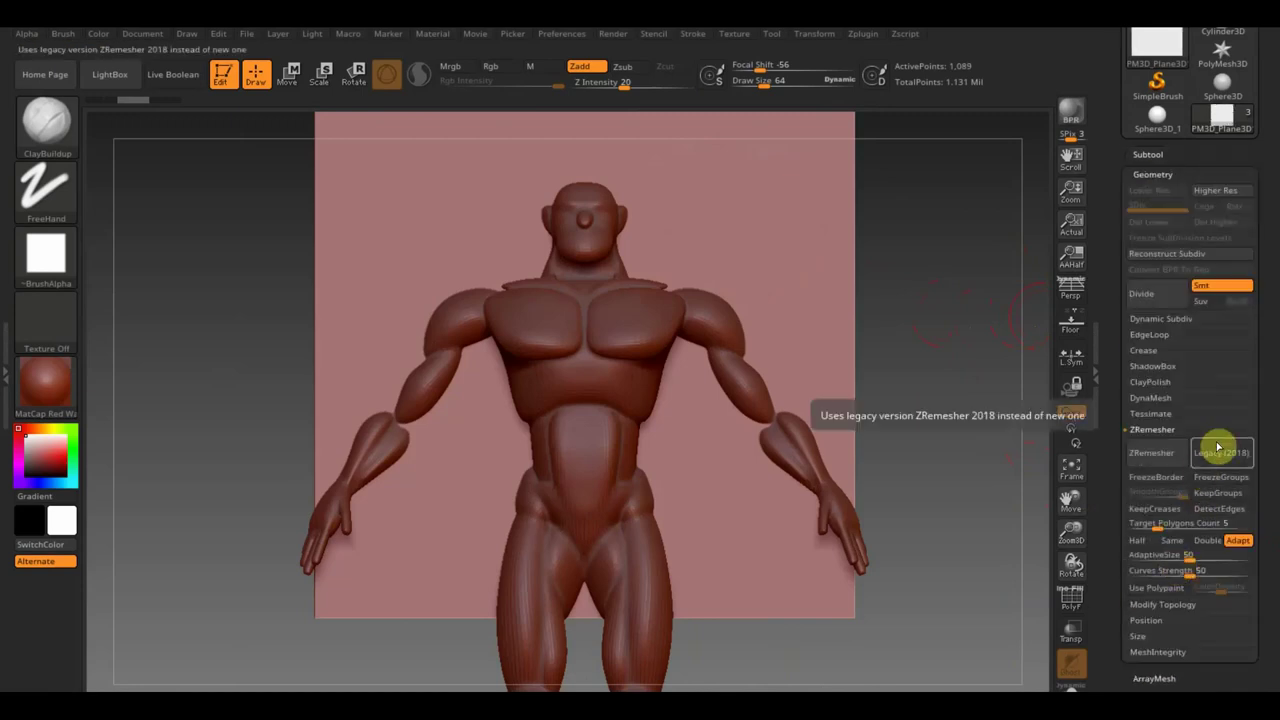
pyautogui.click(1150, 398)
pyautogui.click(1160, 428)
pyautogui.moveTo(954, 386)
pyautogui.mouseDown()
pyautogui.moveTo(831, 397)
pyautogui.moveTo(906, 397)
pyautogui.moveTo(771, 286)
pyautogui.moveTo(770, 262)
pyautogui.mouseUp()
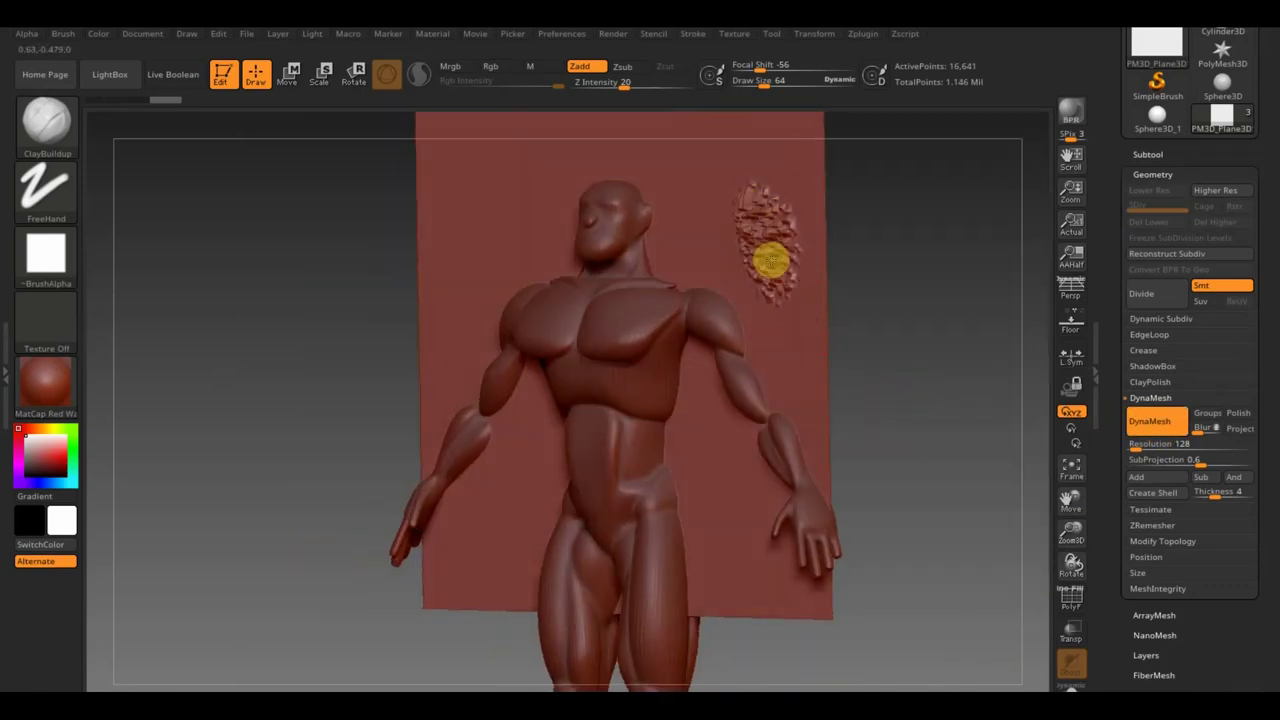
pyautogui.moveTo(891, 257); pyautogui.dragTo(922, 250)
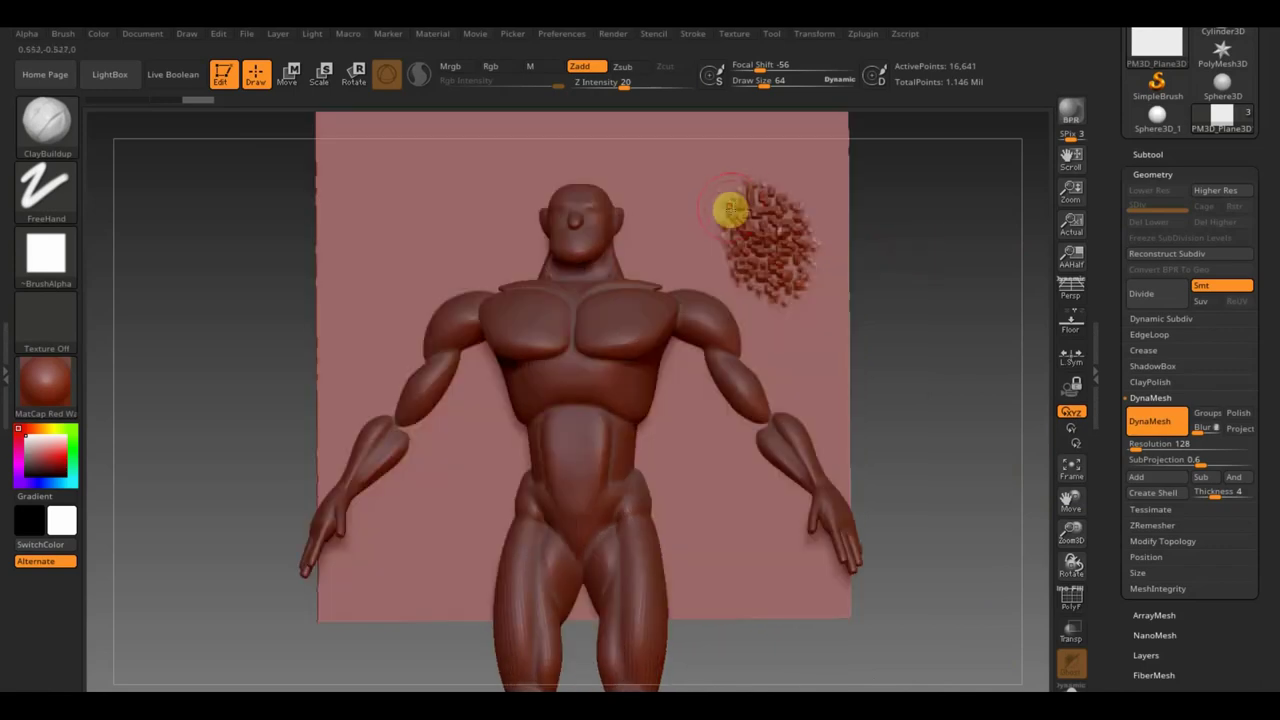
pyautogui.moveTo(680, 173)
pyautogui.mouseDown()
pyautogui.moveTo(731, 229)
pyautogui.moveTo(771, 206)
pyautogui.moveTo(751, 216)
pyautogui.mouseUp()
pyautogui.moveTo(914, 245); pyautogui.dragTo(917, 266)
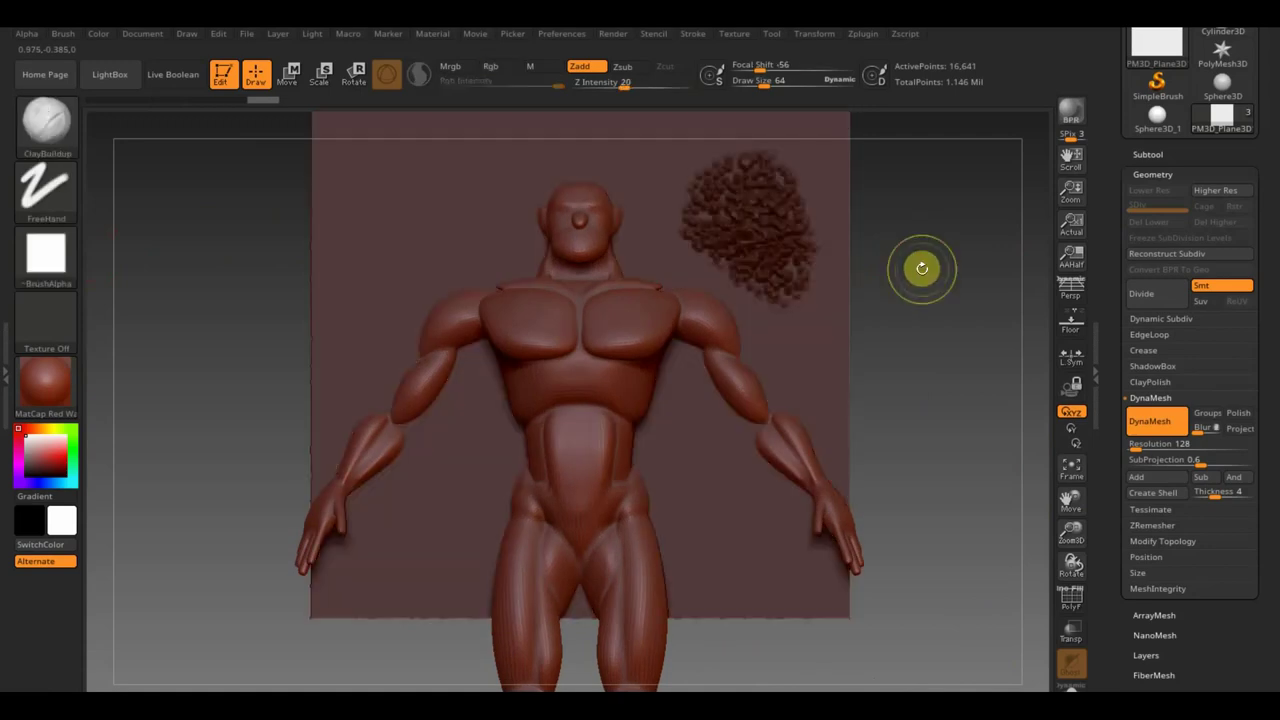
pyautogui.hotkey('ctrl', 'z')
pyautogui.hotkey('ctrl', 'z')
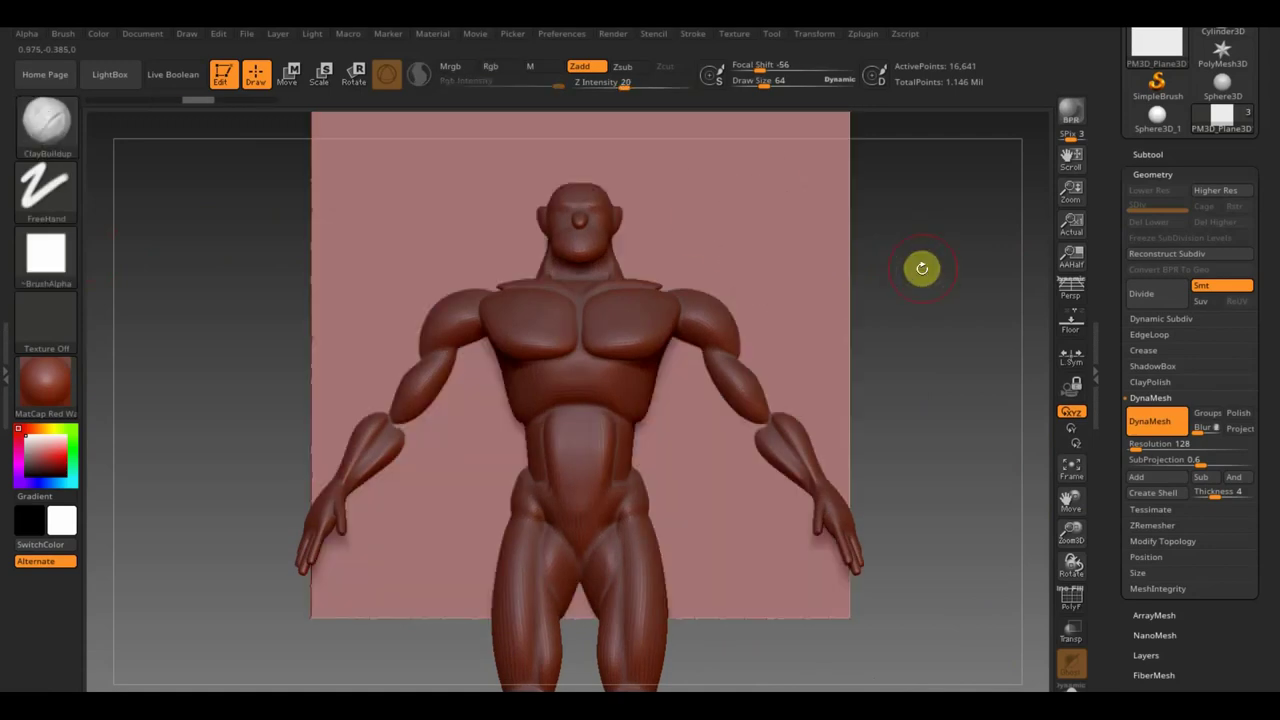
# Give the plane a new polygroup and reapply DynaMesh at resolution 392, undoing the test stroke.
pyautogui.click(1073, 603)
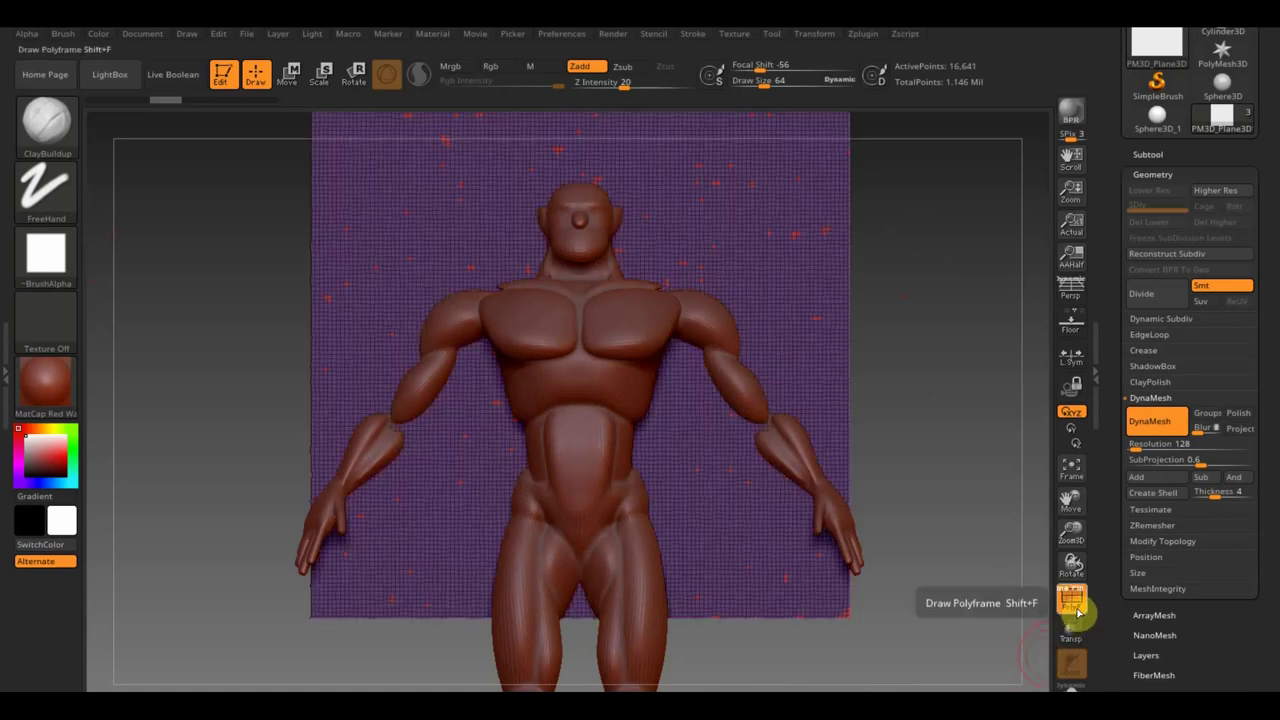
pyautogui.hotkey('ctrl', 'w')
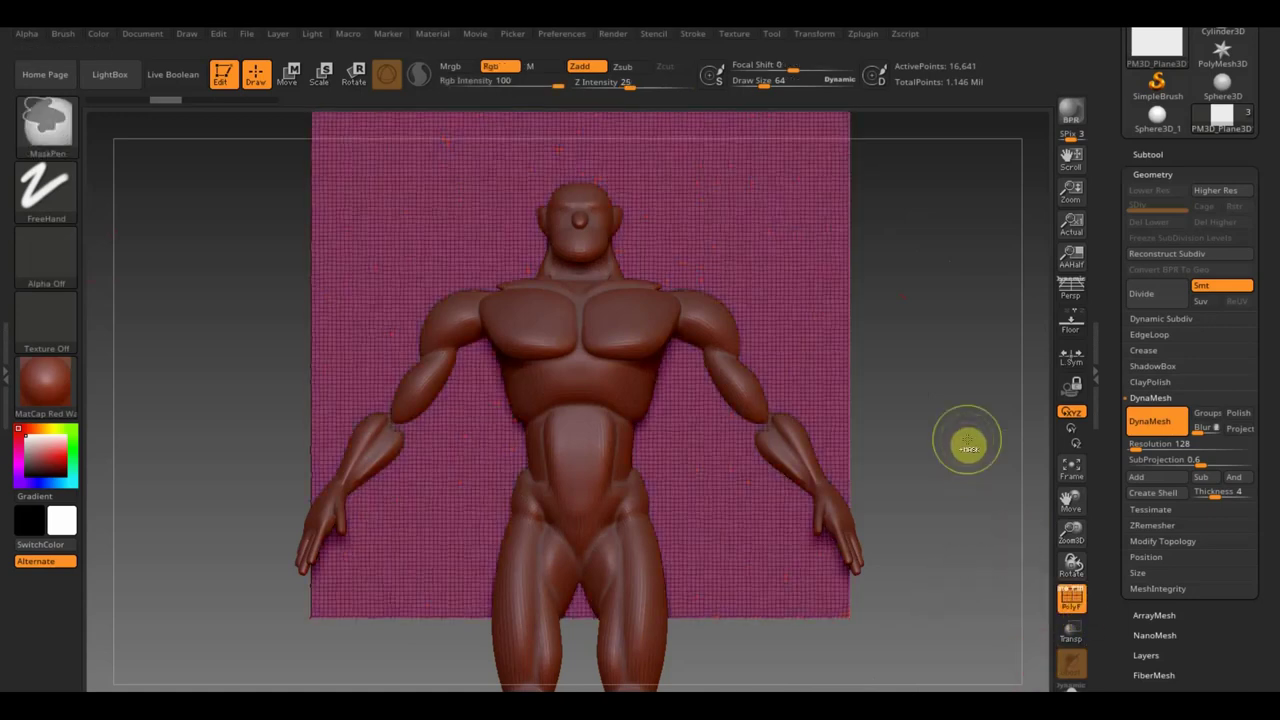
pyautogui.click(1190, 444)
pyautogui.write('392')
pyautogui.click(1150, 432)
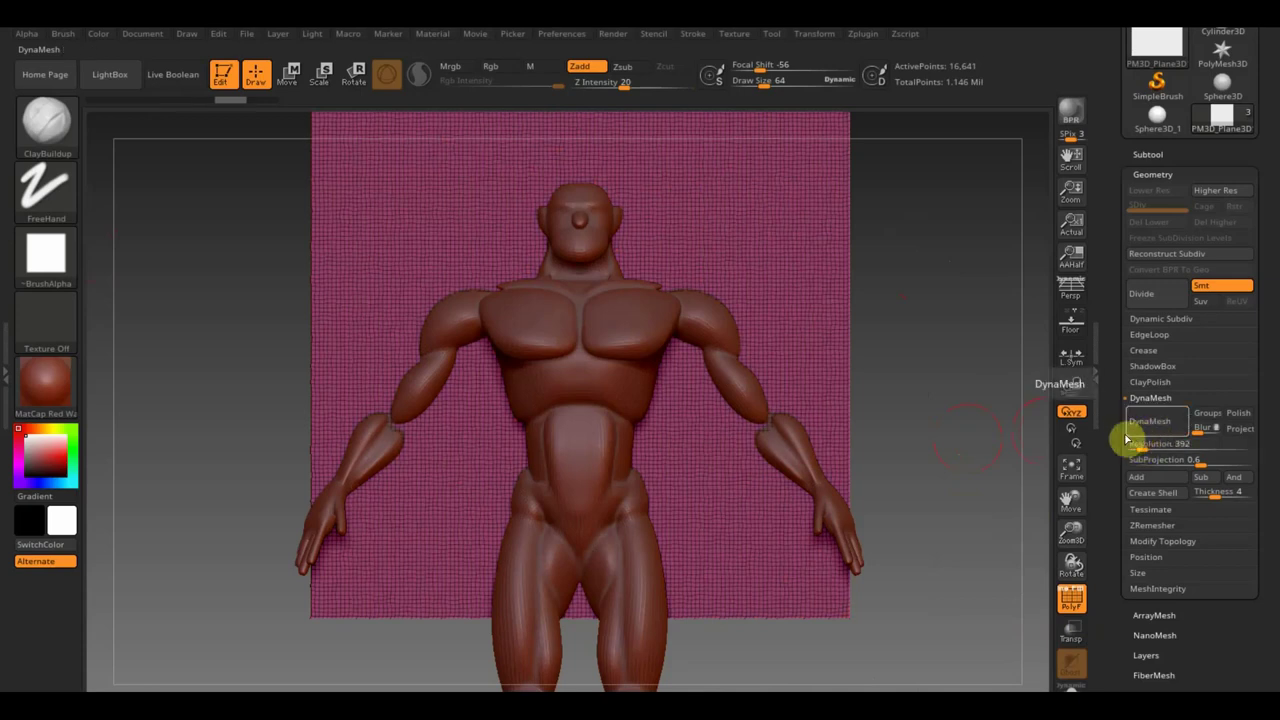
pyautogui.click(1157, 432)
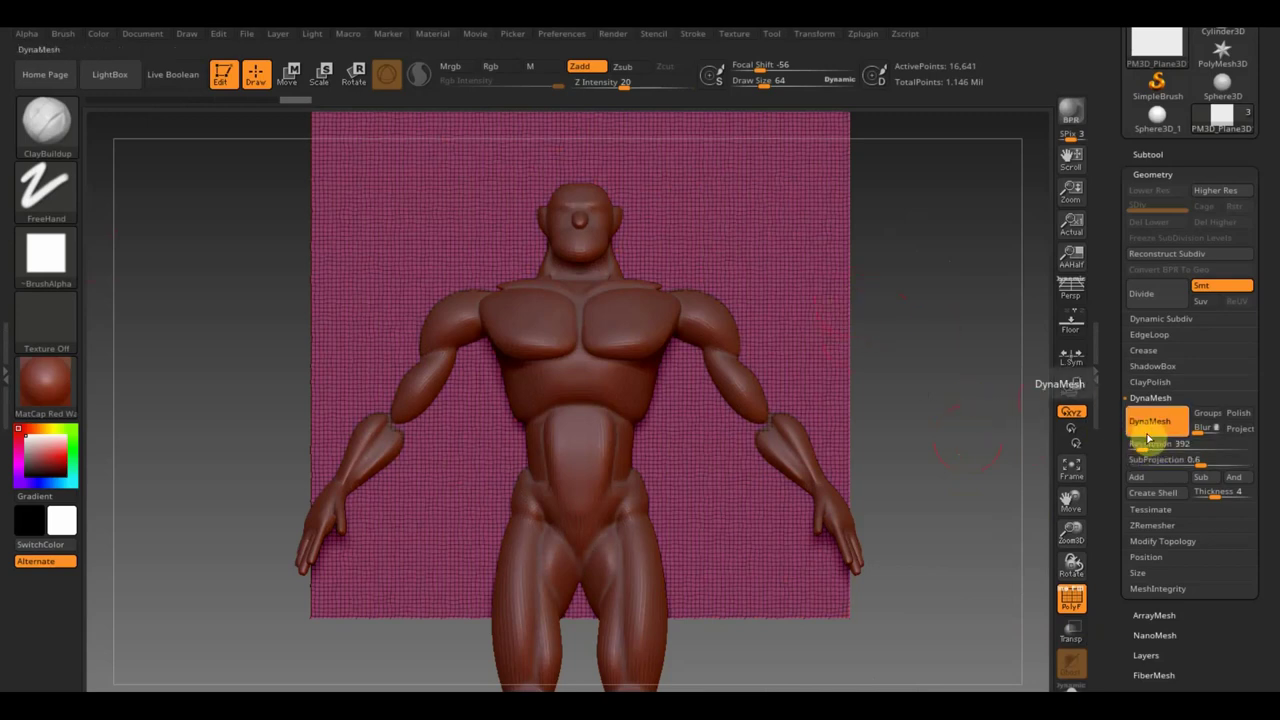
pyautogui.moveTo(817, 277); pyautogui.dragTo(780, 278)
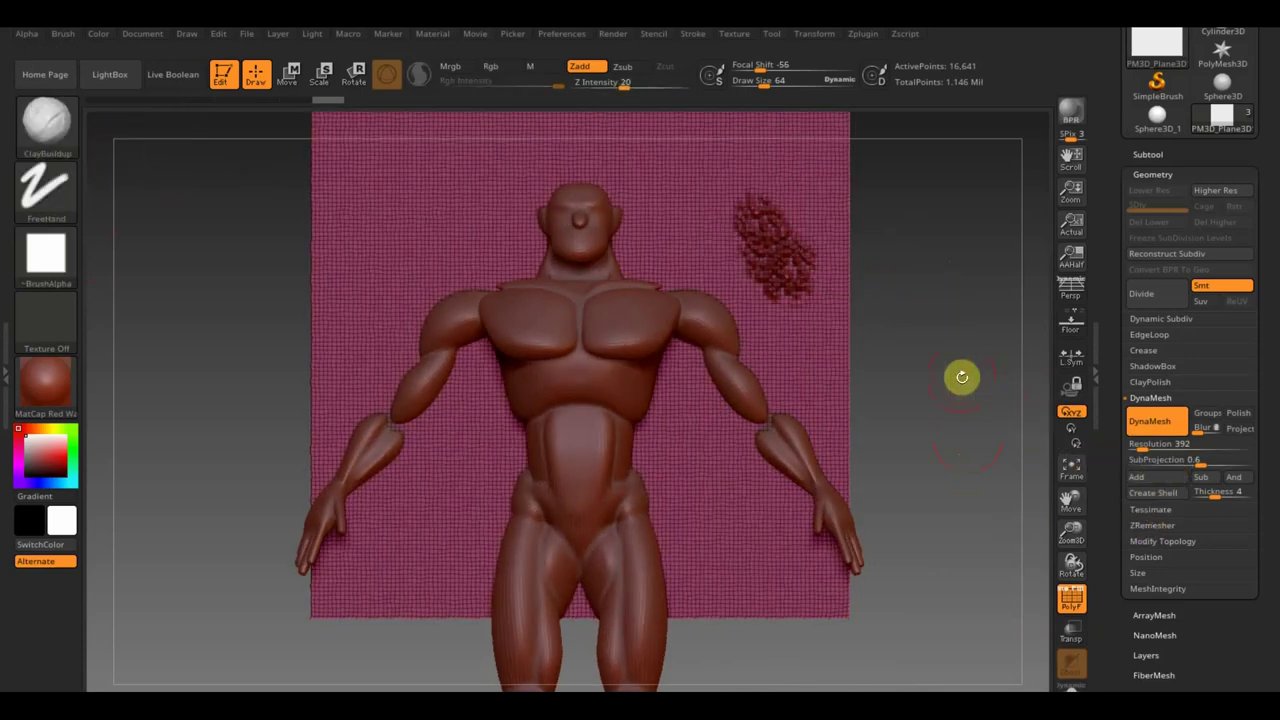
pyautogui.click(1071, 598)
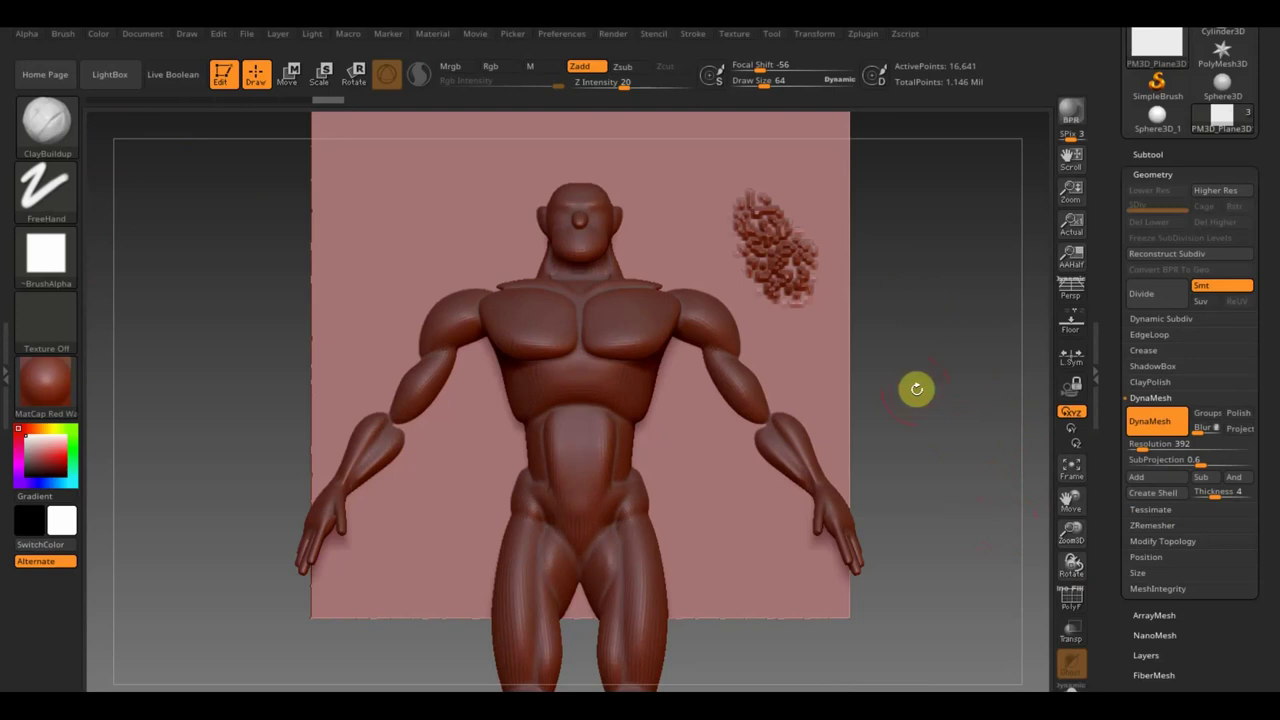
pyautogui.hotkey('ctrl', 'z')
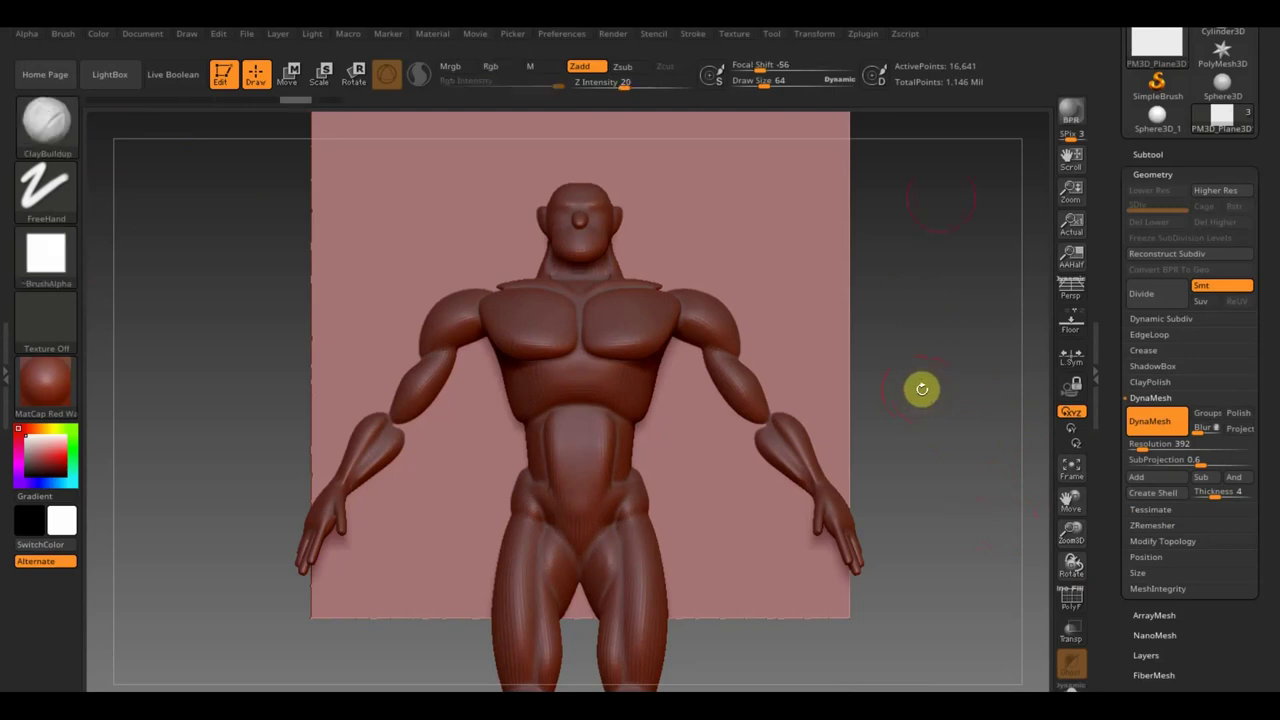
pyautogui.click(1163, 157)
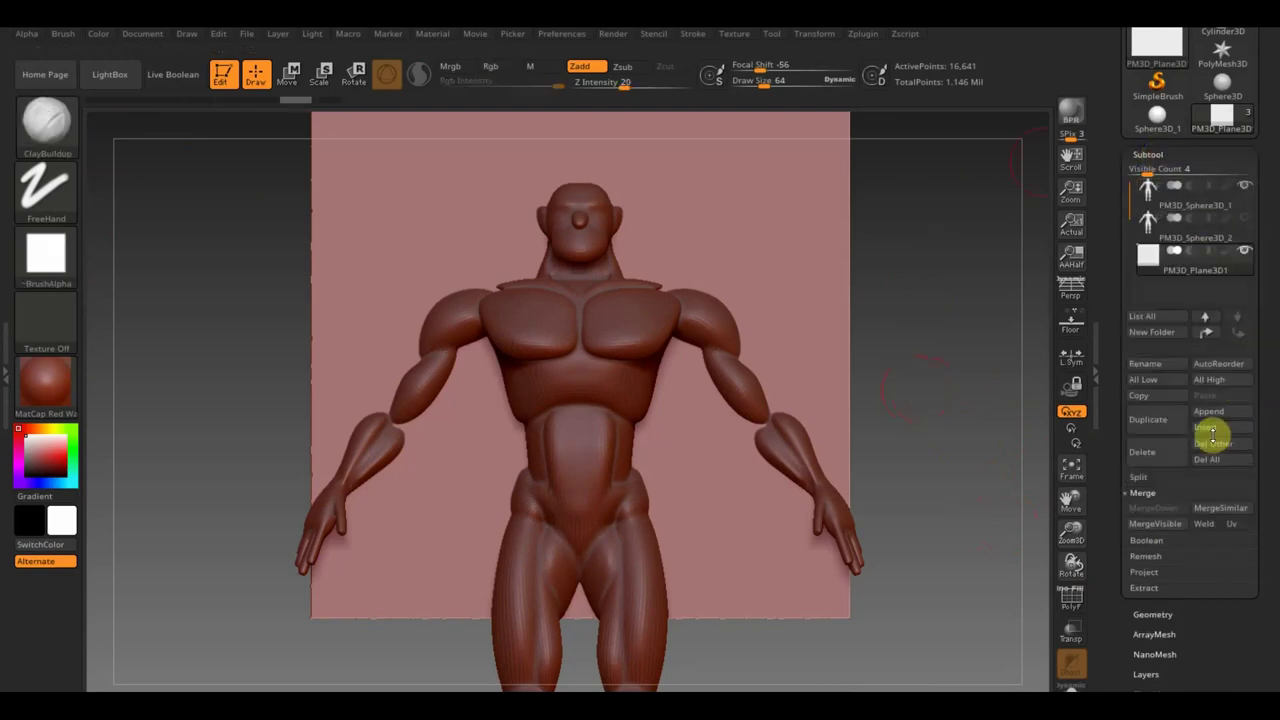
# Delete the backing plane subtool and paint a mask over the character's chest.
pyautogui.click(1153, 455)
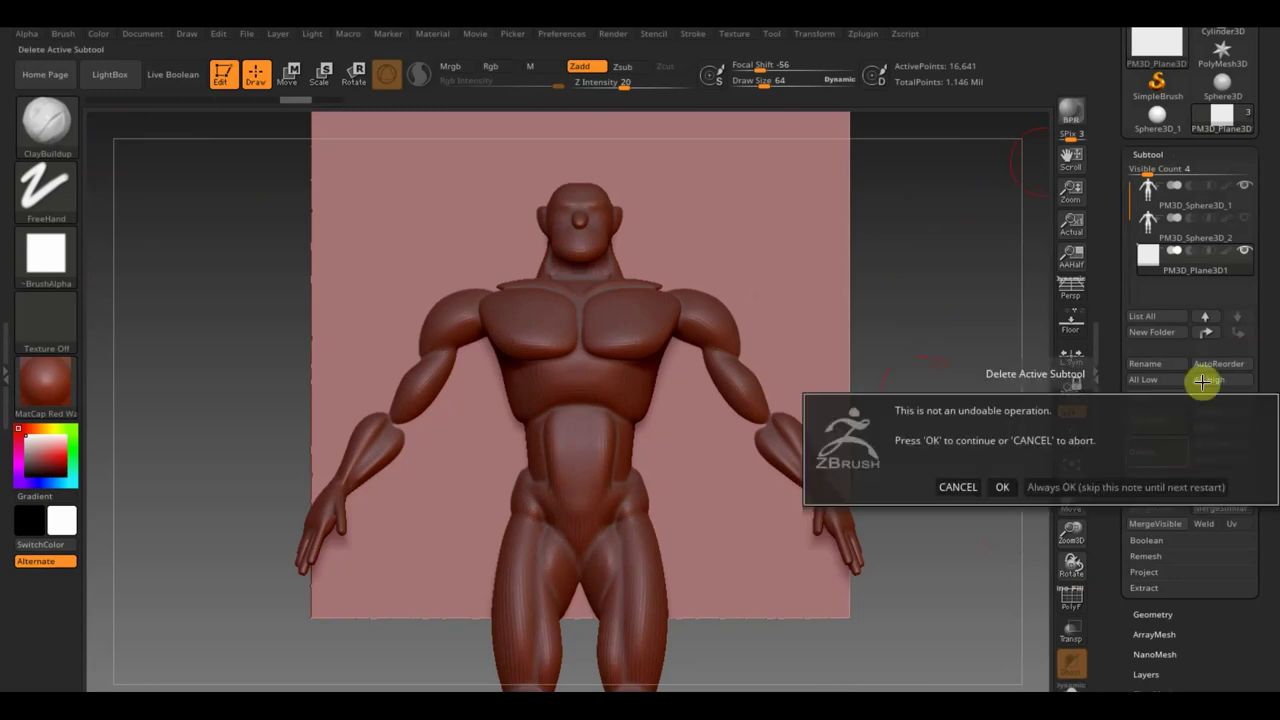
pyautogui.click(1000, 488)
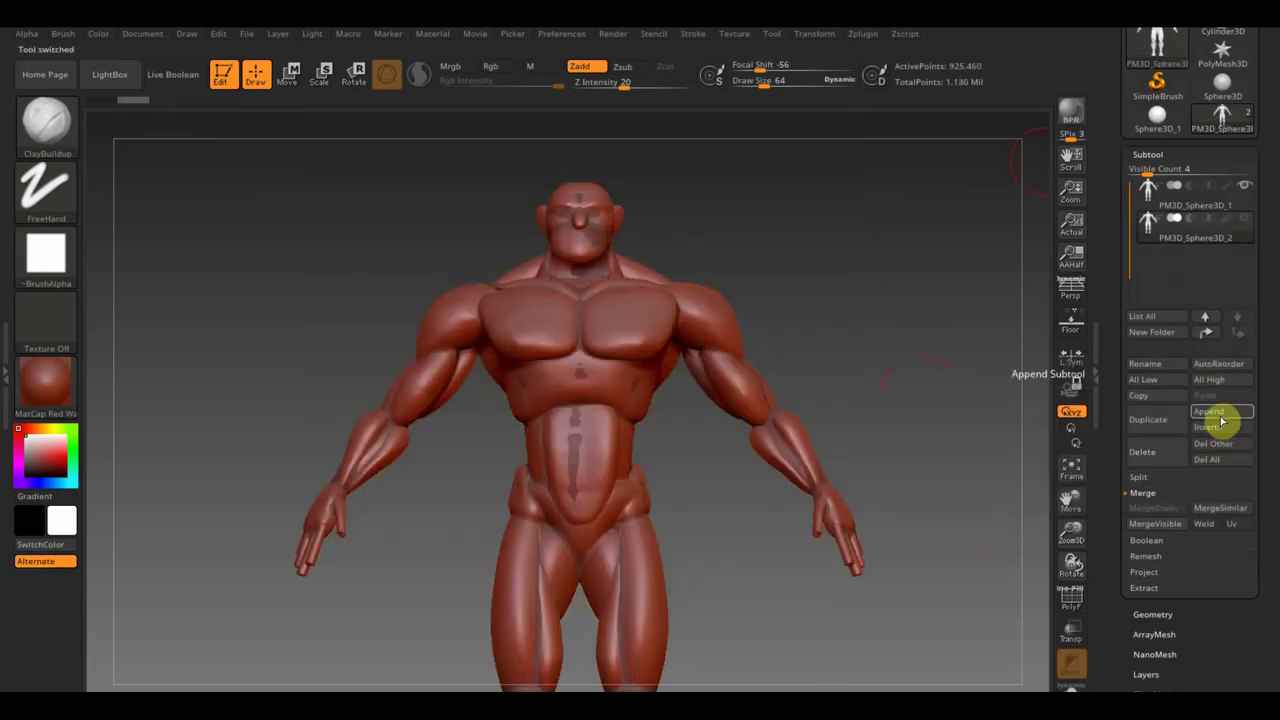
pyautogui.click(1219, 414)
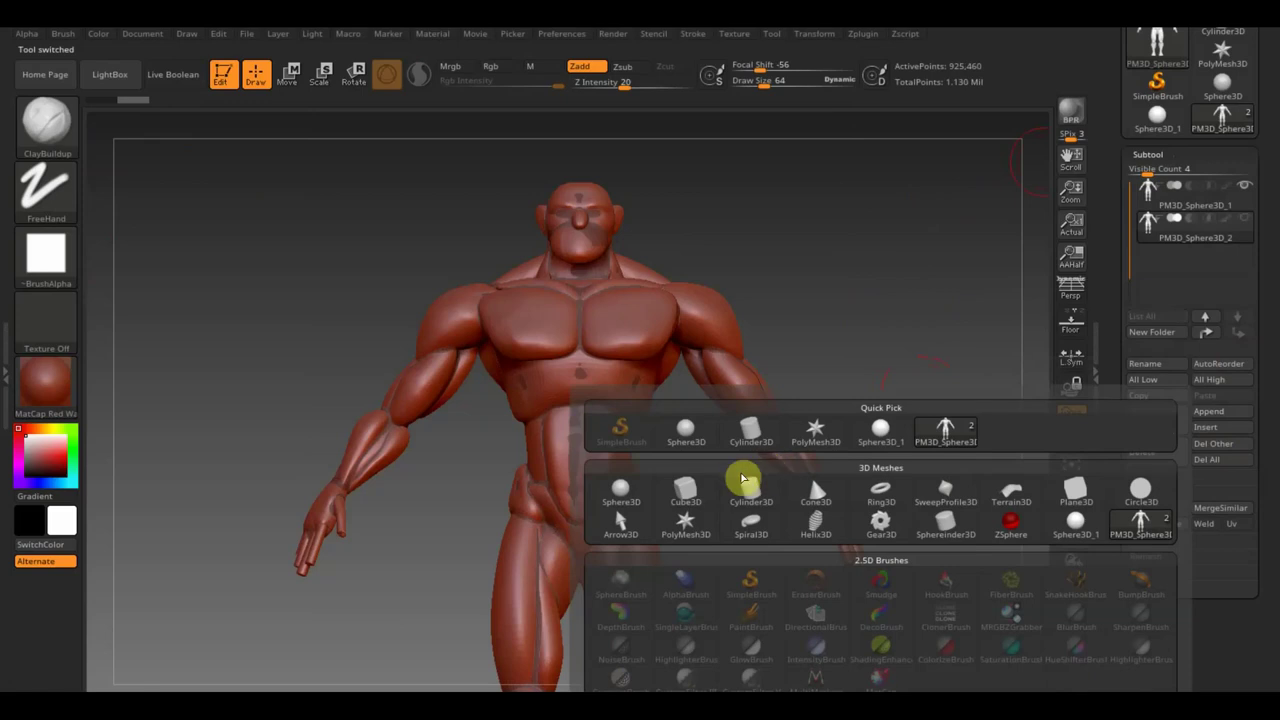
pyautogui.click(690, 497)
pyautogui.moveTo(640, 303)
pyautogui.keyDown('ctrl'); pyautogui.mouseDown()
pyautogui.moveTo(654, 309)
pyautogui.moveTo(543, 314)
pyautogui.moveTo(583, 386)
pyautogui.moveTo(557, 337)
pyautogui.moveTo(596, 332)
pyautogui.mouseUp(); pyautogui.keyUp('ctrl')
pyautogui.click(1144, 588)
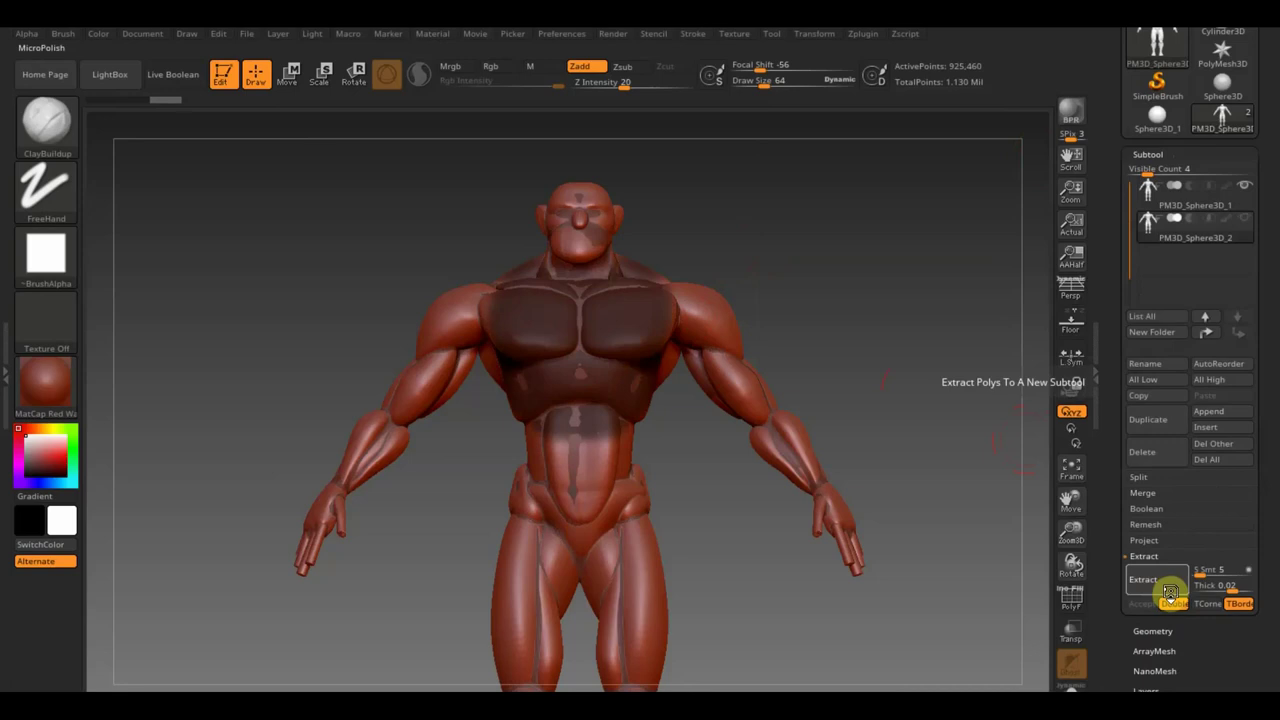
# Extract a shell from the masked chest and accept it as the new Extract1 subtool.
pyautogui.click(1168, 588)
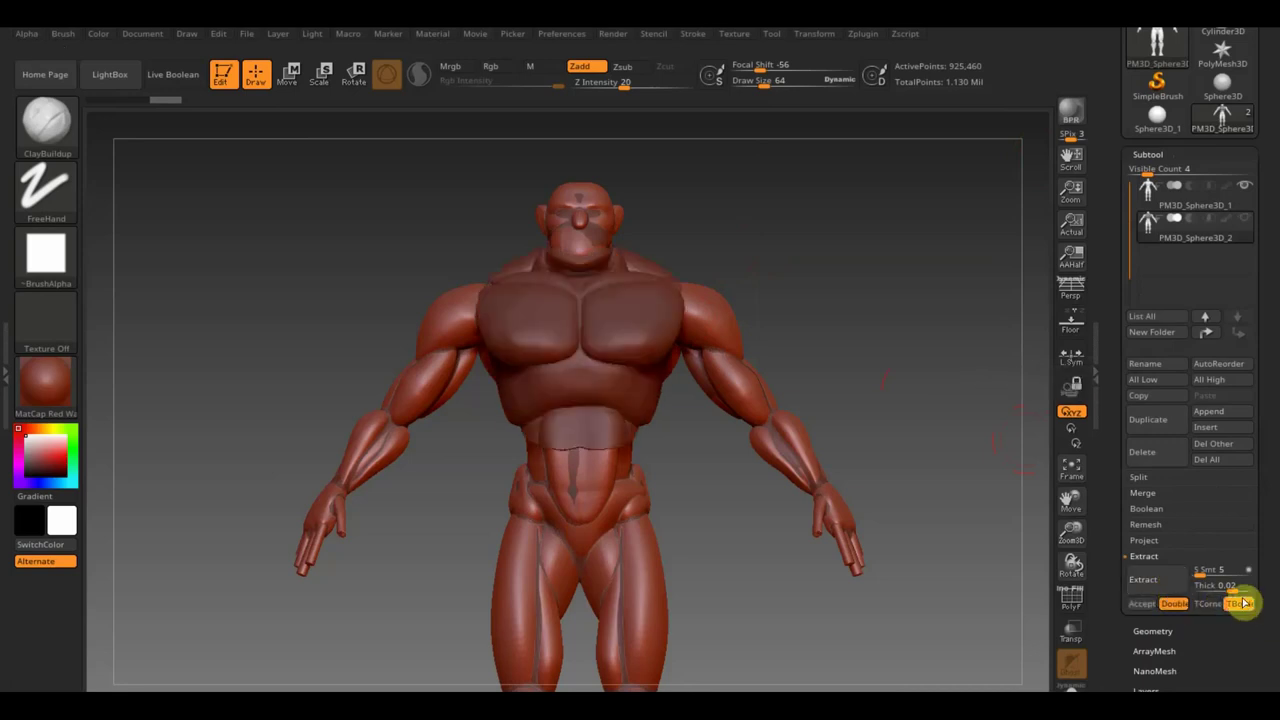
pyautogui.click(1143, 605)
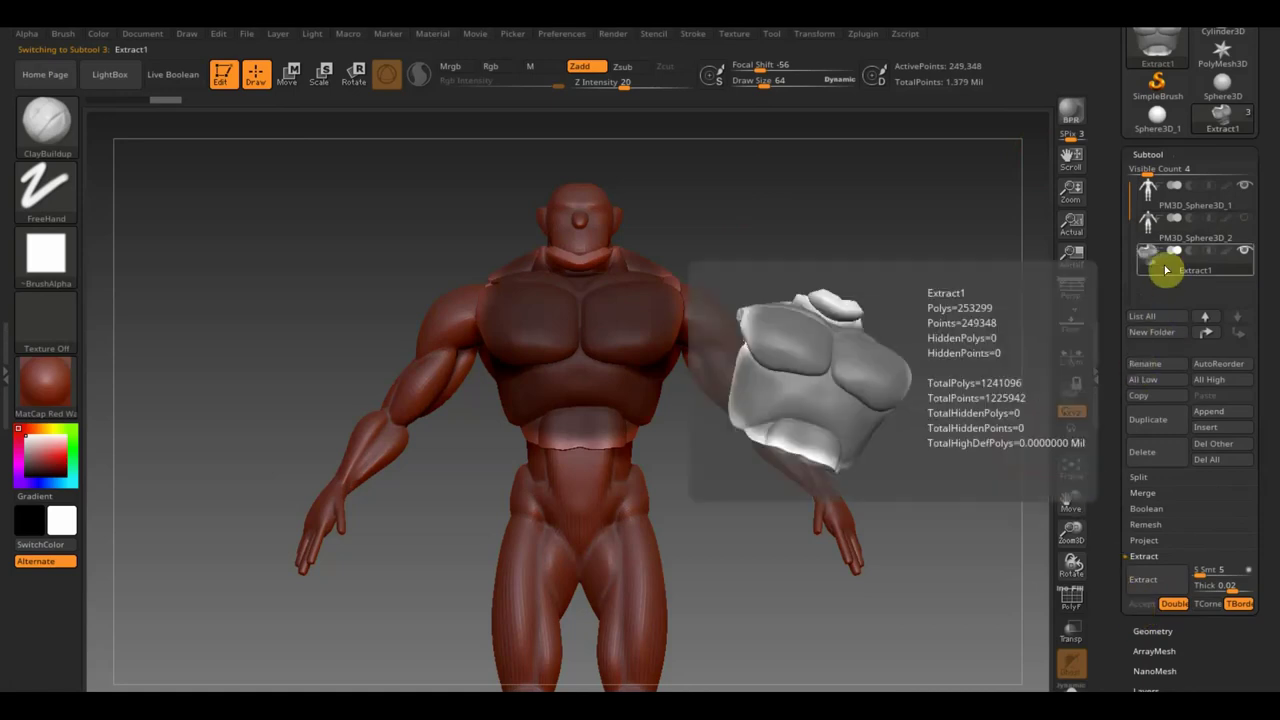
# Hide the body subtool, set Visible Count to 9, and frame the Extract1 shell obliquely.
pyautogui.click(1247, 190)
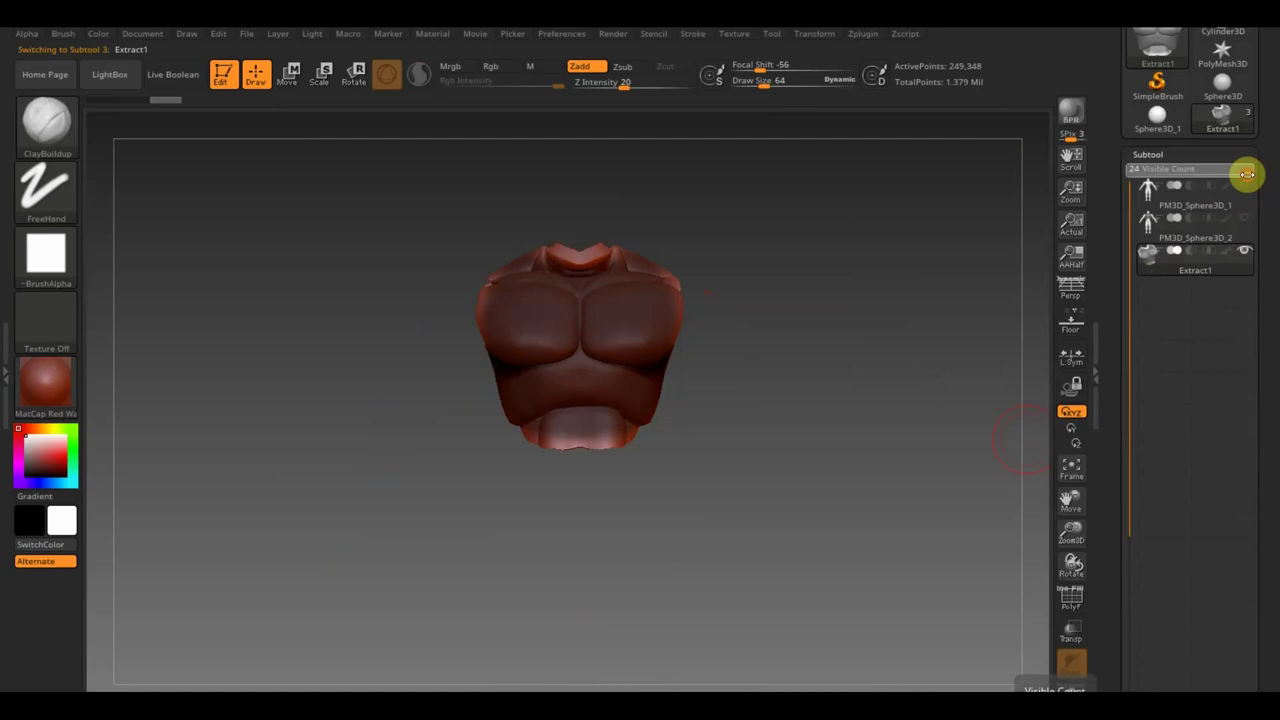
pyautogui.moveTo(1247, 174); pyautogui.dragTo(1177, 206)
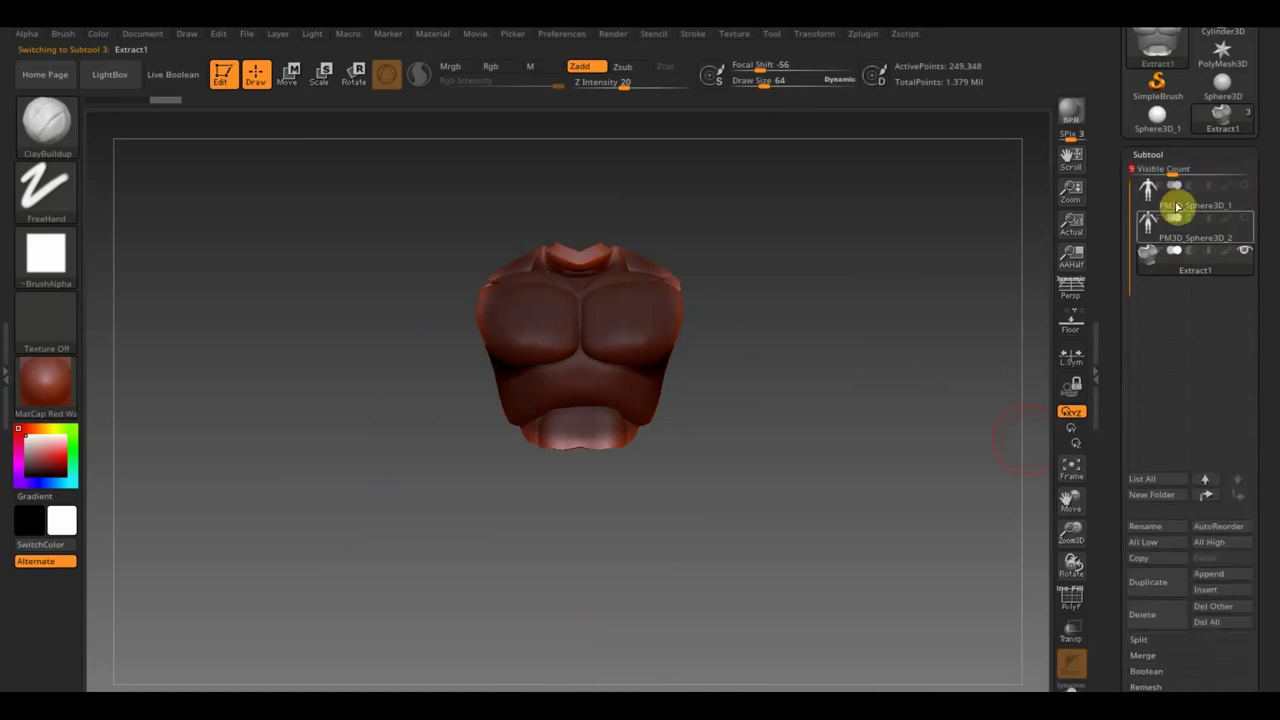
pyautogui.moveTo(840, 306)
pyautogui.mouseDown()
pyautogui.moveTo(823, 374)
pyautogui.moveTo(963, 380)
pyautogui.mouseUp()
pyautogui.moveTo(816, 433)
pyautogui.keyDown('alt'); pyautogui.mouseDown()
pyautogui.moveTo(840, 497)
pyautogui.moveTo(900, 471)
pyautogui.moveTo(760, 466)
pyautogui.mouseUp(); pyautogui.keyUp('alt')
# Sculpt ClayBuildup bulges onto the shell's belly and Shift-smooth them.
pyautogui.moveTo(550, 436)
pyautogui.mouseDown()
pyautogui.moveTo(523, 514)
pyautogui.moveTo(571, 520)
pyautogui.mouseUp()
pyautogui.moveTo(800, 489); pyautogui.dragTo(980, 480)
pyautogui.moveTo(783, 498)
pyautogui.mouseDown()
pyautogui.moveTo(757, 500)
pyautogui.moveTo(766, 505)
pyautogui.mouseUp()
pyautogui.press('shift')
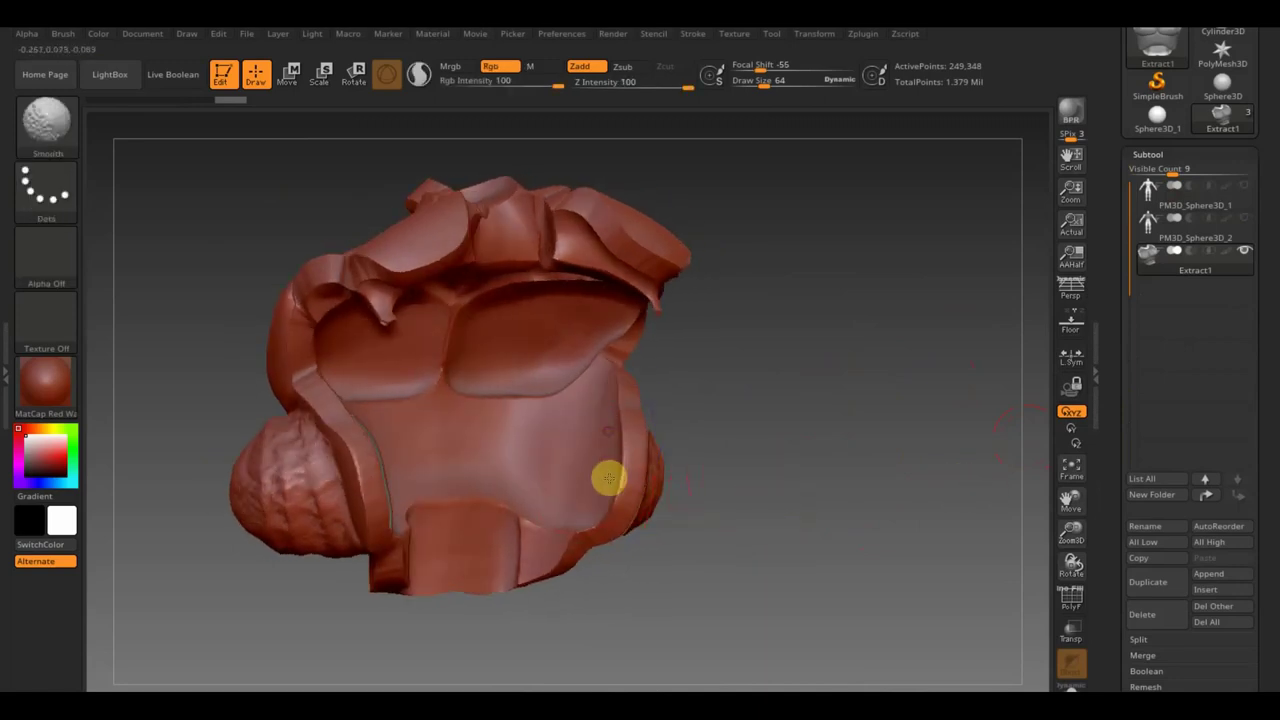
pyautogui.moveTo(291, 469)
pyautogui.mouseDown()
pyautogui.moveTo(697, 451)
pyautogui.moveTo(589, 437)
pyautogui.moveTo(632, 448)
pyautogui.mouseUp()
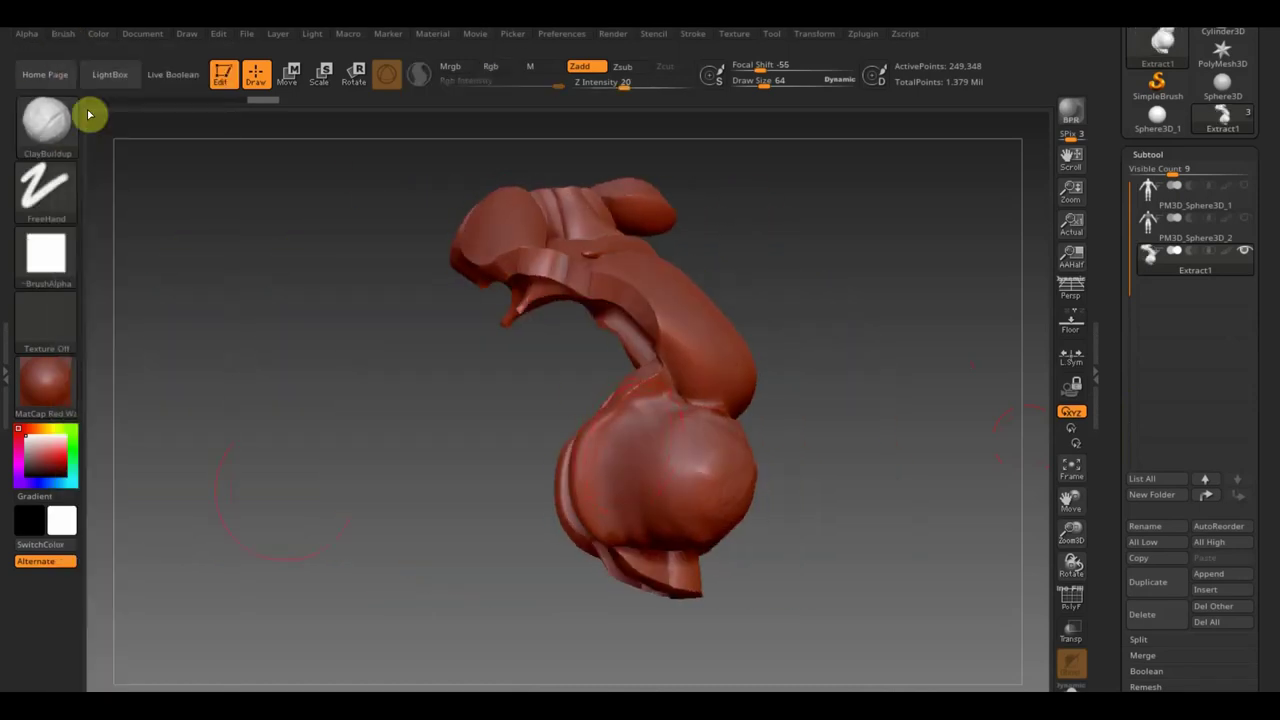
# Sculpt and smooth a mirrored clay bump on the front of the chest shell.
pyautogui.click(62, 36)
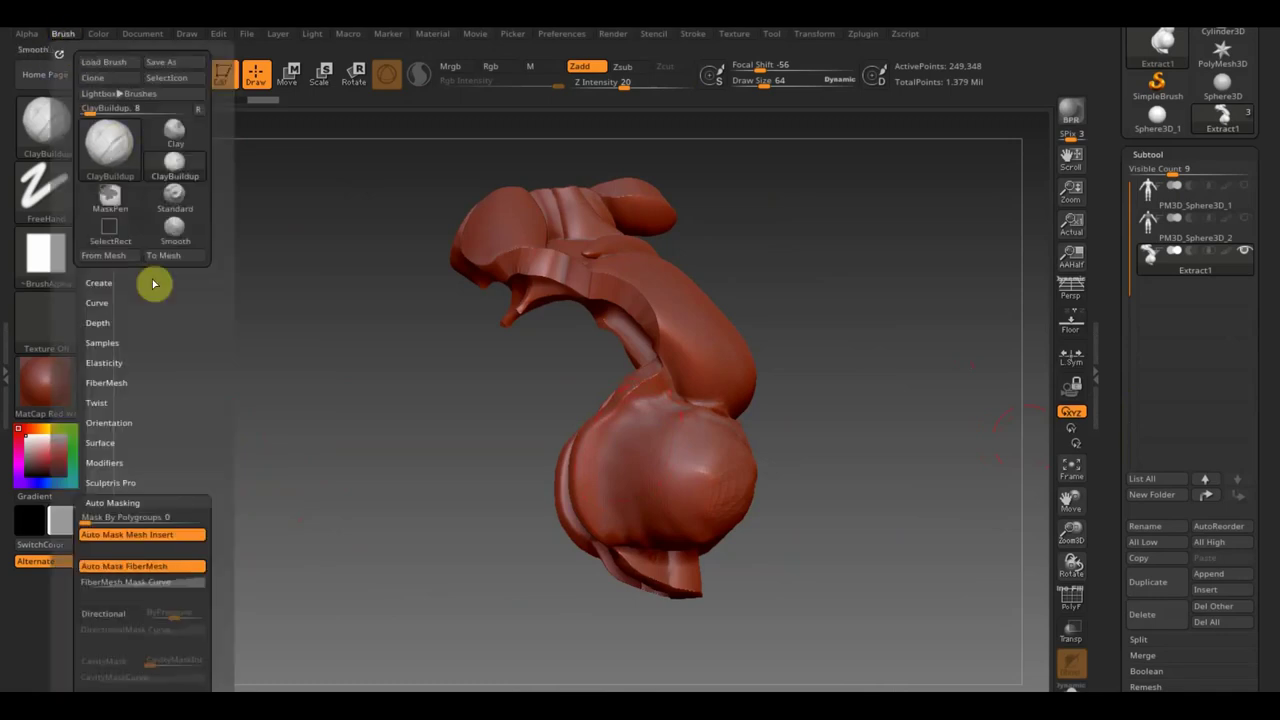
pyautogui.scroll(-1, 166, 394)
pyautogui.scroll(-5, 166, 330)
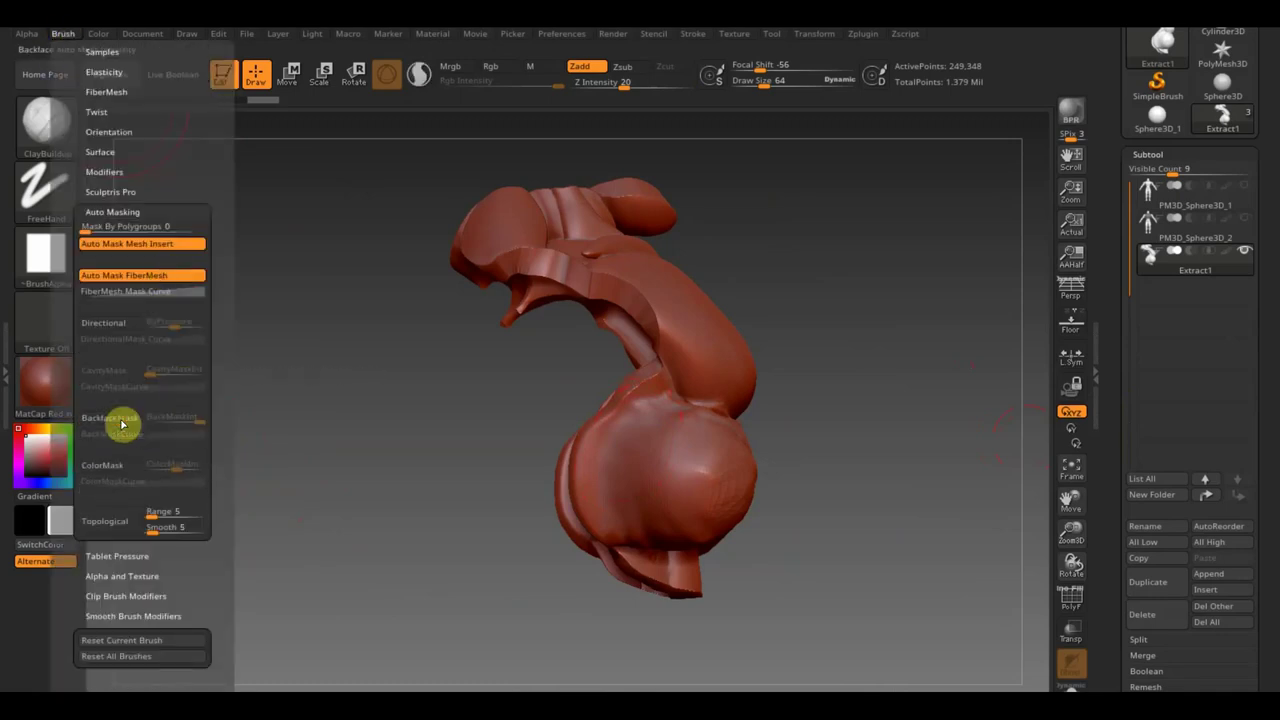
pyautogui.moveTo(654, 408); pyautogui.dragTo(800, 351, button='right')
pyautogui.moveTo(677, 337)
pyautogui.mouseDown()
pyautogui.moveTo(757, 331)
pyautogui.moveTo(689, 323)
pyautogui.mouseUp()
pyautogui.moveTo(689, 323)
pyautogui.mouseDown(button='right')
pyautogui.moveTo(517, 340)
pyautogui.moveTo(592, 328)
pyautogui.moveTo(666, 349)
pyautogui.mouseUp(button='right')
pyautogui.press('shift')
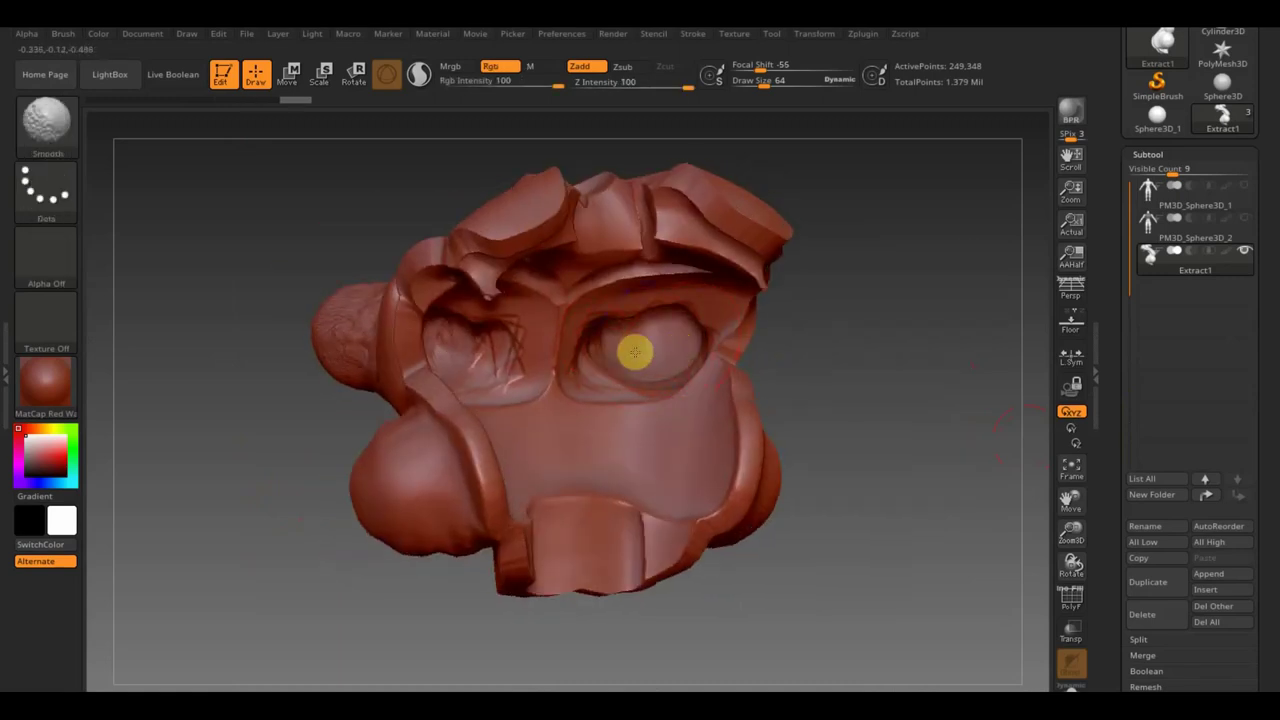
# Build up the chest, breast, sternum and upper-back forms with clay strokes.
pyautogui.moveTo(570, 393)
pyautogui.mouseDown(button='right')
pyautogui.moveTo(754, 363)
pyautogui.moveTo(743, 331)
pyautogui.moveTo(737, 354)
pyautogui.moveTo(858, 365)
pyautogui.moveTo(795, 355)
pyautogui.mouseUp(button='right')
pyautogui.moveTo(697, 407)
pyautogui.mouseDown(button='right')
pyautogui.moveTo(843, 409)
pyautogui.moveTo(731, 423)
pyautogui.moveTo(737, 440)
pyautogui.mouseUp(button='right')
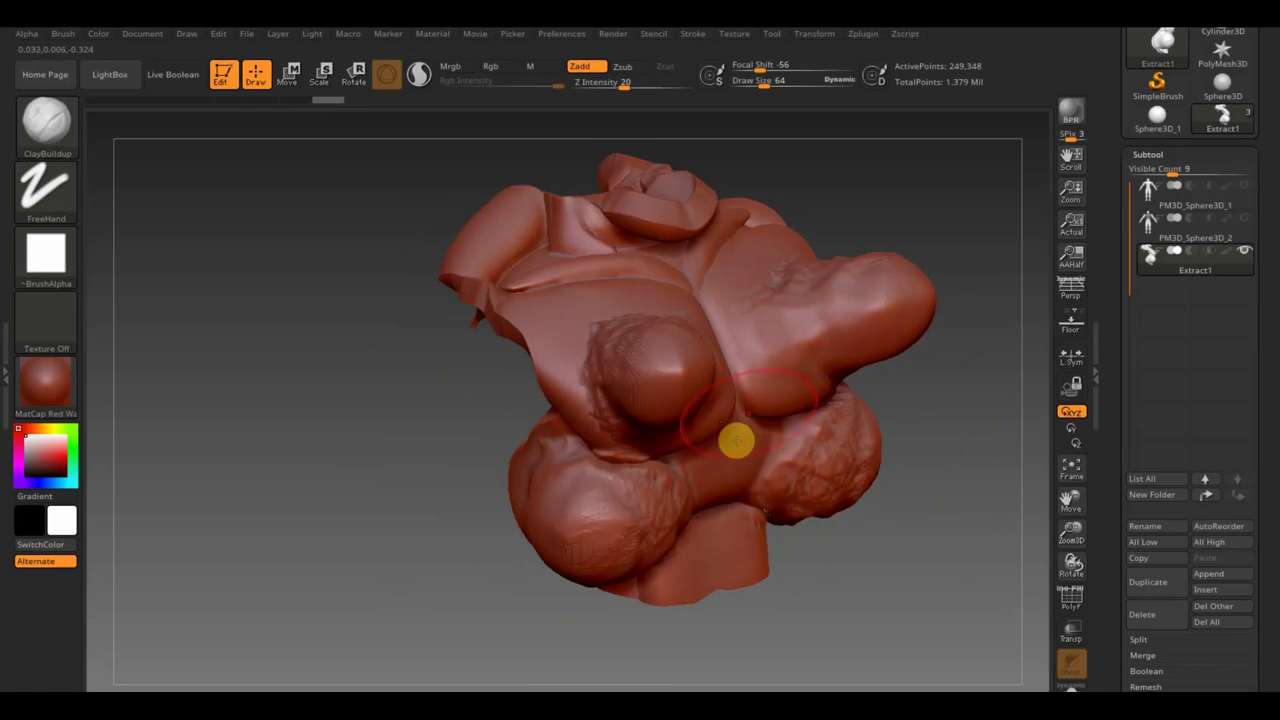
pyautogui.moveTo(822, 277)
pyautogui.mouseDown(button='right')
pyautogui.moveTo(500, 428)
pyautogui.moveTo(589, 403)
pyautogui.mouseUp(button='right')
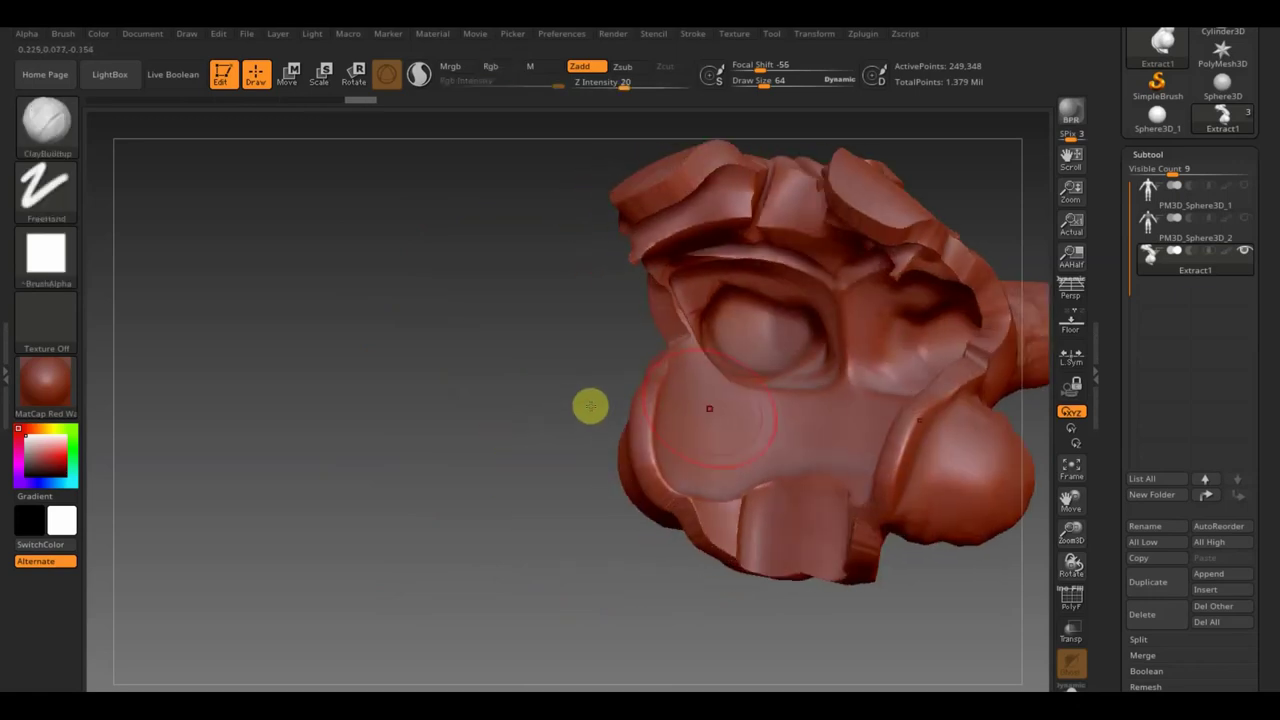
pyautogui.moveTo(740, 423)
pyautogui.mouseDown()
pyautogui.moveTo(706, 451)
pyautogui.moveTo(746, 443)
pyautogui.moveTo(543, 429)
pyautogui.mouseUp()
pyautogui.moveTo(543, 429); pyautogui.dragTo(676, 425, button='right')
pyautogui.moveTo(686, 357)
pyautogui.mouseDown()
pyautogui.moveTo(629, 371)
pyautogui.moveTo(628, 410)
pyautogui.mouseUp()
pyautogui.moveTo(843, 357)
pyautogui.mouseDown(button='right')
pyautogui.moveTo(780, 386)
pyautogui.moveTo(710, 390)
pyautogui.mouseUp(button='right')
pyautogui.moveTo(734, 297); pyautogui.dragTo(688, 287)
pyautogui.moveTo(688, 287)
pyautogui.mouseDown(button='right')
pyautogui.moveTo(411, 263)
pyautogui.moveTo(569, 294)
pyautogui.moveTo(717, 273)
pyautogui.mouseUp(button='right')
pyautogui.moveTo(875, 412); pyautogui.dragTo(962, 404, button='right')
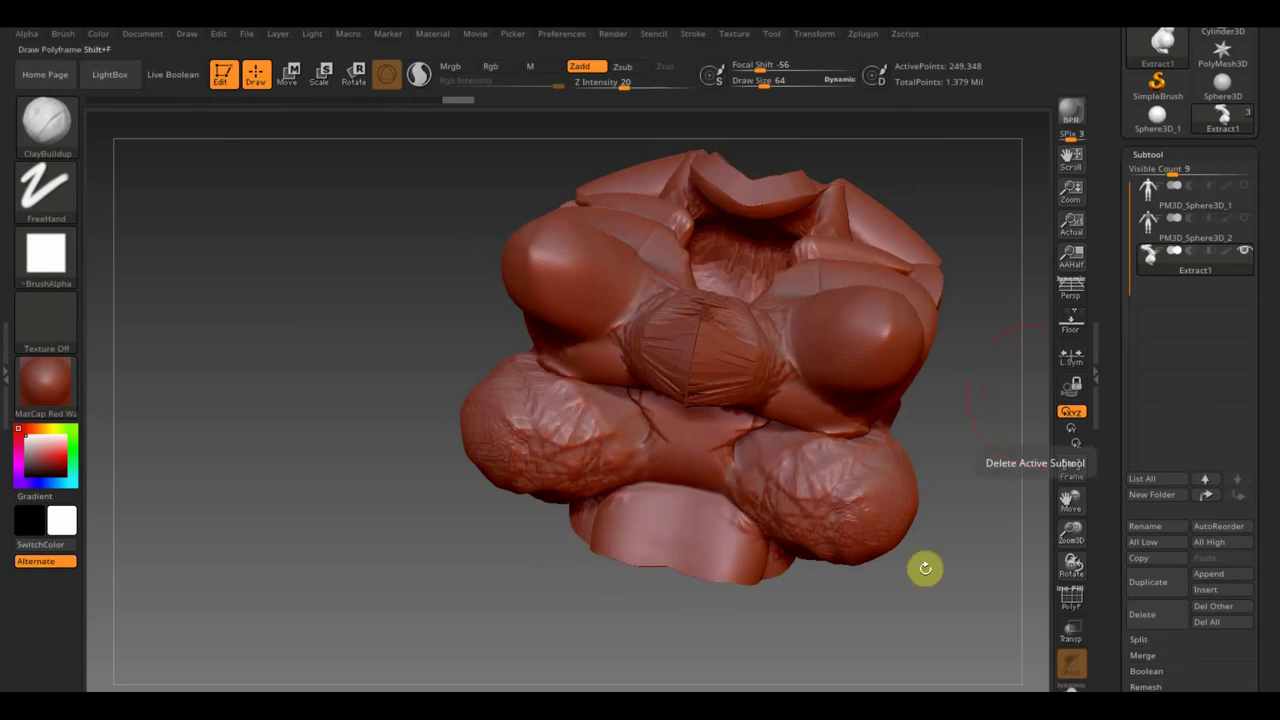
# Enable back-face auto-masking and sculpt strokes on the shell's lower part.
pyautogui.click(68, 36)
pyautogui.scroll(-1, 170, 410)
pyautogui.scroll(-4, 178, 350)
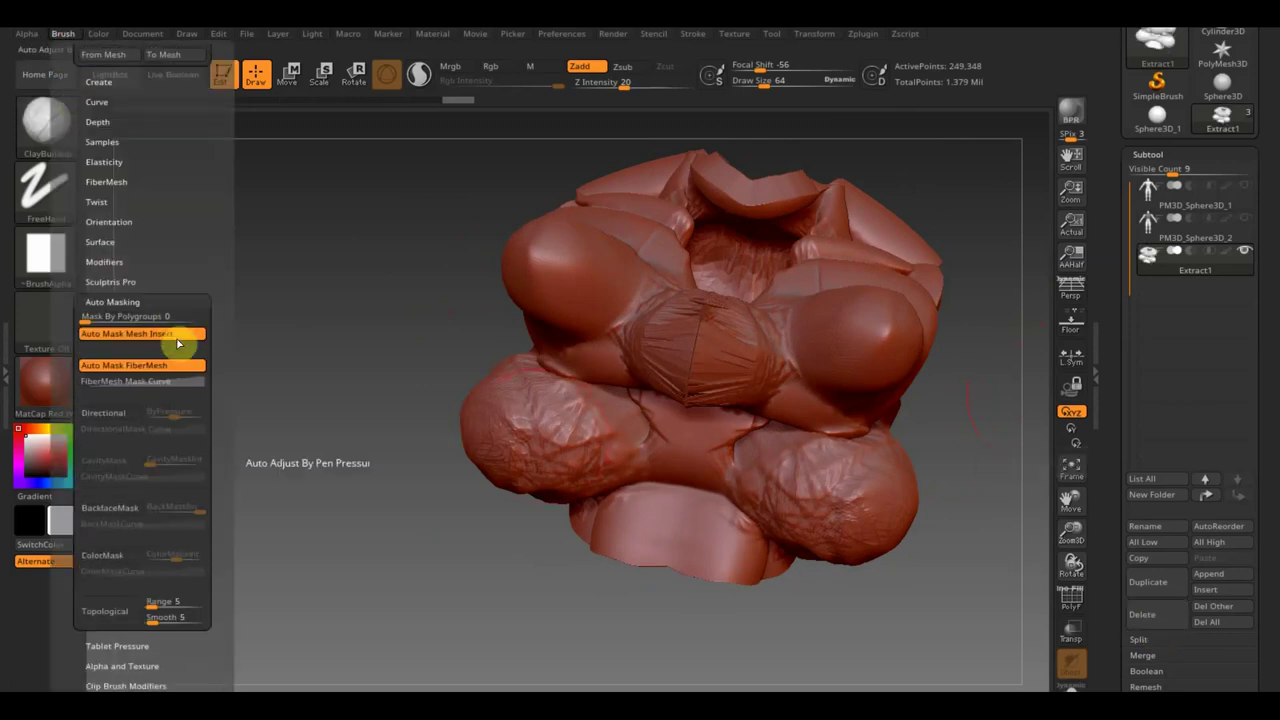
pyautogui.click(120, 510)
pyautogui.moveTo(654, 517)
pyautogui.mouseDown()
pyautogui.moveTo(643, 529)
pyautogui.moveTo(714, 534)
pyautogui.moveTo(703, 523)
pyautogui.mouseUp()
pyautogui.moveTo(468, 577); pyautogui.dragTo(681, 578)
pyautogui.moveTo(751, 633); pyautogui.dragTo(706, 614)
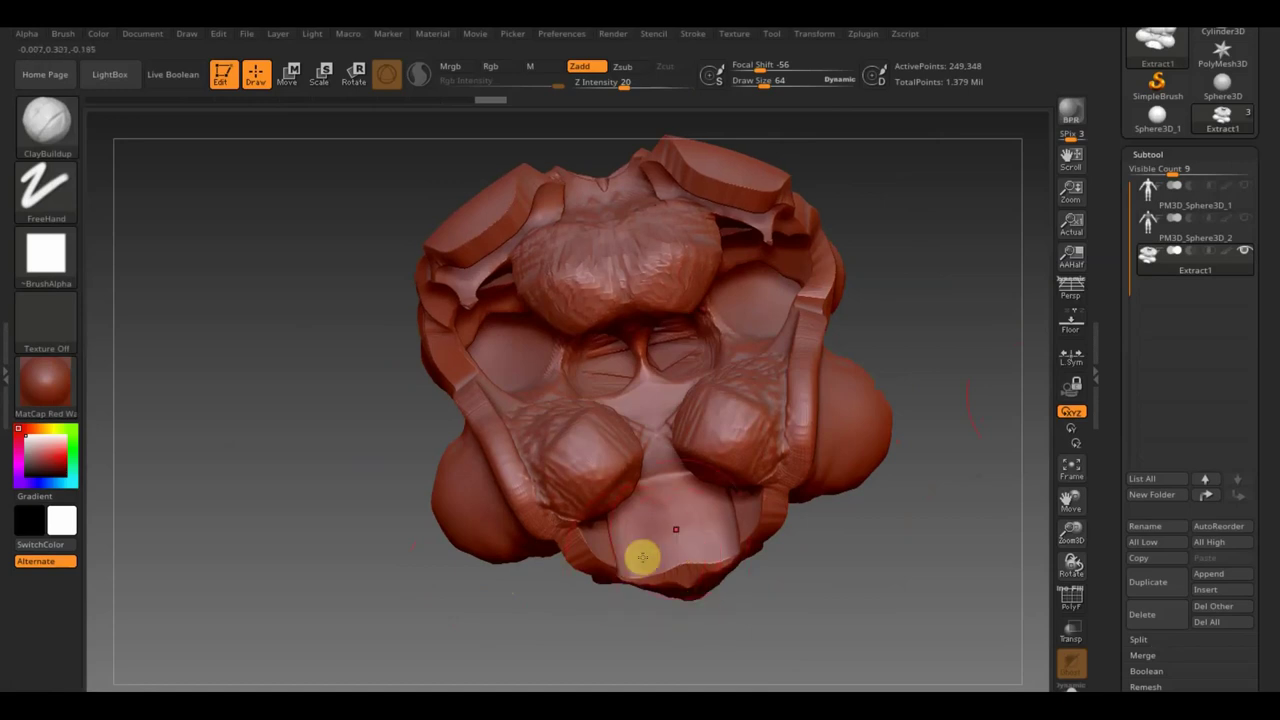
pyautogui.moveTo(770, 590)
pyautogui.mouseDown()
pyautogui.moveTo(789, 594)
pyautogui.moveTo(759, 621)
pyautogui.mouseUp()
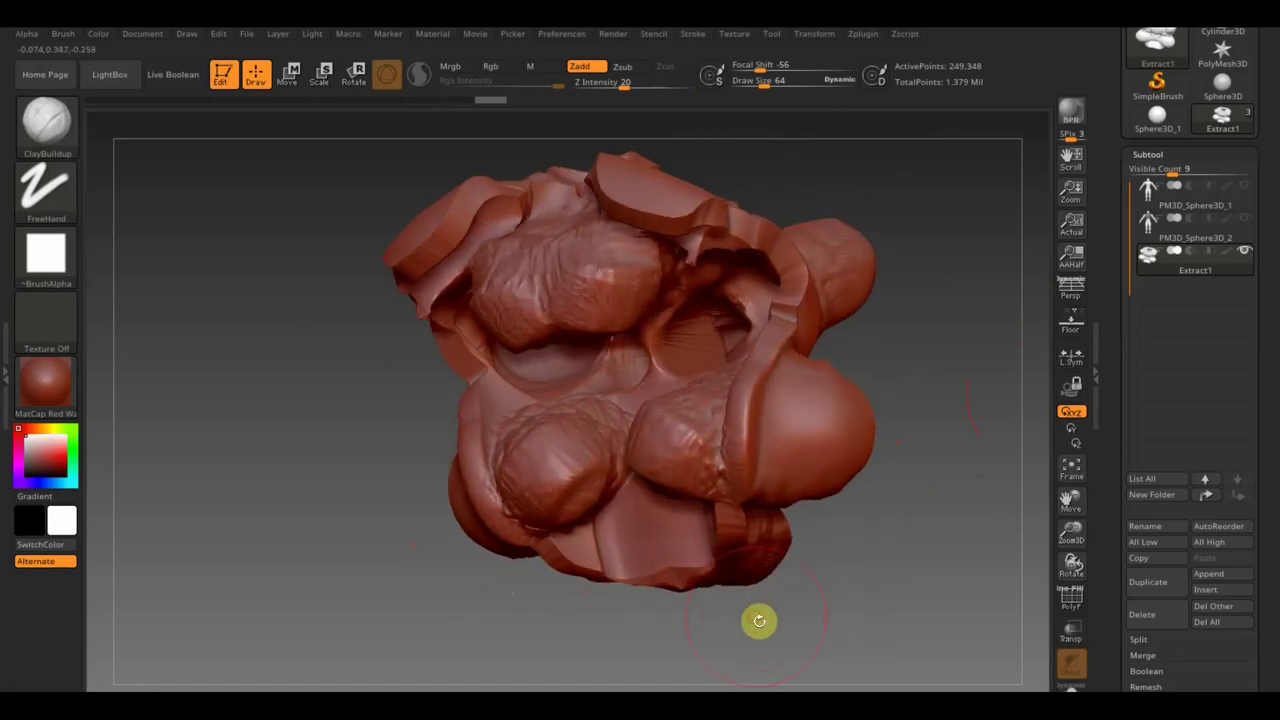
# Delete the Extract1 subtool and clear the mask from the chest.
pyautogui.click(1165, 620)
pyautogui.click(1005, 656)
pyautogui.moveTo(900, 616)
pyautogui.mouseDown()
pyautogui.moveTo(854, 623)
pyautogui.moveTo(851, 546)
pyautogui.mouseUp()
pyautogui.press('ctrl')
pyautogui.keyDown('ctrl'); pyautogui.click(868, 555); pyautogui.keyUp('ctrl')
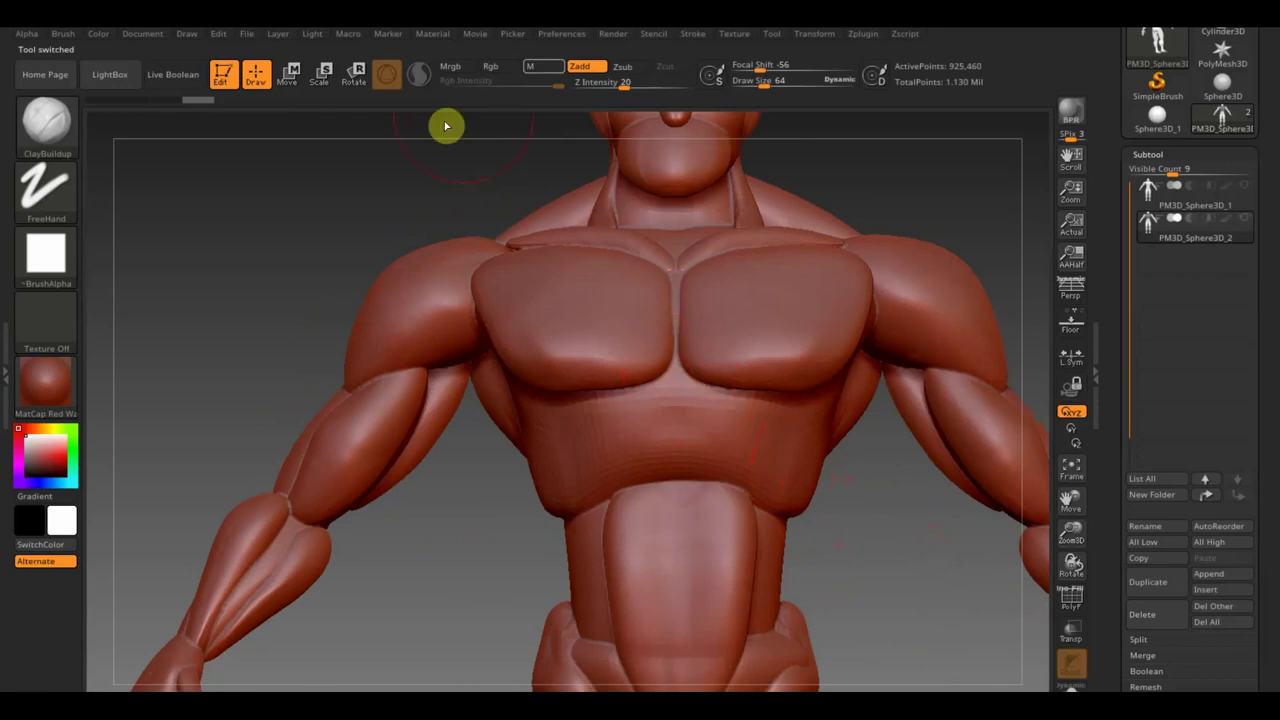
# Set the Z Intensity to 2.
pyautogui.click(603, 88)
pyautogui.write('7')
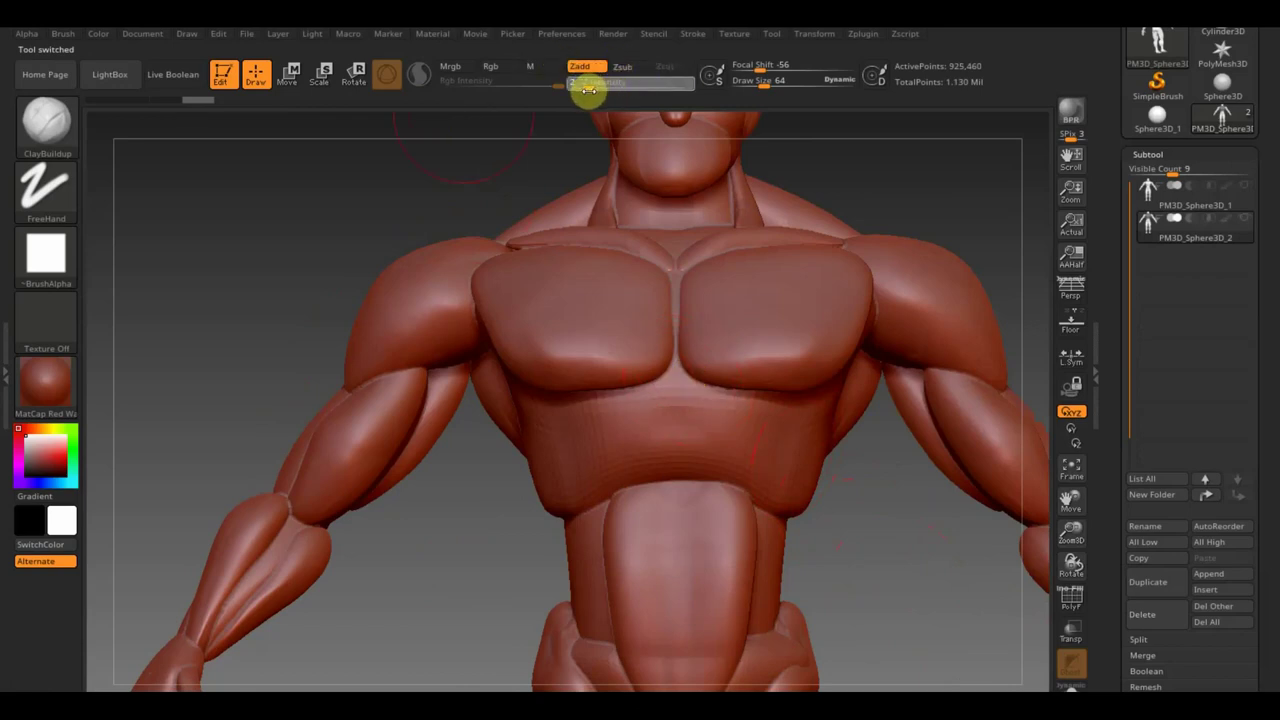
pyautogui.press('Return')
# Sculpt and smooth the crease under the left pectoral, then zoom out to the whole figure.
pyautogui.moveTo(611, 383)
pyautogui.mouseDown()
pyautogui.moveTo(535, 380)
pyautogui.moveTo(597, 323)
pyautogui.moveTo(634, 331)
pyautogui.moveTo(637, 390)
pyautogui.mouseUp()
pyautogui.press('shift')
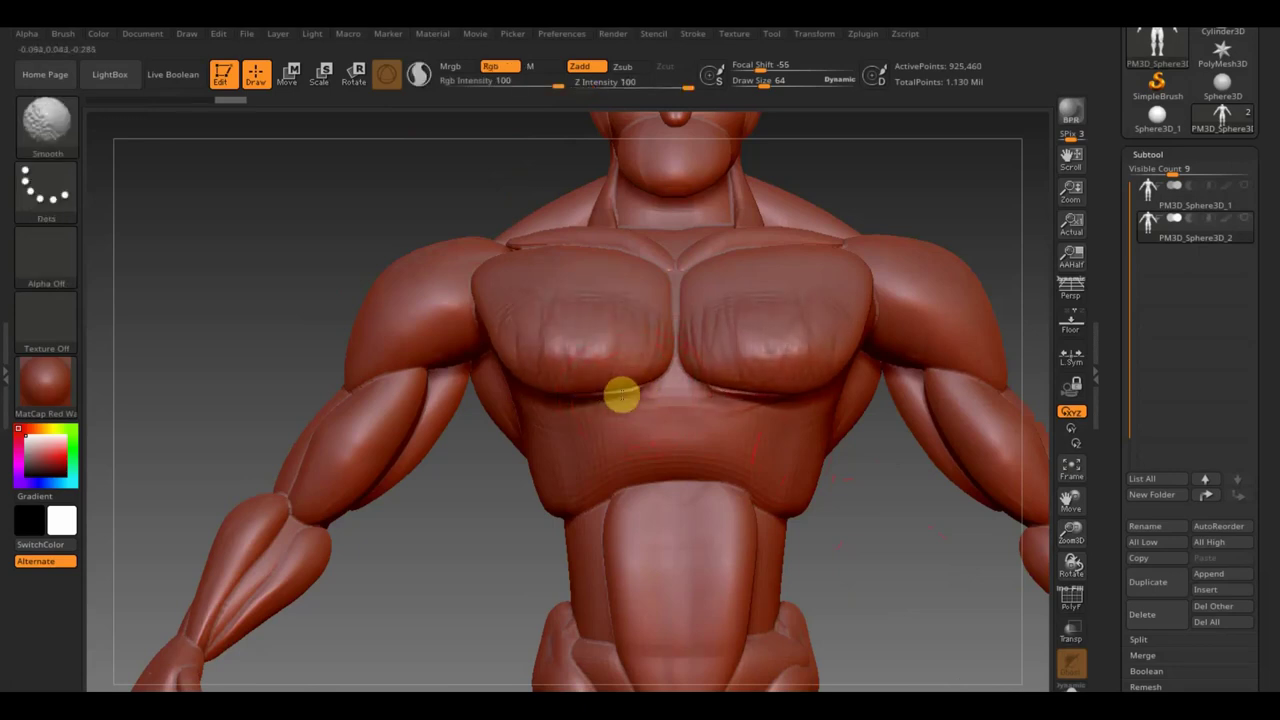
pyautogui.moveTo(474, 494)
pyautogui.mouseDown(button='right')
pyautogui.moveTo(466, 417)
pyautogui.moveTo(596, 432)
pyautogui.mouseUp(button='right')
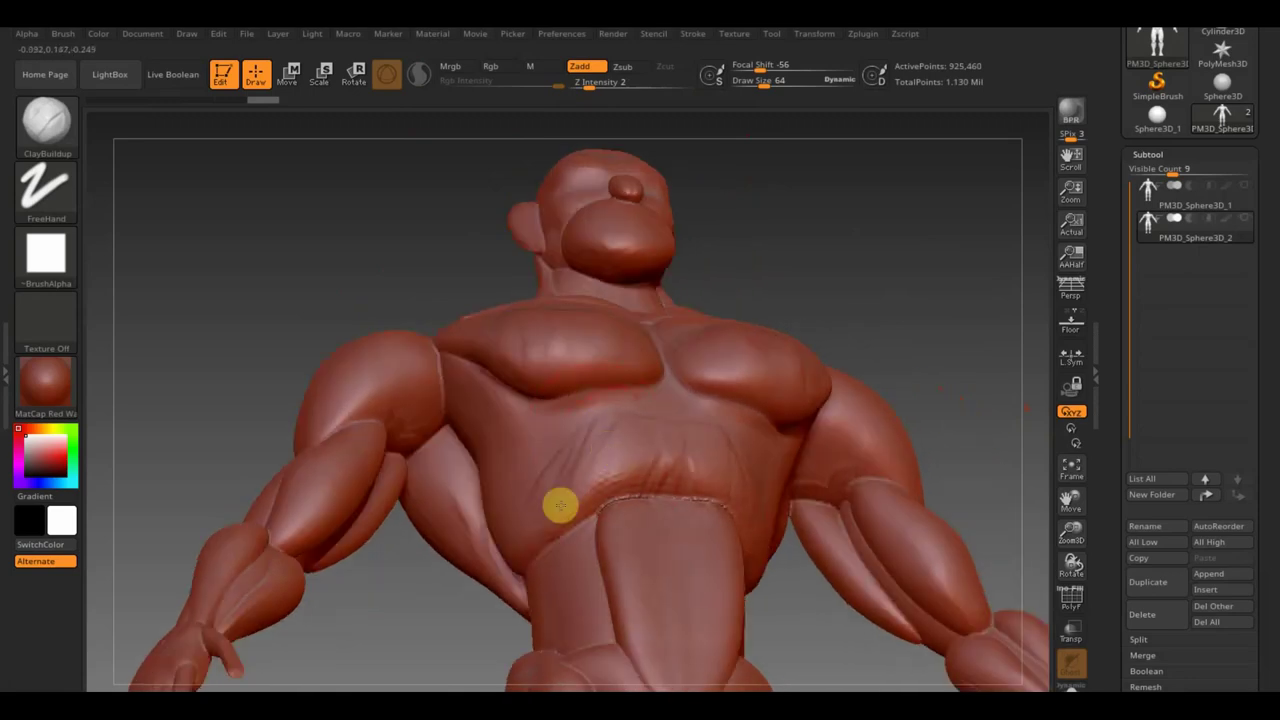
pyautogui.keyDown('shift'); pyautogui.moveTo(689, 400); pyautogui.dragTo(908, 291, button='right'); pyautogui.keyUp('shift')
pyautogui.moveTo(893, 576)
pyautogui.keyDown('ctrl'); pyautogui.mouseDown(button='right')
pyautogui.moveTo(823, 457)
pyautogui.moveTo(914, 394)
pyautogui.moveTo(905, 343)
pyautogui.mouseUp(button='right'); pyautogui.keyUp('ctrl')
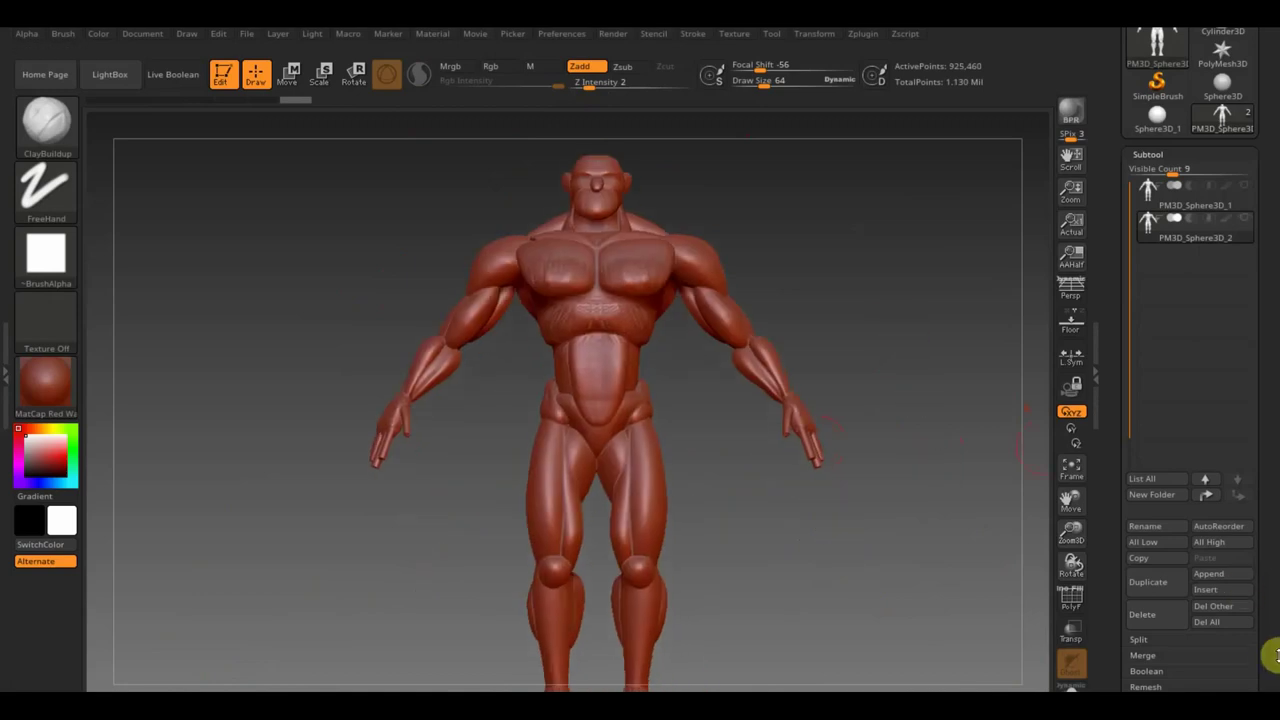
pyautogui.scroll(-5, 1266, 600)
pyautogui.scroll(-1, 1250, 550)
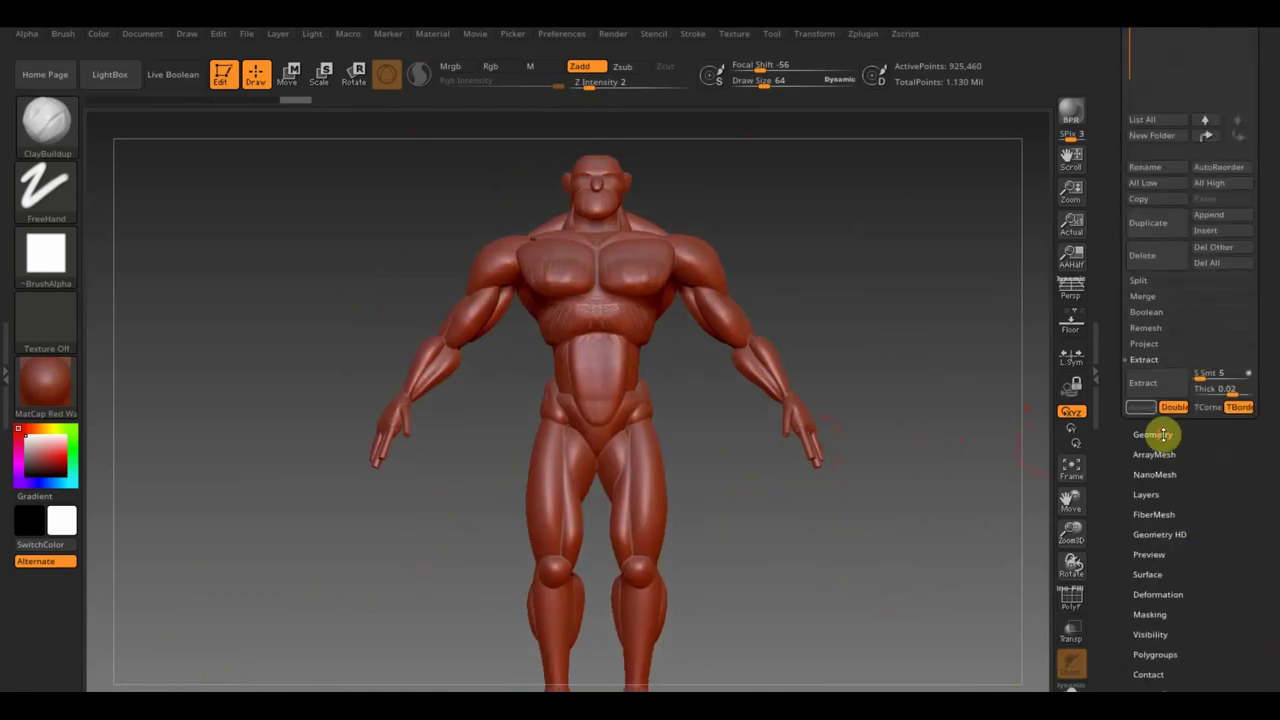
# Make PM3D_Sphere3D_1 the active subtool and drop it to subdivision level 1.
pyautogui.click(1163, 434)
pyautogui.moveTo(1271, 134); pyautogui.dragTo(1251, 317)
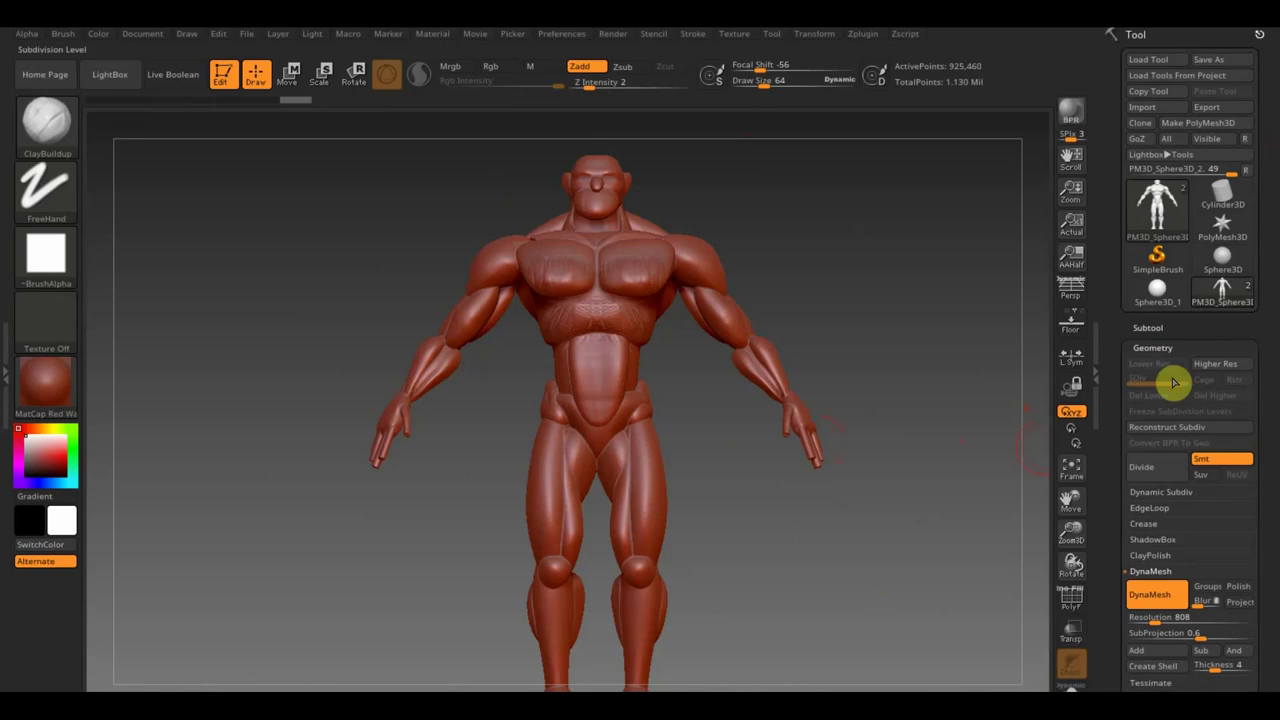
pyautogui.click(1150, 325)
pyautogui.click(1176, 377)
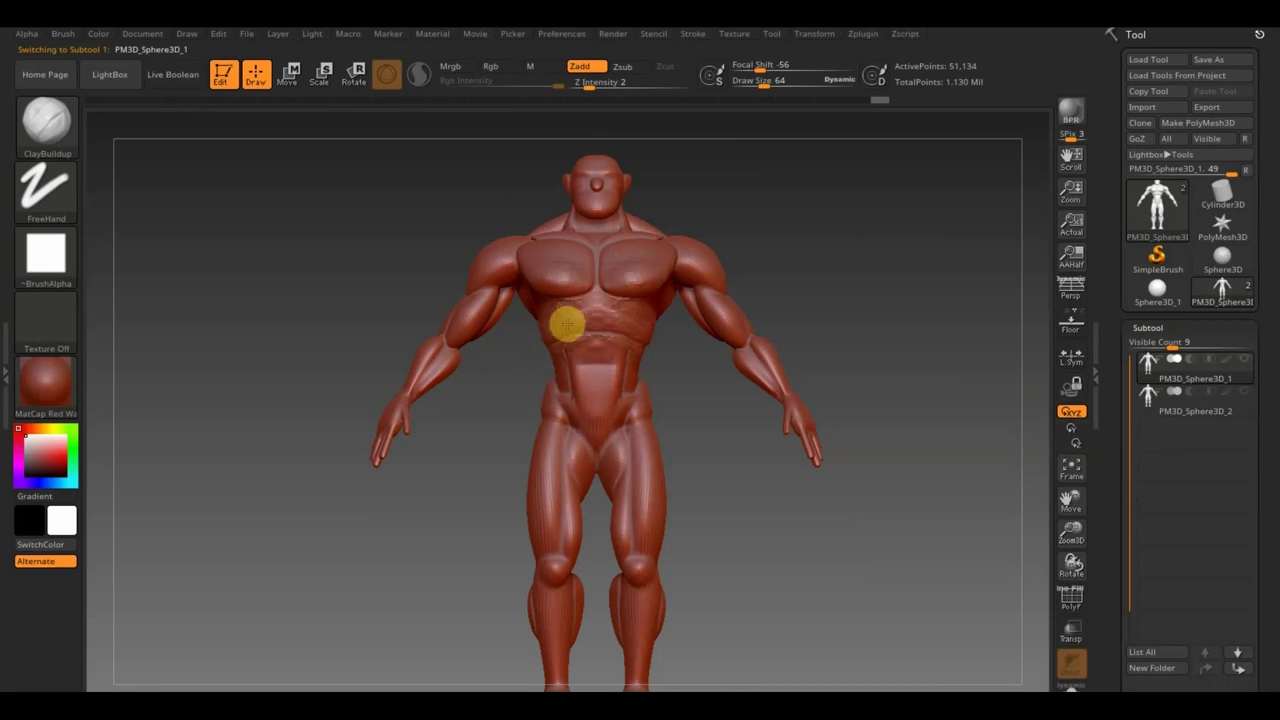
pyautogui.moveTo(1266, 602); pyautogui.dragTo(1266, 474)
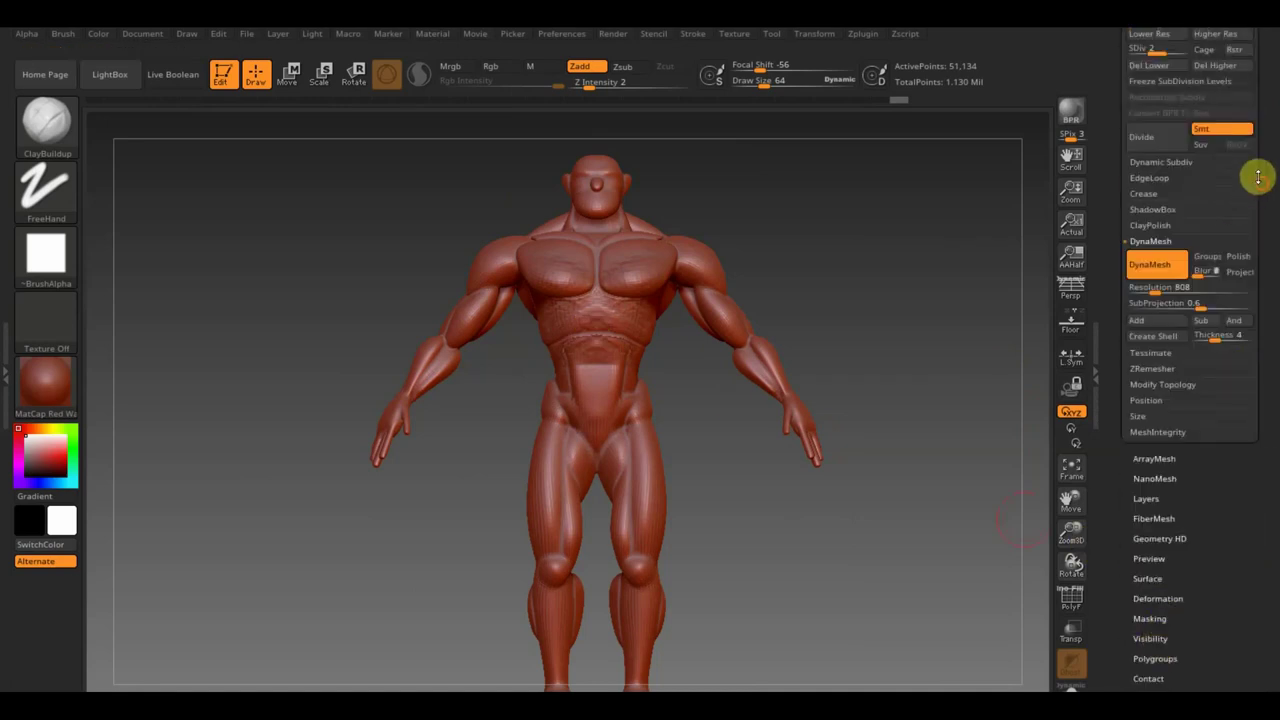
pyautogui.moveTo(1258, 176); pyautogui.dragTo(1260, 263)
pyautogui.moveTo(1153, 238); pyautogui.dragTo(1073, 294)
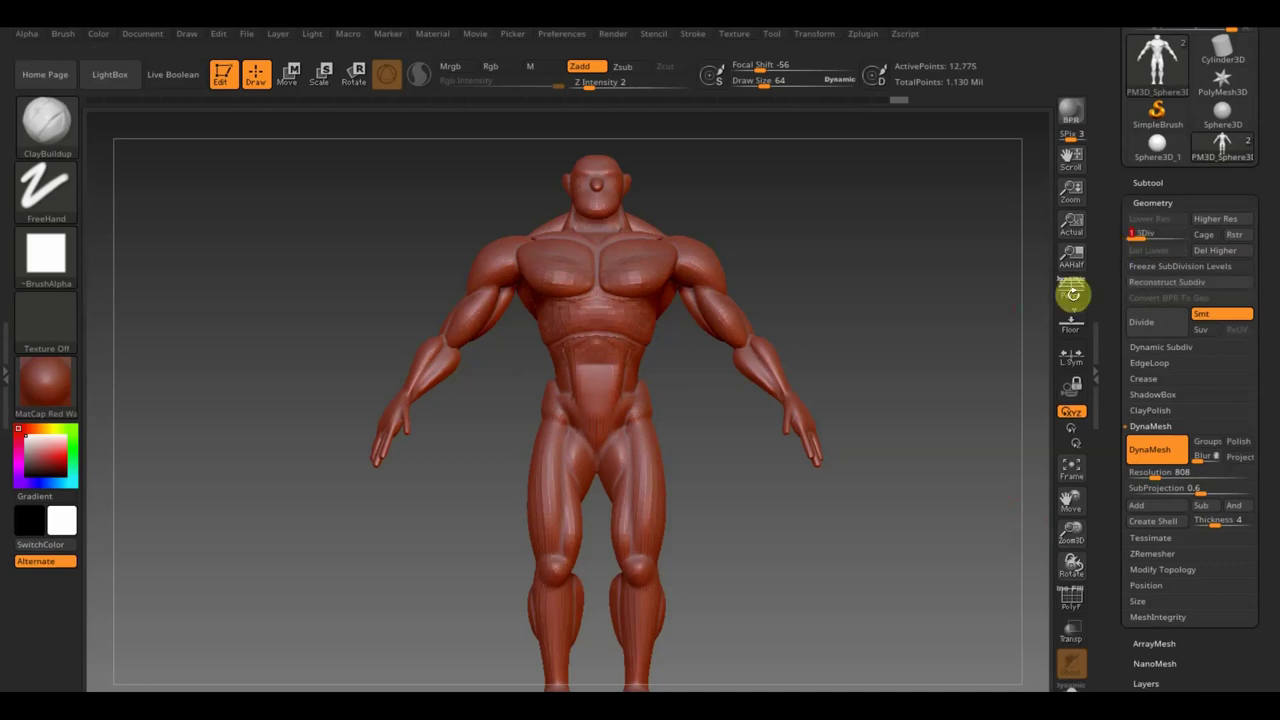
# Build up the lower pectorals, pec-to-shoulder area and deltoids with ClayBuildup.
pyautogui.moveTo(930, 321)
pyautogui.keyDown('alt'); pyautogui.mouseDown()
pyautogui.moveTo(929, 306)
pyautogui.moveTo(966, 434)
pyautogui.mouseUp(); pyautogui.keyUp('alt')
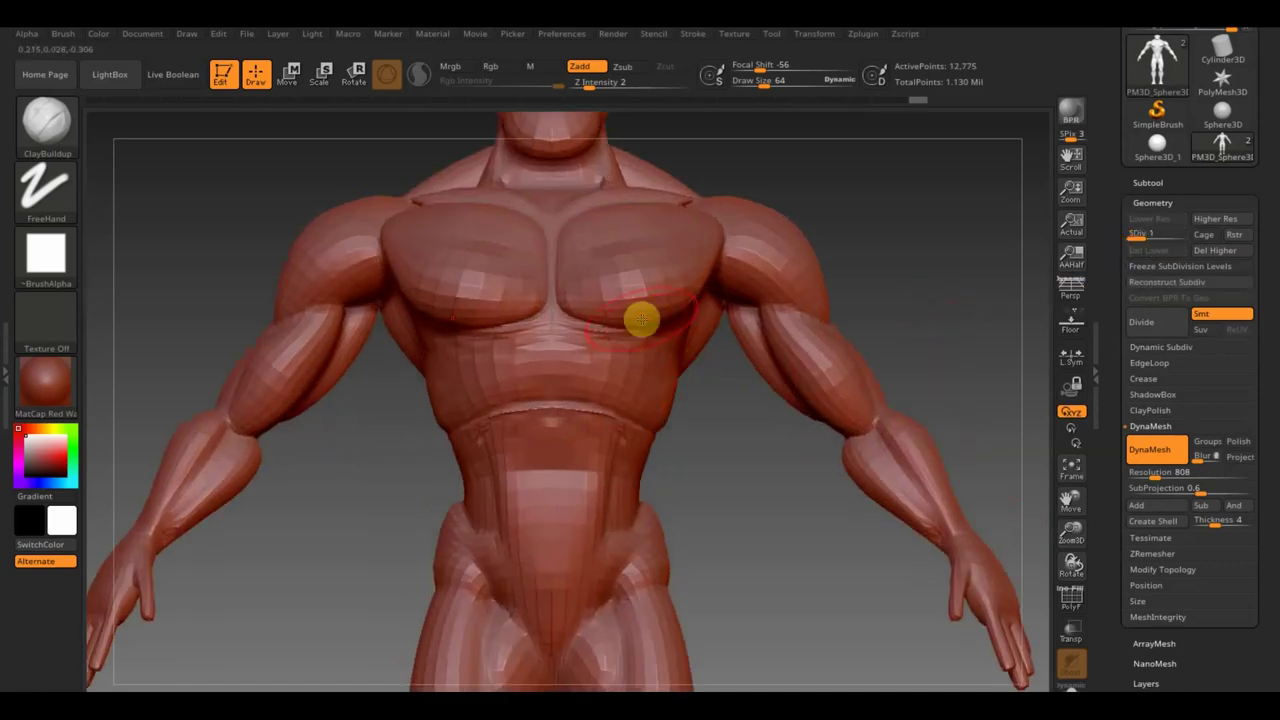
pyautogui.moveTo(580, 272); pyautogui.dragTo(596, 281)
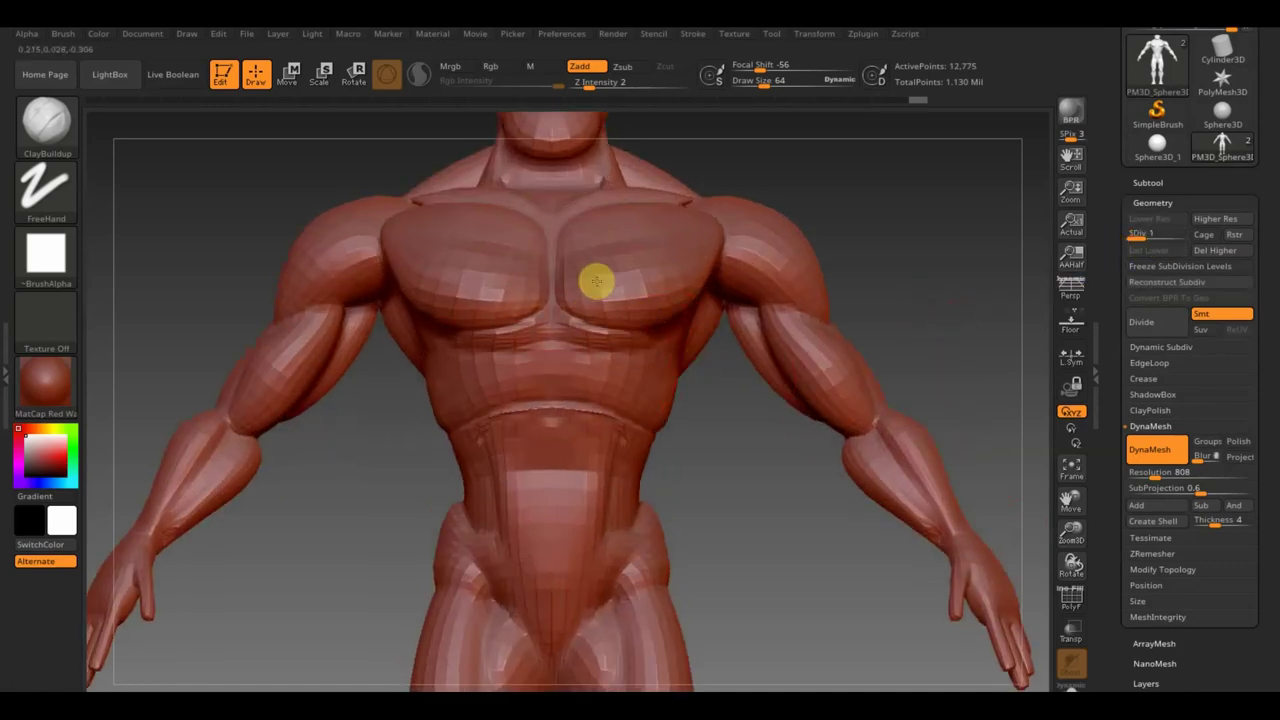
pyautogui.moveTo(700, 242); pyautogui.dragTo(803, 289)
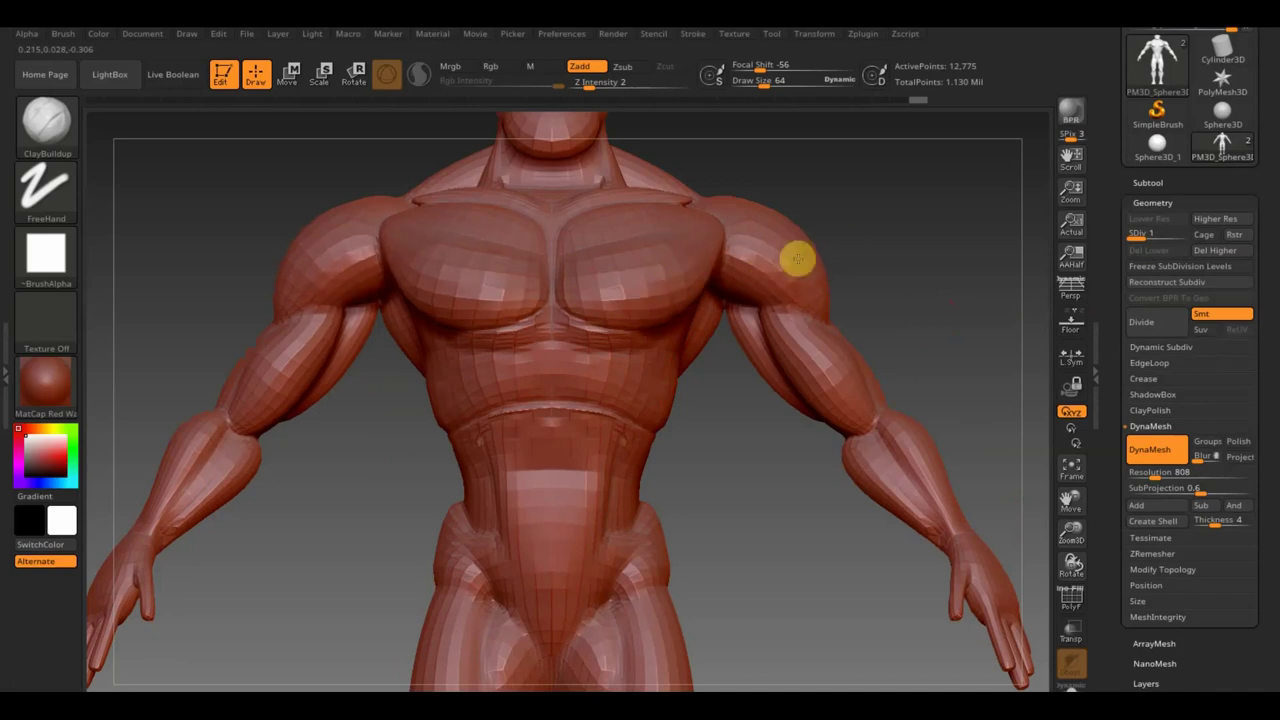
pyautogui.moveTo(880, 214)
pyautogui.mouseDown()
pyautogui.moveTo(831, 260)
pyautogui.moveTo(789, 217)
pyautogui.mouseUp()
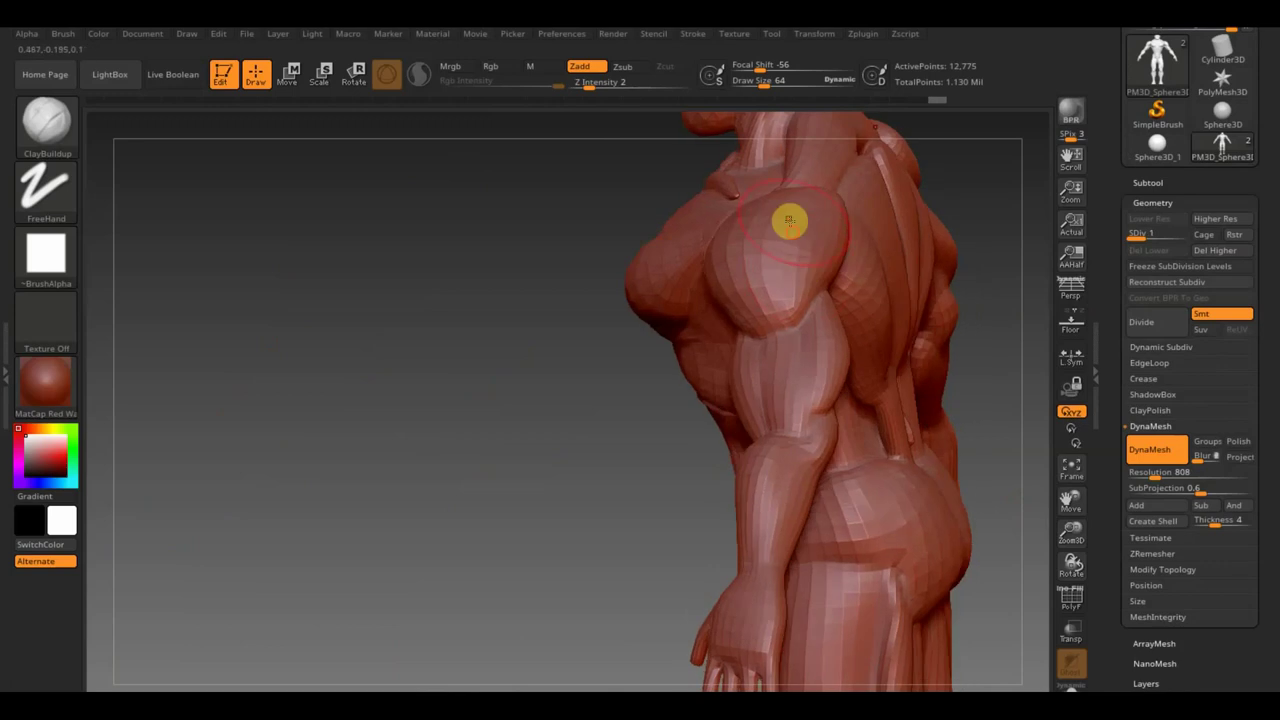
pyautogui.moveTo(812, 295)
pyautogui.mouseDown()
pyautogui.moveTo(797, 234)
pyautogui.moveTo(855, 207)
pyautogui.mouseUp()
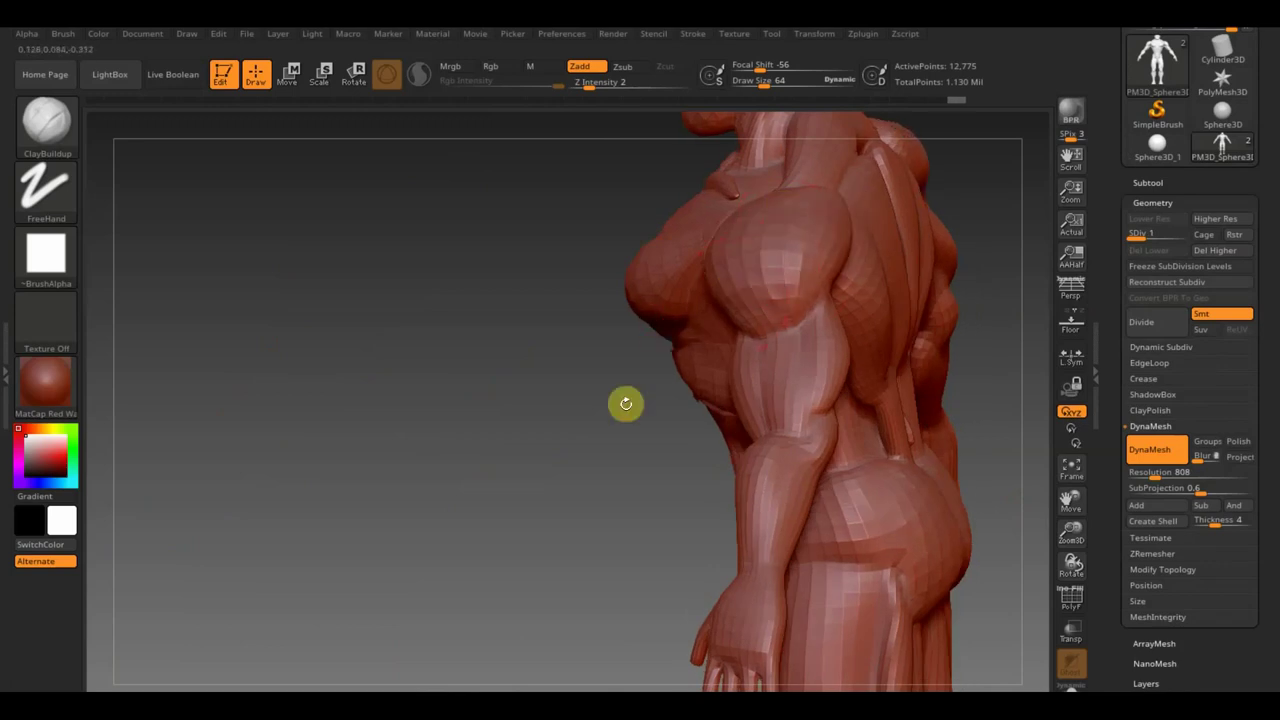
pyautogui.moveTo(626, 403); pyautogui.dragTo(746, 320)
pyautogui.moveTo(850, 295)
pyautogui.mouseDown()
pyautogui.moveTo(883, 331)
pyautogui.moveTo(931, 303)
pyautogui.moveTo(938, 322)
pyautogui.mouseUp()
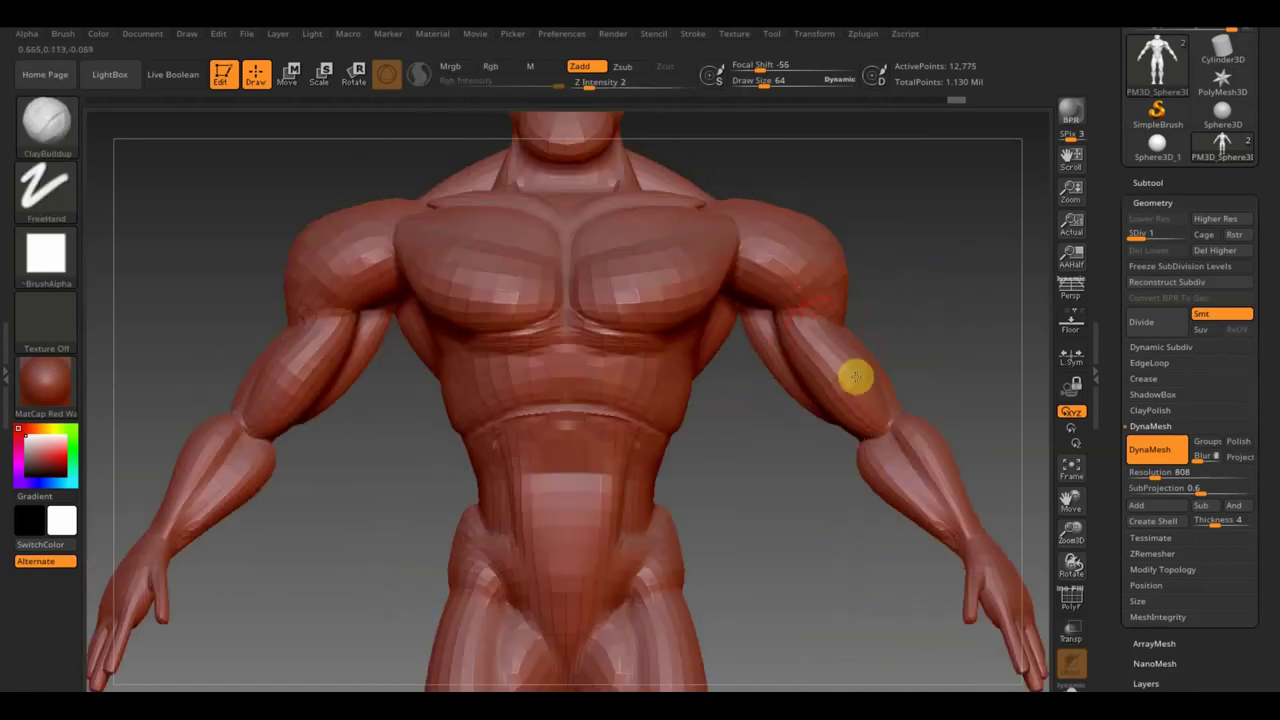
# Return to subdivision level 3 and smooth the lower-chest and abdominal creases.
pyautogui.moveTo(1146, 238); pyautogui.dragTo(1172, 244)
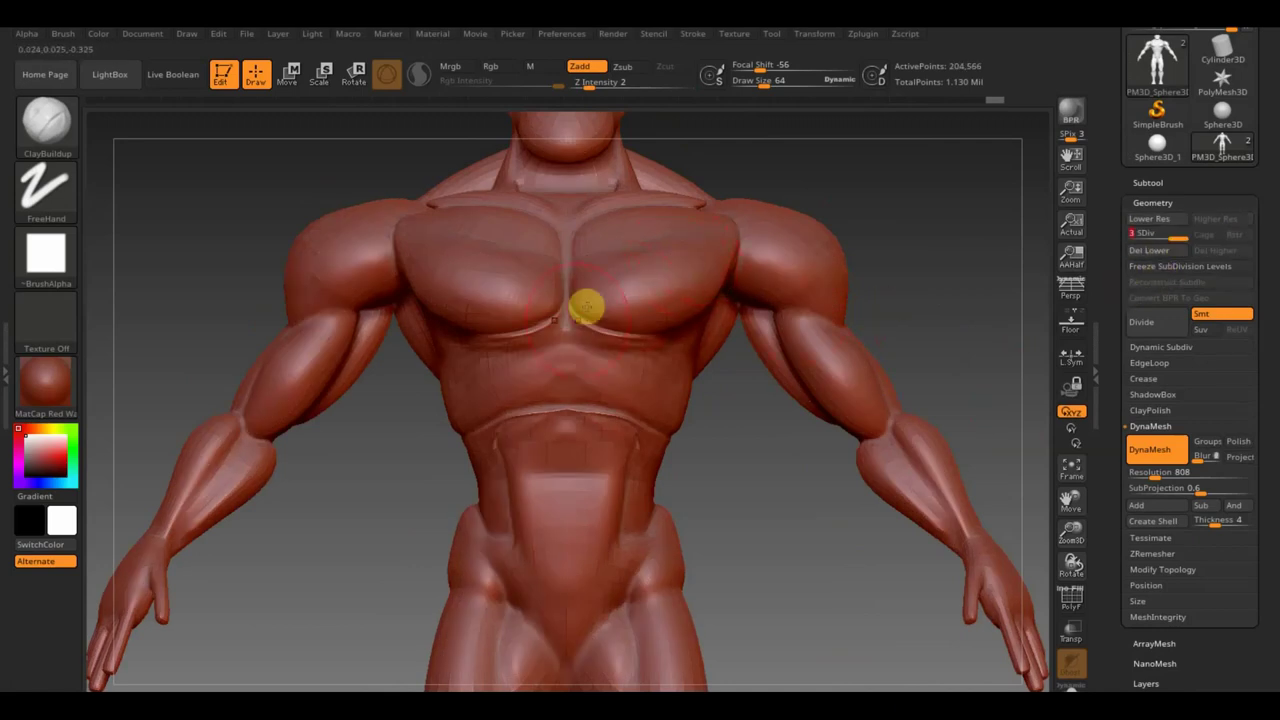
pyautogui.press('shift')
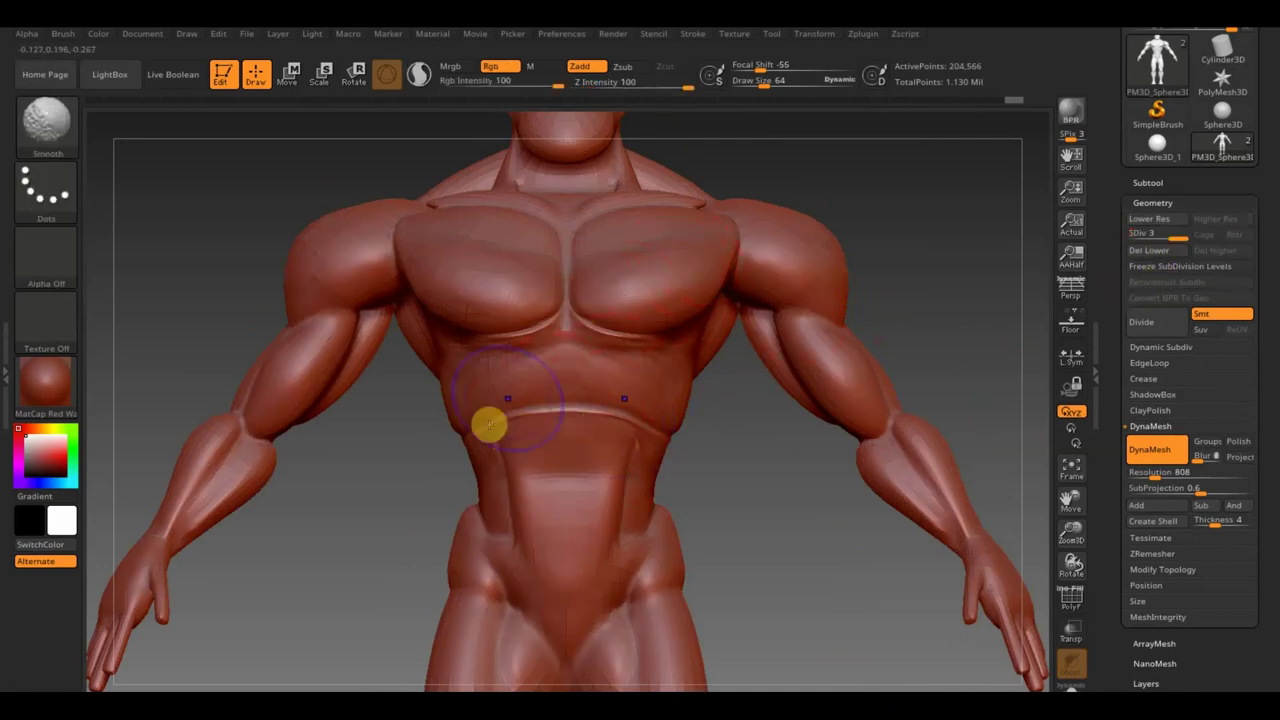
pyautogui.keyDown('shift'); pyautogui.moveTo(489, 425); pyautogui.dragTo(506, 351); pyautogui.keyUp('shift')
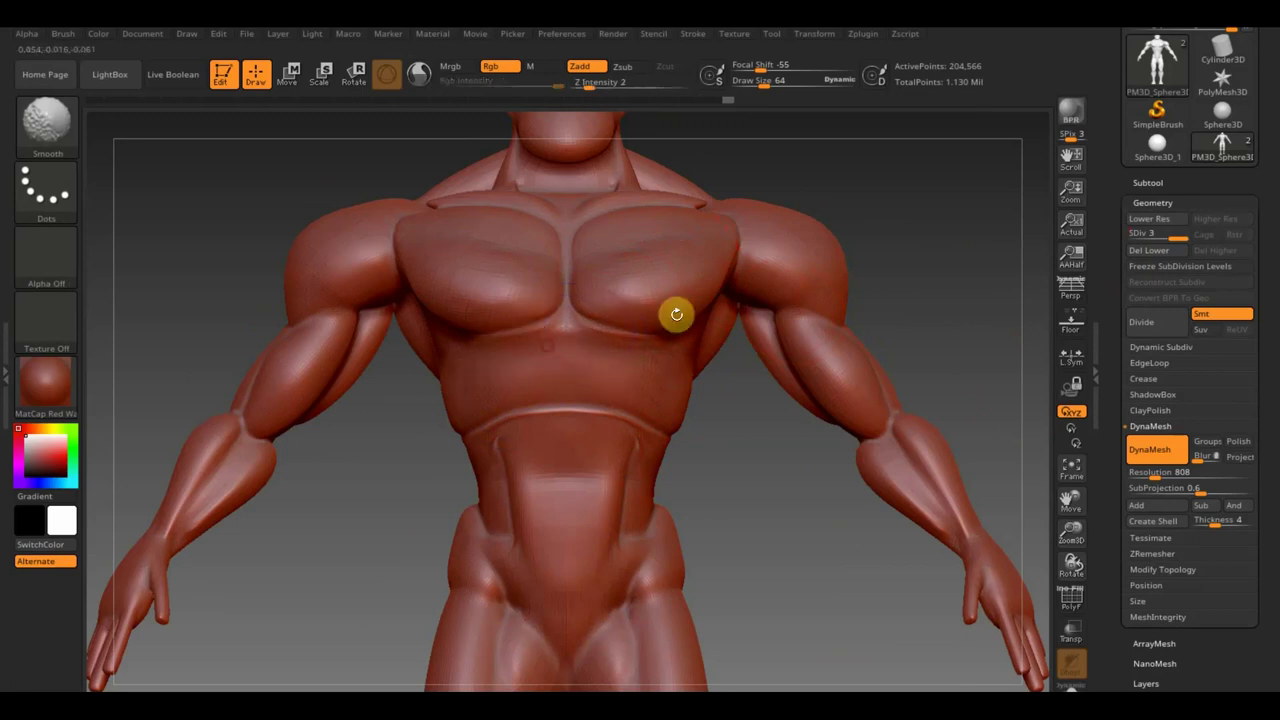
pyautogui.moveTo(979, 380)
pyautogui.mouseDown()
pyautogui.moveTo(969, 346)
pyautogui.moveTo(966, 503)
pyautogui.moveTo(879, 438)
pyautogui.moveTo(806, 446)
pyautogui.mouseUp()
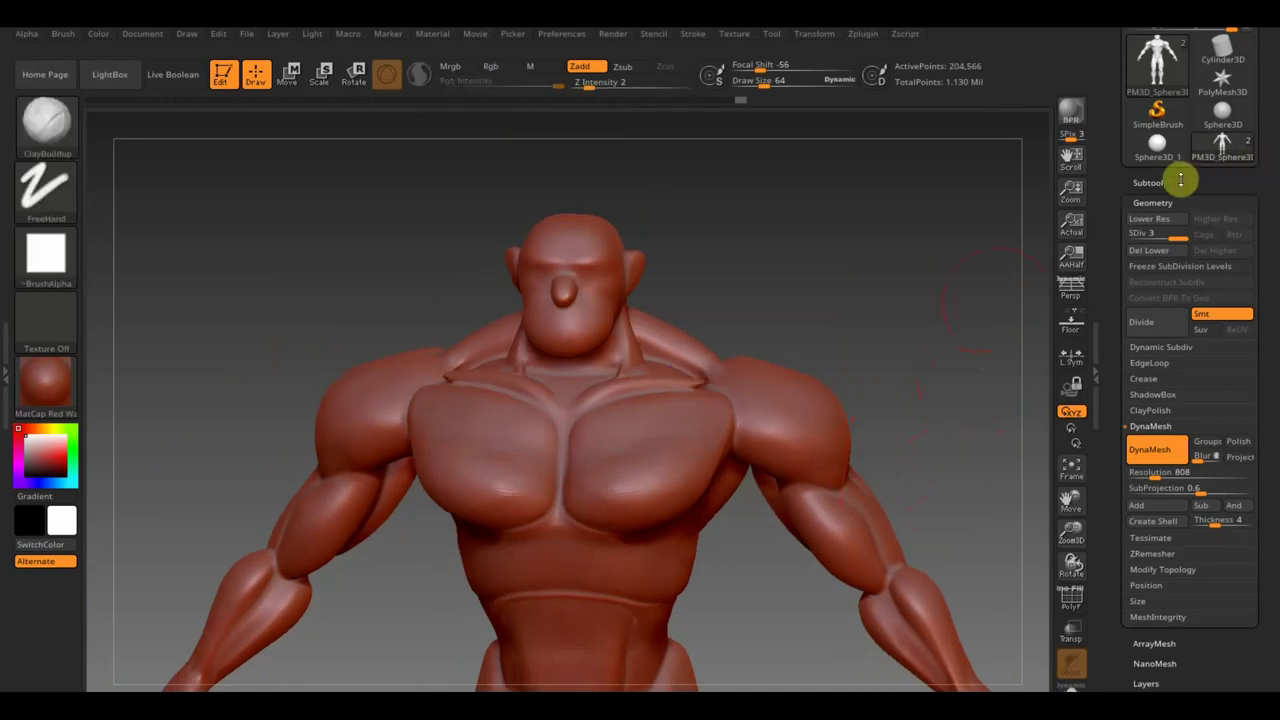
# Select PM3D_Sphere3D_2 and delete it, confirming with OK.
pyautogui.click(1180, 180)
pyautogui.click(1173, 266)
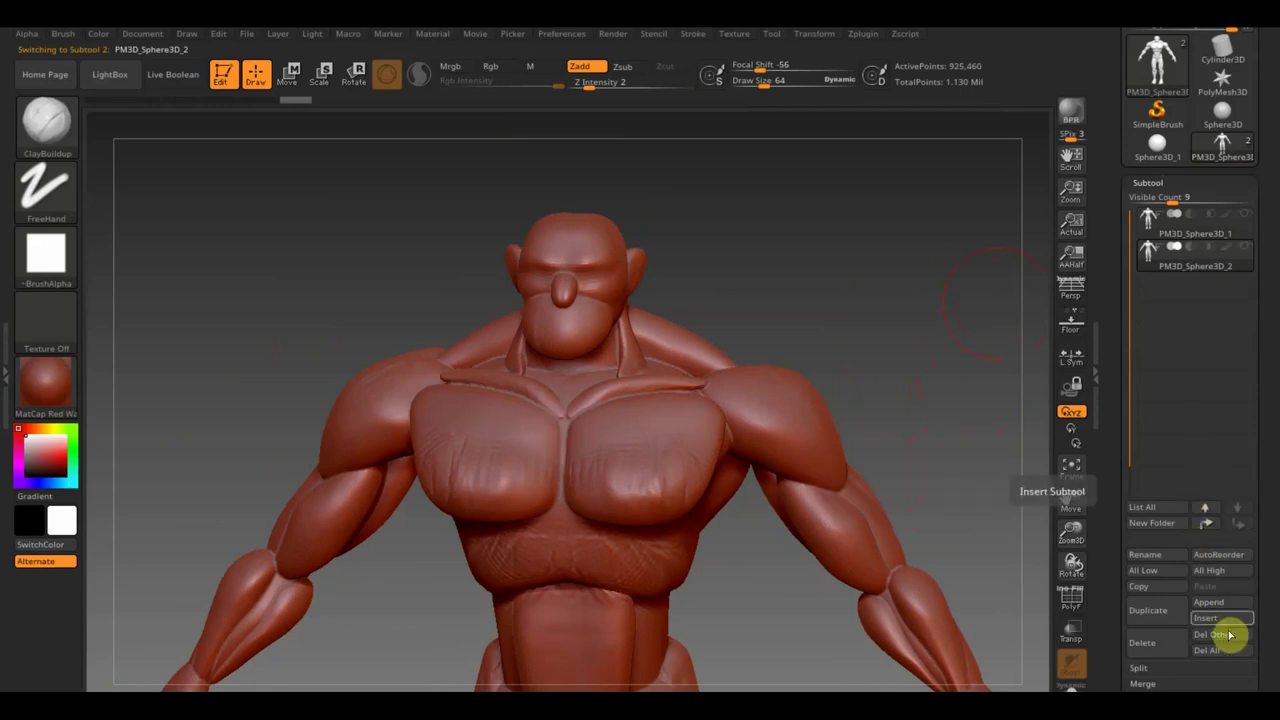
pyautogui.click(1152, 645)
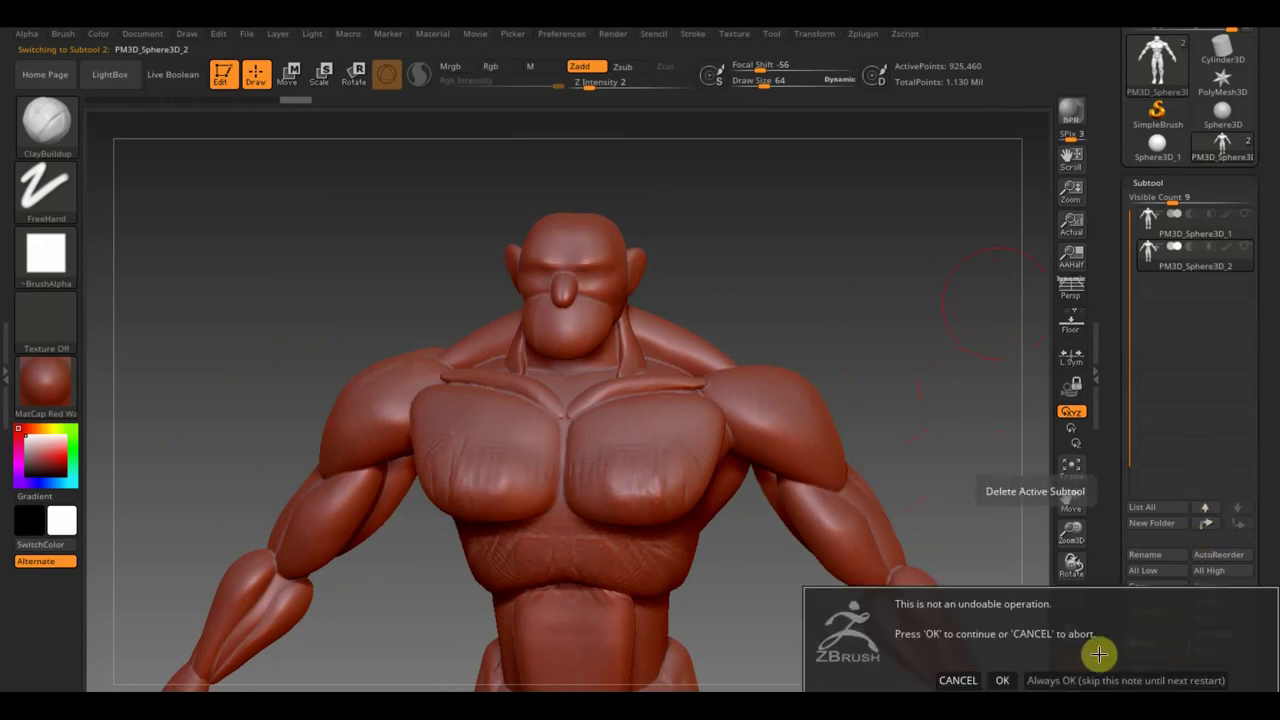
pyautogui.click(1001, 680)
pyautogui.moveTo(923, 420)
pyautogui.mouseDown()
pyautogui.moveTo(928, 438)
pyautogui.moveTo(769, 478)
pyautogui.moveTo(774, 514)
pyautogui.moveTo(757, 478)
pyautogui.moveTo(763, 492)
pyautogui.mouseUp()
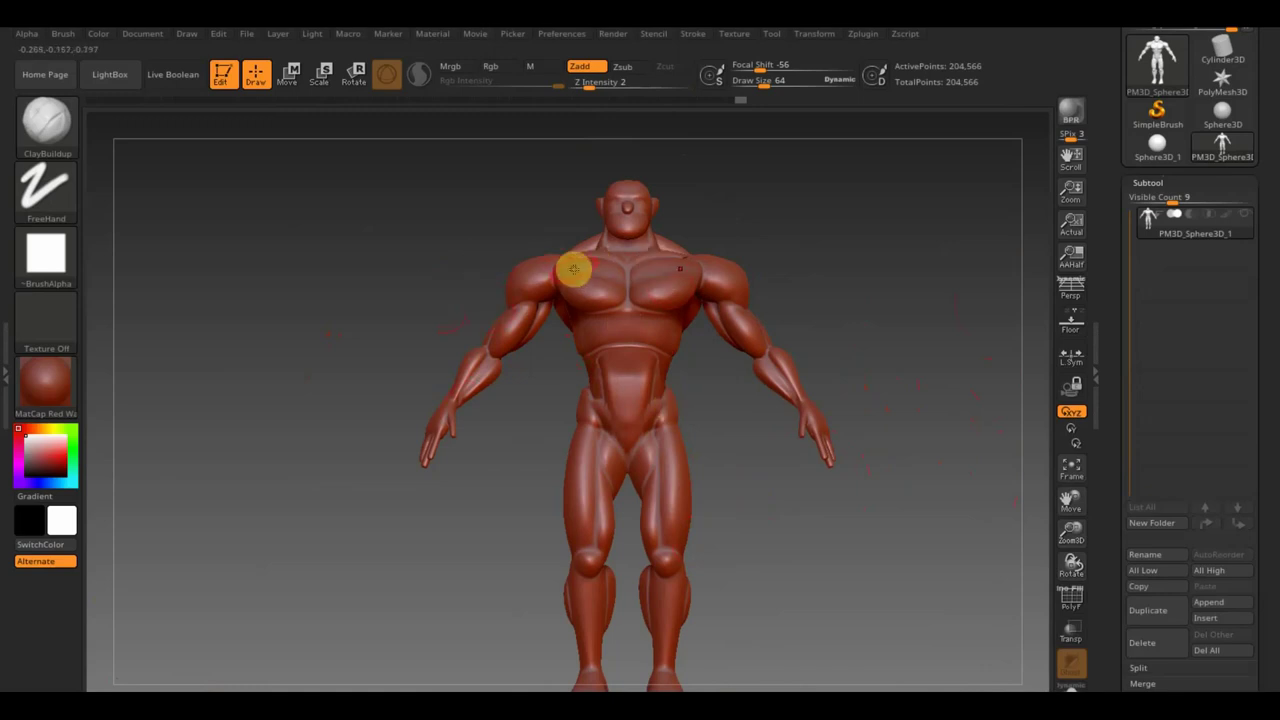
# Switch to the Move Topological brush.
pyautogui.click(70, 122)
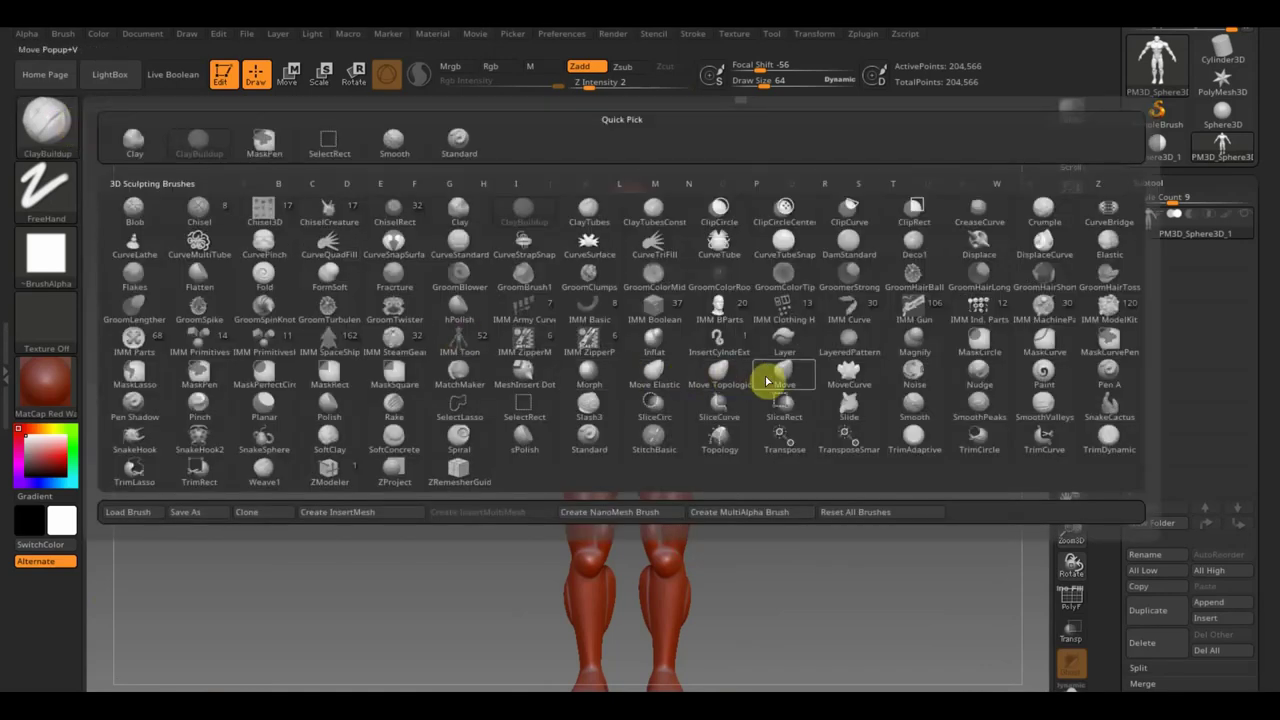
pyautogui.click(731, 371)
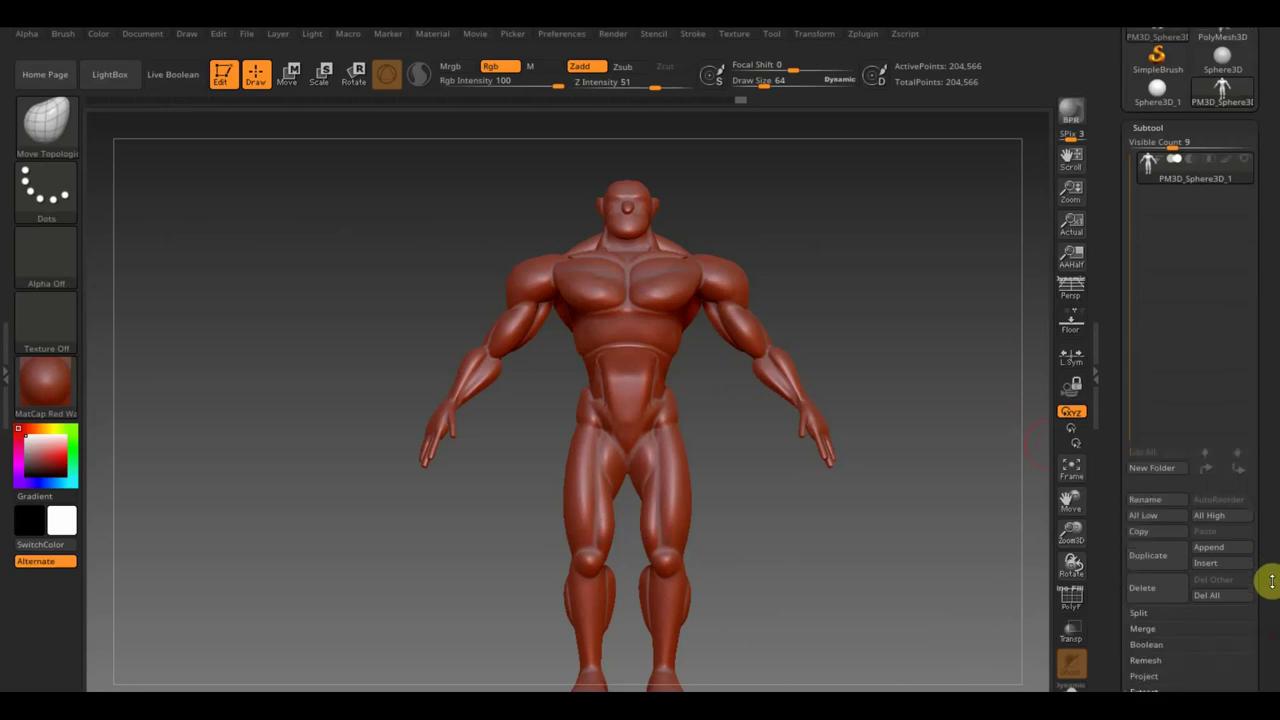
pyautogui.scroll(-5, 1266, 580)
# Set subdivision level 1 and Draw Size 137, toggling PolyF on and back off.
pyautogui.click(1167, 462)
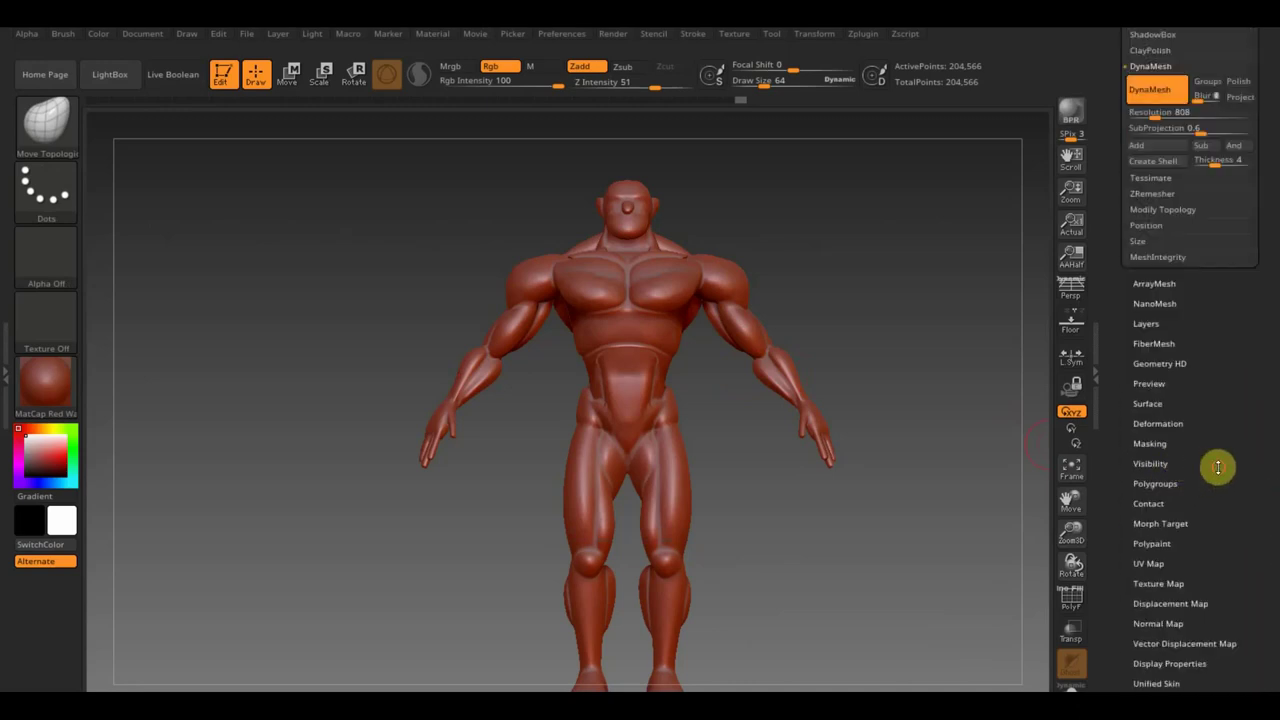
pyautogui.moveTo(1179, 204); pyautogui.dragTo(1128, 205)
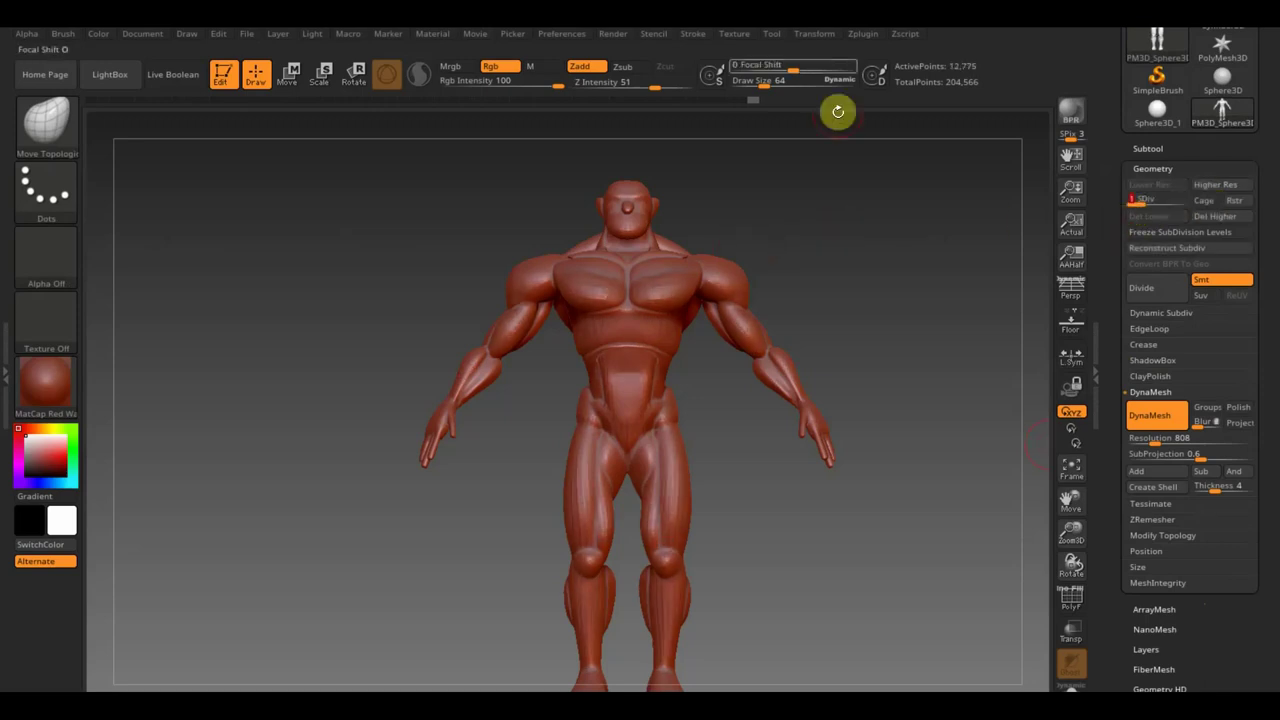
pyautogui.moveTo(777, 80); pyautogui.dragTo(777, 82)
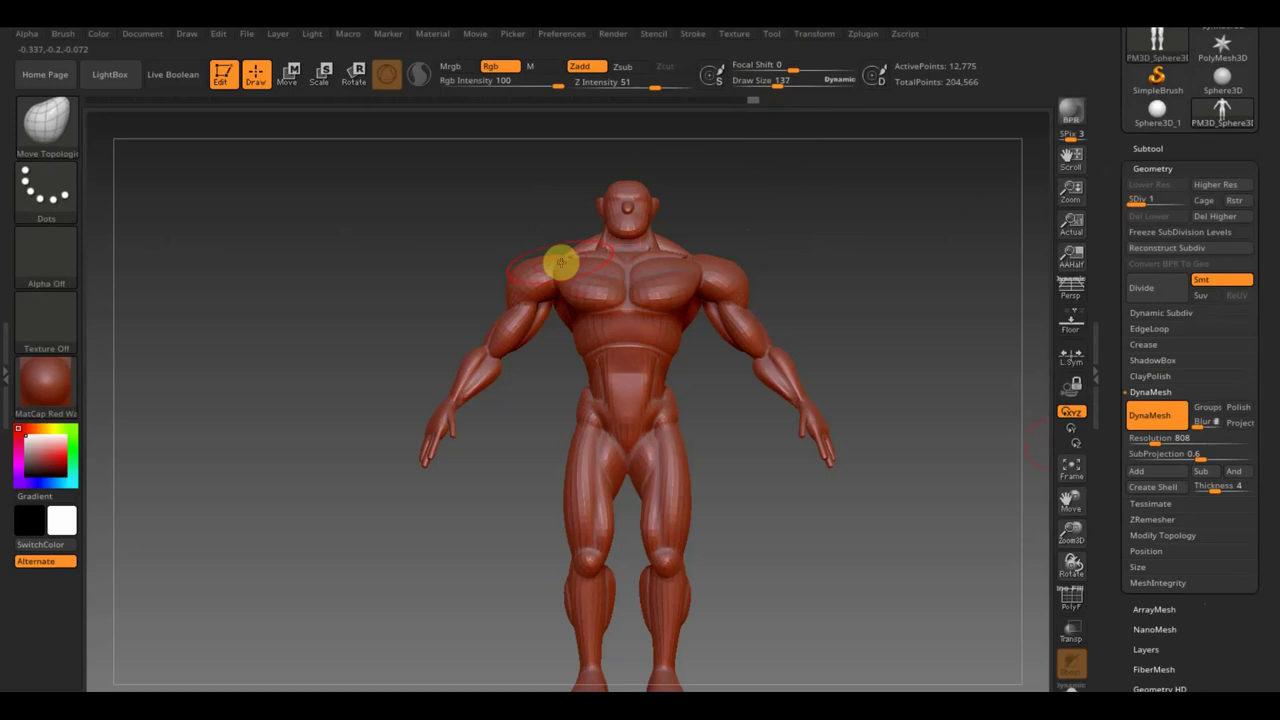
pyautogui.click(1072, 600)
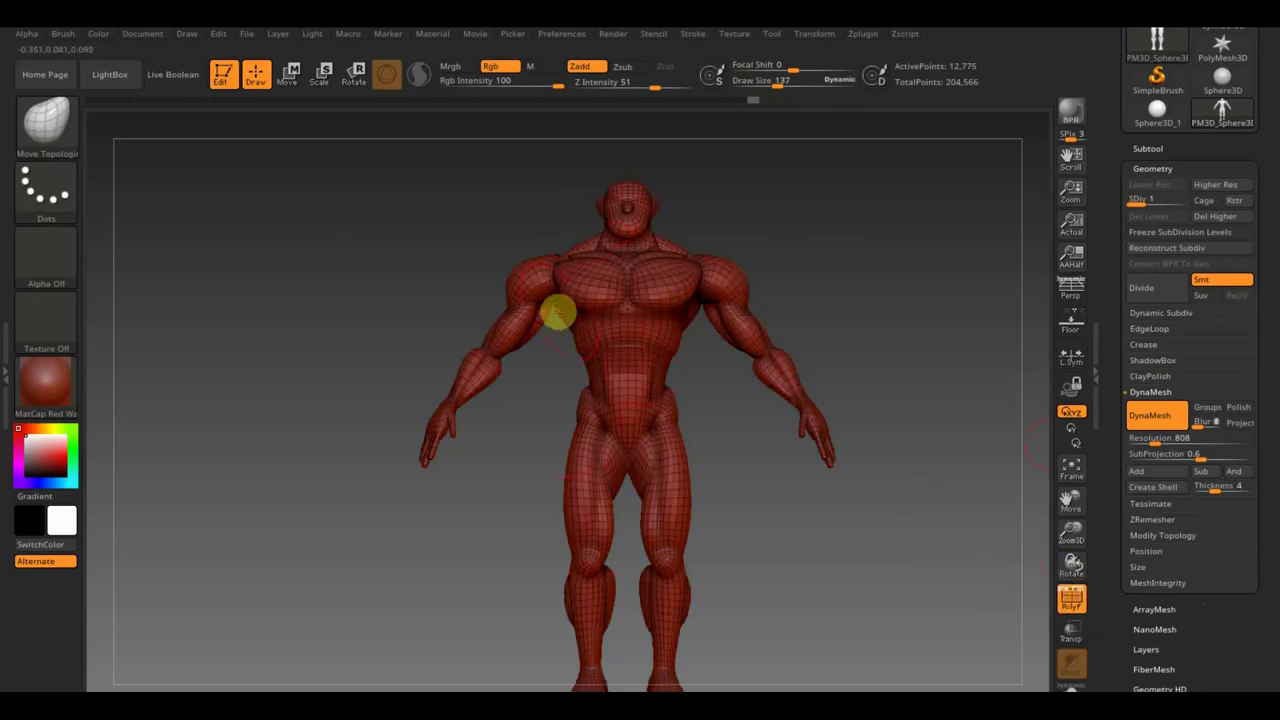
pyautogui.click(1078, 605)
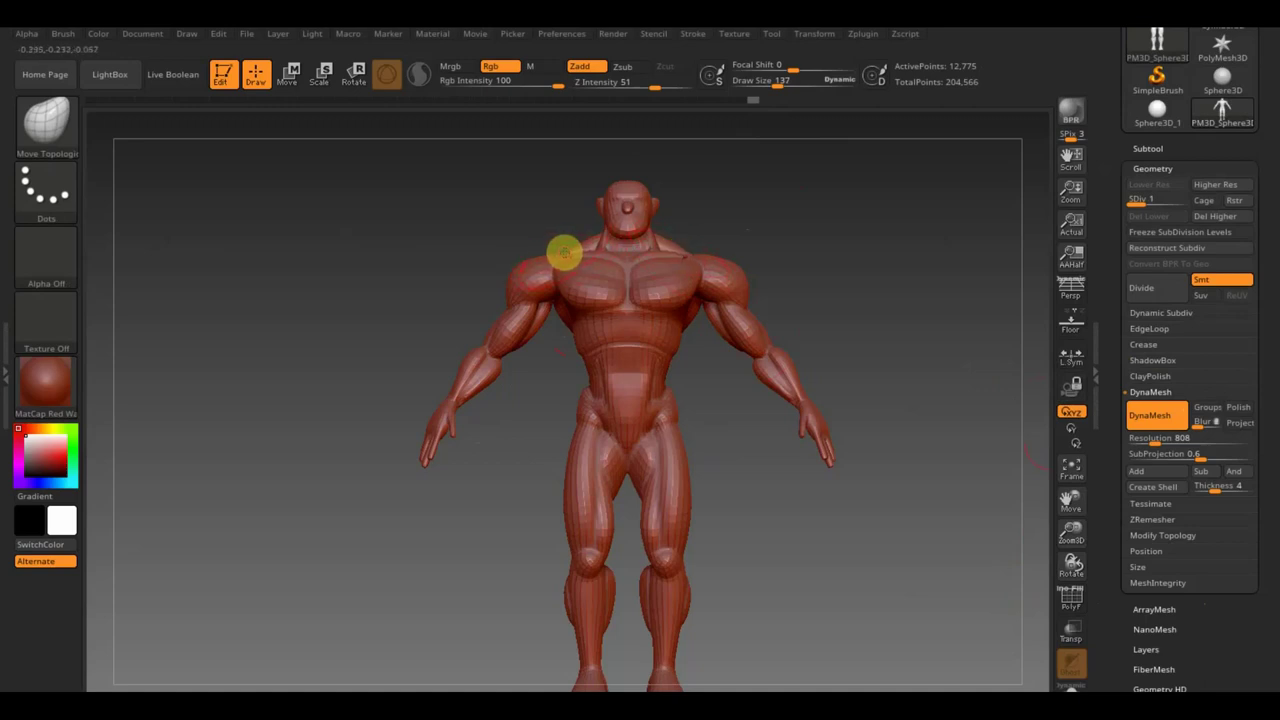
pyautogui.moveTo(743, 206); pyautogui.dragTo(740, 240)
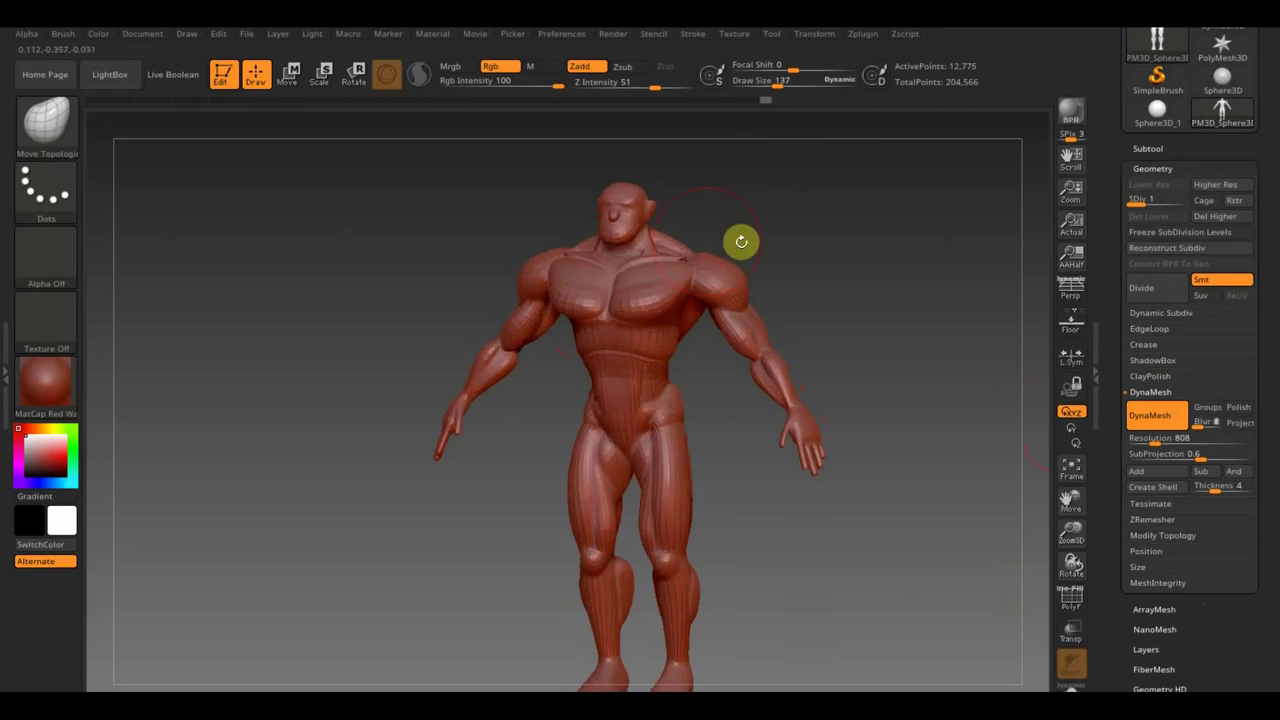
# Bulk up the shoulders, back muscles and trapezius with Move Topological.
pyautogui.moveTo(766, 194); pyautogui.dragTo(749, 231)
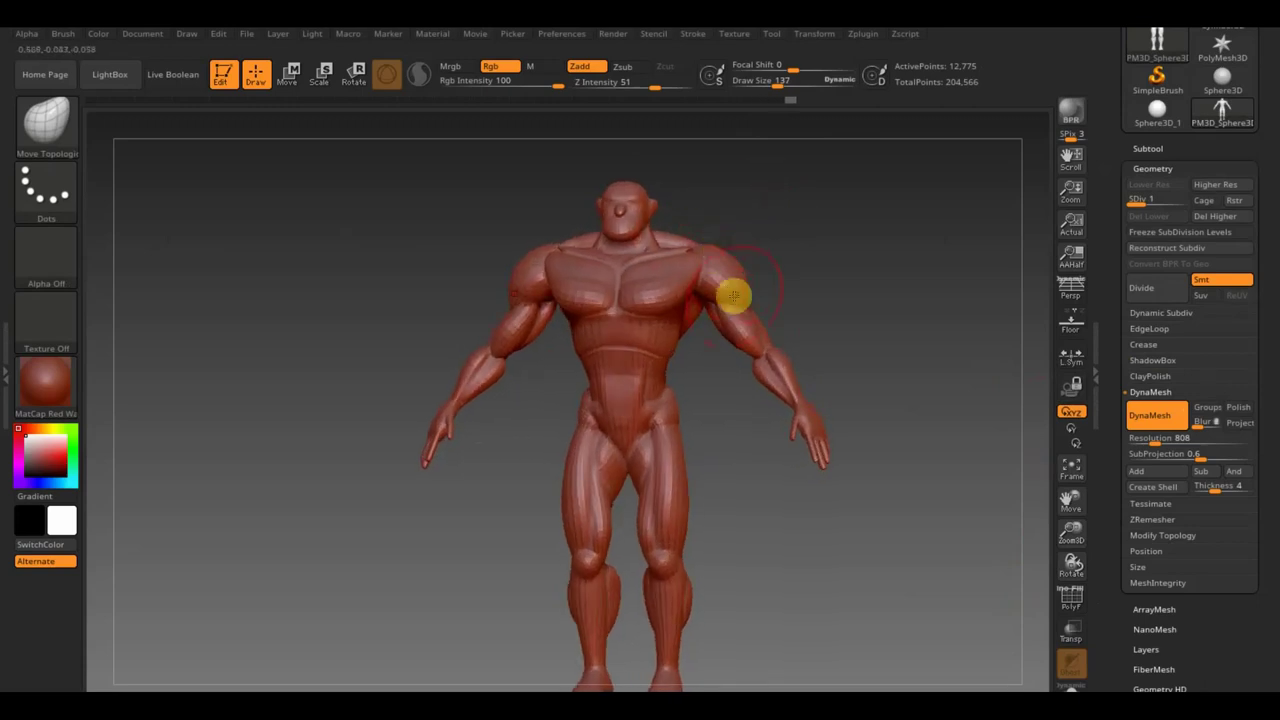
pyautogui.moveTo(746, 301)
pyautogui.mouseDown()
pyautogui.moveTo(871, 240)
pyautogui.moveTo(926, 249)
pyautogui.moveTo(916, 300)
pyautogui.mouseUp()
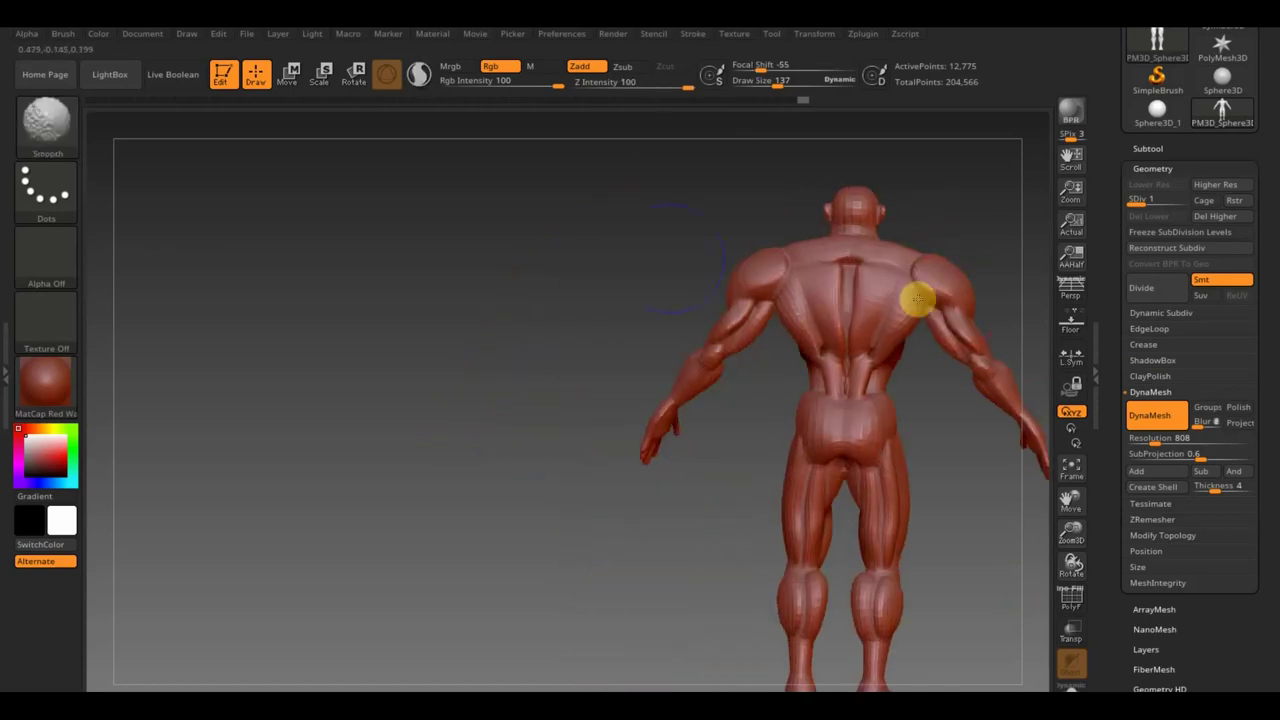
pyautogui.keyDown('alt'); pyautogui.moveTo(589, 240); pyautogui.dragTo(351, 234); pyautogui.keyUp('alt')
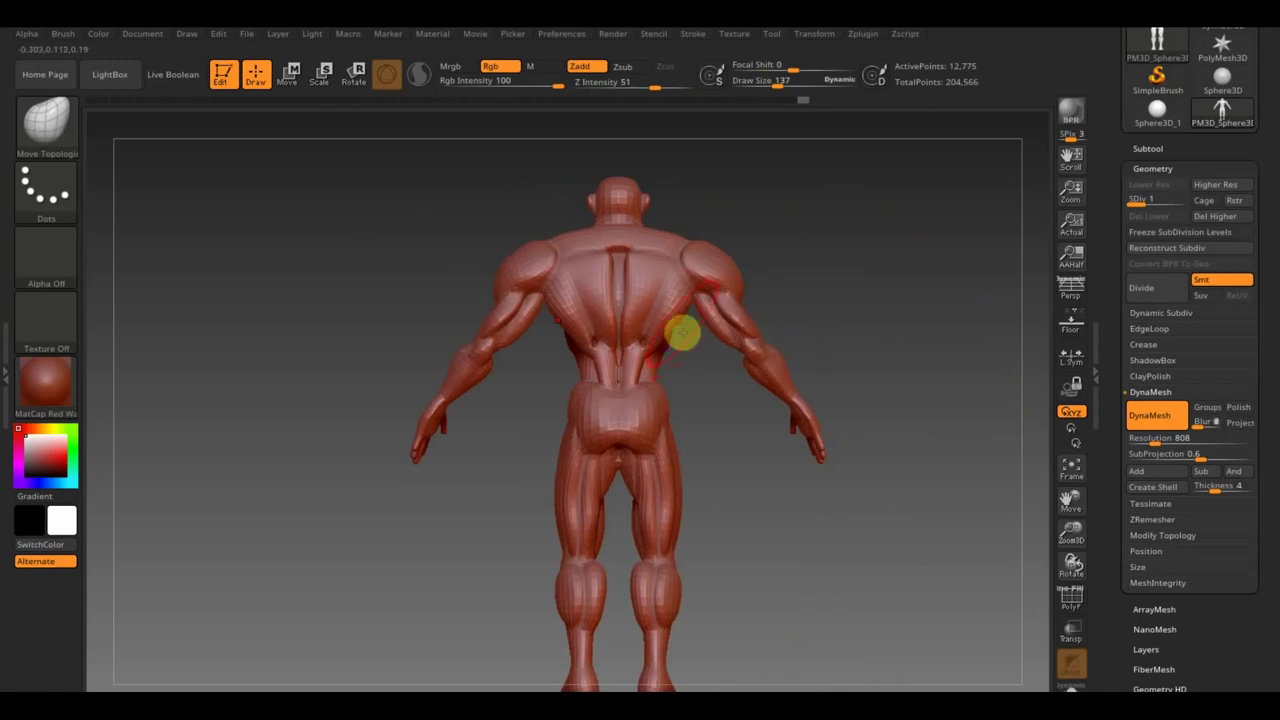
pyautogui.moveTo(675, 315); pyautogui.dragTo(689, 323)
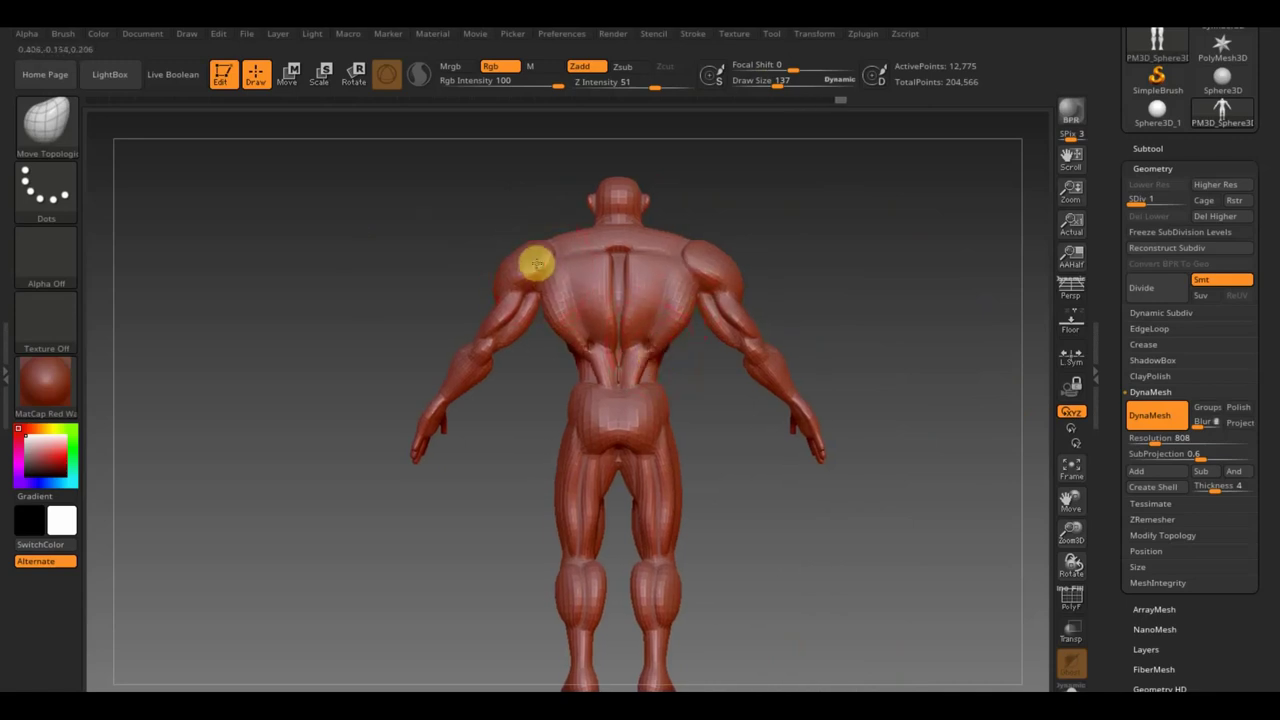
pyautogui.moveTo(600, 228); pyautogui.dragTo(604, 216)
pyautogui.moveTo(820, 177)
pyautogui.mouseDown()
pyautogui.moveTo(703, 191)
pyautogui.moveTo(734, 203)
pyautogui.mouseUp()
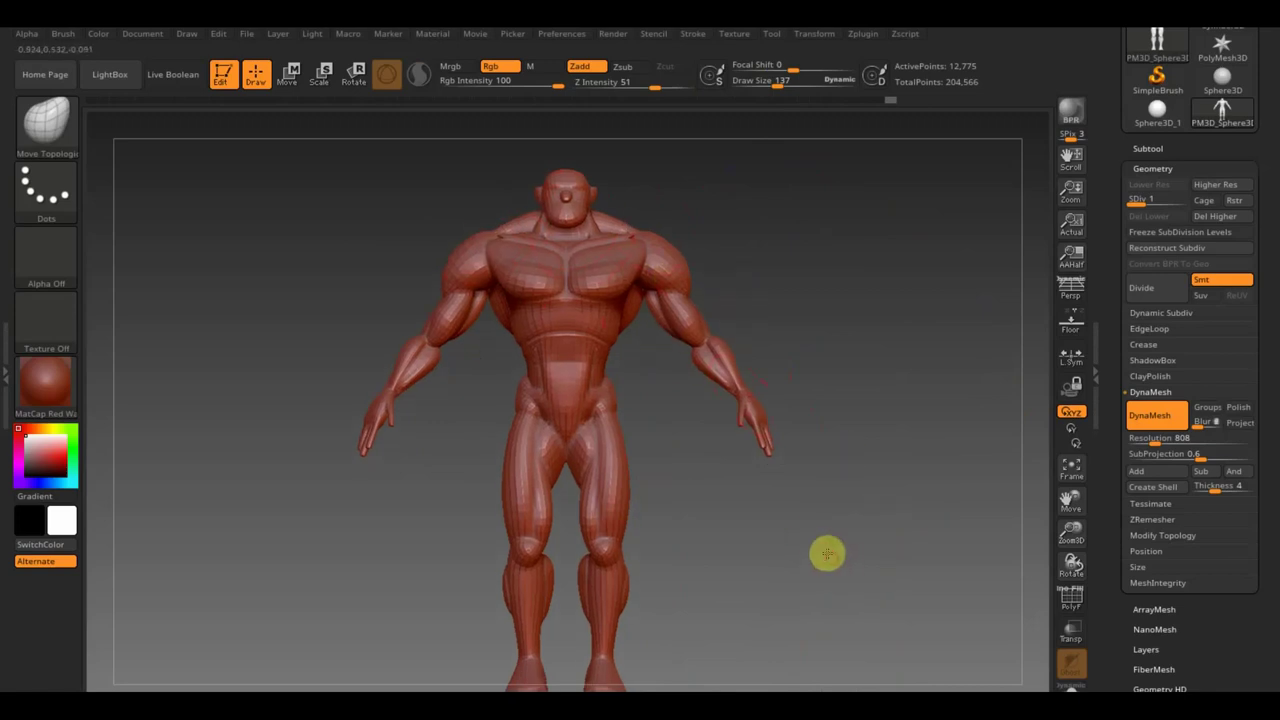
# Ctrl-drag a MaskRect over the legs and hips.
pyautogui.moveTo(831, 543)
pyautogui.mouseDown()
pyautogui.moveTo(899, 558)
pyautogui.moveTo(817, 557)
pyautogui.moveTo(820, 537)
pyautogui.mouseUp()
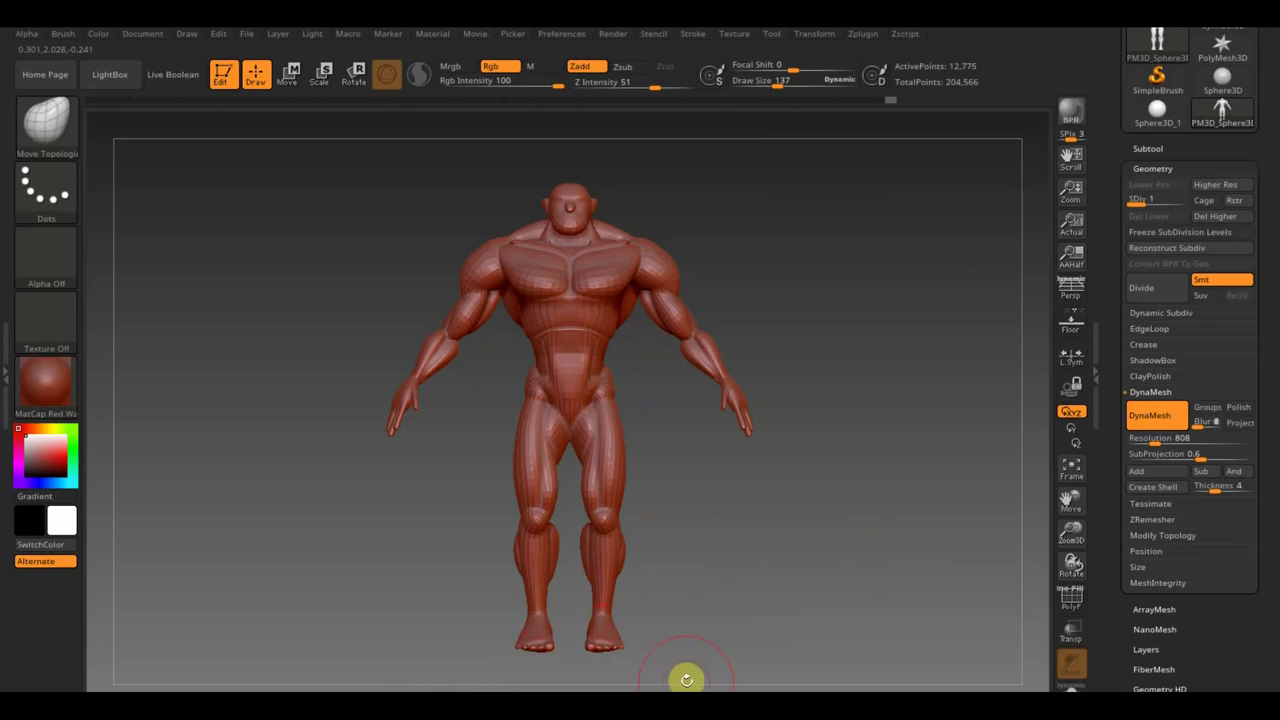
pyautogui.press('ctrl')
pyautogui.keyDown('ctrl'); pyautogui.moveTo(684, 688); pyautogui.dragTo(463, 417); pyautogui.keyUp('ctrl')
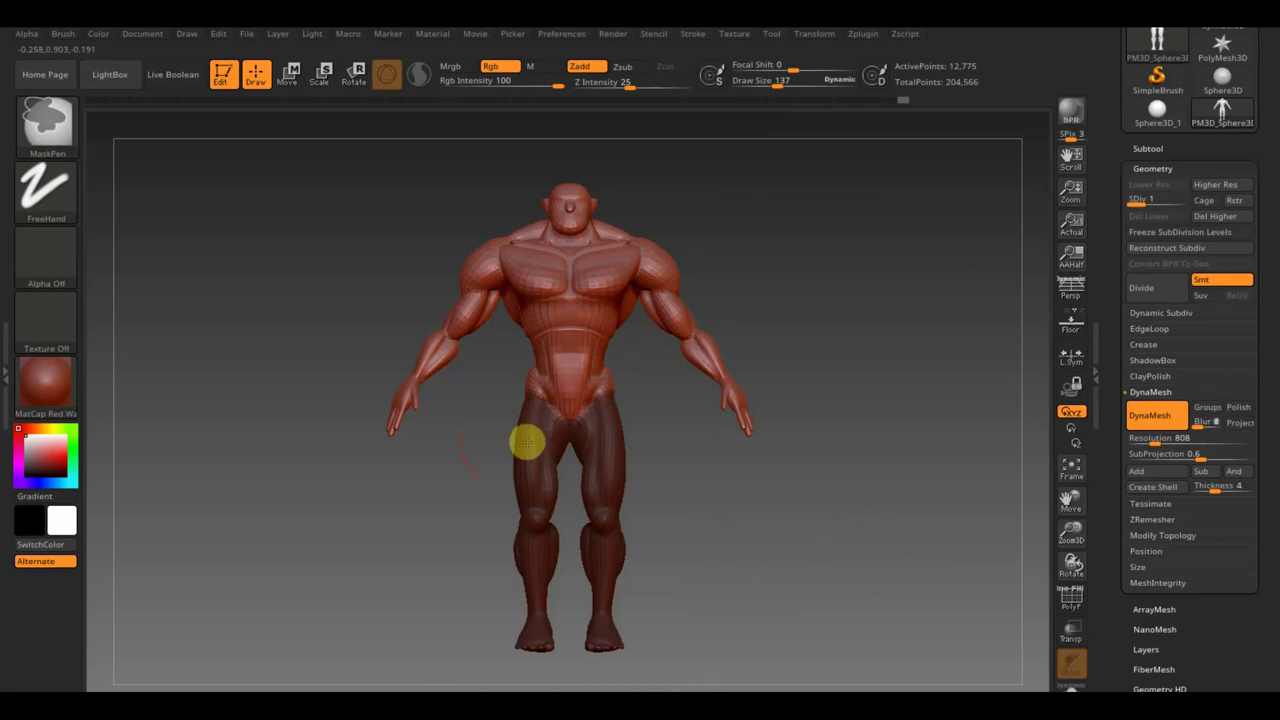
# Invert the mask and scale the legs down with Transpose to shorten them.
pyautogui.moveTo(723, 517); pyautogui.dragTo(900, 520)
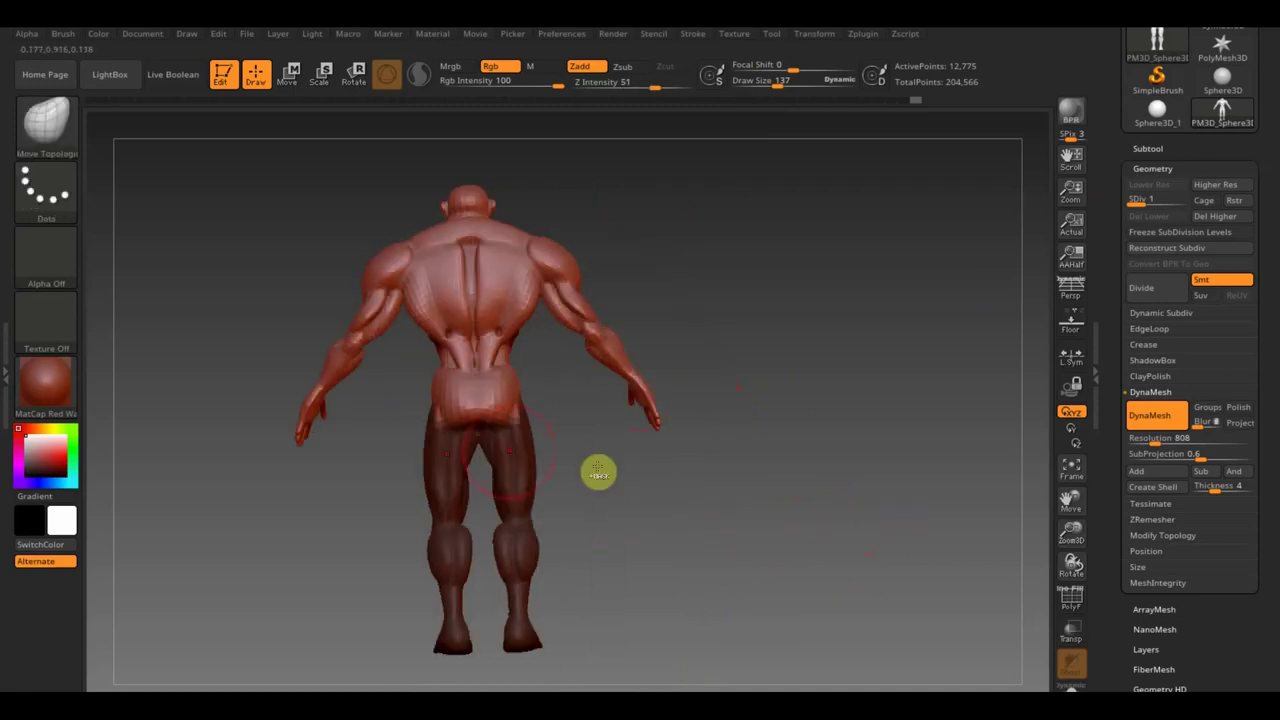
pyautogui.press('ctrl')
pyautogui.moveTo(512, 432)
pyautogui.mouseDown()
pyautogui.moveTo(606, 477)
pyautogui.moveTo(506, 486)
pyautogui.moveTo(706, 523)
pyautogui.mouseUp()
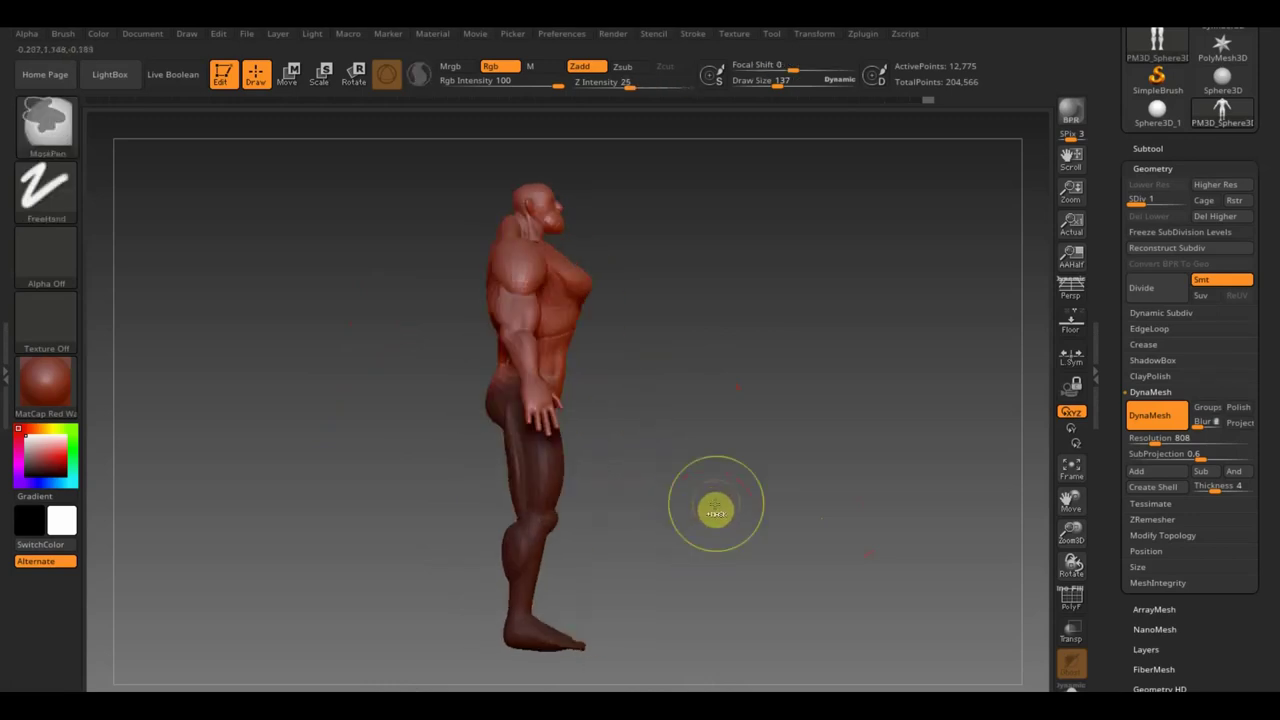
pyautogui.keyDown('ctrl'); pyautogui.click(714, 502); pyautogui.keyUp('ctrl')
pyautogui.click(288, 72)
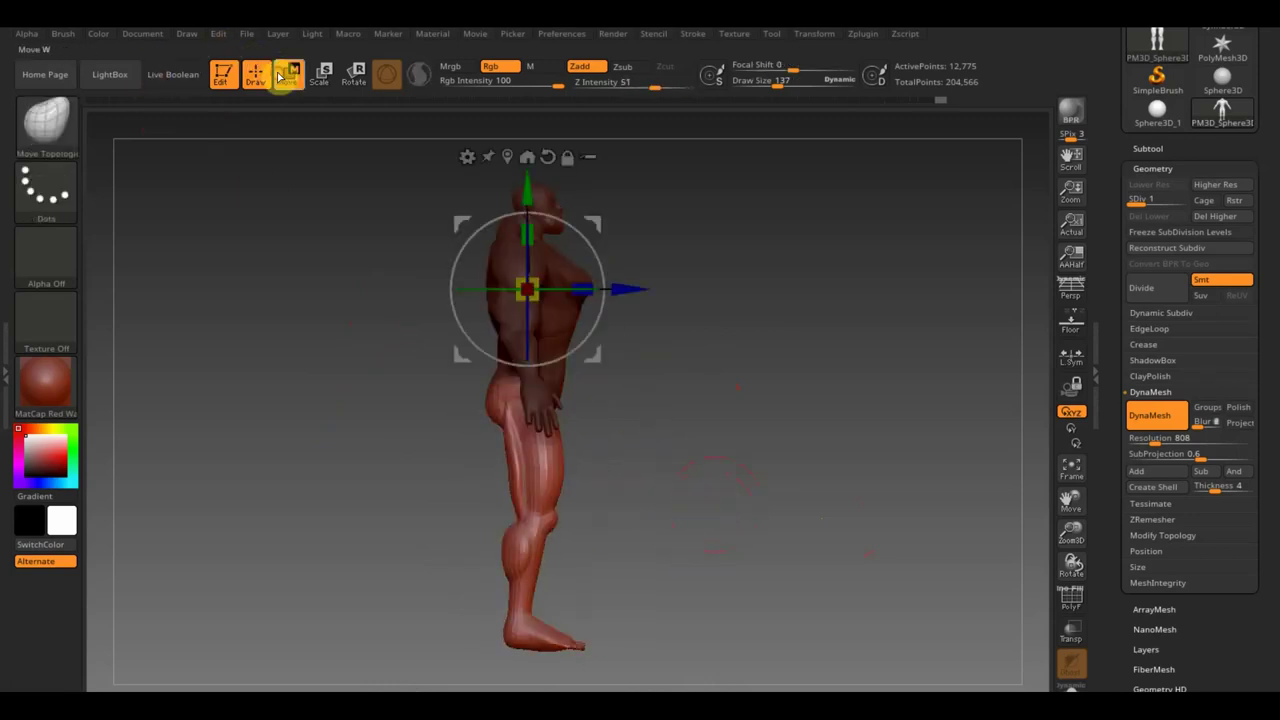
pyautogui.moveTo(528, 290); pyautogui.dragTo(529, 291)
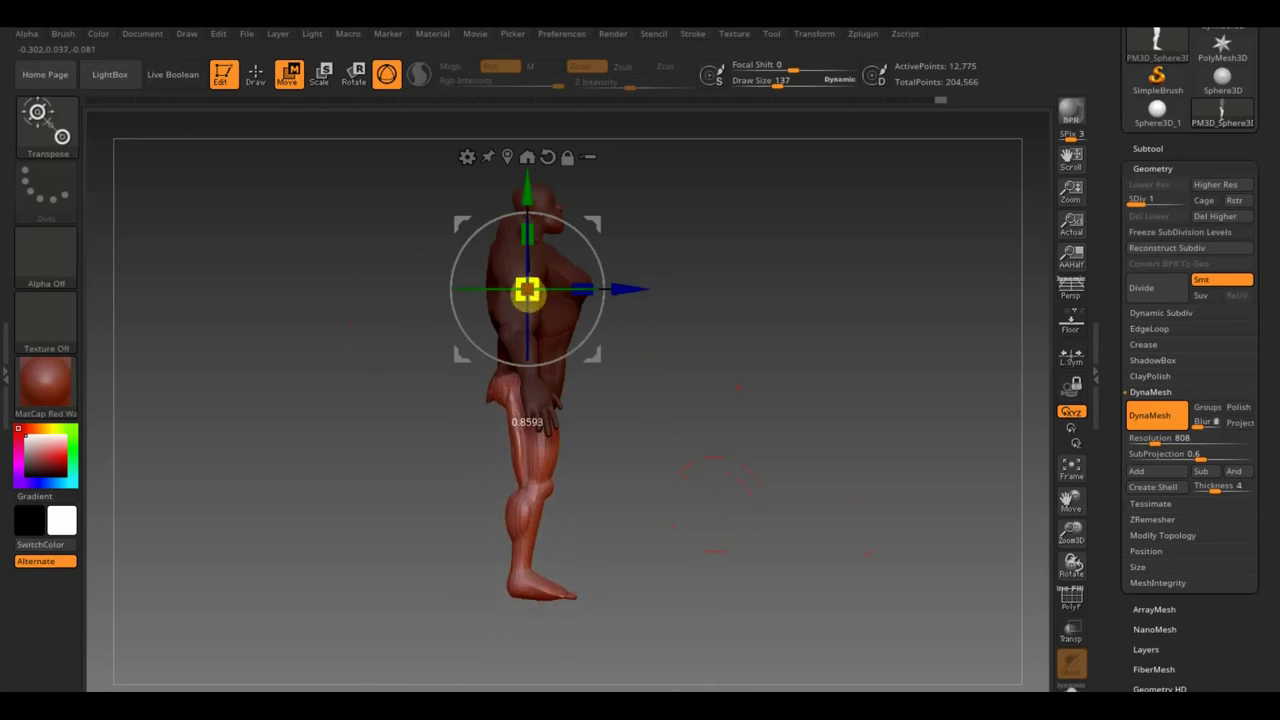
pyautogui.moveTo(650, 340)
pyautogui.mouseDown()
pyautogui.moveTo(763, 374)
pyautogui.moveTo(683, 386)
pyautogui.moveTo(851, 354)
pyautogui.mouseUp()
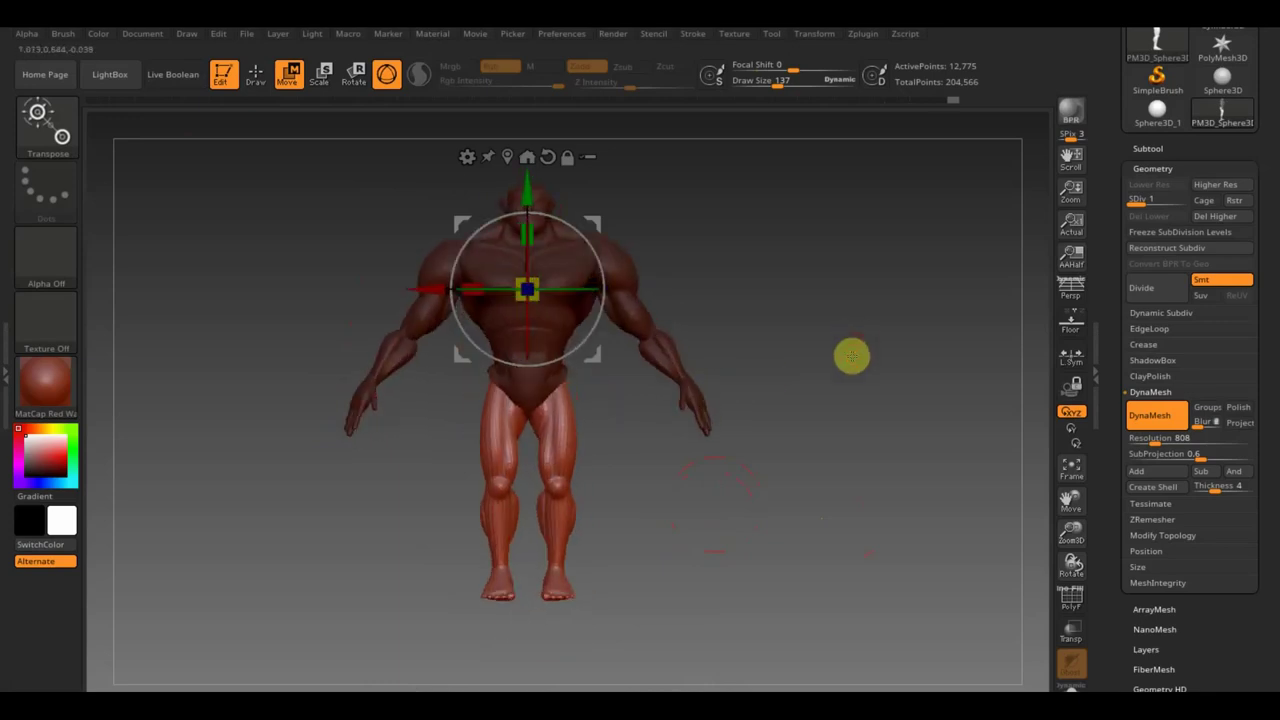
pyautogui.click(257, 76)
# Clear the mask and raise the mesh to subdivision level 3.
pyautogui.keyDown('ctrl'); pyautogui.moveTo(863, 280); pyautogui.dragTo(829, 224); pyautogui.keyUp('ctrl')
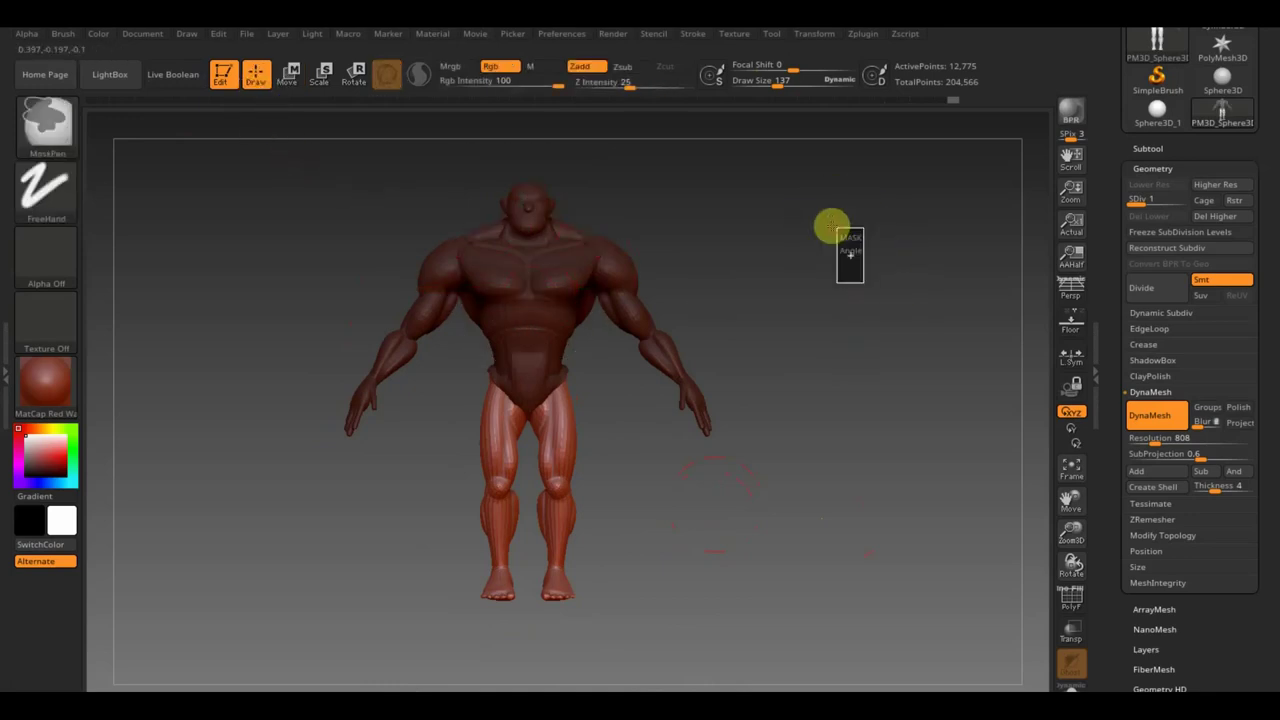
pyautogui.moveTo(670, 368); pyautogui.dragTo(877, 355)
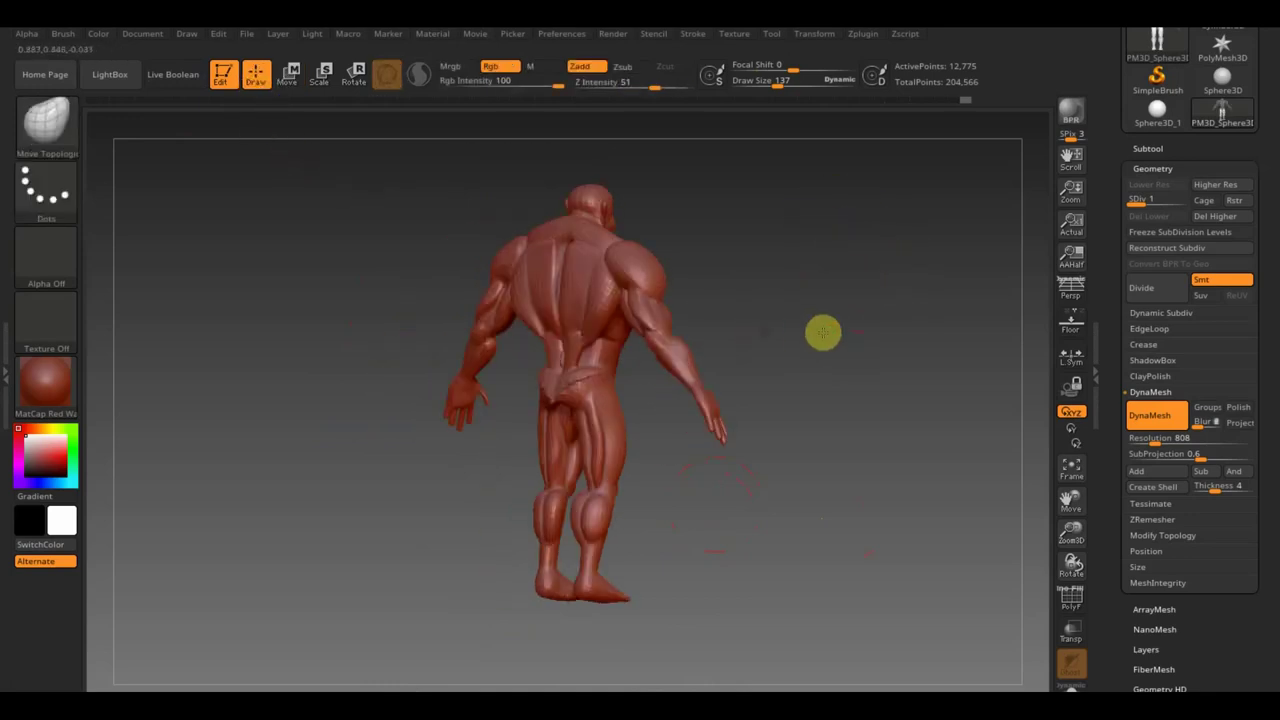
pyautogui.keyDown('shift'); pyautogui.moveTo(800, 346); pyautogui.dragTo(823, 363); pyautogui.keyUp('shift')
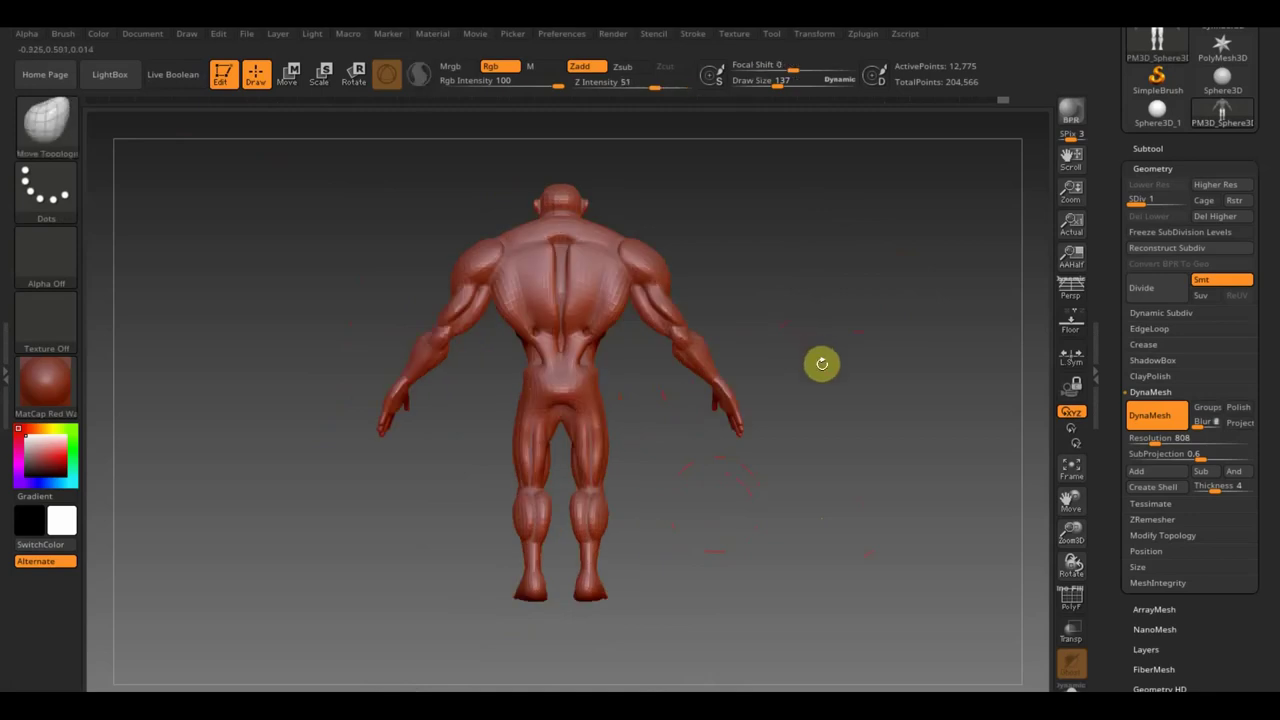
pyautogui.click(1188, 216)
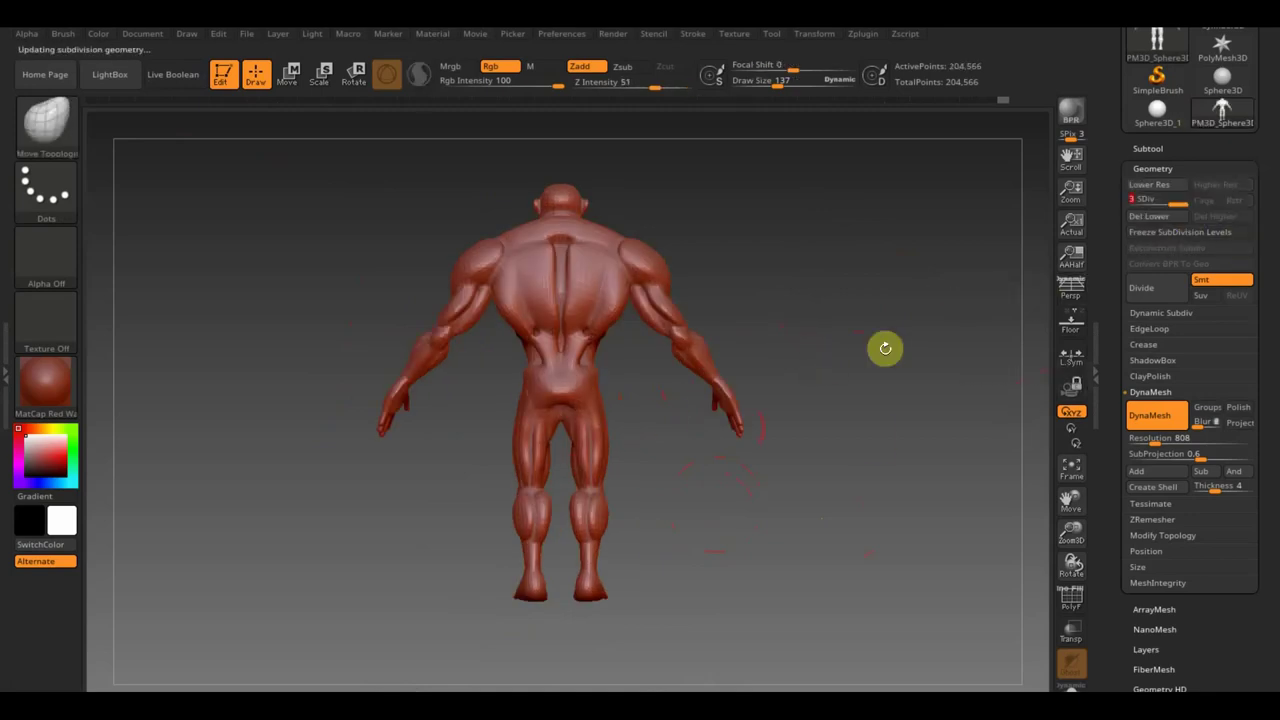
pyautogui.keyDown('shift'); pyautogui.moveTo(538, 262); pyautogui.dragTo(620, 335); pyautogui.keyUp('shift')
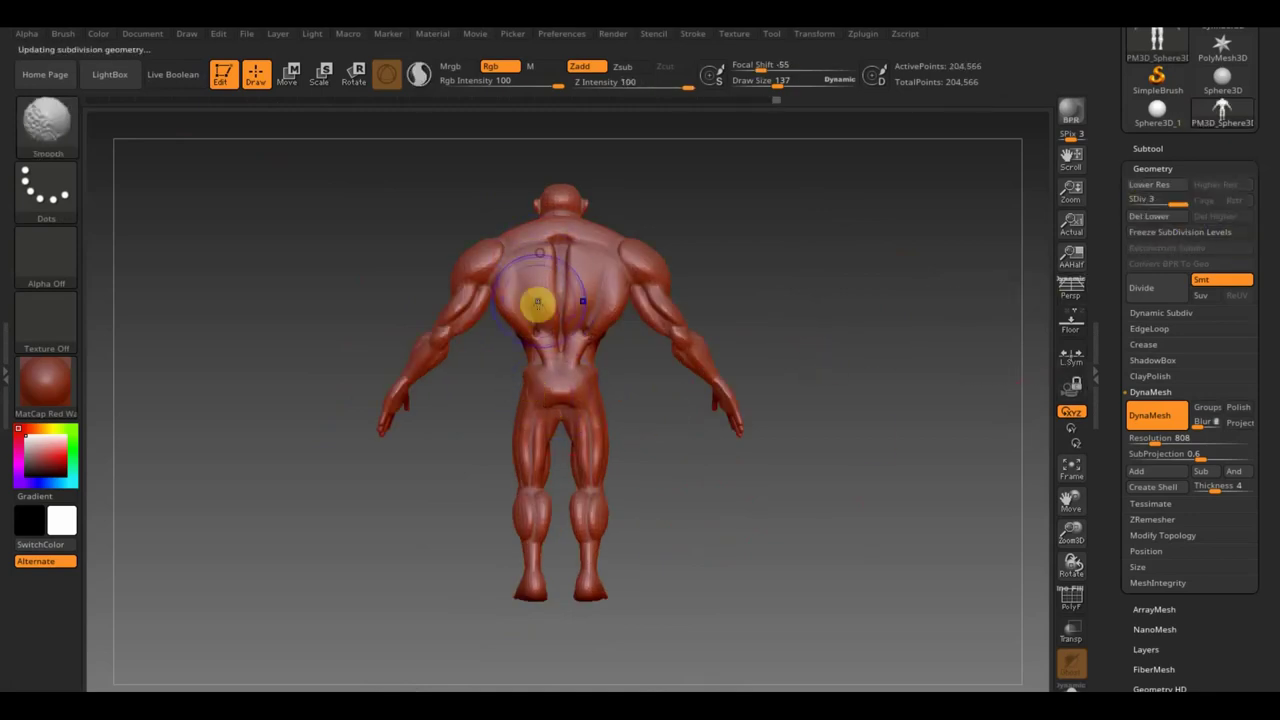
# Zoom and pan in on the brute's back and select the ClayBuildup brush.
pyautogui.keyDown('alt'); pyautogui.moveTo(914, 329); pyautogui.dragTo(939, 389); pyautogui.keyUp('alt')
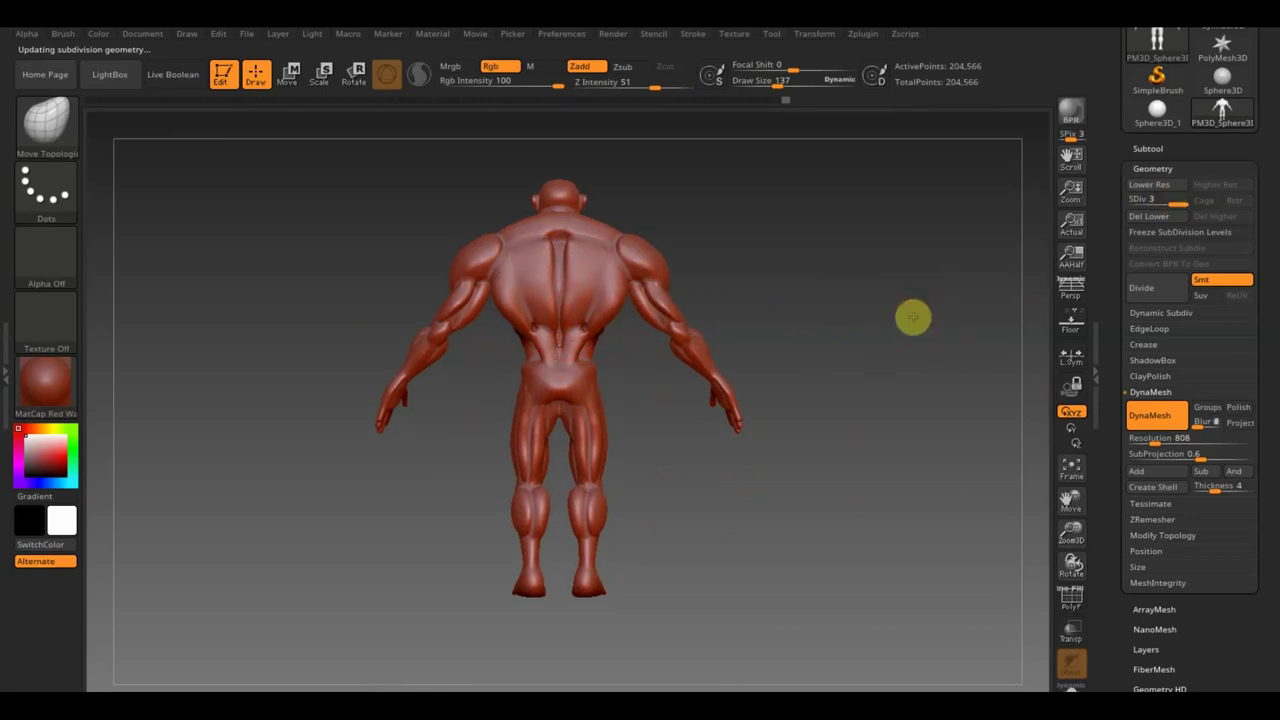
pyautogui.keyDown('alt'); pyautogui.moveTo(776, 500); pyautogui.dragTo(756, 372); pyautogui.keyUp('alt')
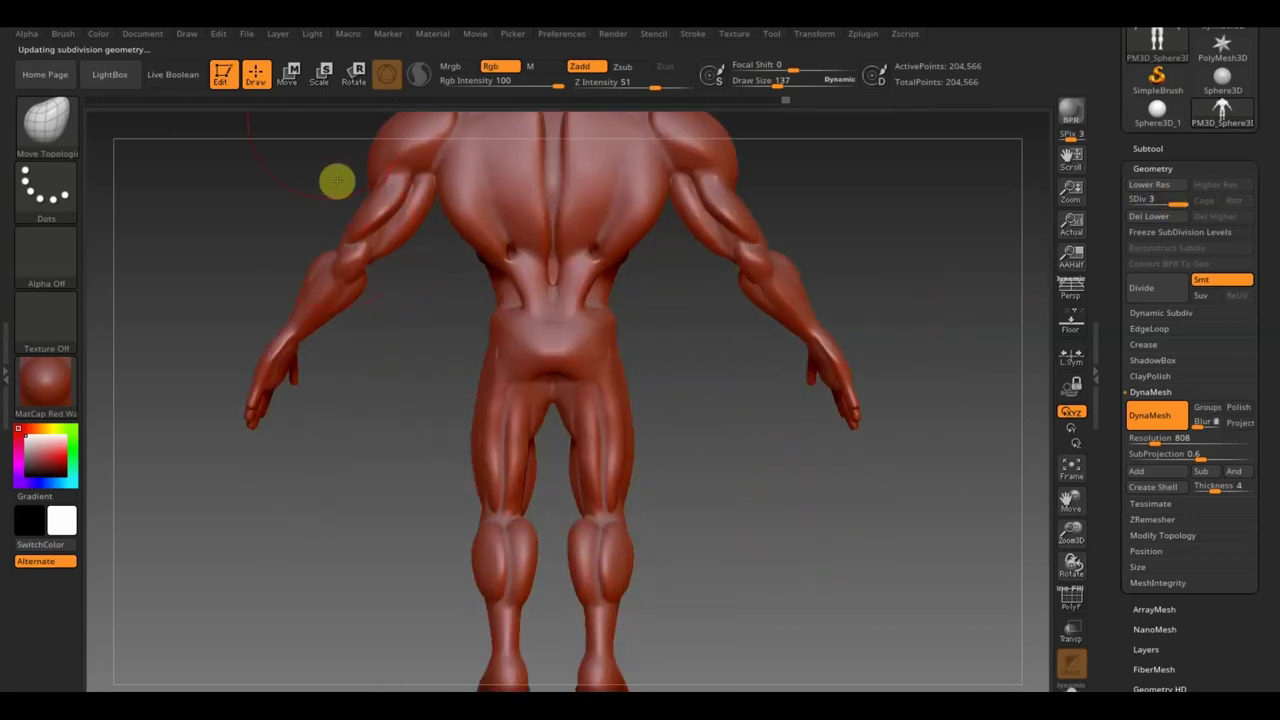
pyautogui.click(55, 121)
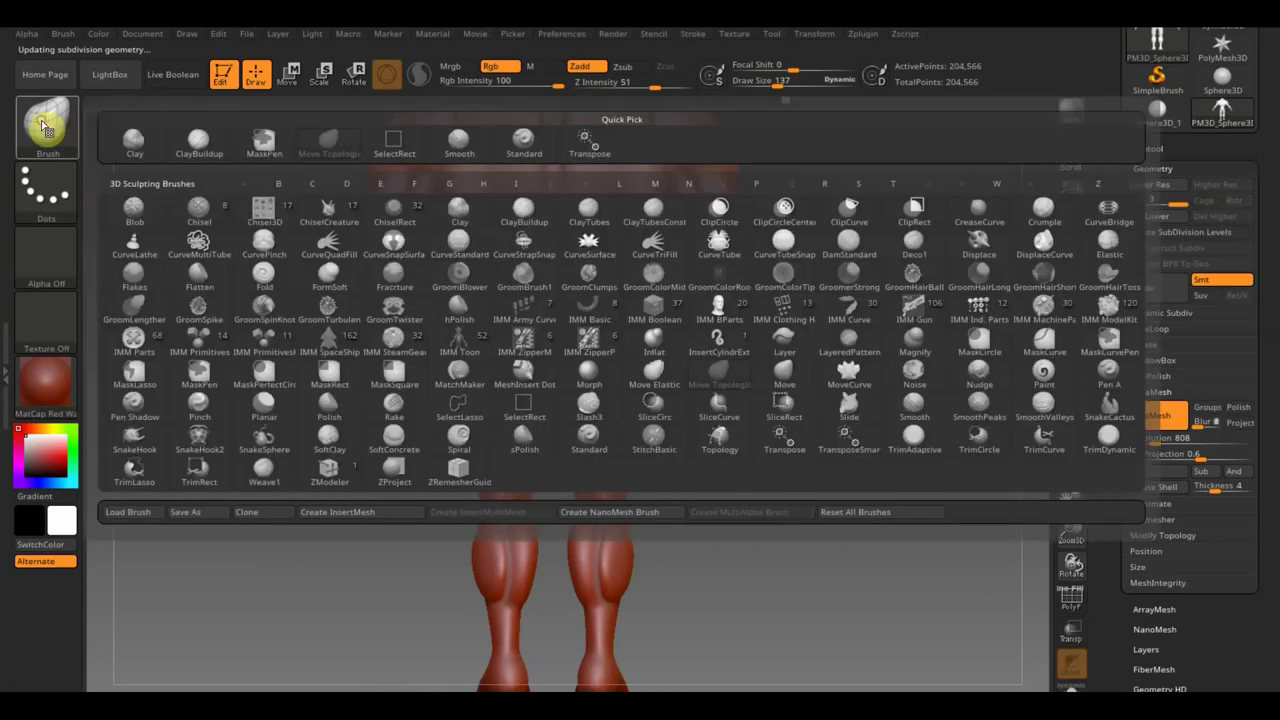
pyautogui.click(208, 148)
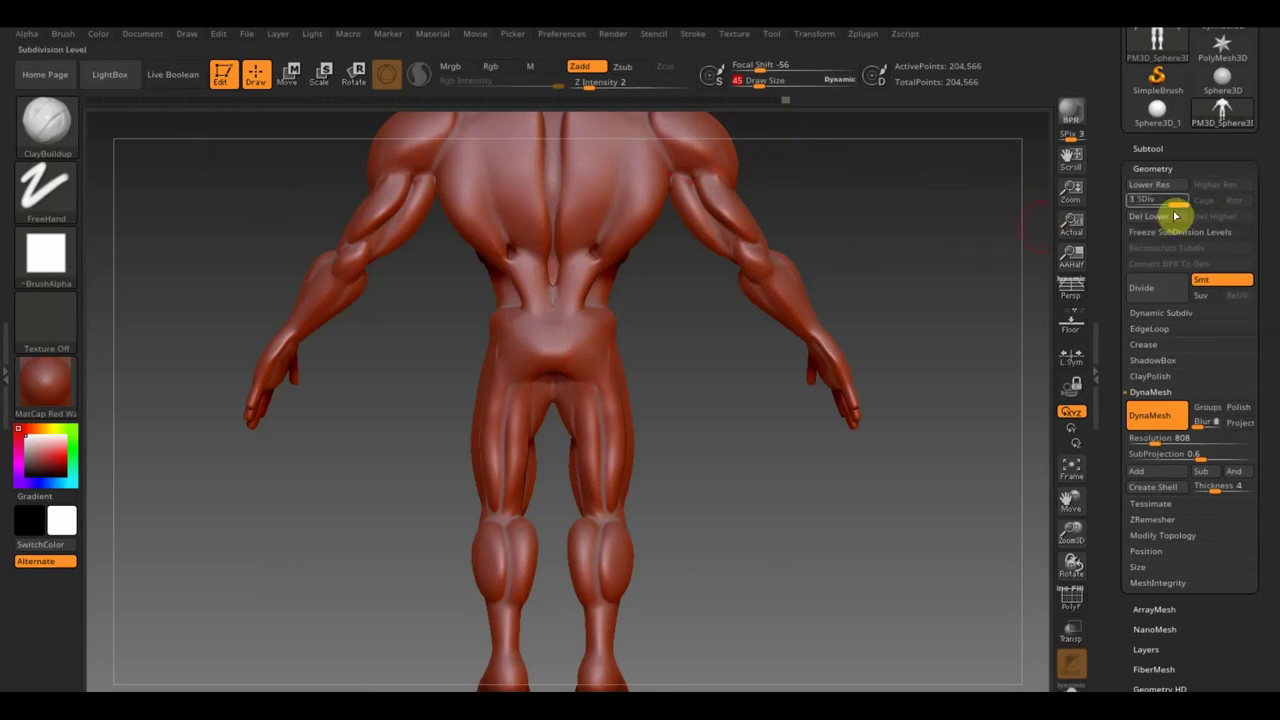
# Drop the brute to subdivision level 1 and build a ClayBuildup crease along the hip.
pyautogui.moveTo(1154, 204); pyautogui.dragTo(1135, 201)
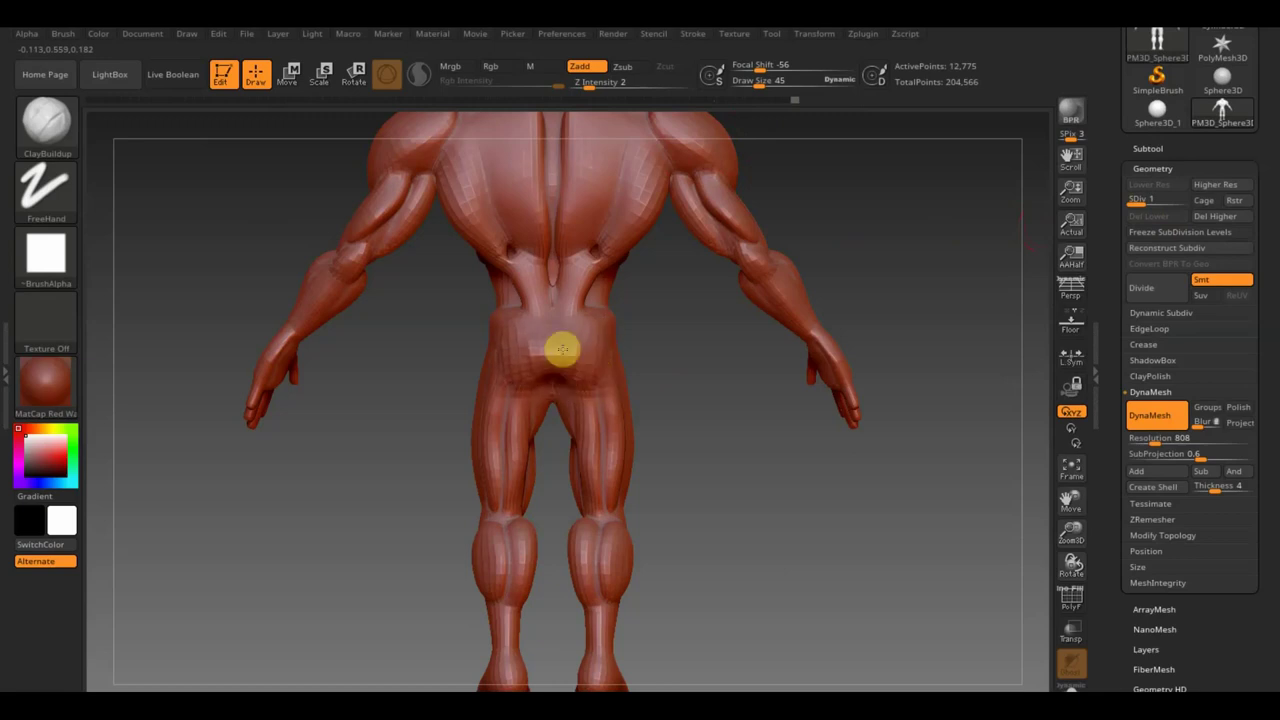
pyautogui.moveTo(608, 366); pyautogui.dragTo(642, 342, button='right')
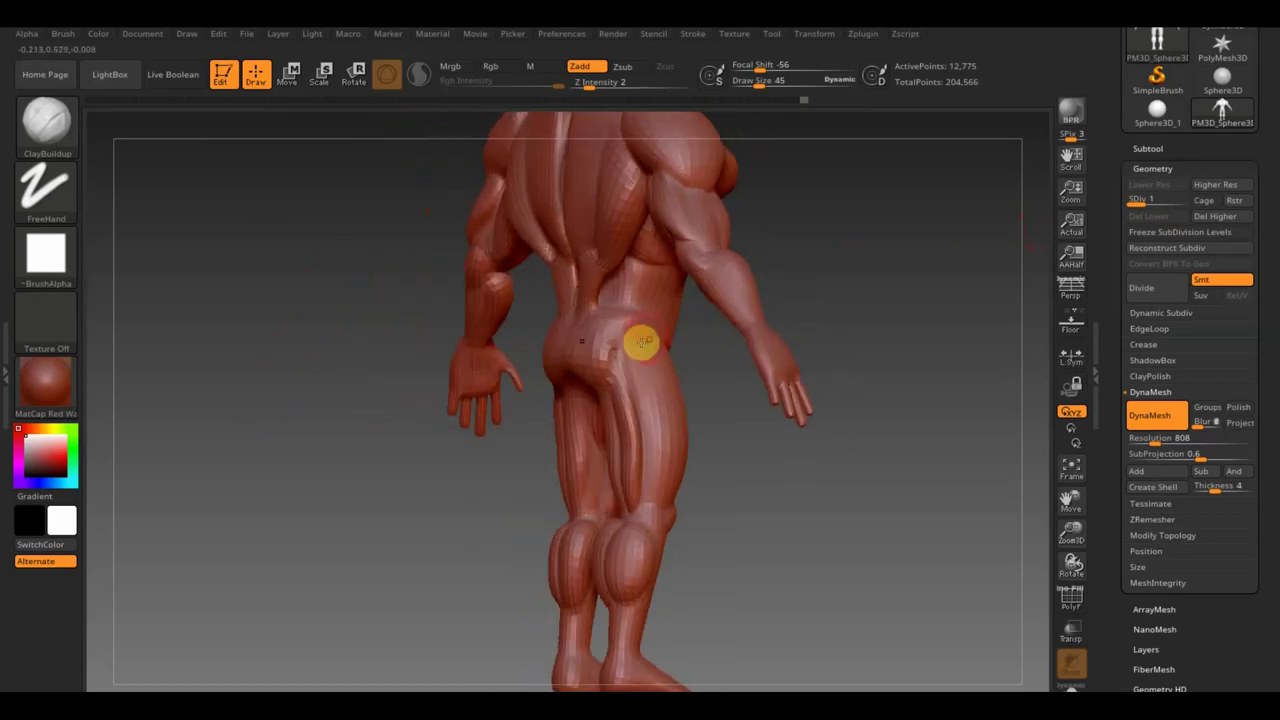
pyautogui.moveTo(629, 326); pyautogui.dragTo(663, 338)
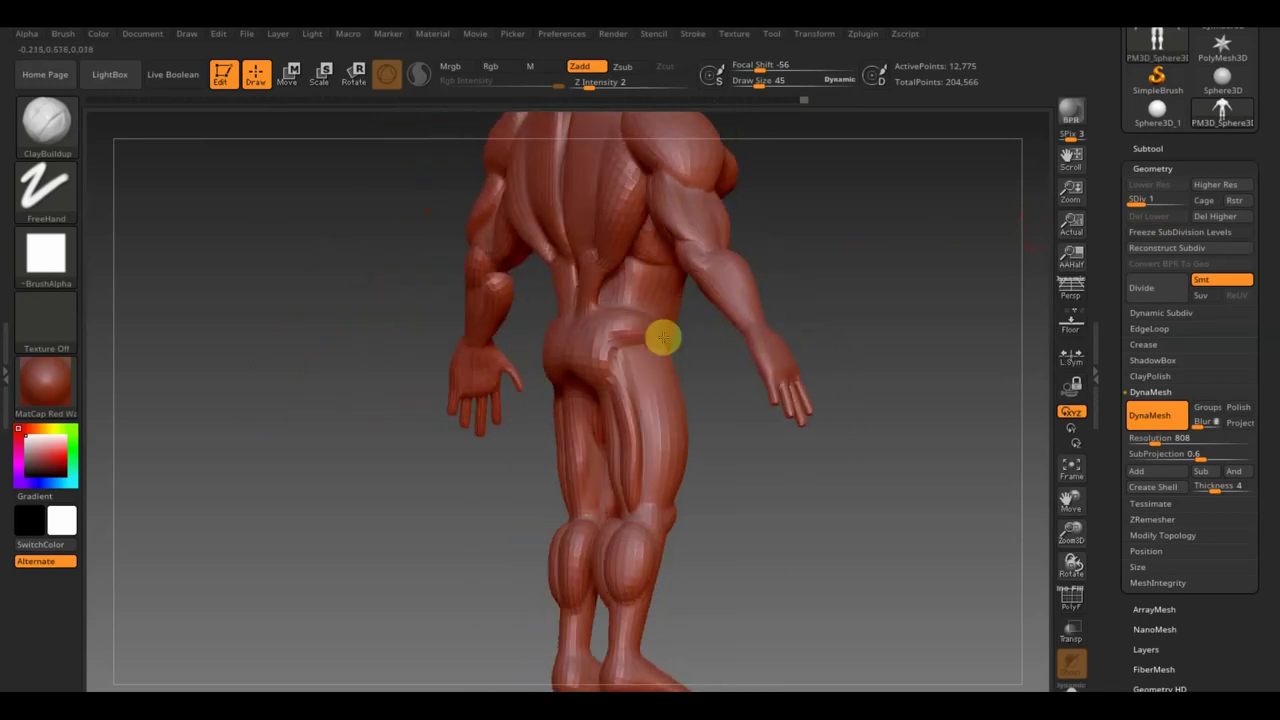
pyautogui.moveTo(666, 334)
pyautogui.mouseDown(button='right')
pyautogui.moveTo(900, 329)
pyautogui.moveTo(679, 316)
pyautogui.mouseUp(button='right')
pyautogui.moveTo(600, 326); pyautogui.dragTo(623, 354, button='right')
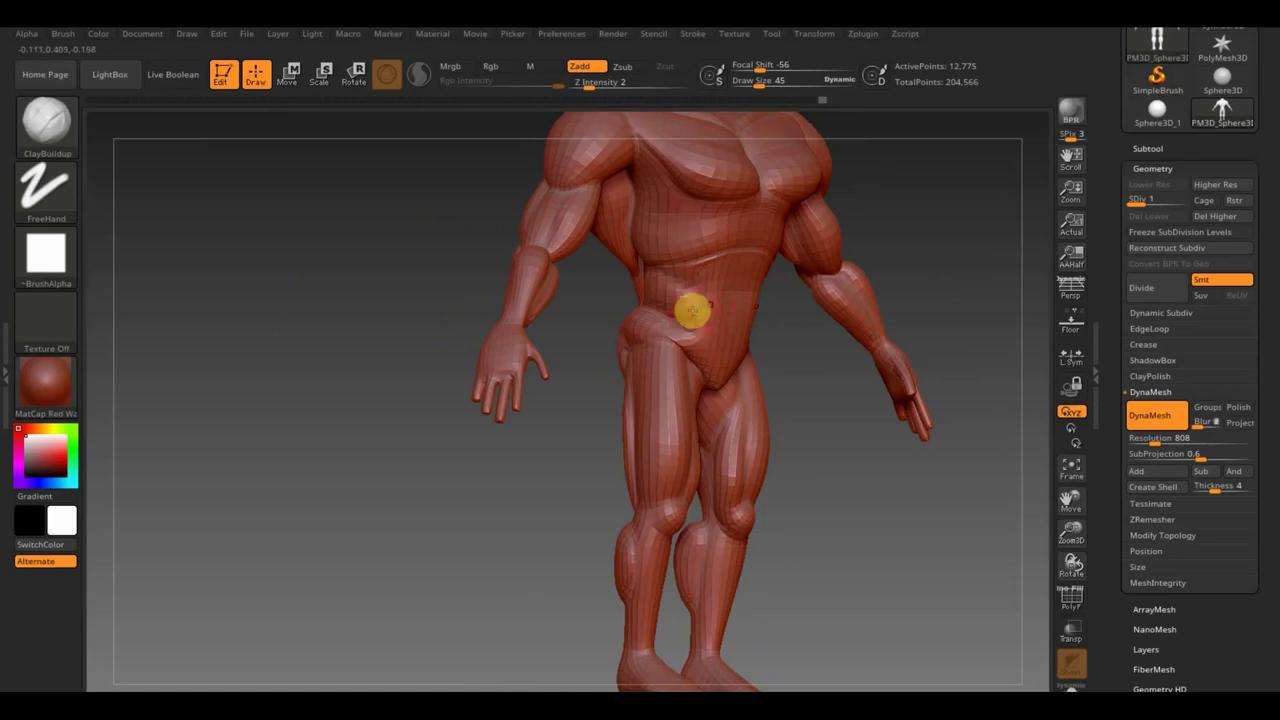
pyautogui.moveTo(794, 323)
pyautogui.mouseDown(button='right')
pyautogui.moveTo(780, 357)
pyautogui.moveTo(727, 270)
pyautogui.mouseUp(button='right')
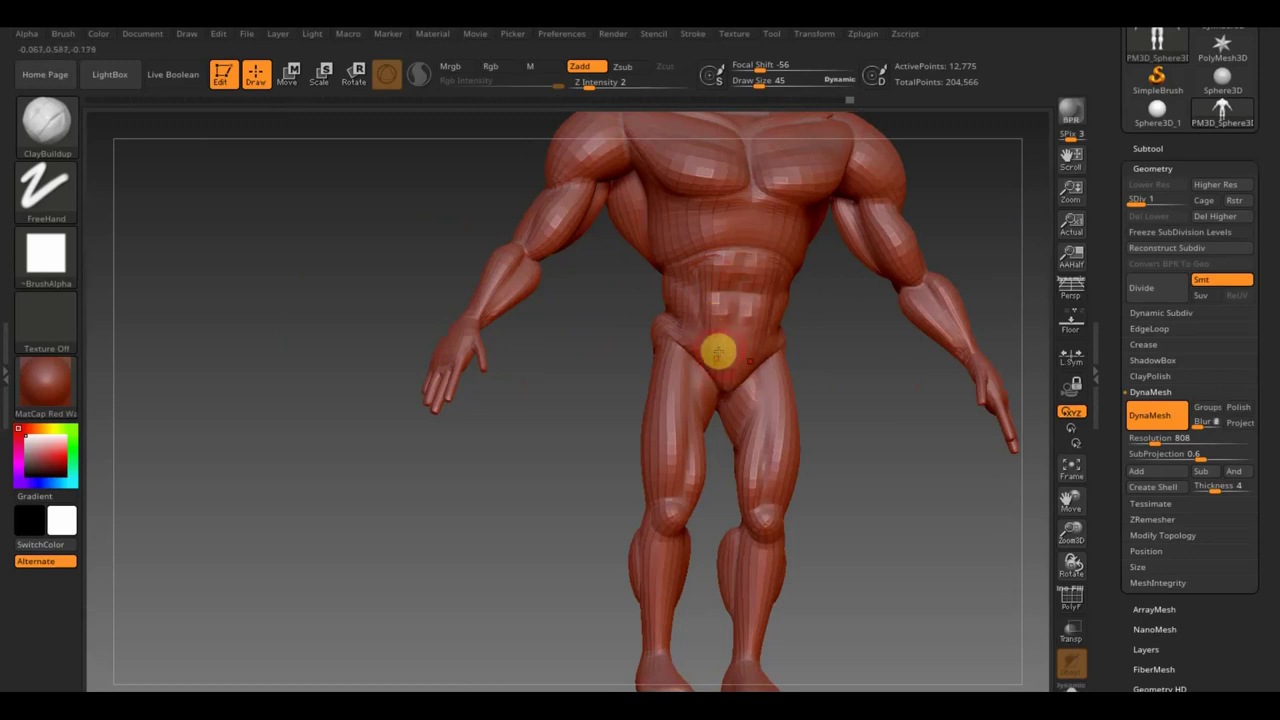
pyautogui.keyDown('shift'); pyautogui.moveTo(823, 391); pyautogui.dragTo(820, 411); pyautogui.keyUp('shift')
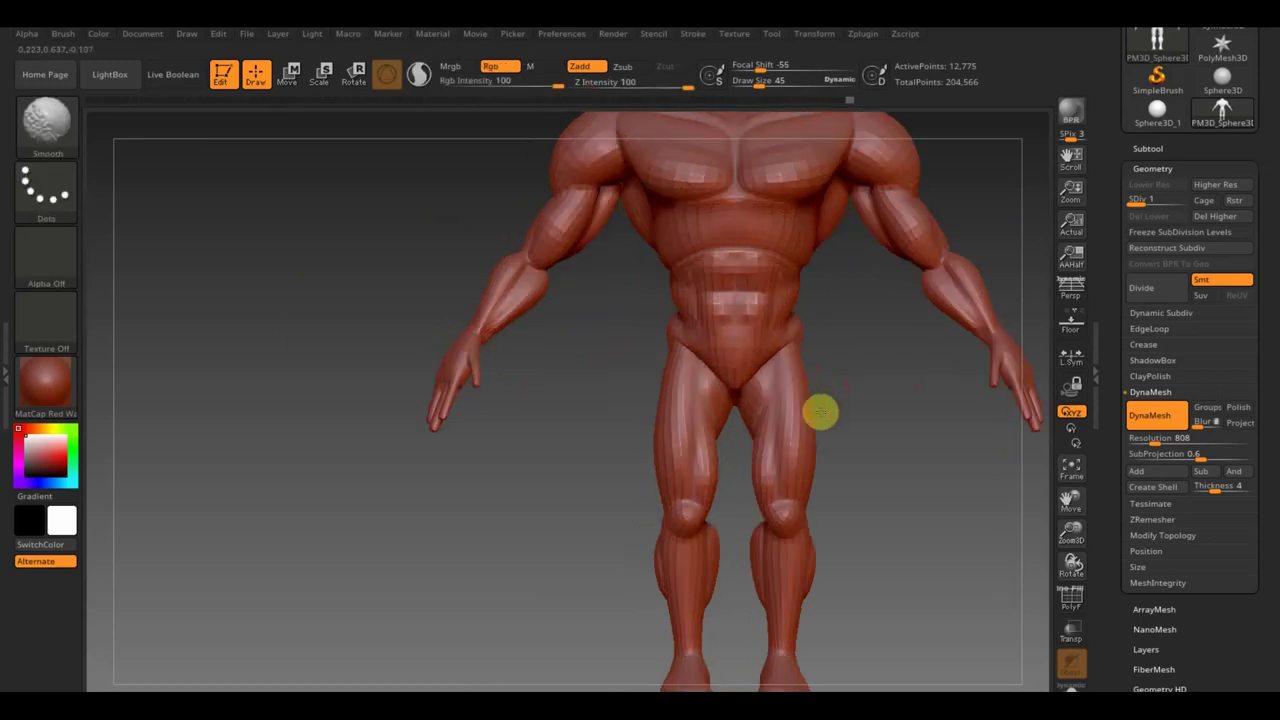
# Frame the full-length brute and orbit it through side, back and front views to review its forms.
pyautogui.press('f')
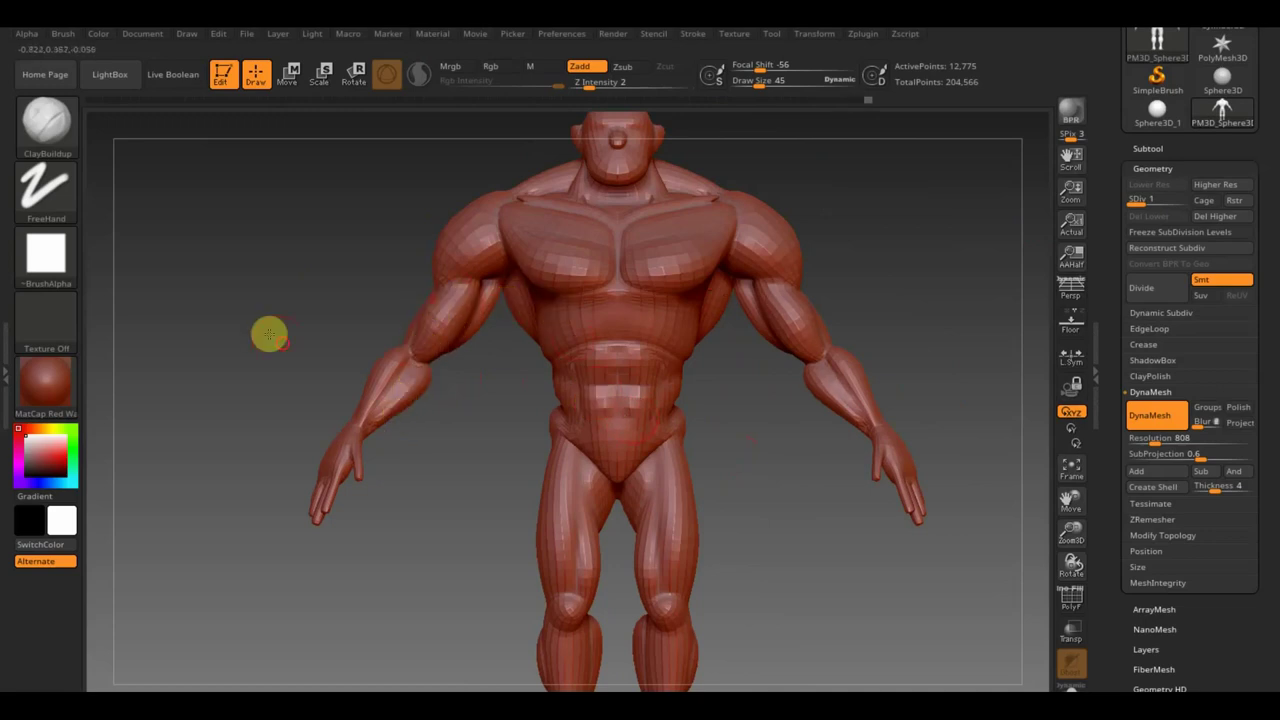
pyautogui.moveTo(269, 331); pyautogui.dragTo(346, 380)
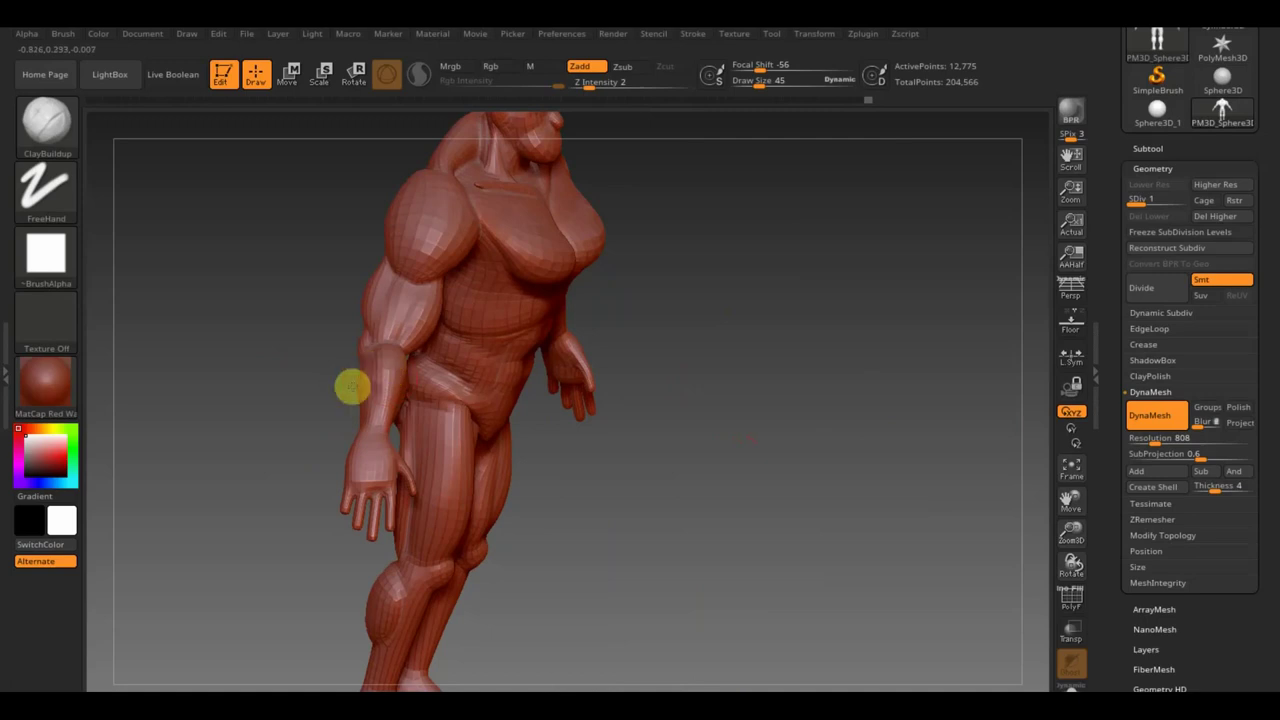
pyautogui.moveTo(286, 331)
pyautogui.mouseDown()
pyautogui.moveTo(320, 349)
pyautogui.moveTo(457, 337)
pyautogui.mouseUp()
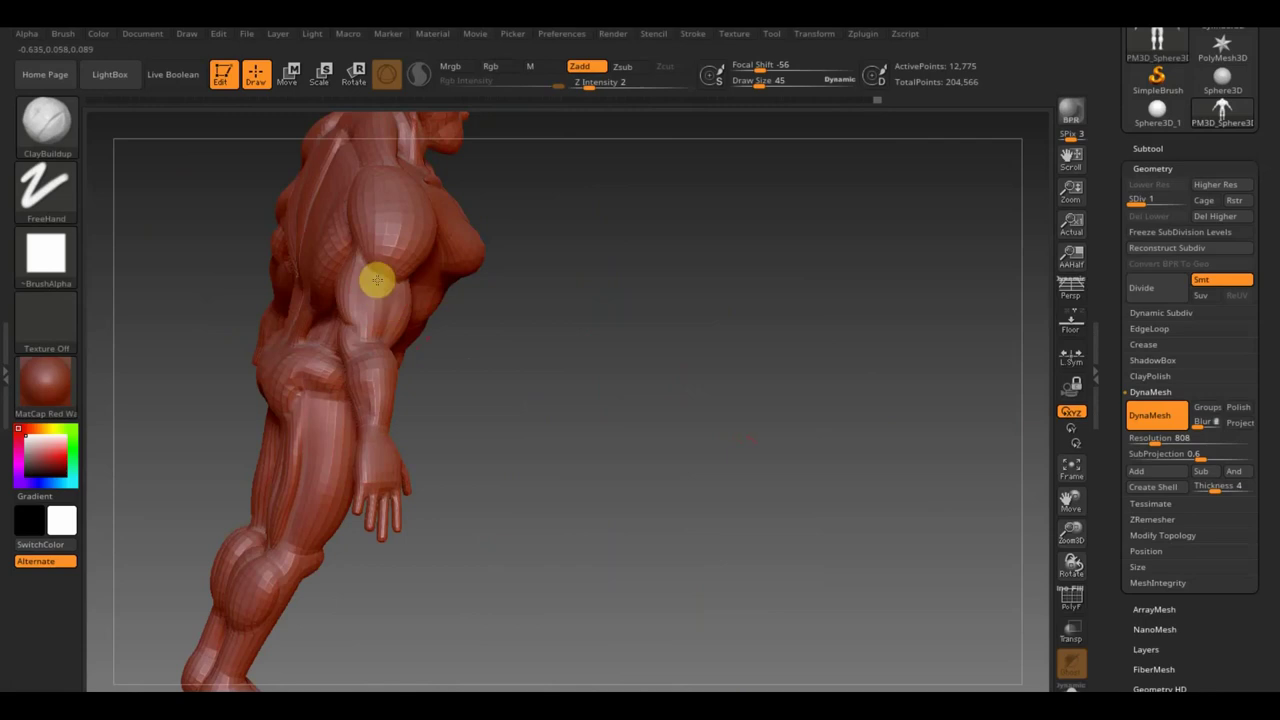
pyautogui.moveTo(379, 283)
pyautogui.mouseDown()
pyautogui.moveTo(451, 294)
pyautogui.moveTo(426, 317)
pyautogui.moveTo(426, 363)
pyautogui.moveTo(449, 314)
pyautogui.moveTo(474, 371)
pyautogui.moveTo(494, 296)
pyautogui.mouseUp()
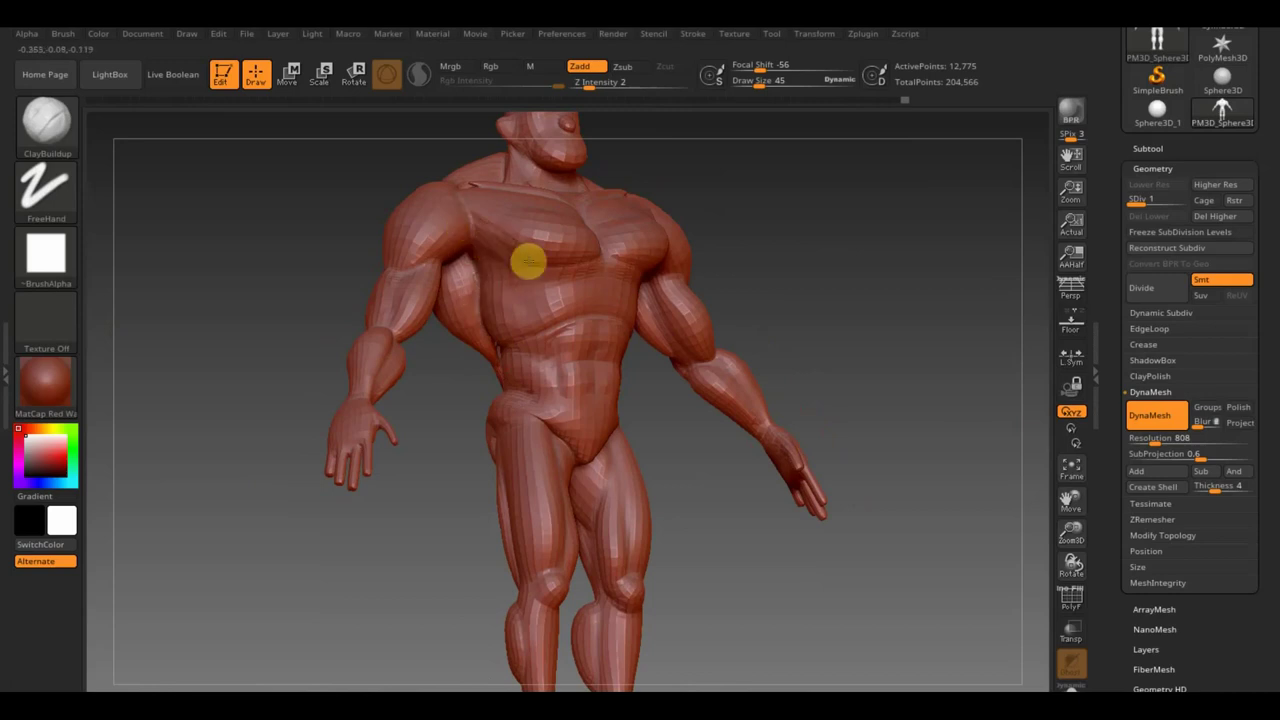
pyautogui.keyDown('shift'); pyautogui.moveTo(668, 229); pyautogui.dragTo(737, 240); pyautogui.keyUp('shift')
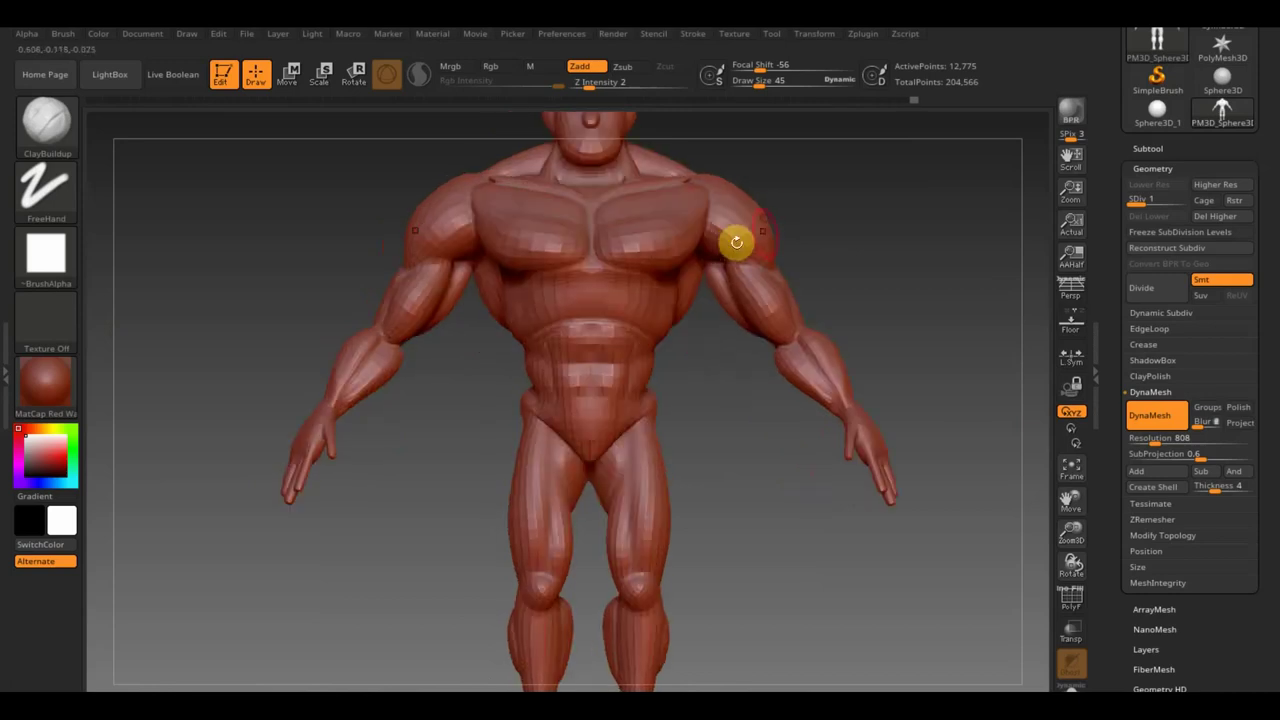
pyautogui.press('f')
pyautogui.moveTo(763, 472)
pyautogui.mouseDown()
pyautogui.moveTo(749, 420)
pyautogui.moveTo(797, 354)
pyautogui.moveTo(789, 378)
pyautogui.mouseUp()
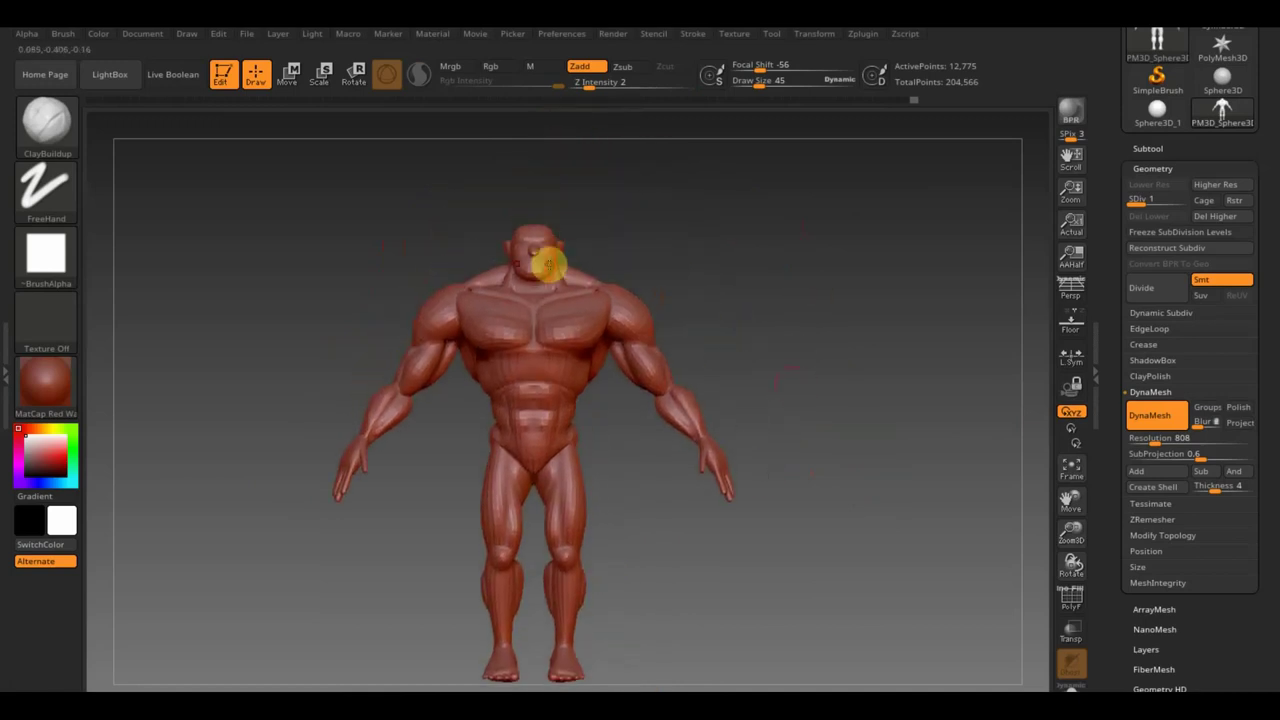
pyautogui.press('ctrl')
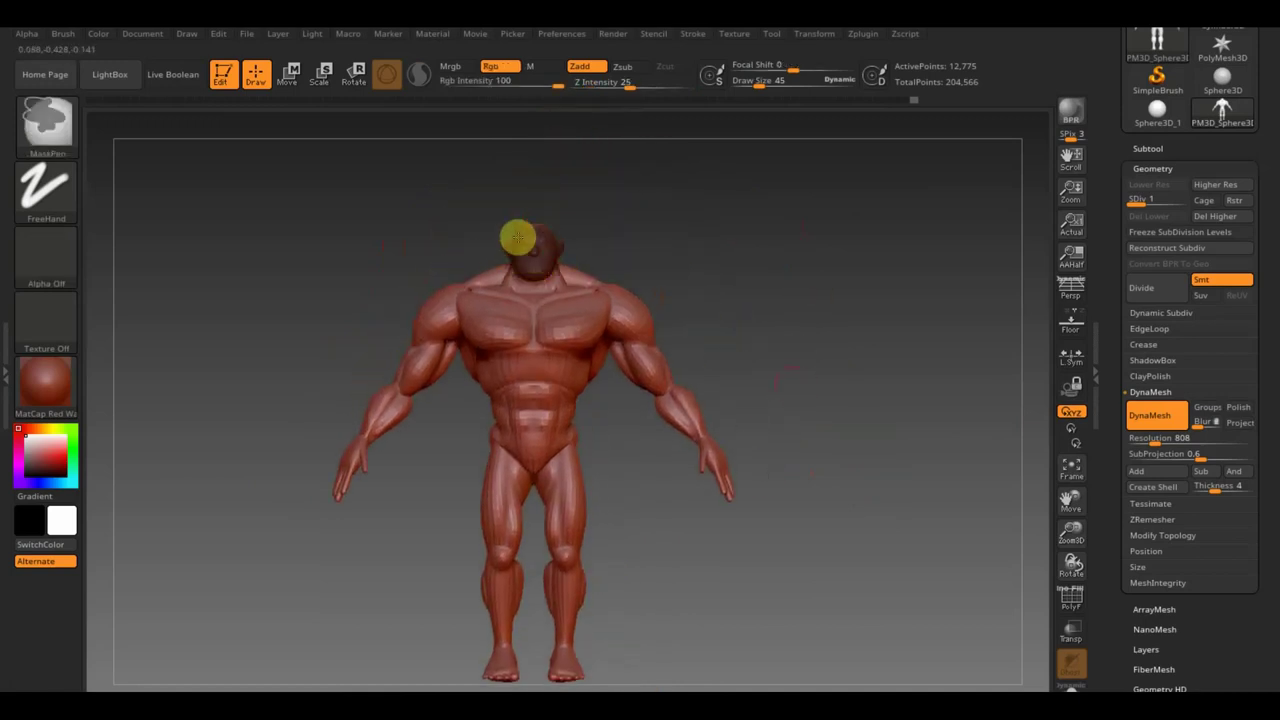
# Paint a MaskPen mask over the head, checking it from side, front and rear views.
pyautogui.keyDown('shift'); pyautogui.moveTo(608, 214); pyautogui.dragTo(674, 231); pyautogui.keyUp('shift')
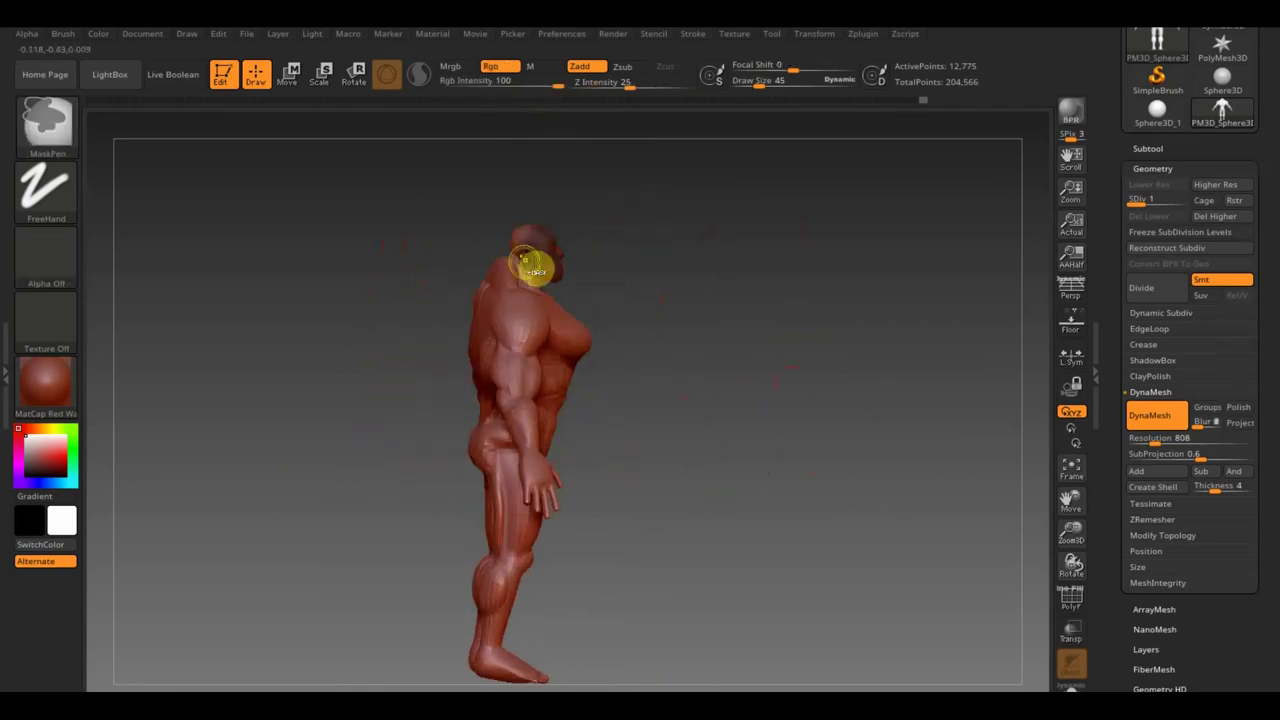
pyautogui.moveTo(629, 246); pyautogui.dragTo(520, 240)
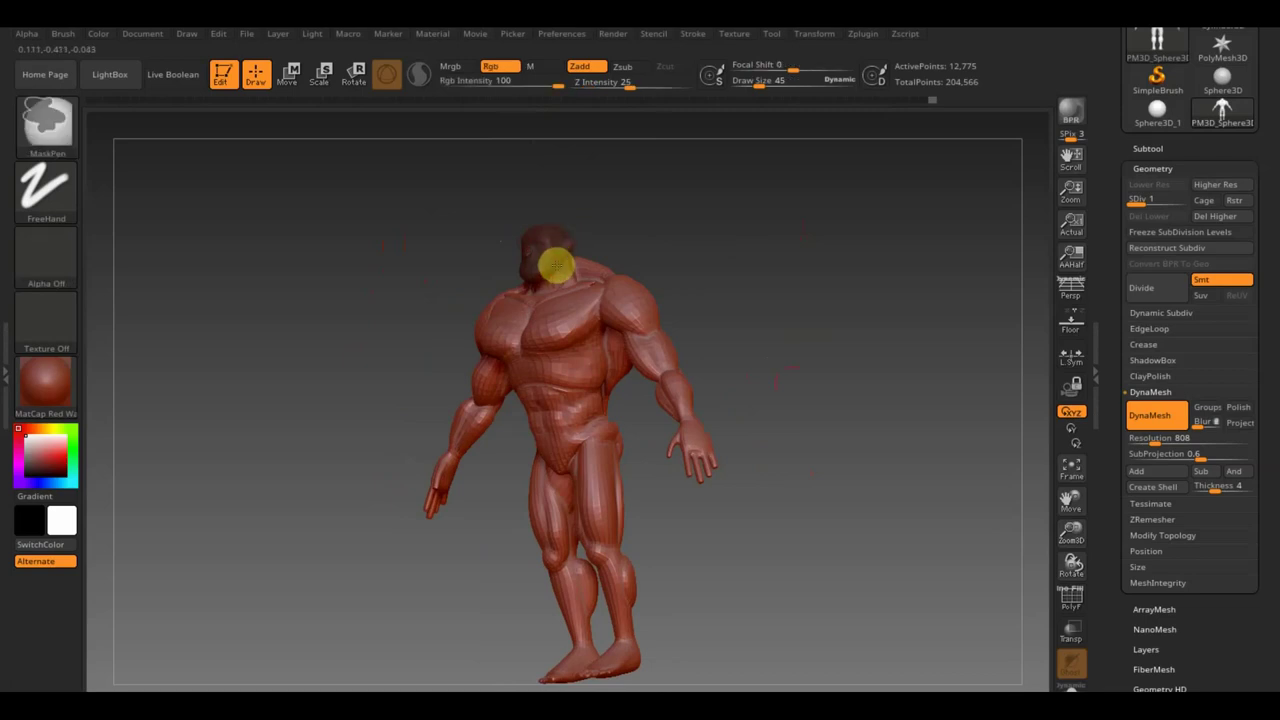
pyautogui.moveTo(666, 214)
pyautogui.mouseDown()
pyautogui.moveTo(694, 223)
pyautogui.moveTo(726, 177)
pyautogui.moveTo(714, 209)
pyautogui.moveTo(634, 220)
pyautogui.moveTo(663, 194)
pyautogui.moveTo(703, 306)
pyautogui.moveTo(694, 359)
pyautogui.mouseUp()
pyautogui.press('ctrl')
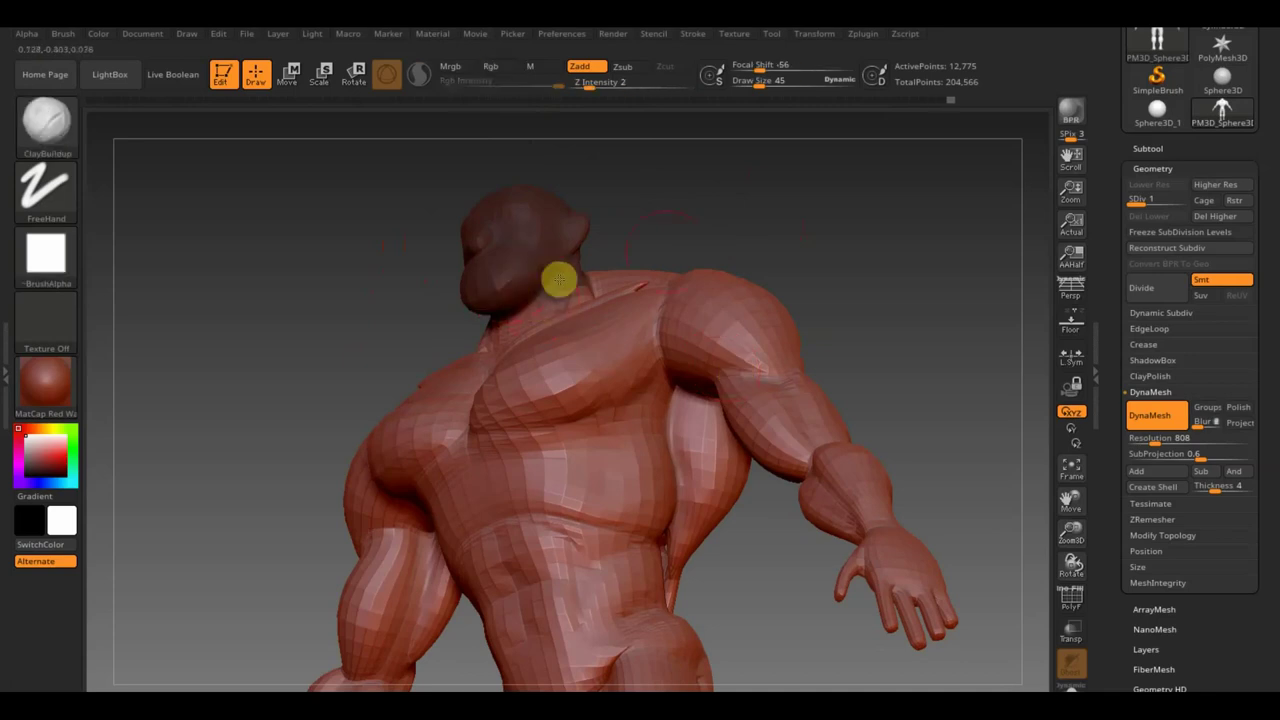
pyautogui.keyDown('shift'); pyautogui.moveTo(743, 237); pyautogui.dragTo(783, 254); pyautogui.keyUp('shift')
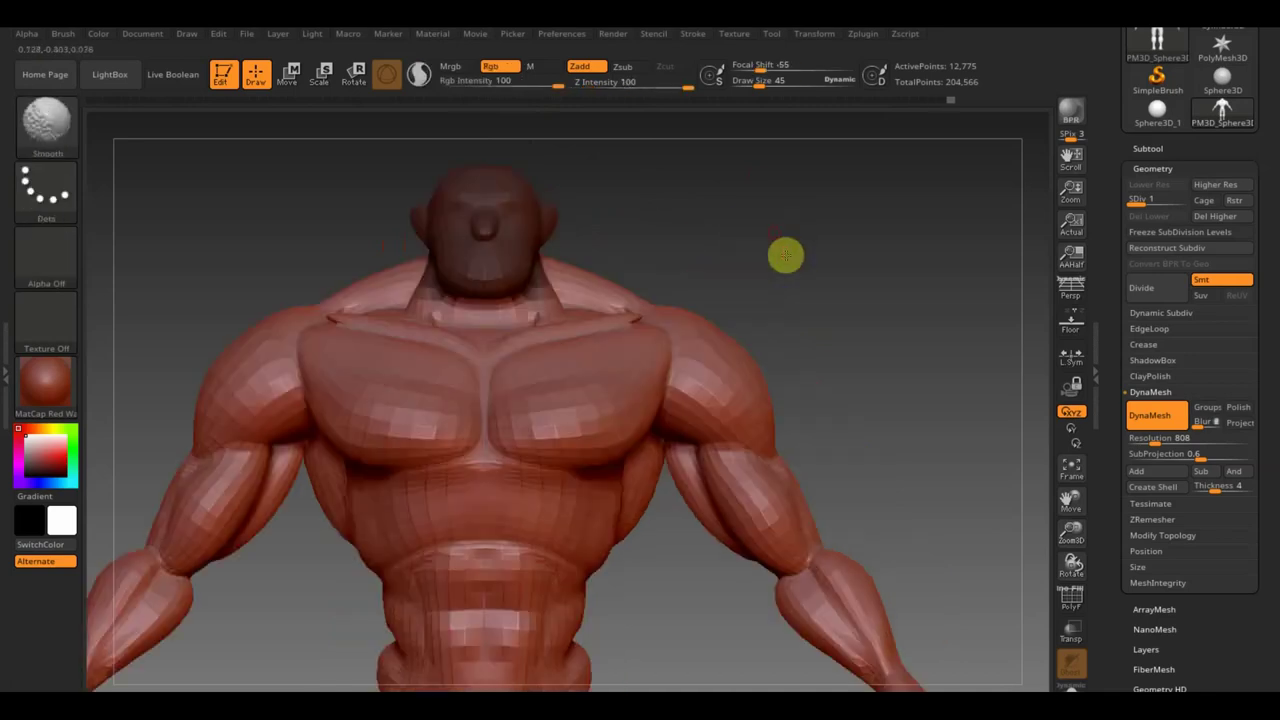
# Invert the mask so only the head moves, then scale it down slightly with the Move gizmo.
pyautogui.click(288, 73)
pyautogui.keyDown('ctrl'); pyautogui.click(863, 266); pyautogui.keyUp('ctrl')
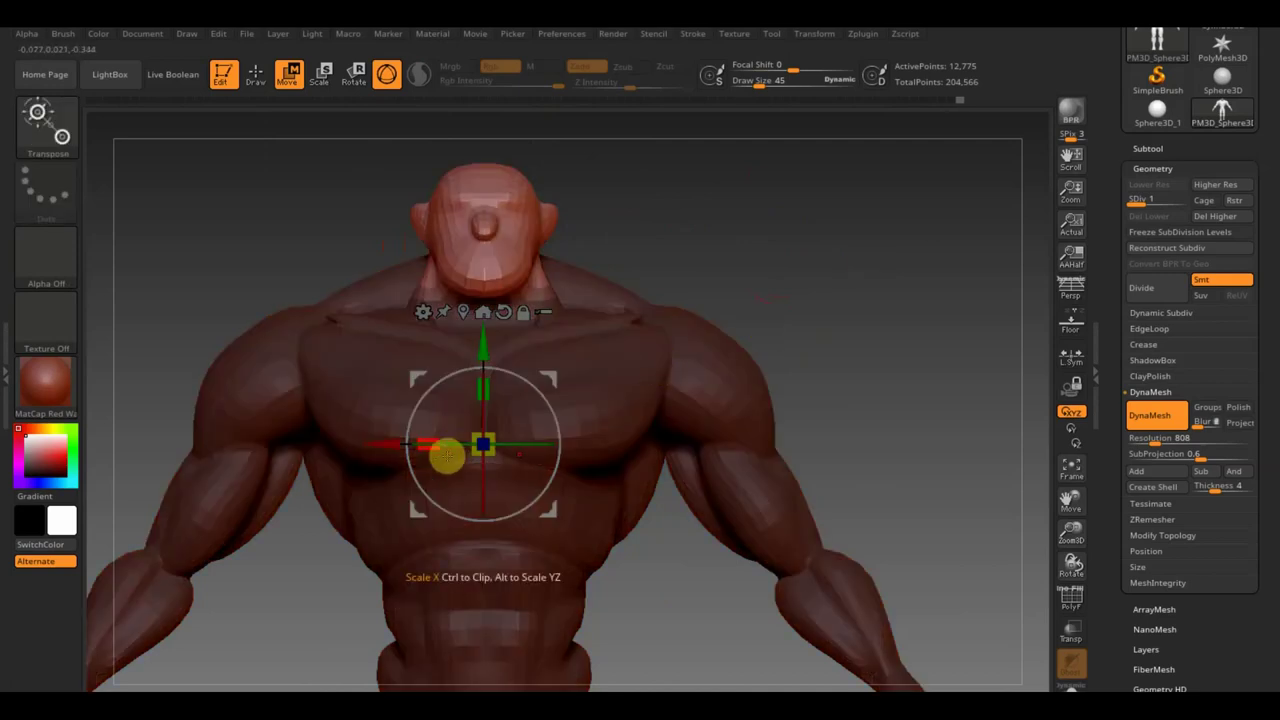
pyautogui.moveTo(482, 447); pyautogui.dragTo(482, 447)
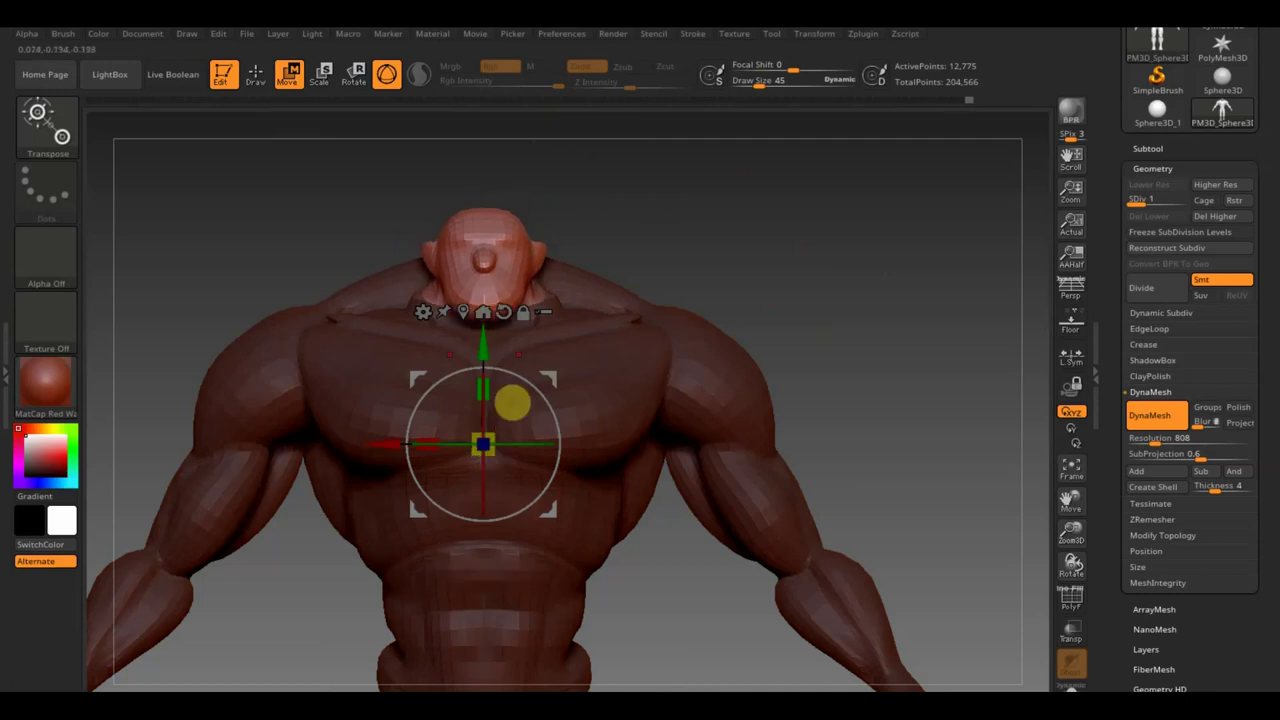
pyautogui.moveTo(484, 343); pyautogui.dragTo(482, 345)
# Tilt the head and push it slightly forward on the neck, then clear the mask.
pyautogui.moveTo(766, 245)
pyautogui.keyDown('ctrl'); pyautogui.mouseDown()
pyautogui.moveTo(754, 269)
pyautogui.moveTo(771, 280)
pyautogui.moveTo(737, 290)
pyautogui.moveTo(691, 220)
pyautogui.moveTo(749, 206)
pyautogui.moveTo(765, 225)
pyautogui.mouseUp(); pyautogui.keyUp('ctrl')
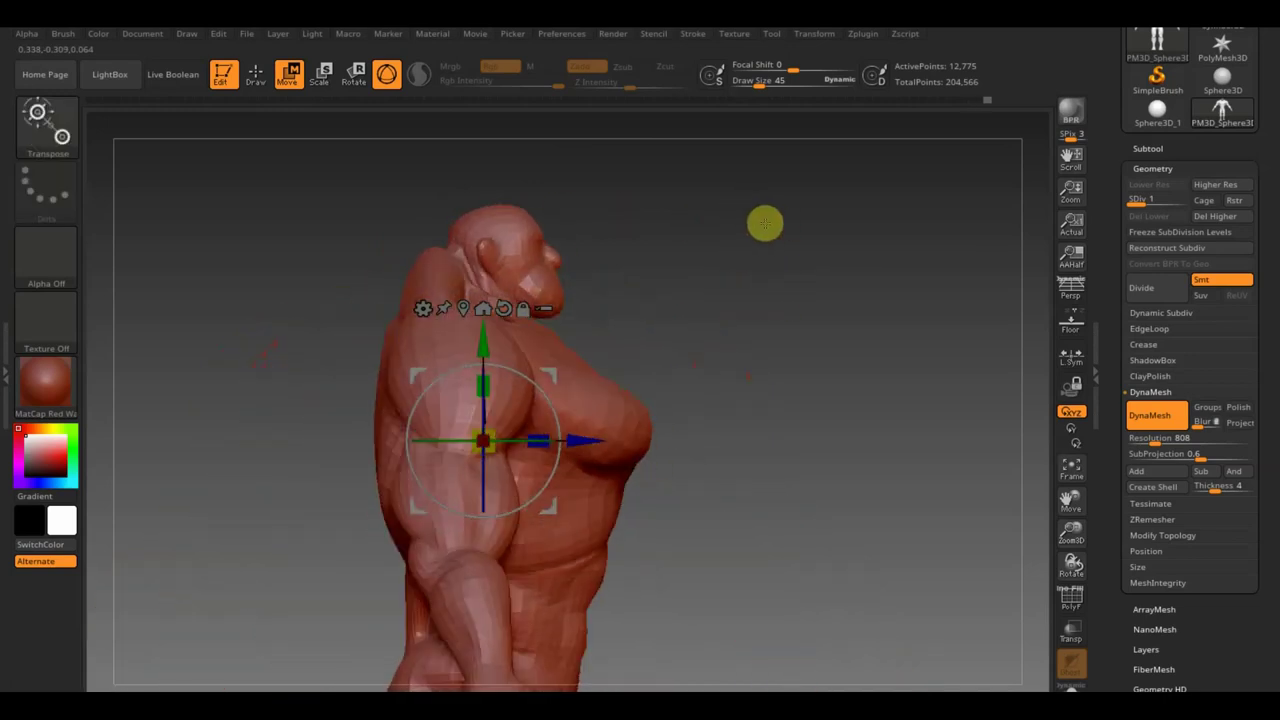
pyautogui.keyDown('ctrl'); pyautogui.click(765, 224); pyautogui.keyUp('ctrl')
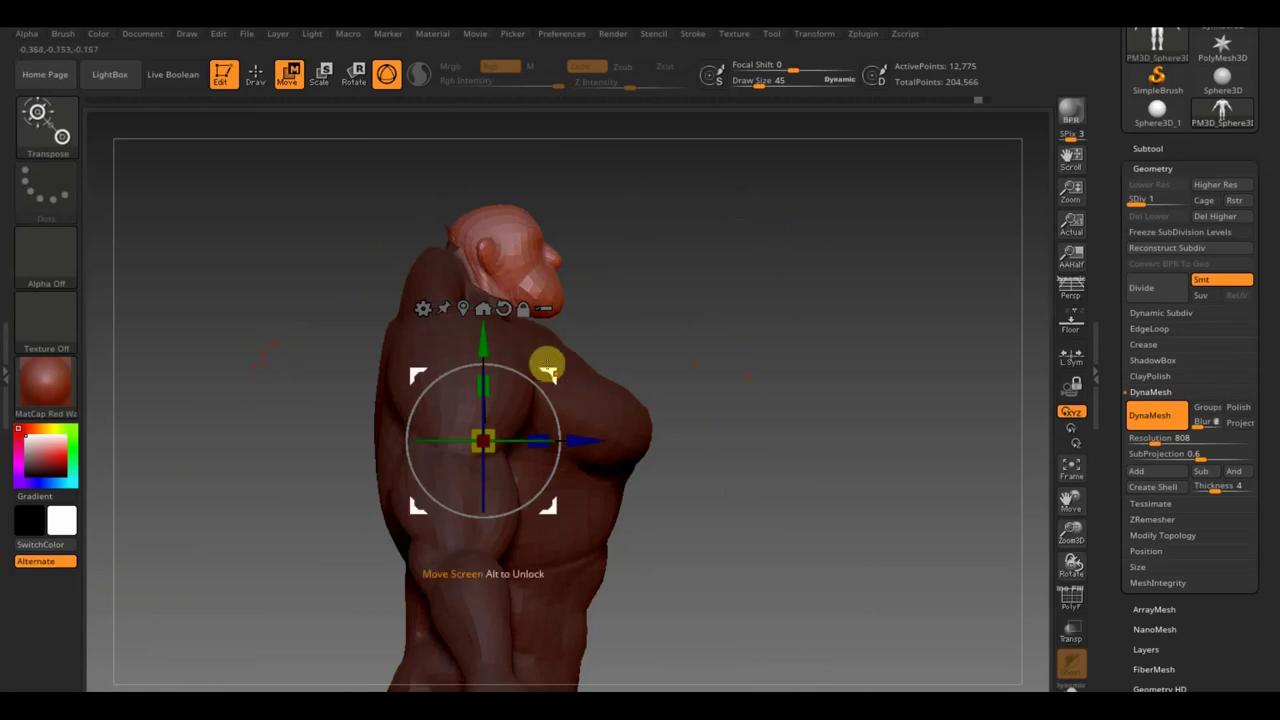
pyautogui.moveTo(525, 381); pyautogui.dragTo(532, 379)
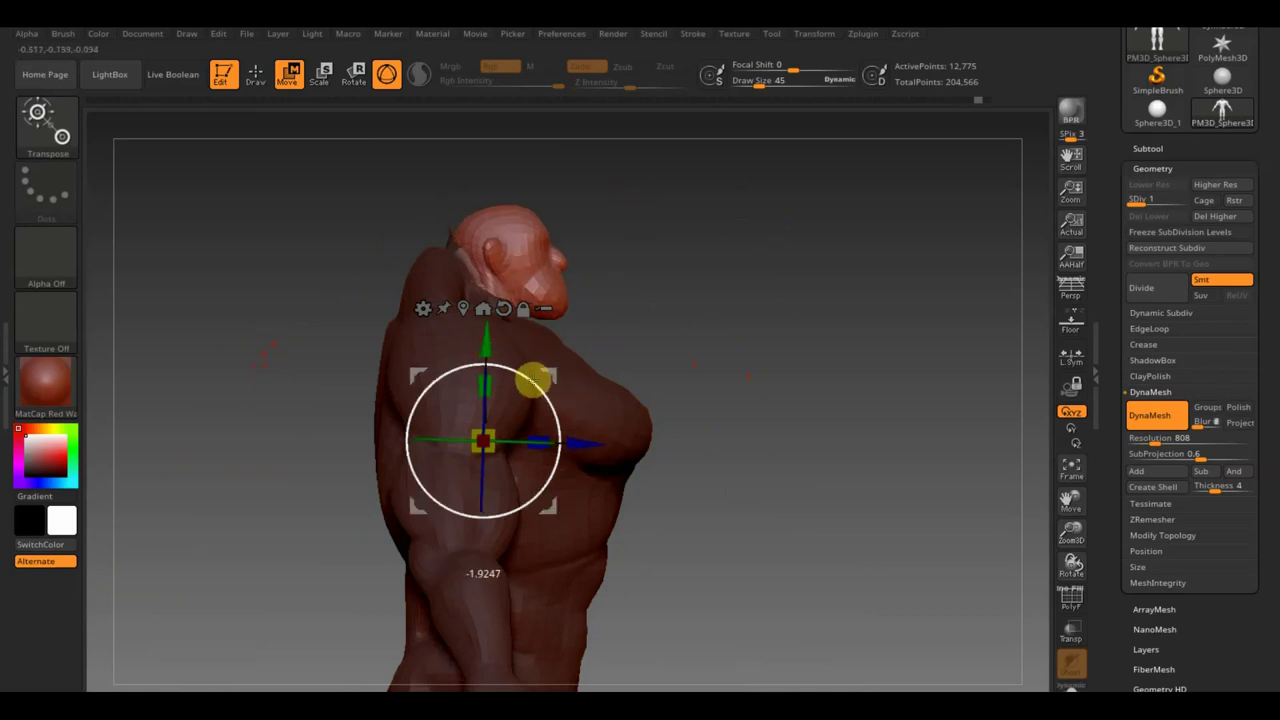
pyautogui.moveTo(490, 340); pyautogui.dragTo(494, 337)
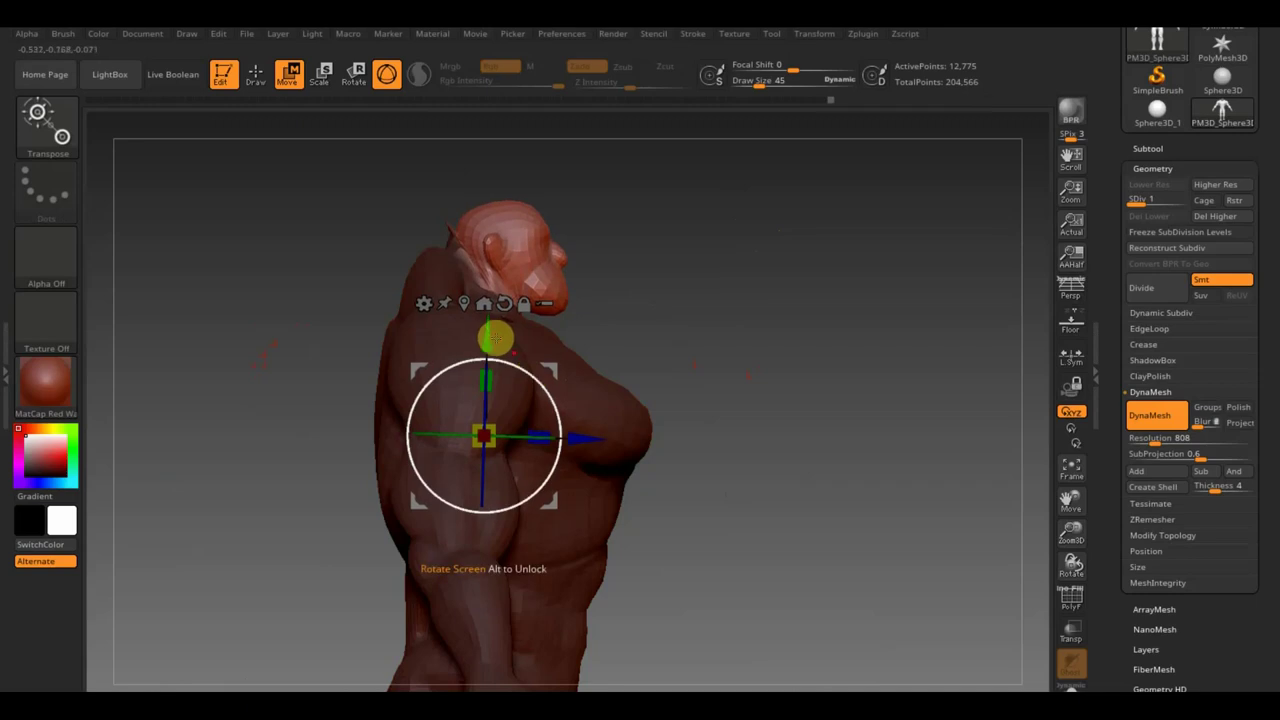
pyautogui.moveTo(588, 444); pyautogui.dragTo(592, 443)
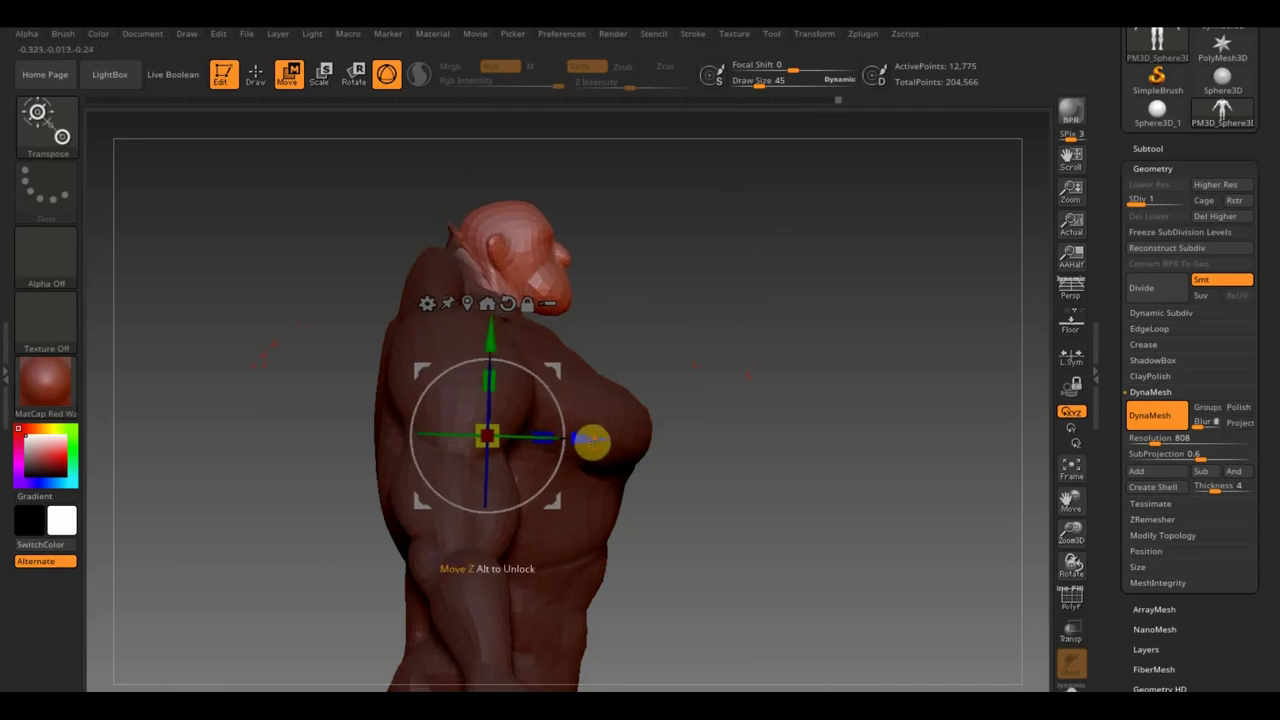
pyautogui.click(255, 73)
pyautogui.keyDown('ctrl'); pyautogui.click(732, 293); pyautogui.keyUp('ctrl')
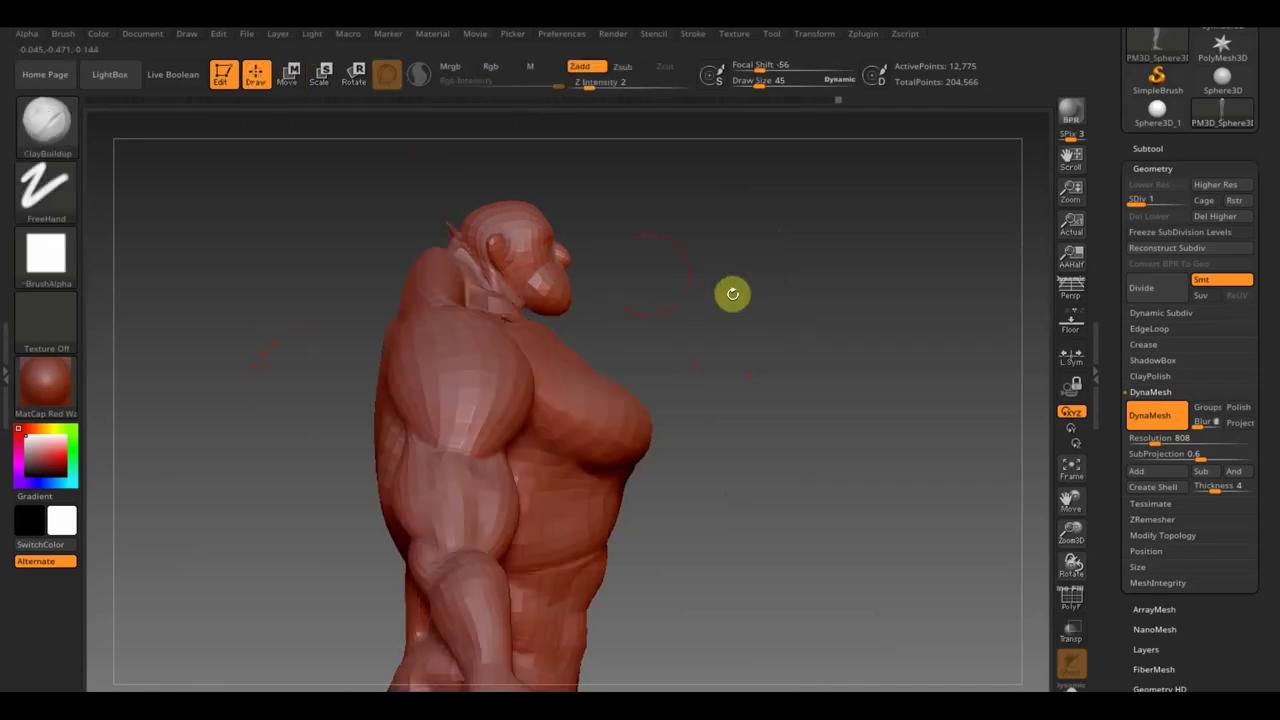
# Smooth along the right shoulder with the Shift Smooth brush.
pyautogui.press('shift')
pyautogui.moveTo(746, 262)
pyautogui.mouseDown()
pyautogui.moveTo(763, 340)
pyautogui.moveTo(811, 317)
pyautogui.mouseUp()
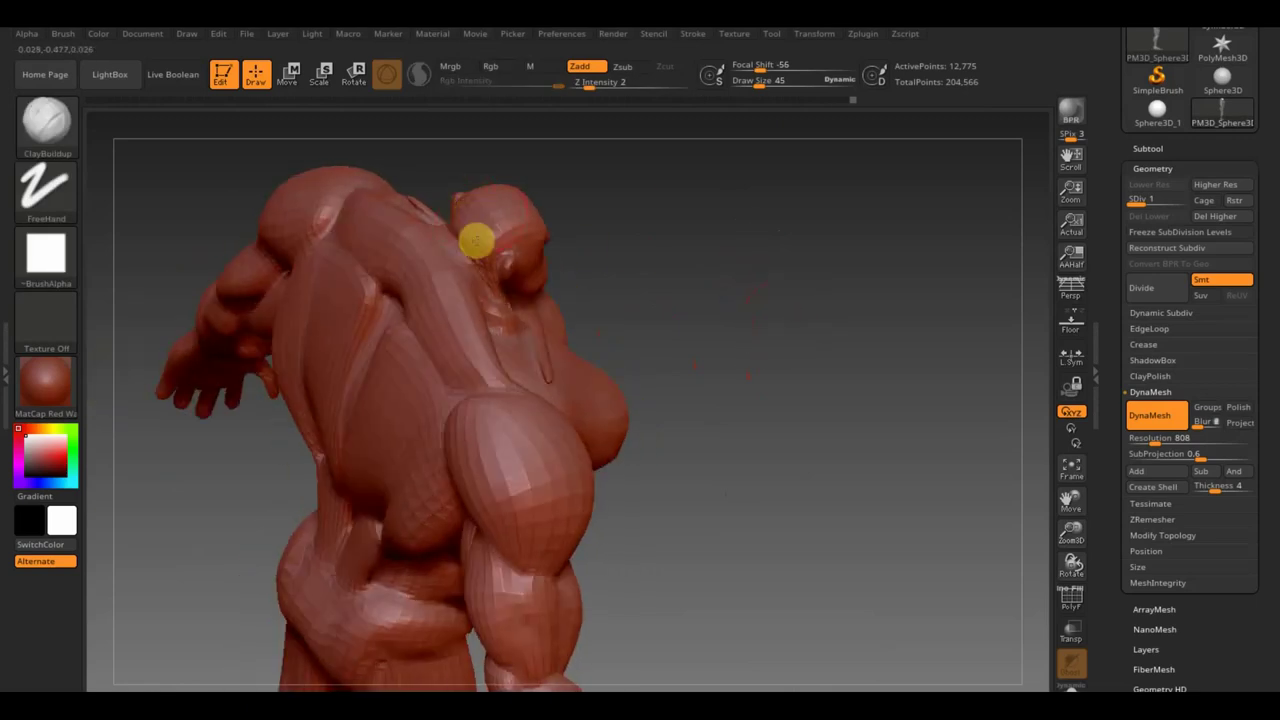
pyautogui.keyDown('shift'); pyautogui.moveTo(560, 205); pyautogui.dragTo(705, 216); pyautogui.keyUp('shift')
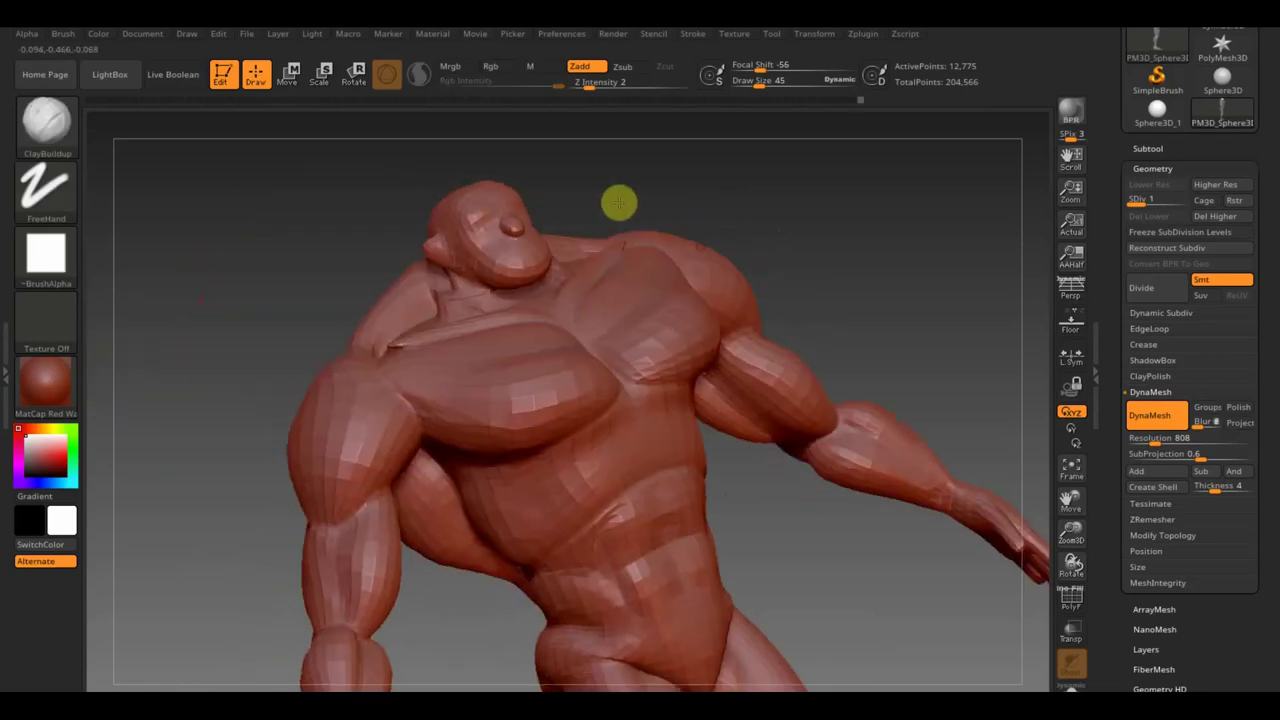
pyautogui.press('shift')
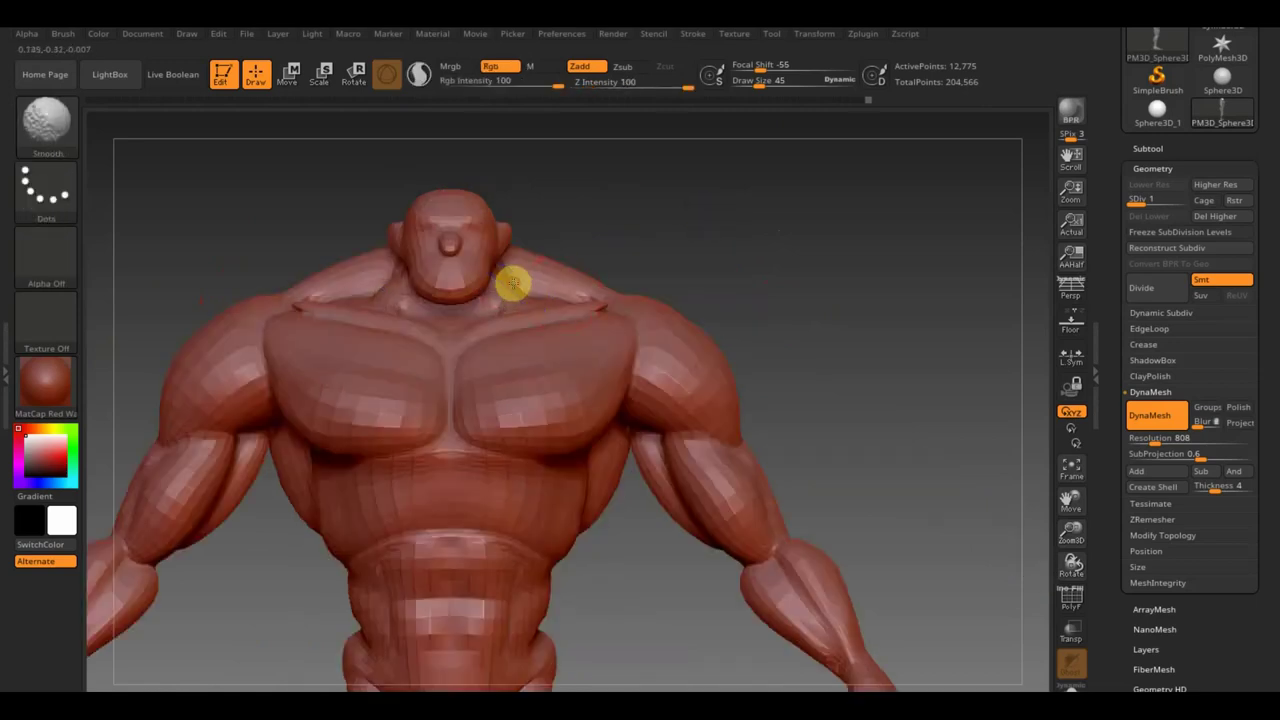
pyautogui.keyDown('shift'); pyautogui.moveTo(510, 285); pyautogui.dragTo(626, 306); pyautogui.keyUp('shift')
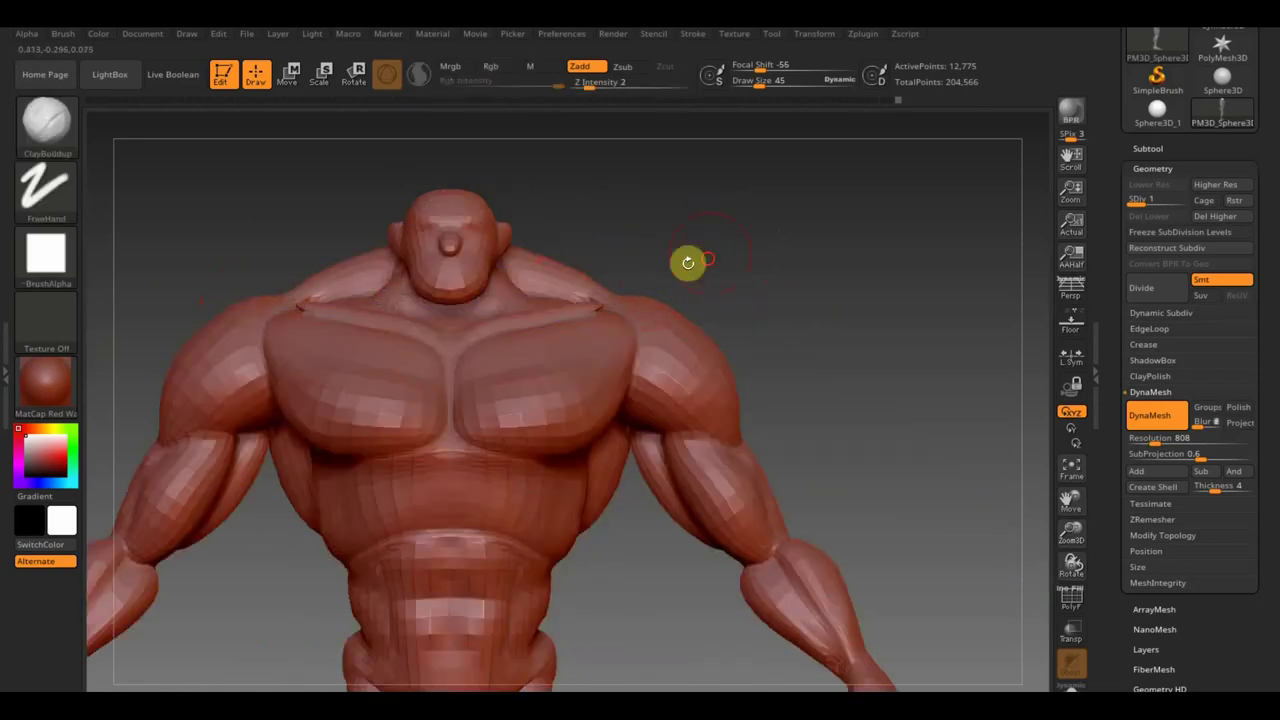
pyautogui.moveTo(686, 263); pyautogui.dragTo(685, 305)
# Reshape the trapezius ridge near the neck and view the full body.
pyautogui.moveTo(587, 312); pyautogui.dragTo(534, 252)
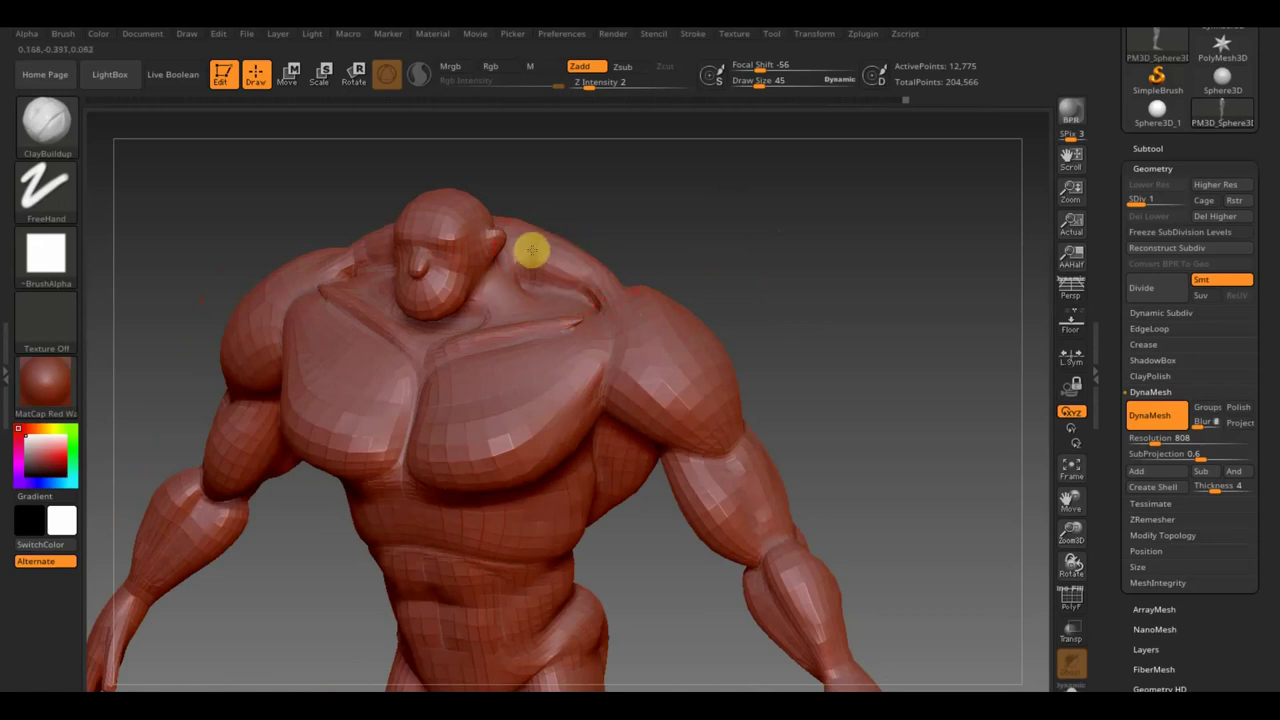
pyautogui.keyDown('shift'); pyautogui.moveTo(671, 240); pyautogui.dragTo(743, 231); pyautogui.keyUp('shift')
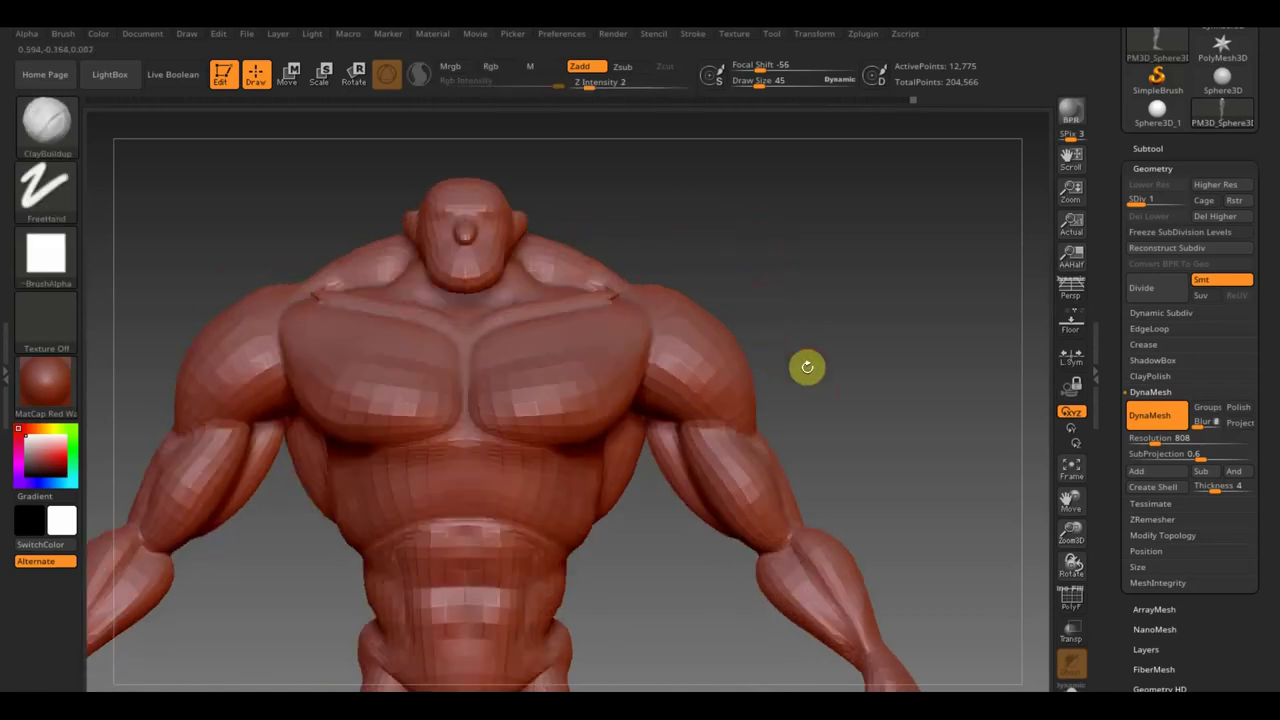
pyautogui.moveTo(646, 572)
pyautogui.keyDown('alt'); pyautogui.mouseDown()
pyautogui.moveTo(645, 416)
pyautogui.moveTo(677, 431)
pyautogui.moveTo(674, 466)
pyautogui.moveTo(779, 487)
pyautogui.mouseUp(); pyautogui.keyUp('alt')
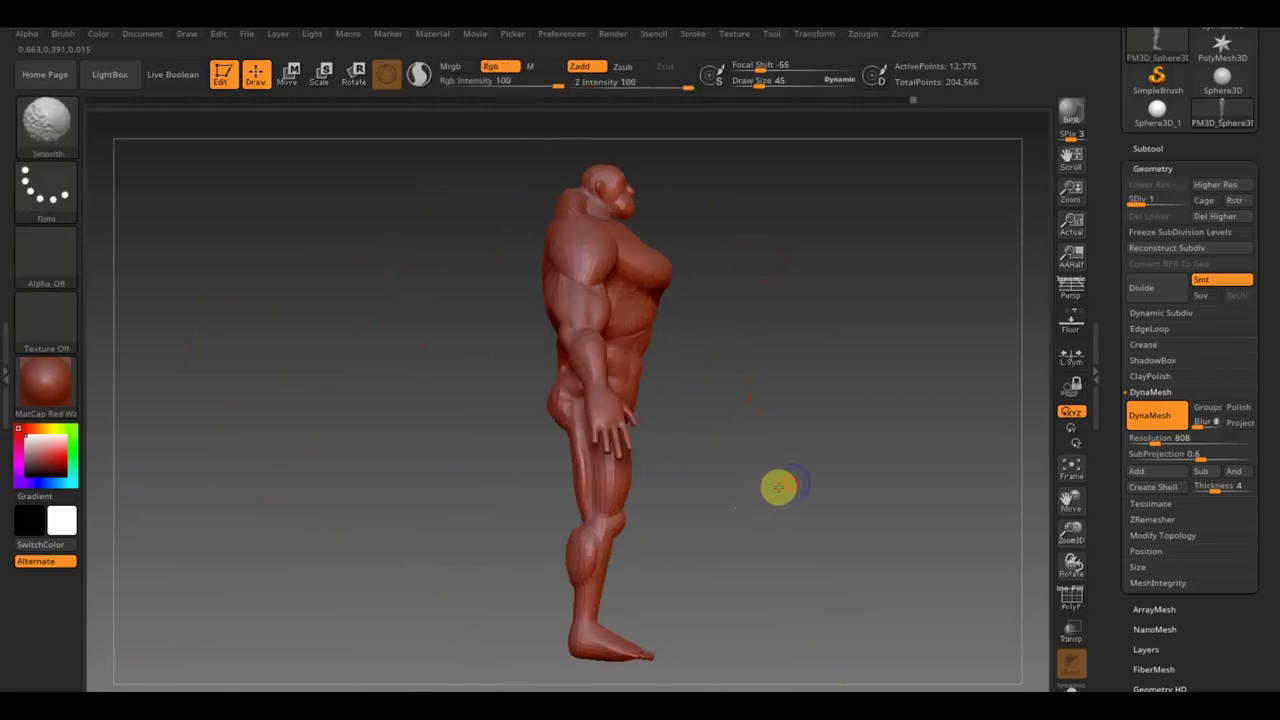
# Switch to the Move Topological brush at draw size 166 and turn the brute to its back and sides.
pyautogui.click(50, 132)
pyautogui.click(328, 148)
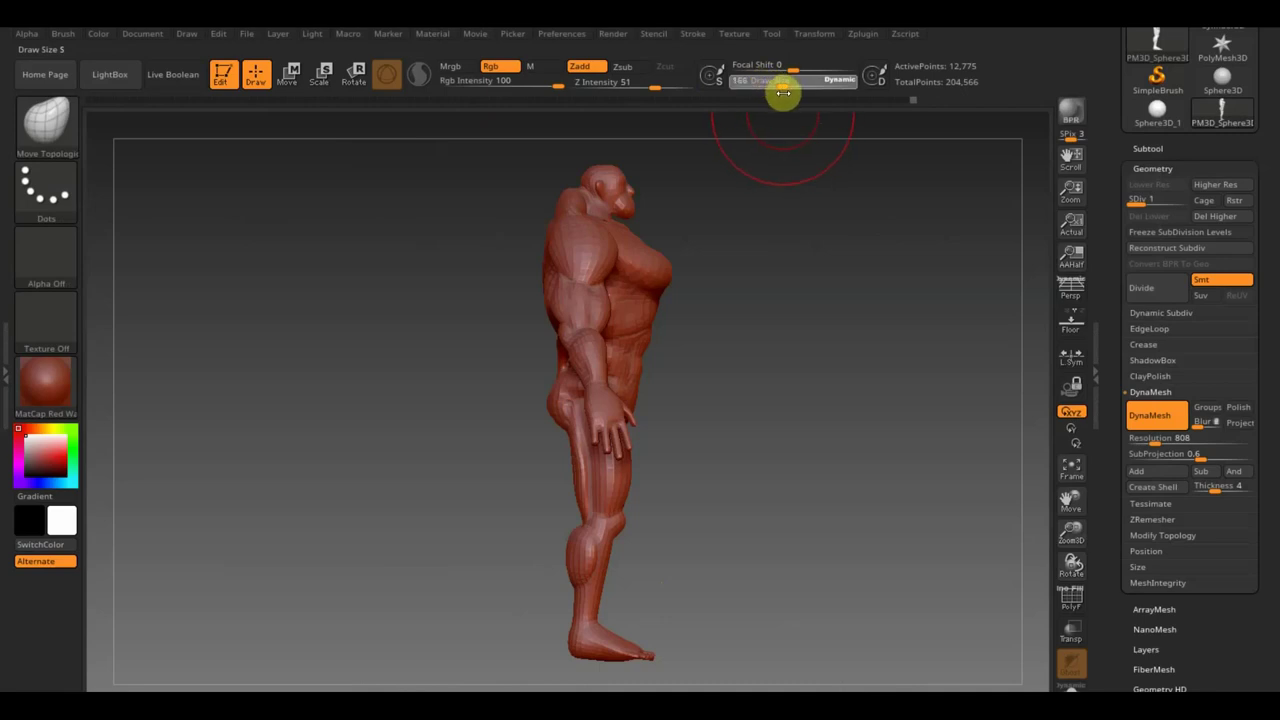
pyautogui.moveTo(541, 244)
pyautogui.mouseDown()
pyautogui.moveTo(774, 303)
pyautogui.moveTo(654, 269)
pyautogui.mouseUp()
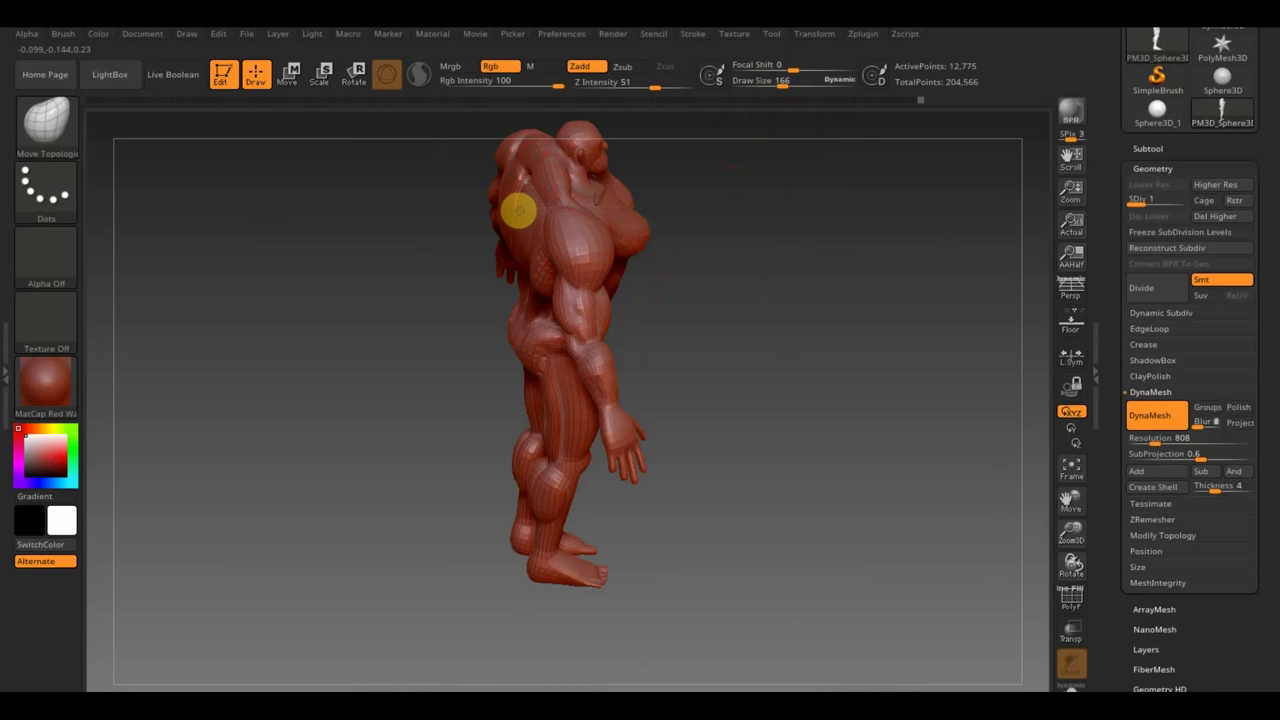
pyautogui.moveTo(523, 180)
pyautogui.mouseDown()
pyautogui.moveTo(789, 240)
pyautogui.moveTo(791, 180)
pyautogui.mouseUp()
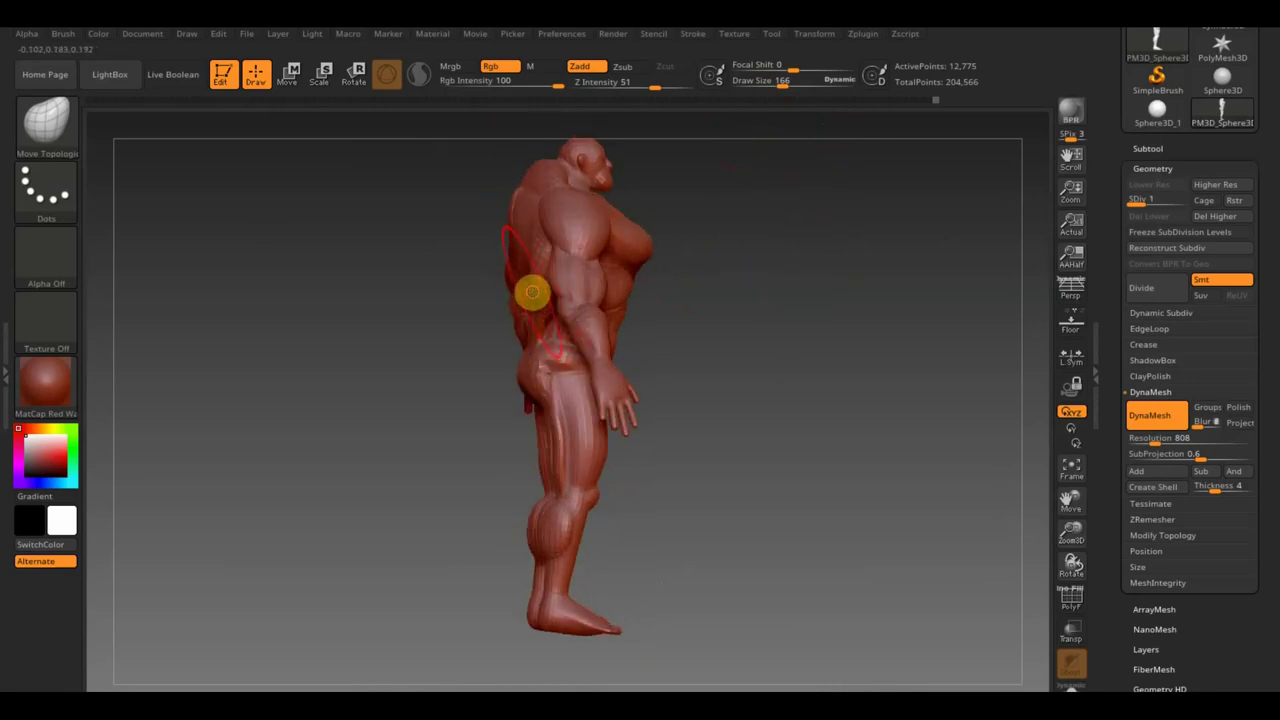
pyautogui.moveTo(646, 331)
pyautogui.mouseDown()
pyautogui.moveTo(671, 331)
pyautogui.moveTo(620, 329)
pyautogui.mouseUp()
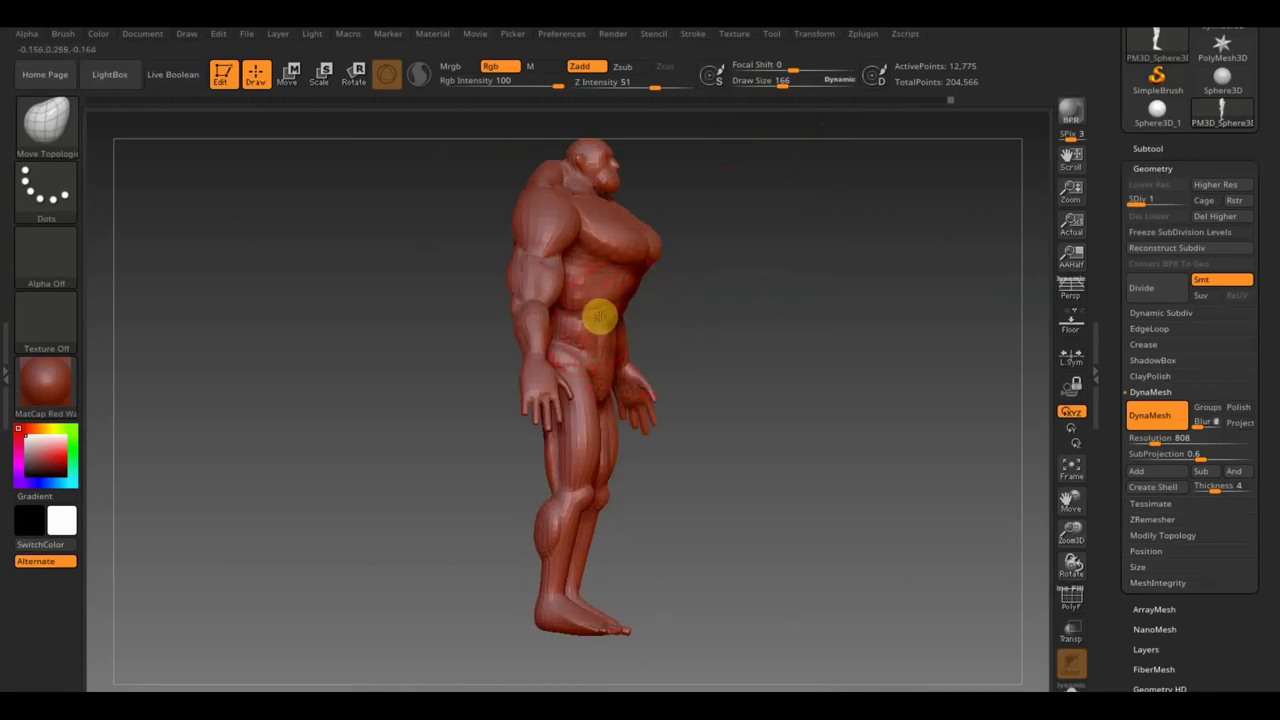
pyautogui.moveTo(666, 300); pyautogui.dragTo(686, 300)
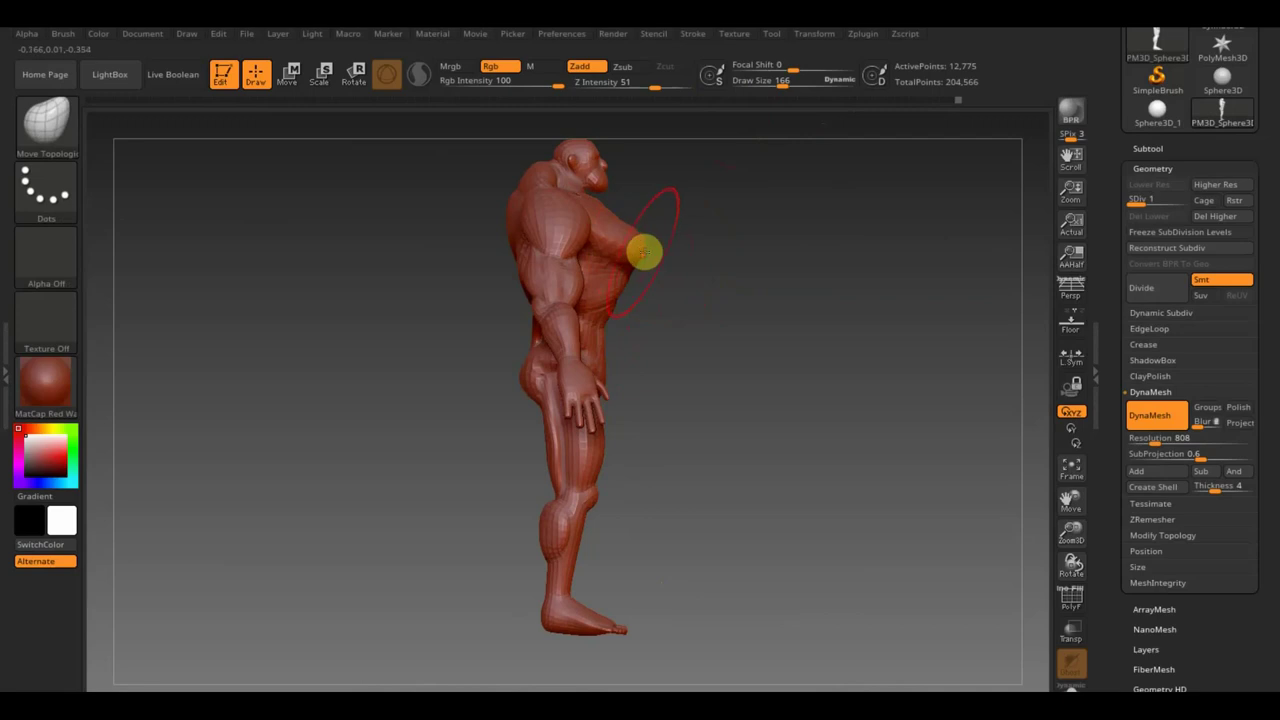
# Adjust the body's proportions while rotating through front, side, back and three-quarter views.
pyautogui.moveTo(620, 279)
pyautogui.mouseDown()
pyautogui.moveTo(700, 286)
pyautogui.moveTo(654, 286)
pyautogui.moveTo(697, 271)
pyautogui.moveTo(703, 203)
pyautogui.mouseUp()
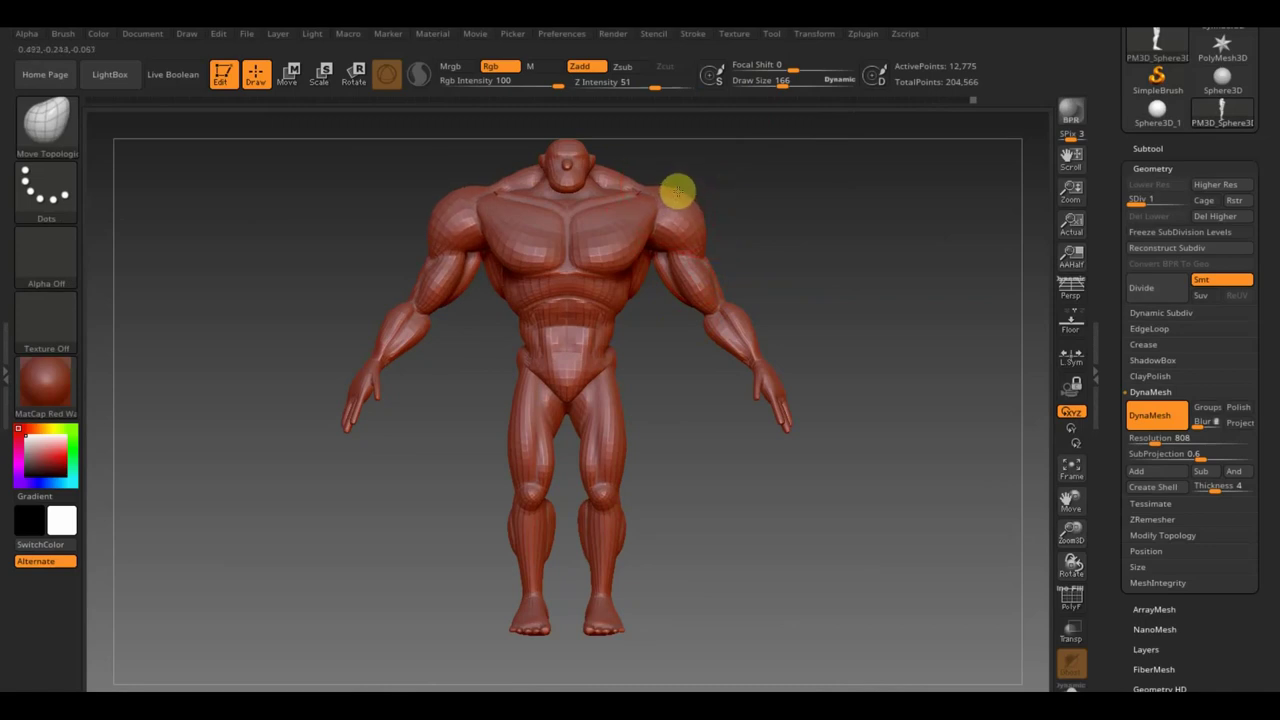
pyautogui.moveTo(705, 233)
pyautogui.mouseDown()
pyautogui.moveTo(797, 229)
pyautogui.moveTo(780, 231)
pyautogui.moveTo(846, 317)
pyautogui.moveTo(913, 287)
pyautogui.mouseUp()
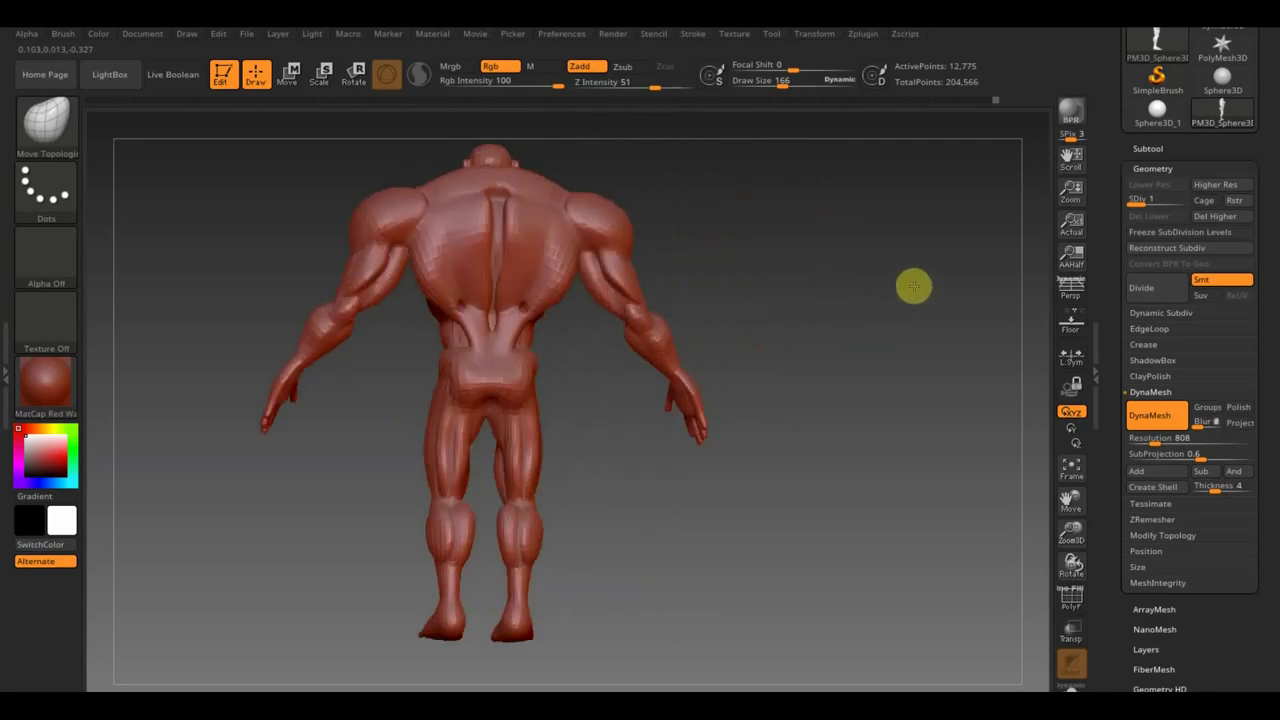
pyautogui.moveTo(723, 332); pyautogui.dragTo(811, 323)
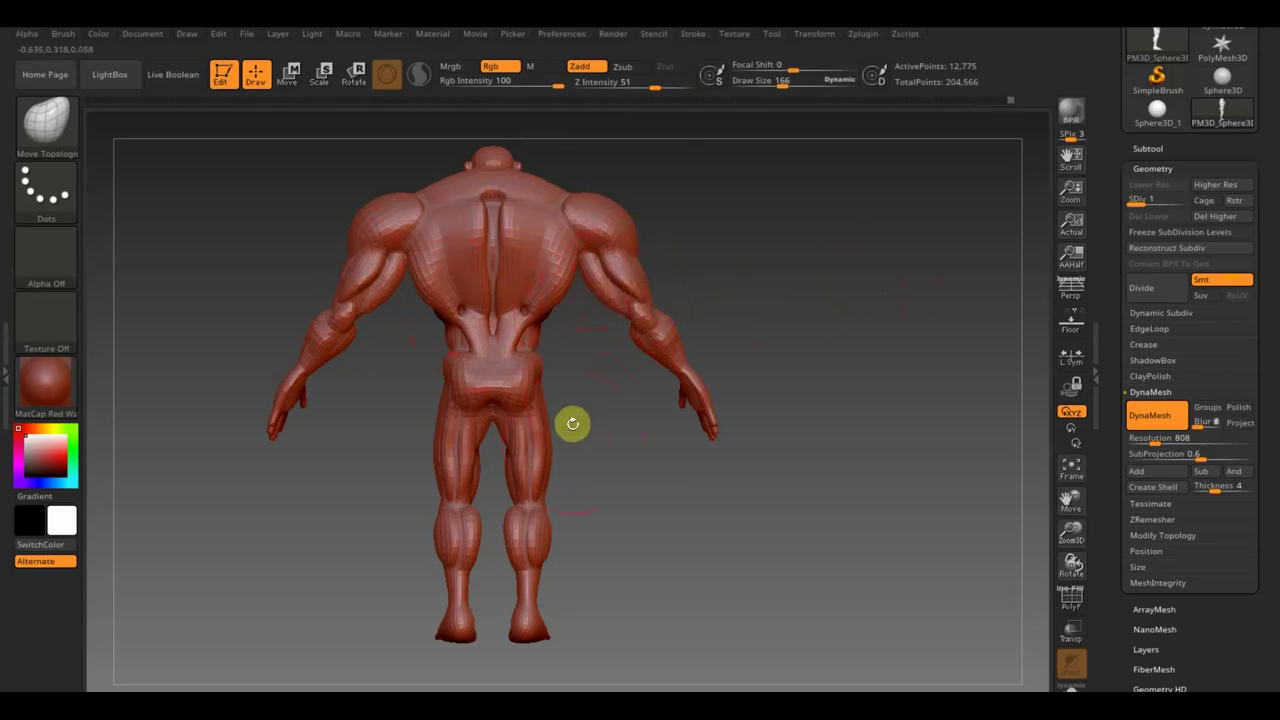
pyautogui.moveTo(951, 366); pyautogui.dragTo(766, 363)
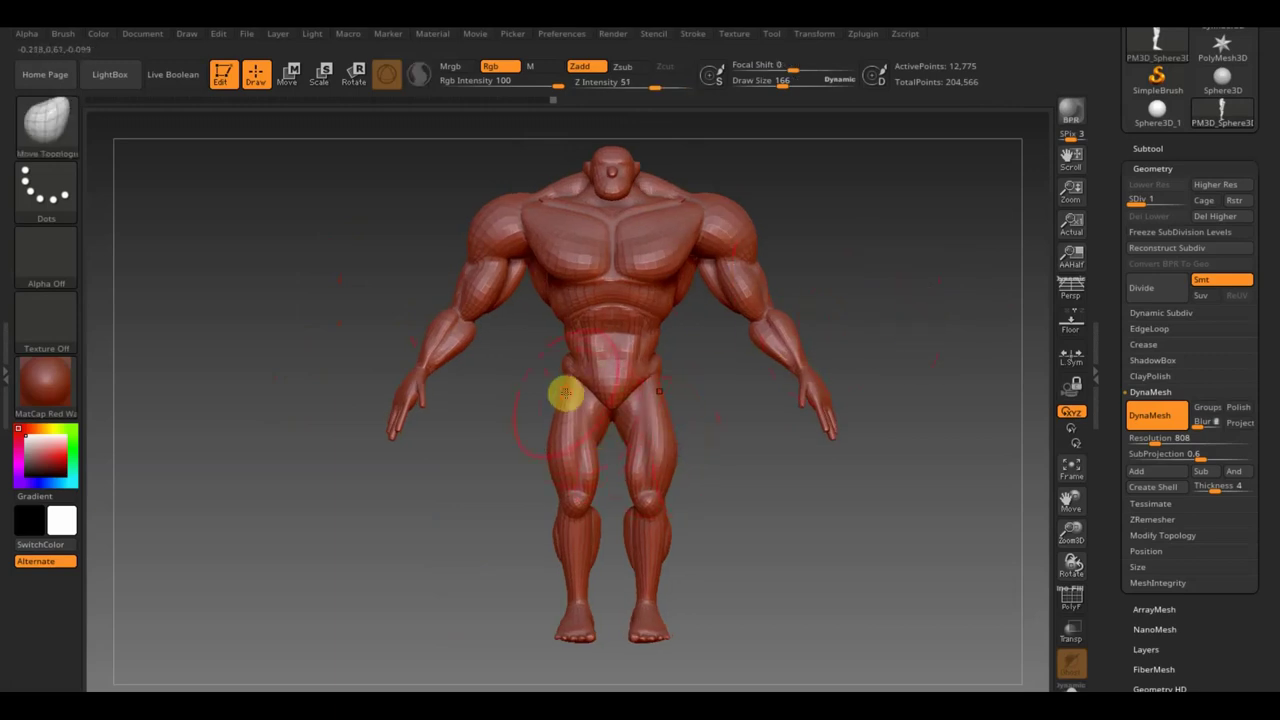
pyautogui.moveTo(777, 366)
pyautogui.mouseDown()
pyautogui.moveTo(831, 317)
pyautogui.moveTo(697, 293)
pyautogui.mouseUp()
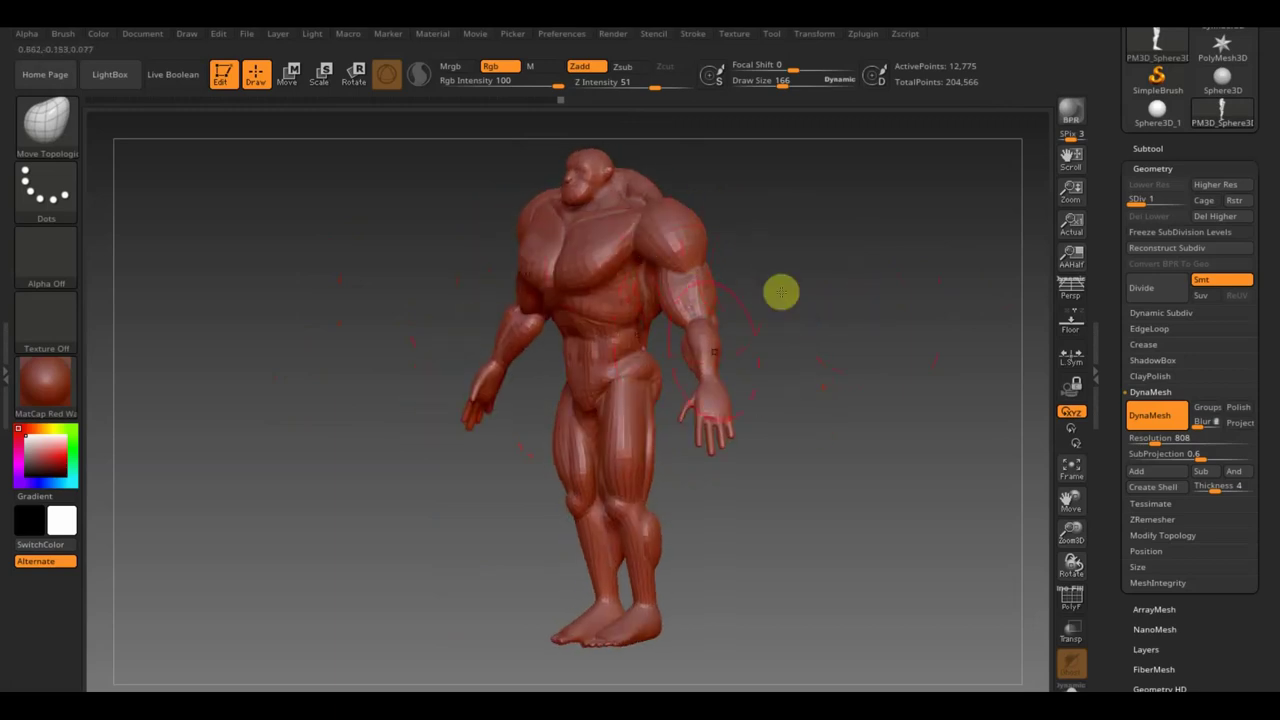
pyautogui.moveTo(823, 340); pyautogui.dragTo(772, 350)
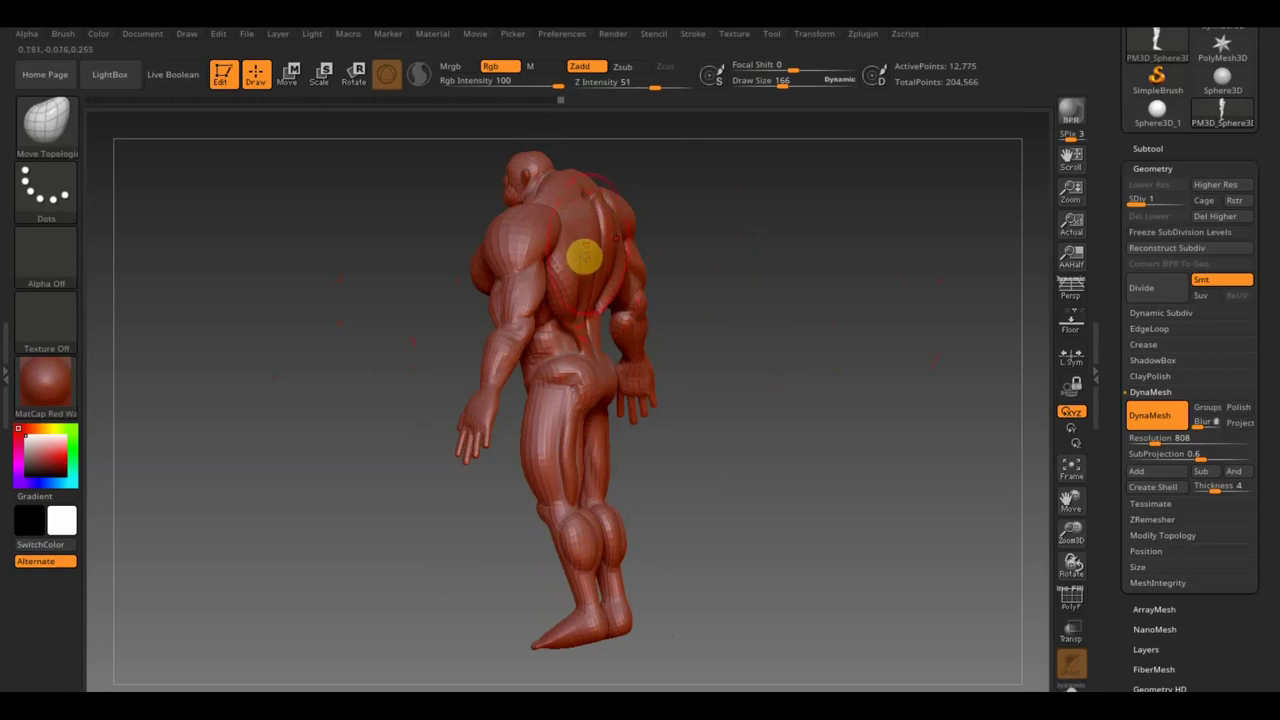
# From a straight back view, switch back to the ClayBuildup brush.
pyautogui.moveTo(803, 274)
pyautogui.keyDown('shift'); pyautogui.mouseDown()
pyautogui.moveTo(777, 286)
pyautogui.moveTo(921, 253)
pyautogui.mouseUp(); pyautogui.keyUp('shift')
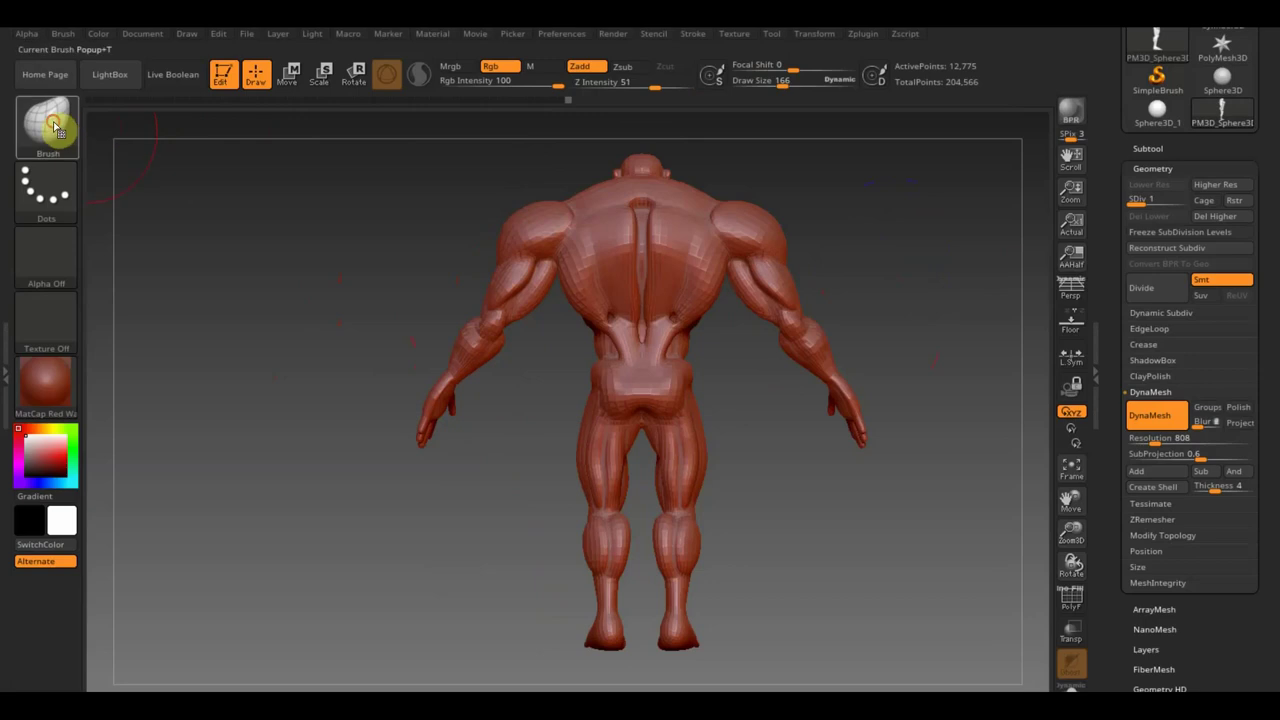
pyautogui.click(48, 124)
pyautogui.click(199, 148)
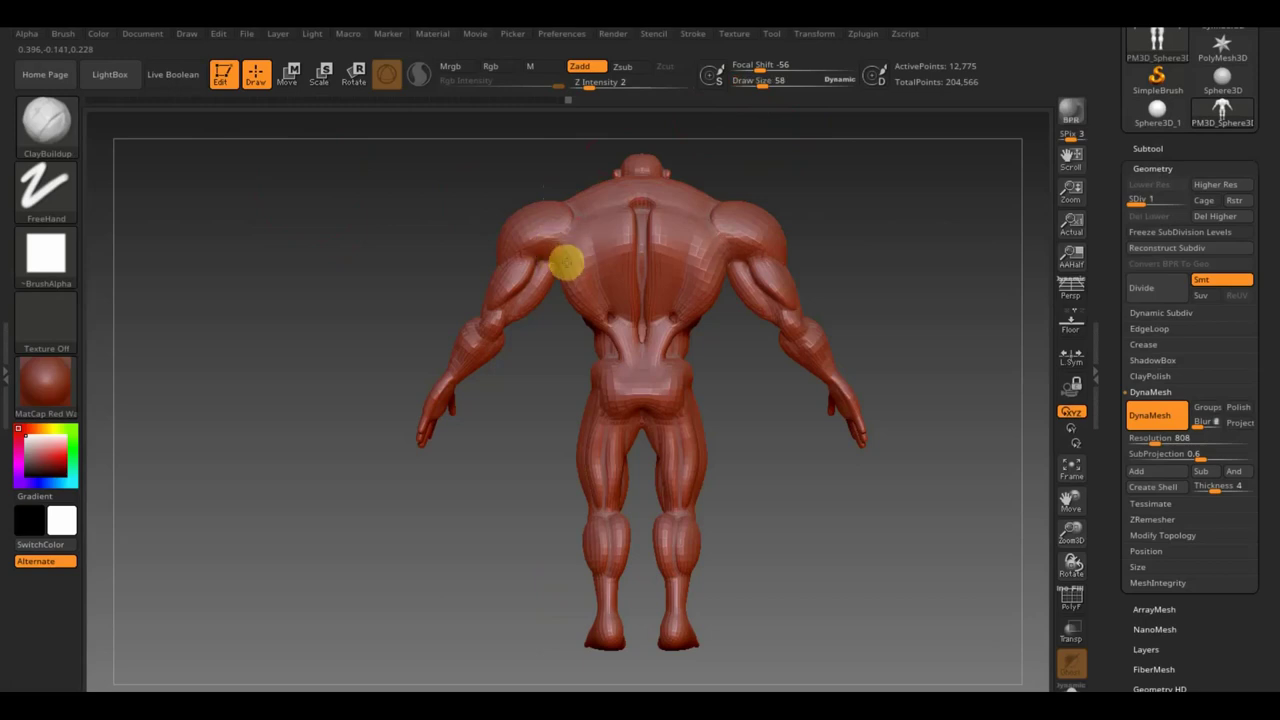
pyautogui.moveTo(571, 228)
pyautogui.mouseDown()
pyautogui.moveTo(619, 203)
pyautogui.moveTo(596, 240)
pyautogui.moveTo(628, 248)
pyautogui.moveTo(635, 233)
pyautogui.mouseUp()
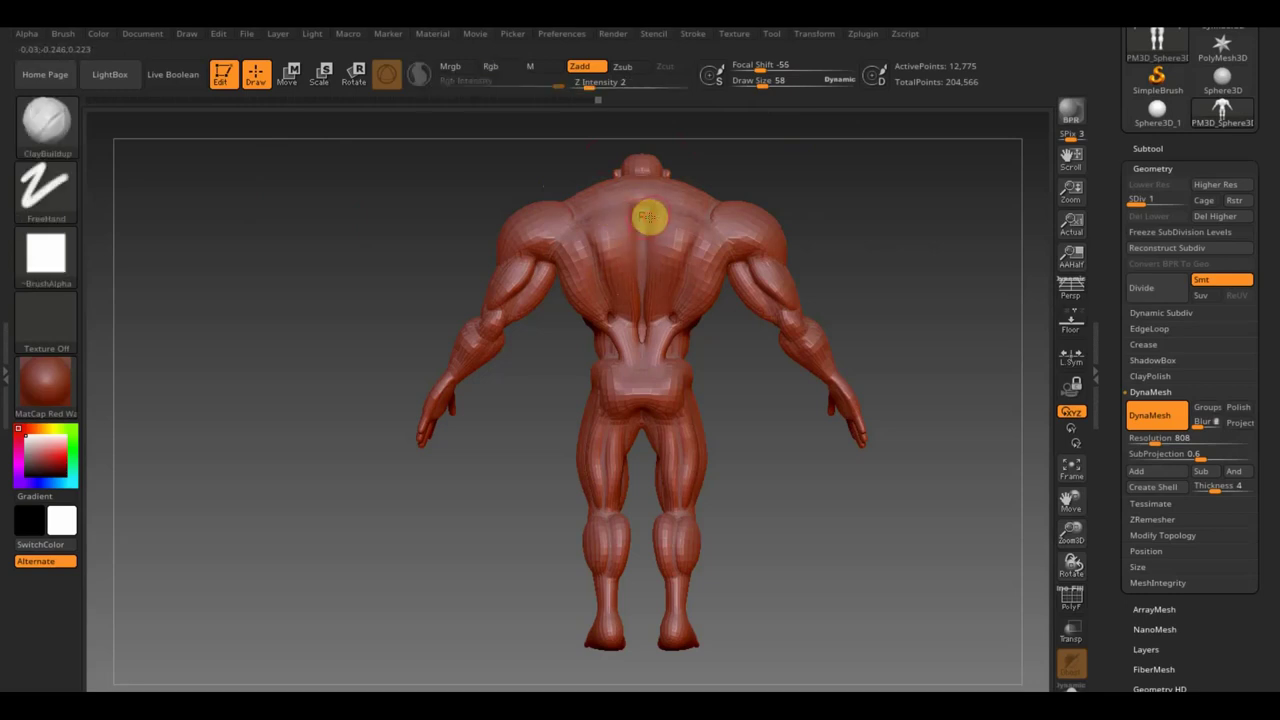
# Build clay down the upper spine and across the lower back, then rotate to inspect.
pyautogui.moveTo(656, 226)
pyautogui.mouseDown()
pyautogui.moveTo(661, 346)
pyautogui.moveTo(669, 317)
pyautogui.mouseUp()
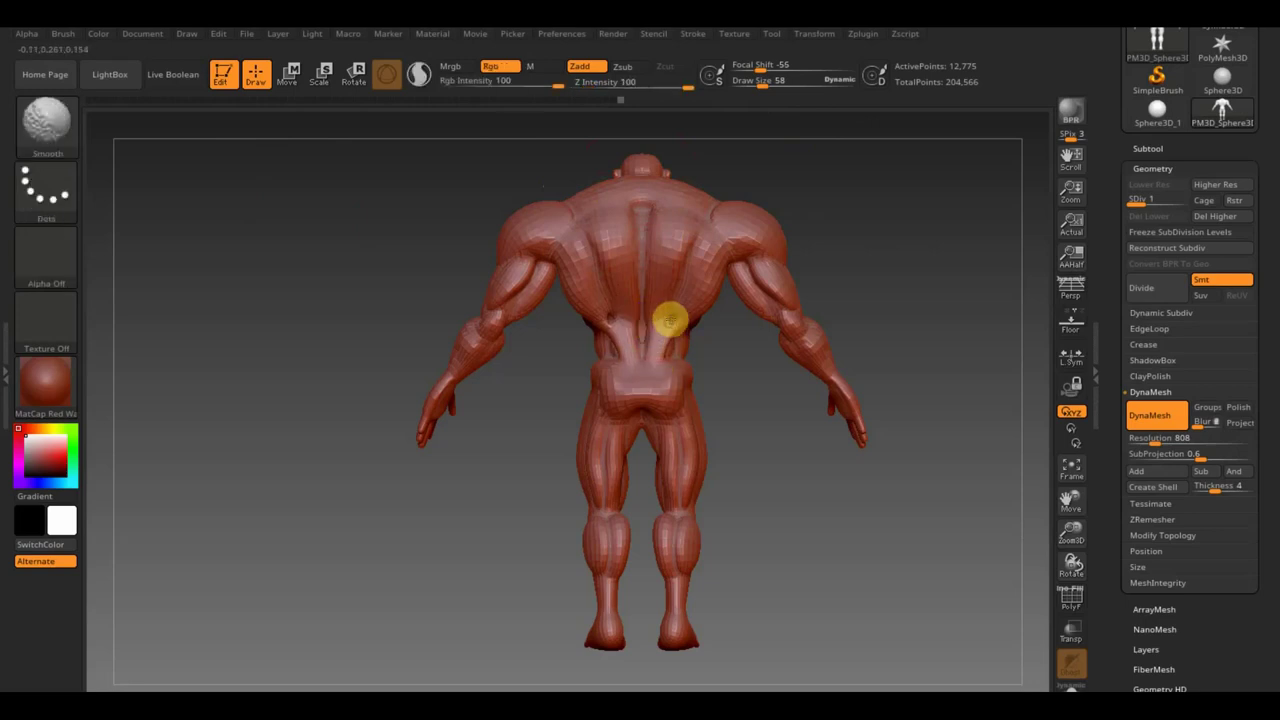
pyautogui.moveTo(723, 357)
pyautogui.mouseDown()
pyautogui.moveTo(725, 341)
pyautogui.moveTo(676, 339)
pyautogui.mouseUp()
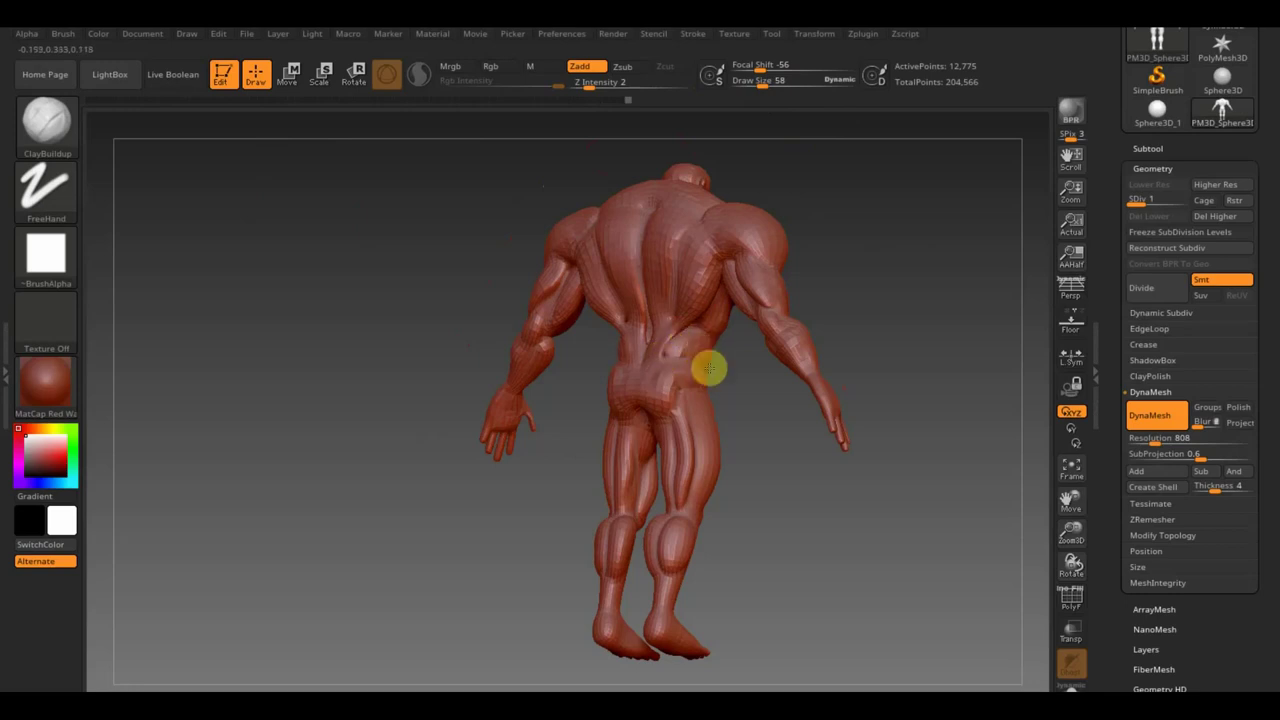
pyautogui.keyDown('shift'); pyautogui.moveTo(697, 357); pyautogui.dragTo(803, 391); pyautogui.keyUp('shift')
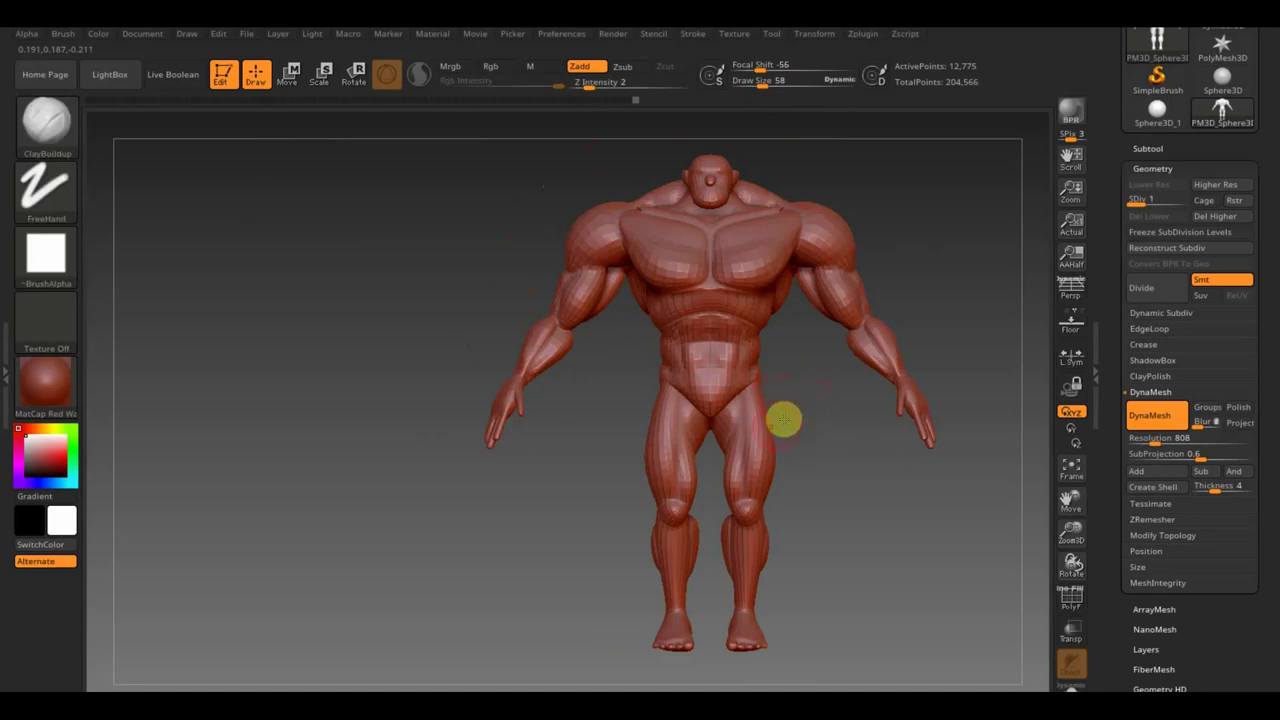
pyautogui.moveTo(783, 449); pyautogui.dragTo(777, 463)
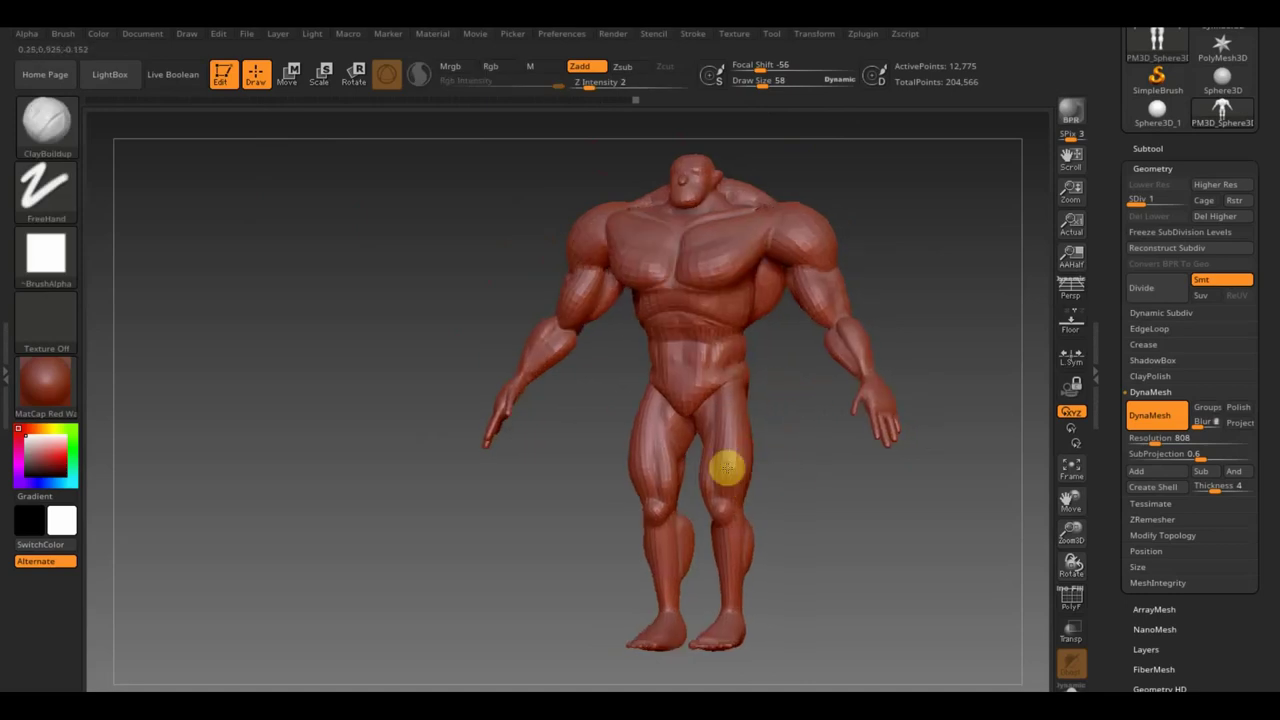
pyautogui.moveTo(774, 419)
pyautogui.mouseDown()
pyautogui.moveTo(808, 431)
pyautogui.moveTo(923, 294)
pyautogui.moveTo(803, 443)
pyautogui.moveTo(711, 458)
pyautogui.moveTo(837, 380)
pyautogui.moveTo(869, 431)
pyautogui.moveTo(763, 434)
pyautogui.mouseUp()
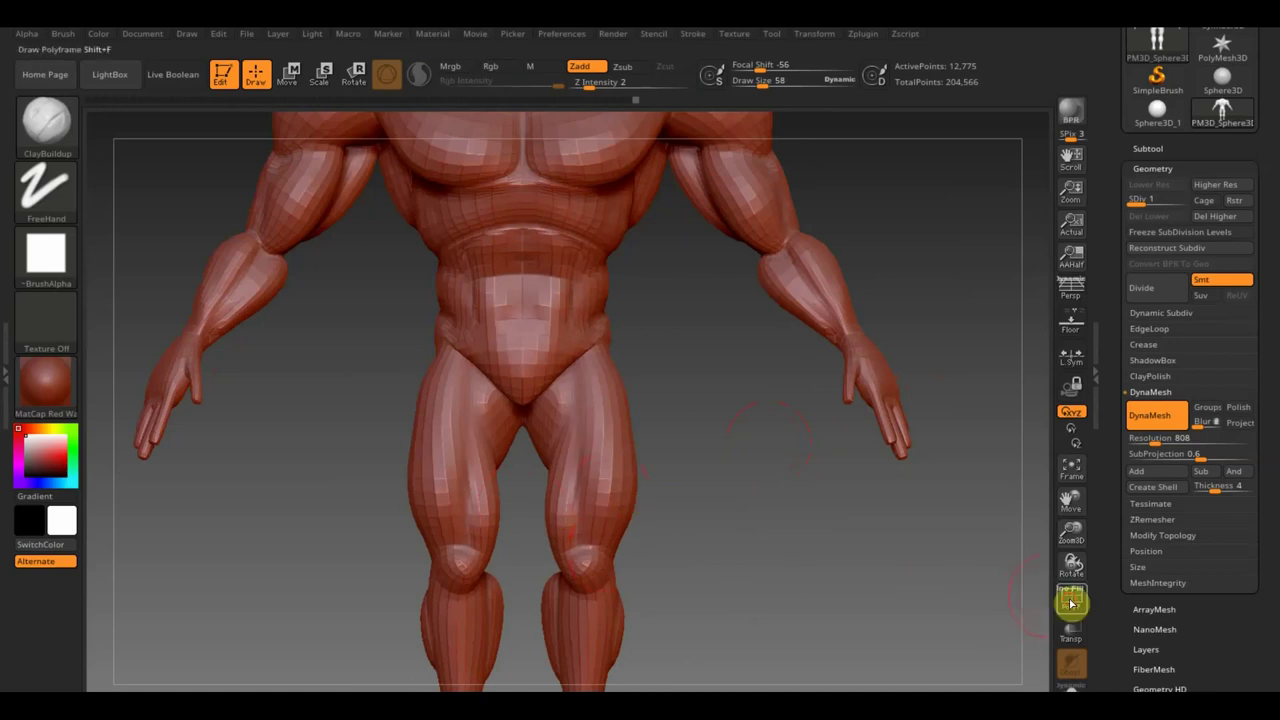
pyautogui.click(1071, 601)
pyautogui.moveTo(746, 434); pyautogui.dragTo(783, 666)
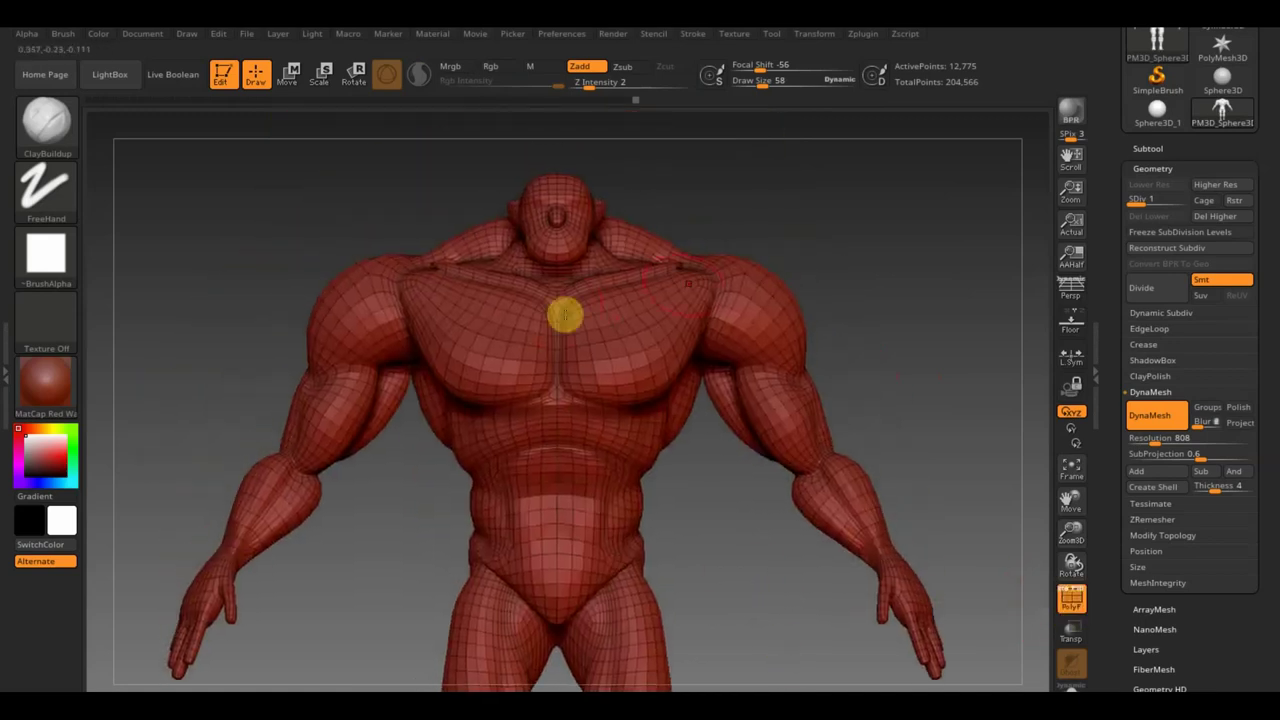
pyautogui.click(1071, 601)
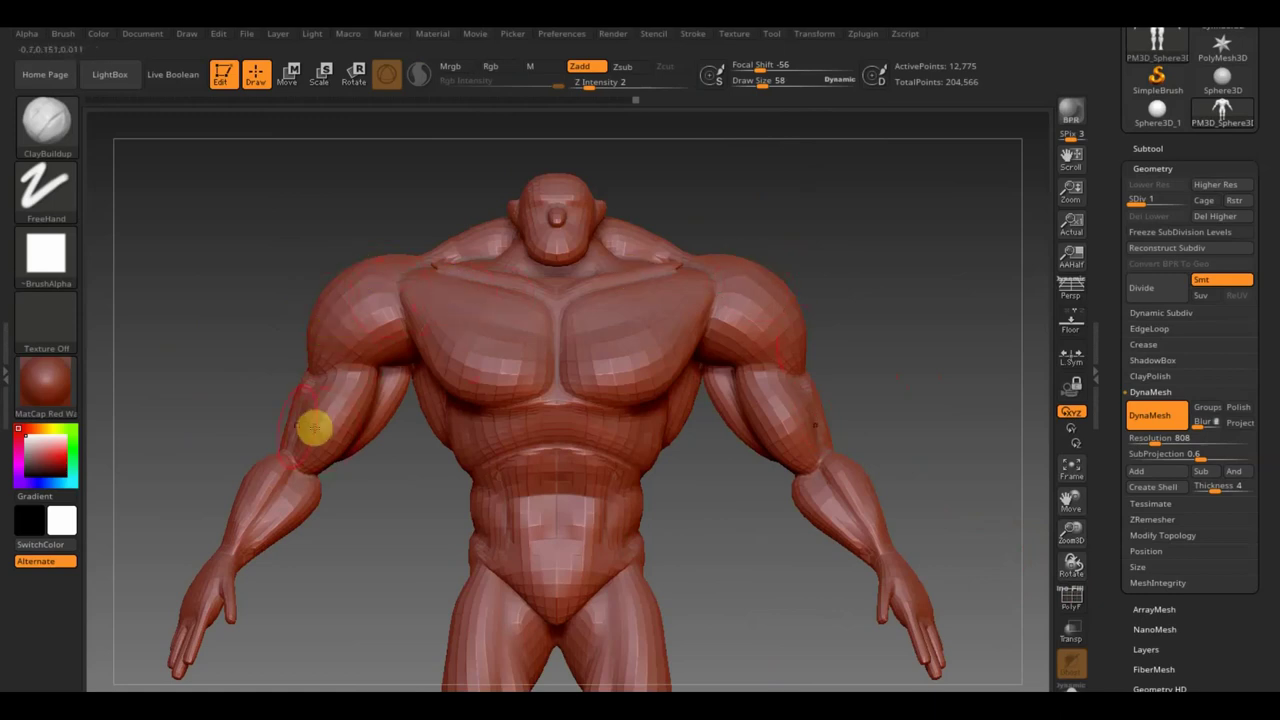
pyautogui.moveTo(317, 574)
pyautogui.mouseDown()
pyautogui.moveTo(295, 365)
pyautogui.moveTo(299, 400)
pyautogui.mouseUp()
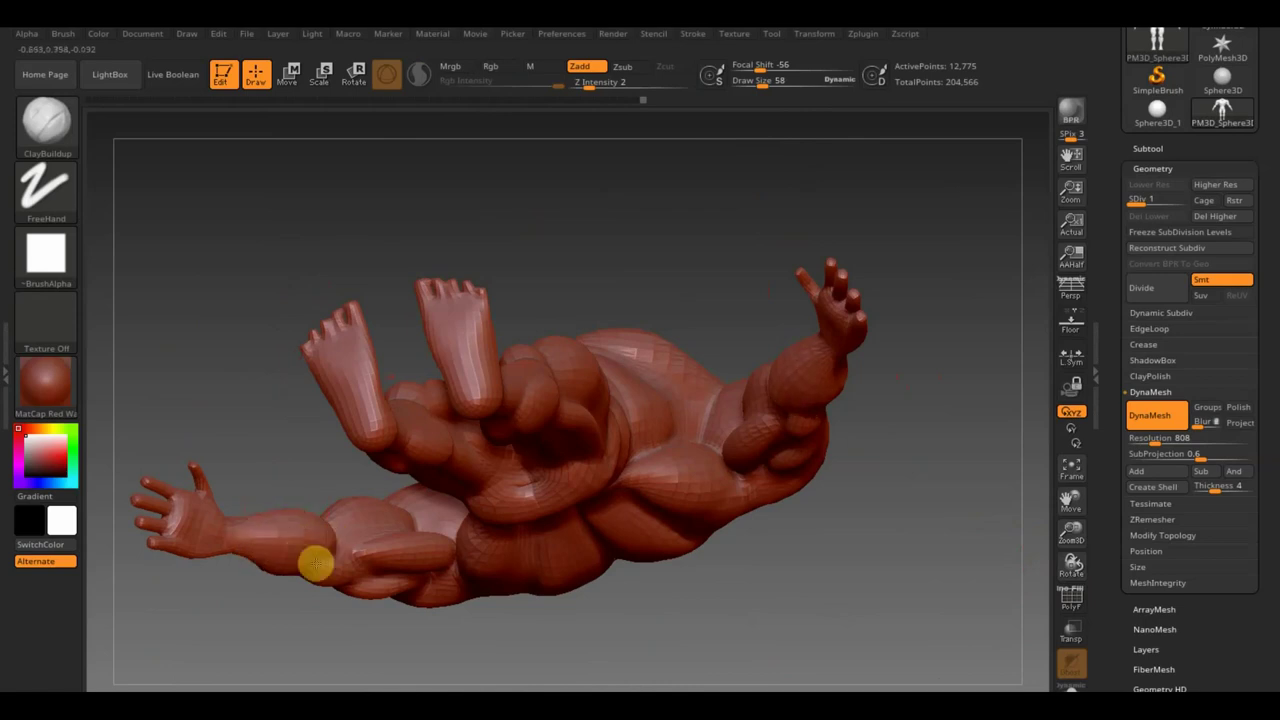
pyautogui.moveTo(323, 555)
pyautogui.mouseDown()
pyautogui.moveTo(271, 440)
pyautogui.moveTo(286, 380)
pyautogui.moveTo(320, 389)
pyautogui.mouseUp()
pyautogui.moveTo(729, 334)
pyautogui.mouseDown()
pyautogui.moveTo(743, 580)
pyautogui.moveTo(774, 486)
pyautogui.mouseUp()
pyautogui.moveTo(758, 565)
pyautogui.mouseDown()
pyautogui.moveTo(754, 523)
pyautogui.moveTo(790, 488)
pyautogui.mouseUp()
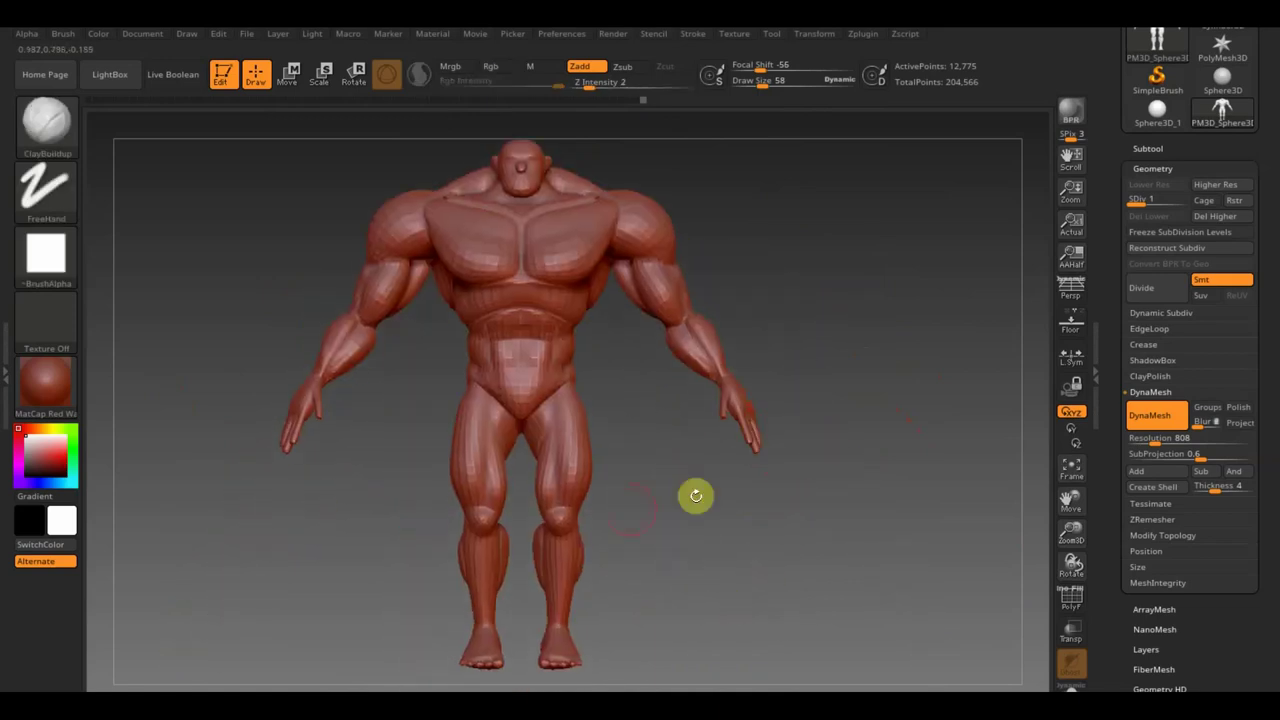
pyautogui.moveTo(557, 571)
pyautogui.mouseDown()
pyautogui.moveTo(609, 557)
pyautogui.moveTo(489, 548)
pyautogui.moveTo(611, 569)
pyautogui.moveTo(577, 557)
pyautogui.moveTo(454, 569)
pyautogui.mouseUp()
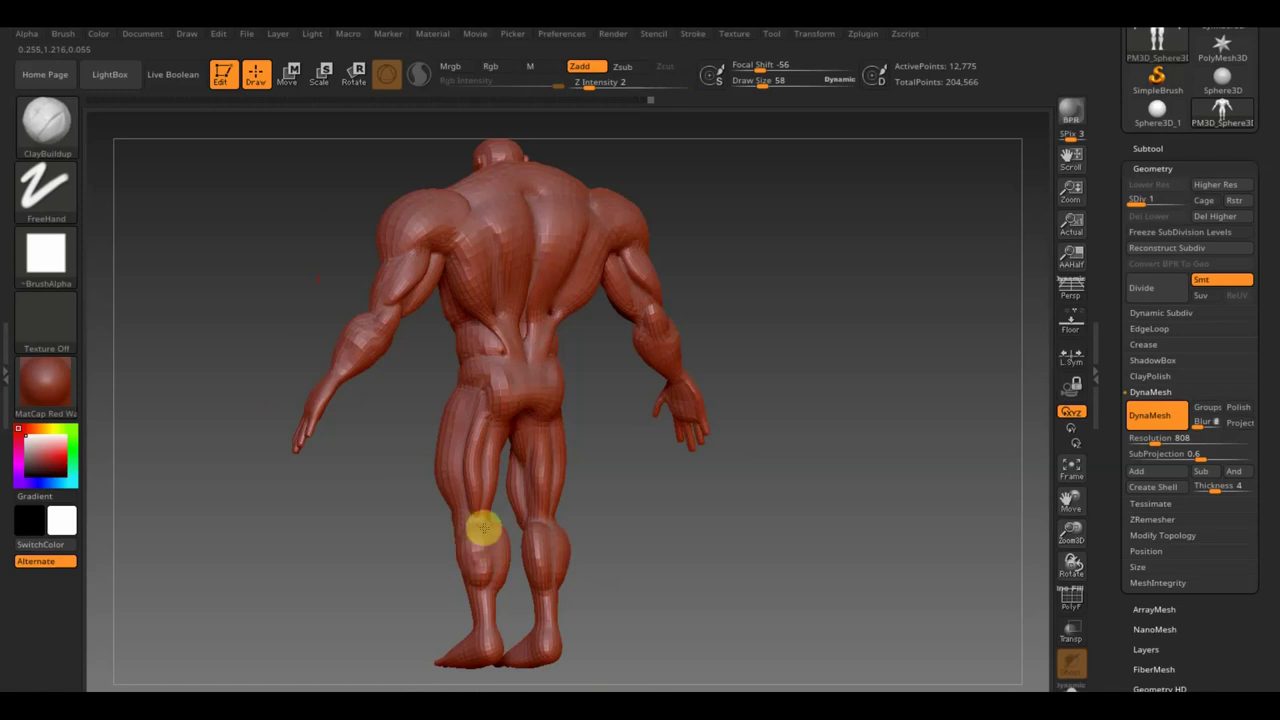
# Lightly smooth the middle of the torso from a three-quarter front view.
pyautogui.moveTo(708, 537); pyautogui.dragTo(571, 552)
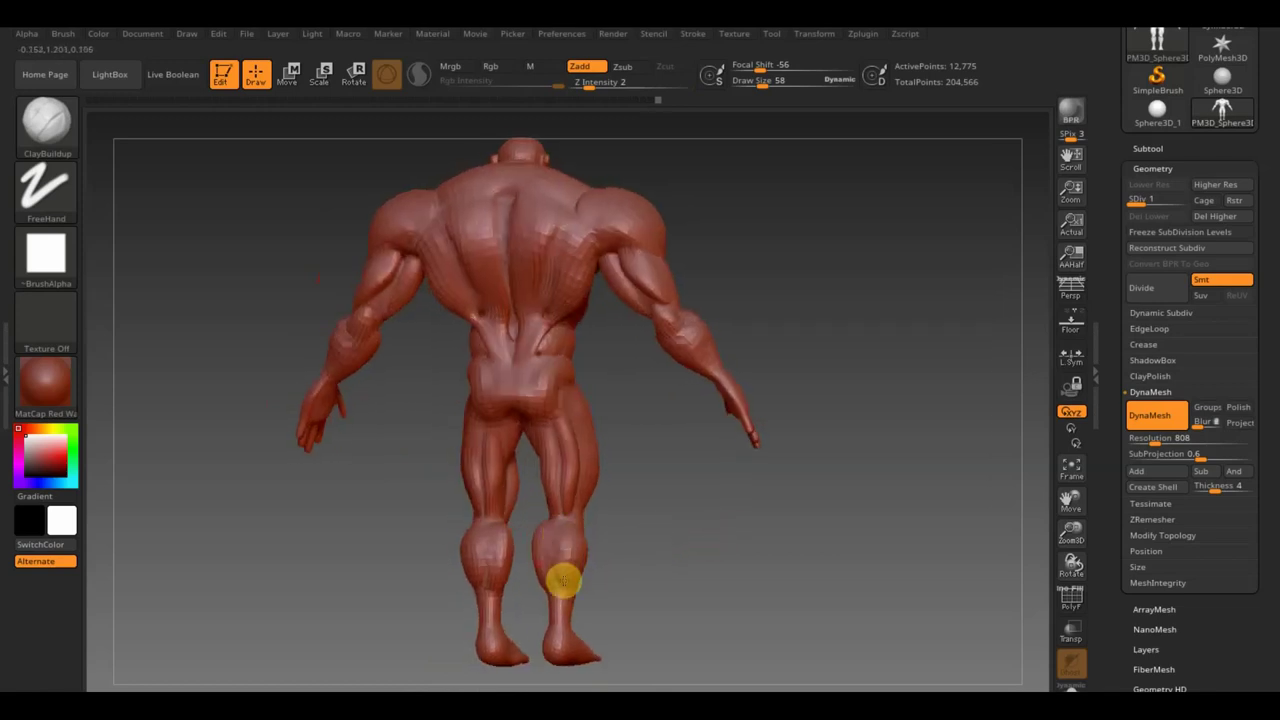
pyautogui.moveTo(569, 598); pyautogui.dragTo(491, 677)
pyautogui.moveTo(741, 573); pyautogui.dragTo(751, 663)
pyautogui.keyDown('shift'); pyautogui.moveTo(727, 585); pyautogui.dragTo(720, 500); pyautogui.keyUp('shift')
pyautogui.moveTo(803, 385)
pyautogui.mouseDown()
pyautogui.moveTo(834, 343)
pyautogui.moveTo(763, 357)
pyautogui.moveTo(735, 378)
pyautogui.mouseUp()
pyautogui.moveTo(613, 493)
pyautogui.mouseDown()
pyautogui.moveTo(651, 443)
pyautogui.moveTo(697, 517)
pyautogui.mouseUp()
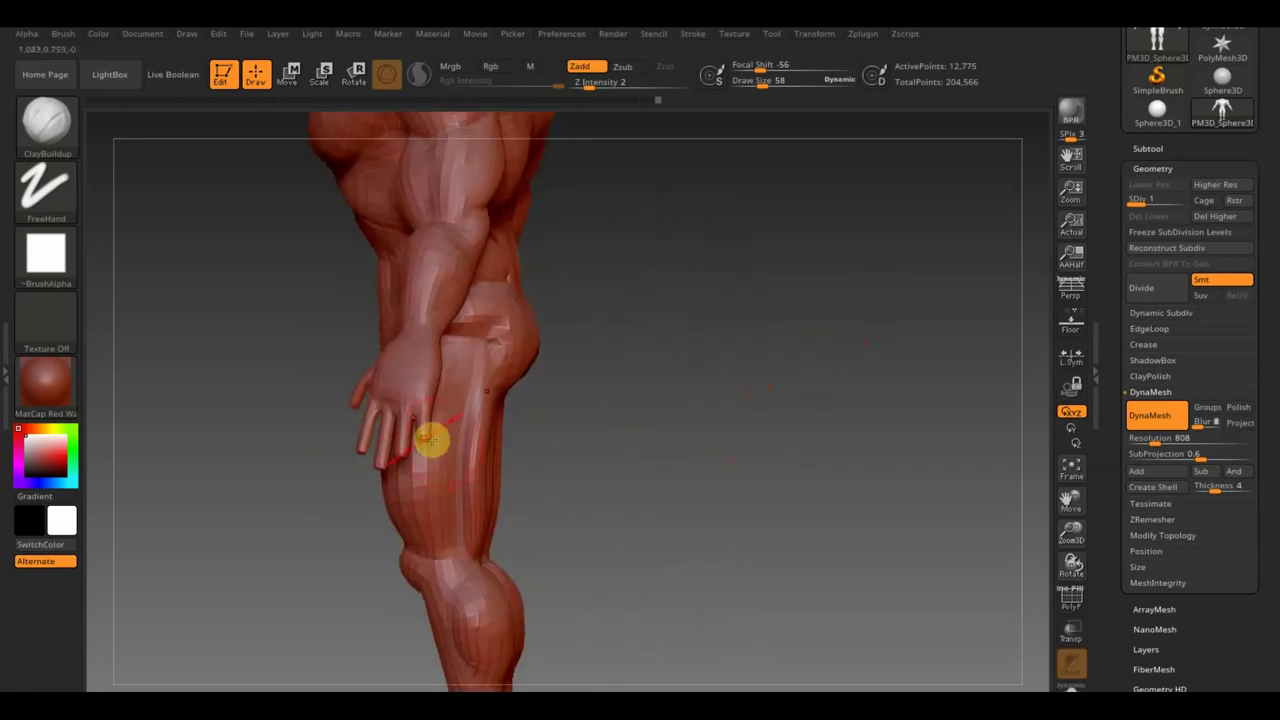
pyautogui.moveTo(424, 436)
pyautogui.mouseDown()
pyautogui.moveTo(639, 467)
pyautogui.moveTo(817, 457)
pyautogui.moveTo(808, 510)
pyautogui.moveTo(794, 446)
pyautogui.moveTo(751, 503)
pyautogui.moveTo(697, 491)
pyautogui.mouseUp()
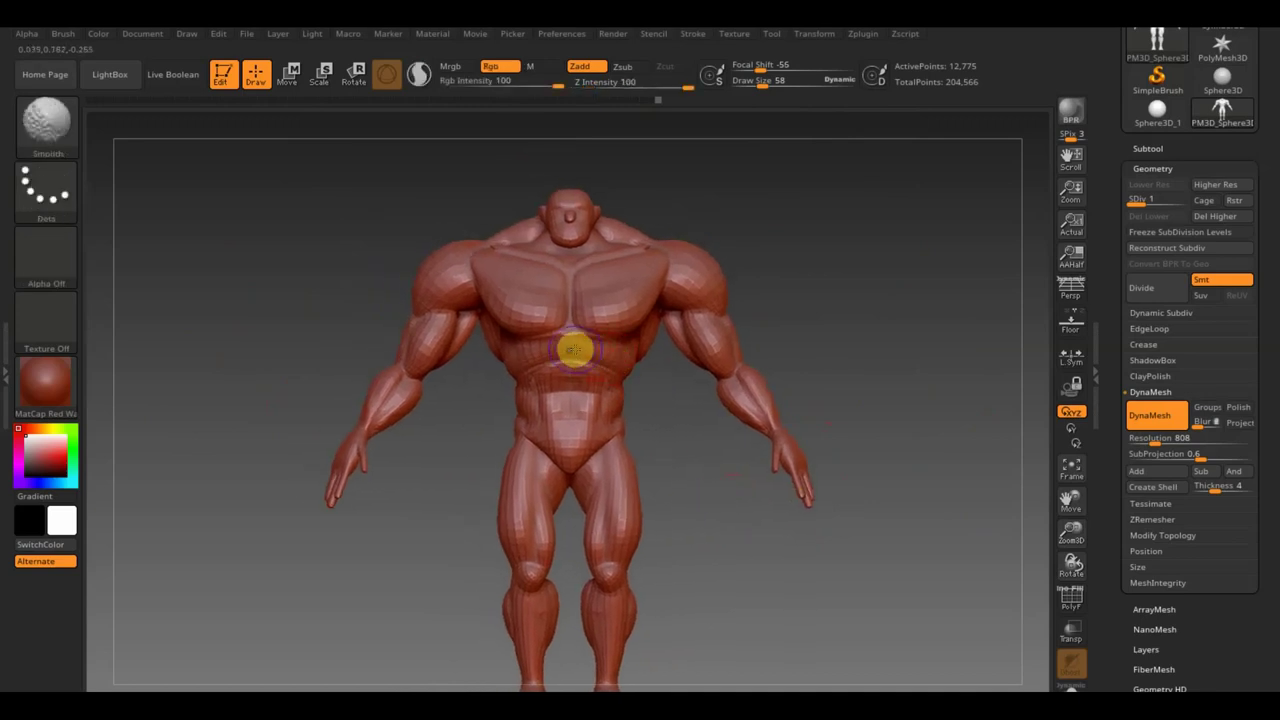
pyautogui.keyDown('shift'); pyautogui.moveTo(556, 345); pyautogui.dragTo(578, 322); pyautogui.keyUp('shift')
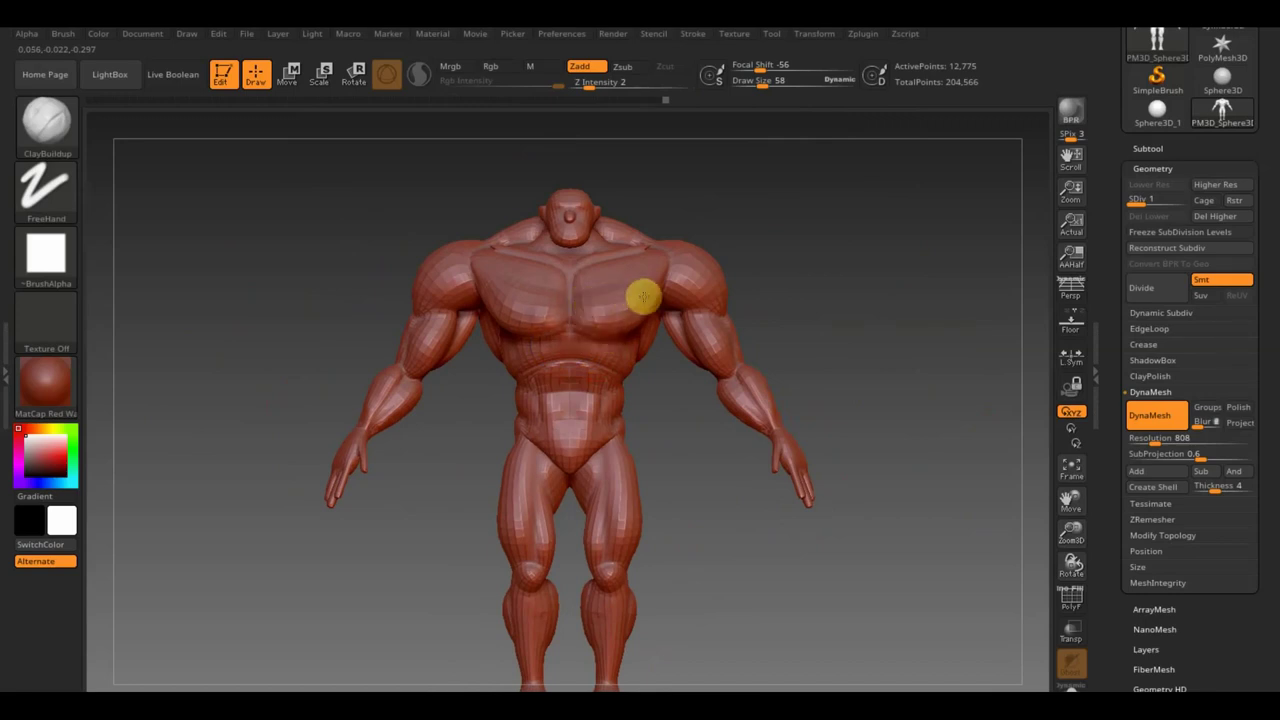
# Zoom in and smooth where the neck meets the shoulder.
pyautogui.moveTo(757, 209); pyautogui.dragTo(749, 263)
pyautogui.moveTo(646, 213)
pyautogui.mouseDown(button='right')
pyautogui.moveTo(629, 195)
pyautogui.moveTo(666, 206)
pyautogui.mouseUp(button='right')
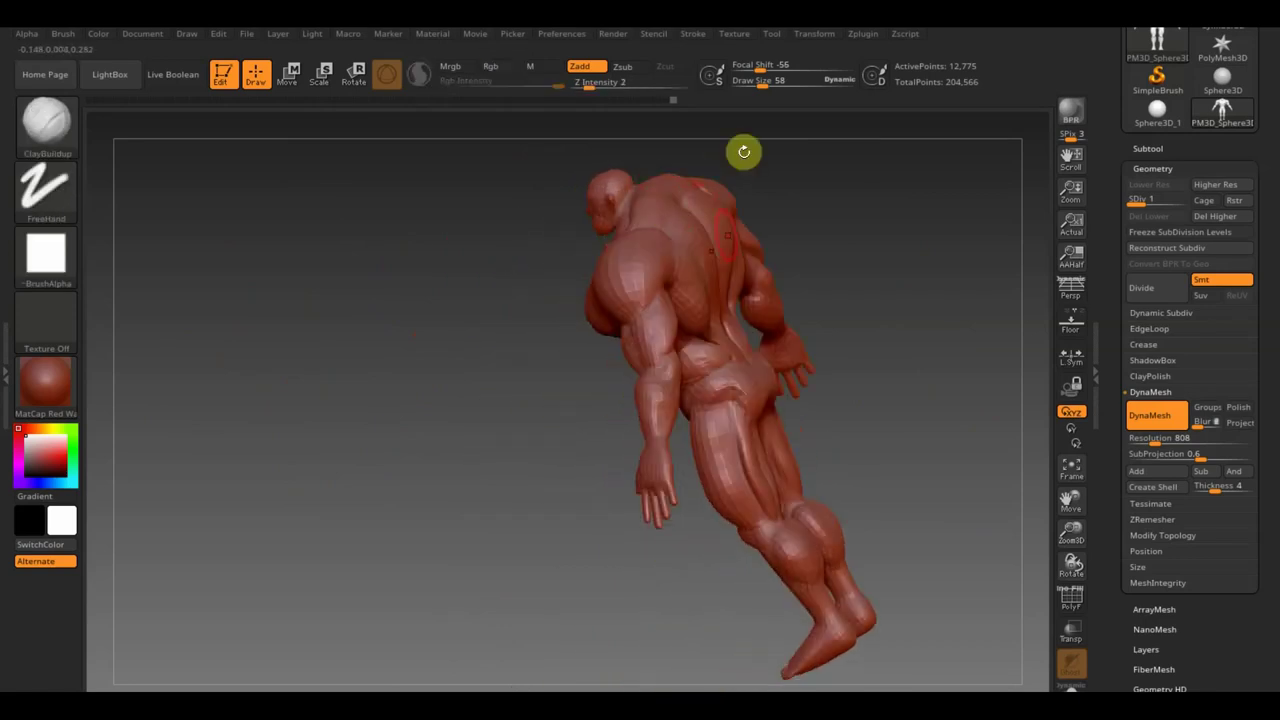
pyautogui.moveTo(819, 230)
pyautogui.mouseDown(button='right')
pyautogui.moveTo(814, 363)
pyautogui.moveTo(474, 286)
pyautogui.mouseUp(button='right')
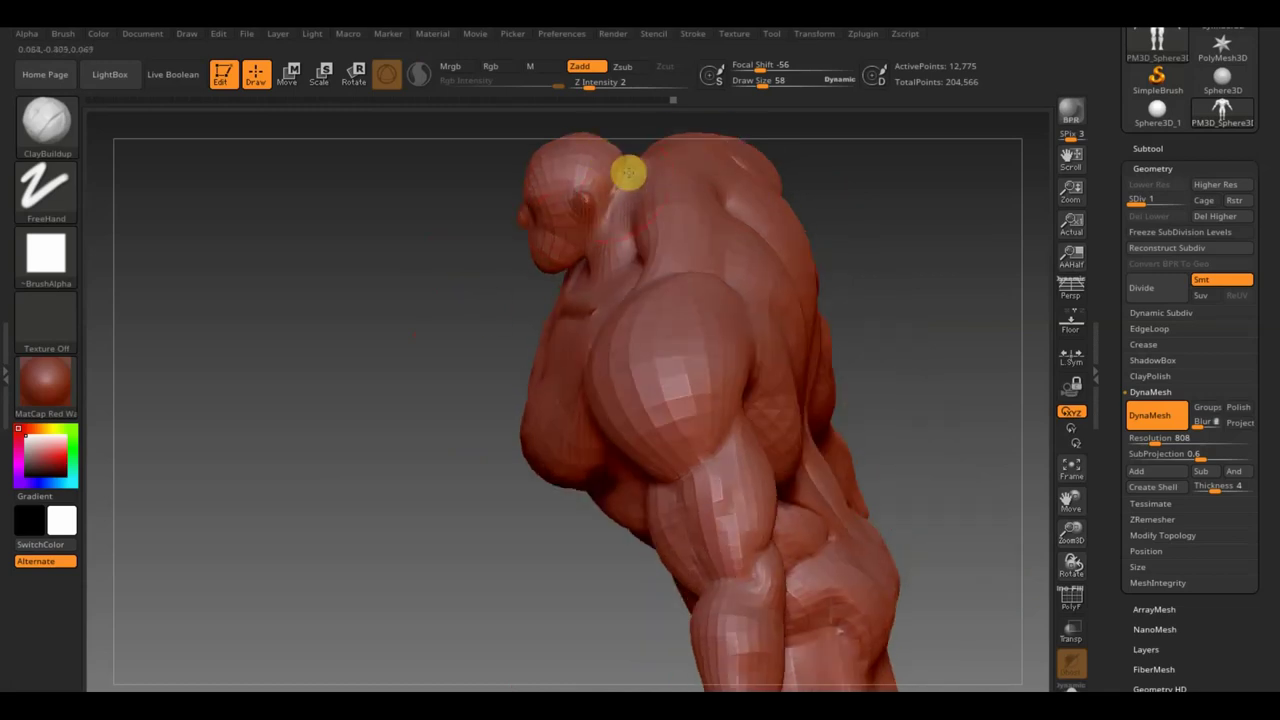
pyautogui.keyDown('shift'); pyautogui.moveTo(617, 173); pyautogui.dragTo(624, 173); pyautogui.keyUp('shift')
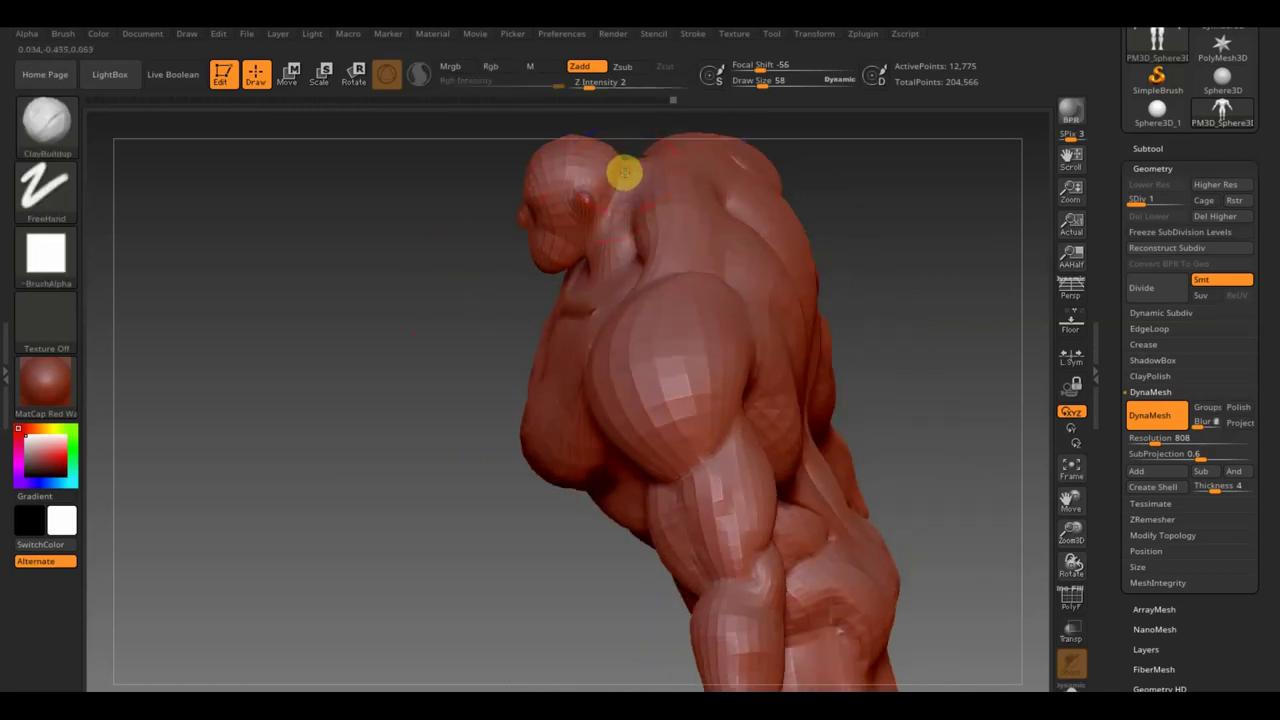
pyautogui.moveTo(640, 172)
pyautogui.mouseDown(button='right')
pyautogui.moveTo(397, 300)
pyautogui.moveTo(414, 266)
pyautogui.moveTo(691, 257)
pyautogui.mouseUp(button='right')
pyautogui.moveTo(895, 251)
pyautogui.mouseDown(button='right')
pyautogui.moveTo(986, 249)
pyautogui.moveTo(974, 223)
pyautogui.mouseUp(button='right')
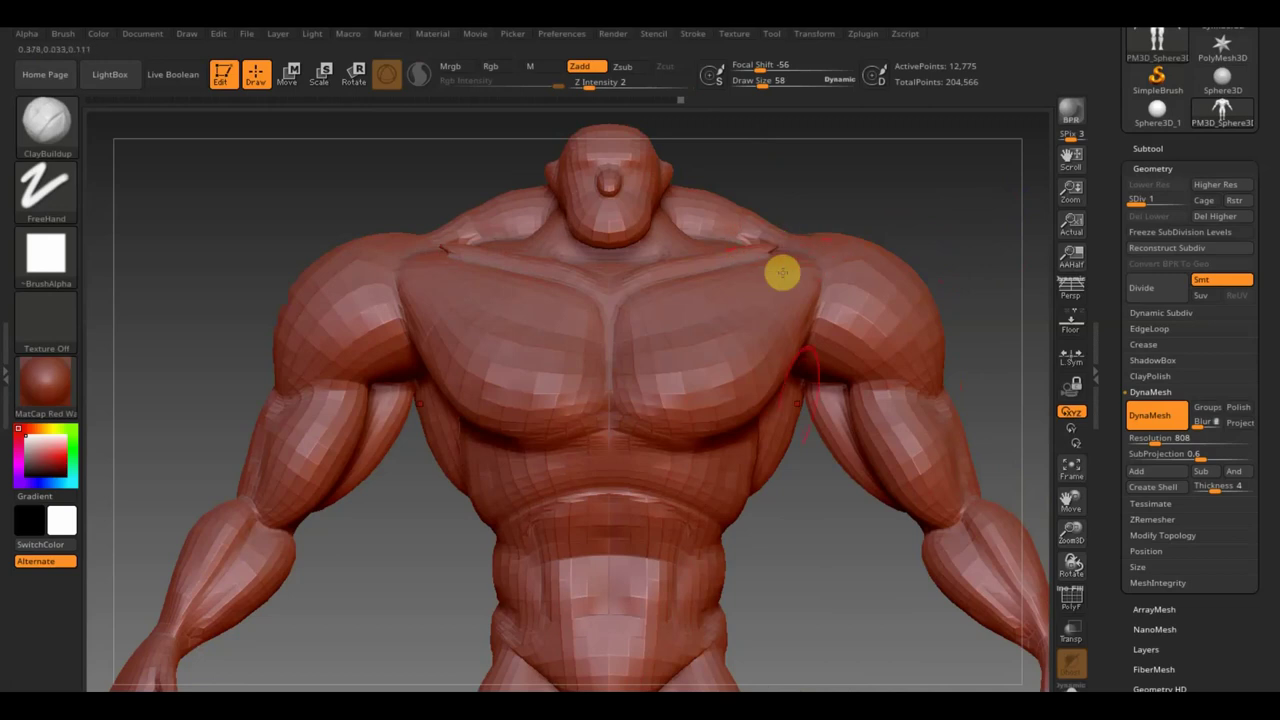
# Build up clay on the figure's right wrist and return to a front view.
pyautogui.moveTo(806, 634)
pyautogui.keyDown('ctrl'); pyautogui.mouseDown(button='right')
pyautogui.moveTo(785, 540)
pyautogui.moveTo(449, 474)
pyautogui.moveTo(526, 514)
pyautogui.mouseUp(button='right'); pyautogui.keyUp('ctrl')
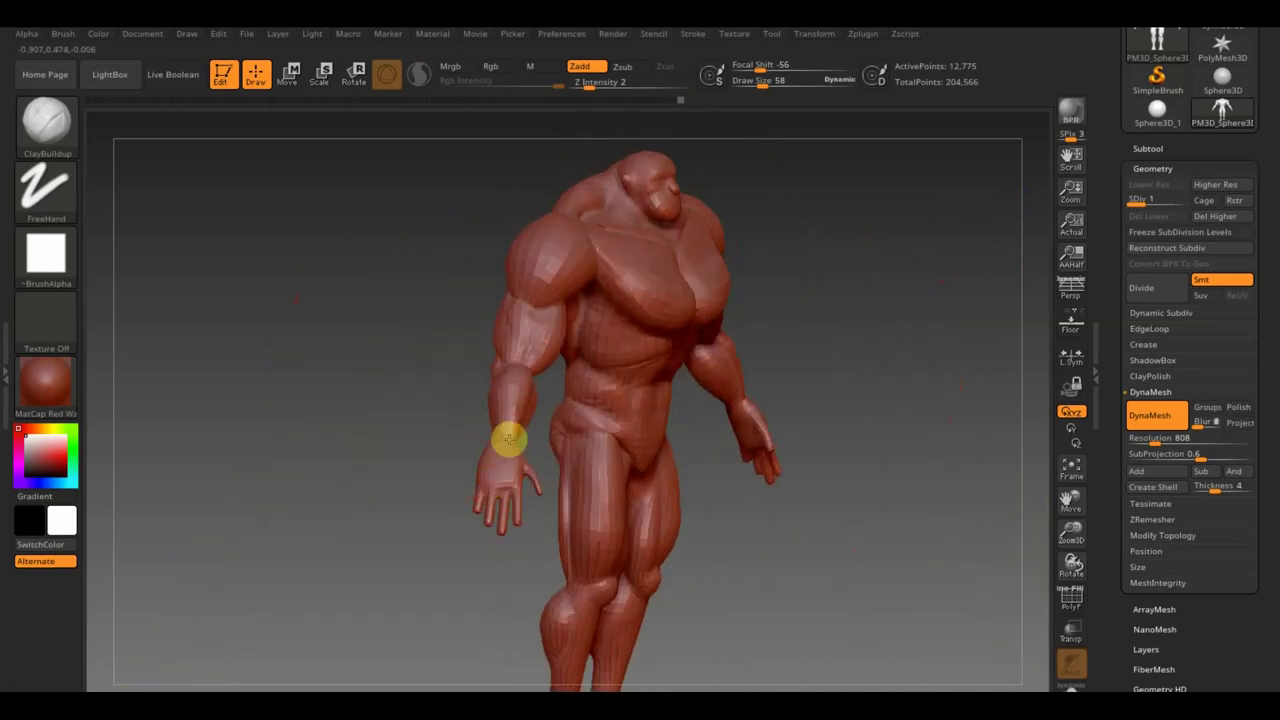
pyautogui.moveTo(506, 430); pyautogui.dragTo(513, 459)
pyautogui.moveTo(517, 496)
pyautogui.mouseDown(button='right')
pyautogui.moveTo(789, 526)
pyautogui.moveTo(751, 517)
pyautogui.moveTo(763, 517)
pyautogui.mouseUp(button='right')
pyautogui.moveTo(676, 485); pyautogui.dragTo(843, 417, button='right')
pyautogui.moveTo(631, 514)
pyautogui.mouseDown(button='right')
pyautogui.moveTo(603, 536)
pyautogui.moveTo(629, 427)
pyautogui.moveTo(634, 446)
pyautogui.mouseUp(button='right')
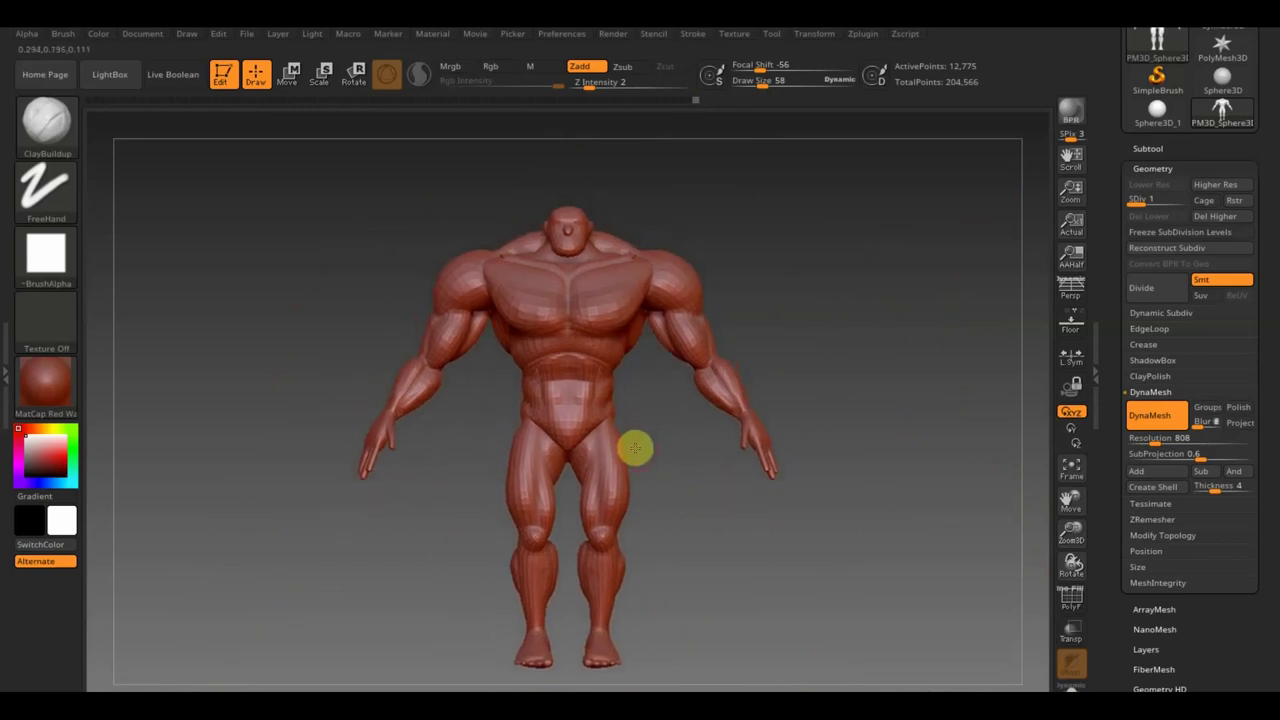
pyautogui.moveTo(677, 530)
pyautogui.mouseDown(button='right')
pyautogui.moveTo(780, 537)
pyautogui.moveTo(672, 533)
pyautogui.mouseUp(button='right')
pyautogui.moveTo(803, 451); pyautogui.dragTo(854, 434, button='right')
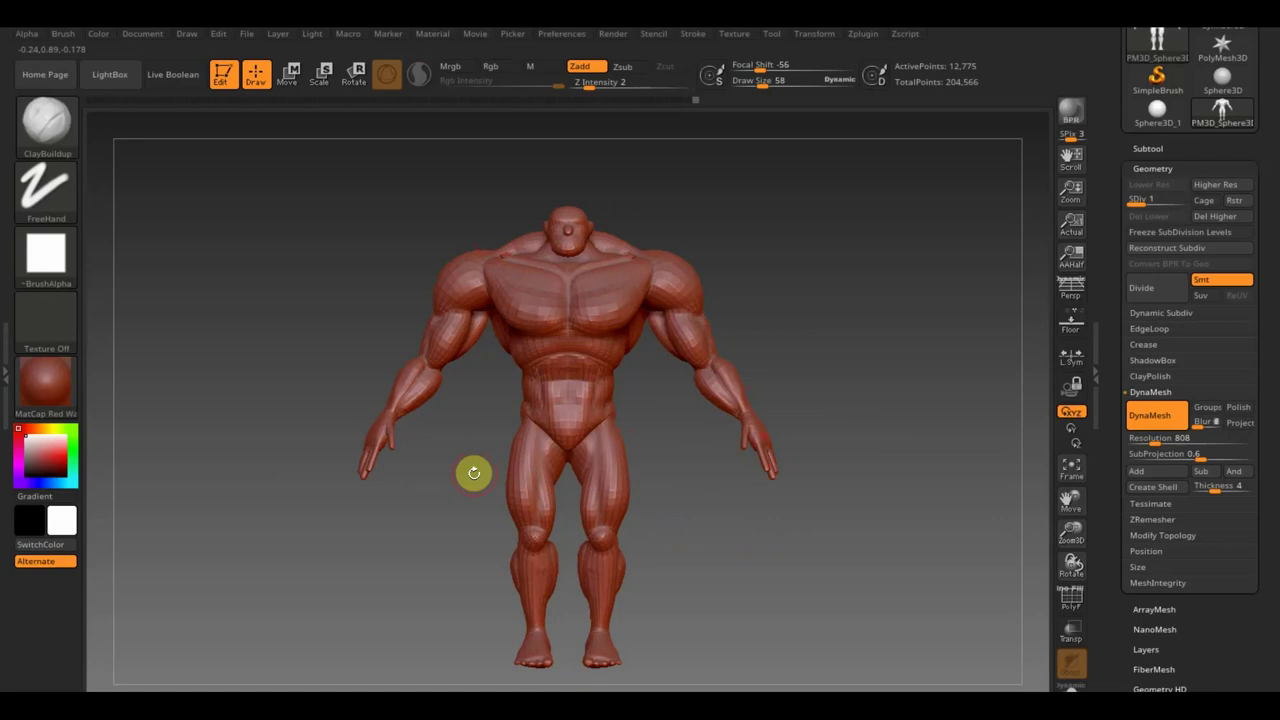
pyautogui.moveTo(608, 477)
pyautogui.mouseDown(button='right')
pyautogui.moveTo(774, 528)
pyautogui.moveTo(731, 454)
pyautogui.mouseUp(button='right')
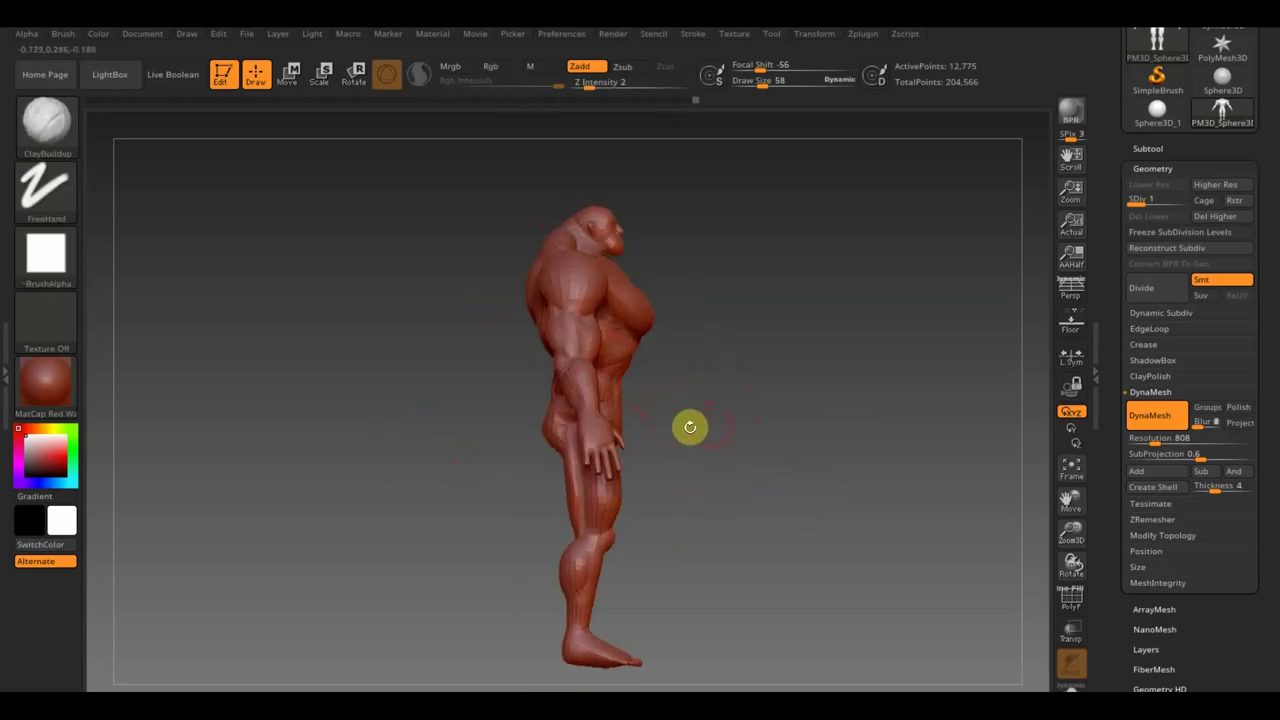
pyautogui.moveTo(769, 354)
pyautogui.mouseDown(button='right')
pyautogui.moveTo(830, 412)
pyautogui.moveTo(920, 374)
pyautogui.mouseUp(button='right')
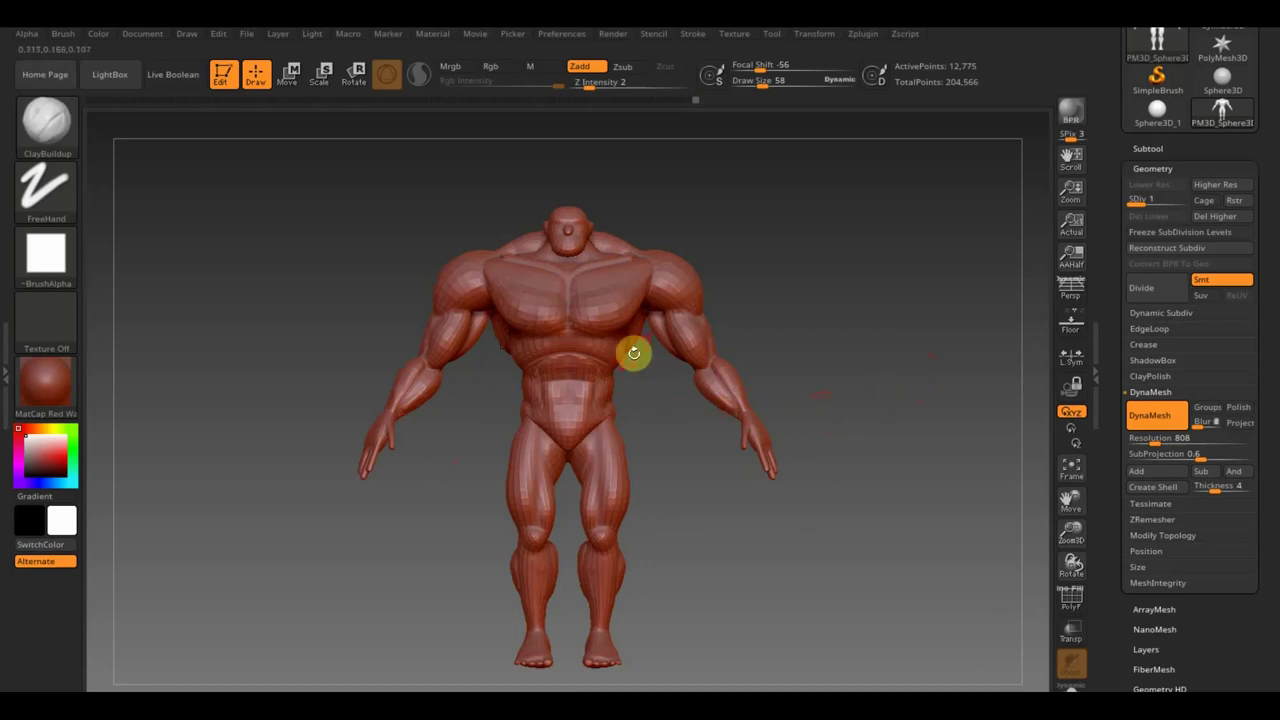
pyautogui.moveTo(677, 414); pyautogui.dragTo(531, 413, button='right')
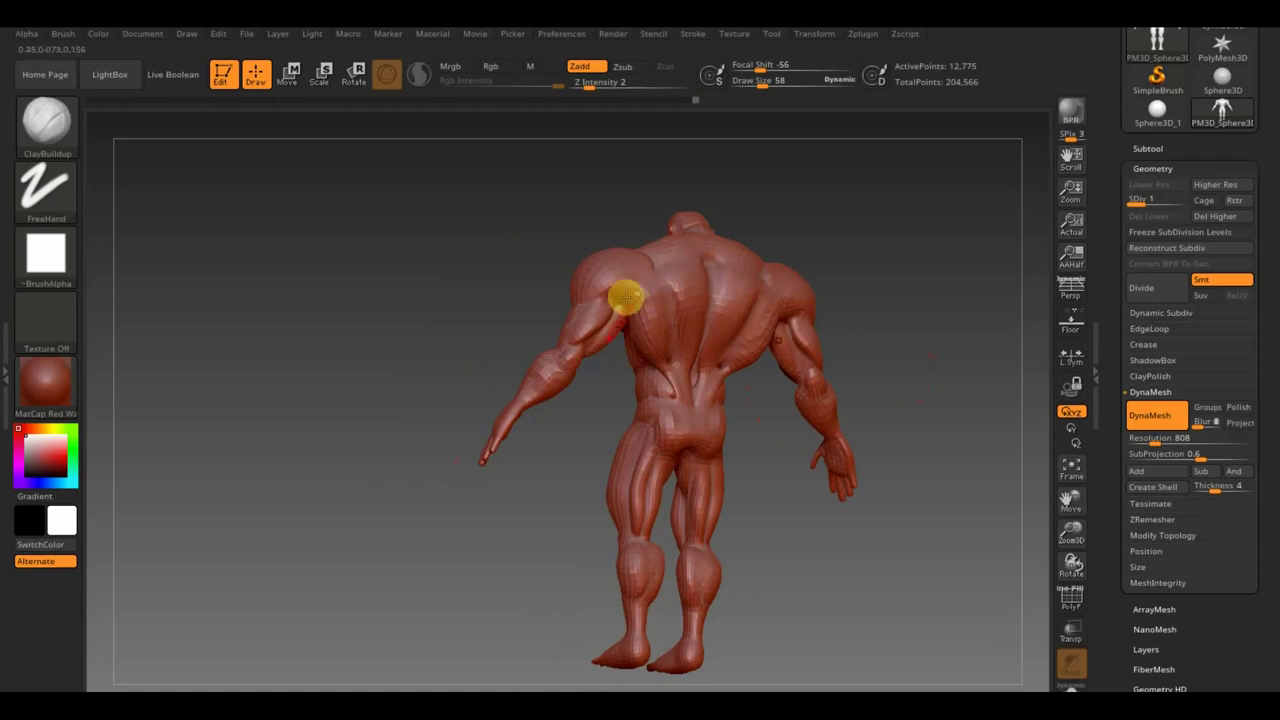
pyautogui.keyDown('shift'); pyautogui.moveTo(614, 303); pyautogui.dragTo(617, 314); pyautogui.keyUp('shift')
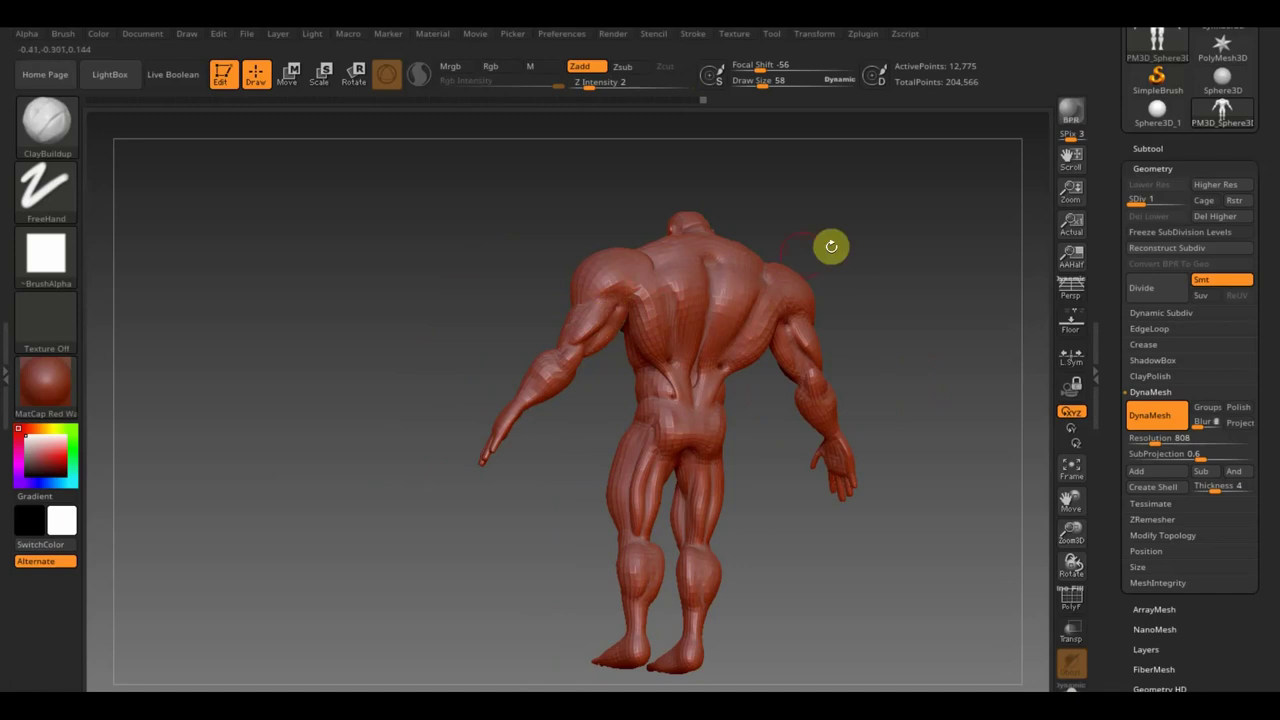
pyautogui.keyDown('shift'); pyautogui.moveTo(829, 246); pyautogui.dragTo(889, 229); pyautogui.keyUp('shift')
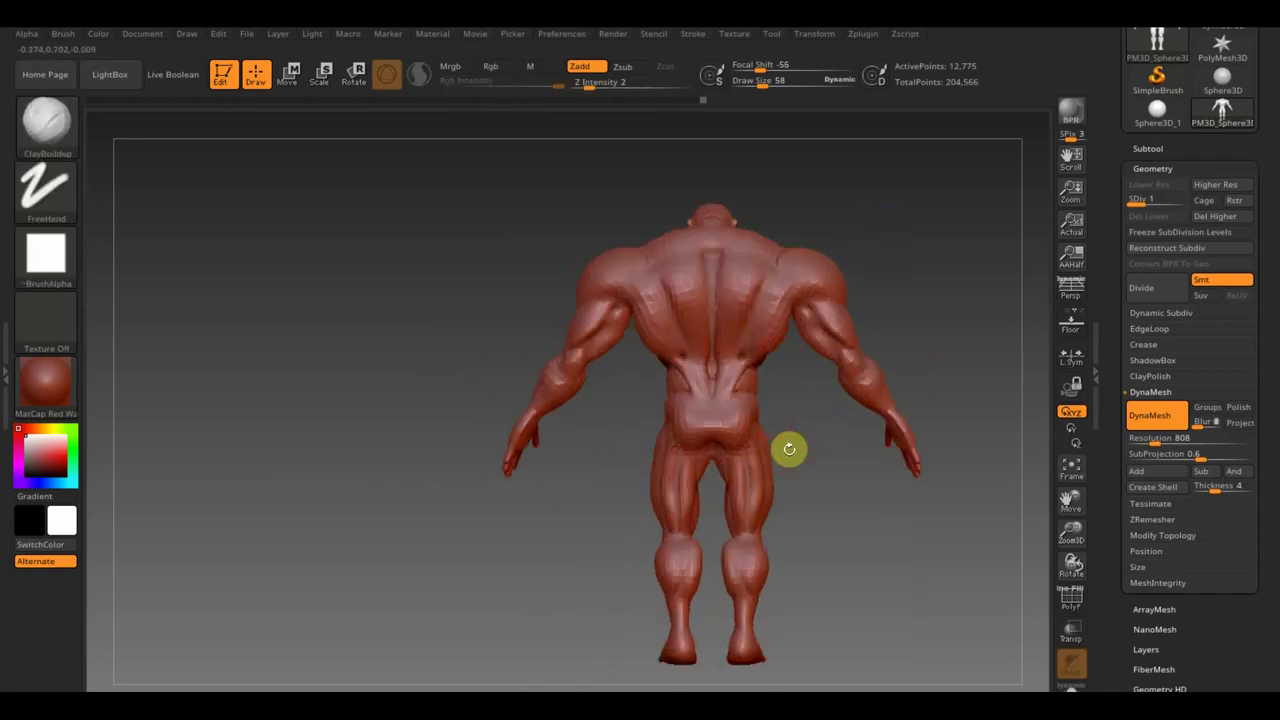
pyautogui.moveTo(790, 430)
pyautogui.keyDown('alt'); pyautogui.mouseDown()
pyautogui.moveTo(718, 450)
pyautogui.moveTo(729, 434)
pyautogui.moveTo(851, 443)
pyautogui.moveTo(690, 314)
pyautogui.mouseUp(); pyautogui.keyUp('alt')
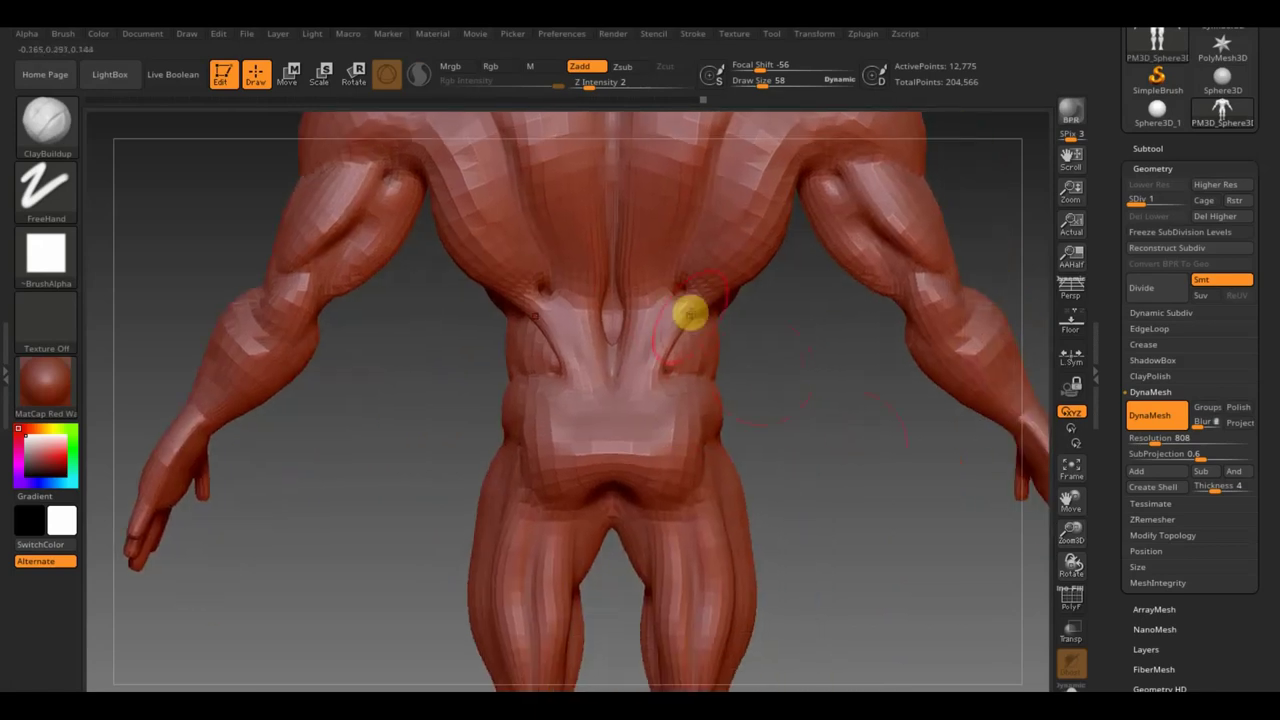
pyautogui.moveTo(771, 84); pyautogui.dragTo(754, 92)
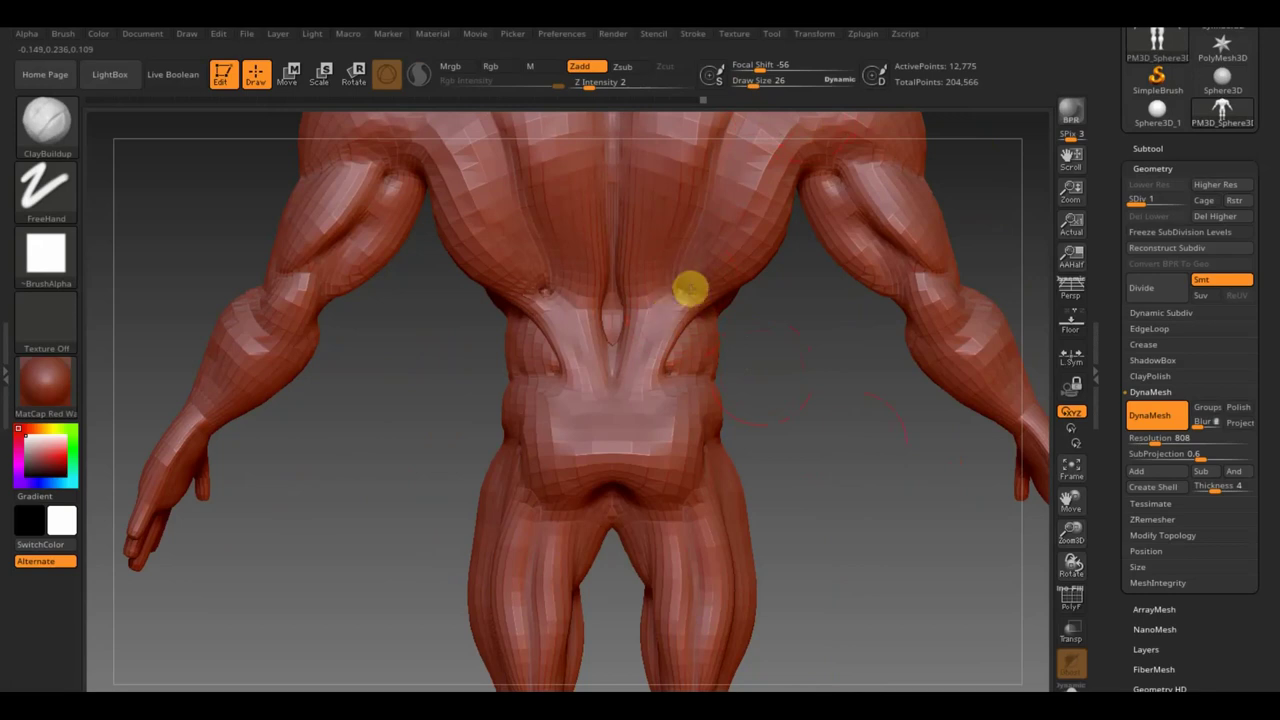
pyautogui.moveTo(664, 302); pyautogui.dragTo(677, 345)
pyautogui.press('shift')
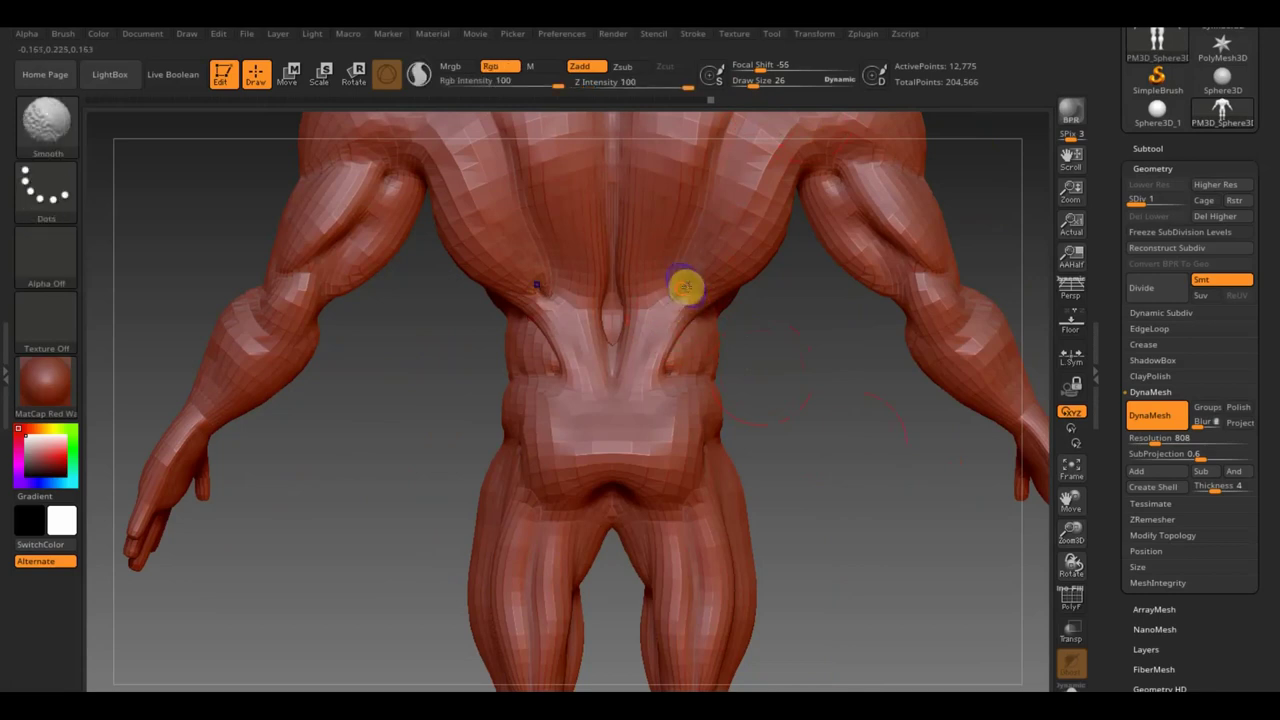
pyautogui.moveTo(771, 363); pyautogui.dragTo(686, 301)
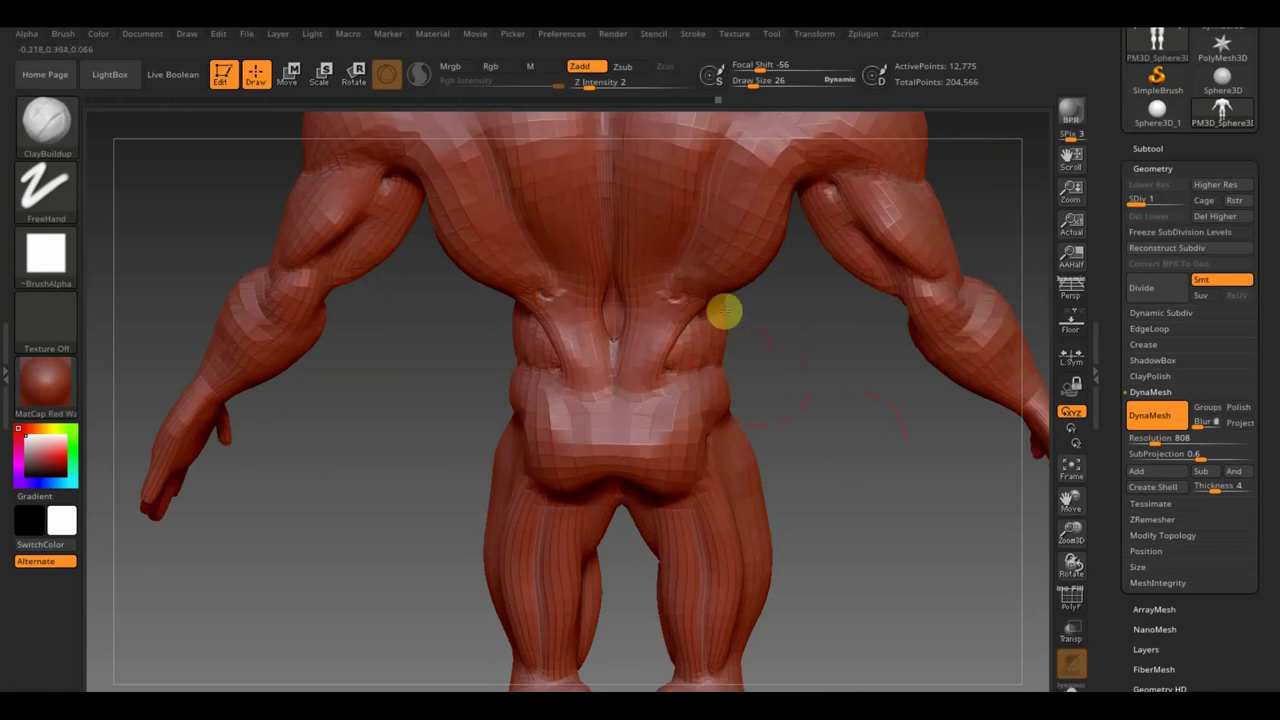
pyautogui.keyDown('shift'); pyautogui.moveTo(788, 349); pyautogui.dragTo(797, 334); pyautogui.keyUp('shift')
pyautogui.moveTo(797, 512)
pyautogui.mouseDown()
pyautogui.moveTo(794, 483)
pyautogui.moveTo(686, 394)
pyautogui.mouseUp()
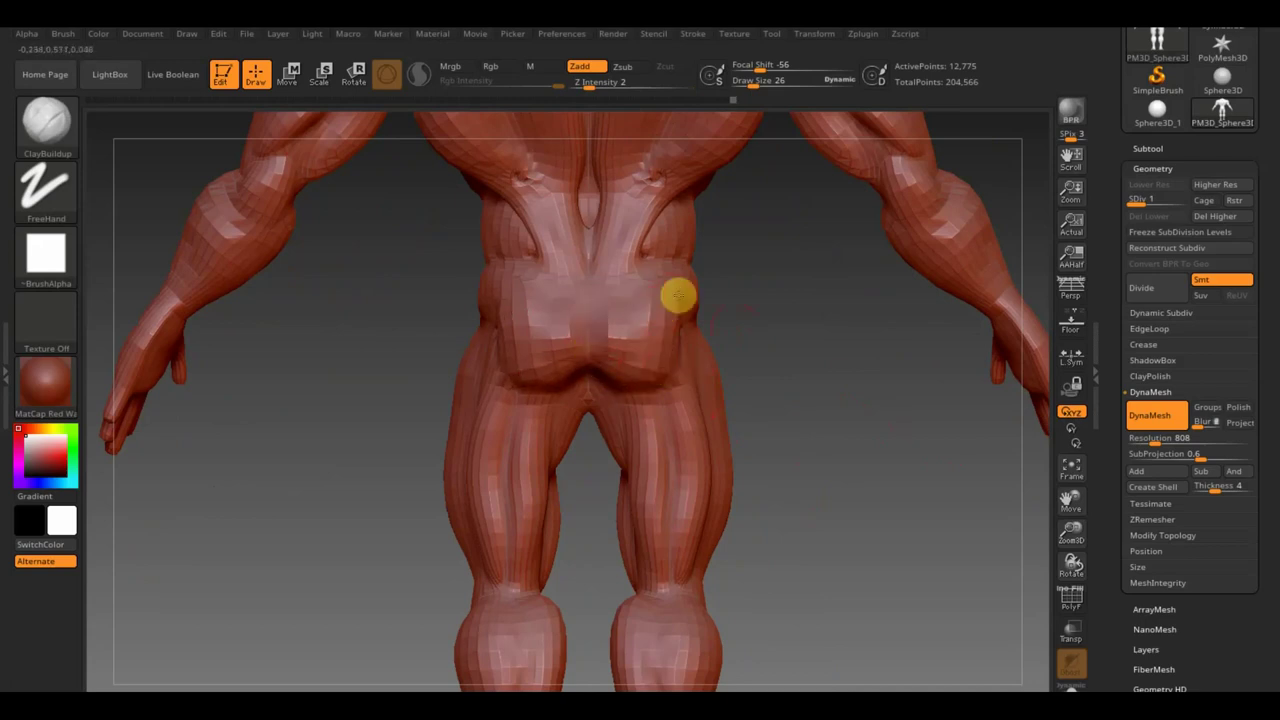
pyautogui.moveTo(678, 294); pyautogui.dragTo(709, 337, button='right')
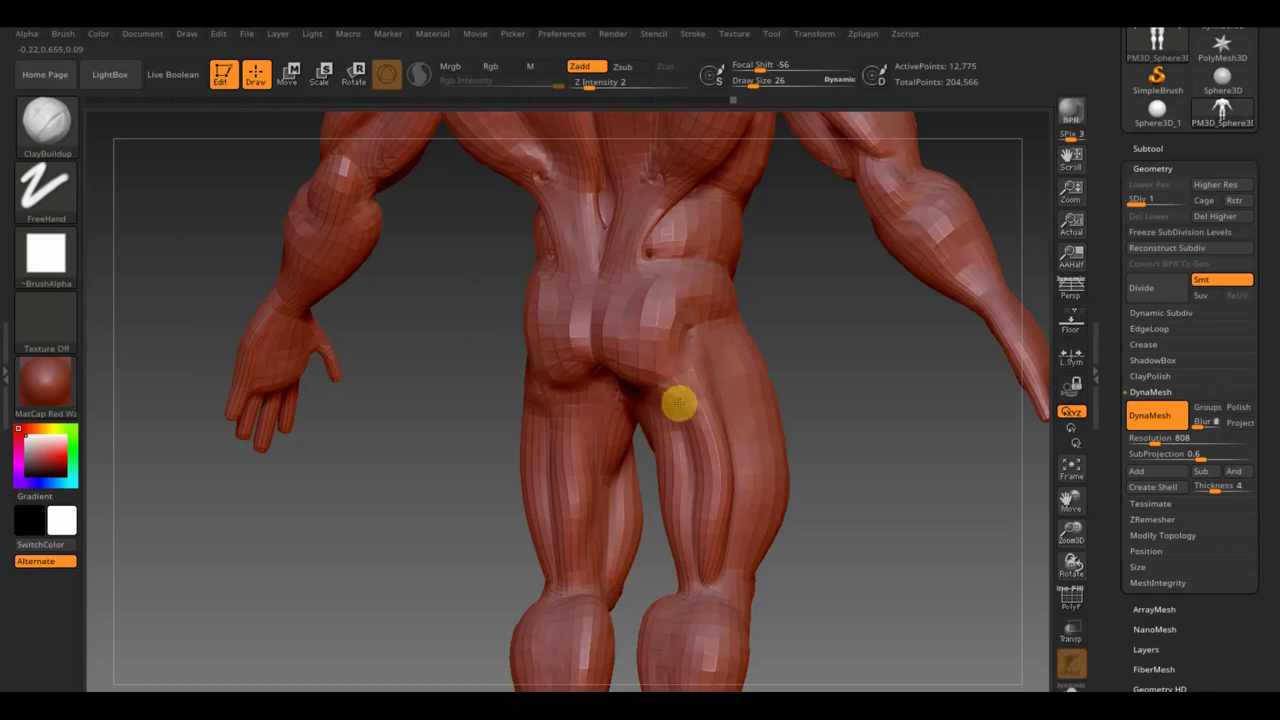
pyautogui.moveTo(678, 403); pyautogui.dragTo(800, 400, button='right')
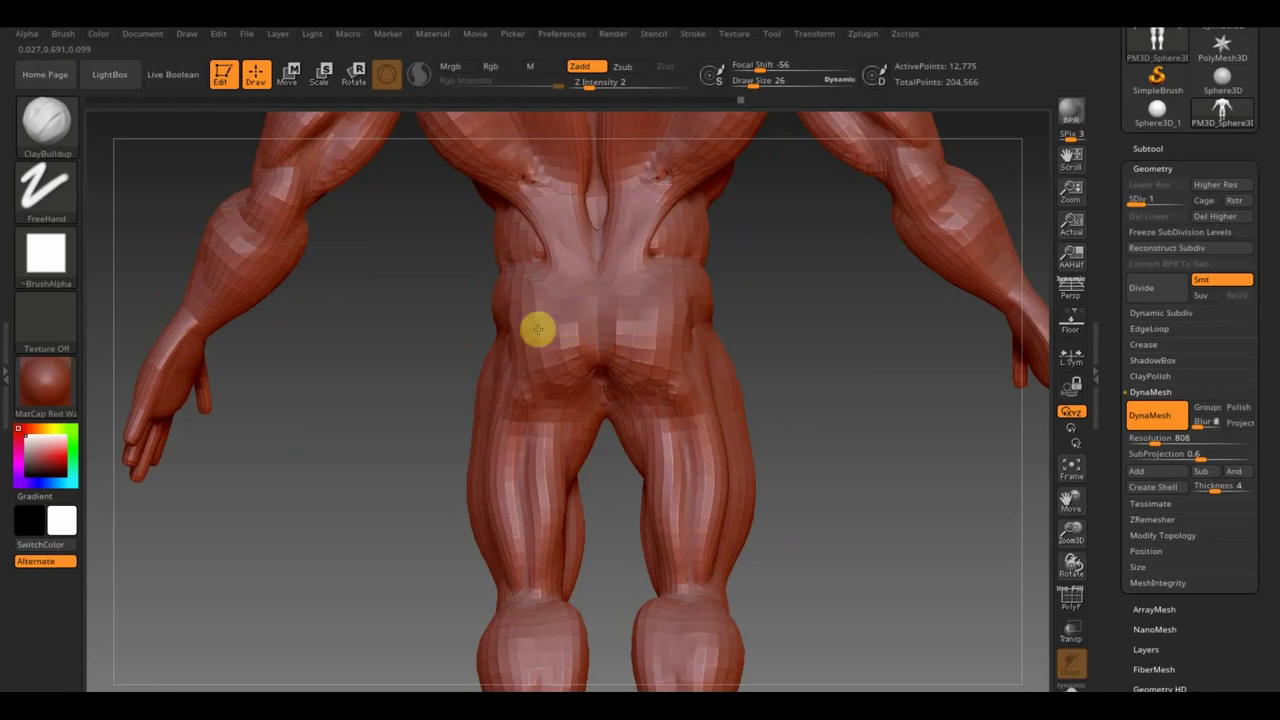
pyautogui.moveTo(540, 313)
pyautogui.mouseDown(button='right')
pyautogui.moveTo(843, 323)
pyautogui.moveTo(777, 377)
pyautogui.mouseUp(button='right')
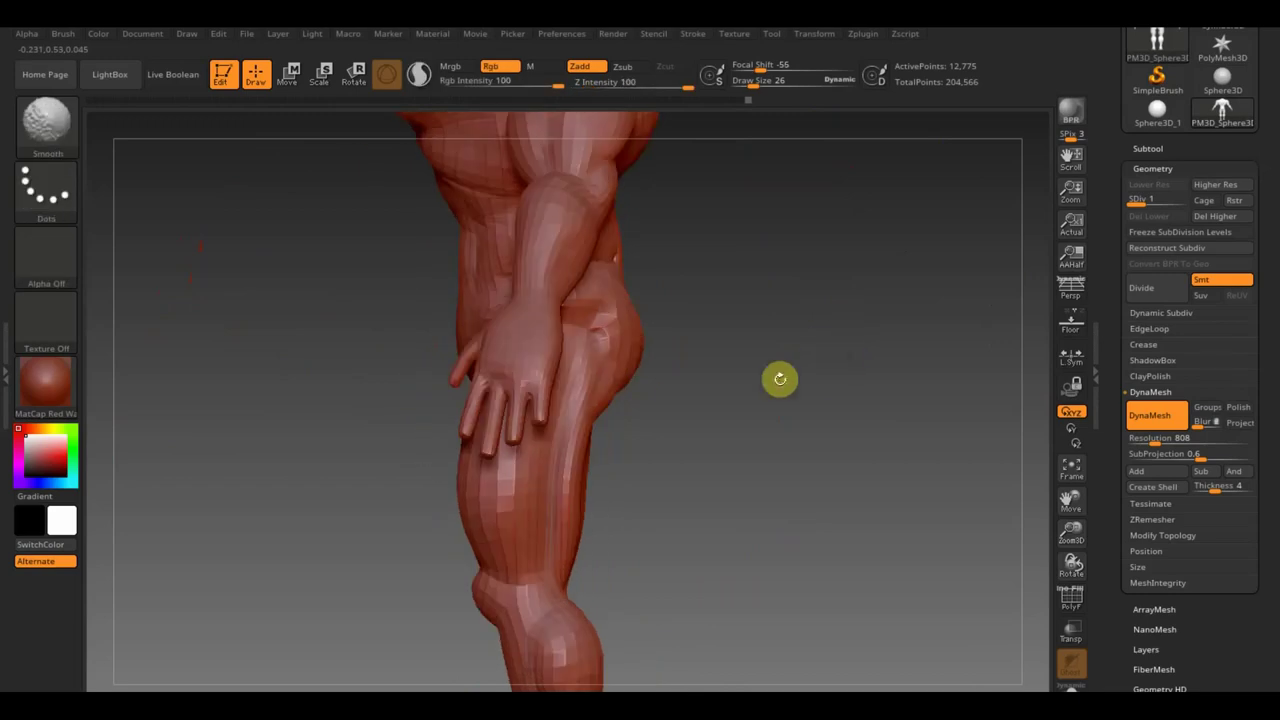
pyautogui.moveTo(706, 531)
pyautogui.keyDown('ctrl'); pyautogui.mouseDown(button='right')
pyautogui.moveTo(754, 386)
pyautogui.moveTo(754, 430)
pyautogui.moveTo(726, 466)
pyautogui.moveTo(723, 443)
pyautogui.moveTo(724, 456)
pyautogui.mouseUp(button='right'); pyautogui.keyUp('ctrl')
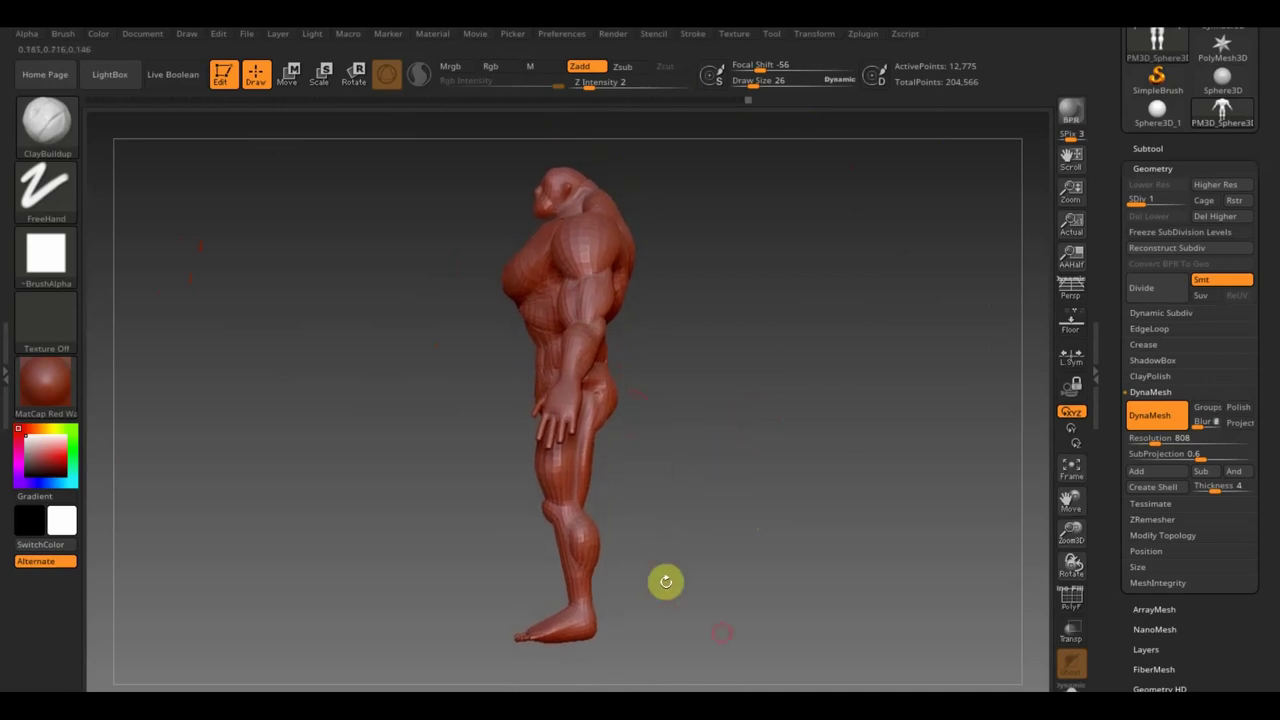
pyautogui.press('ctrl')
# Mask the lower legs, invert the mask, and rotate the lower leg from the knee with Transpose Rotate.
pyautogui.moveTo(714, 661)
pyautogui.keyDown('ctrl'); pyautogui.mouseDown()
pyautogui.moveTo(423, 574)
pyautogui.moveTo(417, 508)
pyautogui.mouseUp(); pyautogui.keyUp('ctrl')
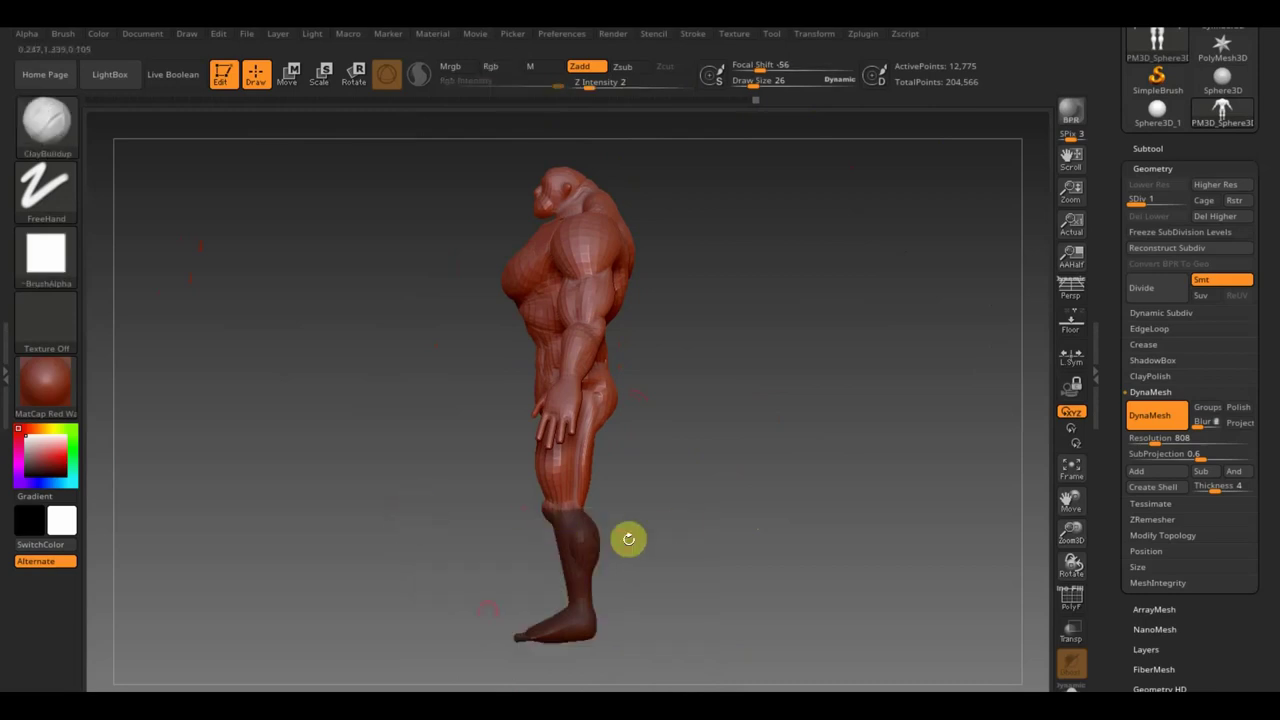
pyautogui.press('ctrl')
pyautogui.press('ctrl')
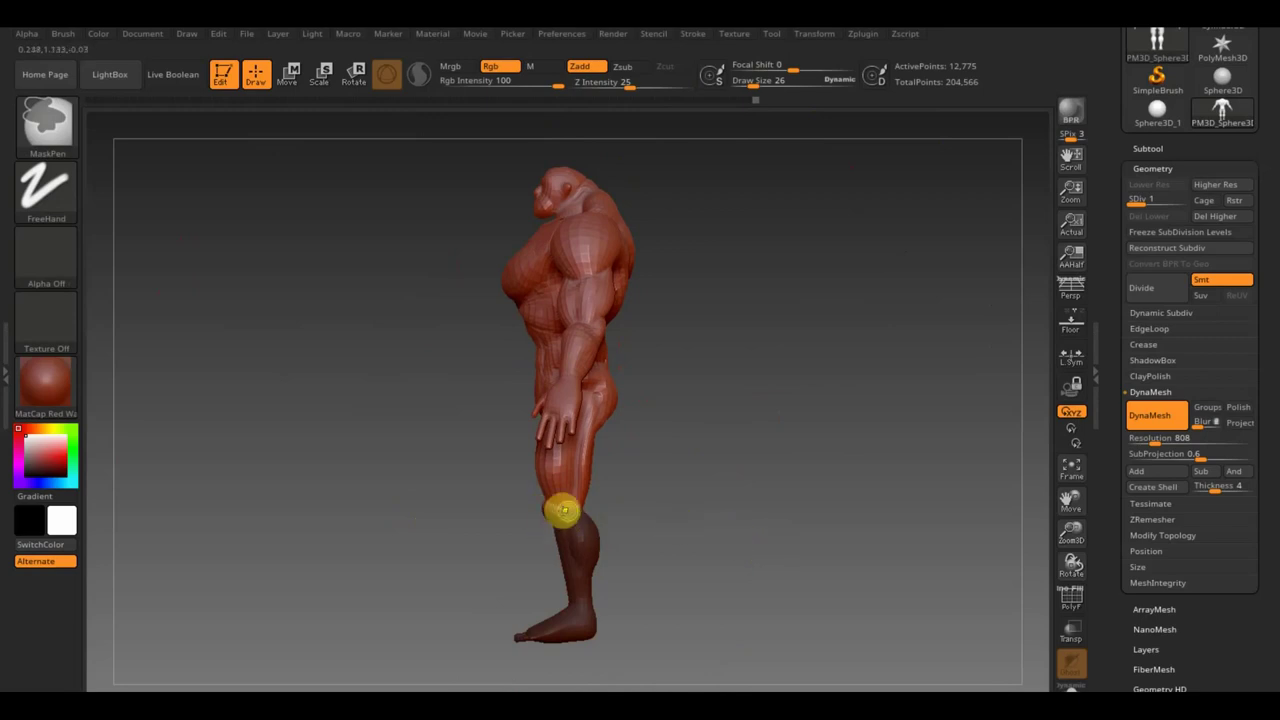
pyautogui.press('ctrl')
pyautogui.keyDown('ctrl'); pyautogui.click(758, 524); pyautogui.keyUp('ctrl')
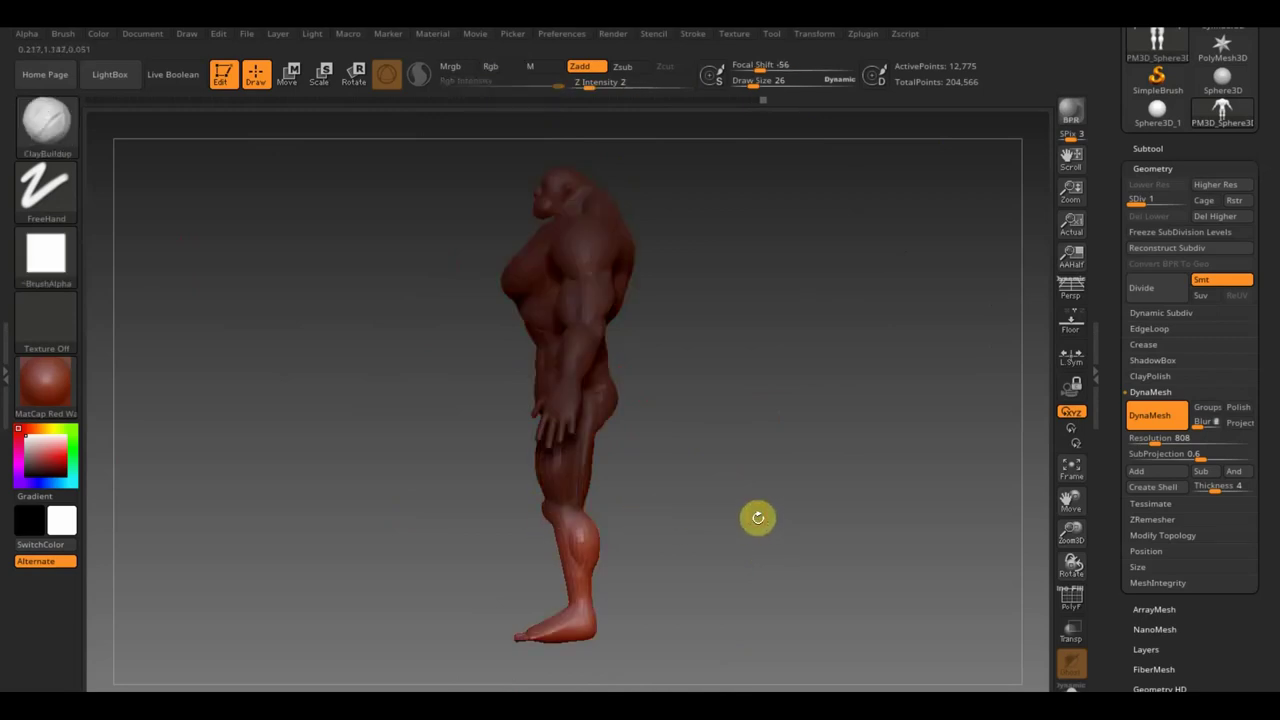
pyautogui.click(292, 74)
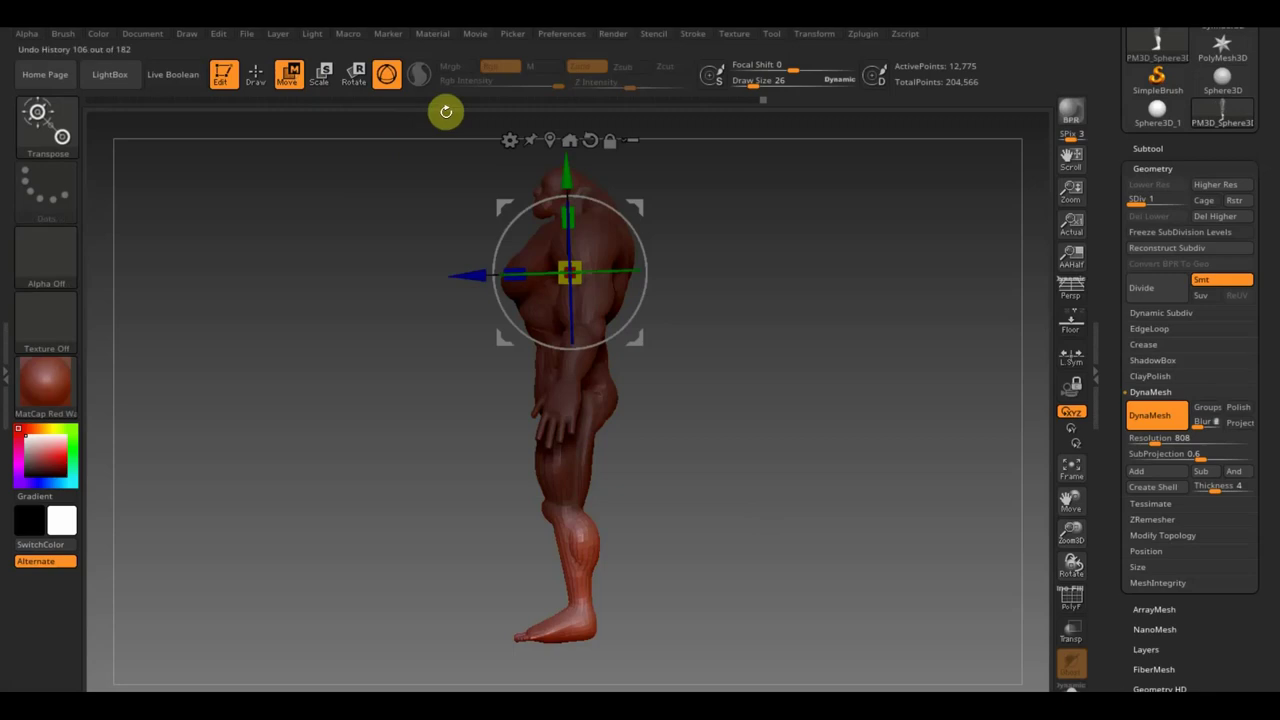
pyautogui.click(356, 76)
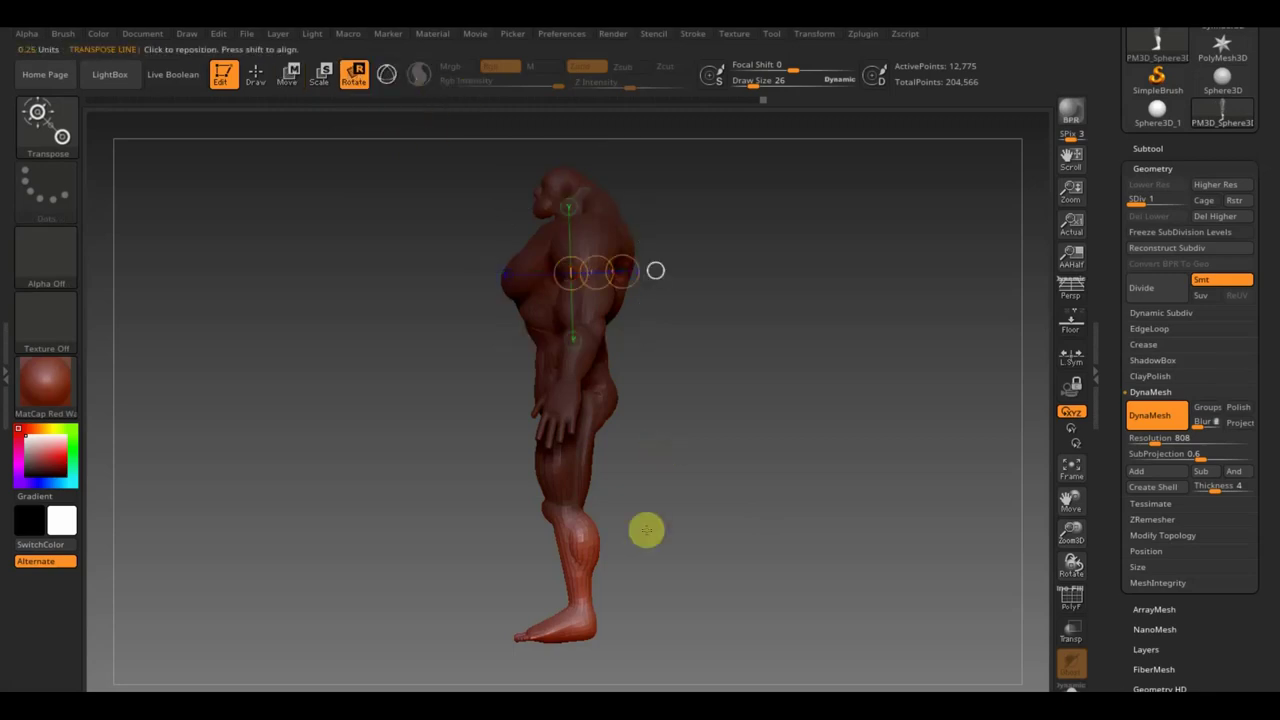
pyautogui.moveTo(578, 528)
pyautogui.mouseDown()
pyautogui.moveTo(586, 659)
pyautogui.moveTo(604, 658)
pyautogui.mouseUp()
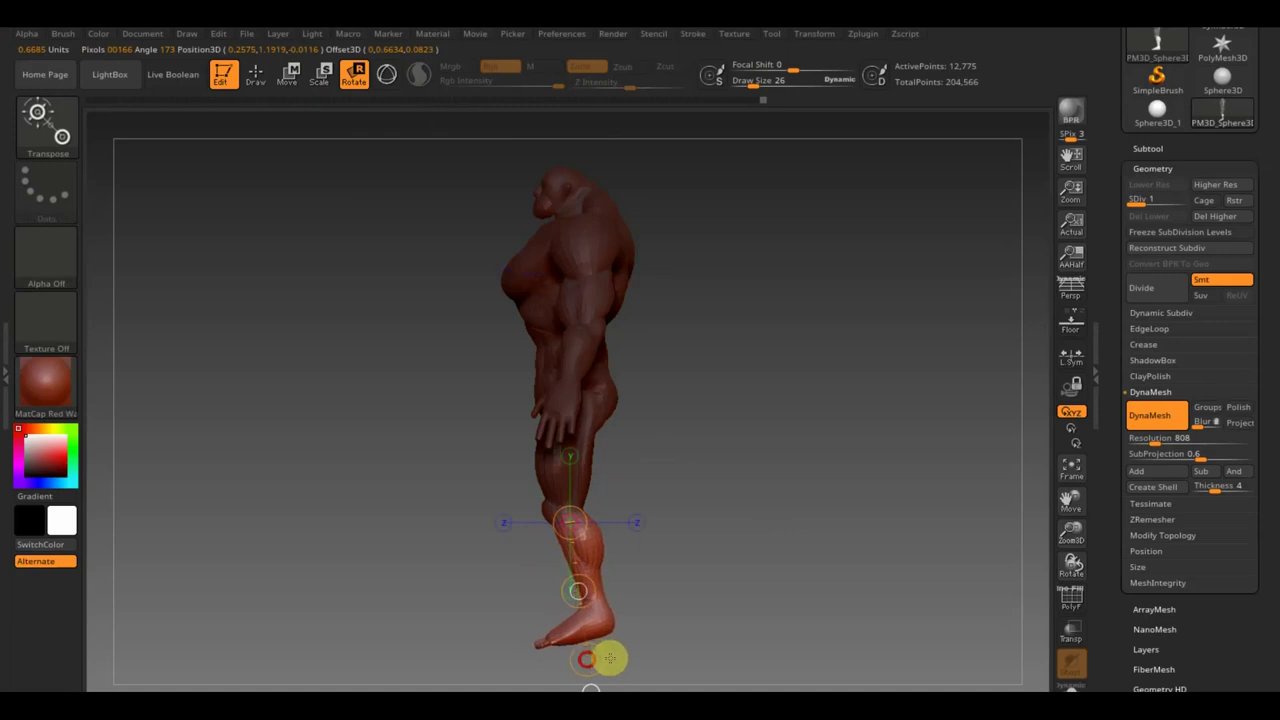
# Mask everything except the foot and rotate the foot at the ankle.
pyautogui.click(290, 76)
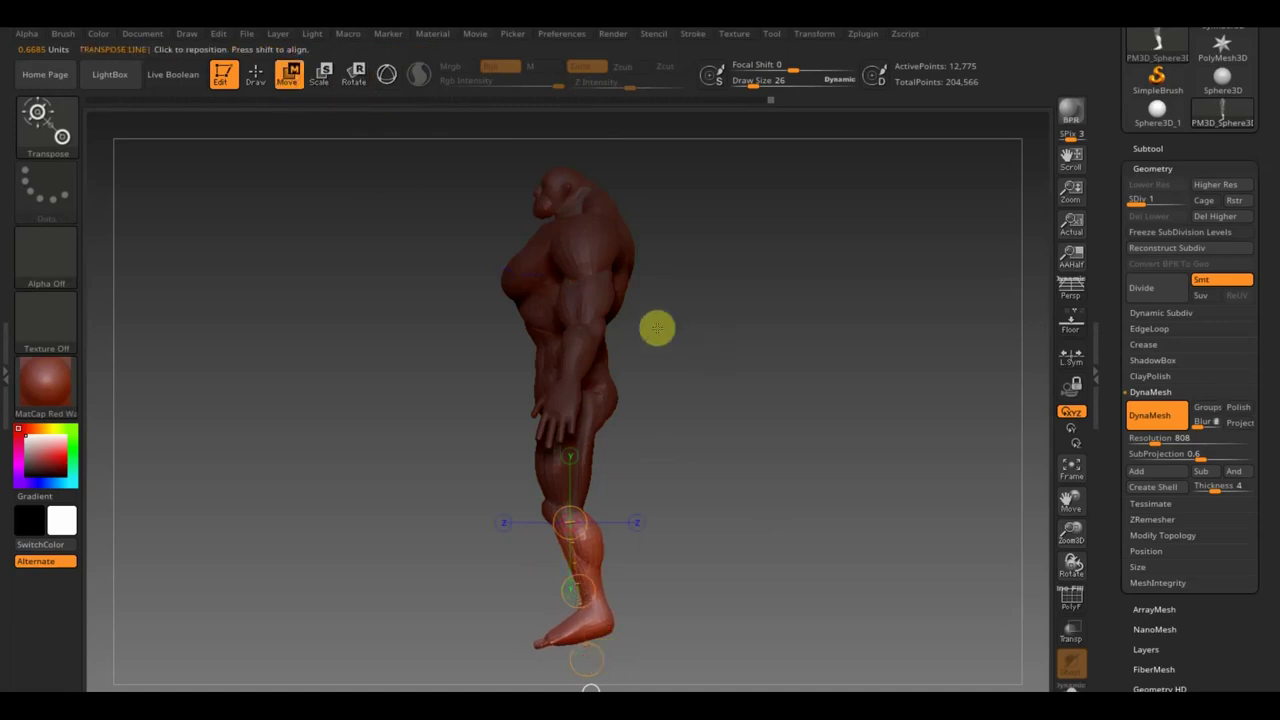
pyautogui.click(262, 76)
pyautogui.moveTo(374, 119)
pyautogui.keyDown('ctrl'); pyautogui.mouseDown()
pyautogui.moveTo(728, 530)
pyautogui.moveTo(750, 600)
pyautogui.mouseUp(); pyautogui.keyUp('ctrl')
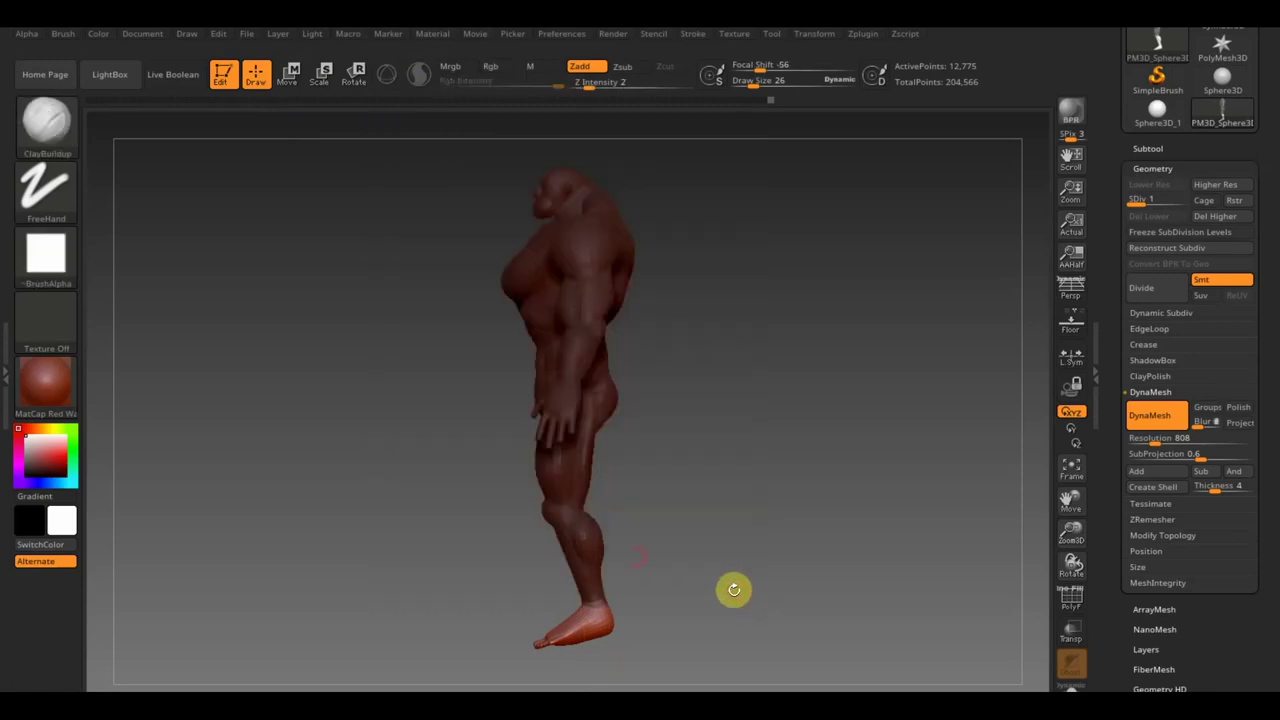
pyautogui.click(594, 620)
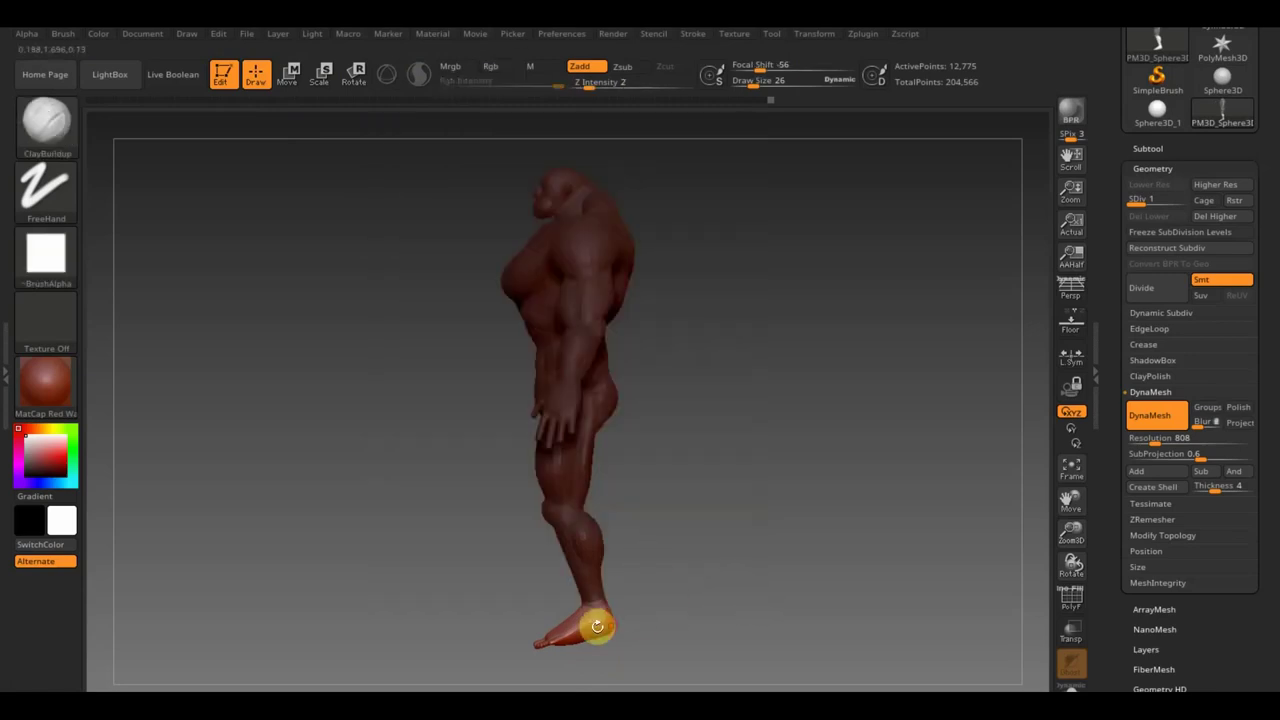
pyautogui.click(350, 66)
pyautogui.moveTo(600, 614); pyautogui.dragTo(487, 648)
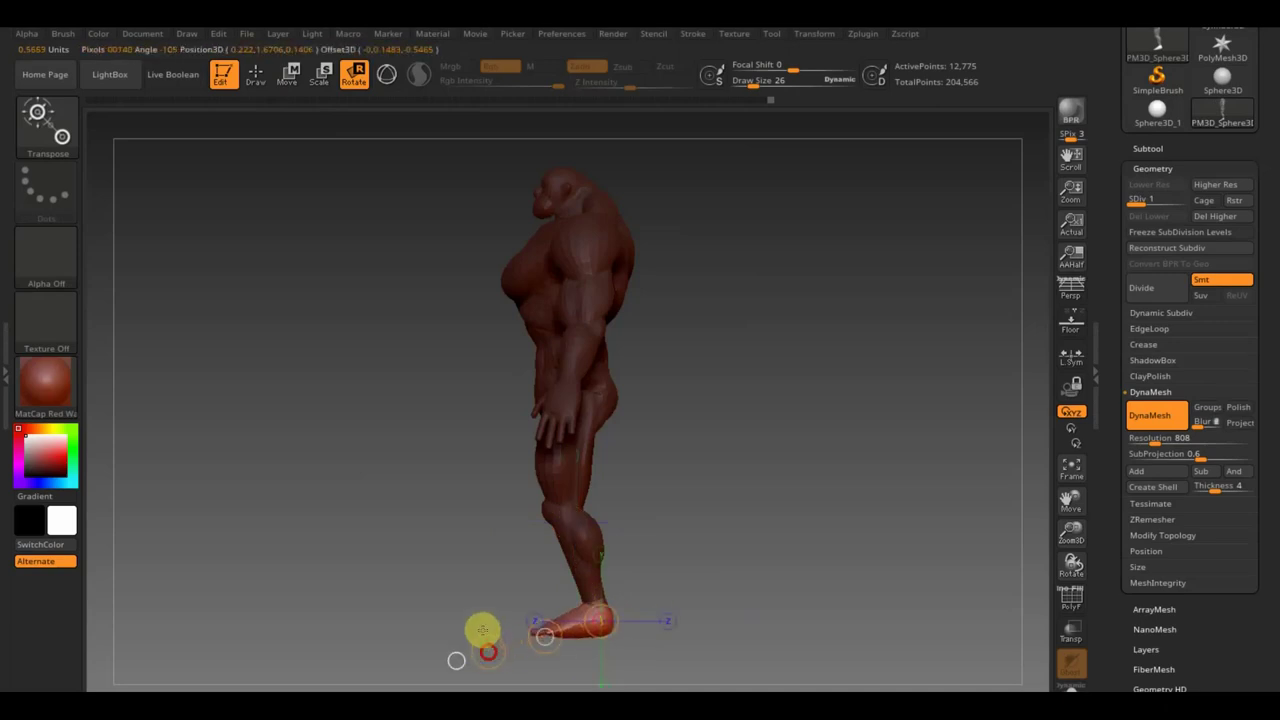
pyautogui.click(256, 73)
pyautogui.moveTo(731, 386)
pyautogui.keyDown('shift'); pyautogui.mouseDown()
pyautogui.moveTo(824, 513)
pyautogui.moveTo(843, 509)
pyautogui.moveTo(857, 526)
pyautogui.mouseUp(); pyautogui.keyUp('shift')
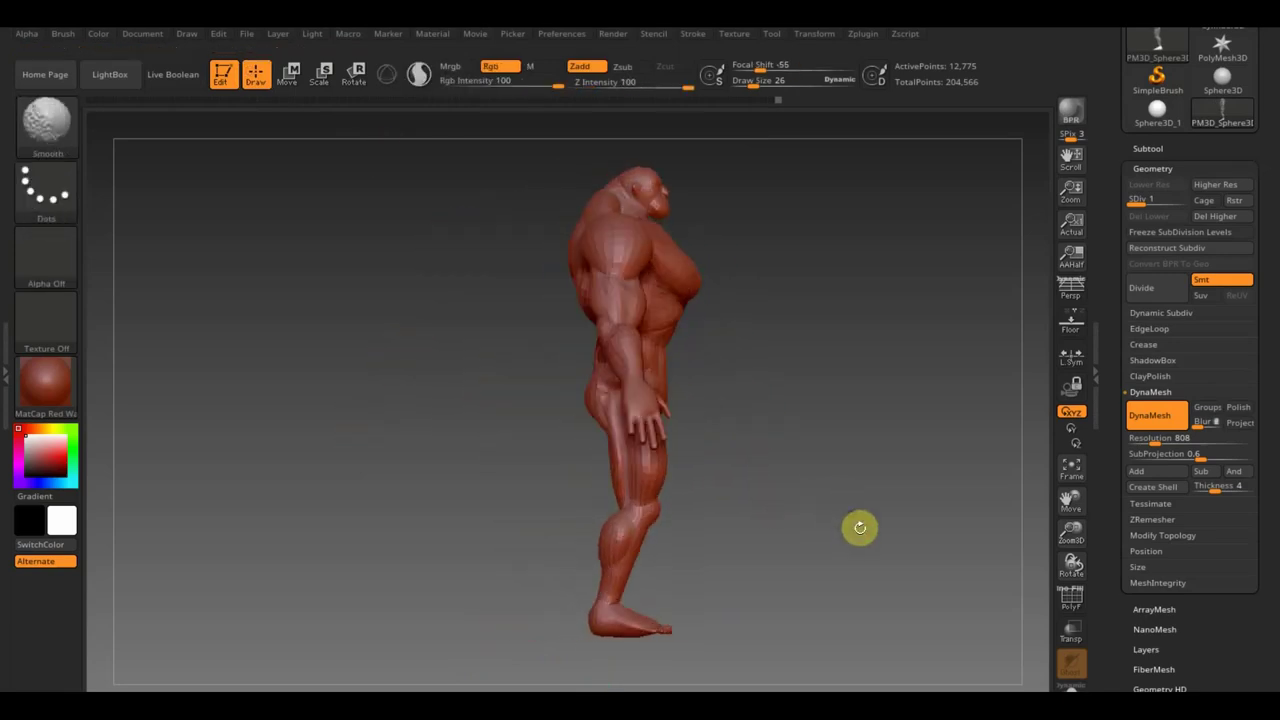
# From a zoomed front view, raise the SDiv slider to level 3 (204,566 points).
pyautogui.moveTo(876, 421); pyautogui.dragTo(872, 406)
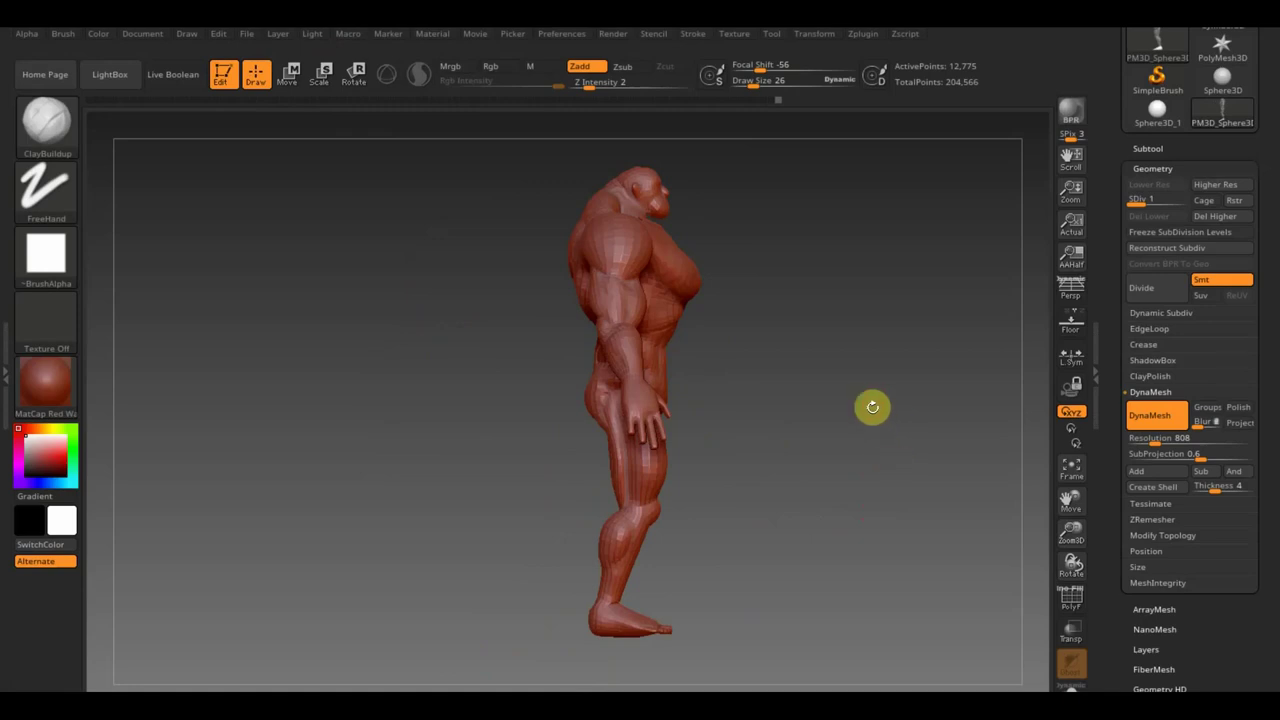
pyautogui.moveTo(886, 412)
pyautogui.mouseDown()
pyautogui.moveTo(806, 414)
pyautogui.moveTo(869, 380)
pyautogui.moveTo(803, 494)
pyautogui.mouseUp()
pyautogui.moveTo(728, 521)
pyautogui.keyDown('alt'); pyautogui.mouseDown()
pyautogui.moveTo(734, 580)
pyautogui.moveTo(920, 229)
pyautogui.moveTo(903, 373)
pyautogui.mouseUp(); pyautogui.keyUp('alt')
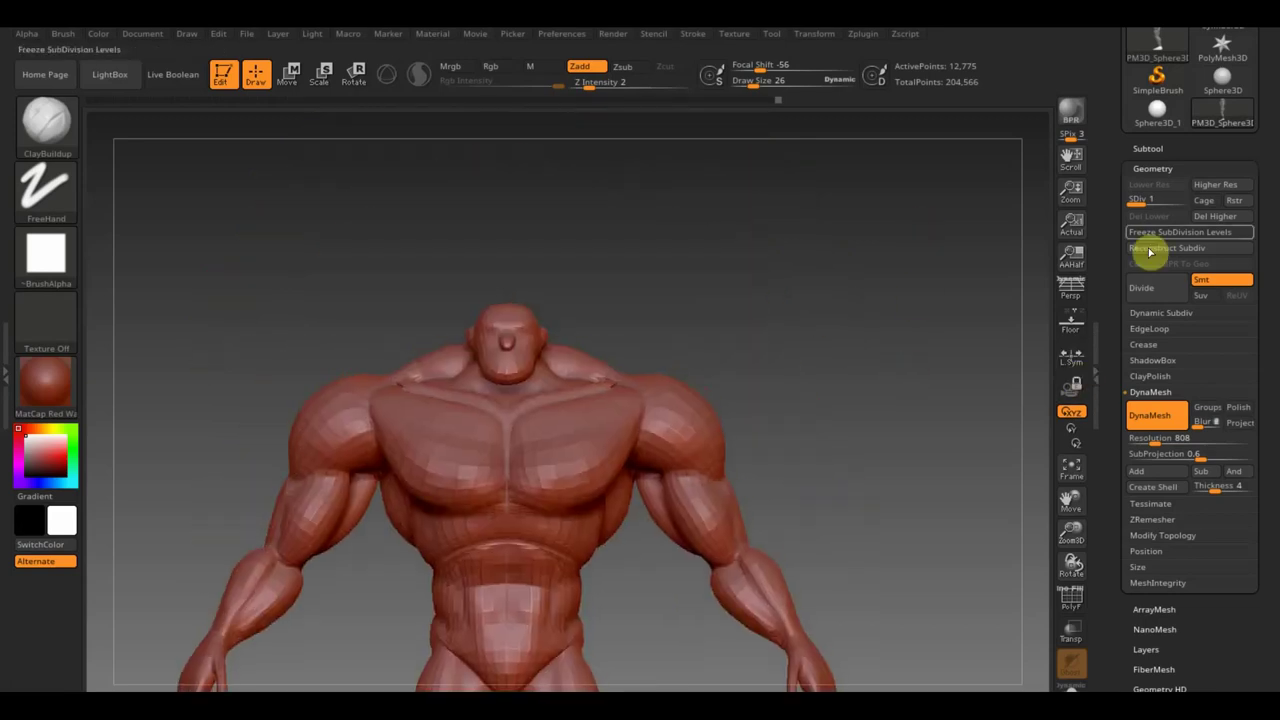
pyautogui.moveTo(1140, 203); pyautogui.dragTo(1175, 206)
pyautogui.moveTo(863, 314)
pyautogui.keyDown('alt'); pyautogui.mouseDown()
pyautogui.moveTo(879, 366)
pyautogui.moveTo(817, 571)
pyautogui.mouseUp(); pyautogui.keyUp('alt')
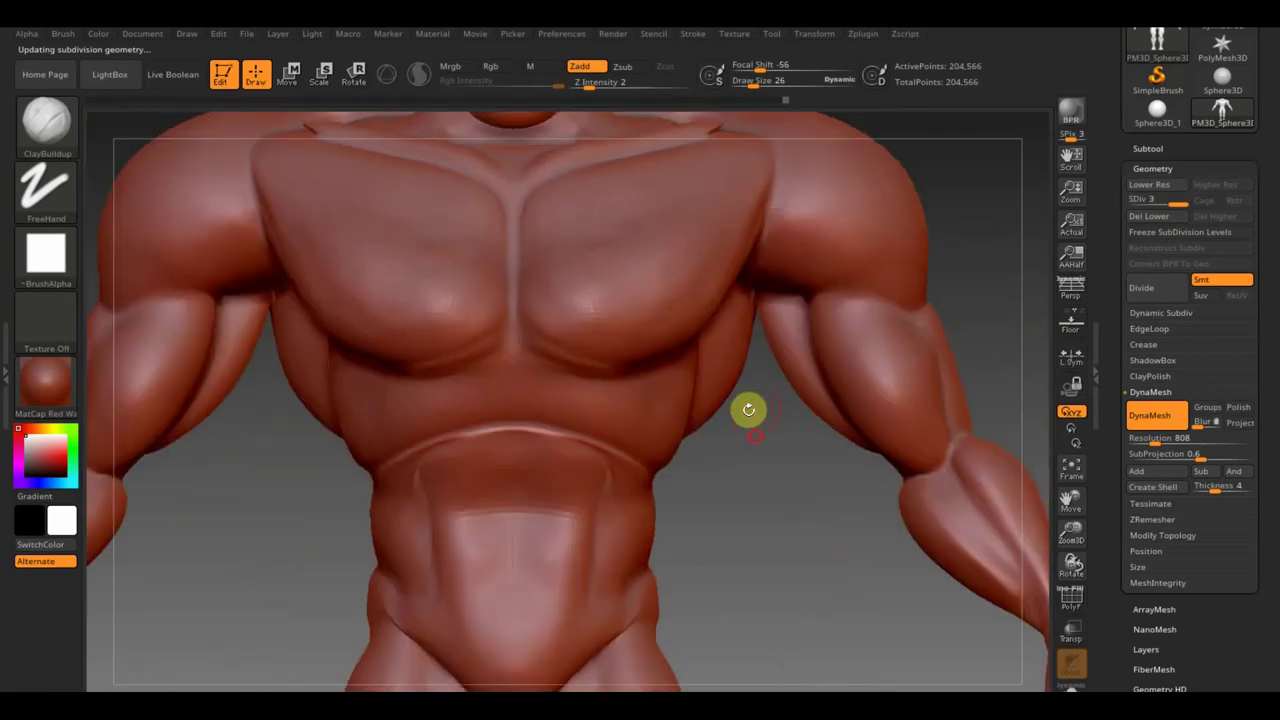
# Frame the head front-on, then carve a brow crease above the eyes and a lip line below the nose.
pyautogui.keyDown('alt'); pyautogui.moveTo(749, 409); pyautogui.dragTo(780, 674); pyautogui.keyUp('alt')
pyautogui.moveTo(816, 261)
pyautogui.mouseDown()
pyautogui.moveTo(800, 371)
pyautogui.moveTo(863, 357)
pyautogui.moveTo(845, 221)
pyautogui.mouseUp()
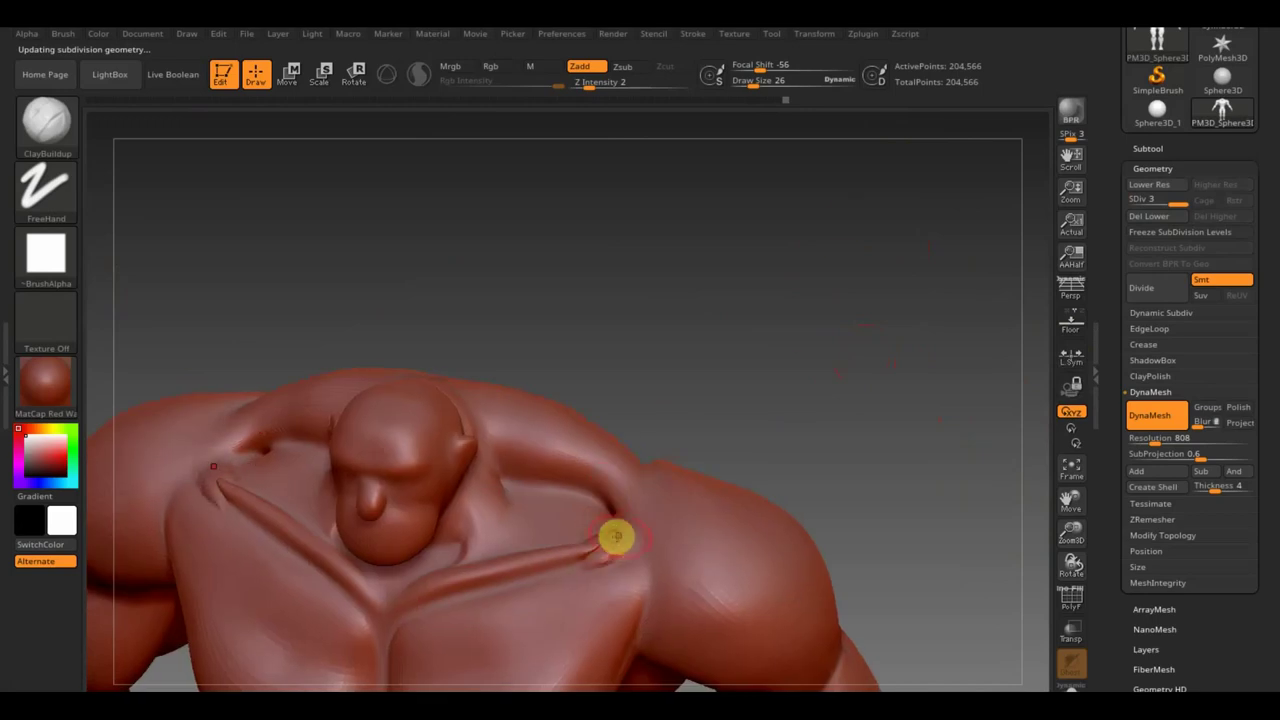
pyautogui.moveTo(723, 443)
pyautogui.keyDown('shift'); pyautogui.mouseDown()
pyautogui.moveTo(746, 401)
pyautogui.moveTo(894, 291)
pyautogui.mouseUp(); pyautogui.keyUp('shift')
pyautogui.moveTo(814, 286)
pyautogui.keyDown('alt'); pyautogui.mouseDown()
pyautogui.moveTo(824, 352)
pyautogui.moveTo(820, 311)
pyautogui.moveTo(832, 338)
pyautogui.mouseUp(); pyautogui.keyUp('alt')
pyautogui.moveTo(763, 86); pyautogui.dragTo(744, 86)
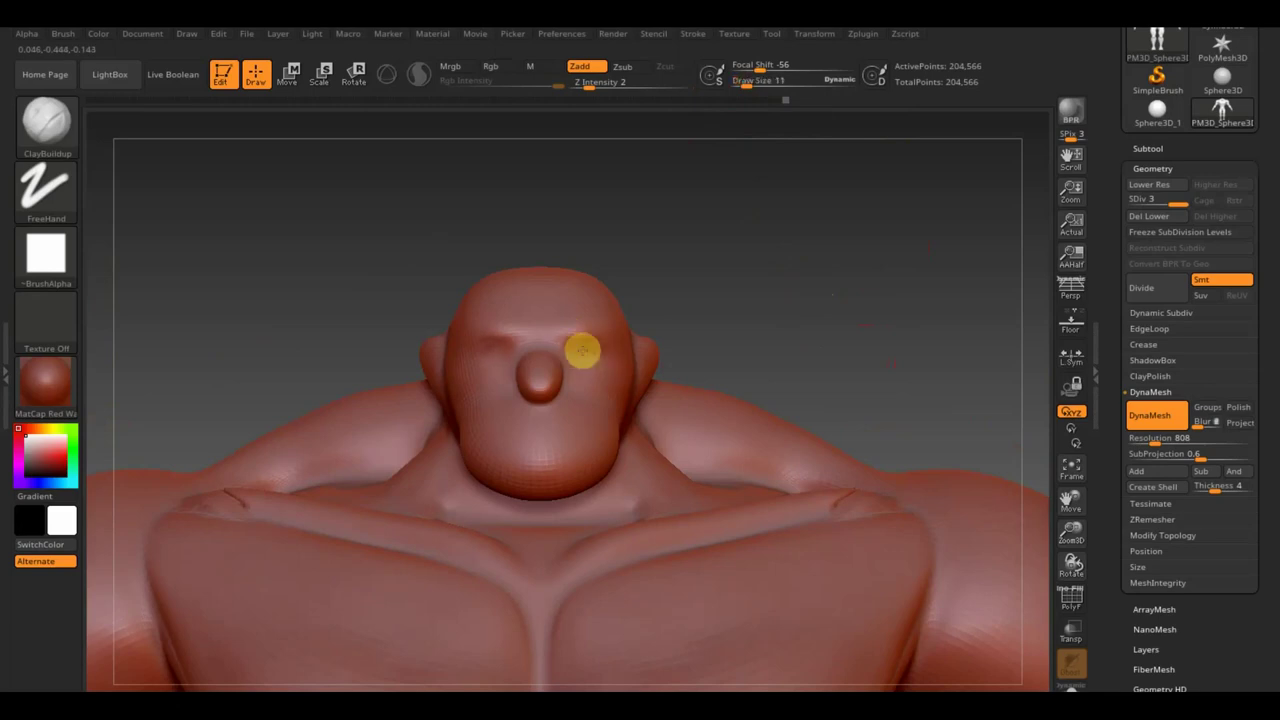
pyautogui.moveTo(587, 352)
pyautogui.mouseDown()
pyautogui.moveTo(551, 334)
pyautogui.moveTo(572, 330)
pyautogui.mouseUp()
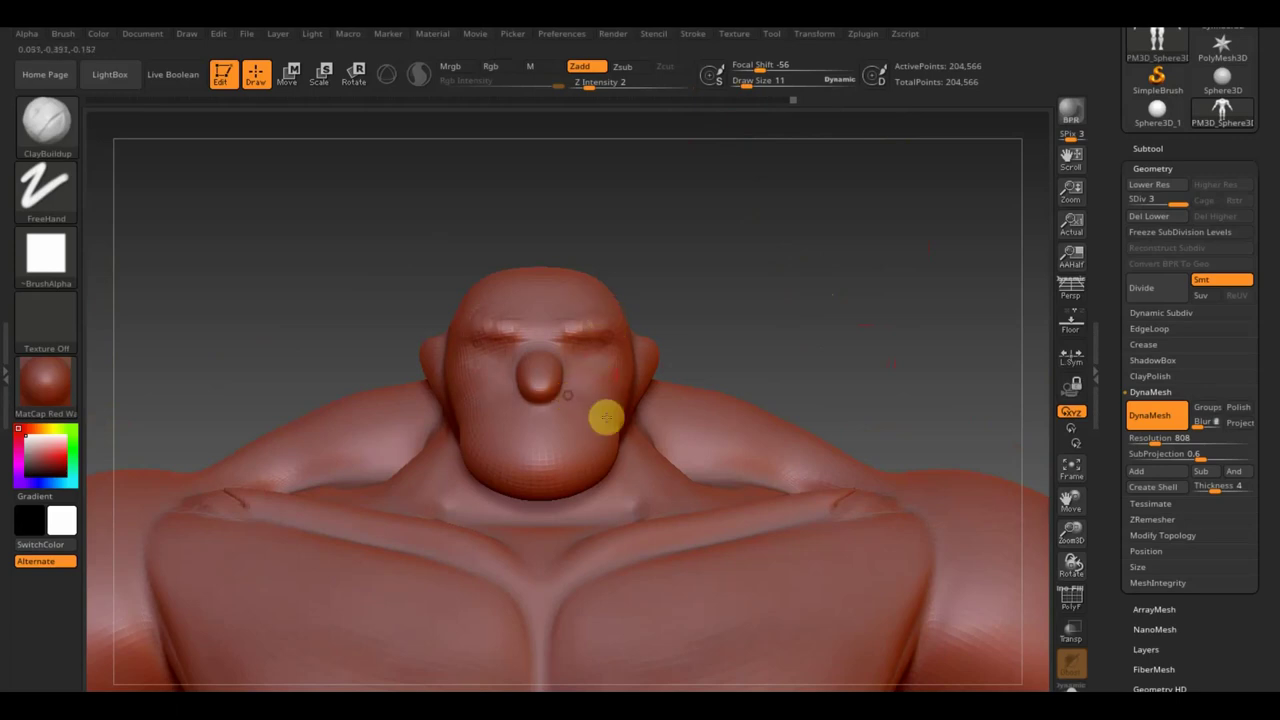
pyautogui.moveTo(522, 414)
pyautogui.mouseDown()
pyautogui.moveTo(571, 414)
pyautogui.moveTo(496, 413)
pyautogui.mouseUp()
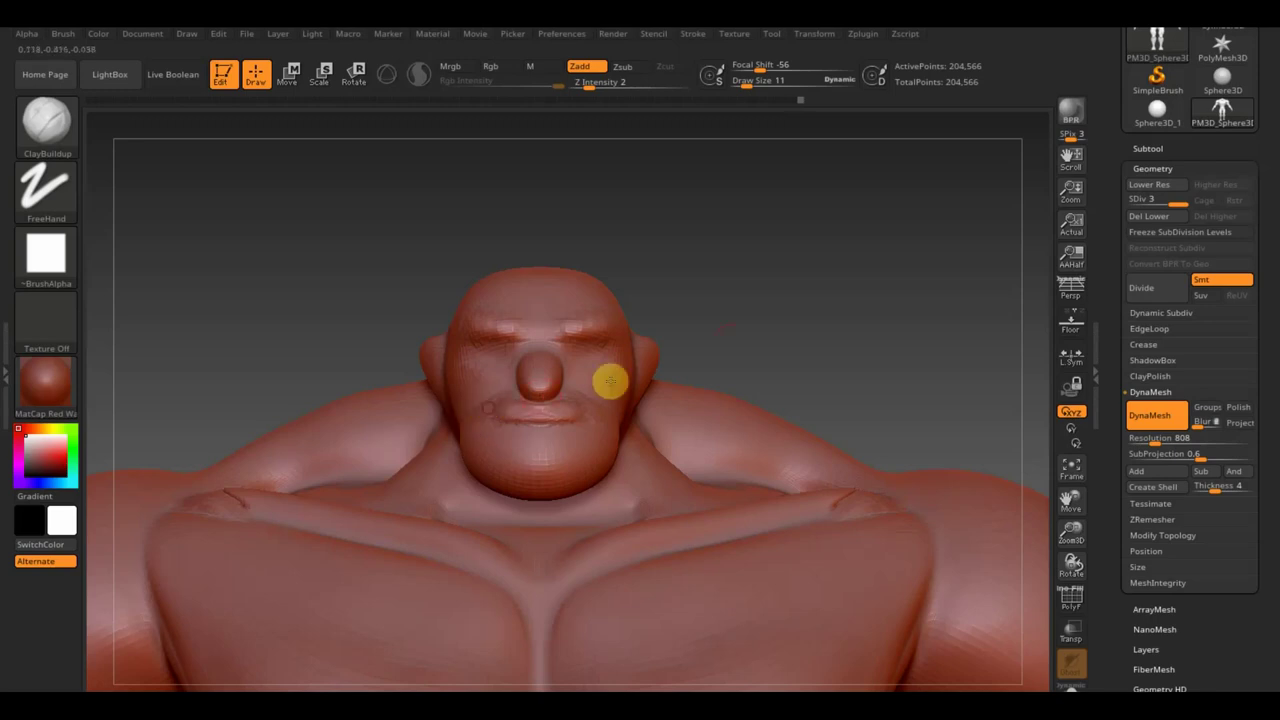
# Check the face from three-quarter, profile and front views, then enter a new sculpting intensity value.
pyautogui.moveTo(608, 380); pyautogui.dragTo(734, 340)
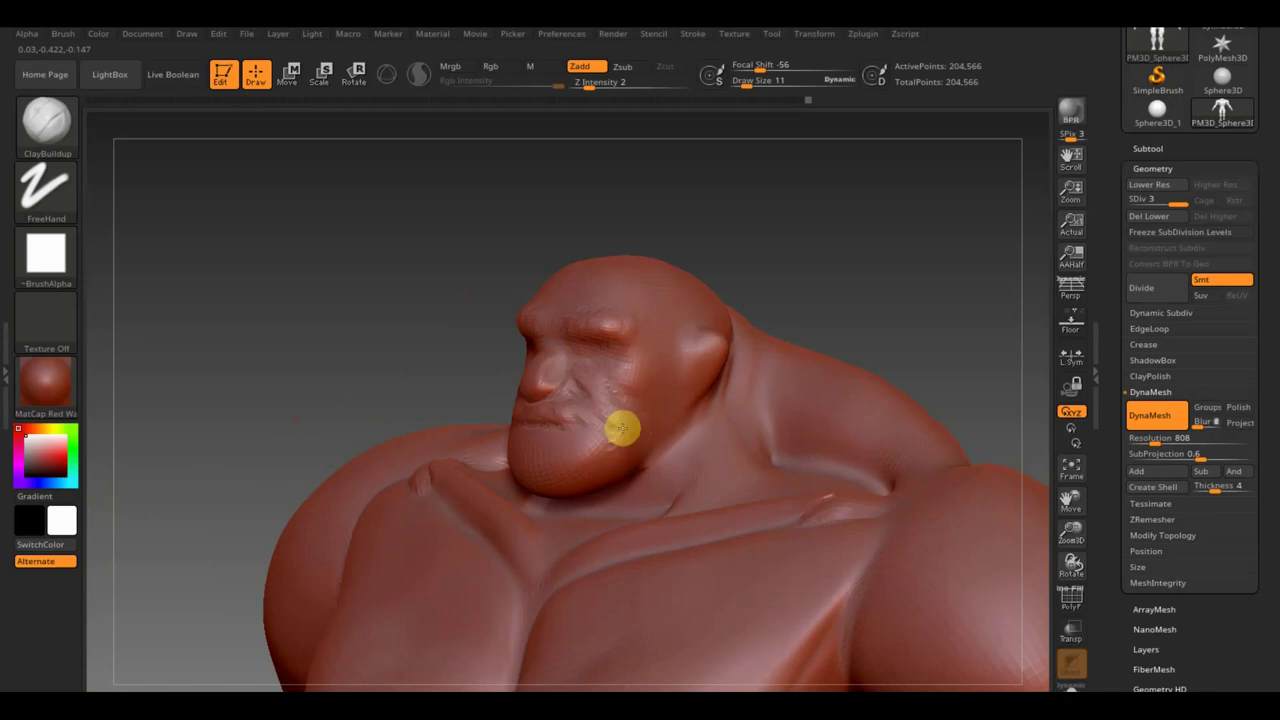
pyautogui.moveTo(591, 380)
pyautogui.mouseDown(button='right')
pyautogui.moveTo(792, 326)
pyautogui.moveTo(843, 289)
pyautogui.mouseUp(button='right')
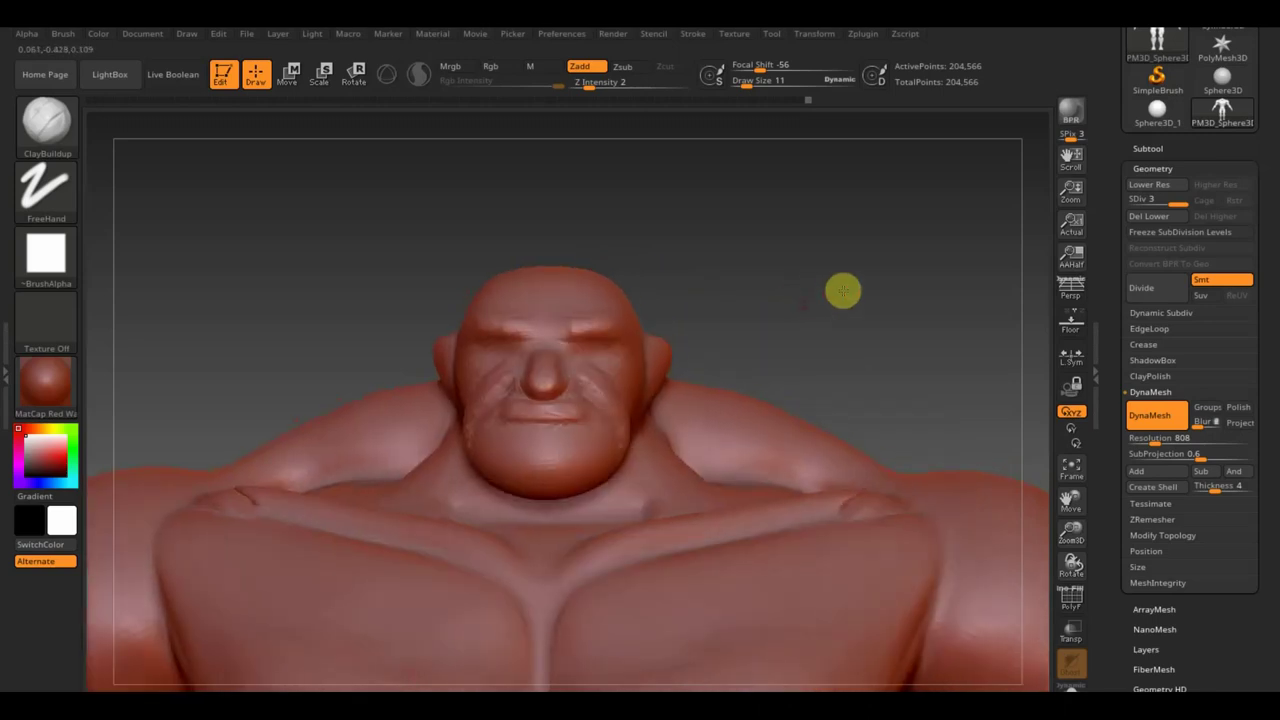
pyautogui.moveTo(657, 443); pyautogui.dragTo(851, 263, button='right')
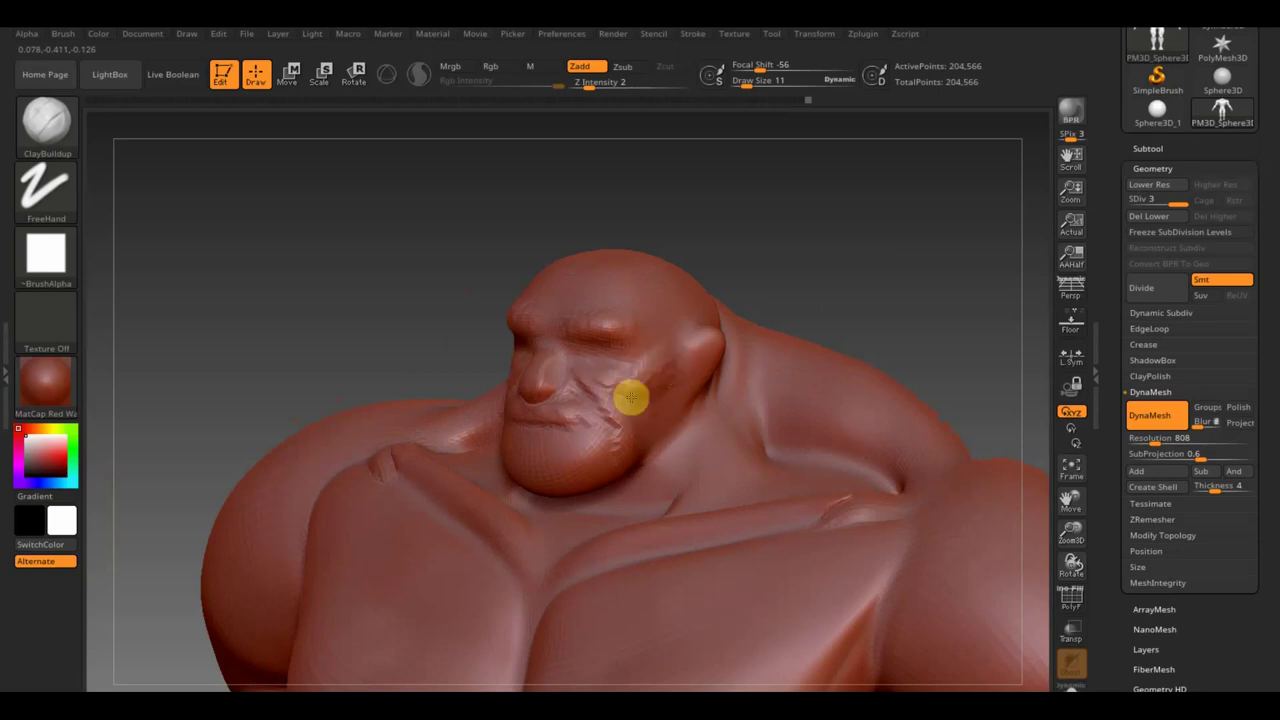
pyautogui.moveTo(834, 297); pyautogui.dragTo(780, 334)
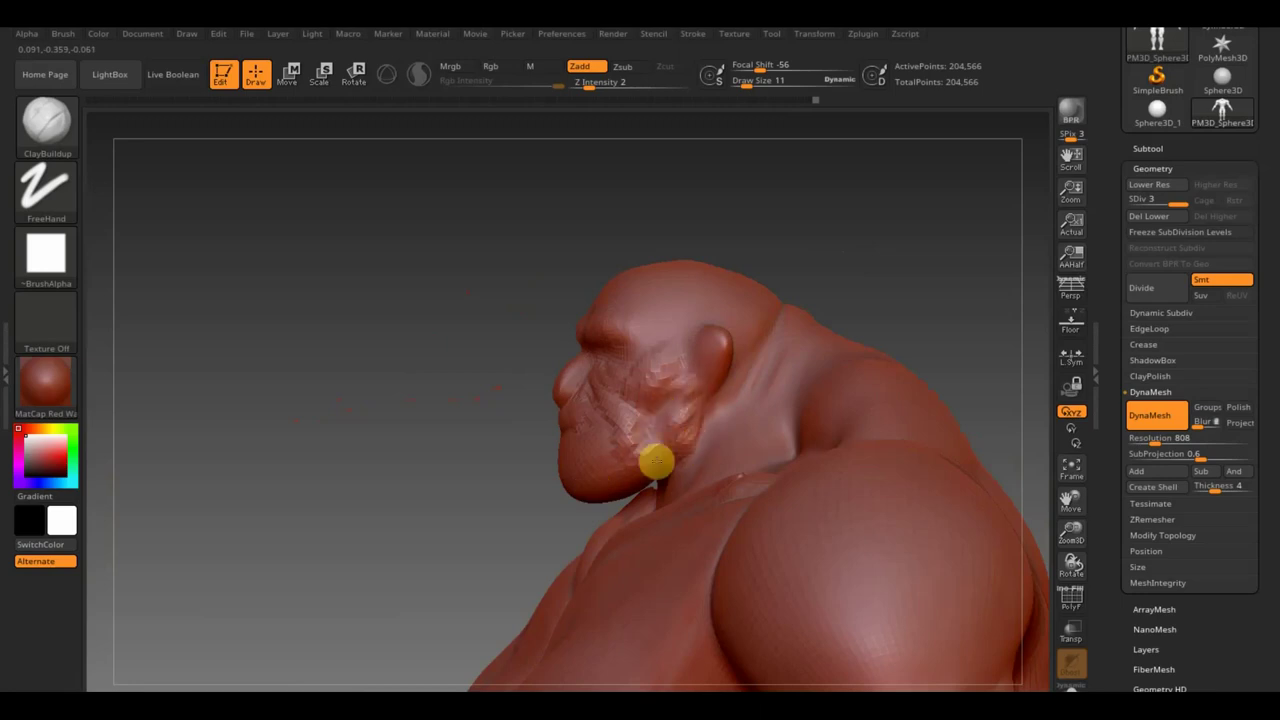
pyautogui.moveTo(858, 323); pyautogui.dragTo(856, 342)
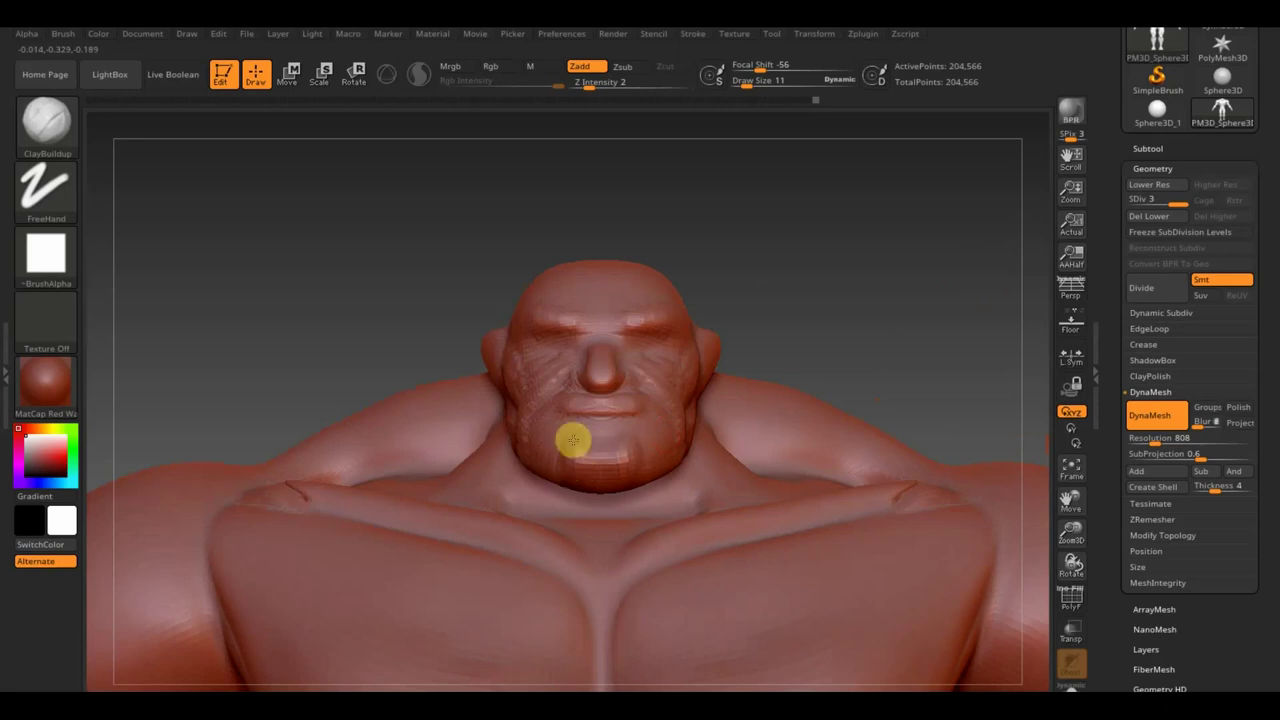
pyautogui.moveTo(574, 456)
pyautogui.mouseDown()
pyautogui.moveTo(971, 280)
pyautogui.moveTo(909, 297)
pyautogui.moveTo(884, 341)
pyautogui.moveTo(616, 454)
pyautogui.mouseUp()
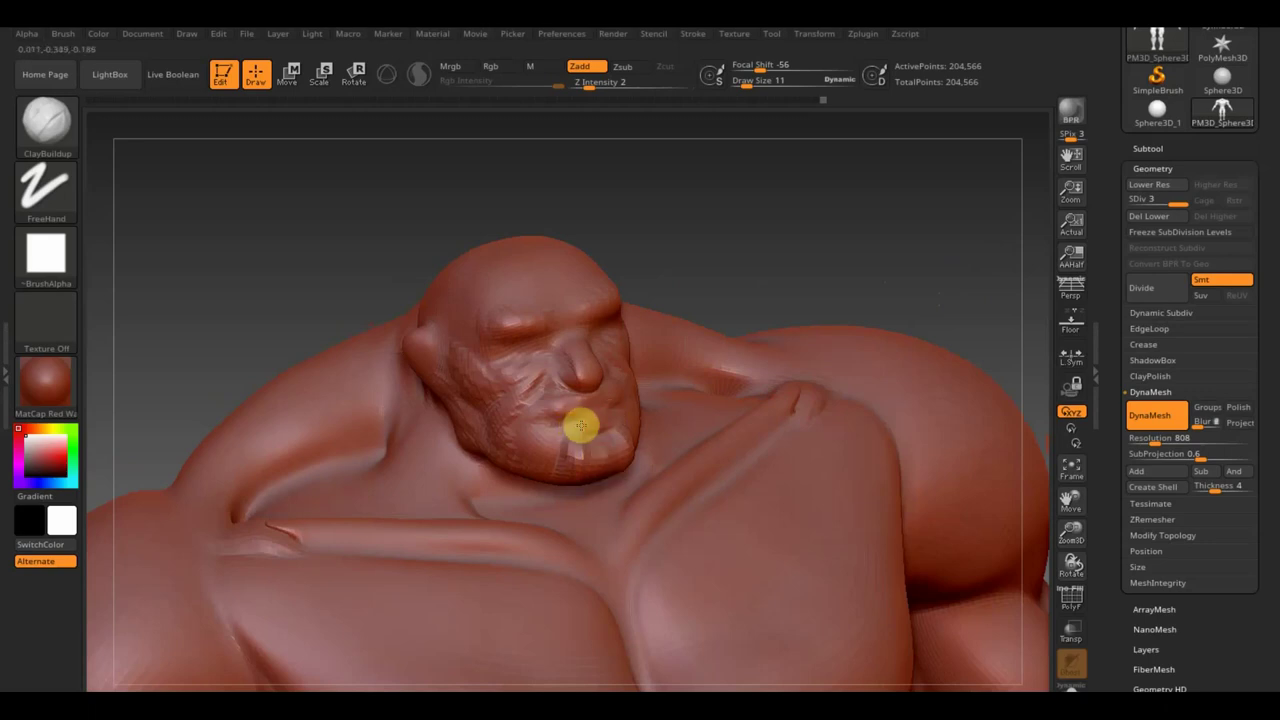
pyautogui.moveTo(742, 367)
pyautogui.mouseDown()
pyautogui.moveTo(760, 249)
pyautogui.moveTo(754, 277)
pyautogui.moveTo(780, 300)
pyautogui.moveTo(604, 406)
pyautogui.mouseUp()
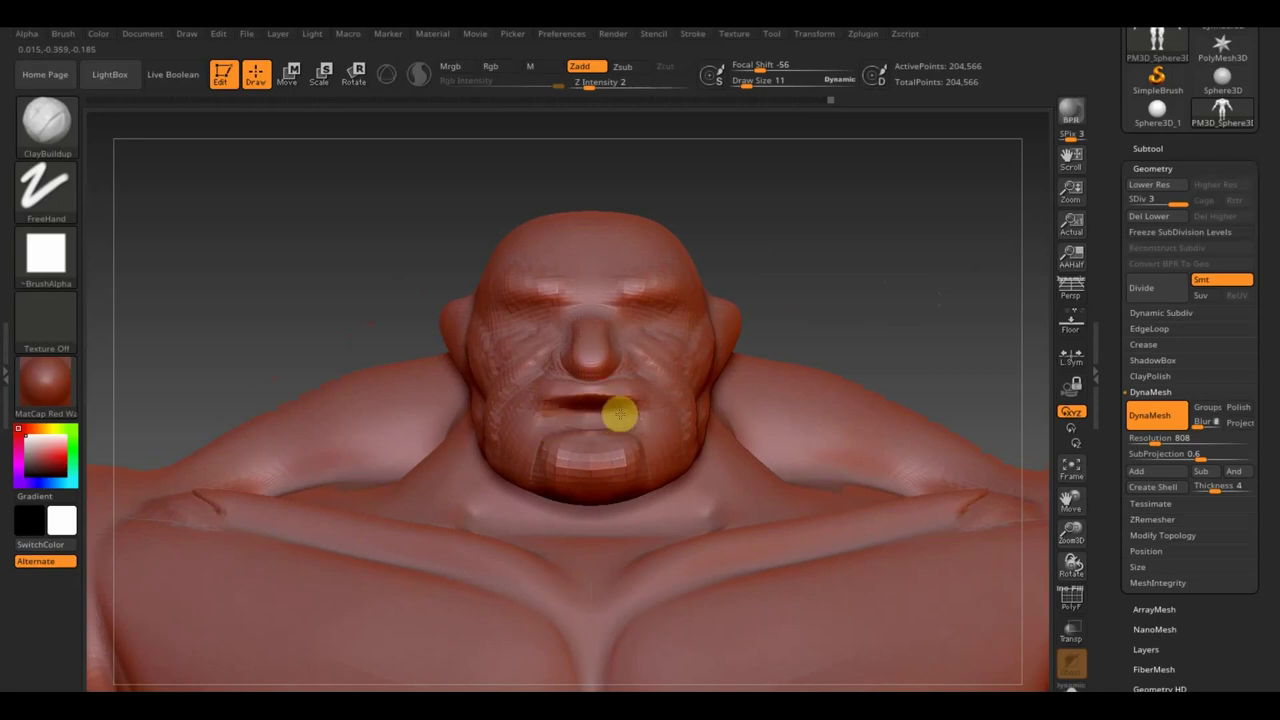
pyautogui.click(598, 84)
pyautogui.write('5')
pyautogui.press('BackSpace')
pyautogui.write('7')
pyautogui.press('Return')
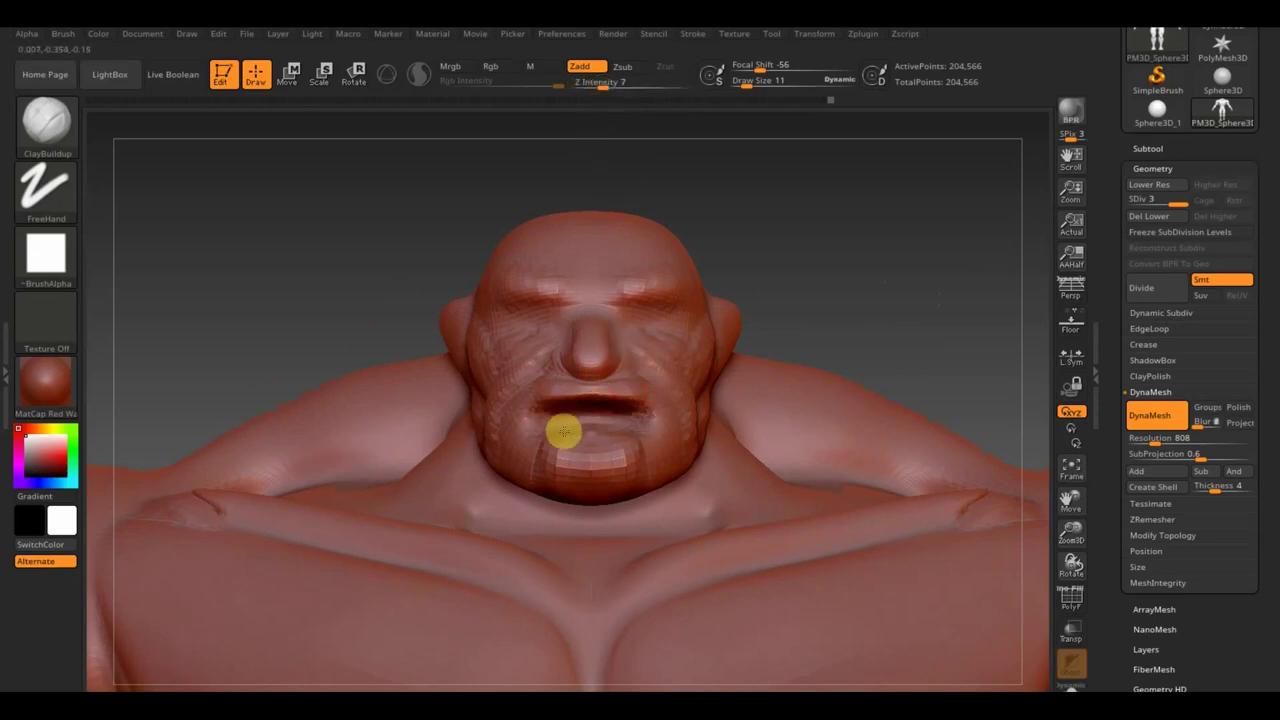
pyautogui.moveTo(898, 286); pyautogui.dragTo(903, 303)
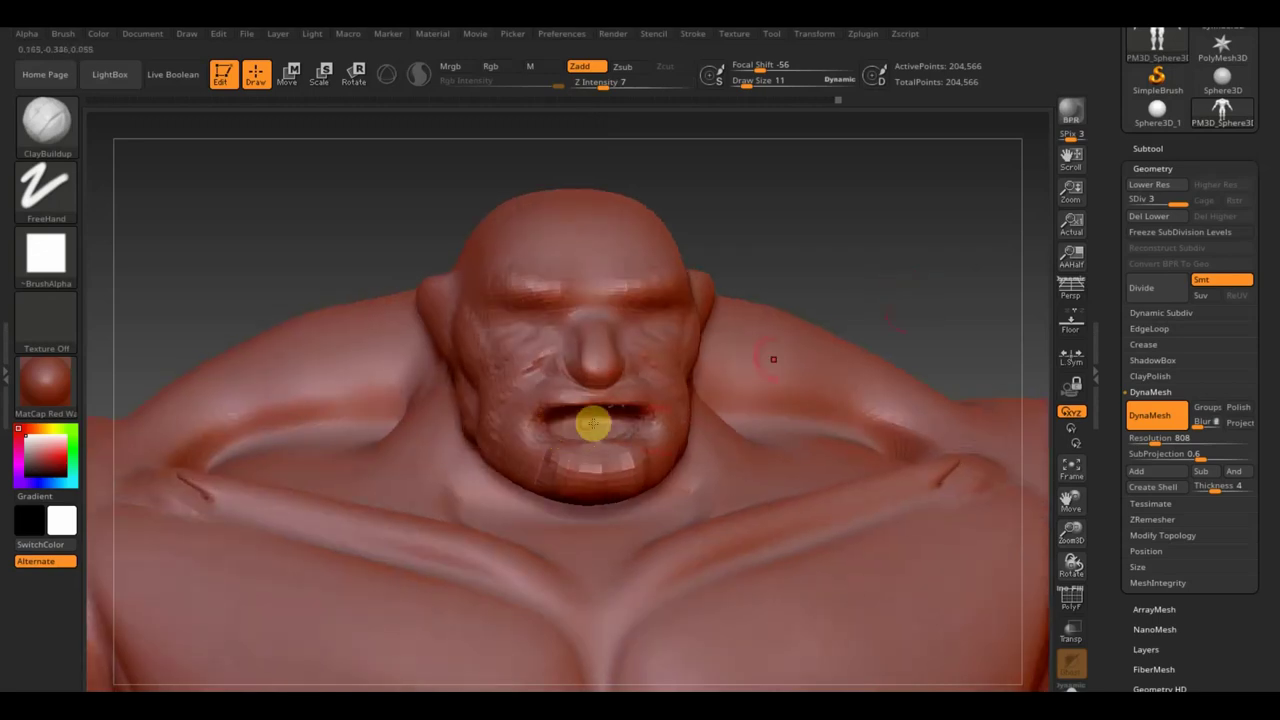
pyautogui.moveTo(880, 300); pyautogui.dragTo(857, 220)
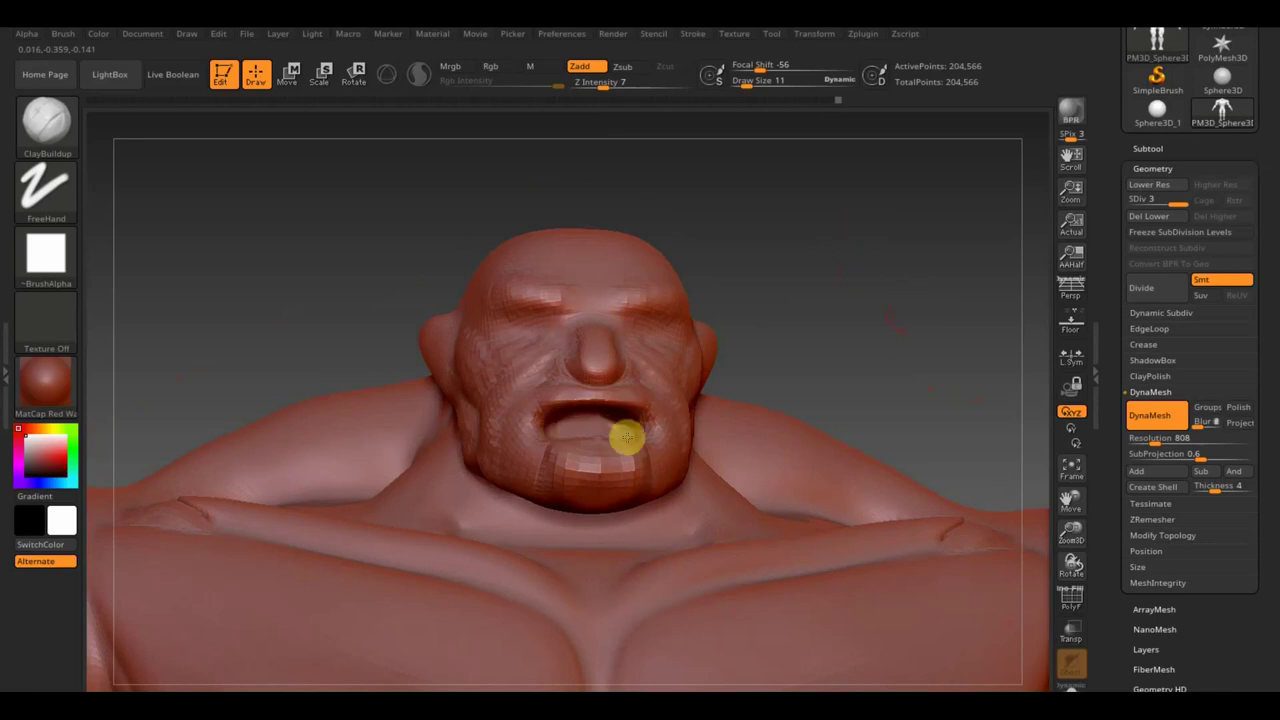
pyautogui.moveTo(720, 350); pyautogui.dragTo(800, 306)
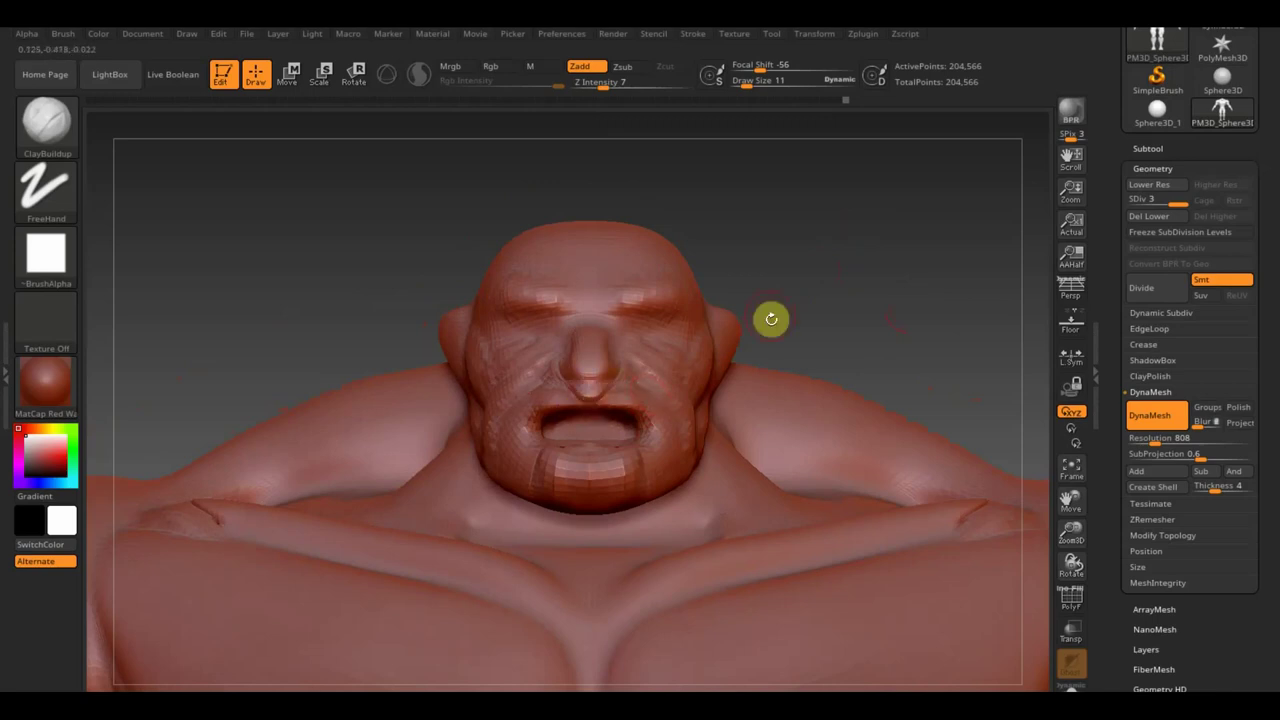
pyautogui.press('shift')
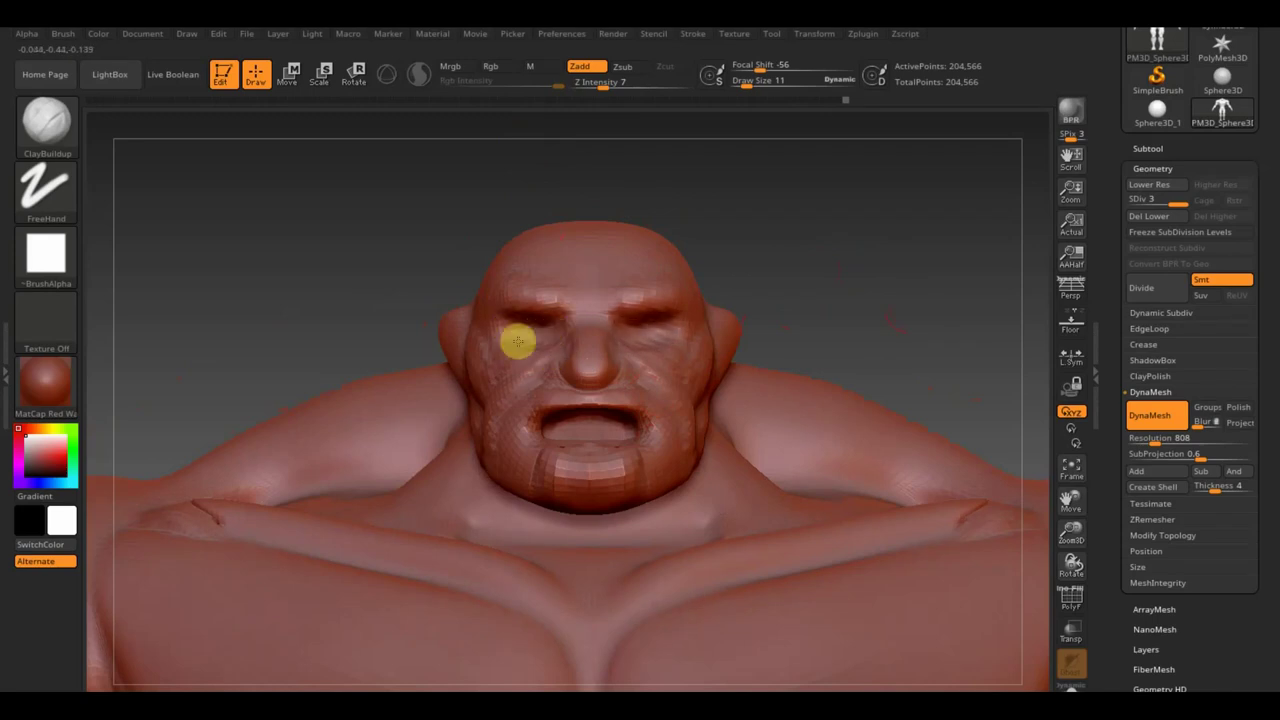
pyautogui.moveTo(748, 277); pyautogui.dragTo(780, 271)
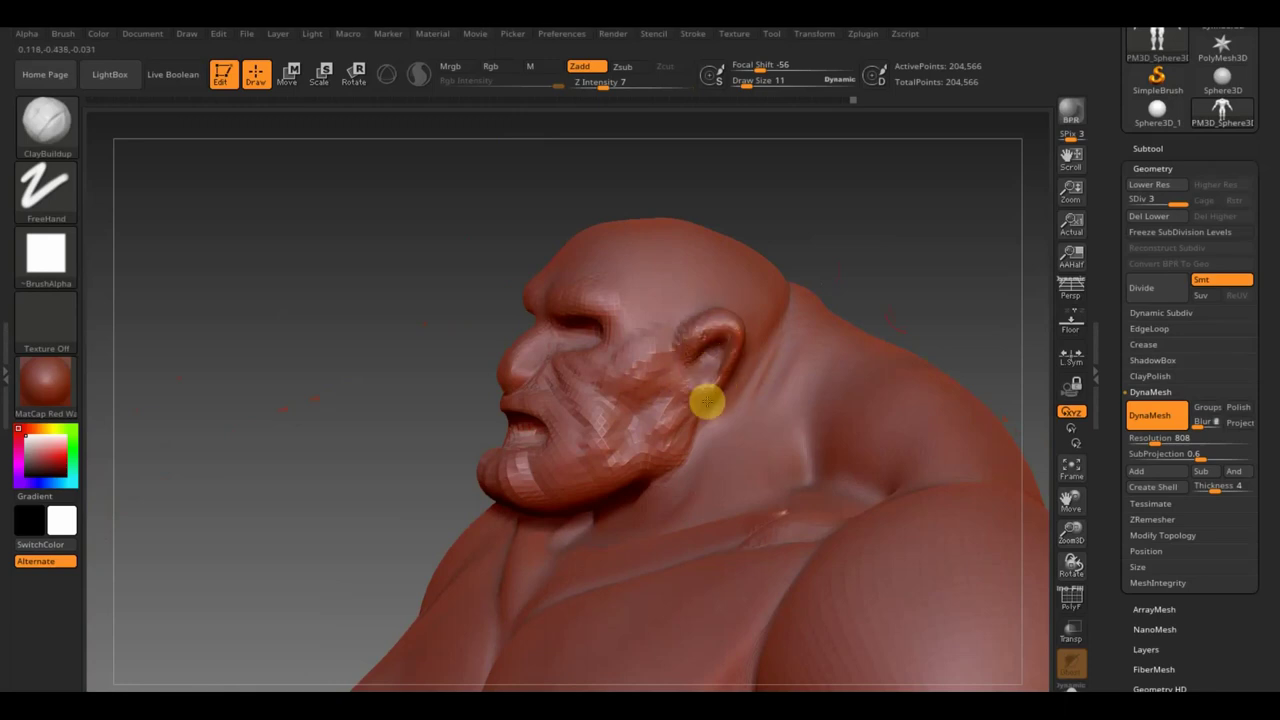
pyautogui.moveTo(703, 400)
pyautogui.mouseDown()
pyautogui.moveTo(831, 257)
pyautogui.moveTo(874, 251)
pyautogui.moveTo(731, 294)
pyautogui.mouseUp()
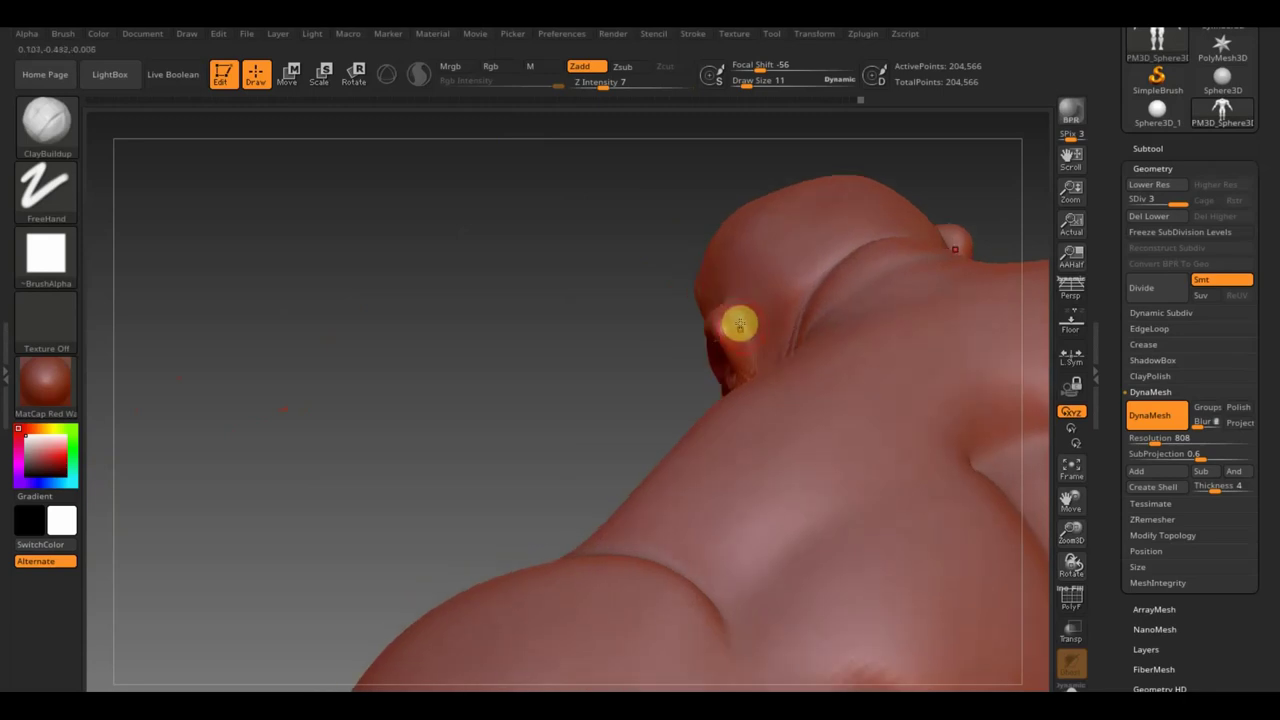
pyautogui.moveTo(826, 180)
pyautogui.mouseDown()
pyautogui.moveTo(552, 253)
pyautogui.moveTo(585, 268)
pyautogui.mouseUp()
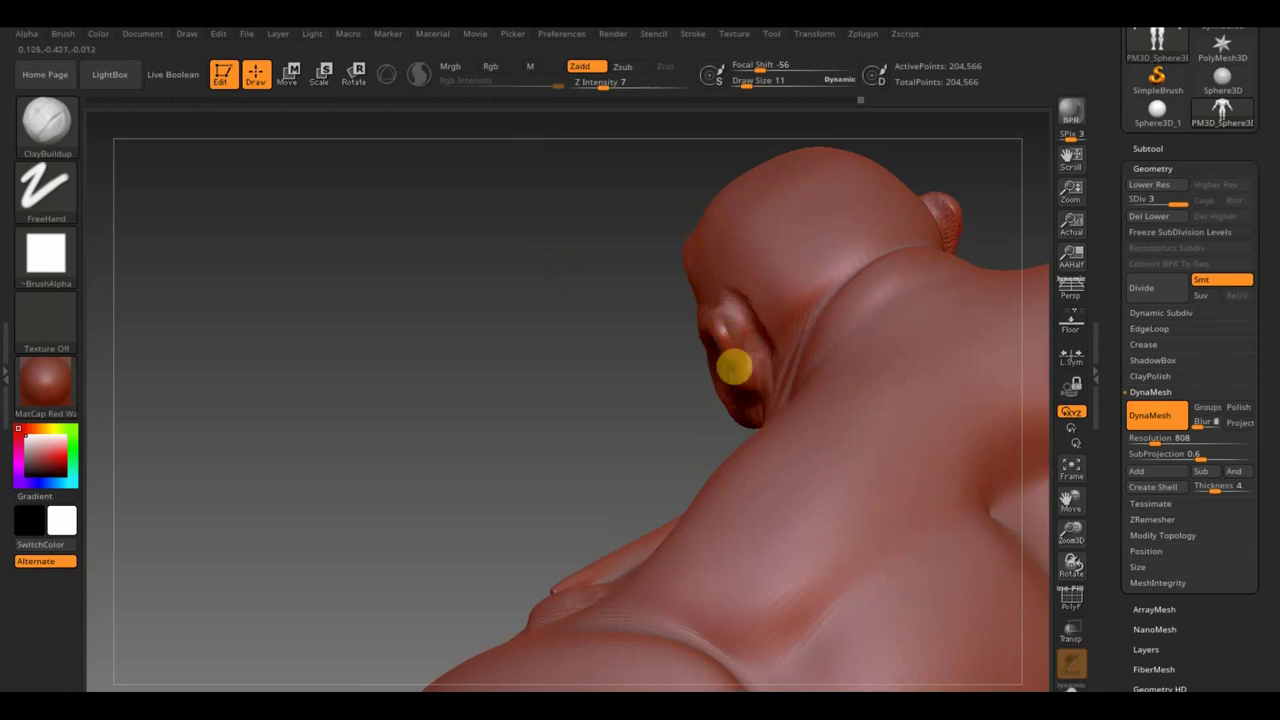
pyautogui.press('shift')
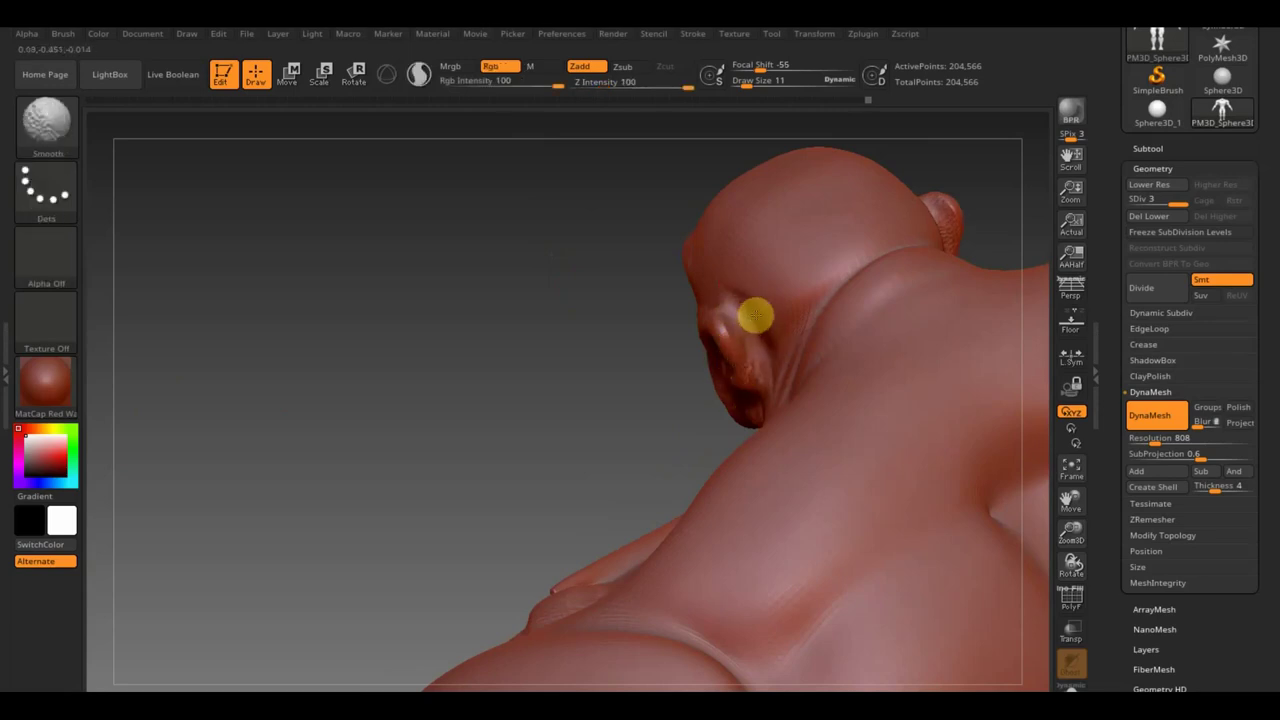
pyautogui.keyDown('shift'); pyautogui.moveTo(680, 343); pyautogui.dragTo(820, 301); pyautogui.keyUp('shift')
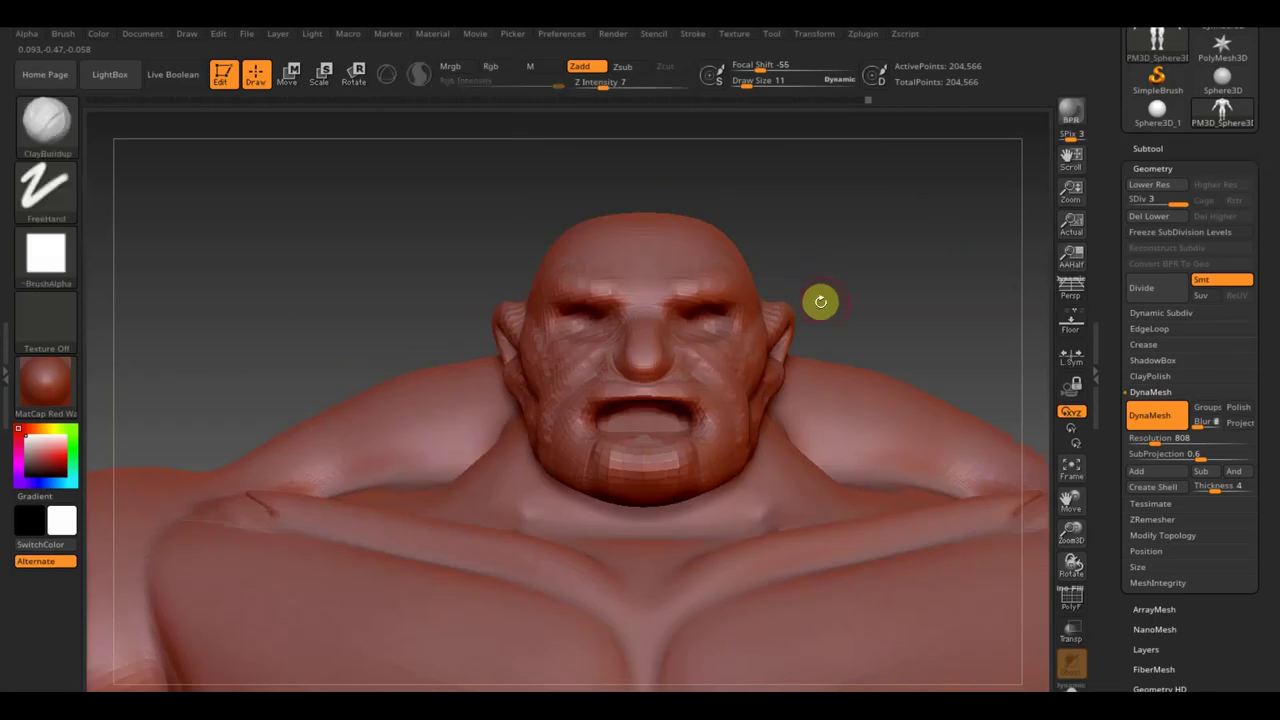
# Select the Move Topological brush and enlarge its Draw Size.
pyautogui.click(289, 76)
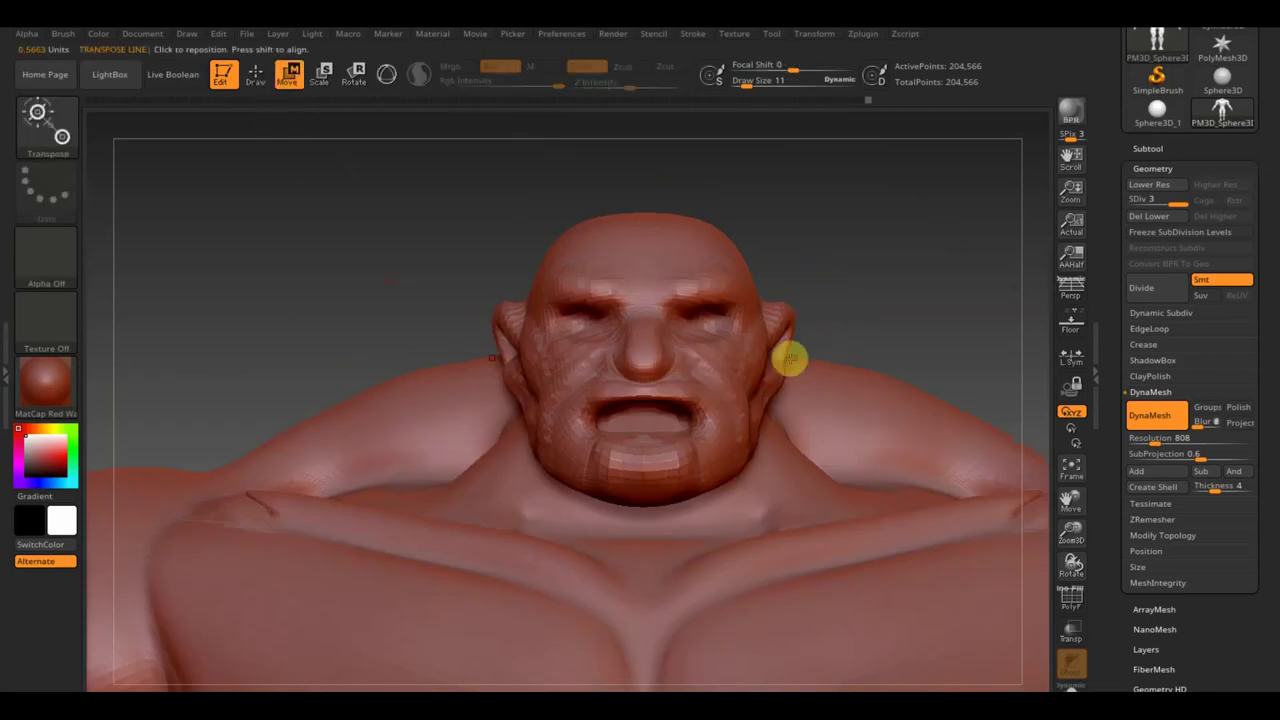
pyautogui.click(262, 78)
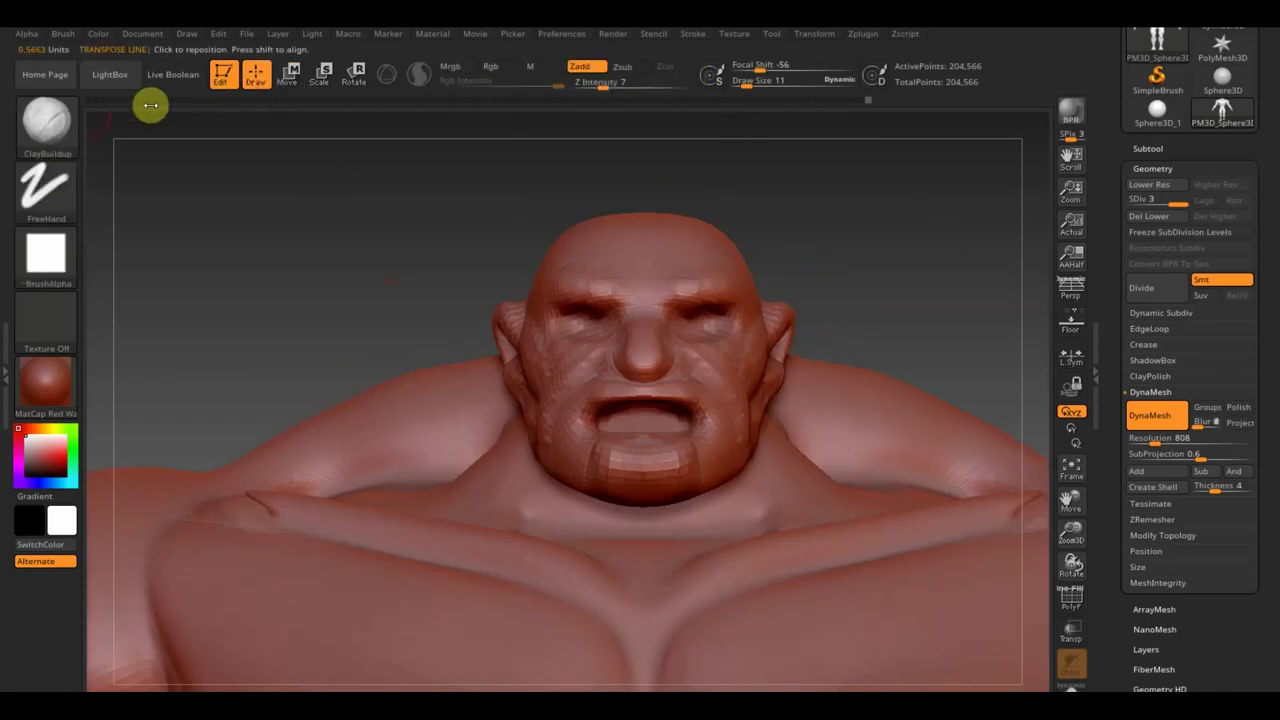
pyautogui.click(45, 120)
pyautogui.click(385, 150)
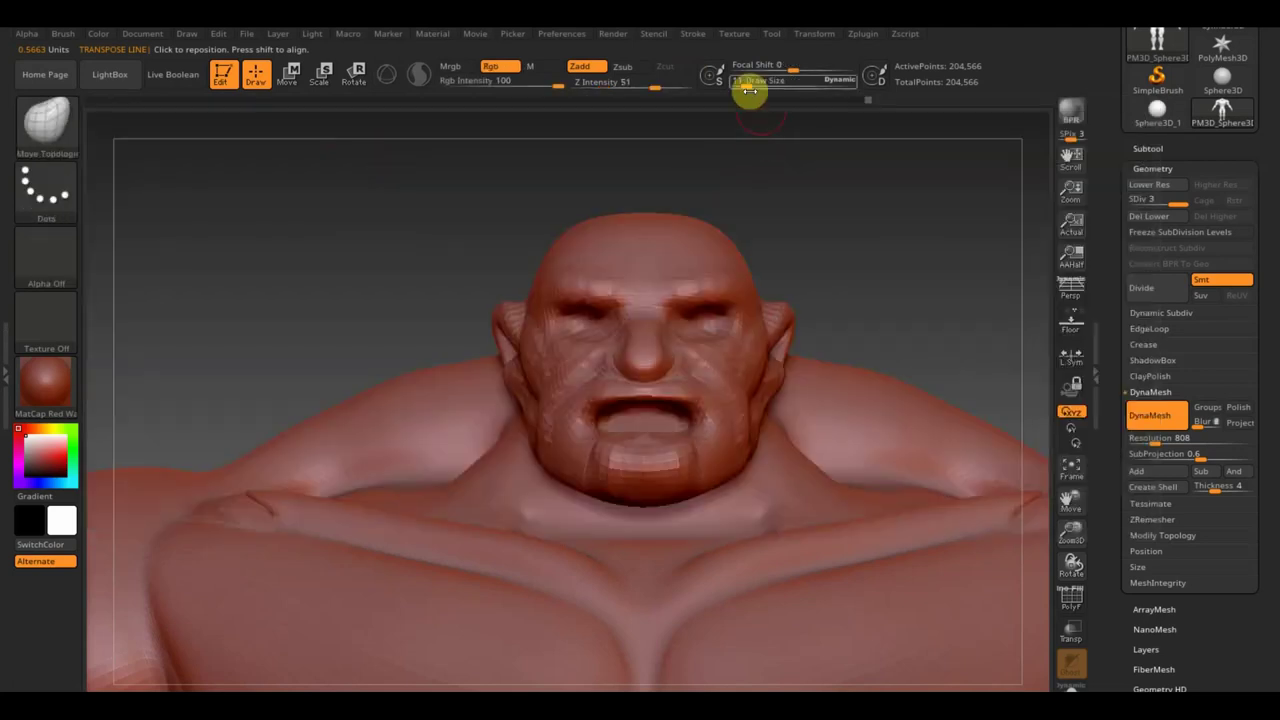
pyautogui.moveTo(749, 83); pyautogui.dragTo(760, 83)
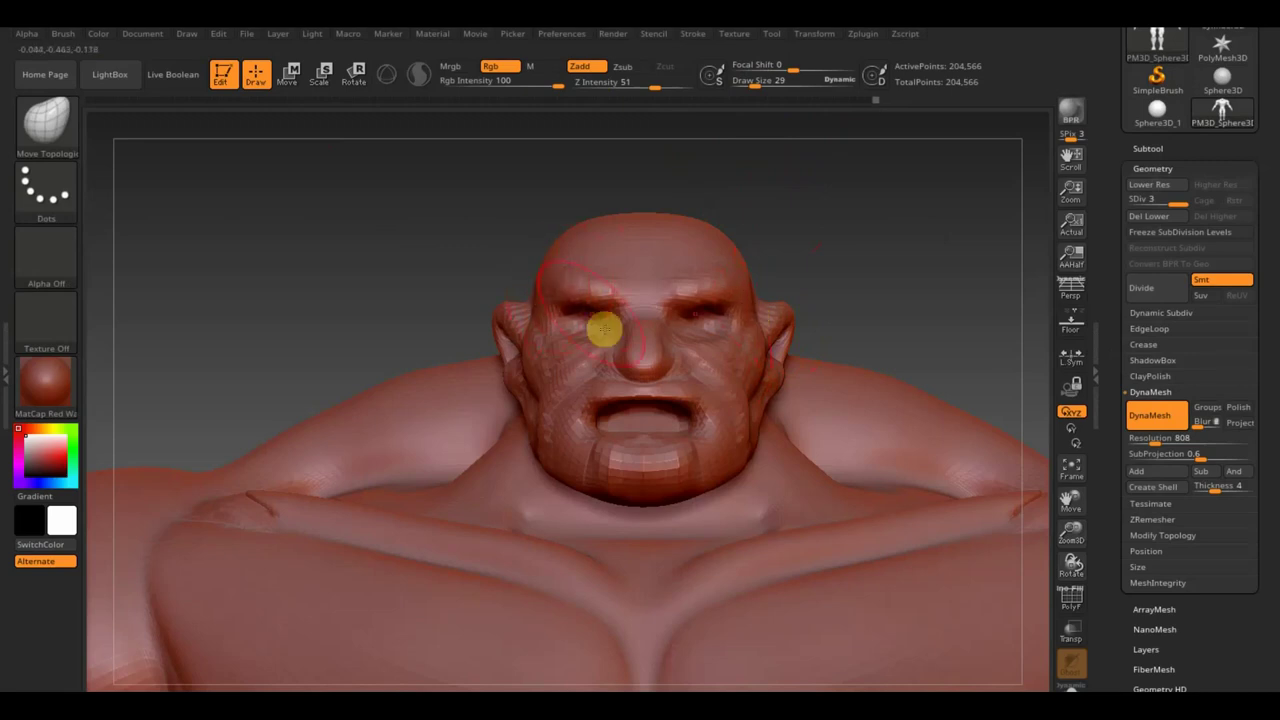
# In side view, pull out the nose tip and reshape the mouth, chin and jaw underside.
pyautogui.moveTo(845, 306)
pyautogui.mouseDown()
pyautogui.moveTo(930, 289)
pyautogui.moveTo(754, 363)
pyautogui.mouseUp()
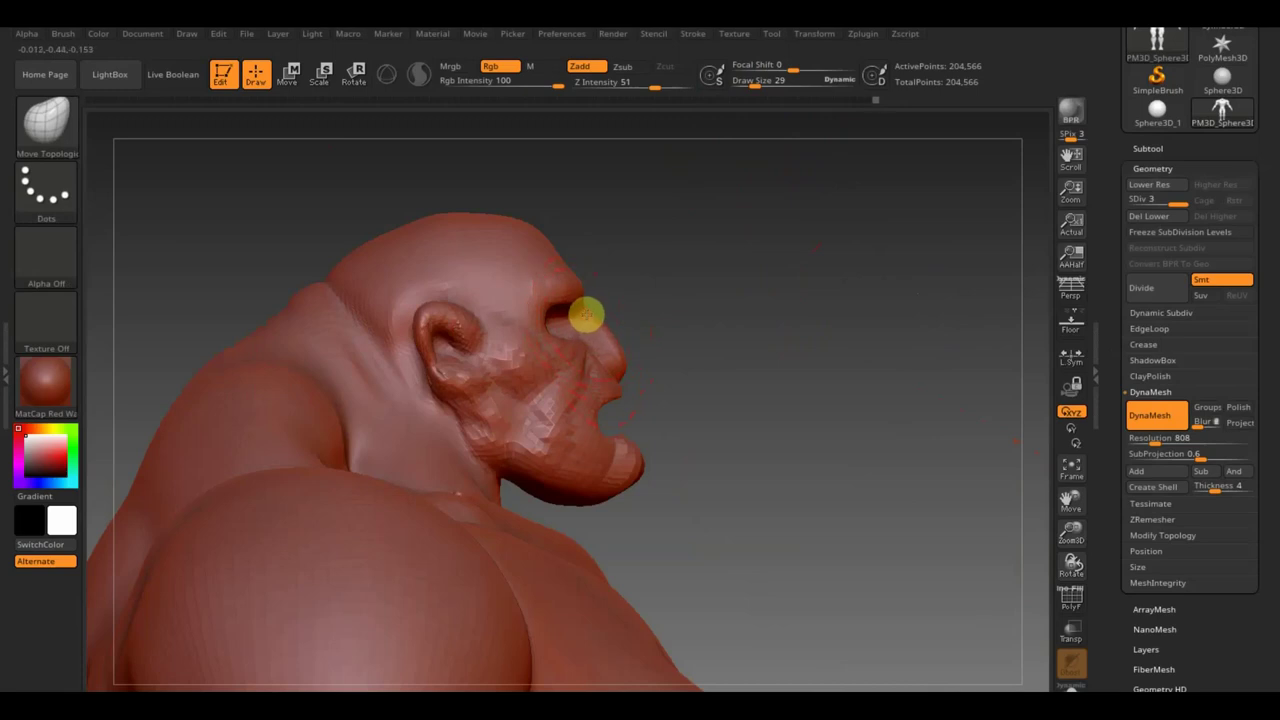
pyautogui.moveTo(586, 314); pyautogui.dragTo(608, 382)
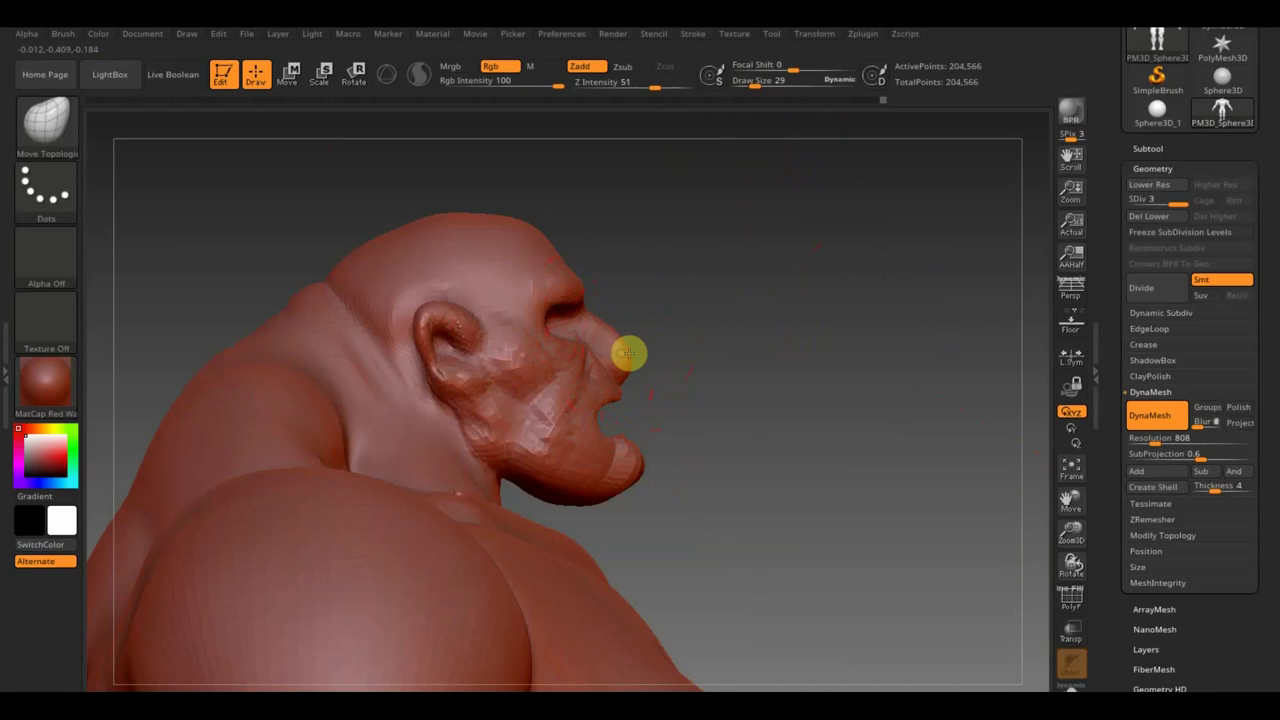
pyautogui.moveTo(629, 352); pyautogui.dragTo(585, 318)
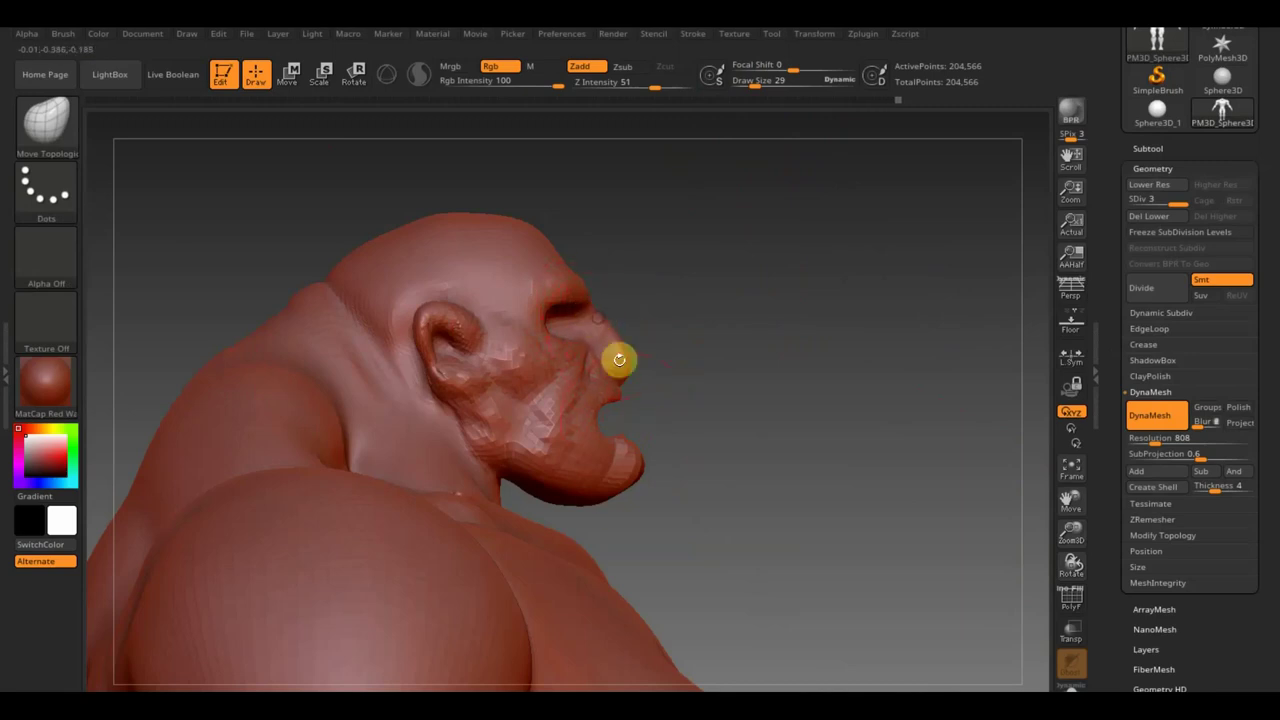
pyautogui.moveTo(617, 360); pyautogui.dragTo(594, 483)
pyautogui.moveTo(495, 492); pyautogui.dragTo(640, 482)
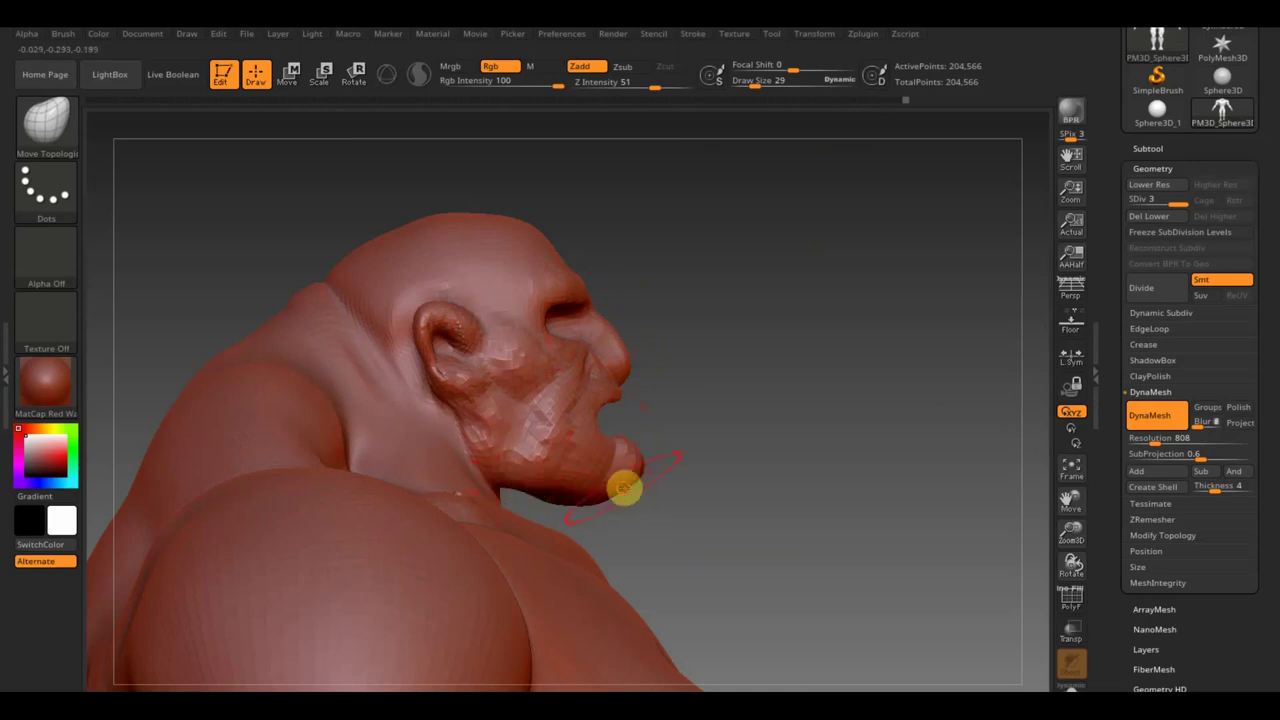
pyautogui.moveTo(747, 449)
pyautogui.mouseDown()
pyautogui.moveTo(663, 451)
pyautogui.moveTo(833, 372)
pyautogui.mouseUp()
pyautogui.moveTo(949, 323)
pyautogui.keyDown('alt'); pyautogui.mouseDown()
pyautogui.moveTo(857, 186)
pyautogui.moveTo(831, 260)
pyautogui.mouseUp(); pyautogui.keyUp('alt')
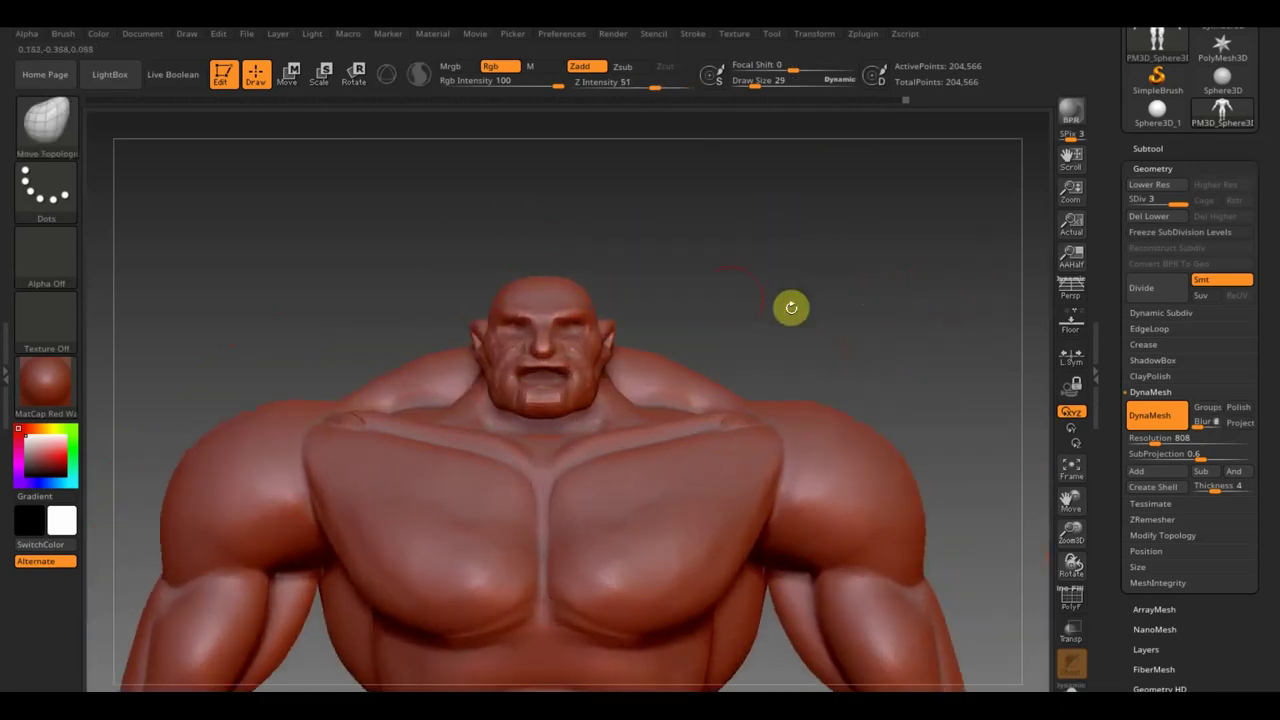
# Reduce Draw Size to 55, orbit around the brute, and frame the full figure front-on.
pyautogui.click(757, 81)
pyautogui.moveTo(757, 81); pyautogui.dragTo(766, 91)
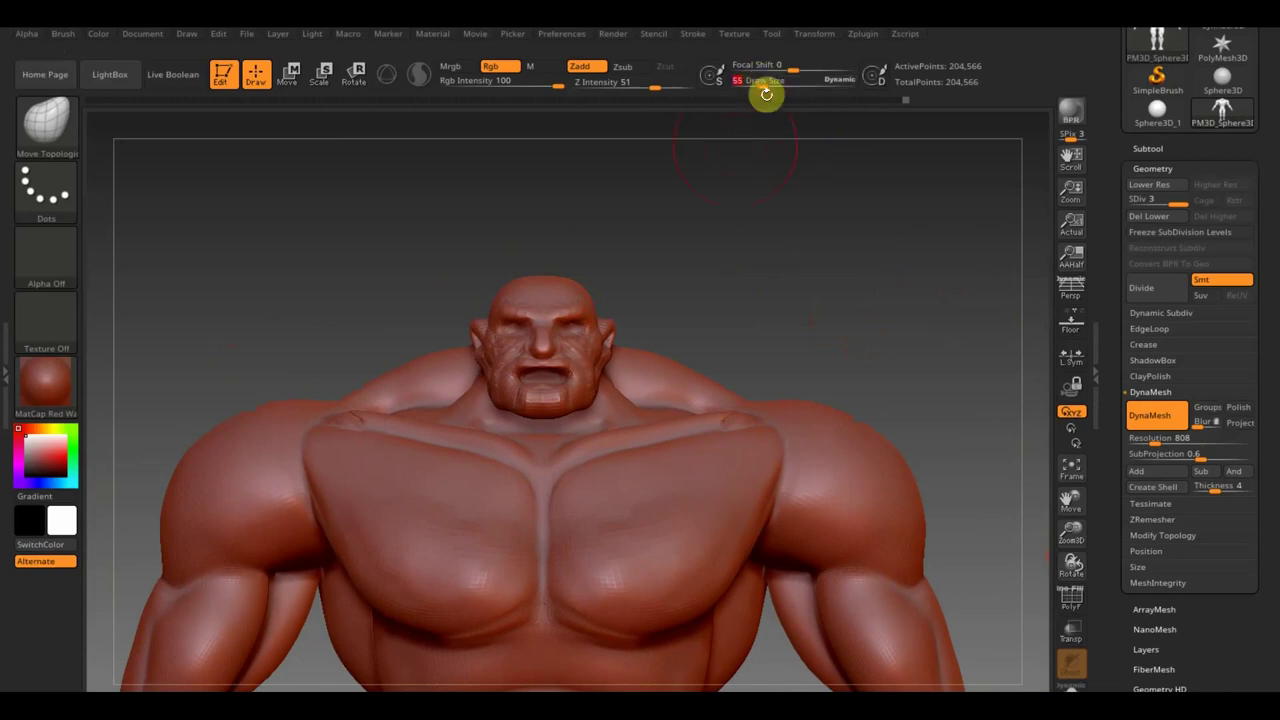
pyautogui.moveTo(600, 255)
pyautogui.mouseDown()
pyautogui.moveTo(726, 246)
pyautogui.moveTo(551, 289)
pyautogui.mouseUp()
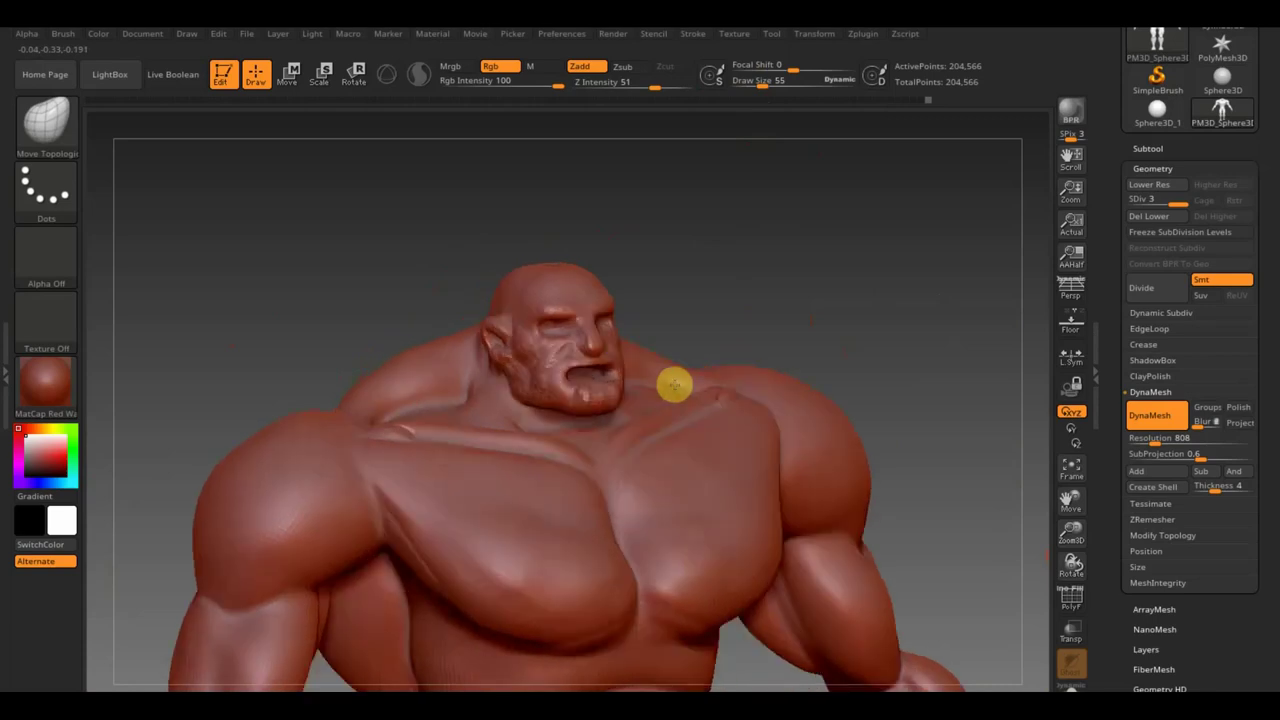
pyautogui.moveTo(730, 470)
pyautogui.mouseDown()
pyautogui.moveTo(852, 286)
pyautogui.moveTo(495, 450)
pyautogui.mouseUp()
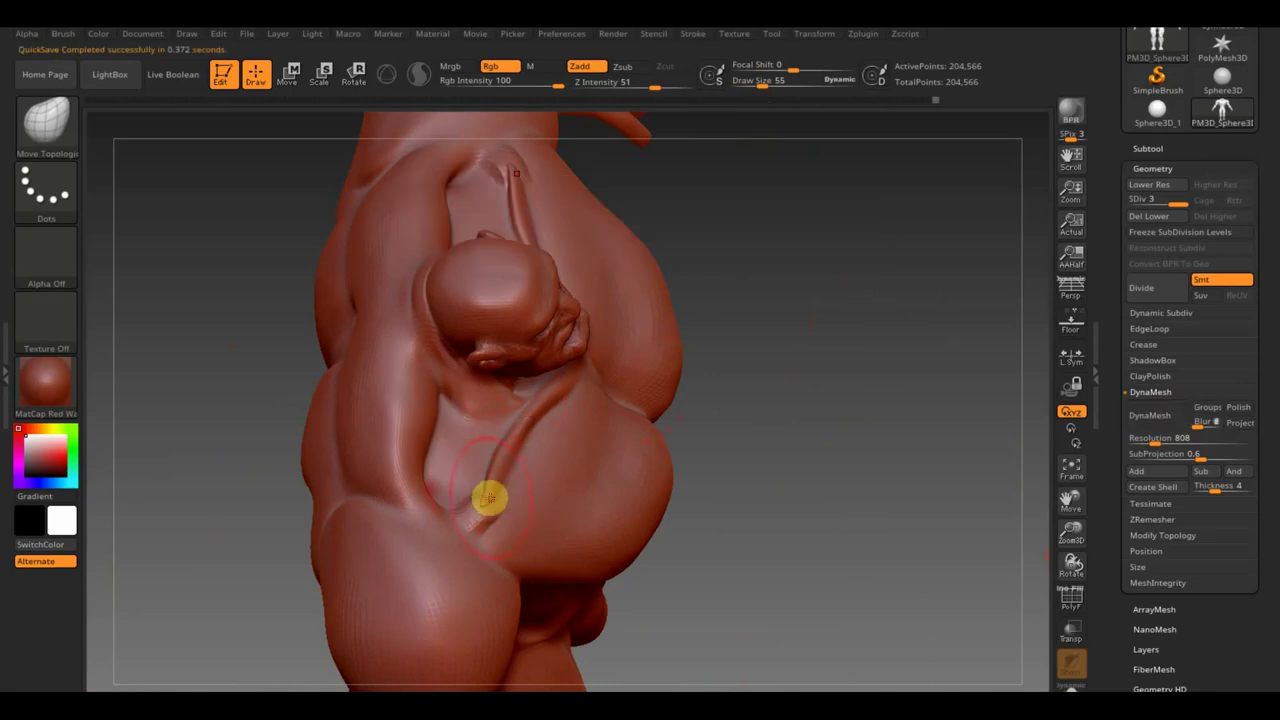
pyautogui.moveTo(760, 403)
pyautogui.mouseDown()
pyautogui.moveTo(769, 280)
pyautogui.moveTo(823, 289)
pyautogui.mouseUp()
pyautogui.press('f')
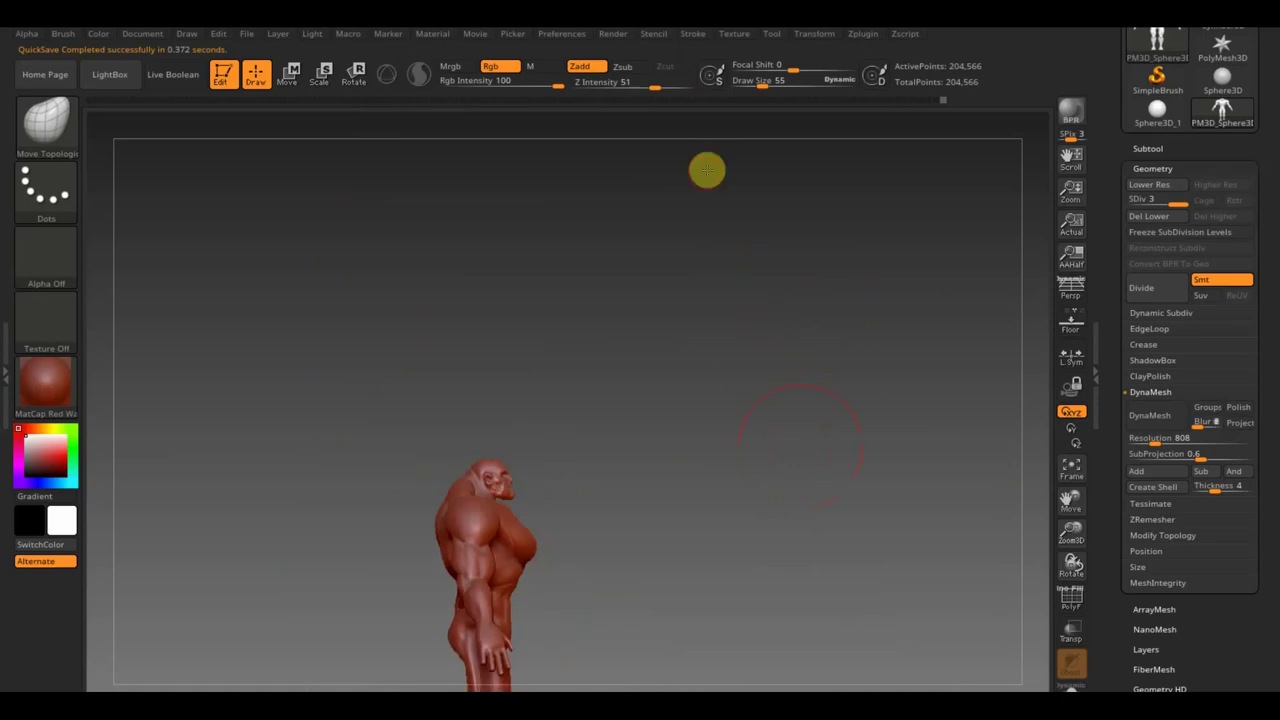
pyautogui.moveTo(735, 251)
pyautogui.mouseDown()
pyautogui.moveTo(746, 306)
pyautogui.moveTo(754, 297)
pyautogui.moveTo(829, 400)
pyautogui.moveTo(829, 268)
pyautogui.moveTo(894, 337)
pyautogui.moveTo(877, 291)
pyautogui.mouseUp()
# Select the Move Topological brush and raise its Draw Size to 203.
pyautogui.click(290, 73)
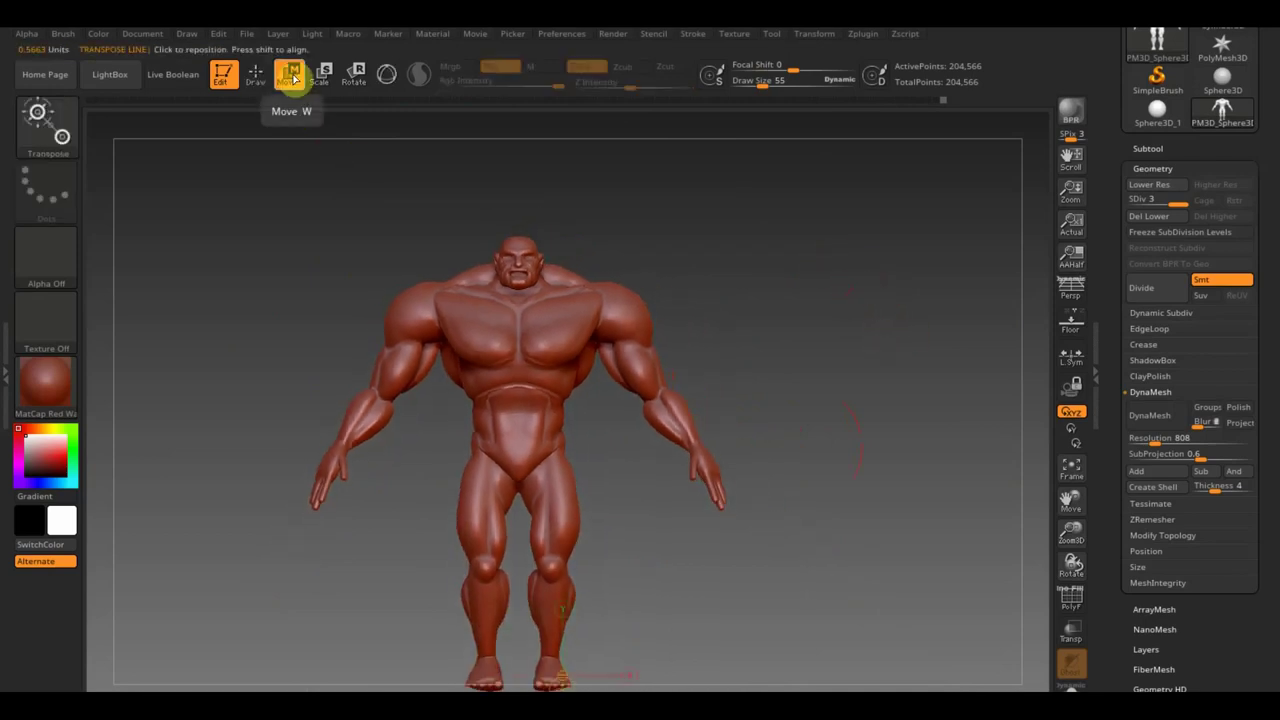
pyautogui.click(256, 73)
pyautogui.click(70, 120)
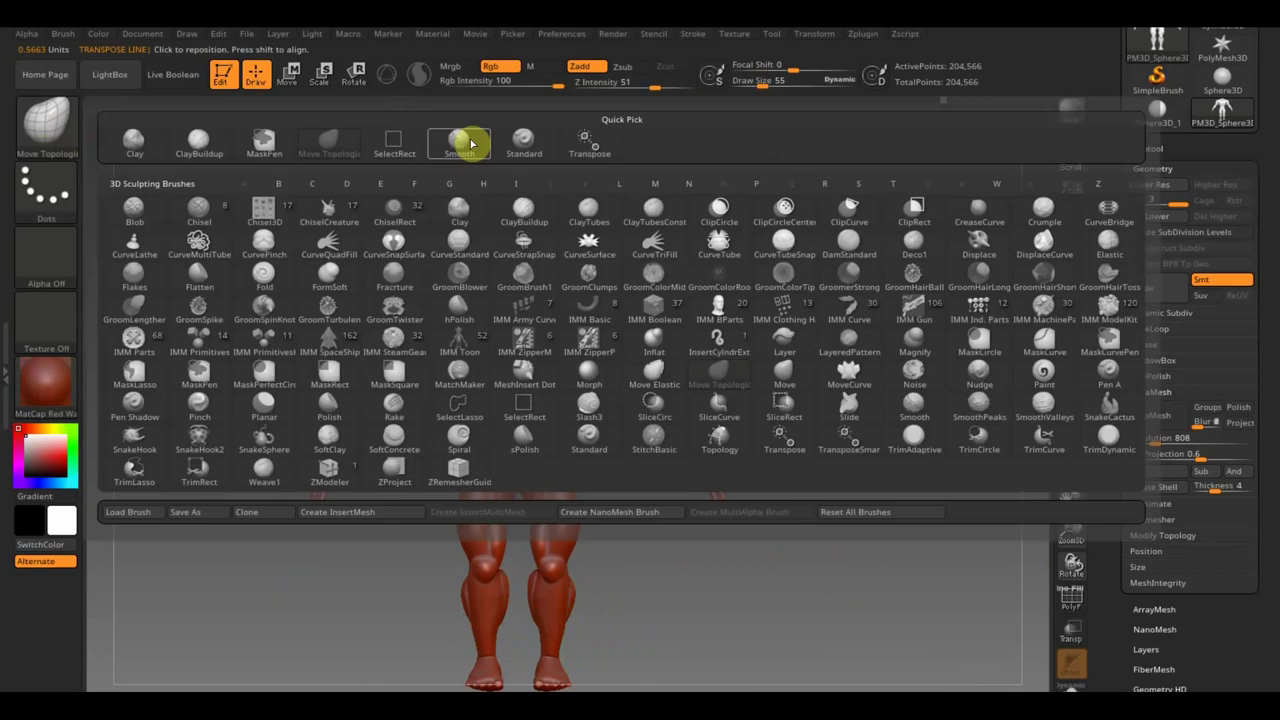
pyautogui.click(471, 137)
pyautogui.moveTo(763, 85); pyautogui.dragTo(785, 94)
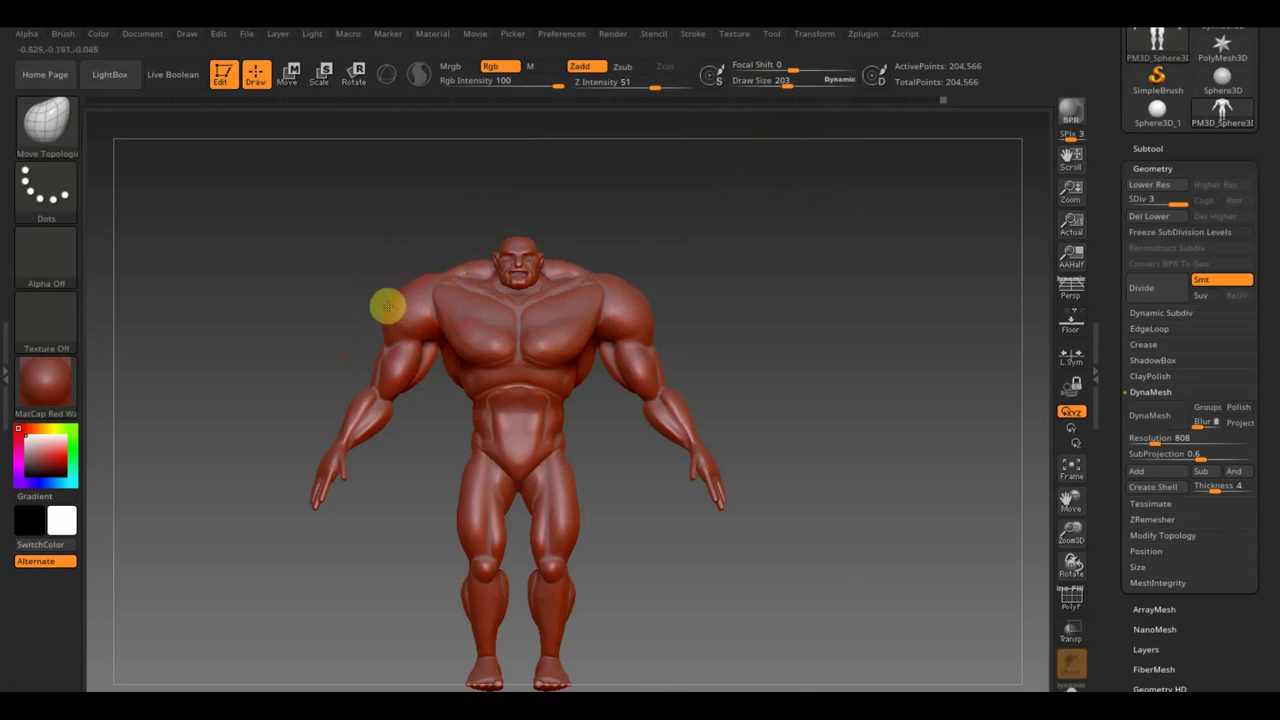
# Symmetrically reshape the shoulders, upper arms, forearm and trapezius beside the neck.
pyautogui.moveTo(385, 303)
pyautogui.mouseDown()
pyautogui.moveTo(399, 277)
pyautogui.moveTo(434, 266)
pyautogui.mouseUp()
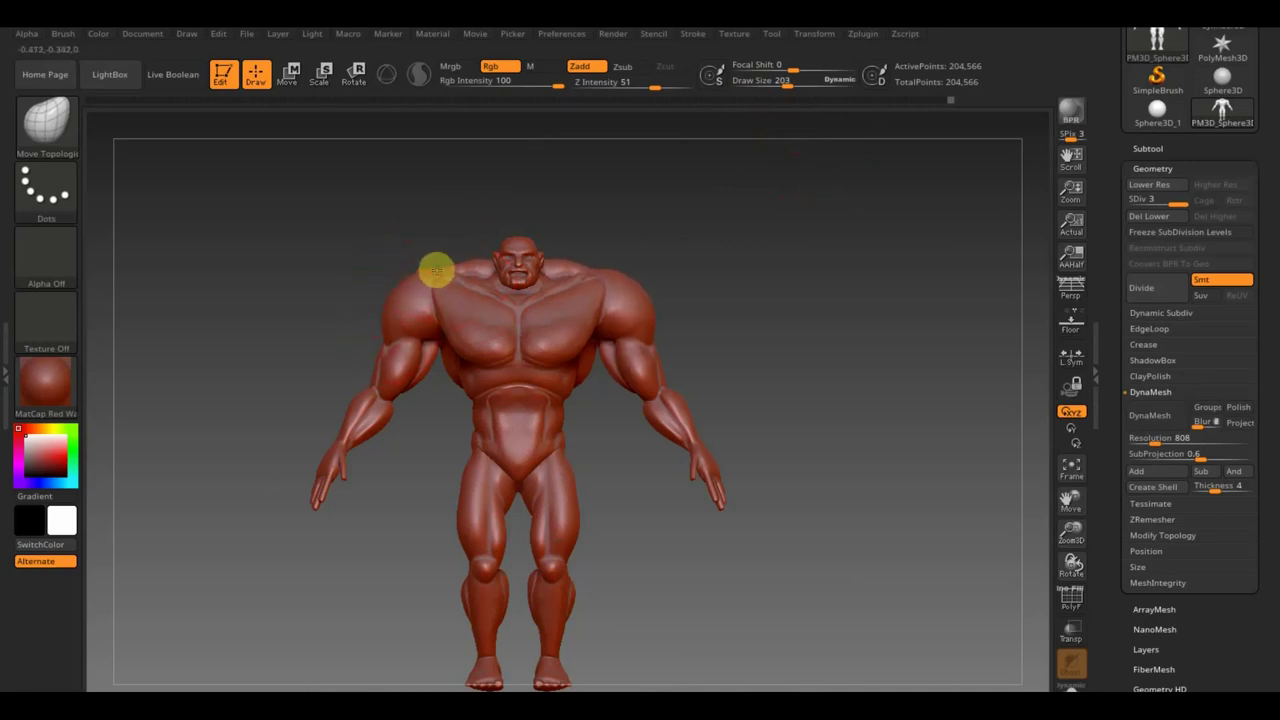
pyautogui.moveTo(367, 378); pyautogui.dragTo(349, 371)
pyautogui.moveTo(602, 345); pyautogui.dragTo(630, 419)
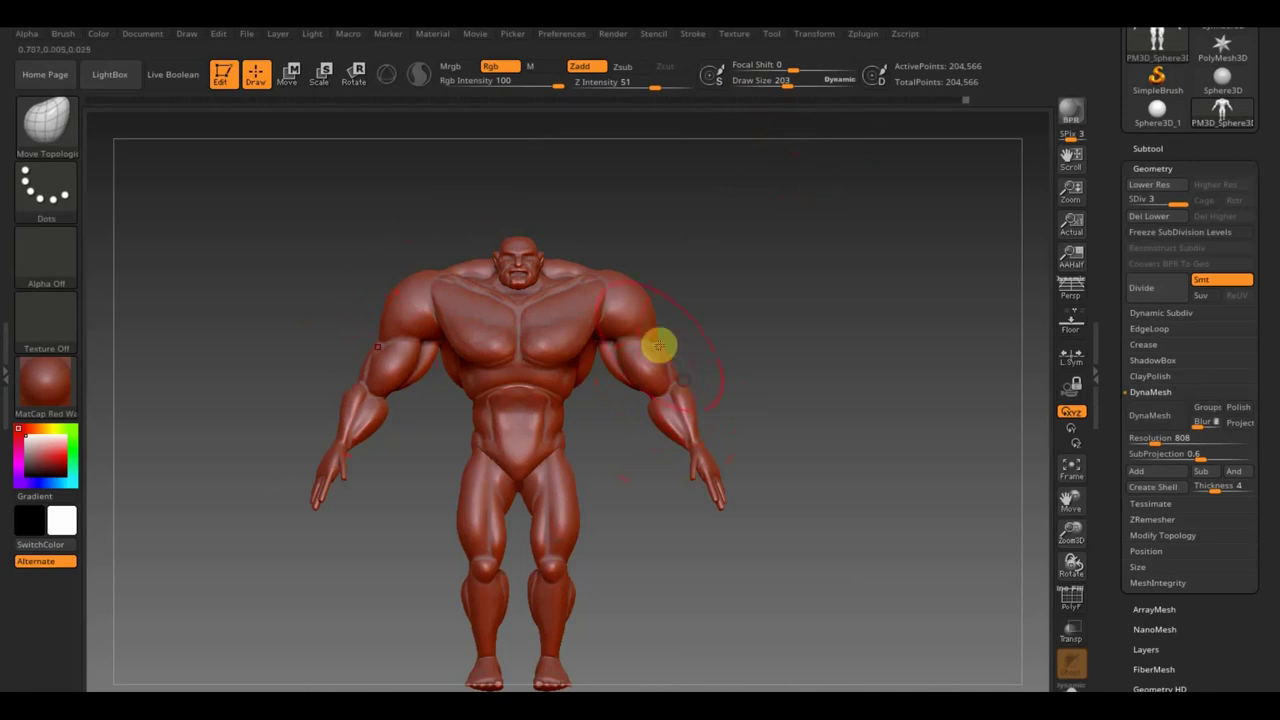
pyautogui.moveTo(567, 253); pyautogui.dragTo(569, 243)
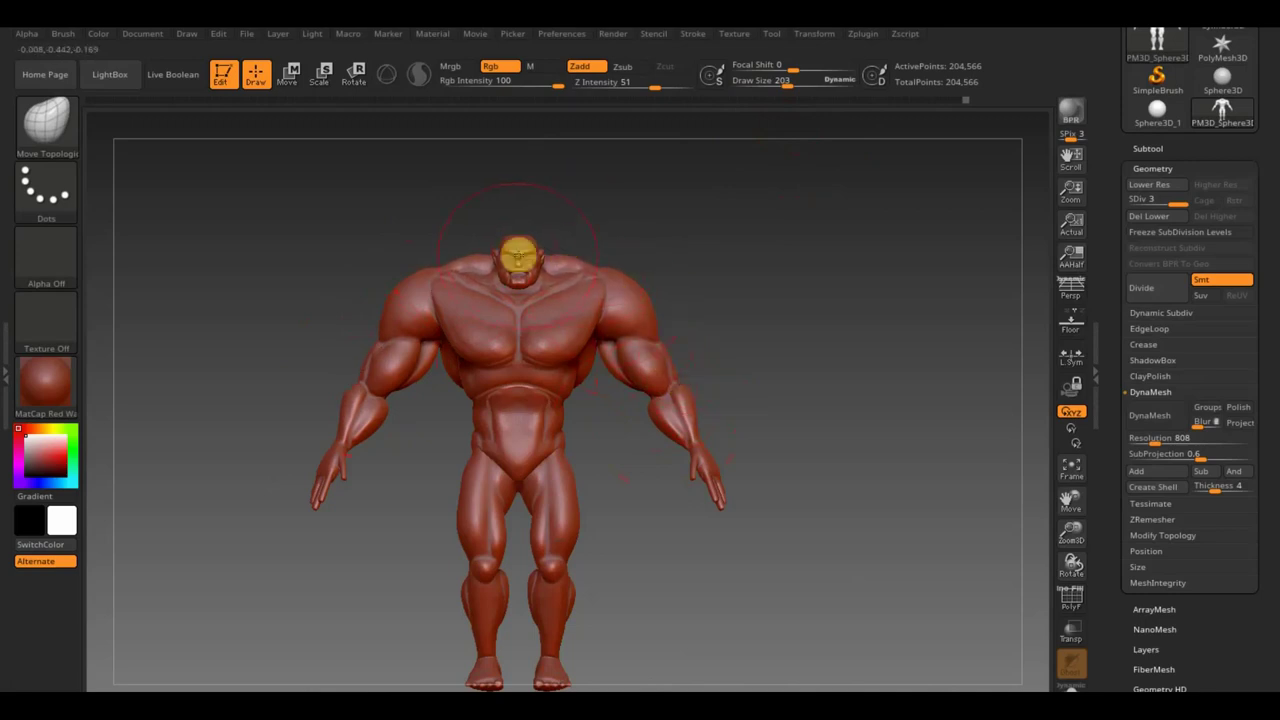
pyautogui.moveTo(620, 258); pyautogui.dragTo(723, 263)
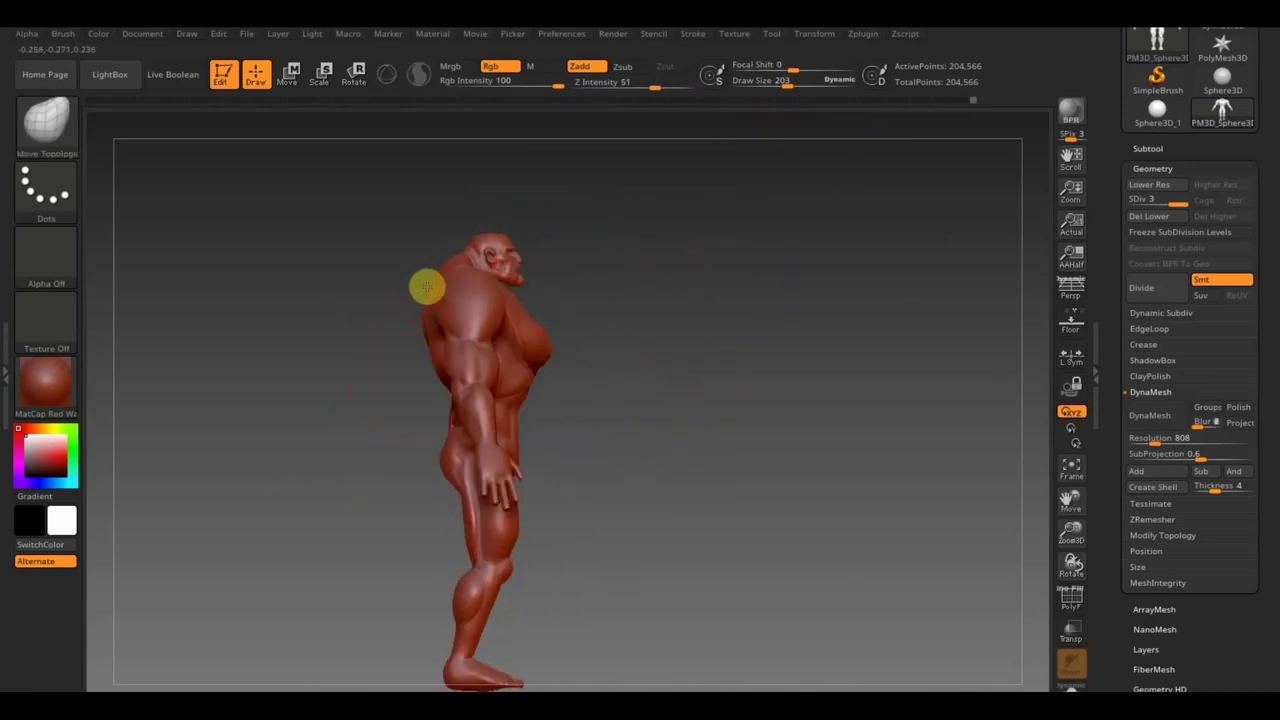
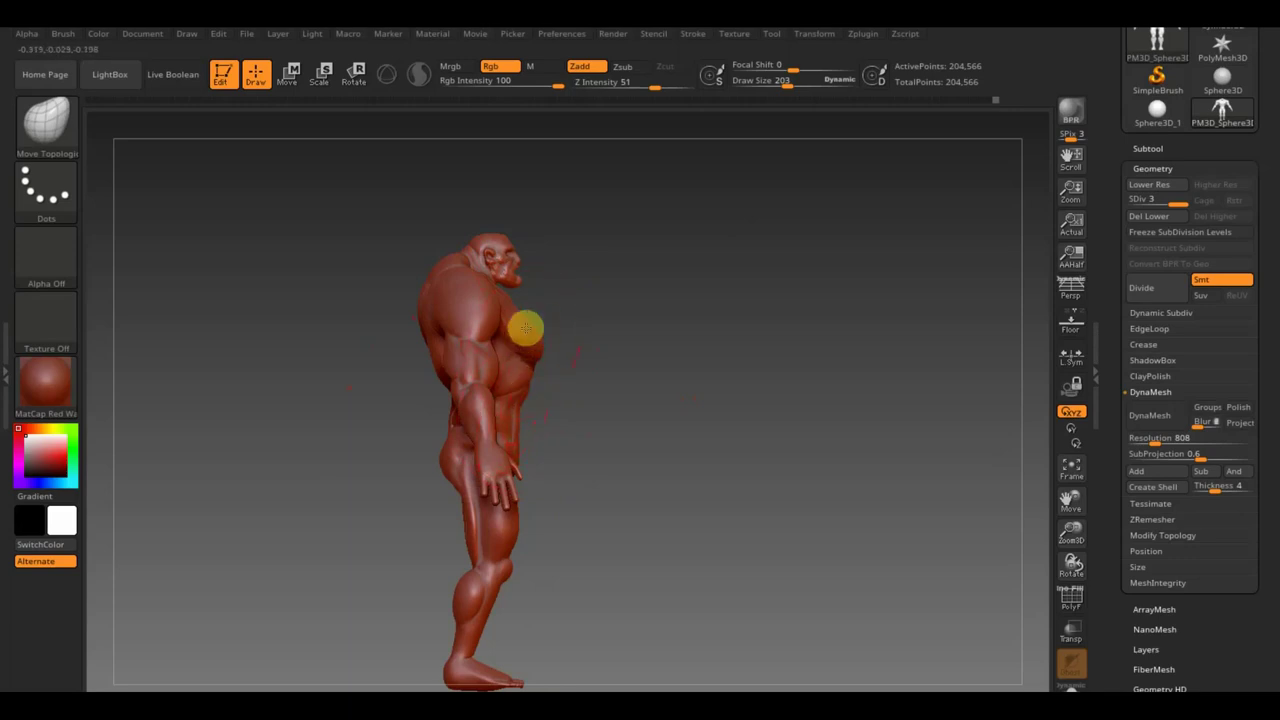
# Turn the figure to a straight front view and pick a brush with B, M, T.
pyautogui.moveTo(620, 343); pyautogui.dragTo(648, 360)
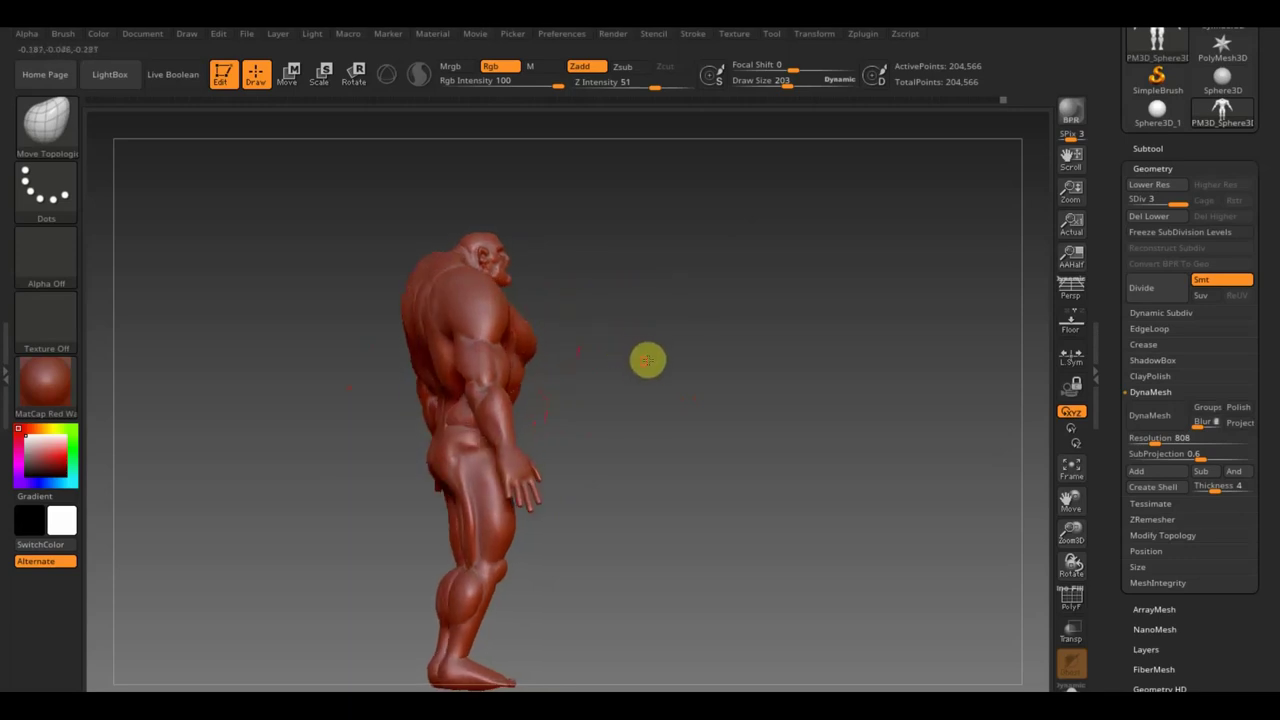
pyautogui.moveTo(609, 486)
pyautogui.keyDown('shift'); pyautogui.mouseDown()
pyautogui.moveTo(708, 400)
pyautogui.moveTo(789, 357)
pyautogui.mouseUp(); pyautogui.keyUp('shift')
pyautogui.press('b')
pyautogui.press('m')
pyautogui.press('t')
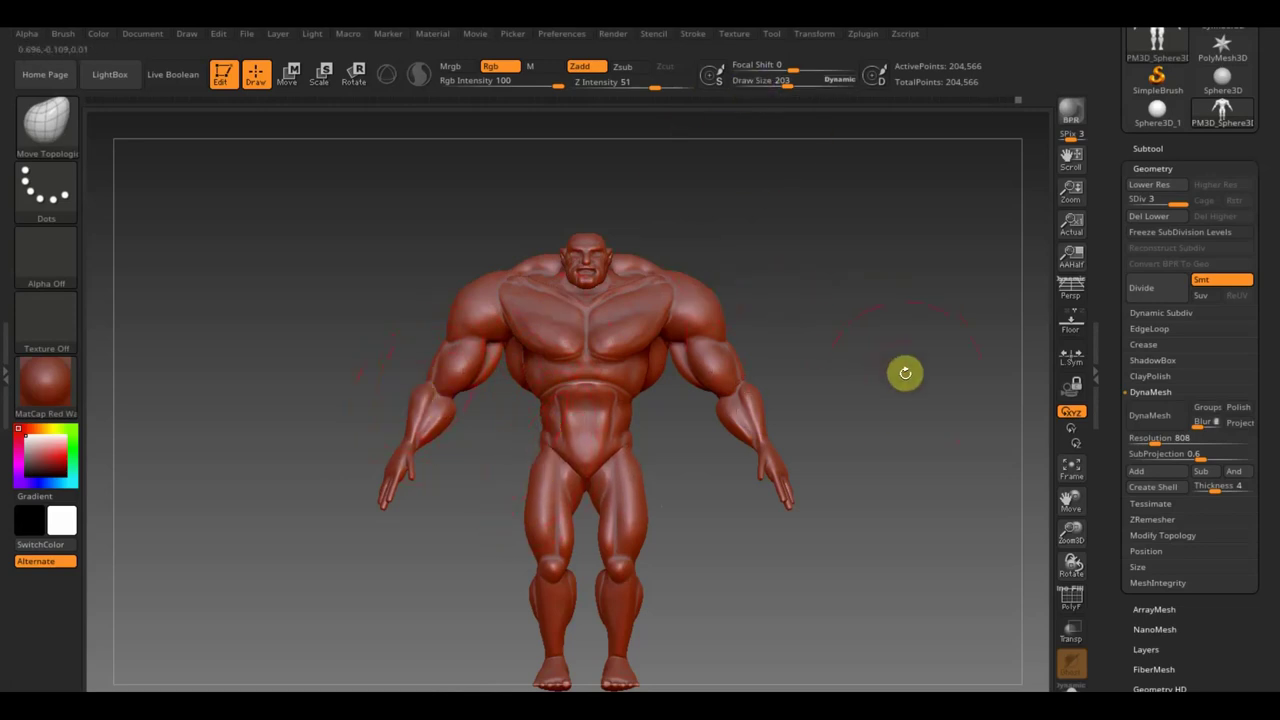
# Lower Draw Size to 132 and frame the whole figure from the front.
pyautogui.moveTo(906, 404)
pyautogui.mouseDown()
pyautogui.moveTo(846, 354)
pyautogui.moveTo(851, 374)
pyautogui.moveTo(914, 371)
pyautogui.moveTo(894, 371)
pyautogui.mouseUp()
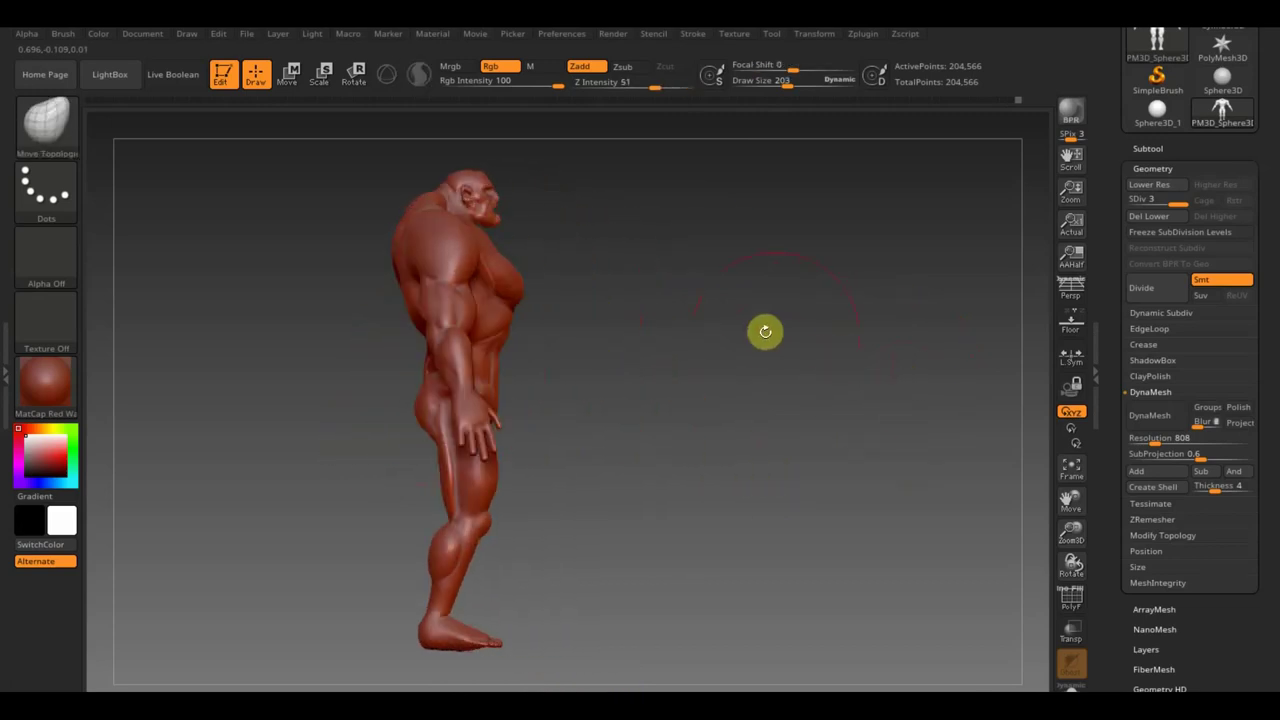
pyautogui.moveTo(808, 80); pyautogui.dragTo(760, 81)
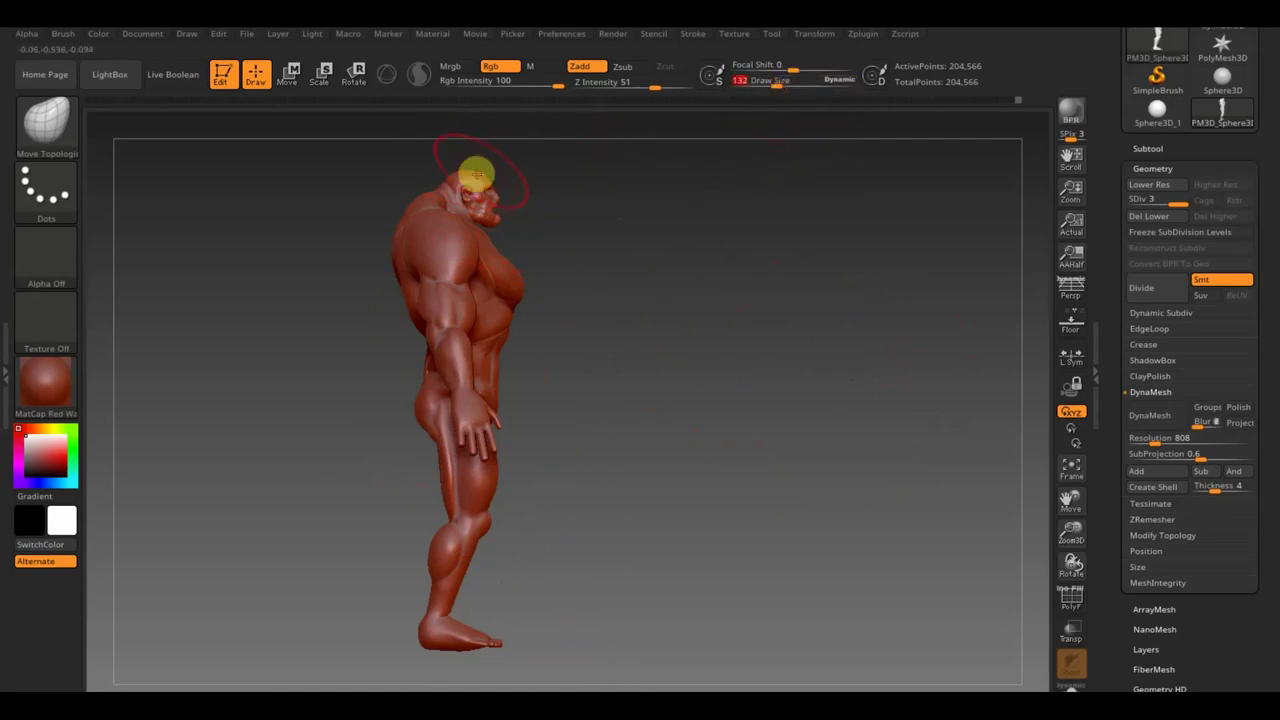
pyautogui.moveTo(669, 317); pyautogui.dragTo(811, 357)
pyautogui.moveTo(671, 590)
pyautogui.keyDown('alt'); pyautogui.mouseDown()
pyautogui.moveTo(660, 560)
pyautogui.moveTo(686, 549)
pyautogui.mouseUp(); pyautogui.keyUp('alt')
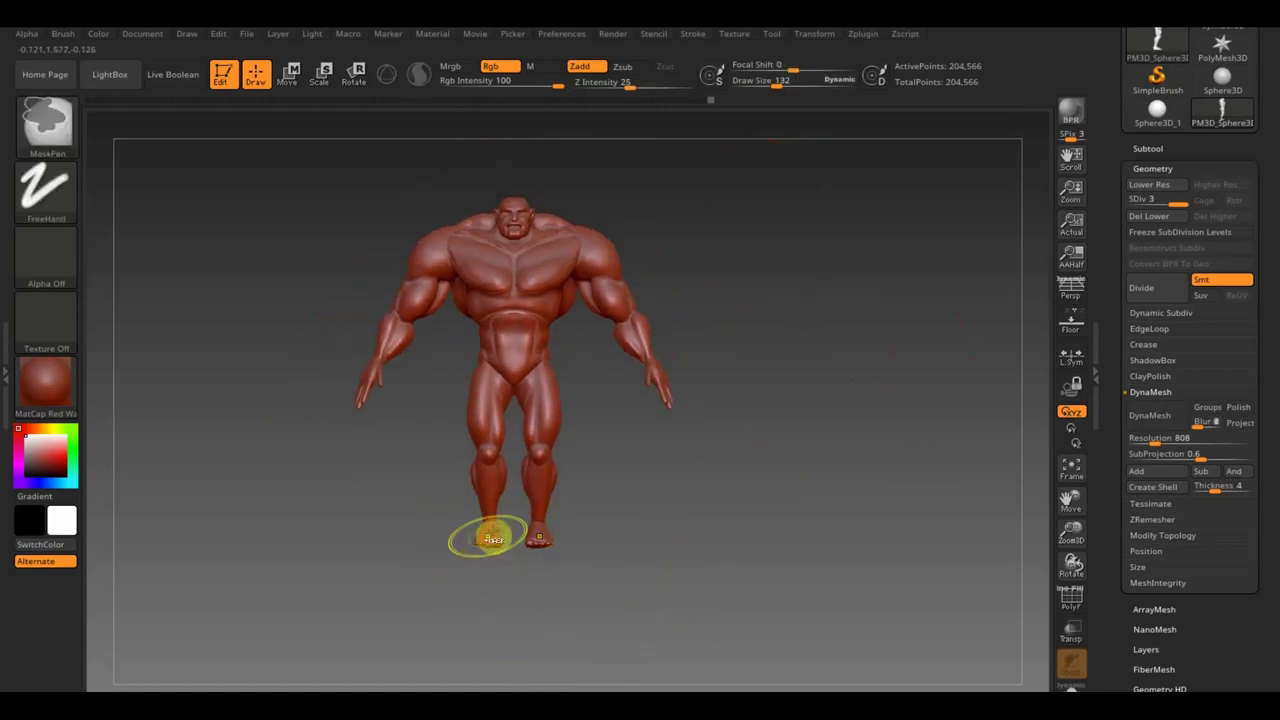
# Mask the legs front and back, then invert the mask so only the legs stay free.
pyautogui.keyDown('ctrl'); pyautogui.moveTo(483, 537); pyautogui.dragTo(465, 396); pyautogui.keyUp('ctrl')
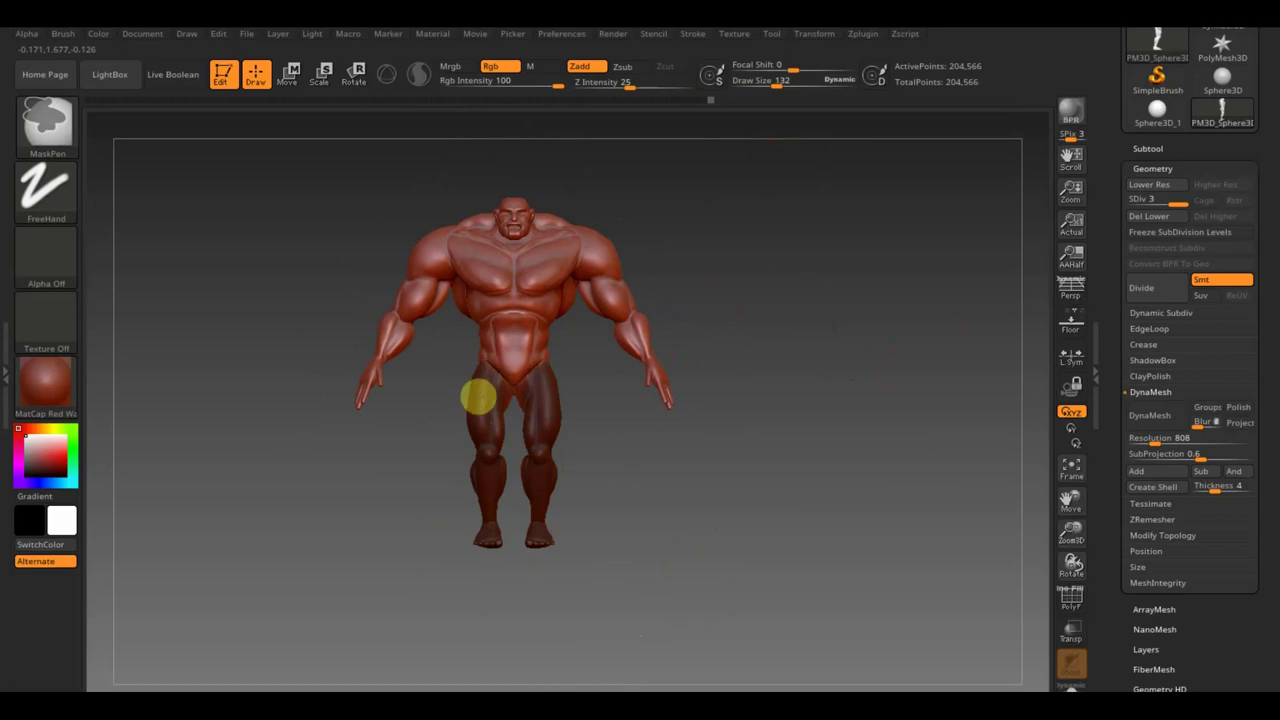
pyautogui.moveTo(561, 487); pyautogui.dragTo(680, 508)
pyautogui.moveTo(474, 406)
pyautogui.keyDown('ctrl'); pyautogui.mouseDown()
pyautogui.moveTo(445, 522)
pyautogui.moveTo(466, 463)
pyautogui.mouseUp(); pyautogui.keyUp('ctrl')
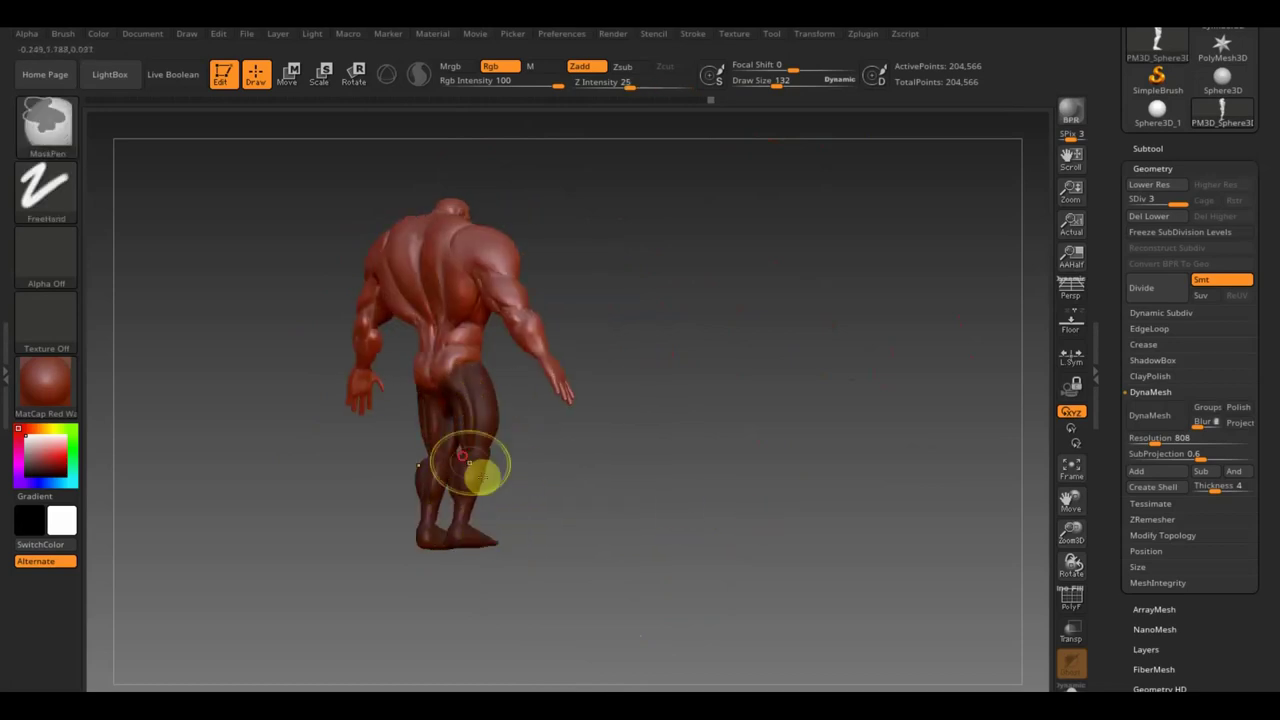
pyautogui.keyDown('ctrl'); pyautogui.click(647, 505); pyautogui.keyUp('ctrl')
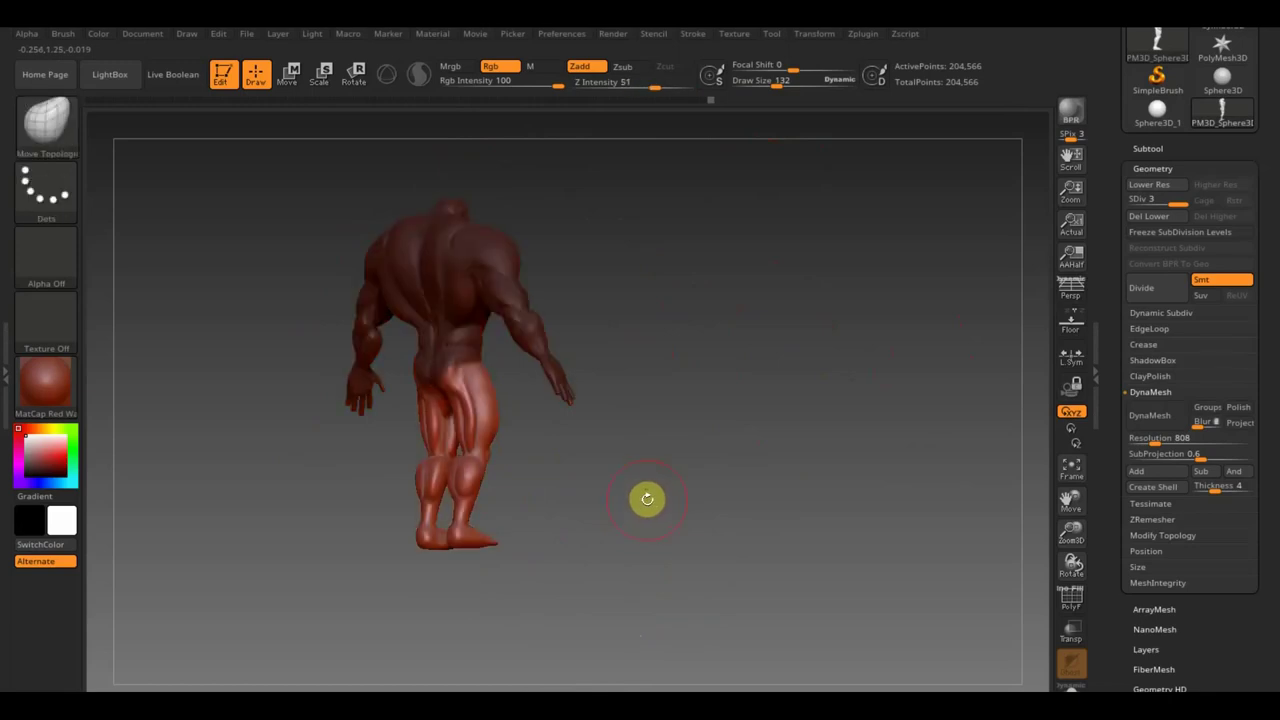
# Bring up the Move transpose gizmo and place its pivot on the legs.
pyautogui.click(289, 74)
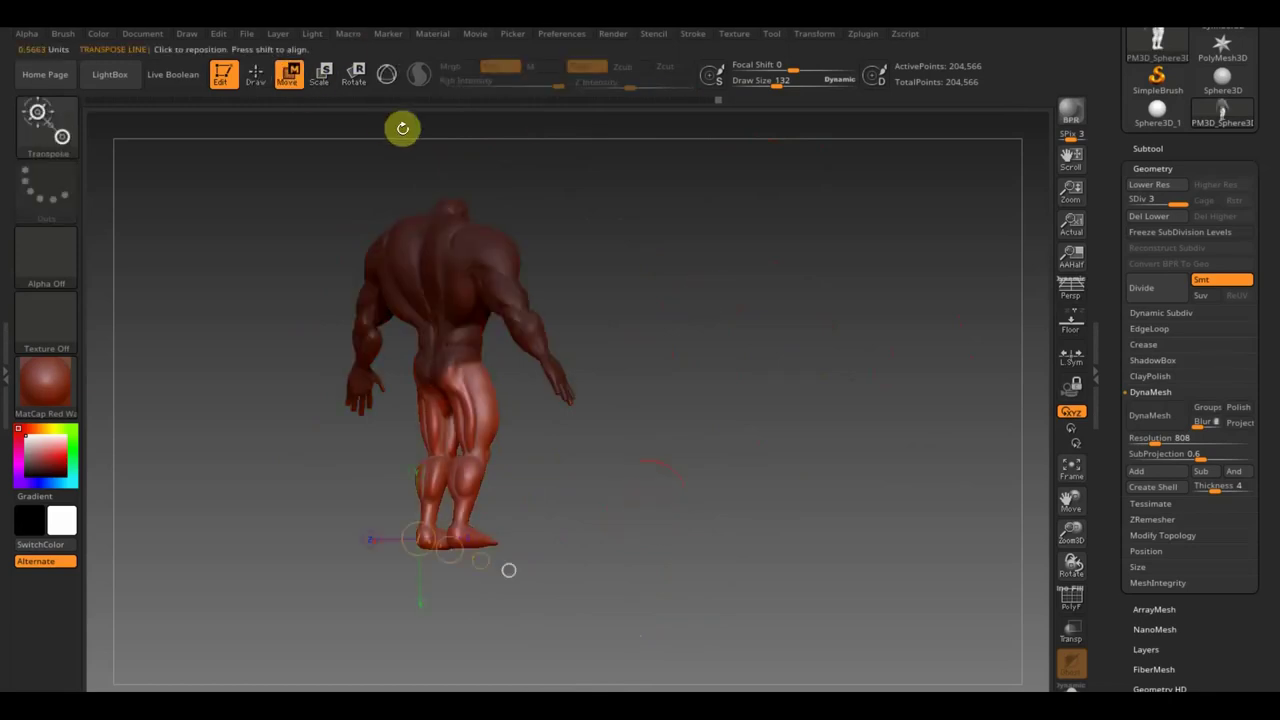
pyautogui.click(400, 80)
pyautogui.moveTo(440, 649); pyautogui.dragTo(597, 584)
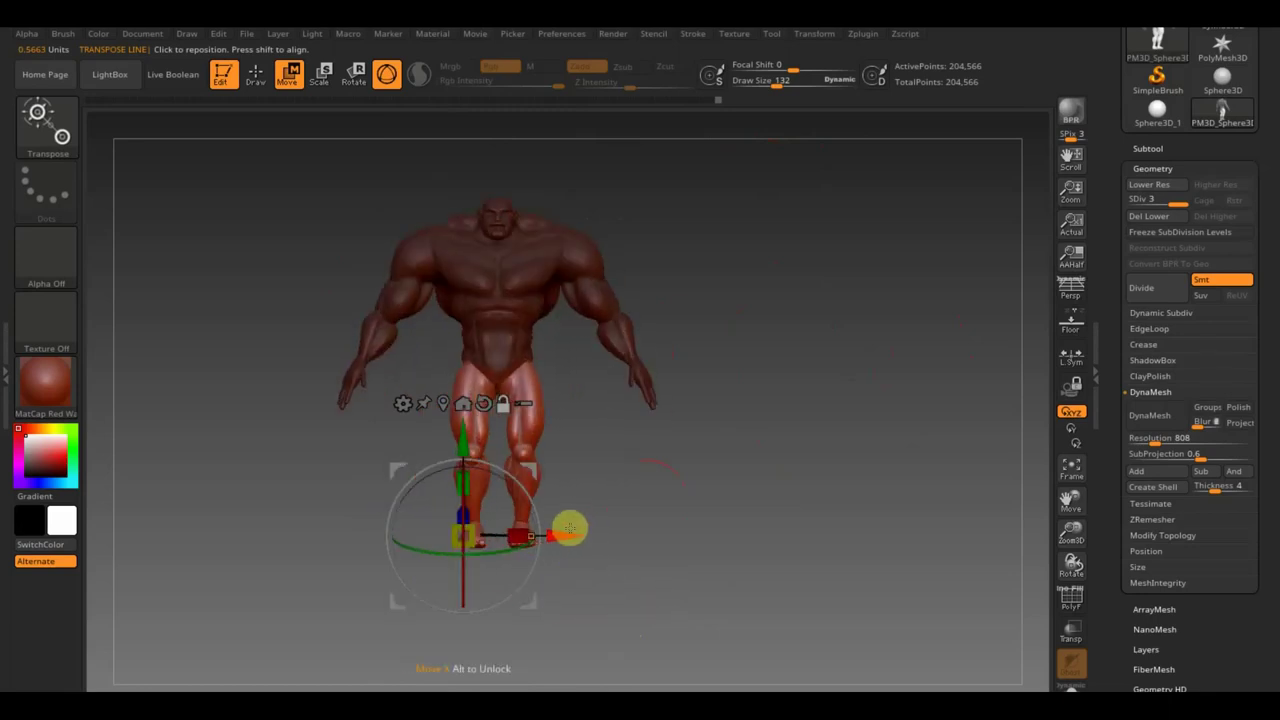
pyautogui.moveTo(569, 528); pyautogui.dragTo(600, 534)
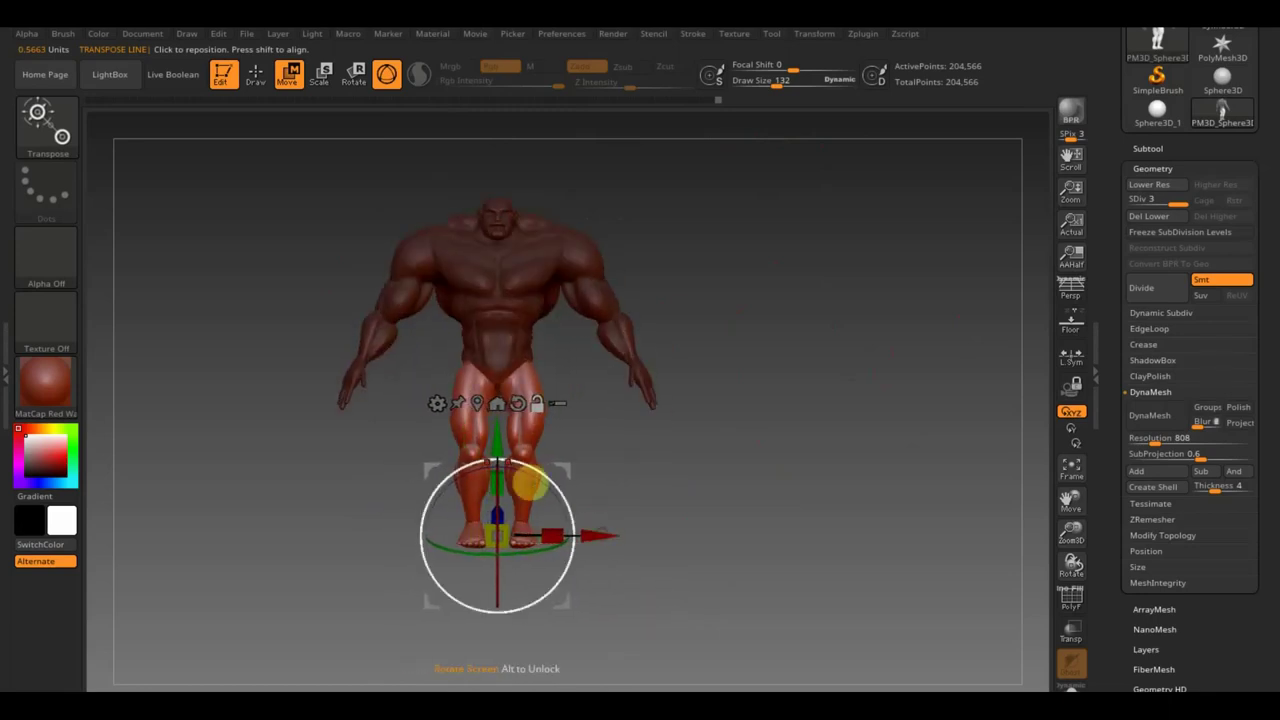
pyautogui.moveTo(512, 537)
pyautogui.keyDown('alt'); pyautogui.mouseDown()
pyautogui.moveTo(512, 478)
pyautogui.moveTo(500, 477)
pyautogui.mouseUp(); pyautogui.keyUp('alt')
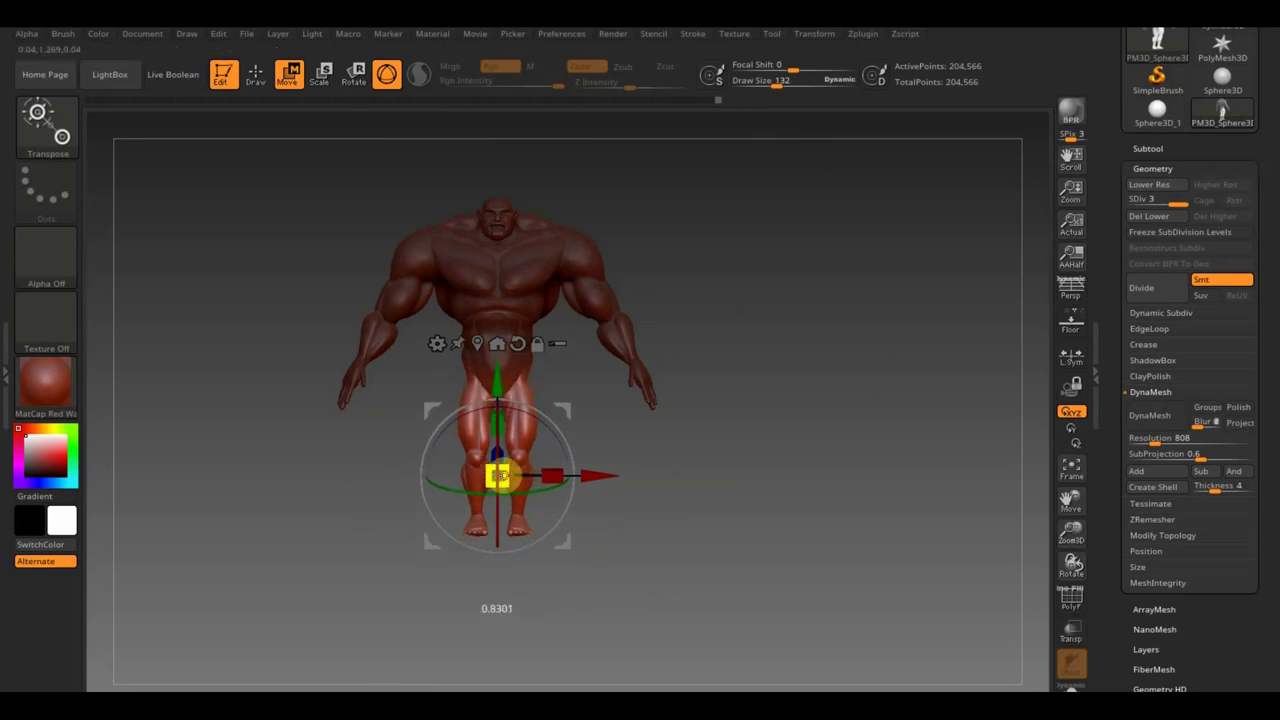
# Shift the legs upward with Transpose Move to shorten them, then turn to a back view.
pyautogui.press('q')
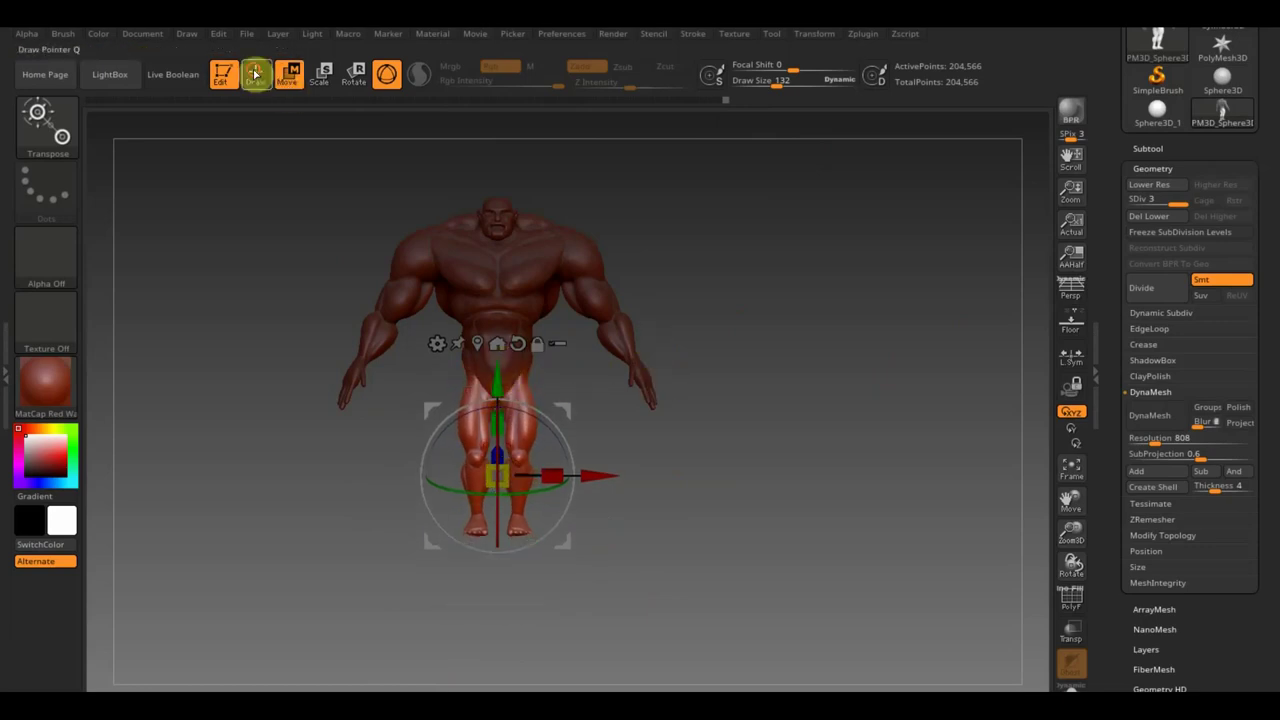
pyautogui.moveTo(772, 409)
pyautogui.mouseDown()
pyautogui.moveTo(791, 429)
pyautogui.moveTo(840, 429)
pyautogui.moveTo(786, 424)
pyautogui.mouseUp()
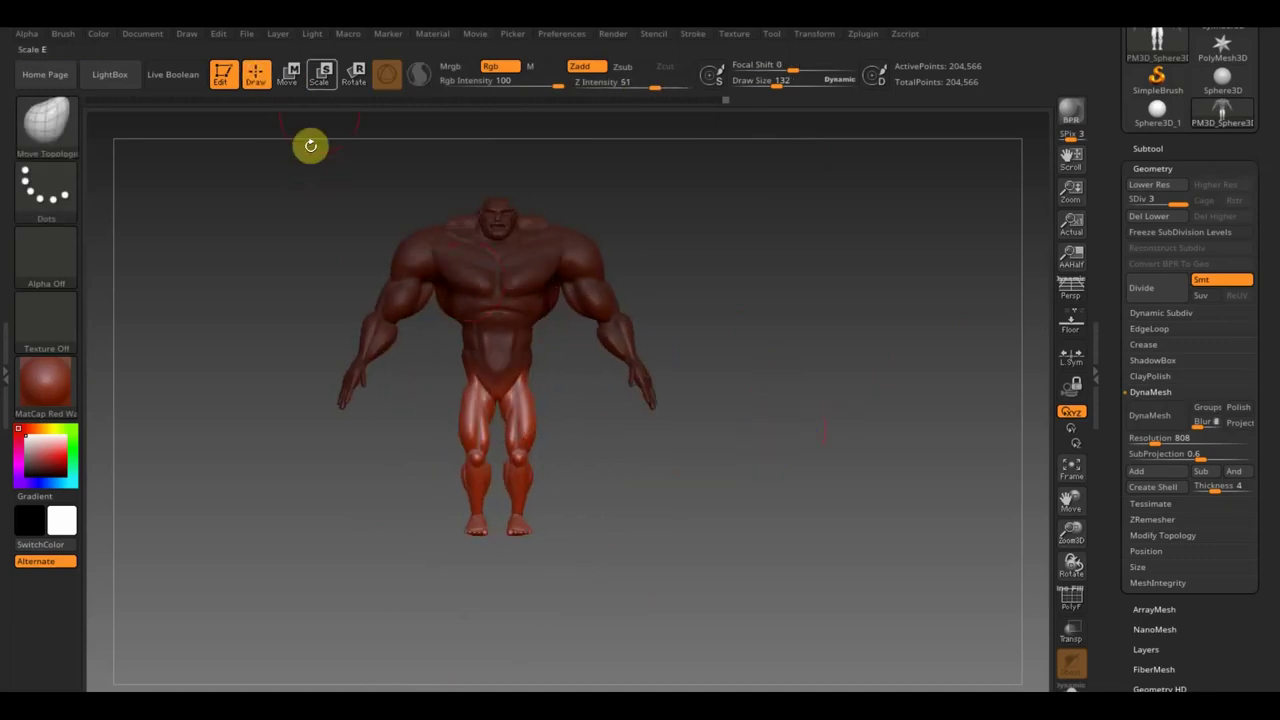
pyautogui.click(296, 72)
pyautogui.moveTo(496, 378); pyautogui.dragTo(505, 363)
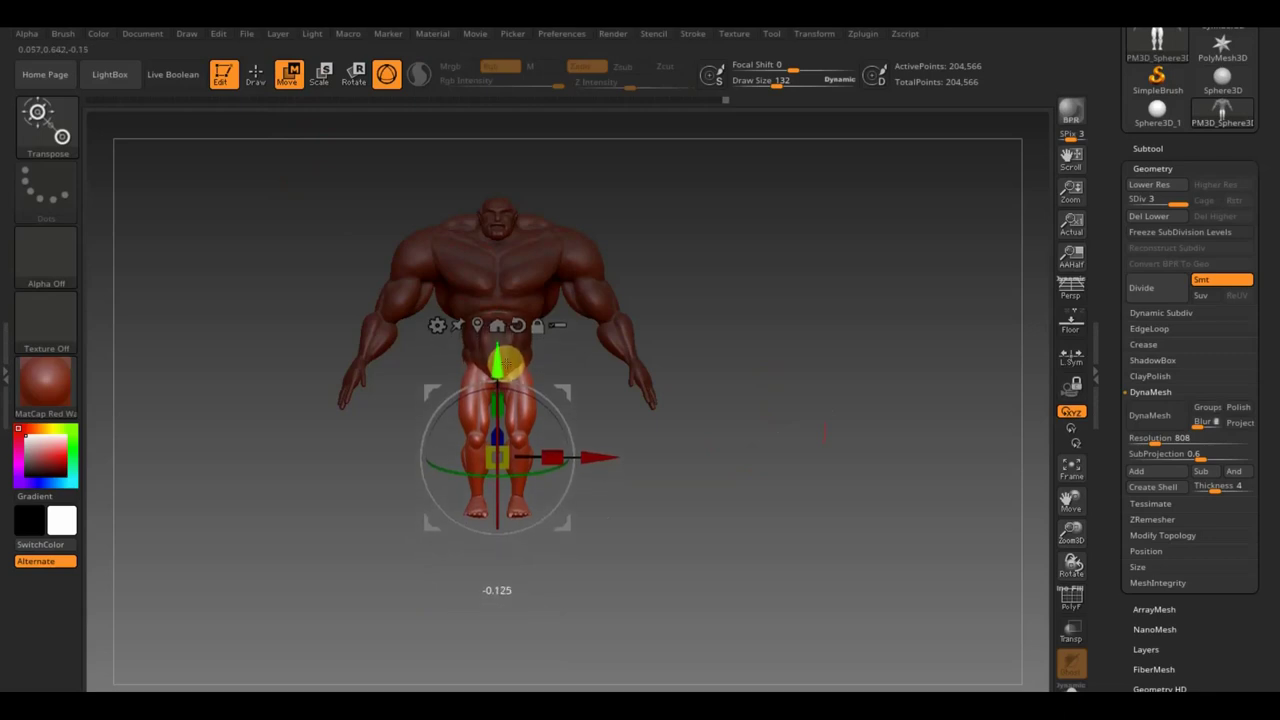
pyautogui.click(256, 76)
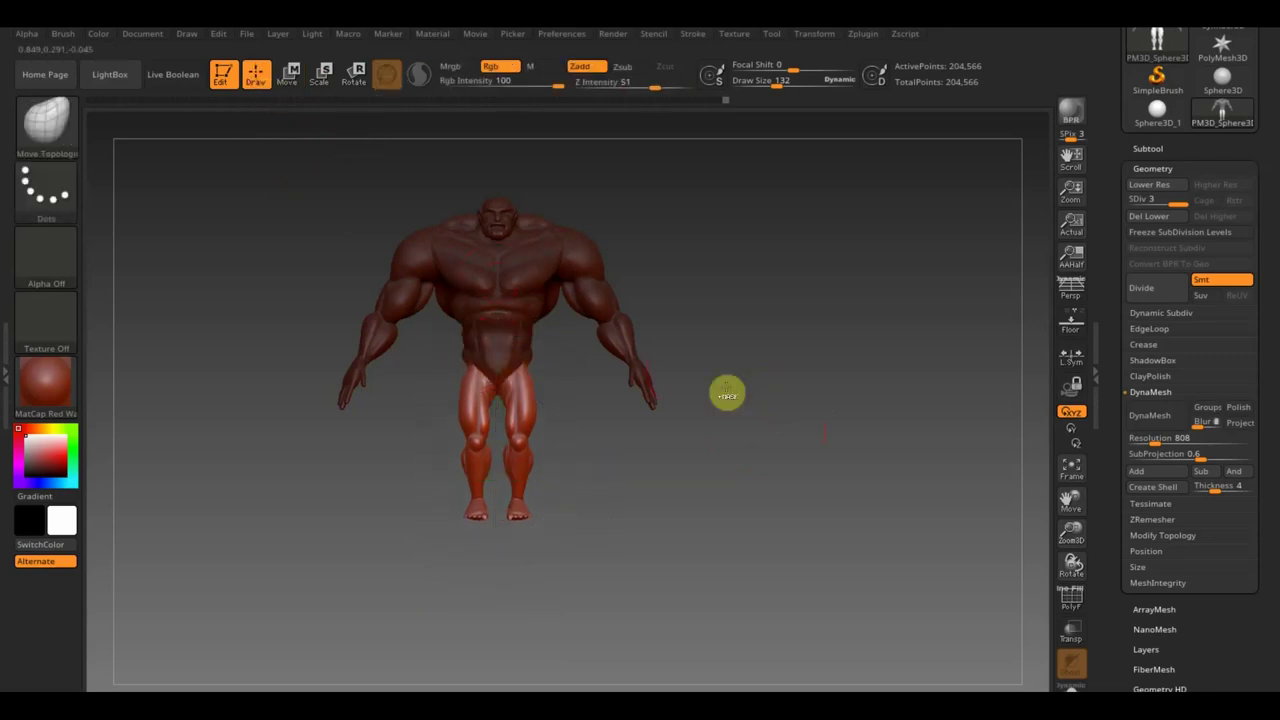
pyautogui.keyDown('shift'); pyautogui.moveTo(663, 449); pyautogui.dragTo(820, 466); pyautogui.keyUp('shift')
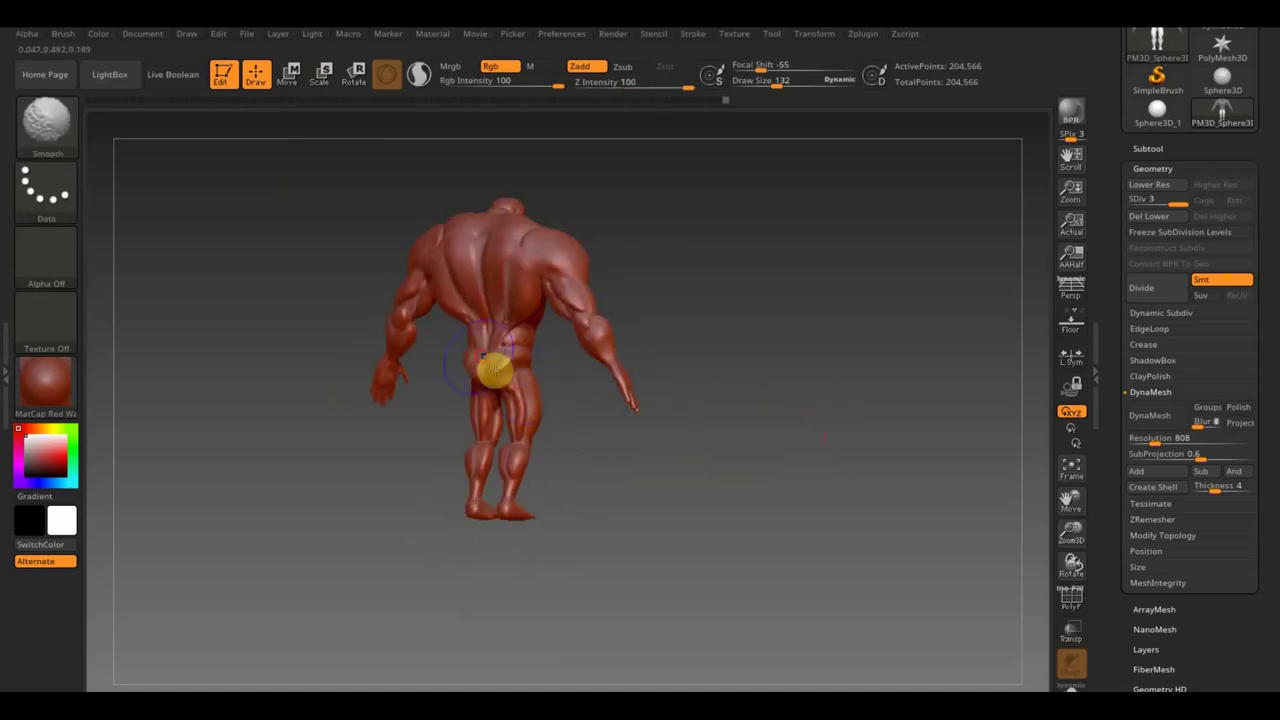
# Zoom in on the back, shrink Draw Size to 48 and switch to ClayBuildup.
pyautogui.keyDown('shift'); pyautogui.moveTo(574, 431); pyautogui.dragTo(637, 434); pyautogui.keyUp('shift')
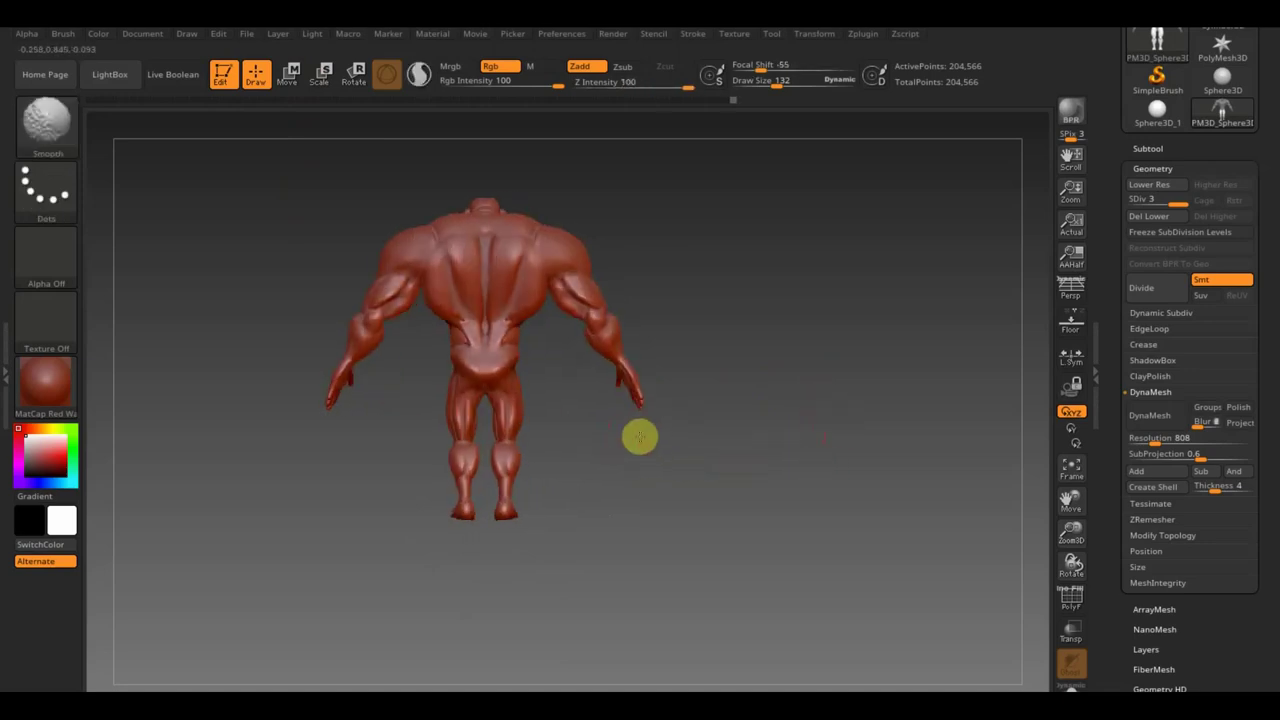
pyautogui.keyDown('alt'); pyautogui.moveTo(654, 515); pyautogui.dragTo(689, 571); pyautogui.keyUp('alt')
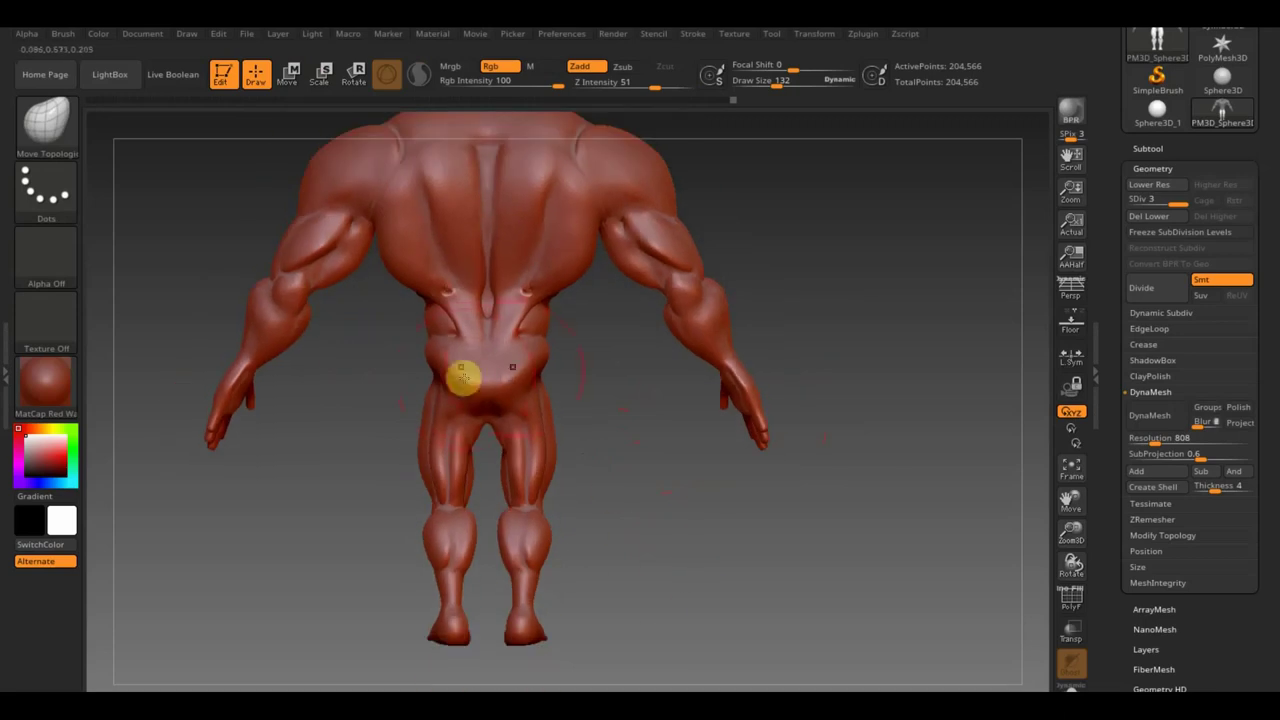
pyautogui.moveTo(754, 88)
pyautogui.mouseDown()
pyautogui.moveTo(779, 84)
pyautogui.moveTo(760, 84)
pyautogui.mouseUp()
pyautogui.click(72, 122)
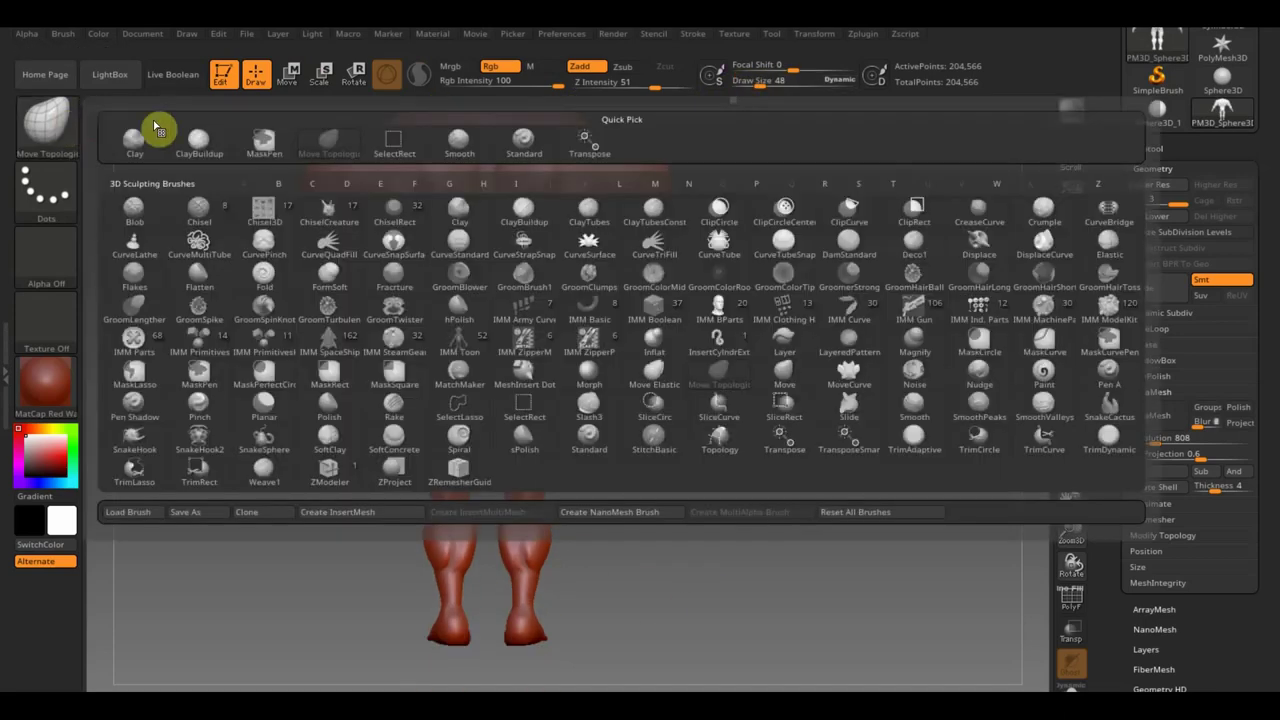
pyautogui.click(203, 145)
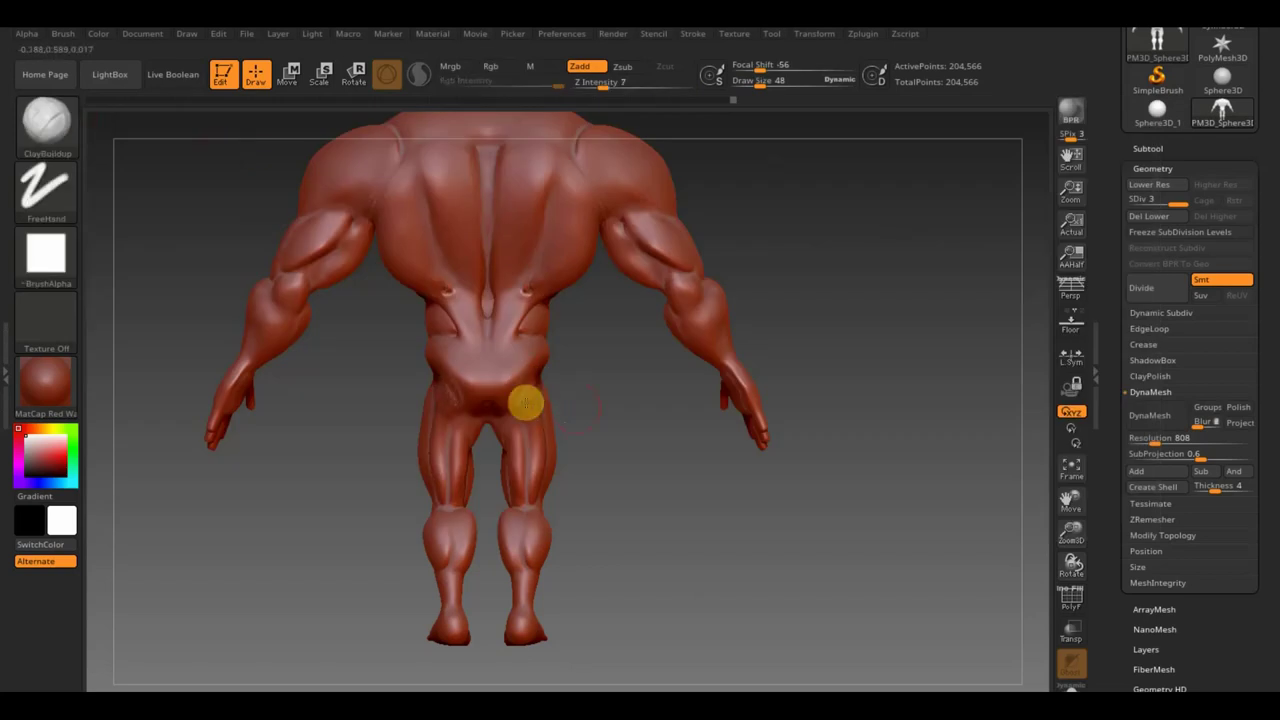
# Build subtle clay over the buttocks and lower back at Z Intensity 2.
pyautogui.moveTo(507, 398); pyautogui.dragTo(526, 371)
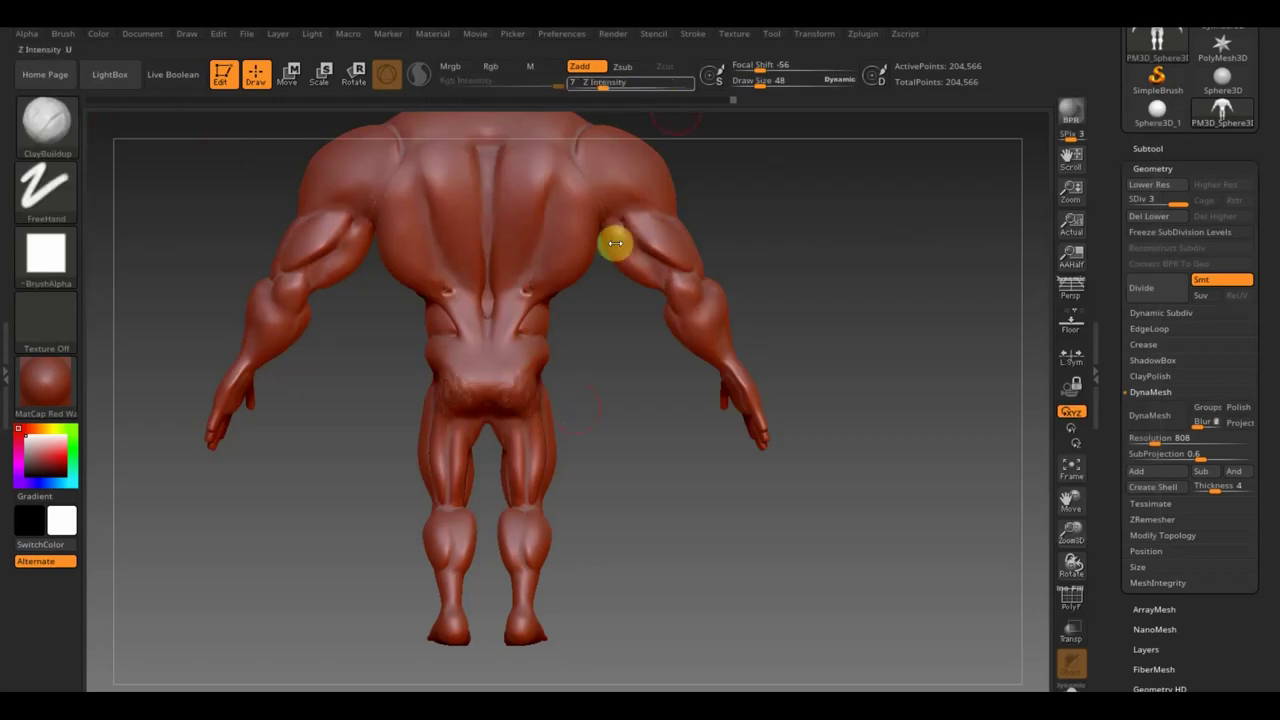
pyautogui.moveTo(587, 87); pyautogui.dragTo(578, 87)
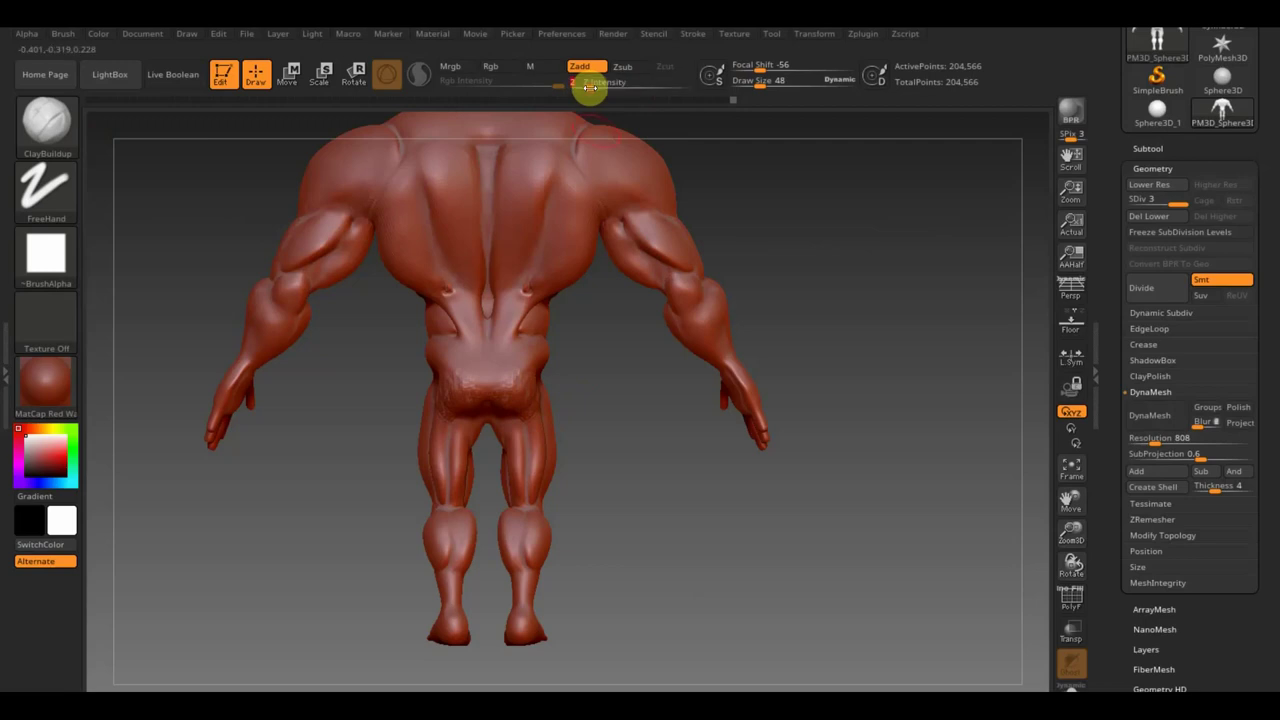
pyautogui.moveTo(505, 366)
pyautogui.mouseDown()
pyautogui.moveTo(528, 388)
pyautogui.moveTo(514, 306)
pyautogui.moveTo(565, 238)
pyautogui.moveTo(573, 186)
pyautogui.moveTo(563, 194)
pyautogui.moveTo(606, 178)
pyautogui.moveTo(566, 203)
pyautogui.moveTo(643, 229)
pyautogui.moveTo(625, 241)
pyautogui.moveTo(626, 169)
pyautogui.moveTo(603, 177)
pyautogui.moveTo(577, 160)
pyautogui.moveTo(568, 175)
pyautogui.moveTo(551, 157)
pyautogui.moveTo(534, 194)
pyautogui.moveTo(340, 223)
pyautogui.mouseUp()
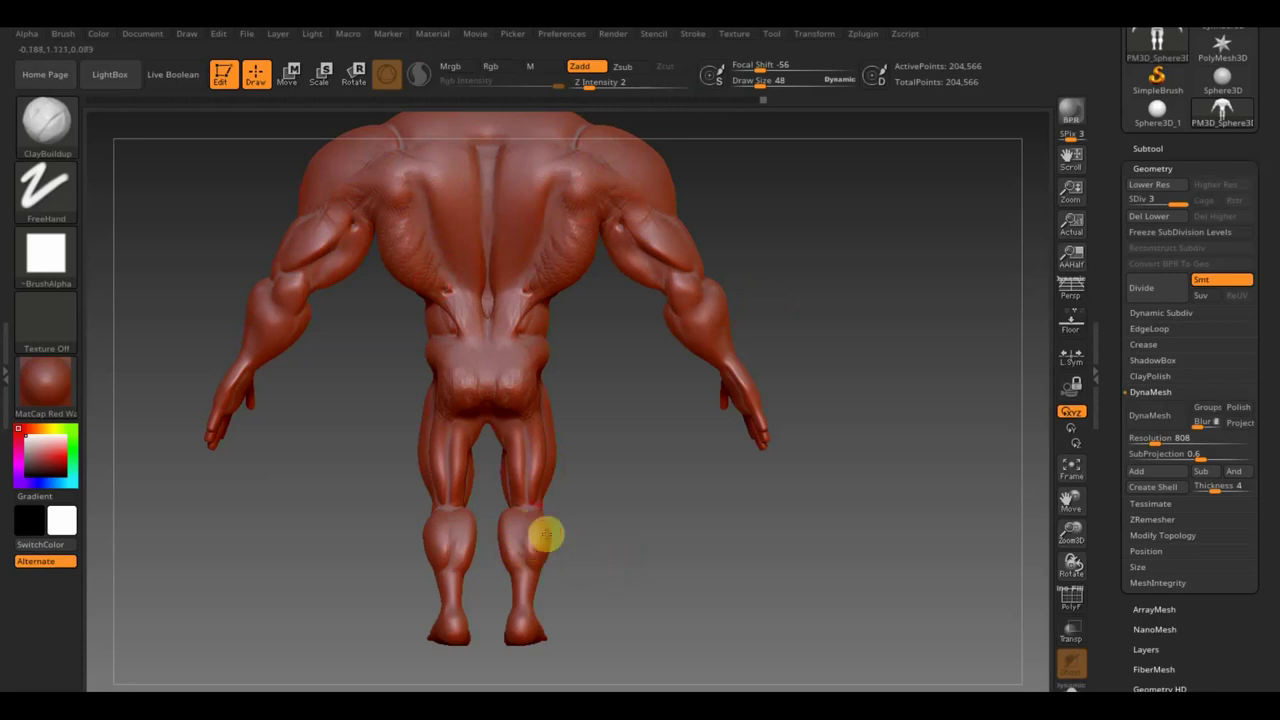
# Sculpt muscle striations on the upper thigh from a three-quarter view.
pyautogui.moveTo(651, 560)
pyautogui.mouseDown()
pyautogui.moveTo(509, 563)
pyautogui.moveTo(726, 566)
pyautogui.mouseUp()
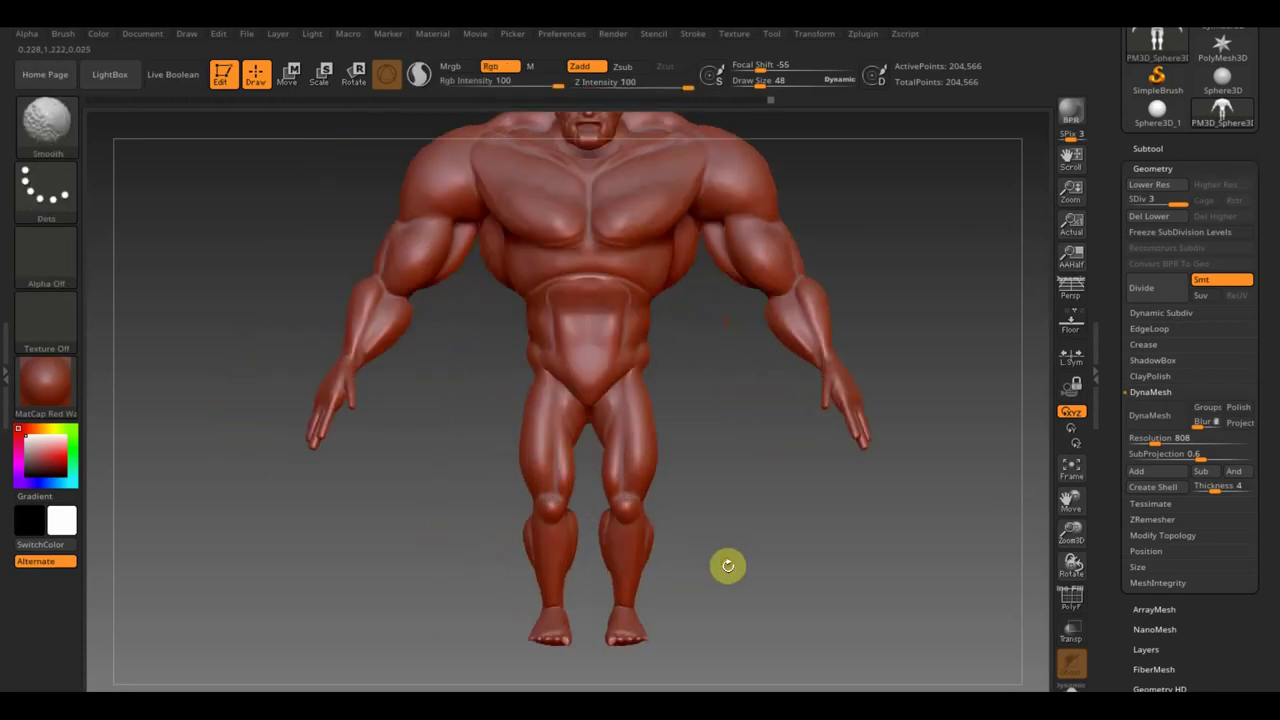
pyautogui.moveTo(597, 429)
pyautogui.mouseDown()
pyautogui.moveTo(620, 391)
pyautogui.moveTo(760, 414)
pyautogui.moveTo(560, 387)
pyautogui.mouseUp()
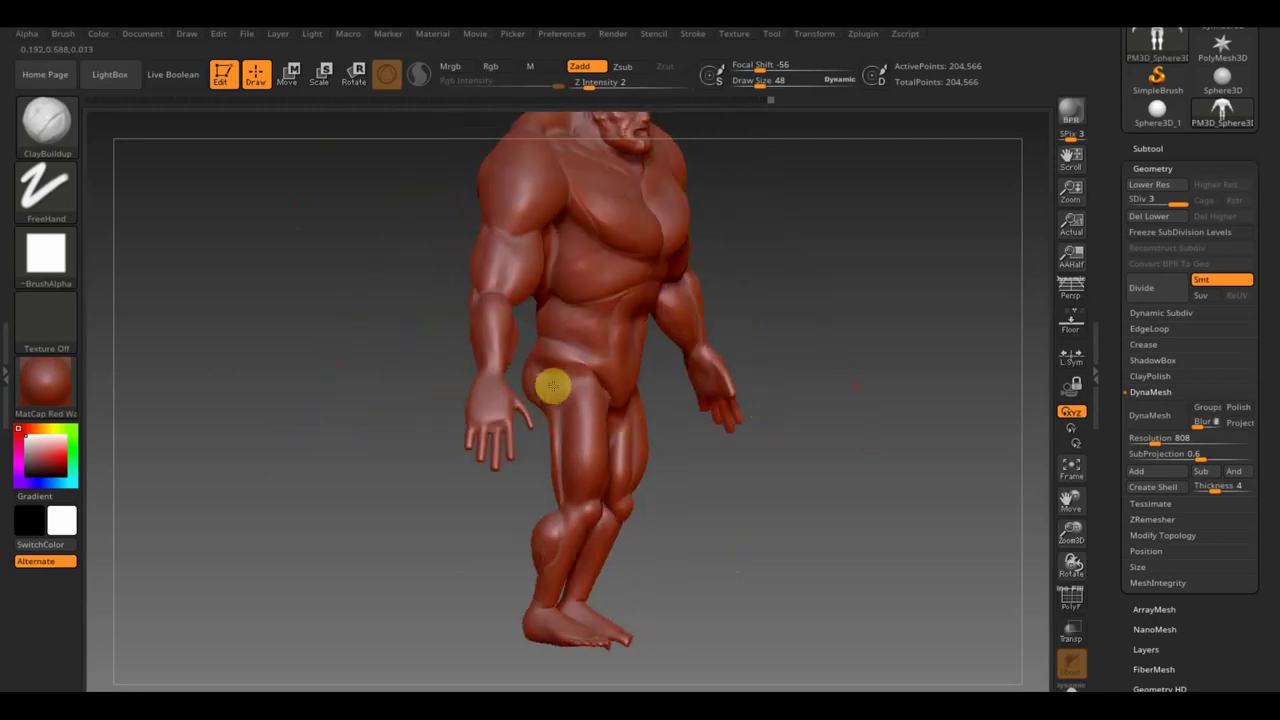
pyautogui.moveTo(568, 403)
pyautogui.mouseDown()
pyautogui.moveTo(563, 414)
pyautogui.moveTo(571, 386)
pyautogui.moveTo(543, 394)
pyautogui.moveTo(545, 369)
pyautogui.mouseUp()
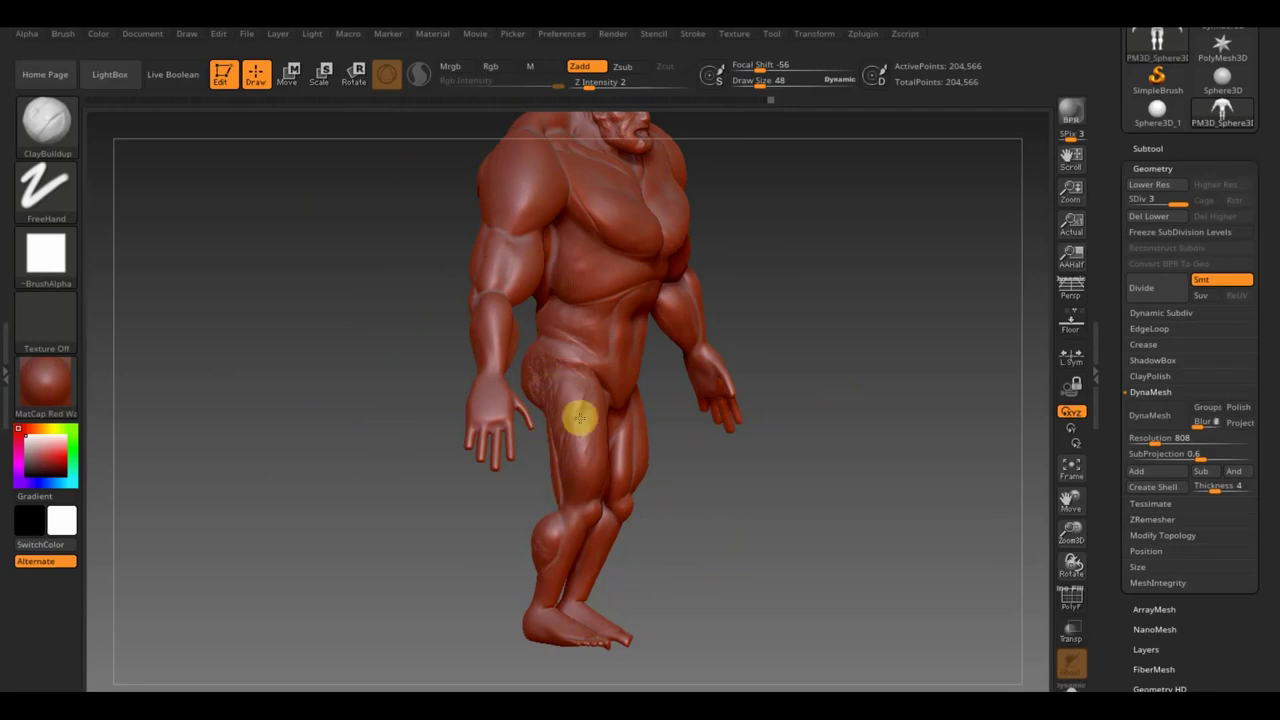
pyautogui.keyDown('shift'); pyautogui.moveTo(743, 491); pyautogui.dragTo(700, 408); pyautogui.keyUp('shift')
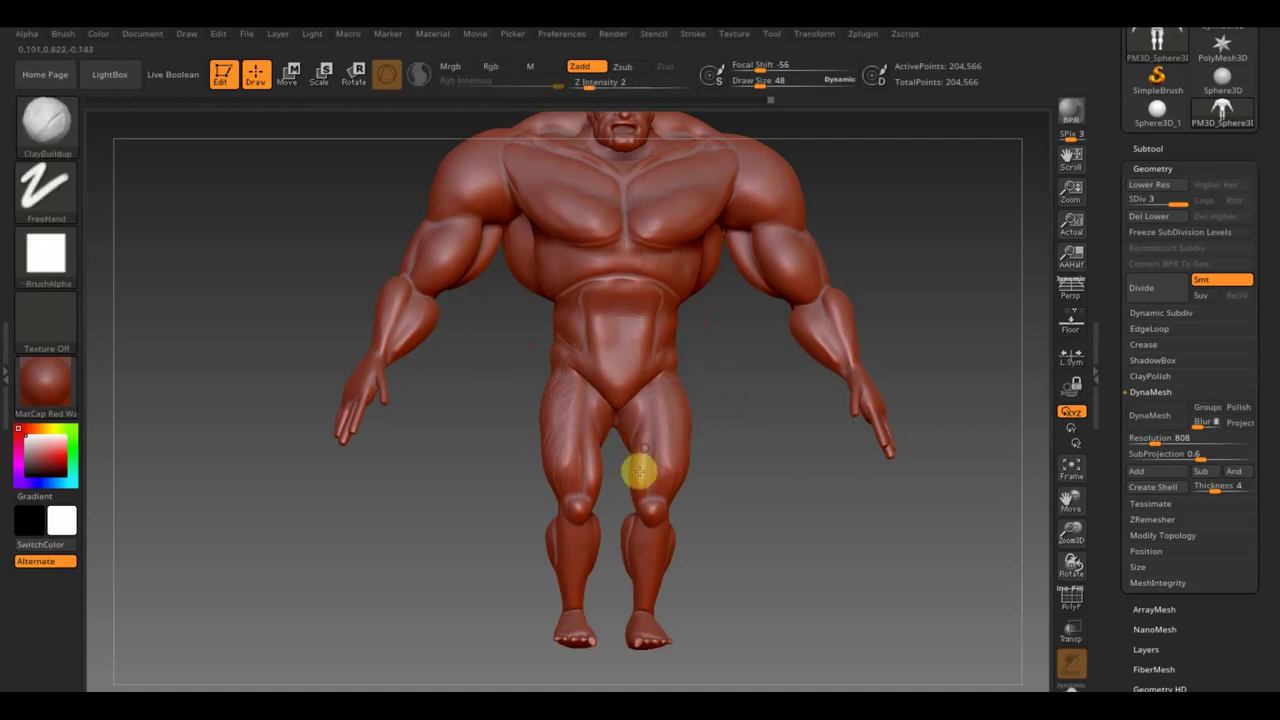
# Turn the figure to a back view and build a clay ridge down the left upper arm.
pyautogui.moveTo(811, 534)
pyautogui.mouseDown()
pyautogui.moveTo(799, 568)
pyautogui.moveTo(794, 551)
pyautogui.mouseUp()
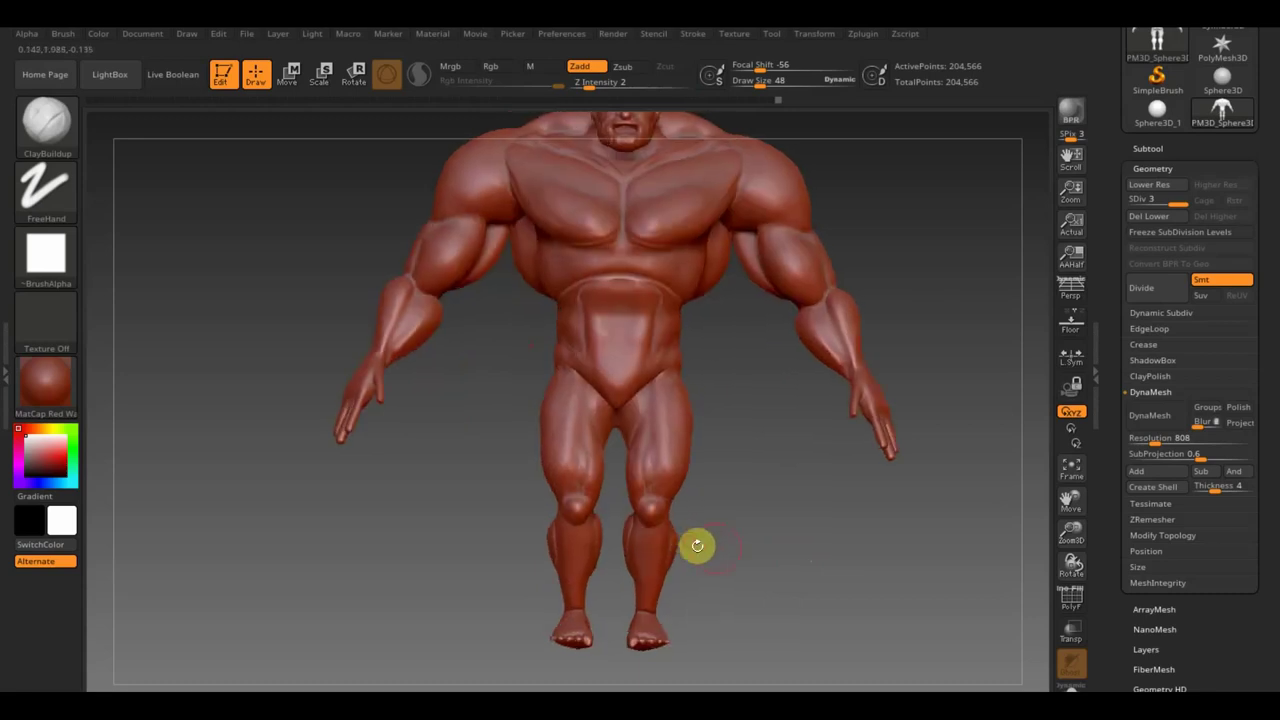
pyautogui.moveTo(683, 543)
pyautogui.mouseDown()
pyautogui.moveTo(731, 548)
pyautogui.moveTo(634, 543)
pyautogui.moveTo(648, 505)
pyautogui.mouseUp()
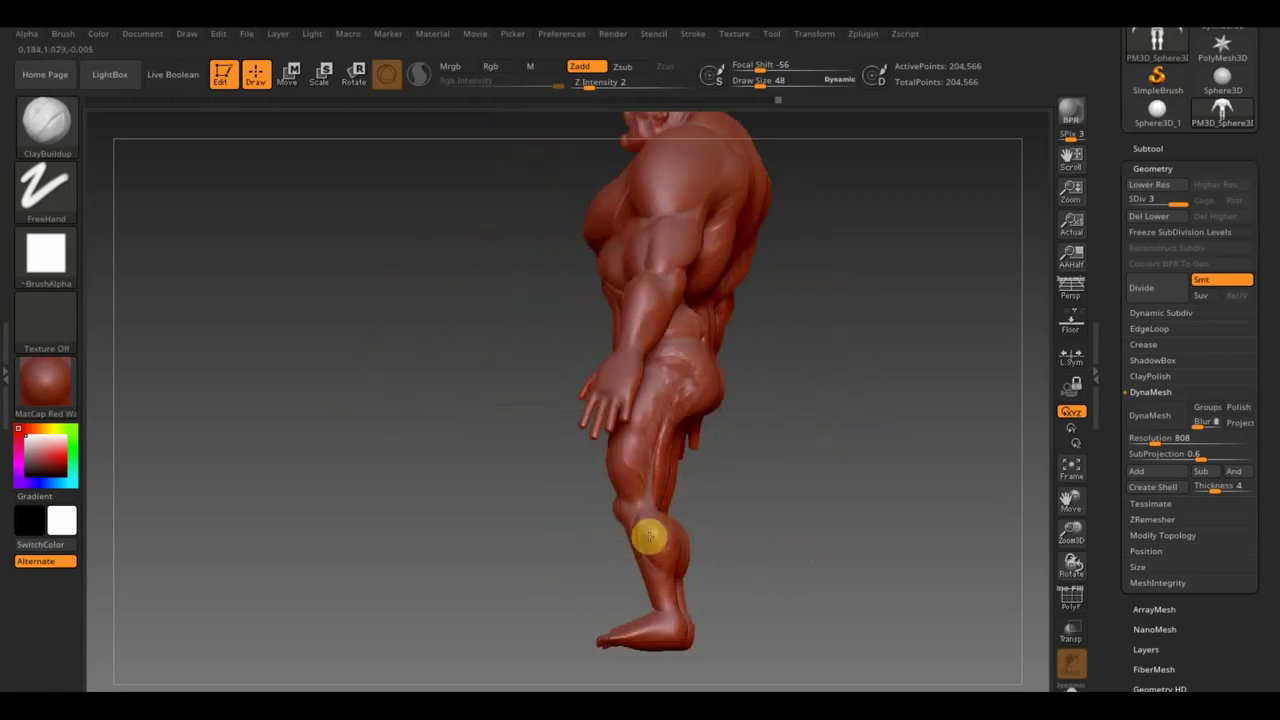
pyautogui.moveTo(661, 549)
pyautogui.mouseDown()
pyautogui.moveTo(737, 543)
pyautogui.moveTo(681, 549)
pyautogui.mouseUp()
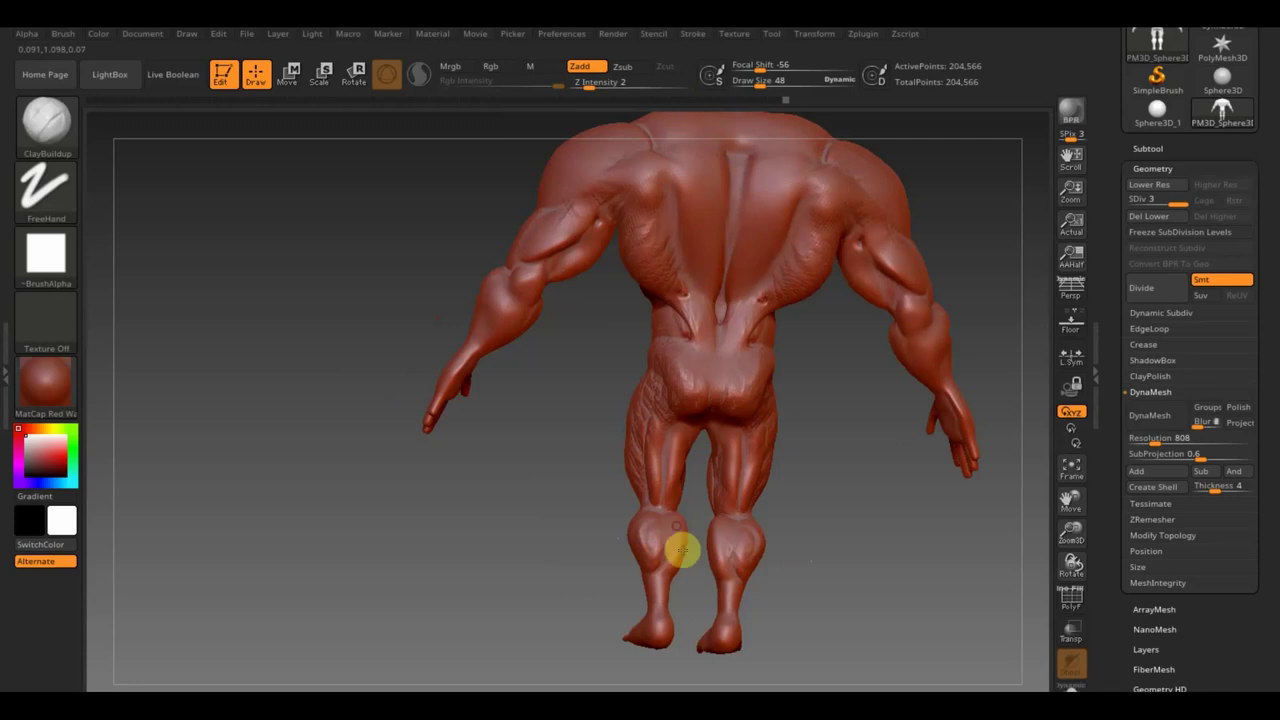
pyautogui.moveTo(743, 477); pyautogui.dragTo(729, 491)
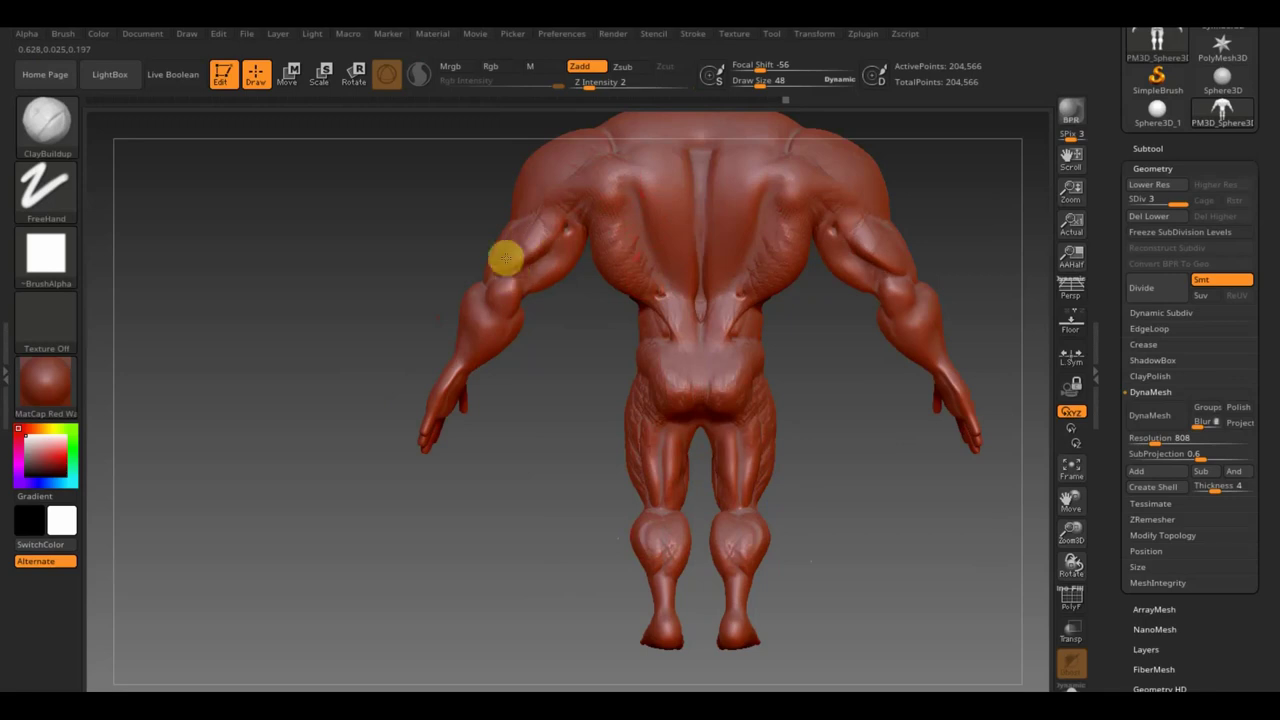
pyautogui.moveTo(567, 228)
pyautogui.mouseDown()
pyautogui.moveTo(551, 277)
pyautogui.moveTo(511, 307)
pyautogui.mouseUp()
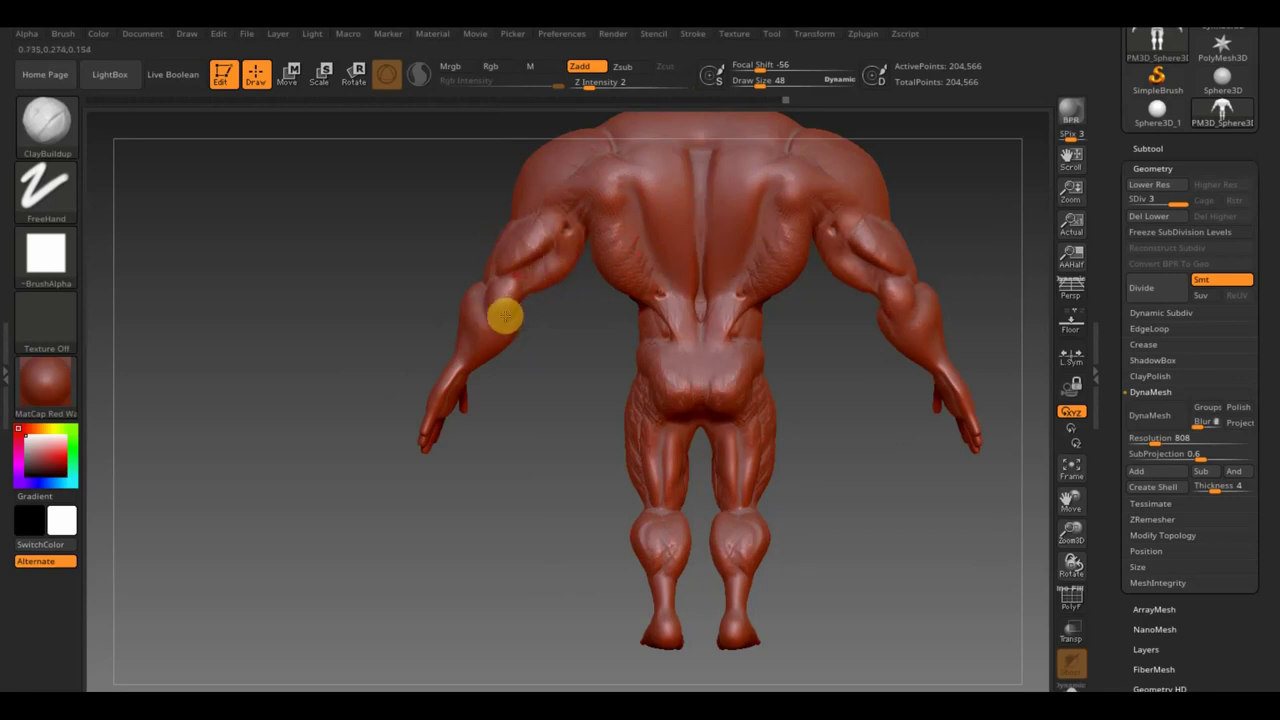
# Orbit the figure from the back around toward its front to review it.
pyautogui.moveTo(505, 284)
pyautogui.mouseDown(button='right')
pyautogui.moveTo(552, 334)
pyautogui.moveTo(609, 346)
pyautogui.moveTo(471, 323)
pyautogui.mouseUp(button='right')
pyautogui.moveTo(491, 366)
pyautogui.mouseDown(button='right')
pyautogui.moveTo(455, 368)
pyautogui.moveTo(446, 351)
pyautogui.moveTo(441, 370)
pyautogui.mouseUp(button='right')
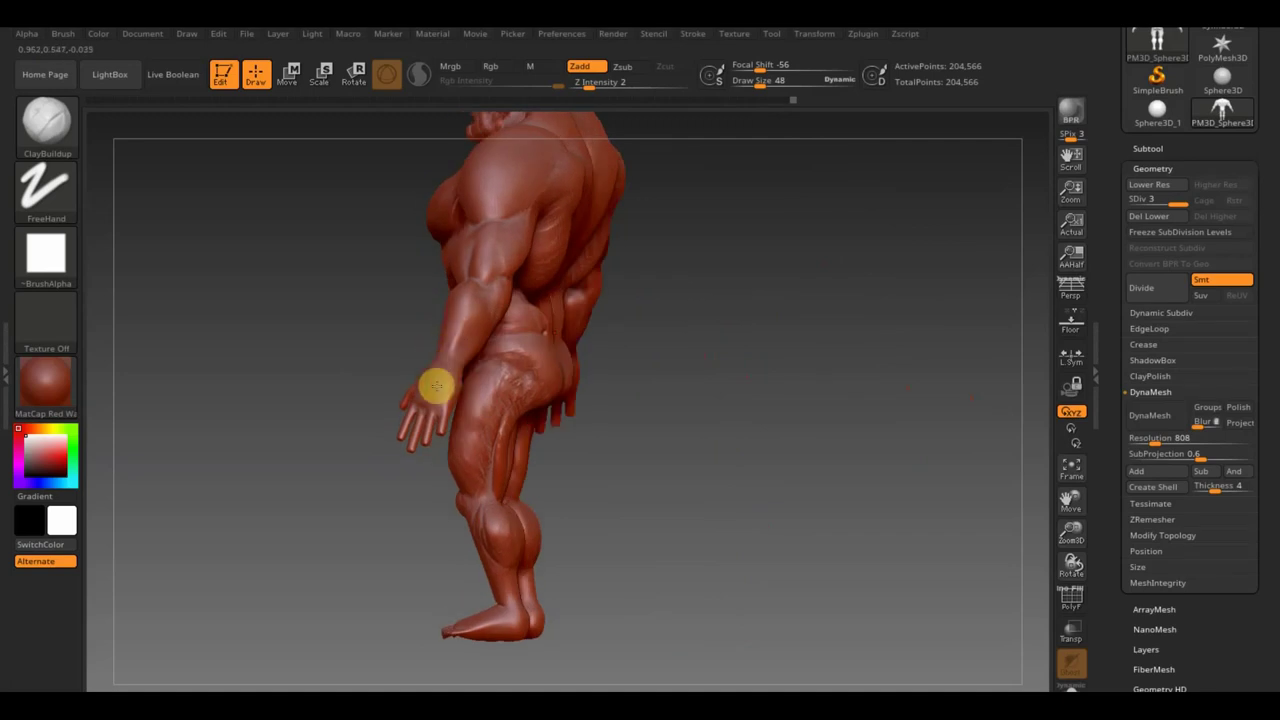
pyautogui.moveTo(416, 395)
pyautogui.mouseDown(button='right')
pyautogui.moveTo(406, 331)
pyautogui.moveTo(517, 311)
pyautogui.moveTo(511, 341)
pyautogui.moveTo(517, 317)
pyautogui.moveTo(554, 411)
pyautogui.moveTo(469, 403)
pyautogui.mouseUp(button='right')
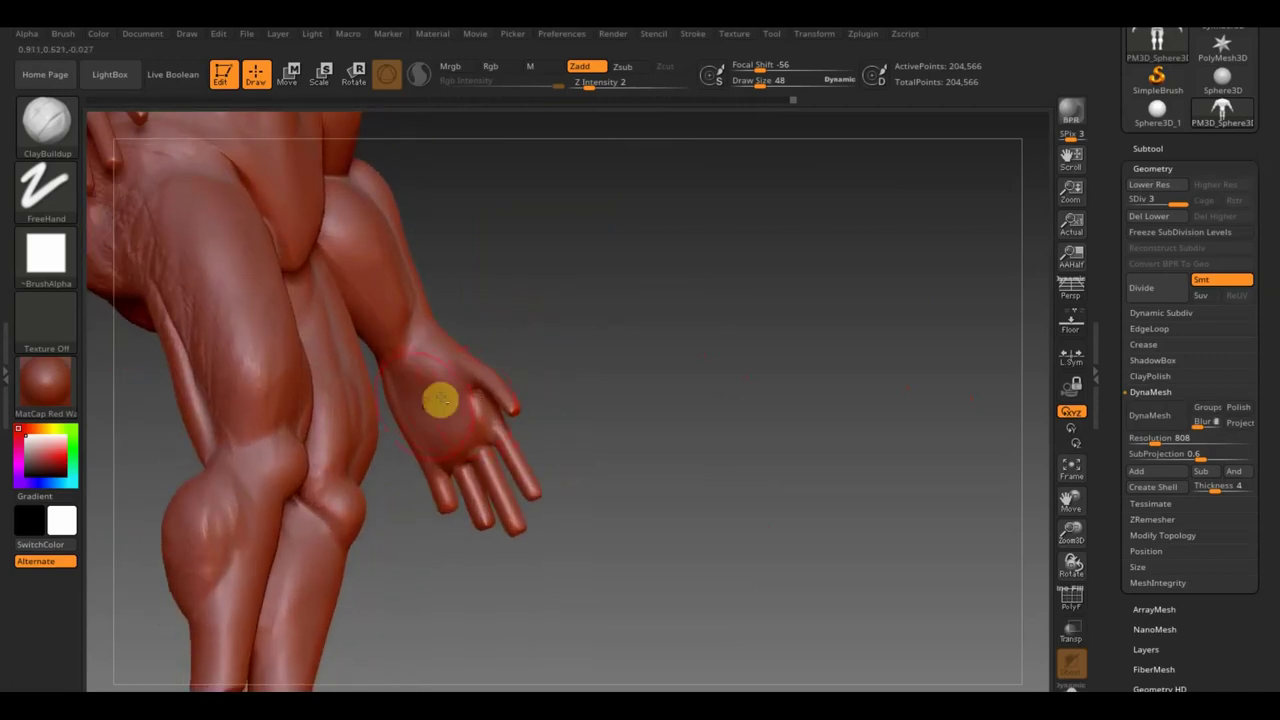
# Shrink the brush for hand detail and build clay texture across the palm.
pyautogui.moveTo(757, 80); pyautogui.dragTo(744, 80)
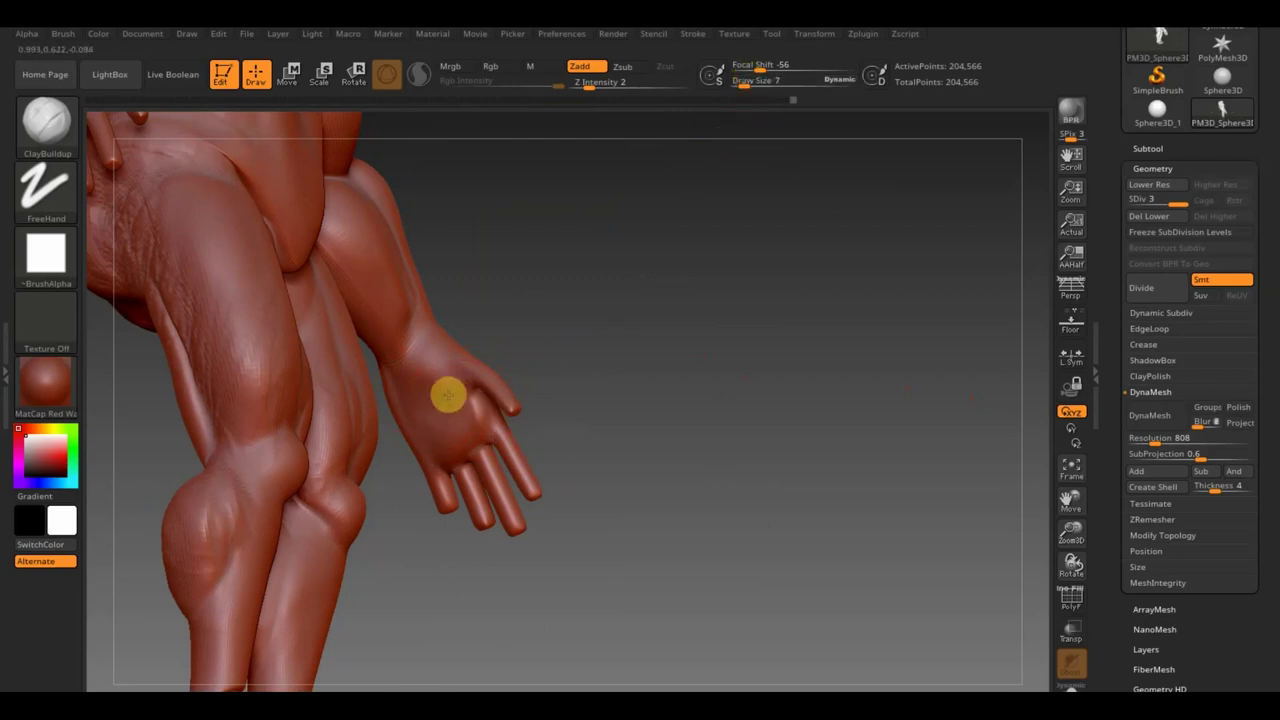
pyautogui.moveTo(752, 80); pyautogui.dragTo(752, 86)
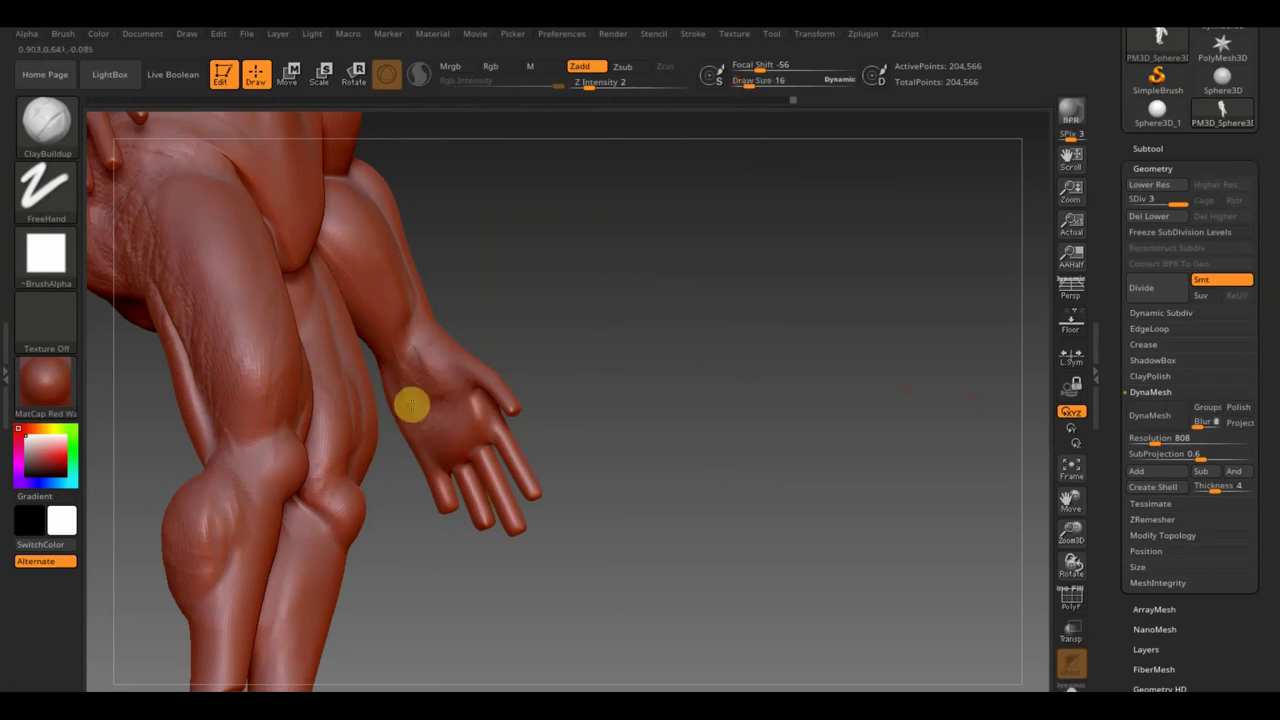
pyautogui.moveTo(428, 391)
pyautogui.mouseDown()
pyautogui.moveTo(456, 369)
pyautogui.moveTo(490, 394)
pyautogui.mouseUp()
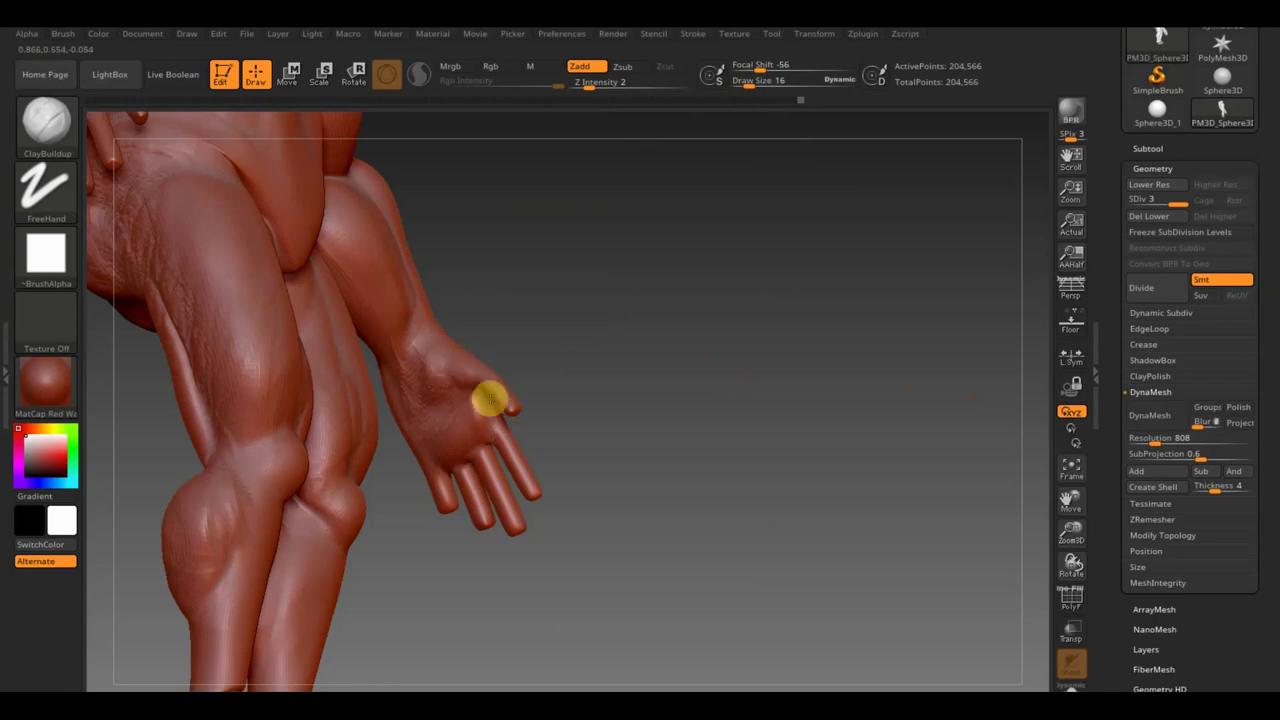
pyautogui.moveTo(587, 462); pyautogui.dragTo(551, 454)
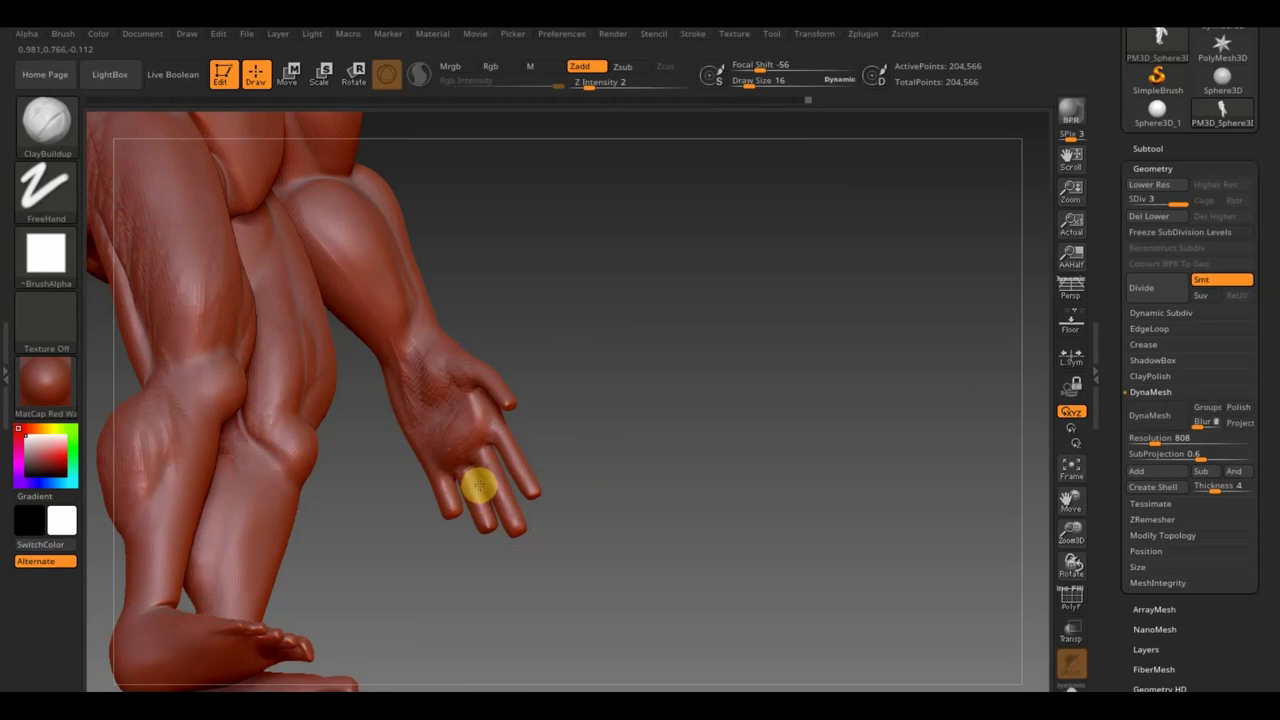
pyautogui.moveTo(437, 503)
pyautogui.mouseDown()
pyautogui.moveTo(623, 460)
pyautogui.moveTo(486, 506)
pyautogui.moveTo(625, 520)
pyautogui.moveTo(657, 509)
pyautogui.moveTo(620, 509)
pyautogui.moveTo(631, 449)
pyautogui.moveTo(680, 469)
pyautogui.moveTo(603, 451)
pyautogui.mouseUp()
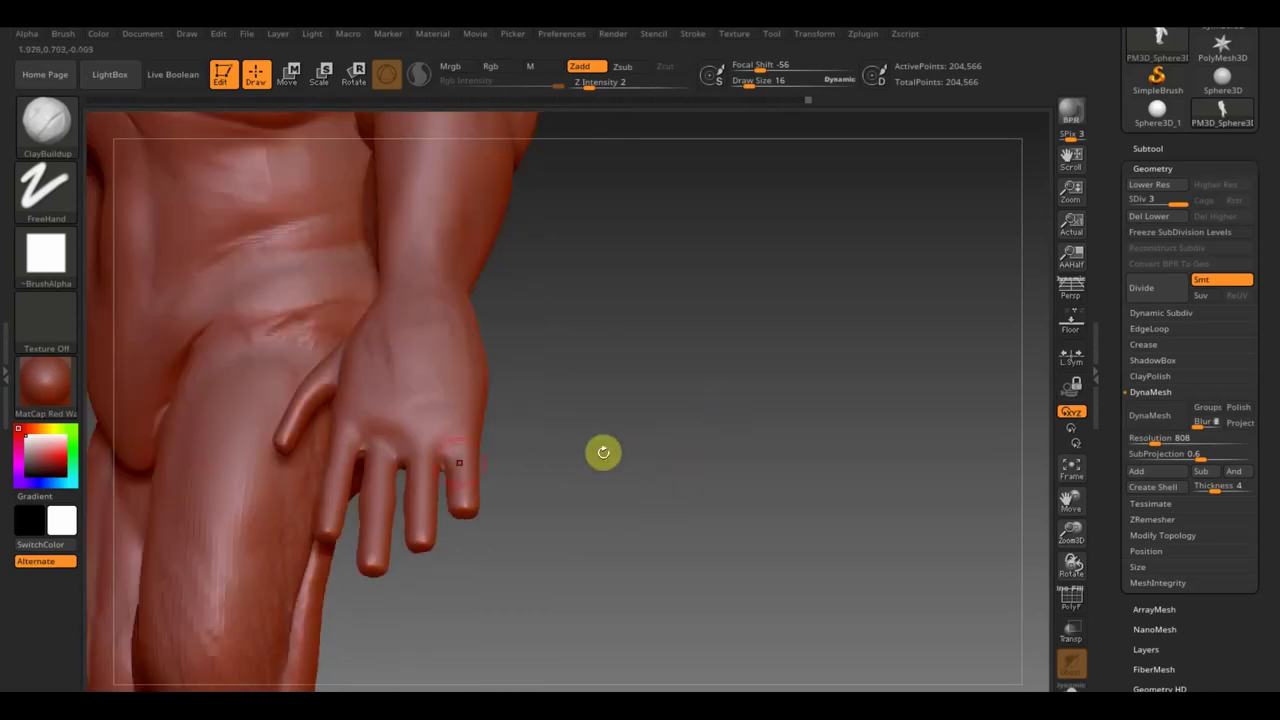
# Smooth the hand and add clay near the base of the thumb.
pyautogui.press('shift')
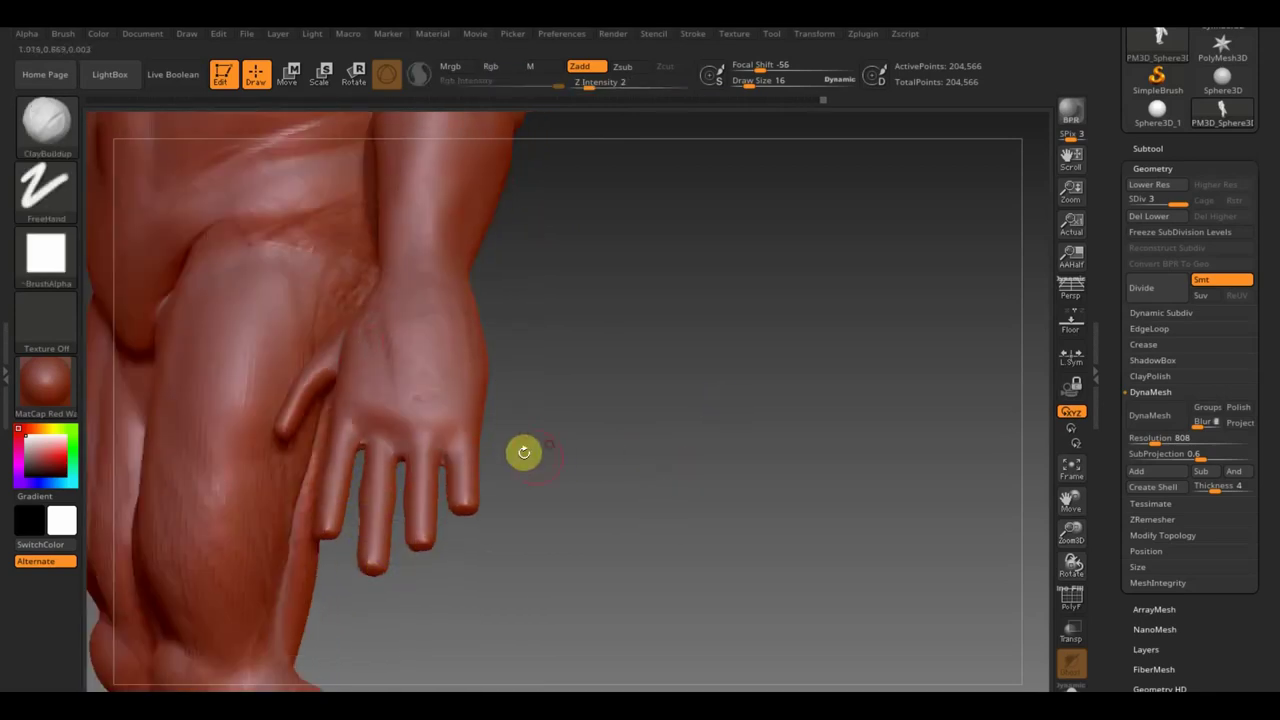
pyautogui.moveTo(520, 405); pyautogui.dragTo(677, 386)
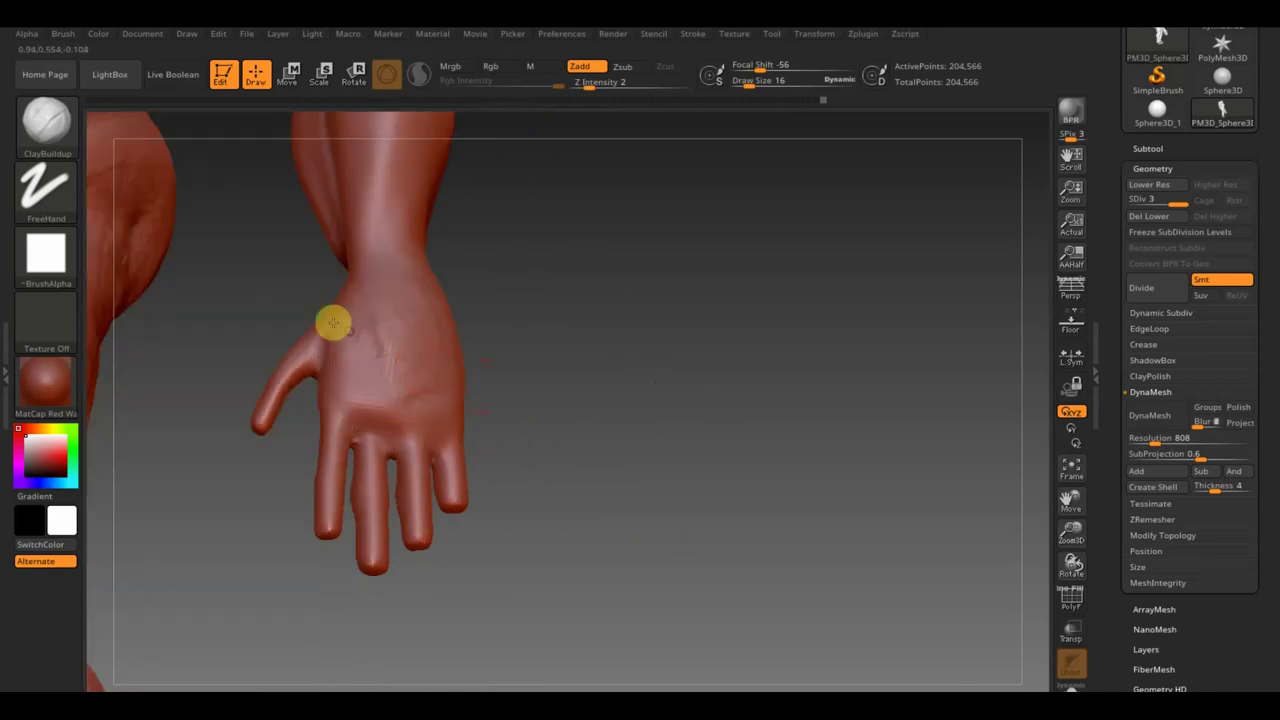
pyautogui.moveTo(318, 362)
pyautogui.mouseDown()
pyautogui.moveTo(334, 340)
pyautogui.moveTo(294, 386)
pyautogui.moveTo(302, 358)
pyautogui.moveTo(273, 432)
pyautogui.mouseUp()
pyautogui.moveTo(260, 477)
pyautogui.mouseDown()
pyautogui.moveTo(278, 386)
pyautogui.moveTo(217, 380)
pyautogui.moveTo(306, 414)
pyautogui.moveTo(243, 408)
pyautogui.mouseUp()
pyautogui.click(270, 414)
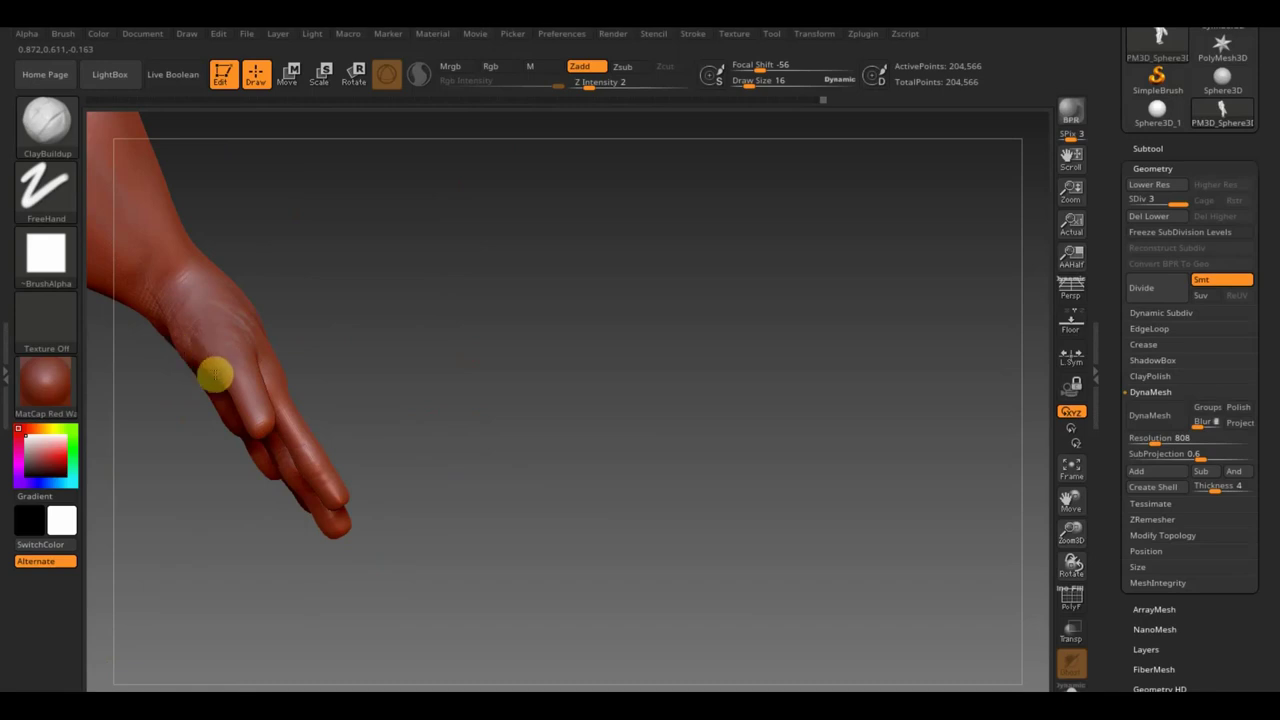
# Smooth again and build up clay across the knuckles.
pyautogui.moveTo(380, 366)
pyautogui.mouseDown()
pyautogui.moveTo(277, 400)
pyautogui.moveTo(311, 404)
pyautogui.mouseUp()
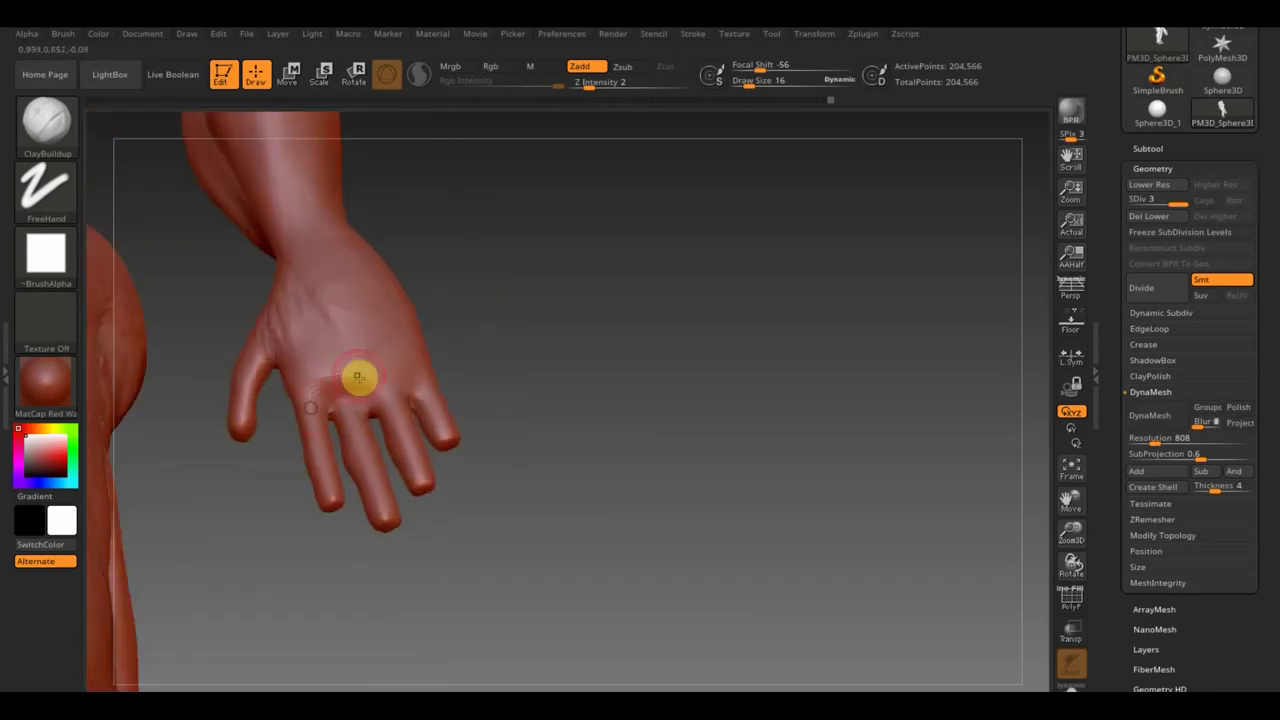
pyautogui.press('shift')
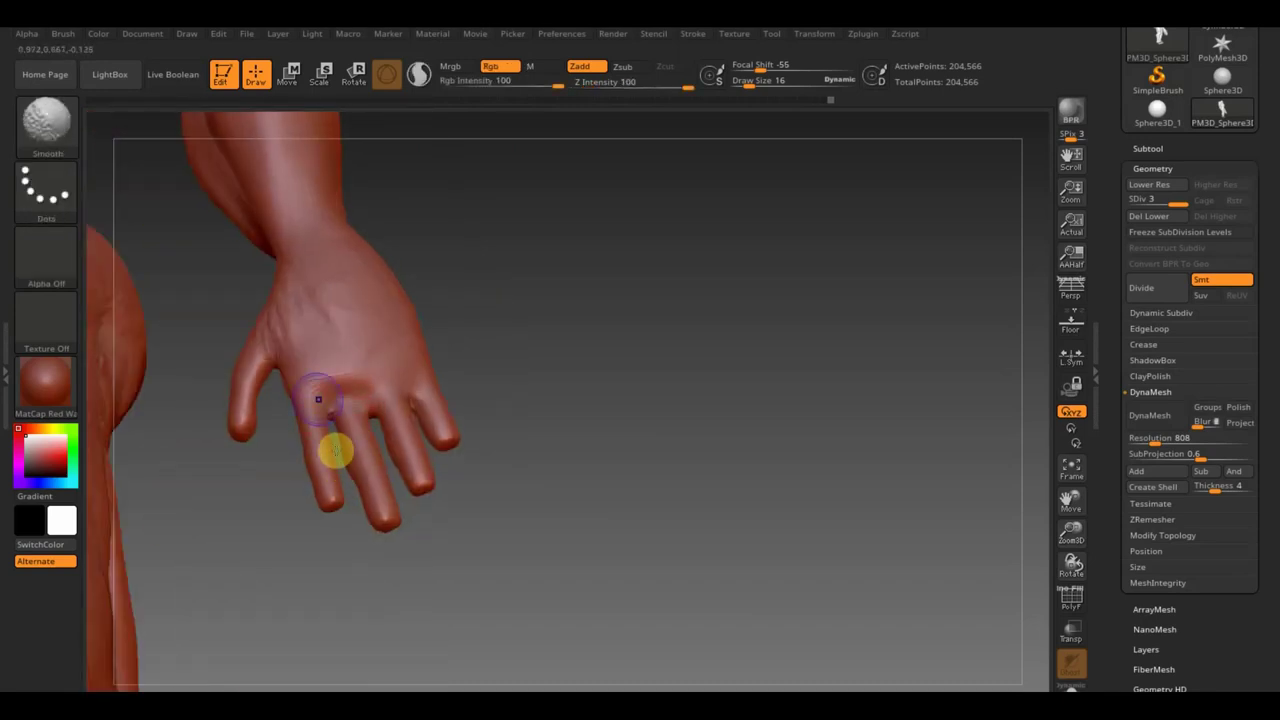
pyautogui.moveTo(343, 389)
pyautogui.mouseDown()
pyautogui.moveTo(380, 380)
pyautogui.moveTo(386, 394)
pyautogui.moveTo(400, 359)
pyautogui.moveTo(314, 377)
pyautogui.moveTo(310, 413)
pyautogui.mouseUp()
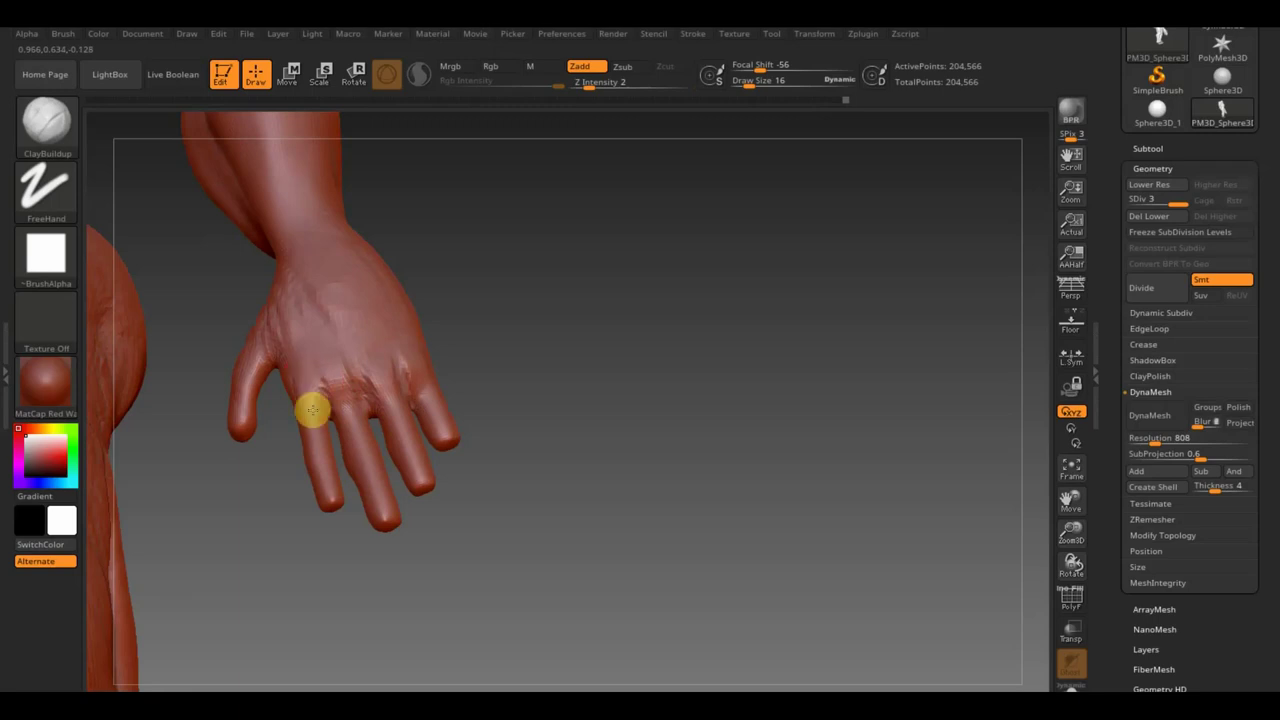
pyautogui.moveTo(401, 283)
pyautogui.mouseDown()
pyautogui.moveTo(483, 260)
pyautogui.moveTo(491, 297)
pyautogui.mouseUp()
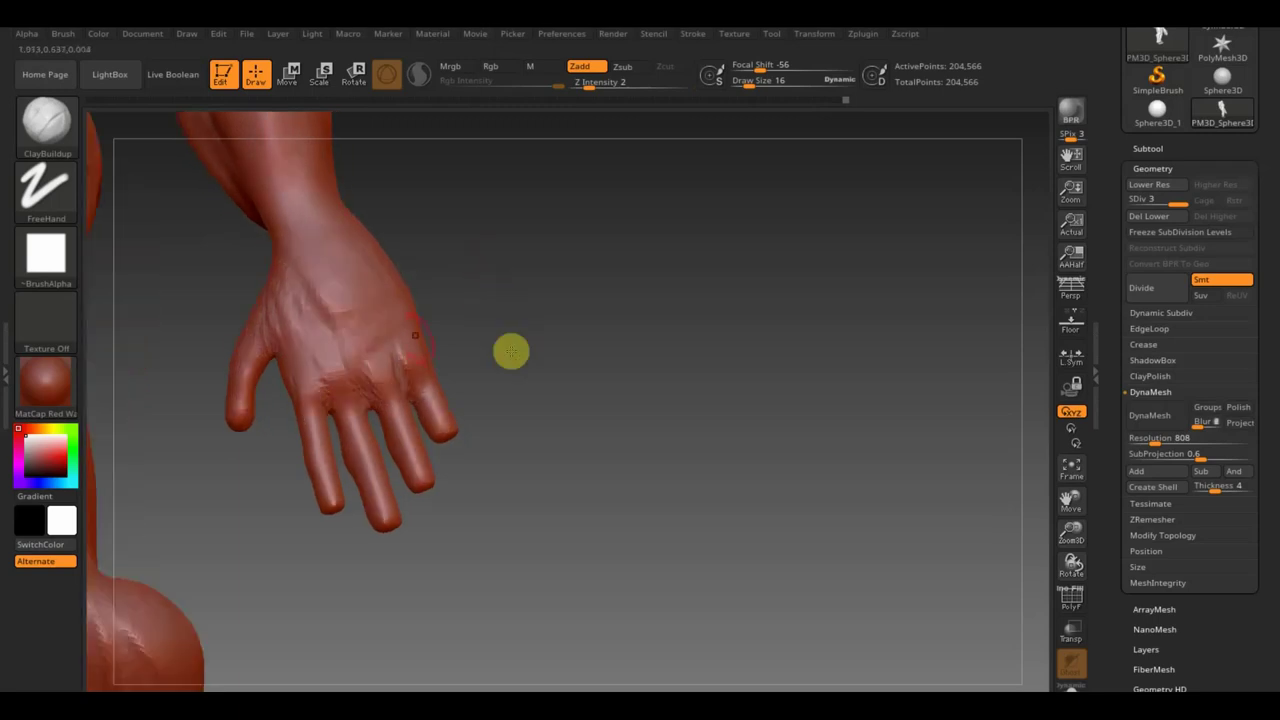
pyautogui.click(47, 122)
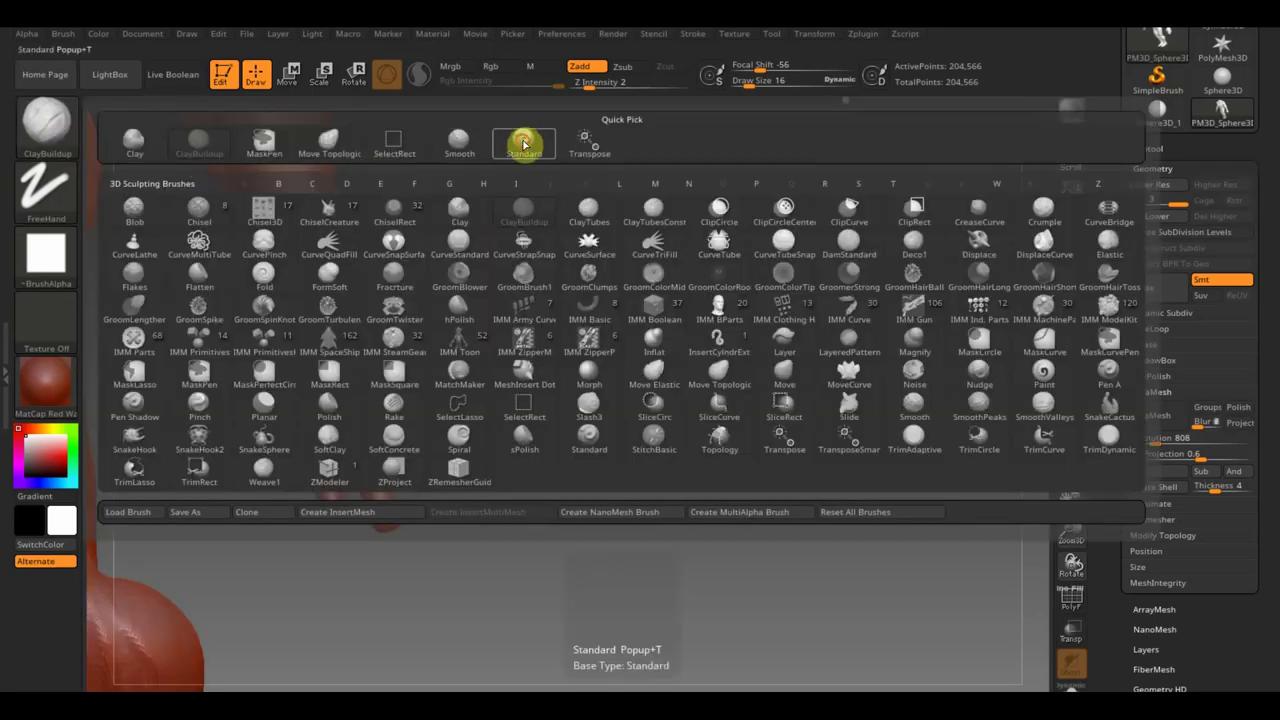
# Switch to the Move Topologic brush at Draw Size 45.
pyautogui.click(523, 143)
pyautogui.click(35, 128)
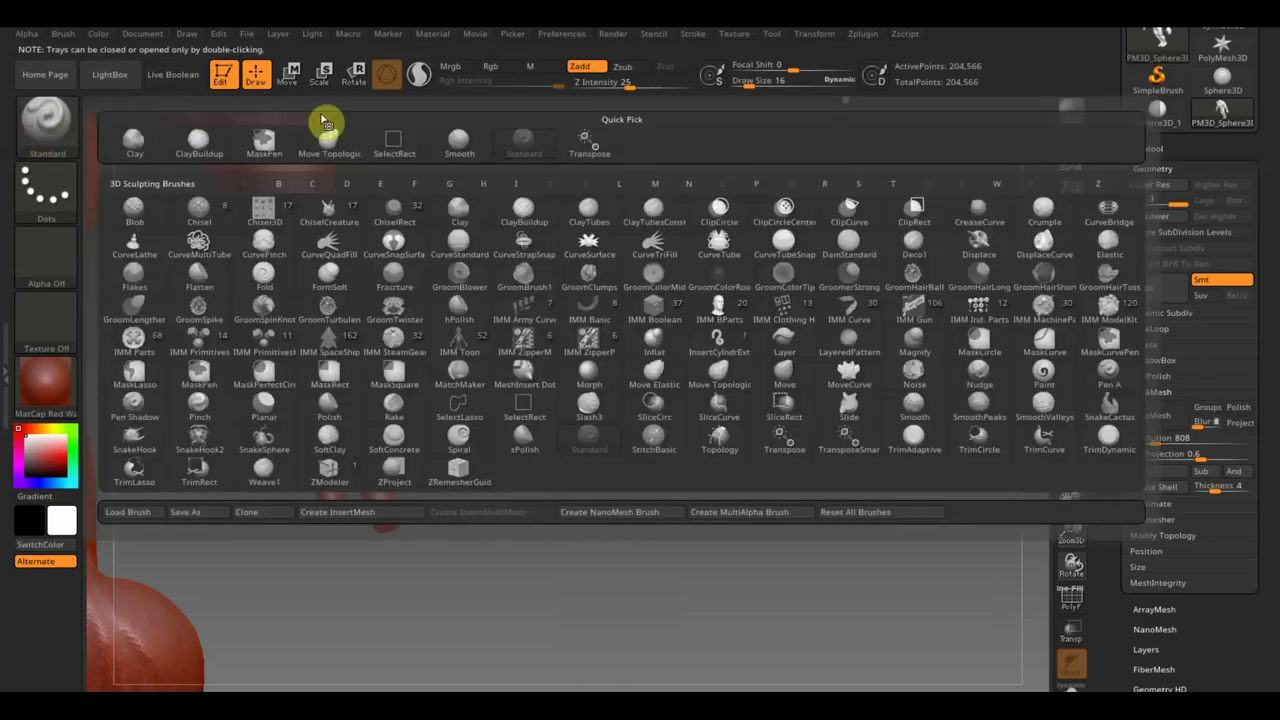
pyautogui.click(329, 136)
pyautogui.moveTo(762, 83); pyautogui.dragTo(755, 84)
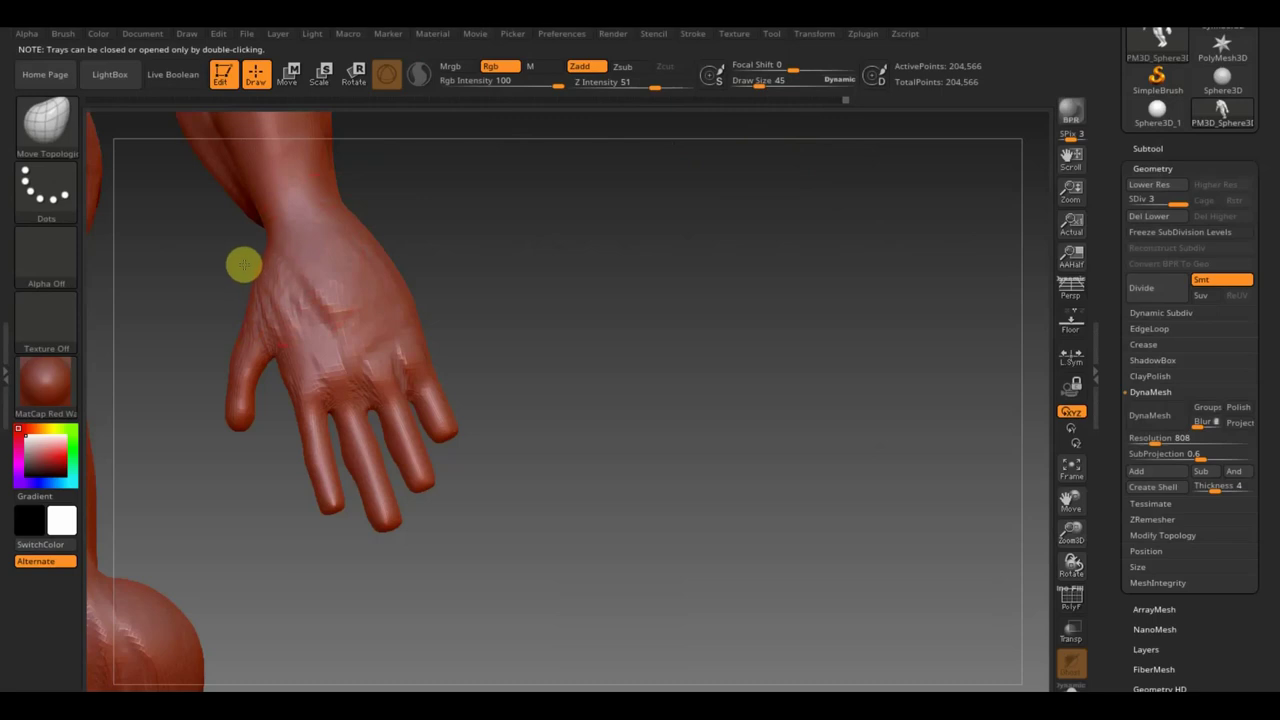
# Orbit the hand through palm-facing, edge-on and back-of-hand views.
pyautogui.moveTo(371, 229)
pyautogui.mouseDown()
pyautogui.moveTo(354, 246)
pyautogui.moveTo(368, 220)
pyautogui.mouseUp()
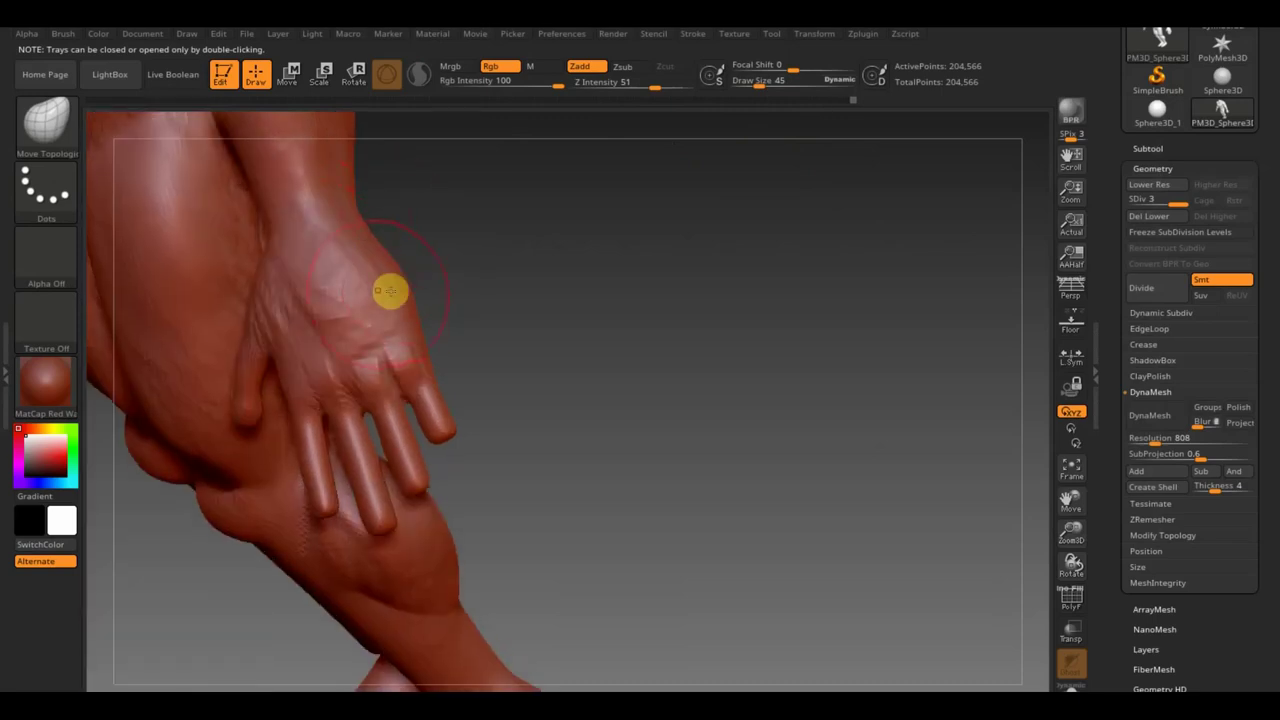
pyautogui.moveTo(394, 334)
pyautogui.mouseDown()
pyautogui.moveTo(471, 300)
pyautogui.moveTo(303, 363)
pyautogui.mouseUp()
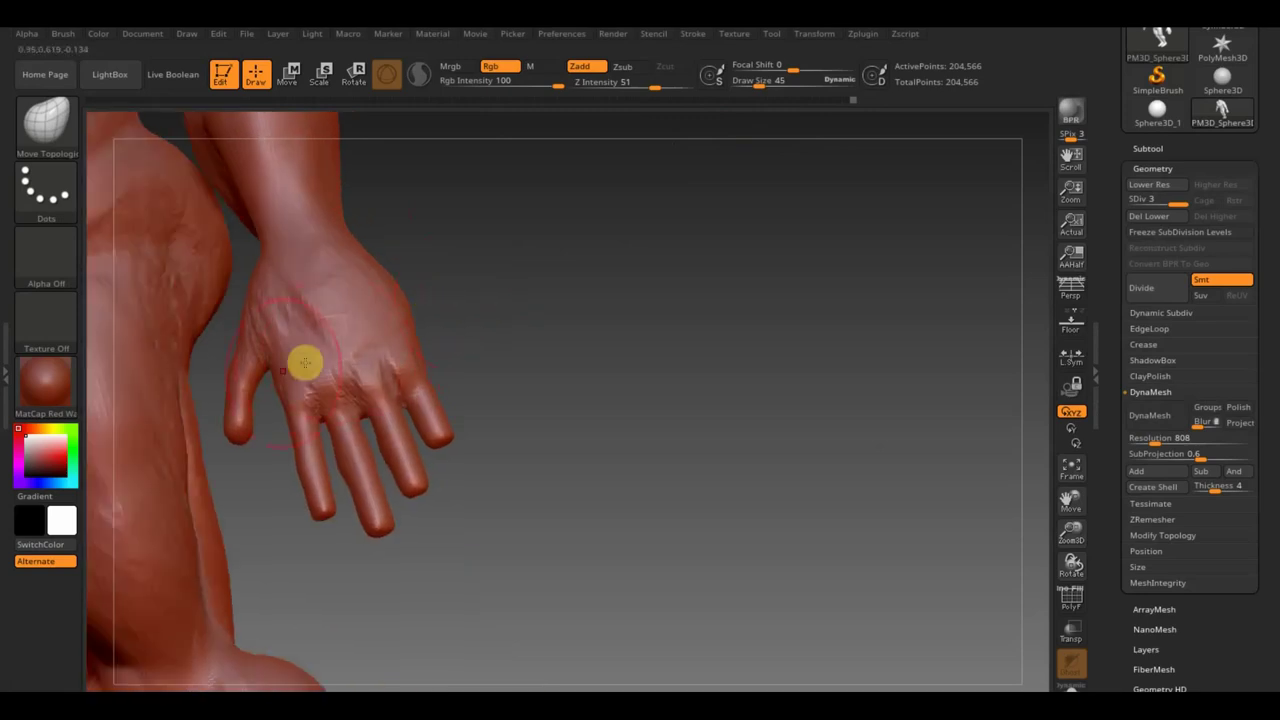
pyautogui.moveTo(480, 340)
pyautogui.mouseDown()
pyautogui.moveTo(531, 309)
pyautogui.moveTo(577, 249)
pyautogui.mouseUp()
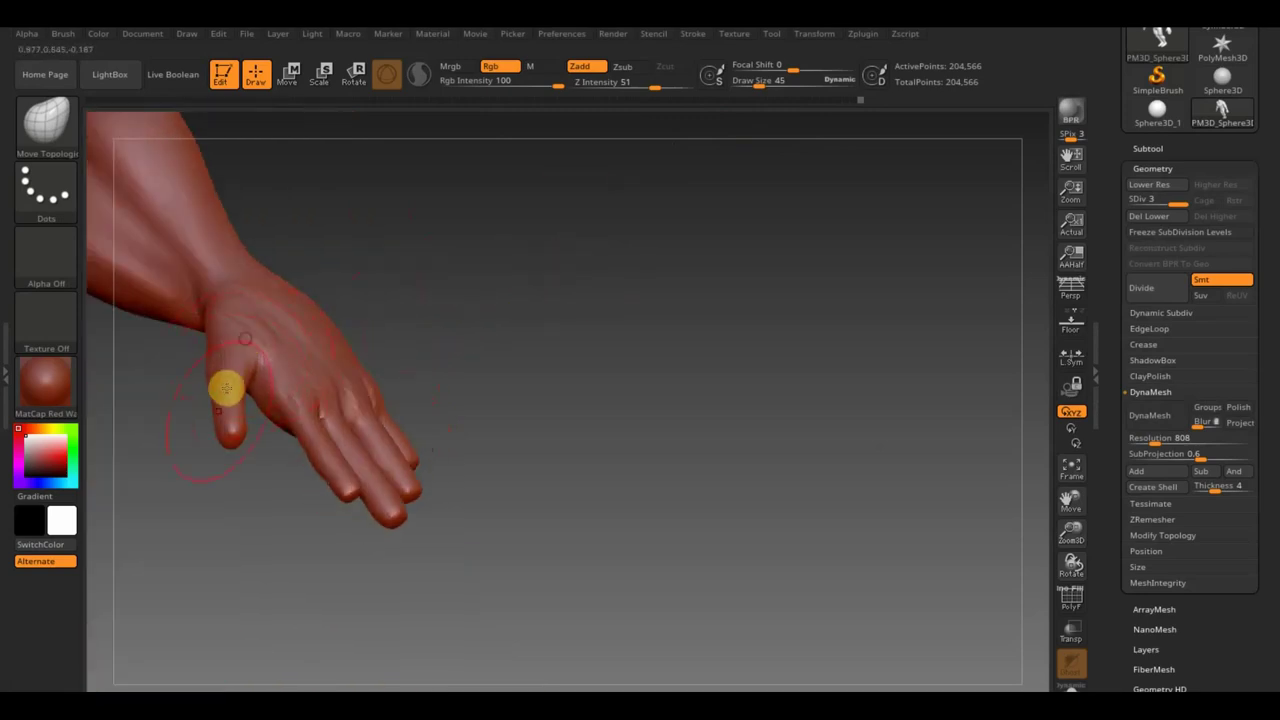
pyautogui.moveTo(237, 494)
pyautogui.mouseDown()
pyautogui.moveTo(266, 463)
pyautogui.moveTo(226, 403)
pyautogui.mouseUp()
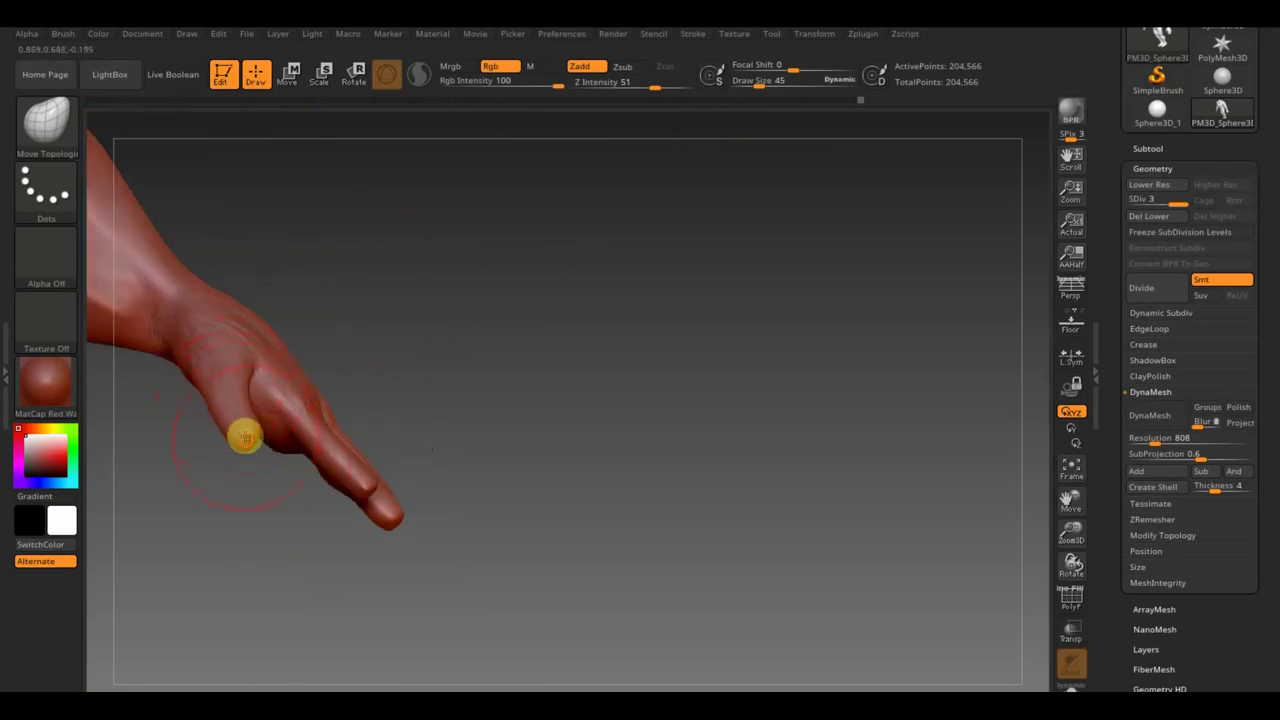
pyautogui.moveTo(352, 409); pyautogui.dragTo(317, 497)
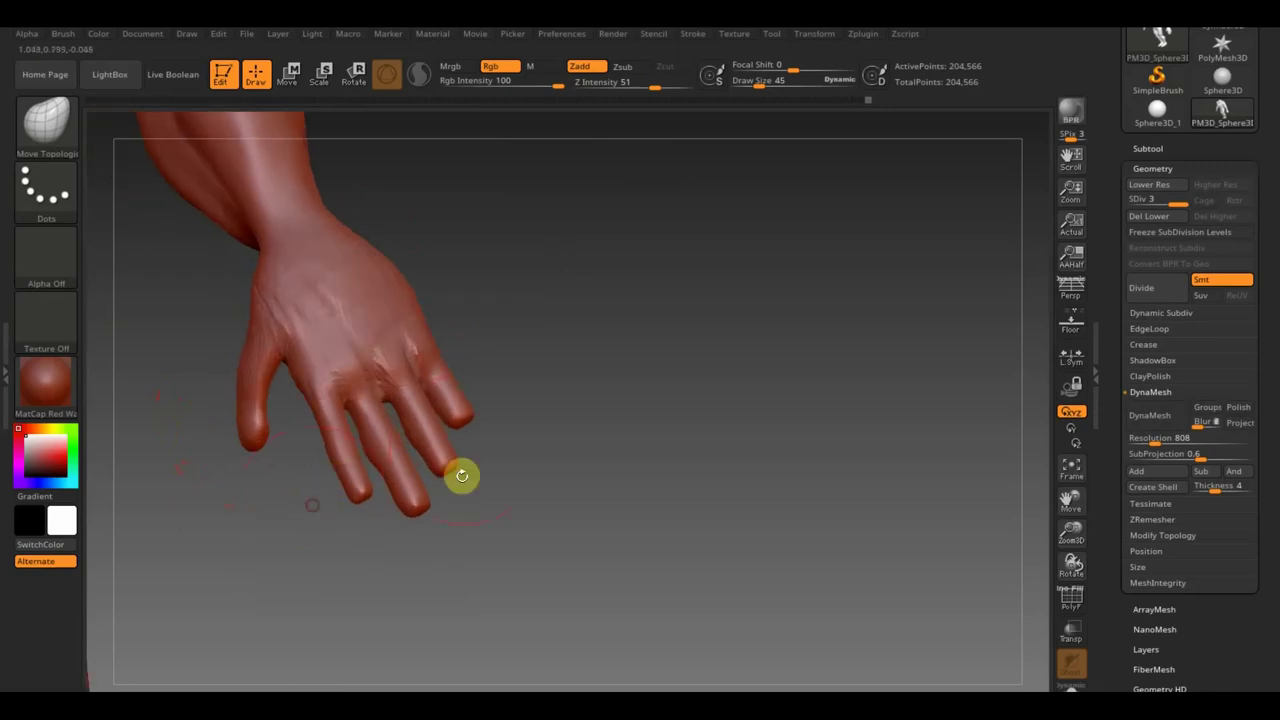
# Smooth, then orbit around the hand resting on the leg until the whole leg shows.
pyautogui.press('shift')
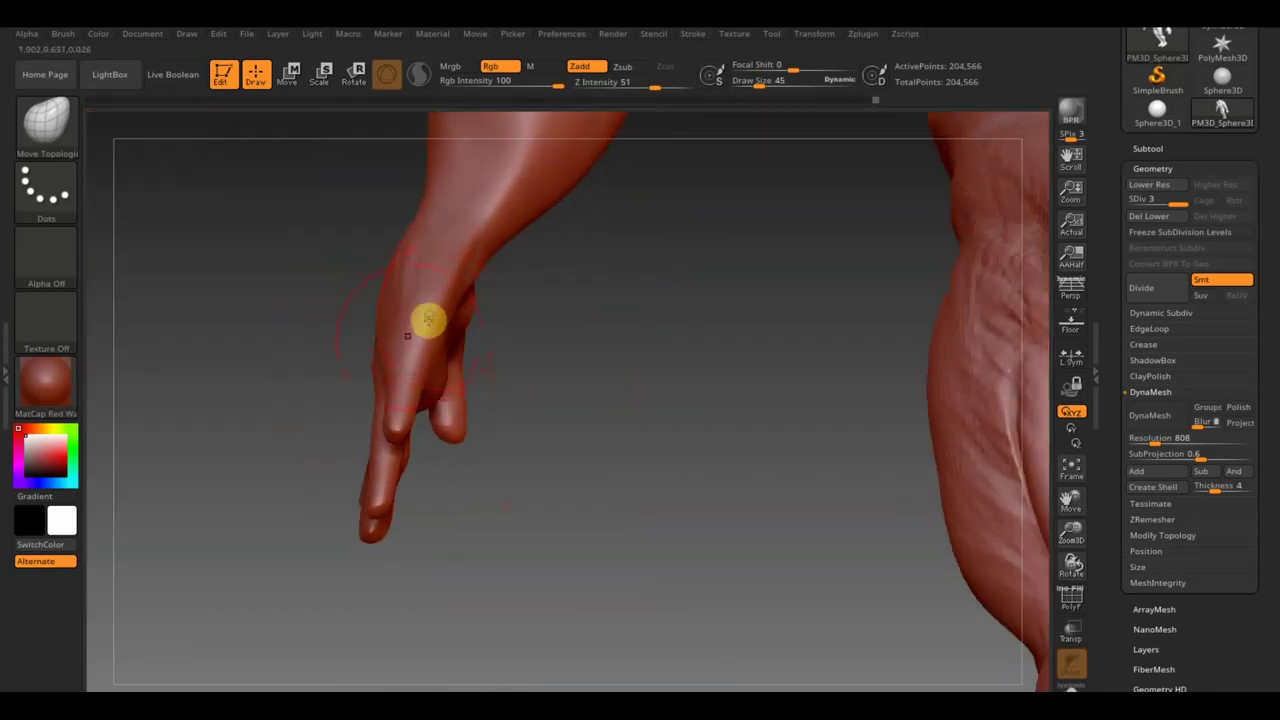
pyautogui.moveTo(428, 318)
pyautogui.mouseDown()
pyautogui.moveTo(269, 334)
pyautogui.moveTo(446, 338)
pyautogui.mouseUp()
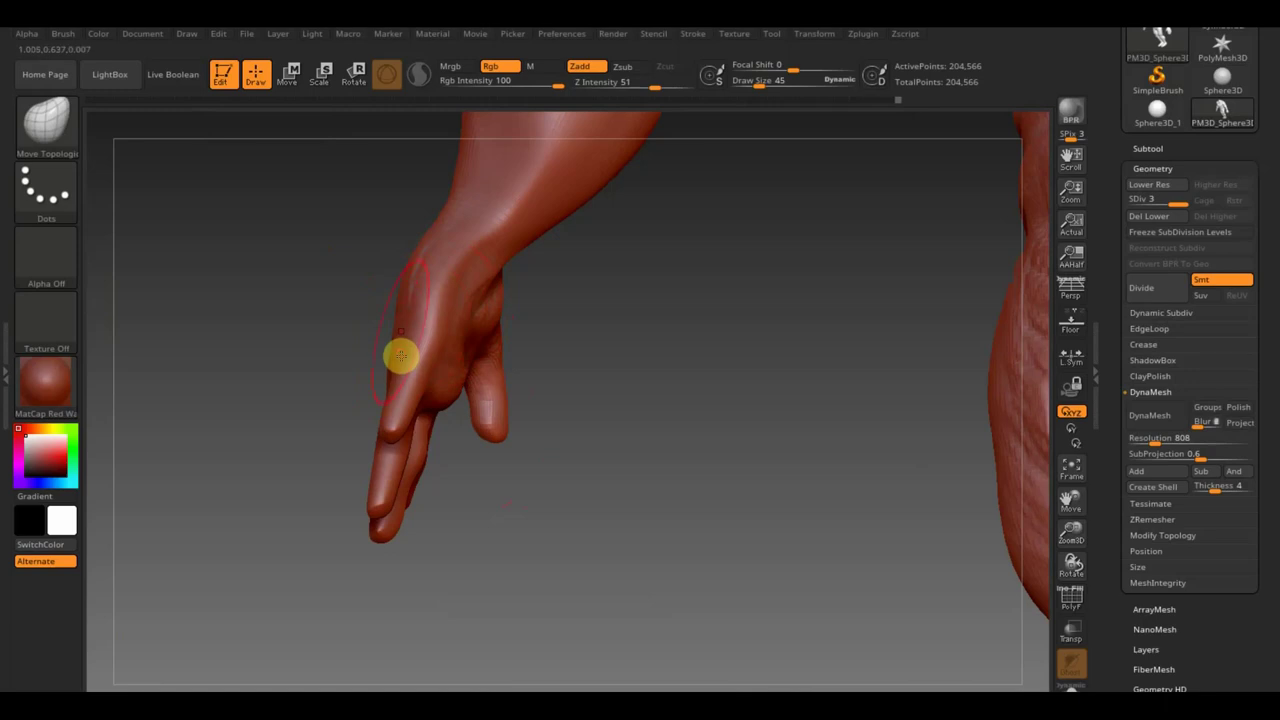
pyautogui.moveTo(443, 403)
pyautogui.mouseDown()
pyautogui.moveTo(466, 511)
pyautogui.moveTo(459, 460)
pyautogui.mouseUp()
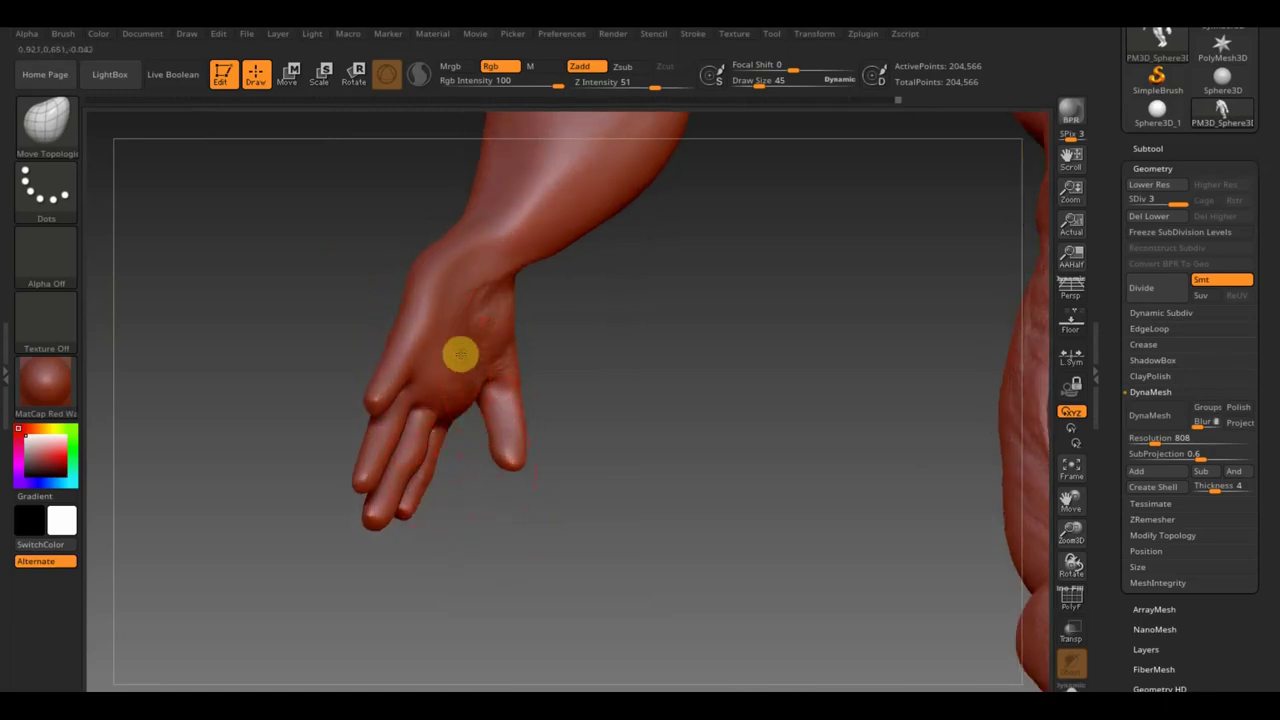
pyautogui.moveTo(448, 350)
pyautogui.mouseDown()
pyautogui.moveTo(554, 340)
pyautogui.moveTo(500, 357)
pyautogui.mouseUp()
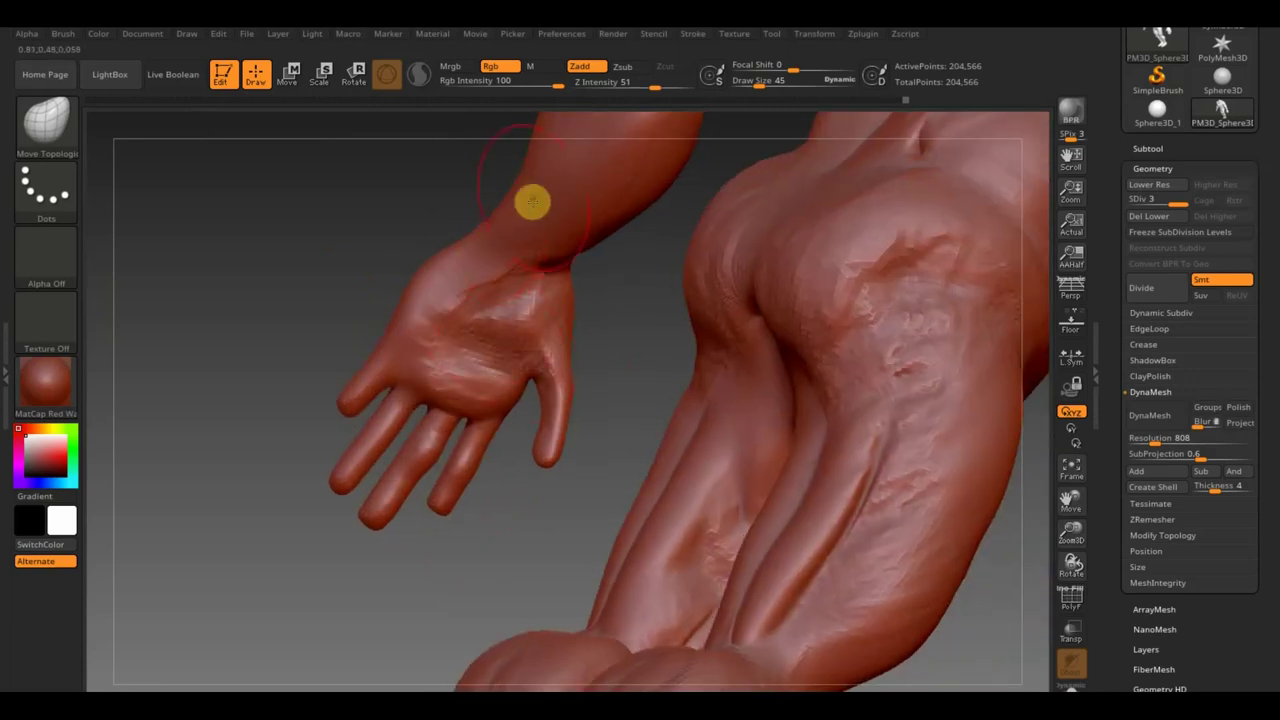
pyautogui.moveTo(502, 186)
pyautogui.mouseDown()
pyautogui.moveTo(506, 269)
pyautogui.moveTo(783, 349)
pyautogui.moveTo(757, 420)
pyautogui.moveTo(711, 231)
pyautogui.moveTo(749, 497)
pyautogui.mouseUp()
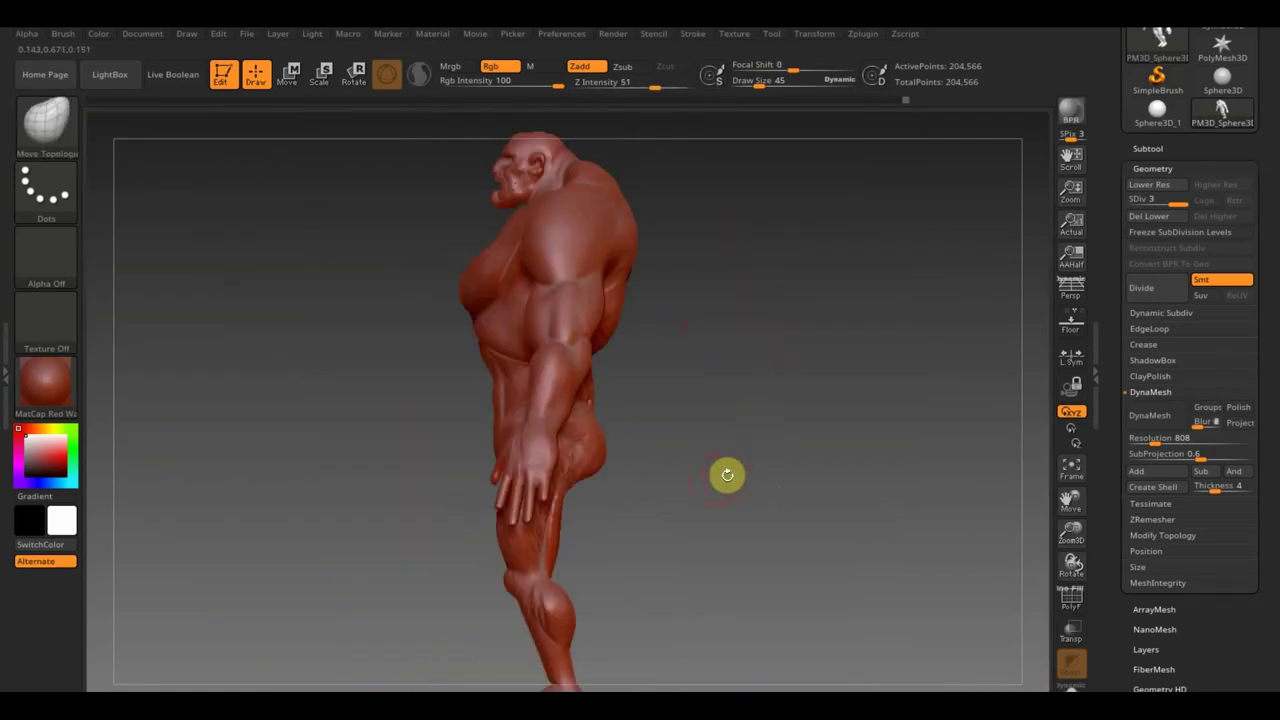
# Turn the model to a side view and select Move Topological with B, M, T.
pyautogui.moveTo(657, 477); pyautogui.dragTo(634, 471)
pyautogui.press('shift')
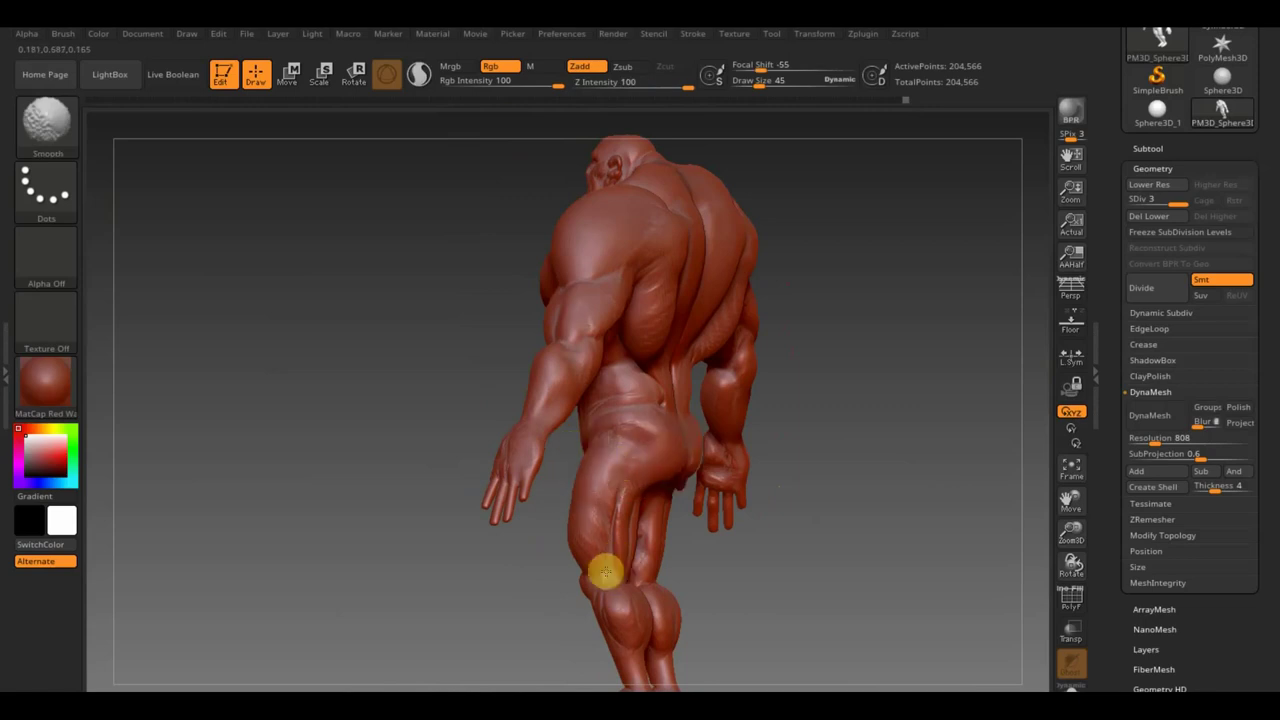
pyautogui.keyDown('shift'); pyautogui.moveTo(617, 624); pyautogui.dragTo(749, 609); pyautogui.keyUp('shift')
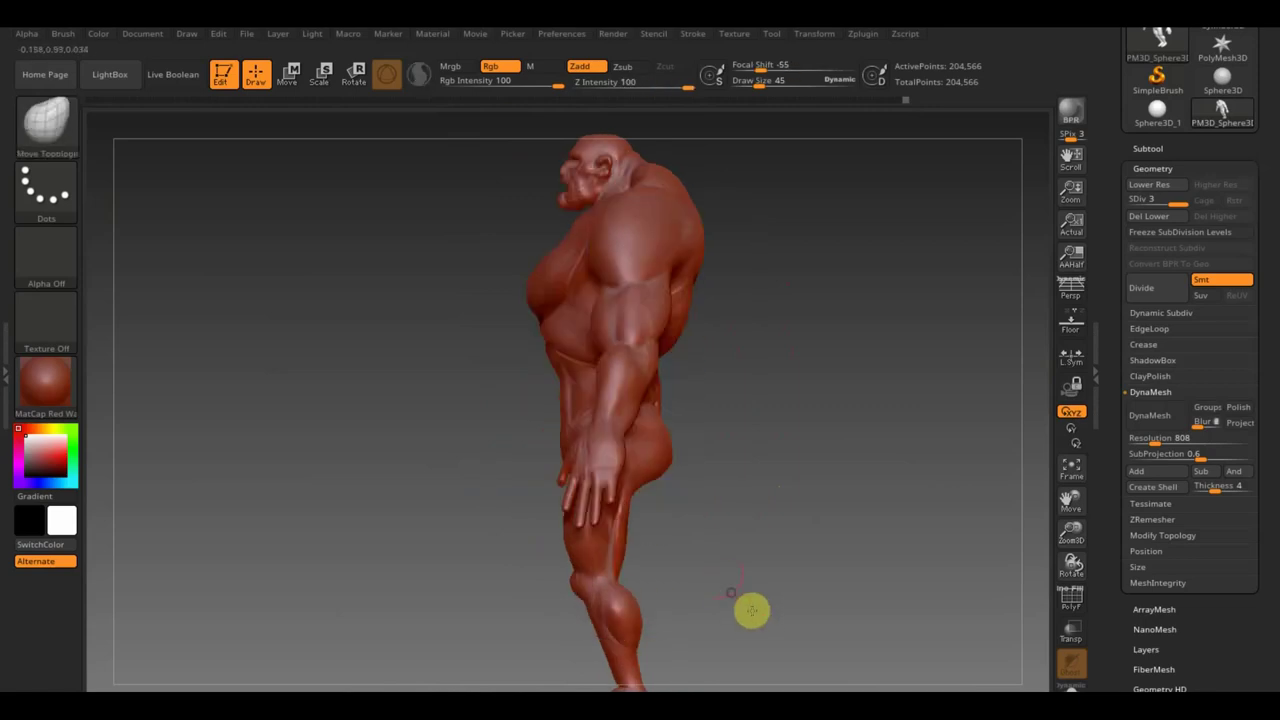
pyautogui.click(73, 130)
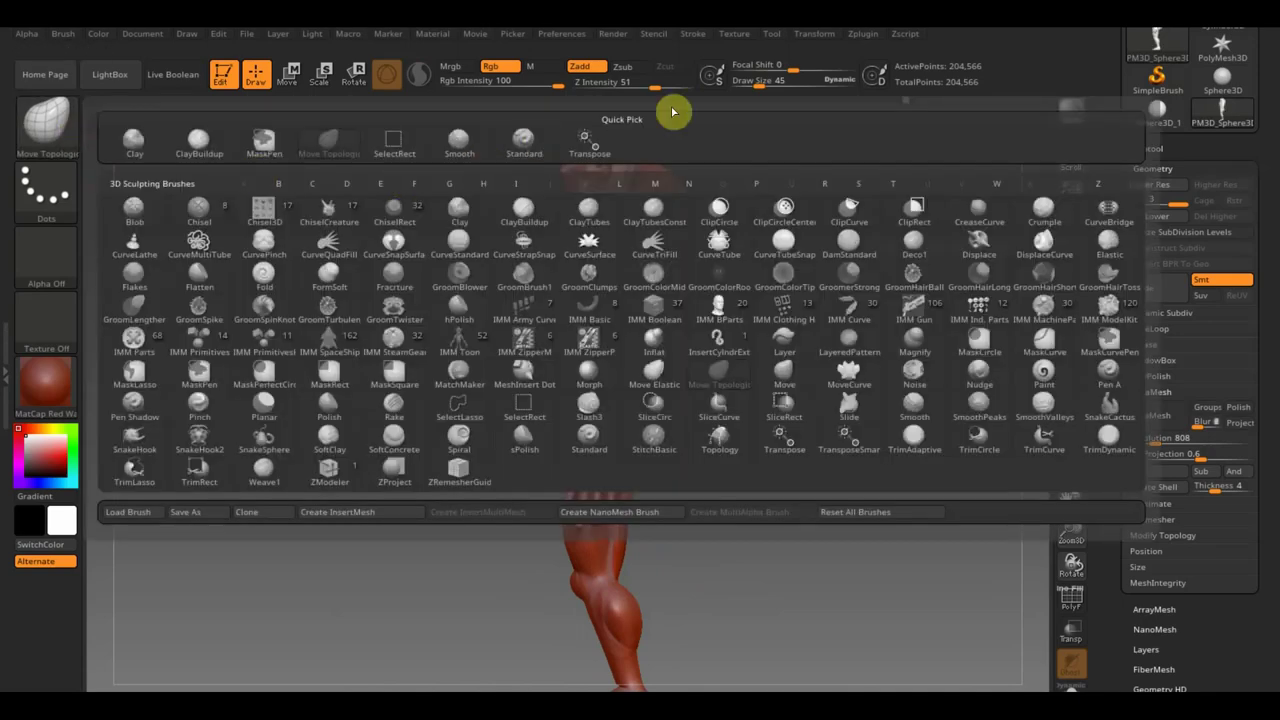
pyautogui.press('m')
pyautogui.press('t')
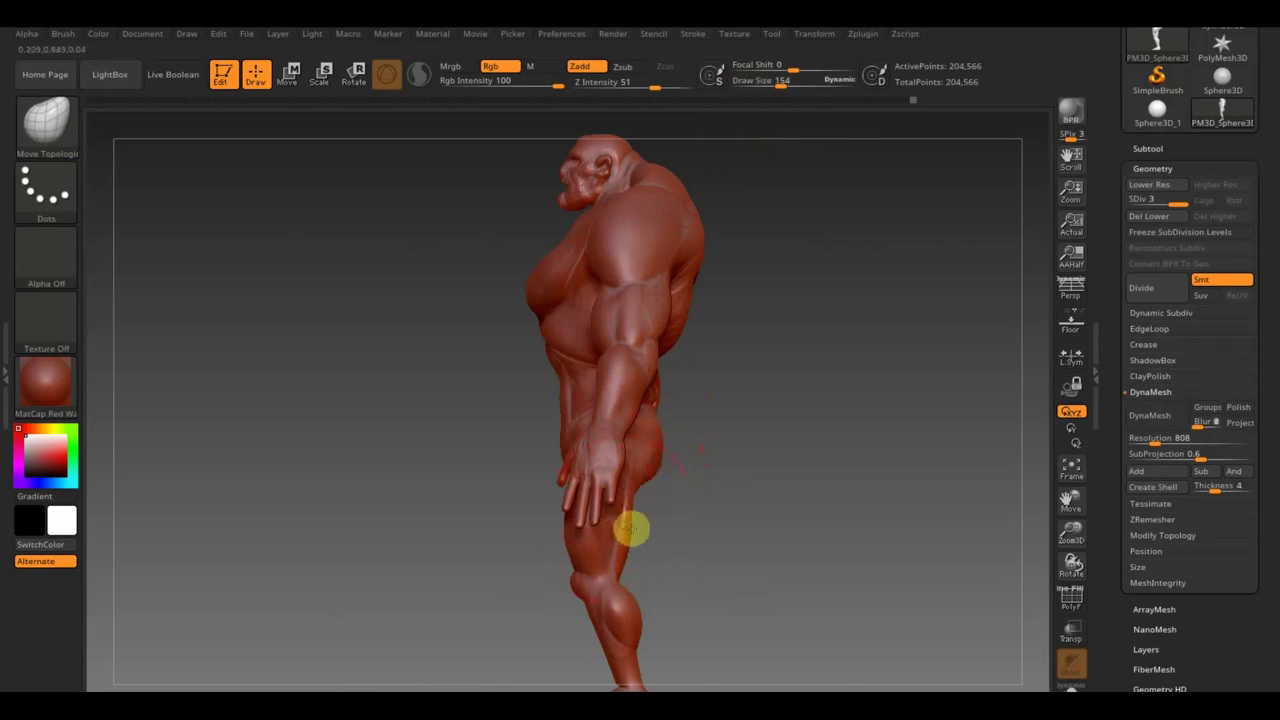
# Bulge the calf near the knee, then rotate to back and front views.
pyautogui.moveTo(643, 600); pyautogui.dragTo(563, 549)
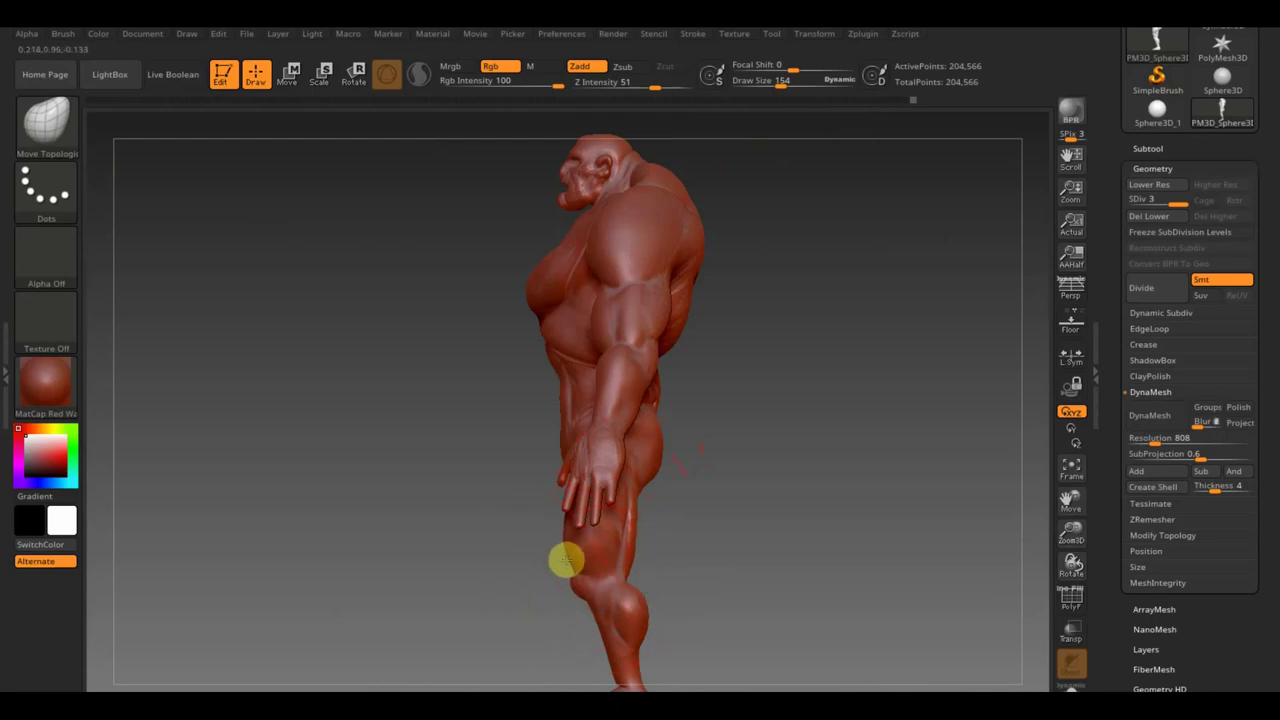
pyautogui.moveTo(717, 557); pyautogui.dragTo(645, 549)
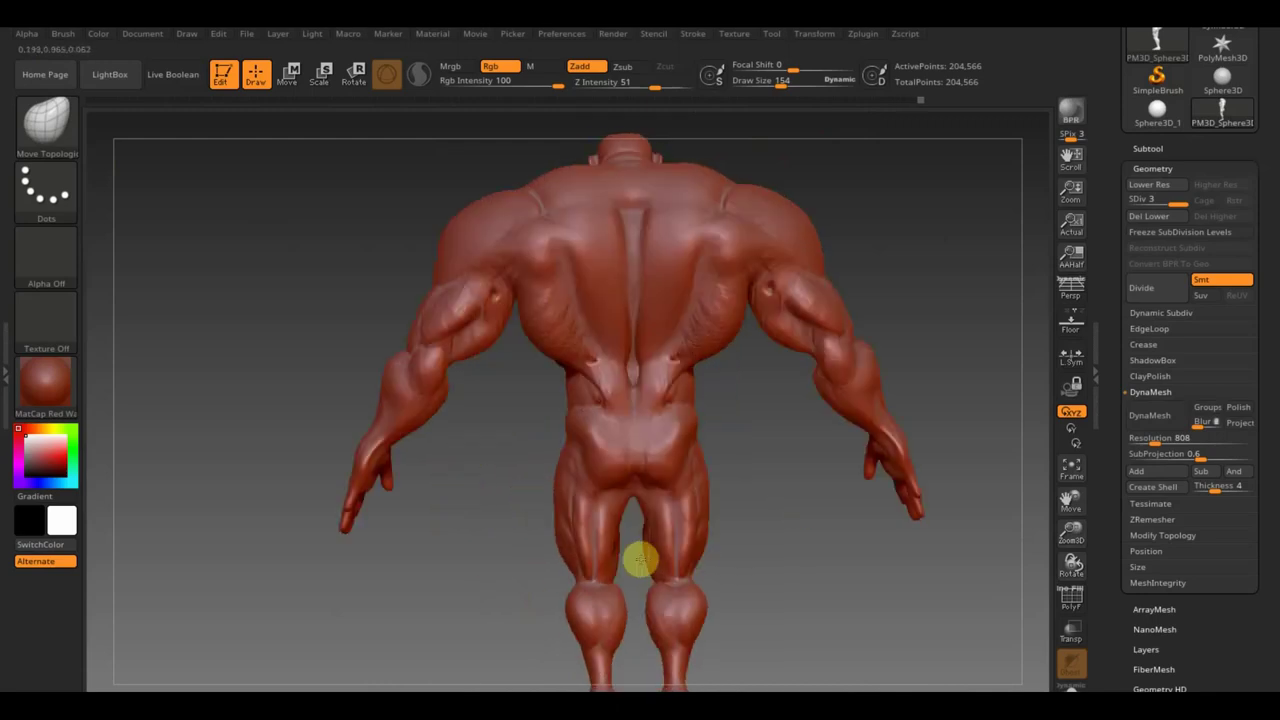
pyautogui.press('shift')
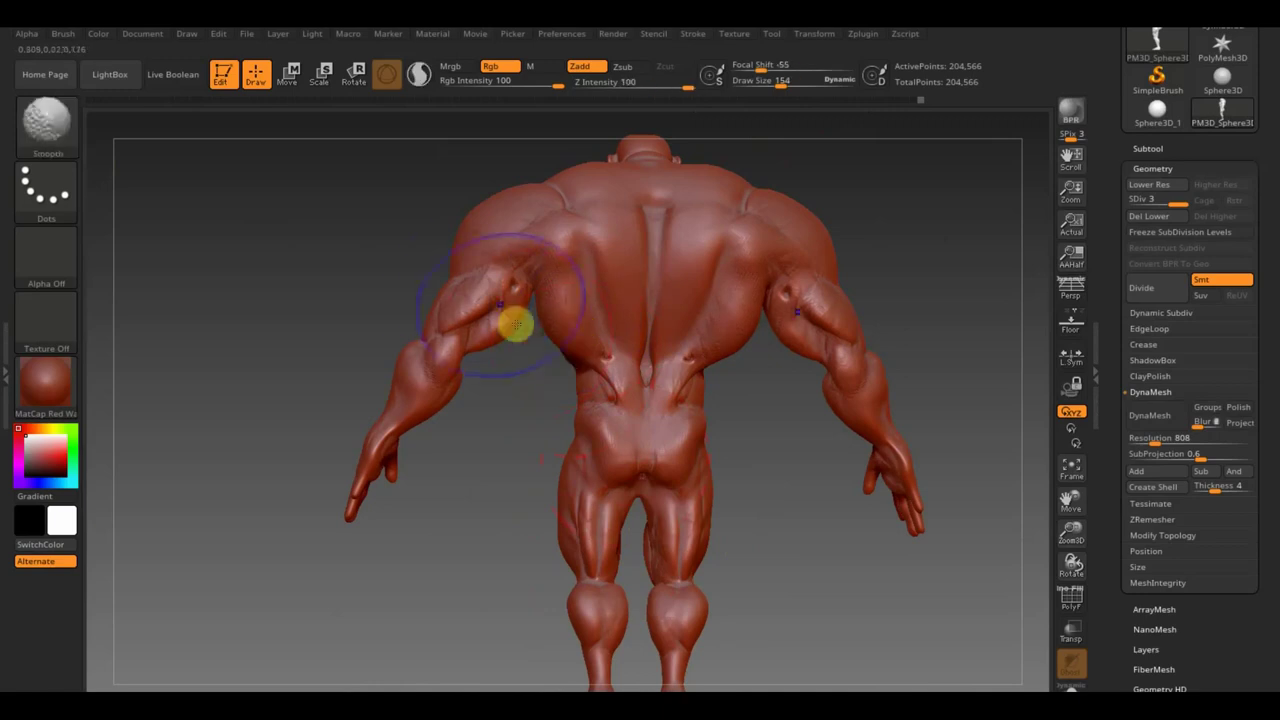
pyautogui.moveTo(474, 328)
pyautogui.keyDown('shift'); pyautogui.mouseDown()
pyautogui.moveTo(340, 340)
pyautogui.moveTo(606, 337)
pyautogui.moveTo(691, 354)
pyautogui.mouseUp(); pyautogui.keyUp('shift')
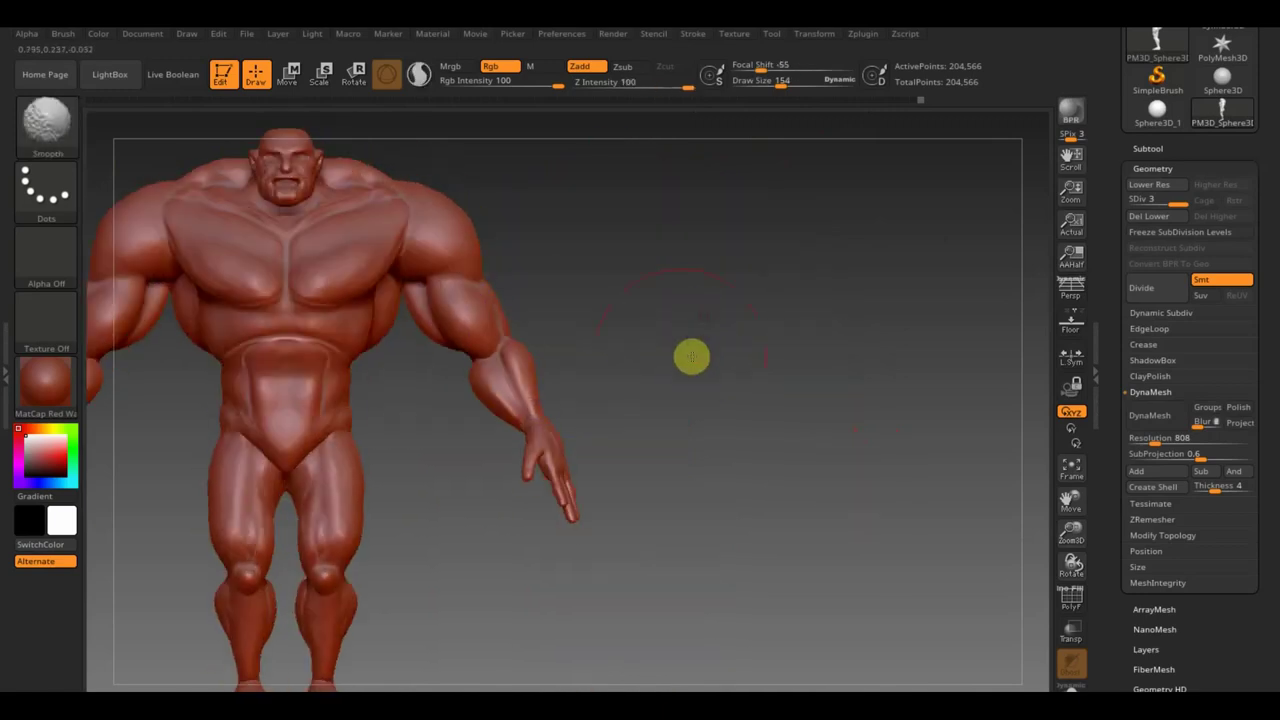
# Zoom in on the head, shrink Draw Size to 122 and nudge the chin and neck.
pyautogui.moveTo(452, 546)
pyautogui.keyDown('alt'); pyautogui.mouseDown()
pyautogui.moveTo(506, 543)
pyautogui.moveTo(666, 680)
pyautogui.mouseUp(); pyautogui.keyUp('alt')
pyautogui.moveTo(817, 391)
pyautogui.keyDown('ctrl'); pyautogui.mouseDown()
pyautogui.moveTo(845, 530)
pyautogui.moveTo(894, 409)
pyautogui.moveTo(540, 340)
pyautogui.mouseUp(); pyautogui.keyUp('ctrl')
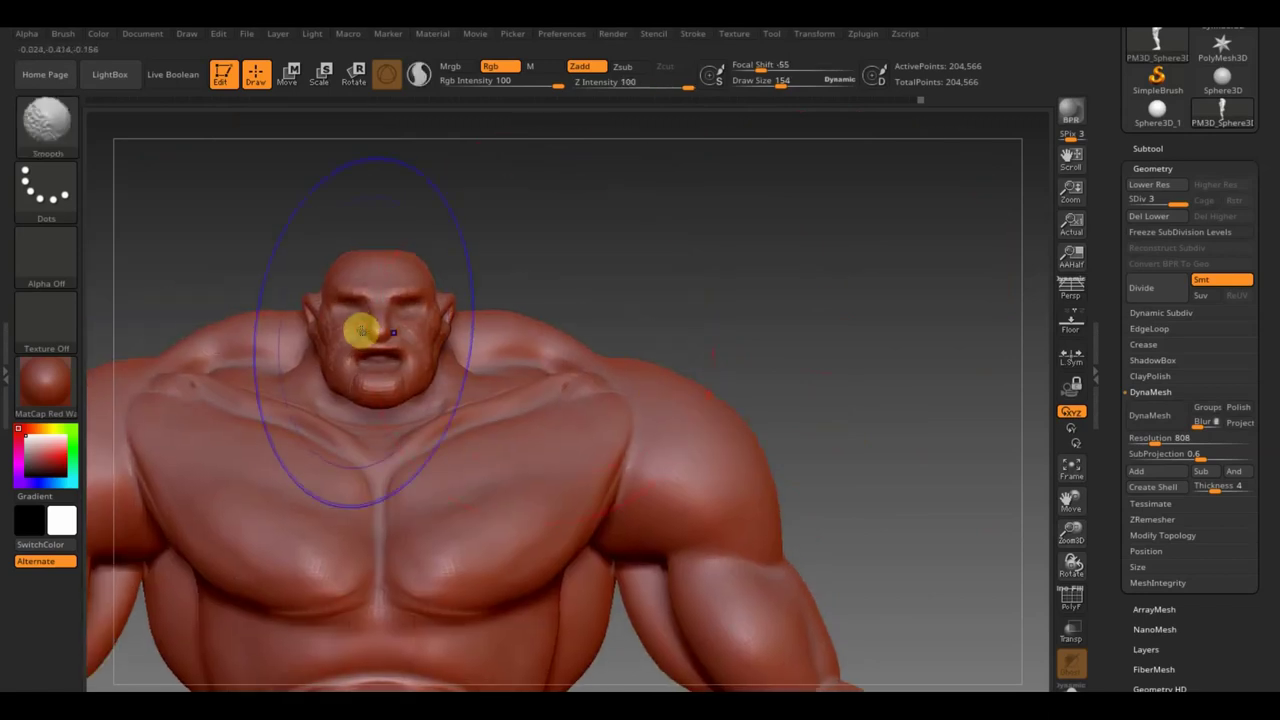
pyautogui.moveTo(782, 85)
pyautogui.mouseDown()
pyautogui.moveTo(748, 87)
pyautogui.moveTo(750, 104)
pyautogui.mouseUp()
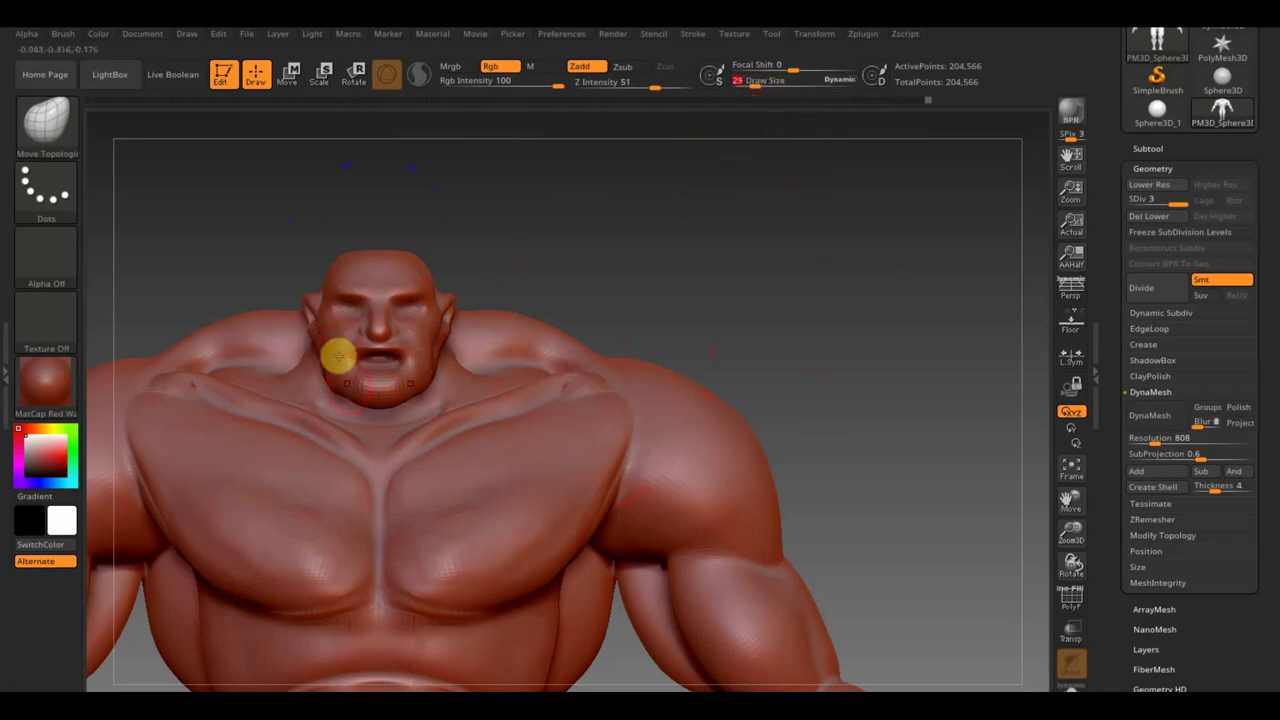
pyautogui.moveTo(358, 399); pyautogui.dragTo(356, 412)
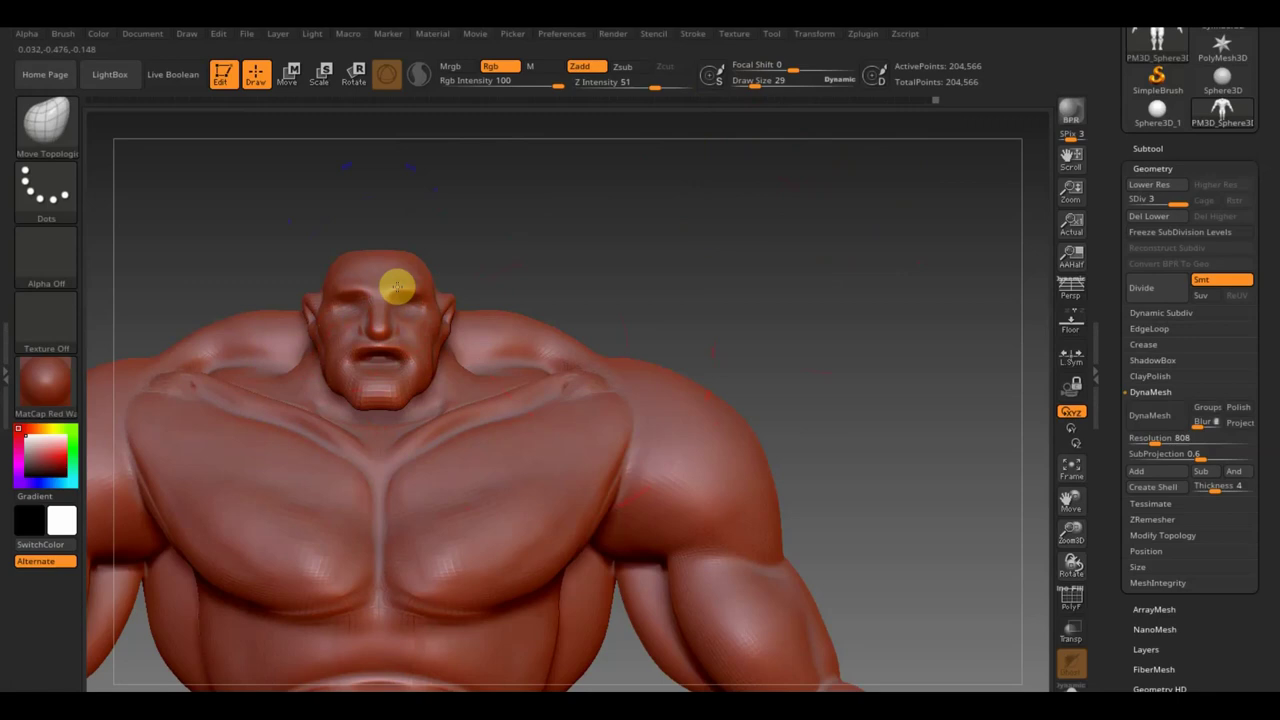
# Pull the neckline into shape, checking from three-quarter and overhead views.
pyautogui.moveTo(545, 268); pyautogui.dragTo(490, 321)
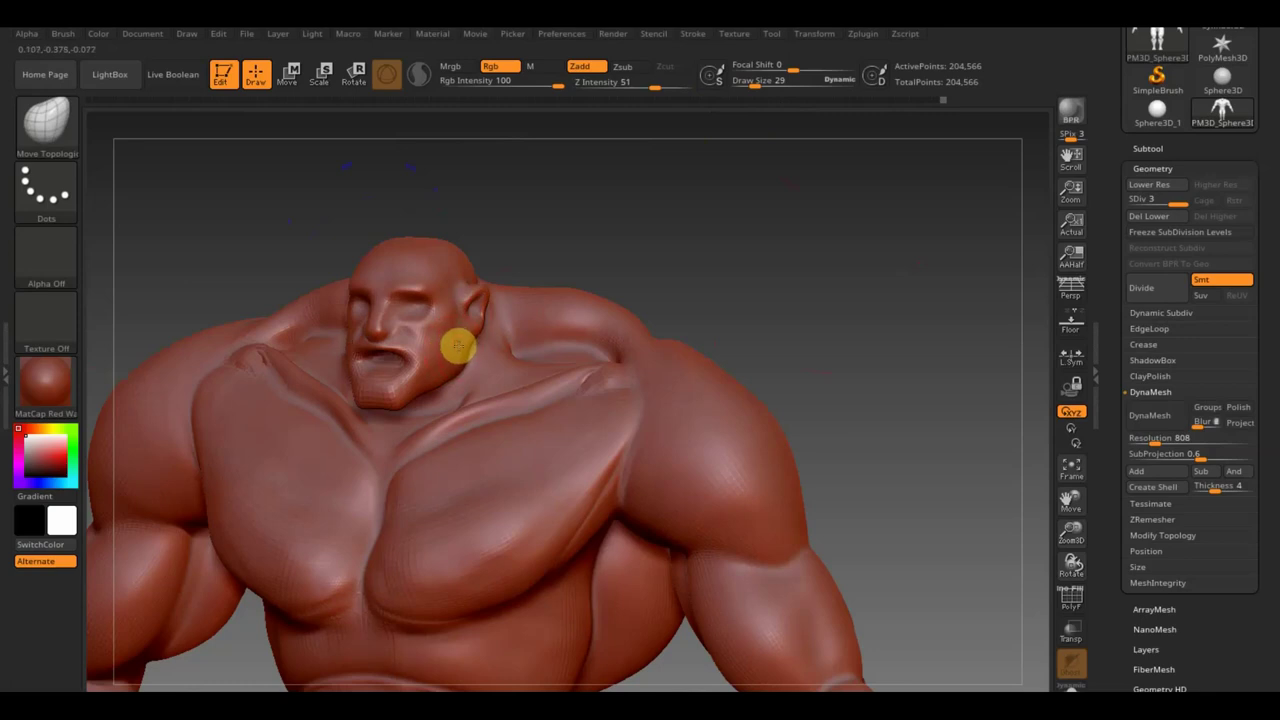
pyautogui.moveTo(540, 290); pyautogui.dragTo(597, 251)
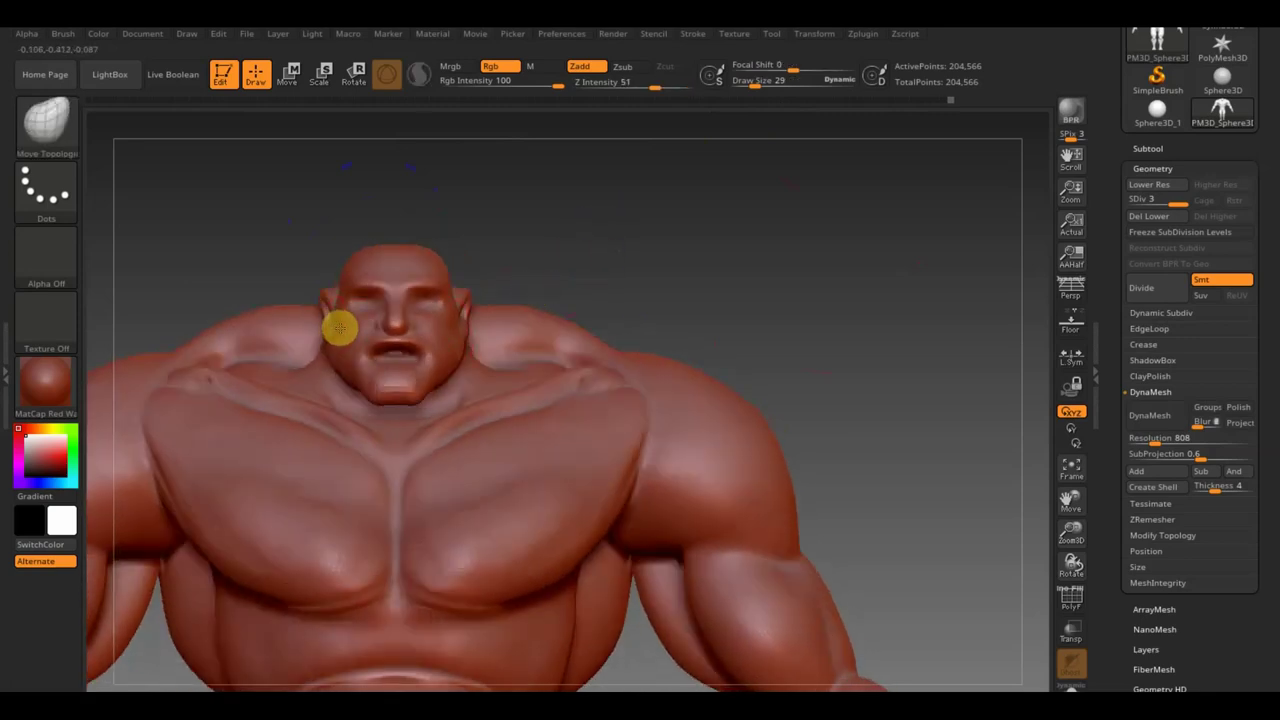
pyautogui.moveTo(340, 328); pyautogui.dragTo(368, 400)
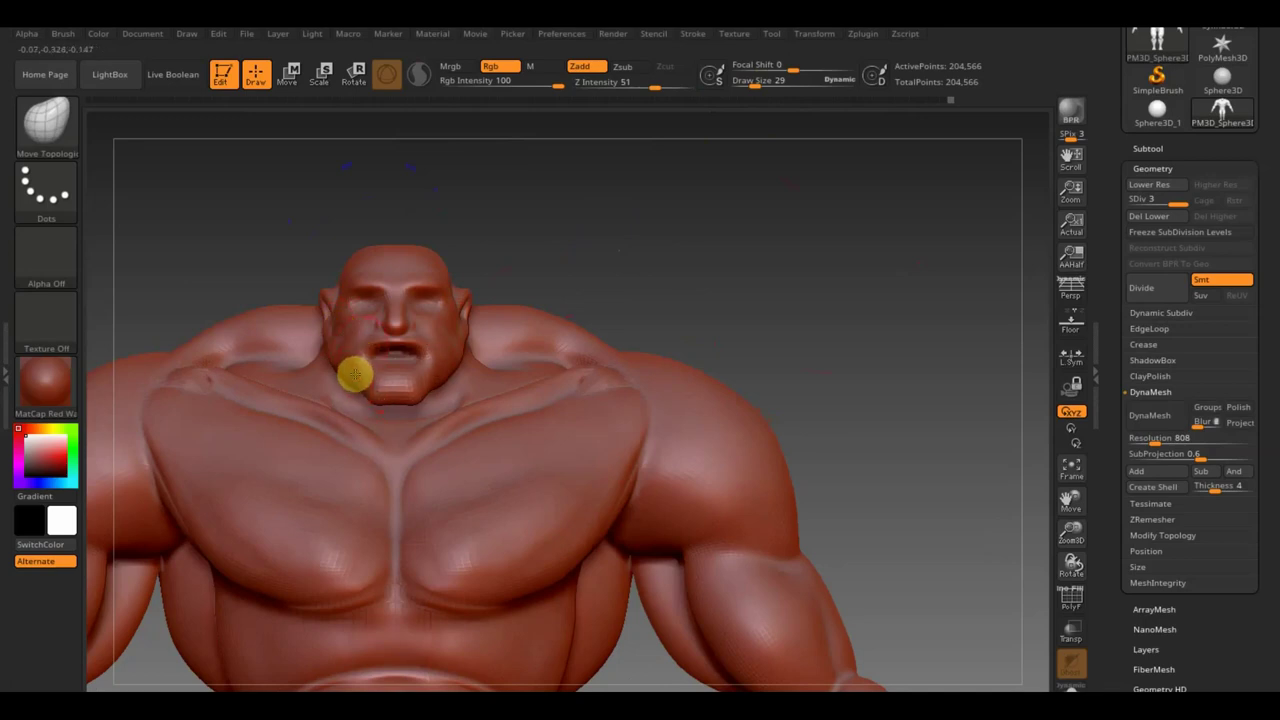
pyautogui.moveTo(657, 263); pyautogui.dragTo(654, 346)
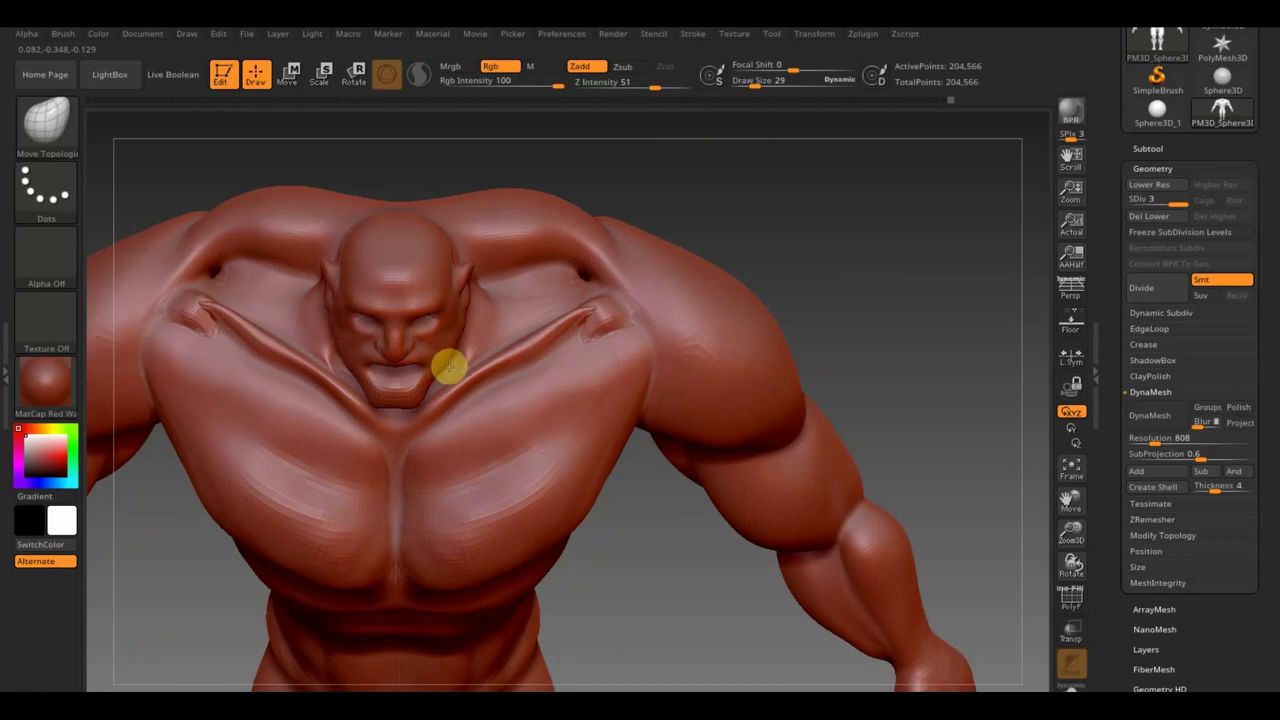
pyautogui.moveTo(769, 214)
pyautogui.mouseDown()
pyautogui.moveTo(800, 157)
pyautogui.moveTo(803, 237)
pyautogui.mouseUp()
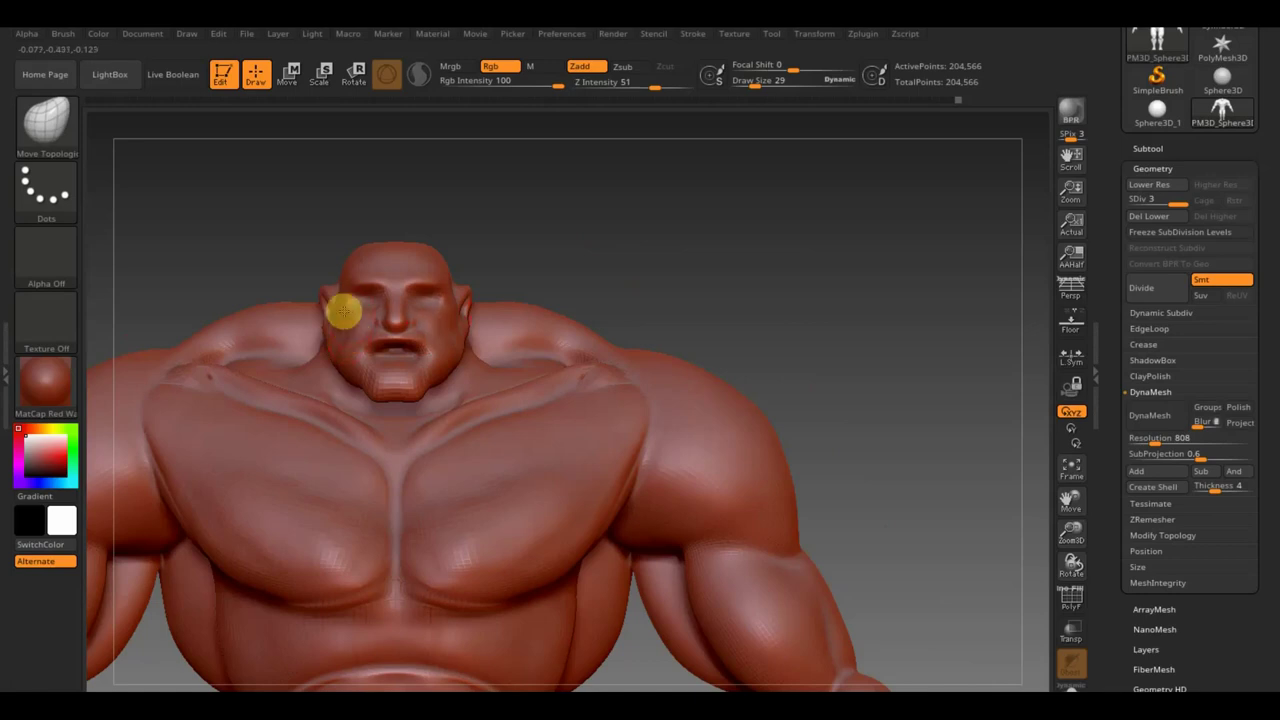
# At Draw Size 48, reshape the left cheek and neck and check it in profile.
pyautogui.moveTo(751, 80); pyautogui.dragTo(764, 92)
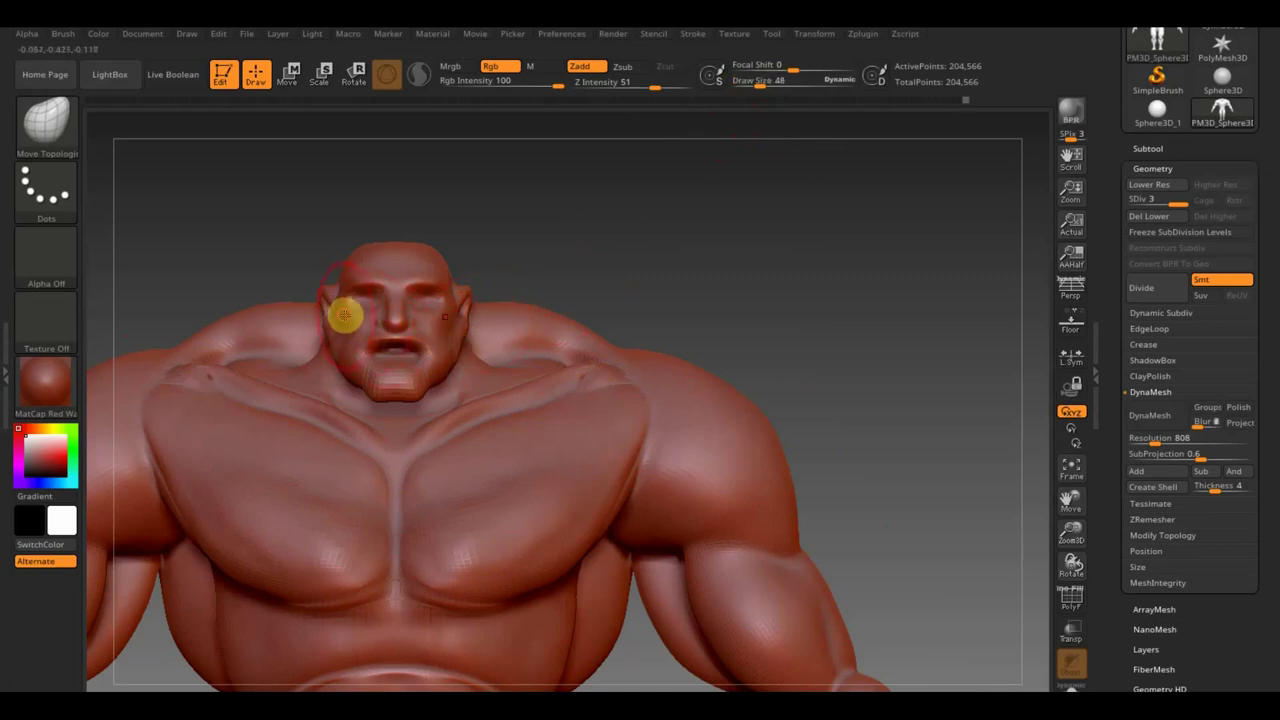
pyautogui.moveTo(330, 314)
pyautogui.mouseDown()
pyautogui.moveTo(334, 344)
pyautogui.moveTo(369, 259)
pyautogui.mouseUp()
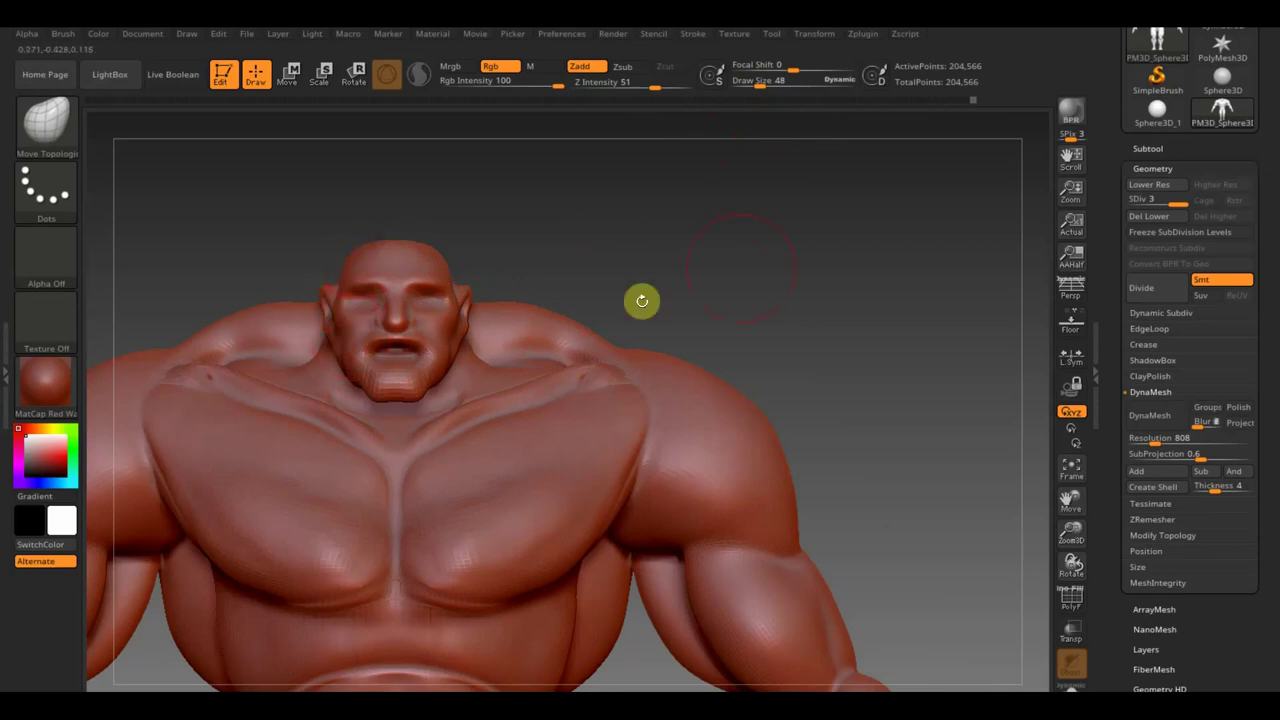
pyautogui.moveTo(743, 266); pyautogui.dragTo(813, 263)
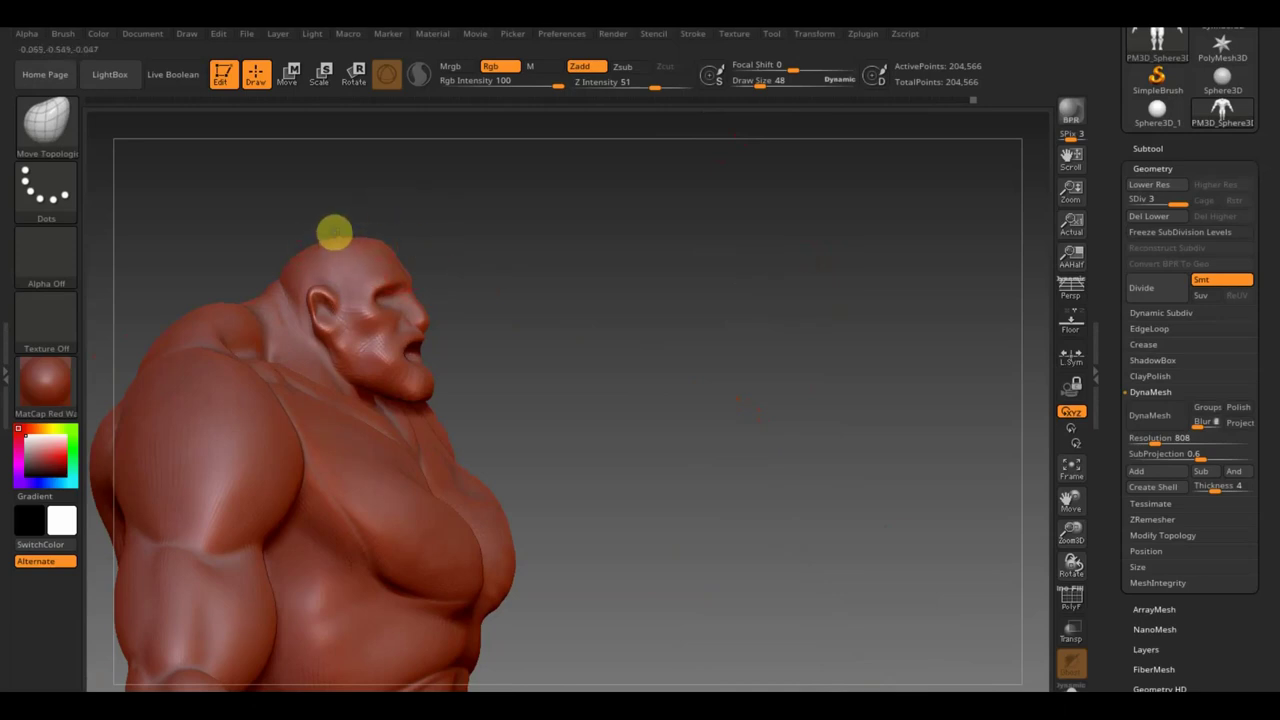
pyautogui.moveTo(389, 357); pyautogui.dragTo(512, 351)
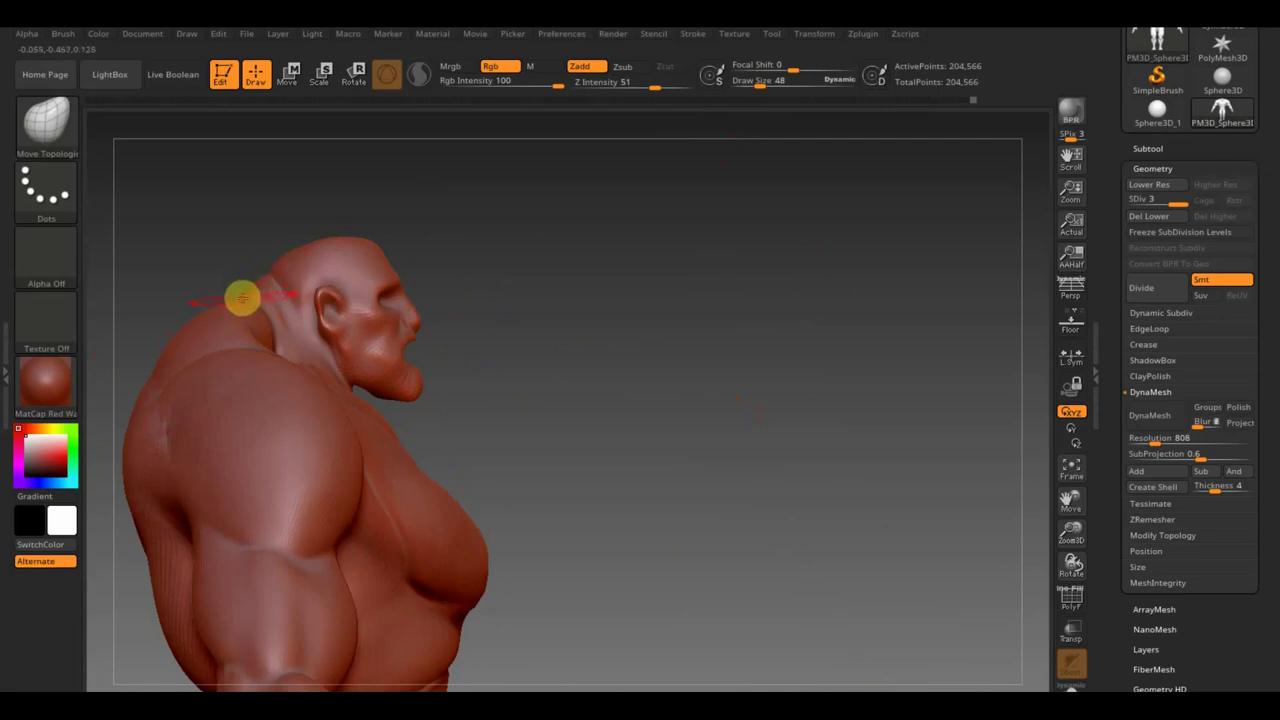
pyautogui.moveTo(230, 291)
pyautogui.mouseDown()
pyautogui.moveTo(520, 389)
pyautogui.moveTo(434, 414)
pyautogui.moveTo(508, 378)
pyautogui.mouseUp()
# Smooth the neck and zoom out to the whole body from the front.
pyautogui.press('shift')
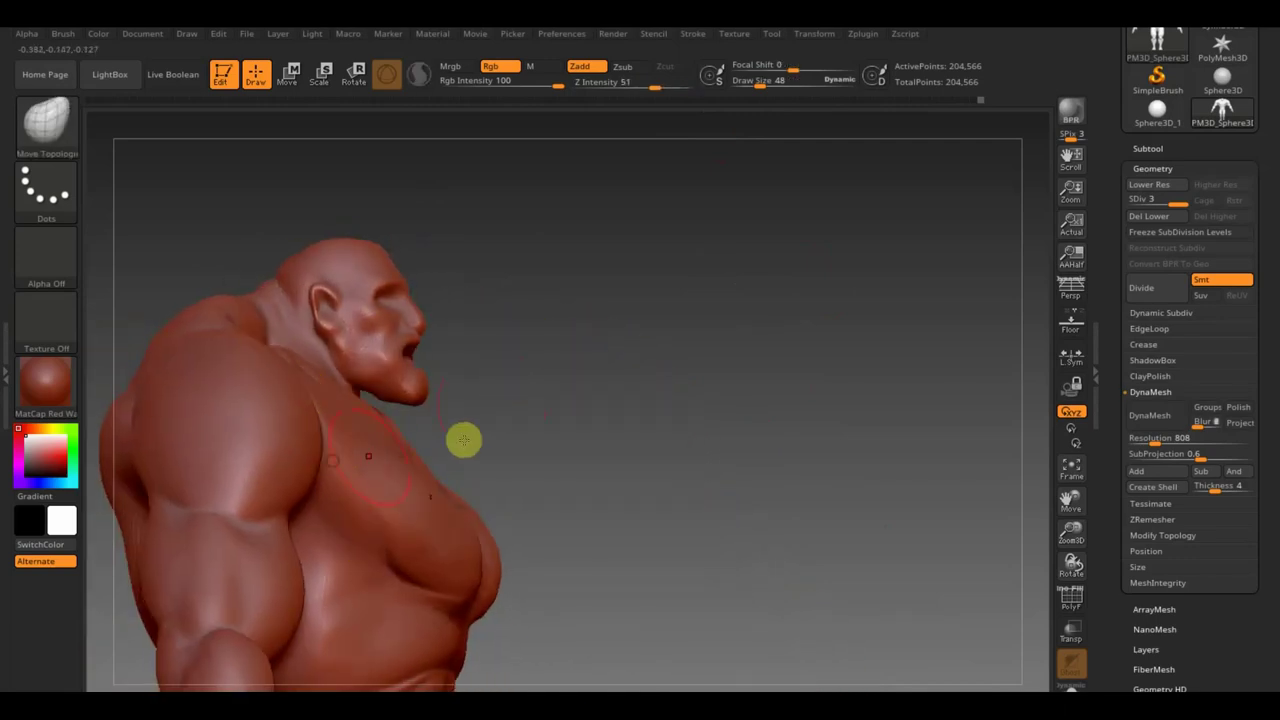
pyautogui.moveTo(675, 372); pyautogui.dragTo(820, 363)
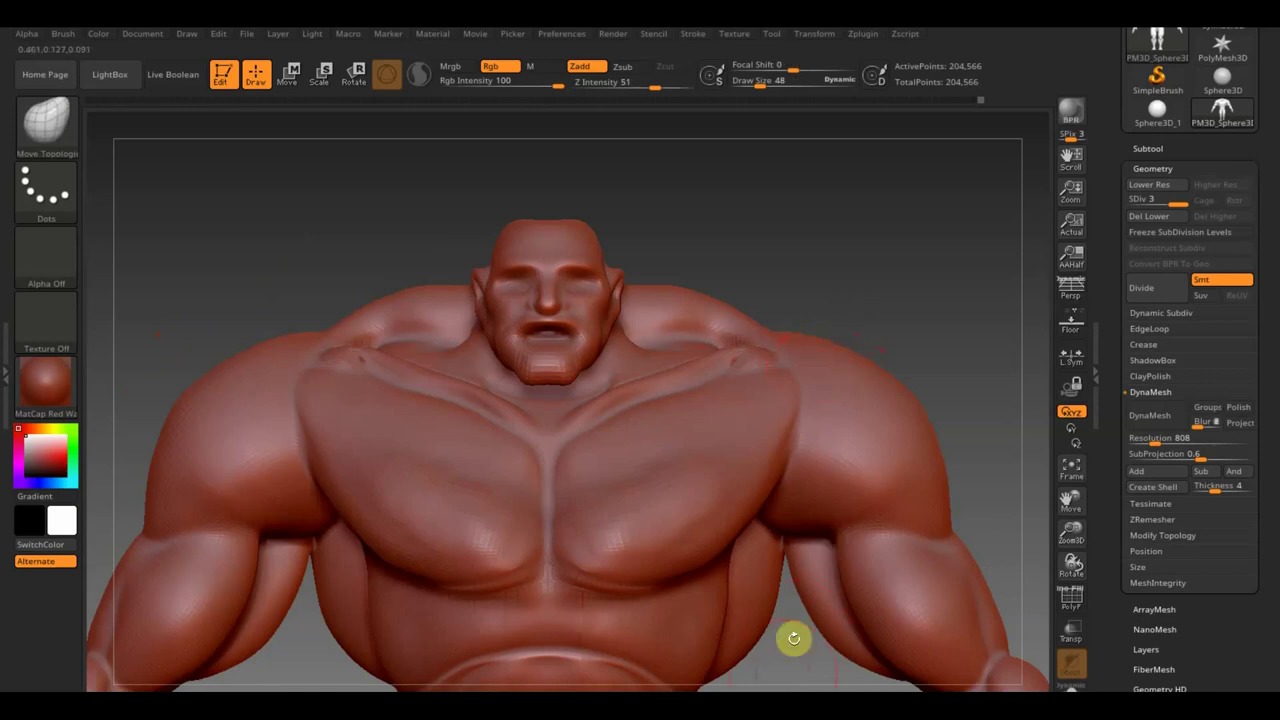
pyautogui.keyDown('alt'); pyautogui.moveTo(771, 687); pyautogui.dragTo(822, 295); pyautogui.keyUp('alt')
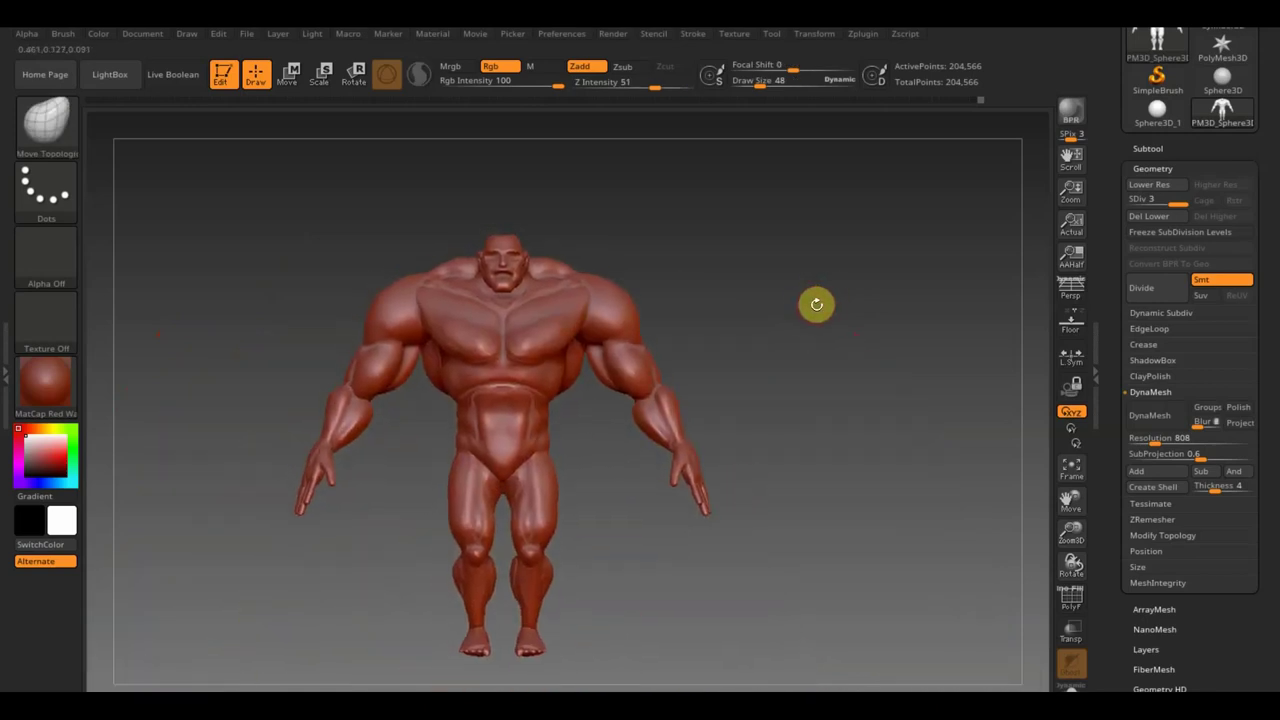
# Smooth the leg surface and set the brush size to 20.
pyautogui.moveTo(828, 386)
pyautogui.mouseDown()
pyautogui.moveTo(863, 400)
pyautogui.moveTo(810, 386)
pyautogui.moveTo(824, 406)
pyautogui.moveTo(769, 420)
pyautogui.moveTo(677, 406)
pyautogui.moveTo(741, 413)
pyautogui.moveTo(715, 413)
pyautogui.mouseUp()
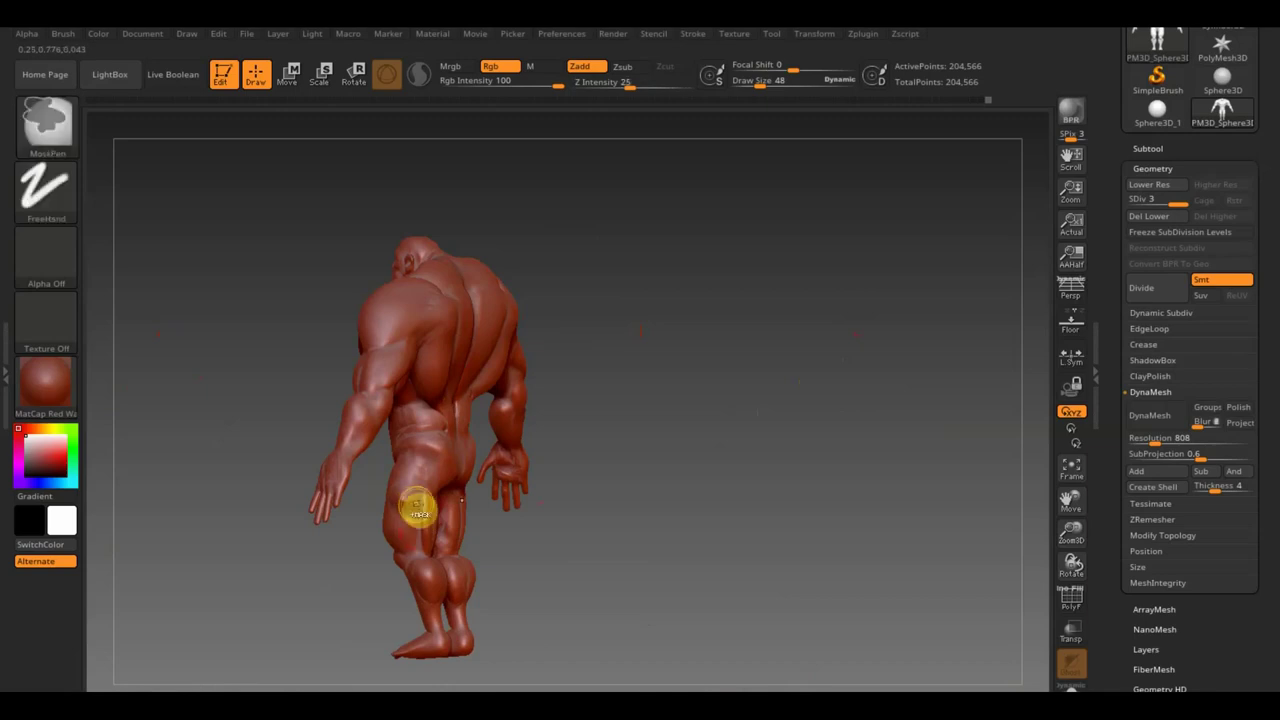
pyautogui.keyDown('shift'); pyautogui.moveTo(414, 504); pyautogui.dragTo(403, 500); pyautogui.keyUp('shift')
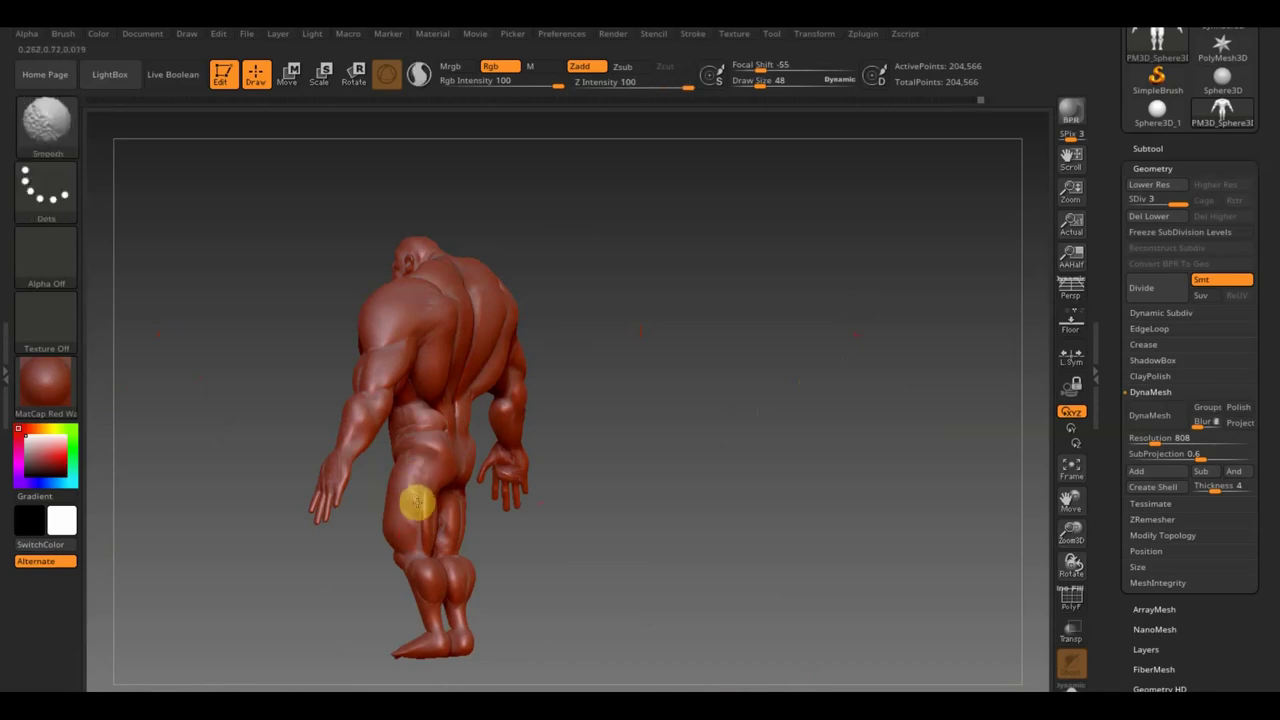
pyautogui.moveTo(417, 451)
pyautogui.mouseDown()
pyautogui.moveTo(666, 431)
pyautogui.moveTo(441, 371)
pyautogui.mouseUp()
pyautogui.press('shift')
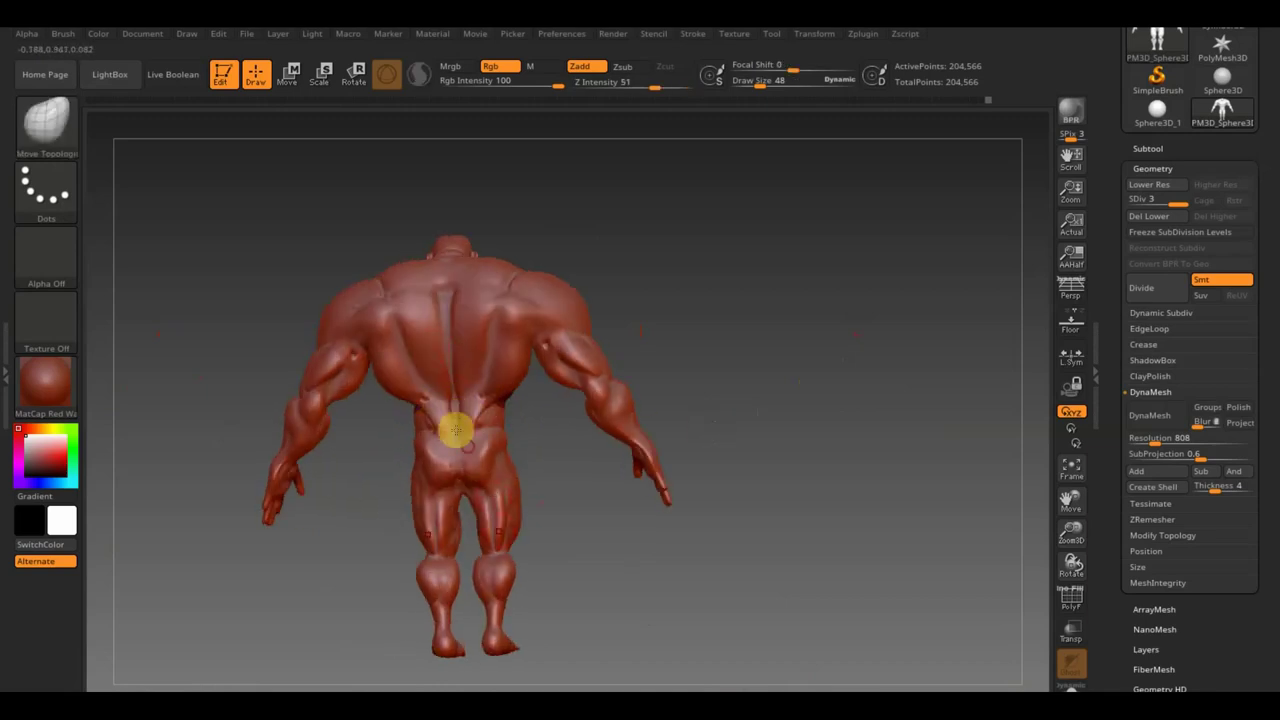
pyautogui.moveTo(500, 660)
pyautogui.mouseDown()
pyautogui.moveTo(640, 643)
pyautogui.moveTo(518, 645)
pyautogui.moveTo(663, 597)
pyautogui.moveTo(620, 677)
pyautogui.moveTo(669, 663)
pyautogui.moveTo(662, 523)
pyautogui.moveTo(680, 329)
pyautogui.moveTo(733, 594)
pyautogui.mouseUp()
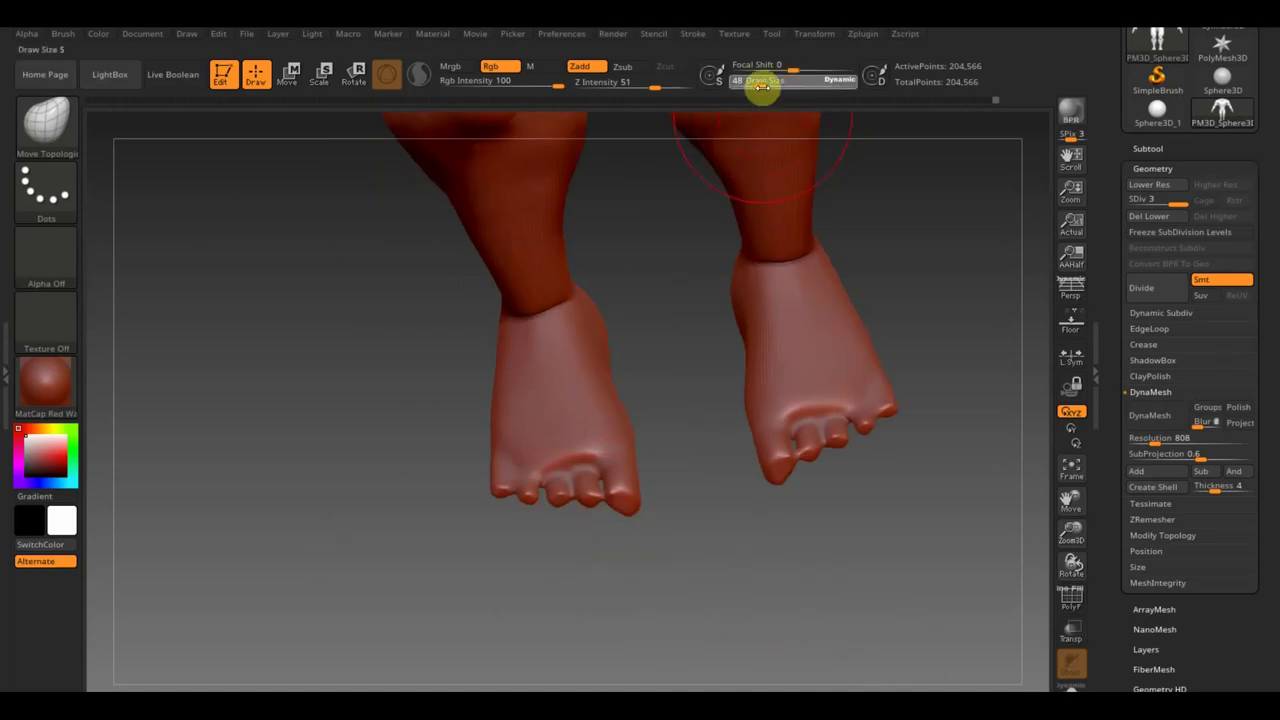
pyautogui.press('Return')
# Switch to ClayBuildup and orbit around the feet to inspect them.
pyautogui.click(45, 120)
pyautogui.click(207, 150)
pyautogui.moveTo(663, 520)
pyautogui.mouseDown()
pyautogui.moveTo(527, 297)
pyautogui.moveTo(471, 337)
pyautogui.mouseUp()
pyautogui.press('shift')
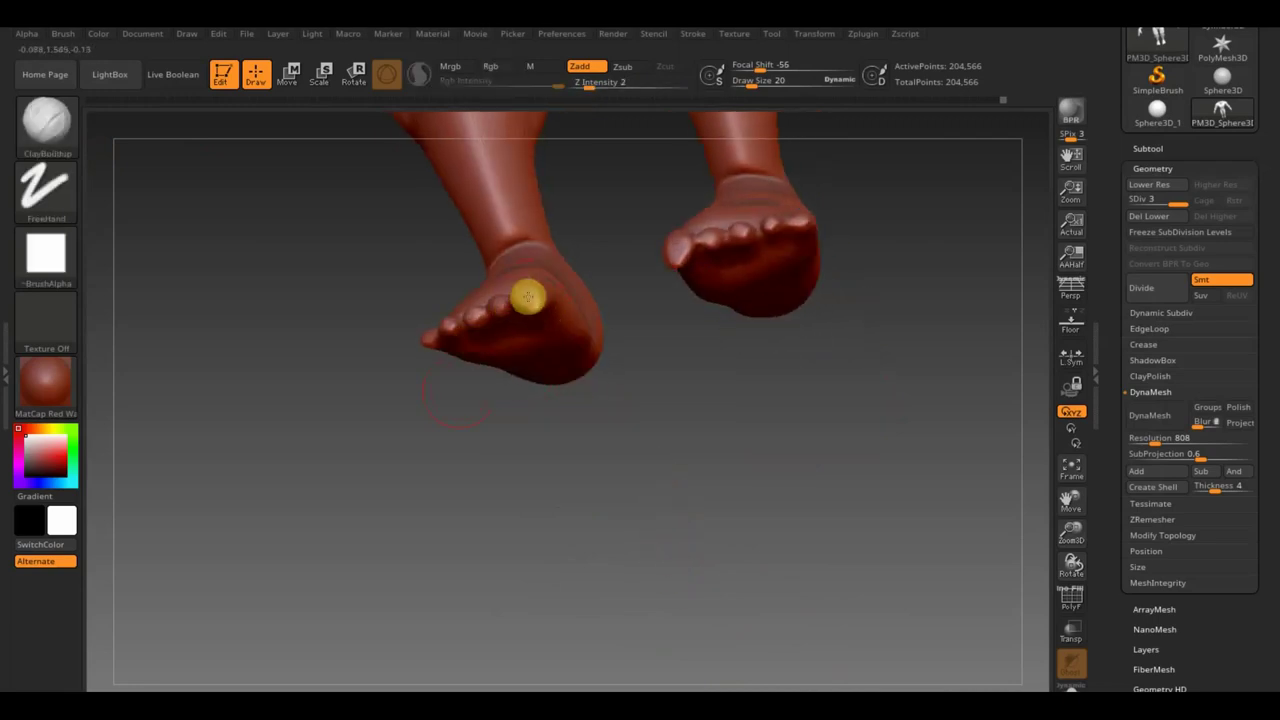
pyautogui.moveTo(626, 506)
pyautogui.mouseDown()
pyautogui.moveTo(516, 430)
pyautogui.moveTo(449, 340)
pyautogui.mouseUp()
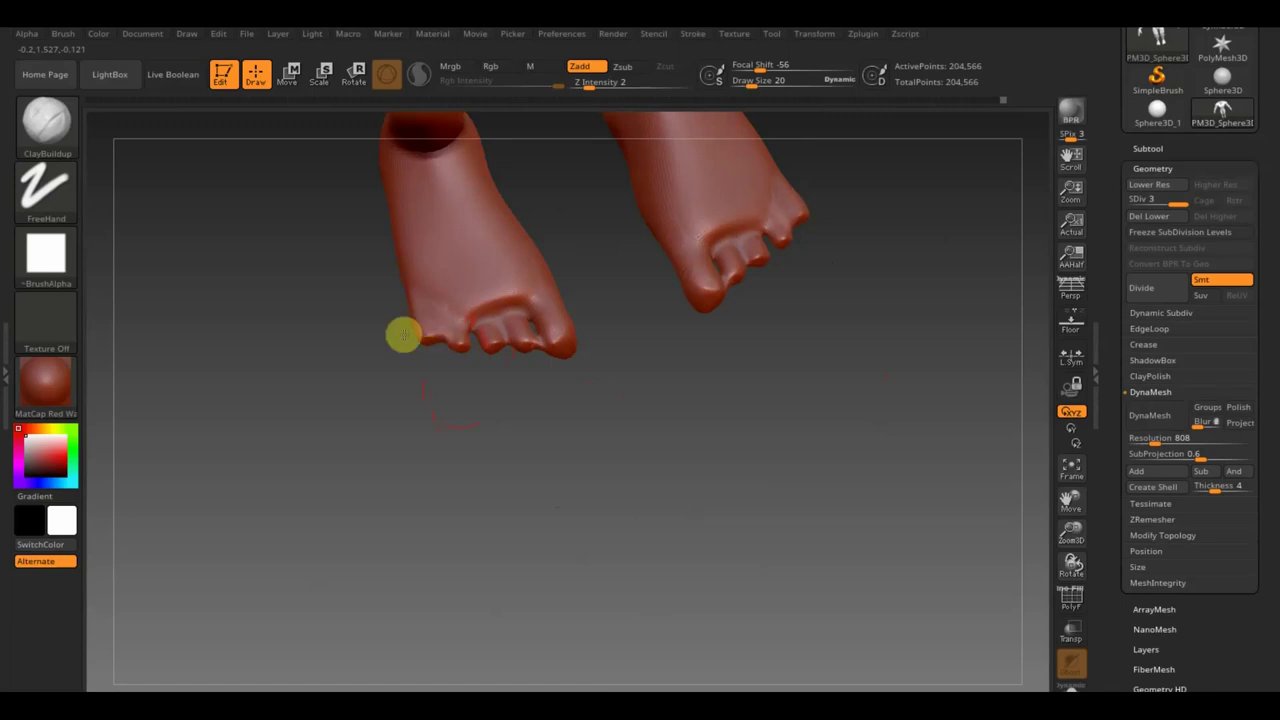
# At Draw Size 10, carve creases between the toes and onto the big toe.
pyautogui.click(749, 80)
pyautogui.write('10')
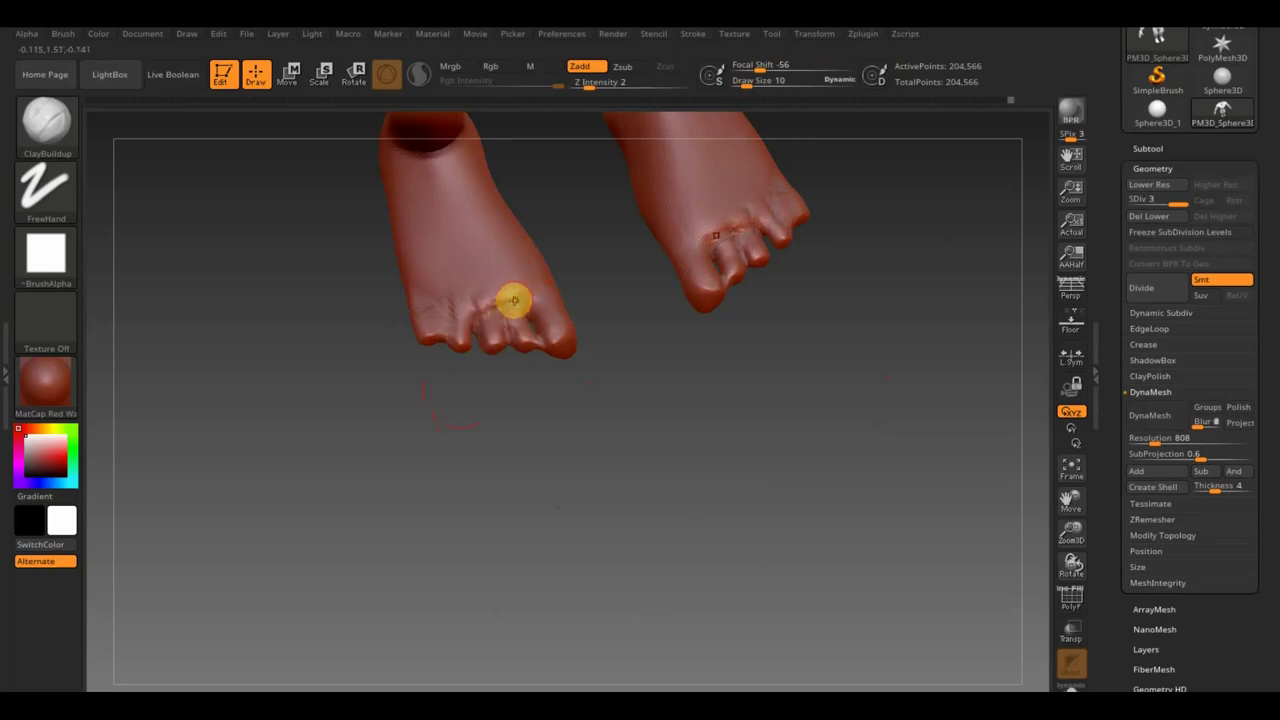
pyautogui.moveTo(512, 297)
pyautogui.mouseDown()
pyautogui.moveTo(500, 297)
pyautogui.moveTo(503, 274)
pyautogui.moveTo(517, 297)
pyautogui.moveTo(548, 297)
pyautogui.moveTo(480, 314)
pyautogui.mouseUp()
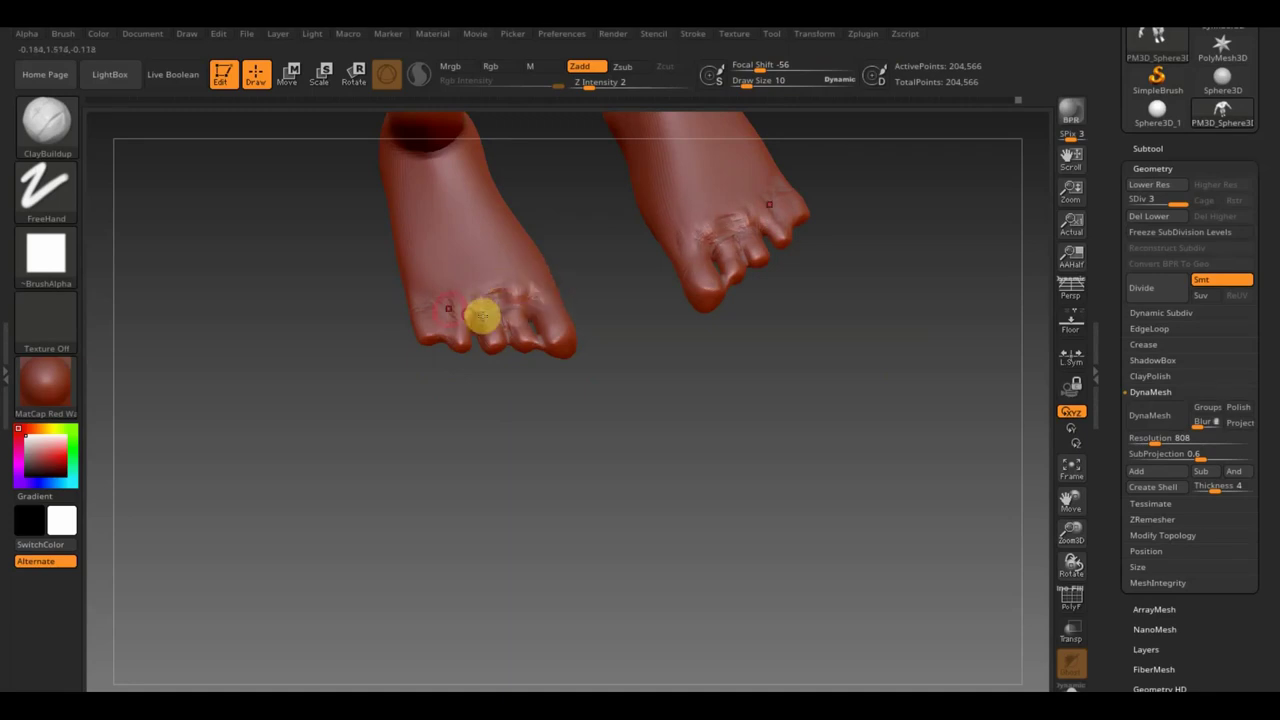
pyautogui.moveTo(413, 290)
pyautogui.mouseDown(button='right')
pyautogui.moveTo(469, 354)
pyautogui.moveTo(546, 251)
pyautogui.moveTo(450, 314)
pyautogui.mouseUp(button='right')
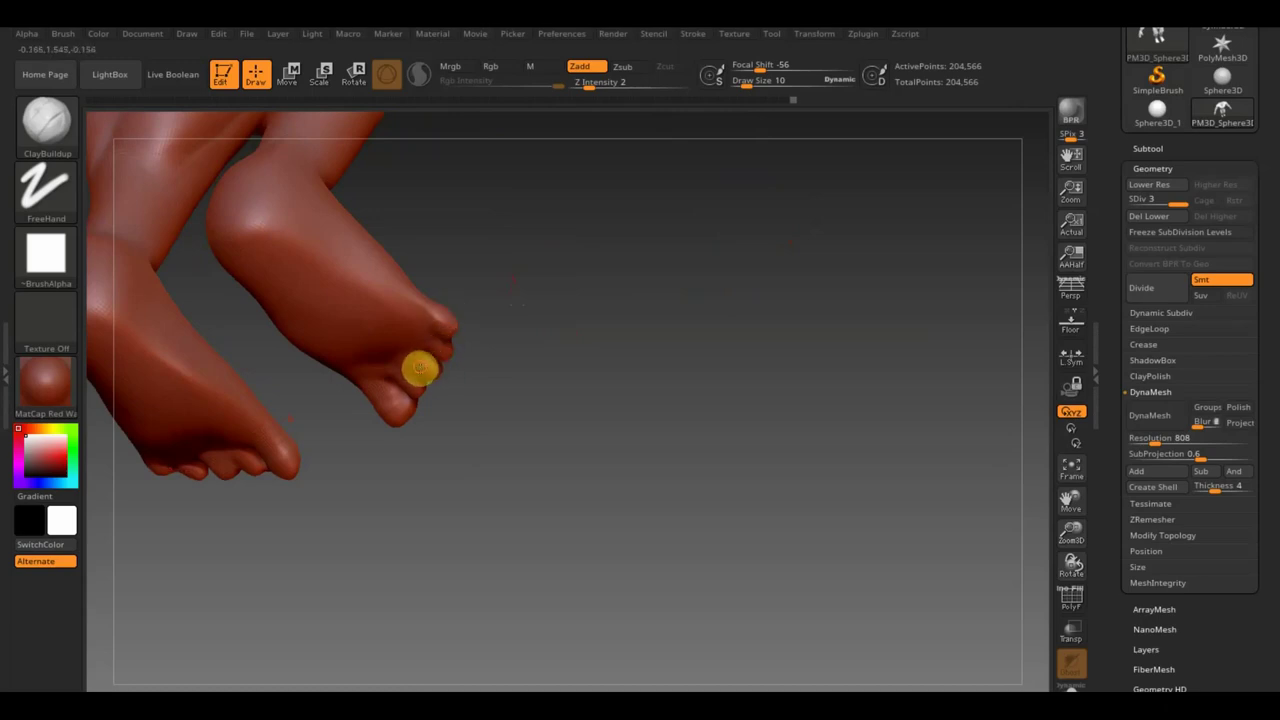
pyautogui.moveTo(443, 391); pyautogui.dragTo(420, 390, button='right')
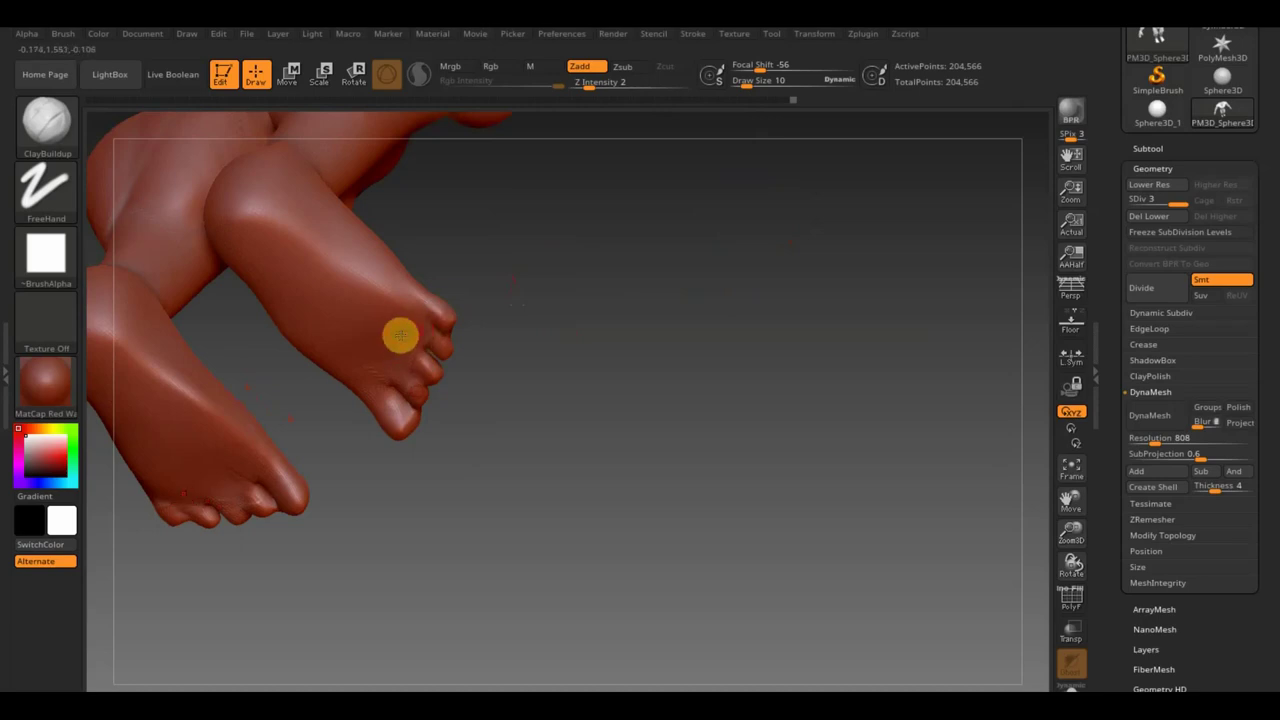
pyautogui.moveTo(417, 286)
pyautogui.mouseDown()
pyautogui.moveTo(425, 302)
pyautogui.moveTo(408, 323)
pyautogui.mouseUp()
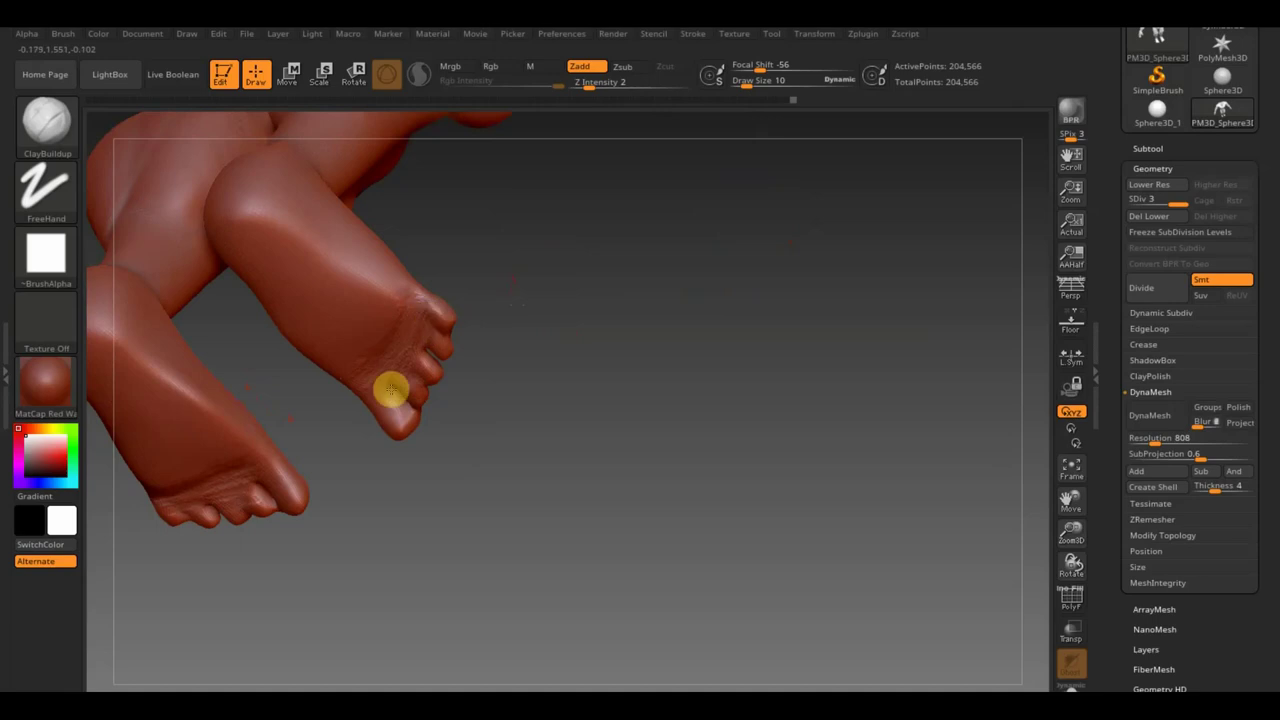
# Raise Draw Size to 16 and reorient the feet.
pyautogui.moveTo(480, 357)
pyautogui.mouseDown()
pyautogui.moveTo(526, 369)
pyautogui.moveTo(561, 429)
pyautogui.mouseUp()
pyautogui.moveTo(743, 80); pyautogui.dragTo(751, 80)
pyautogui.moveTo(700, 200)
pyautogui.mouseDown()
pyautogui.moveTo(671, 303)
pyautogui.moveTo(697, 211)
pyautogui.mouseUp()
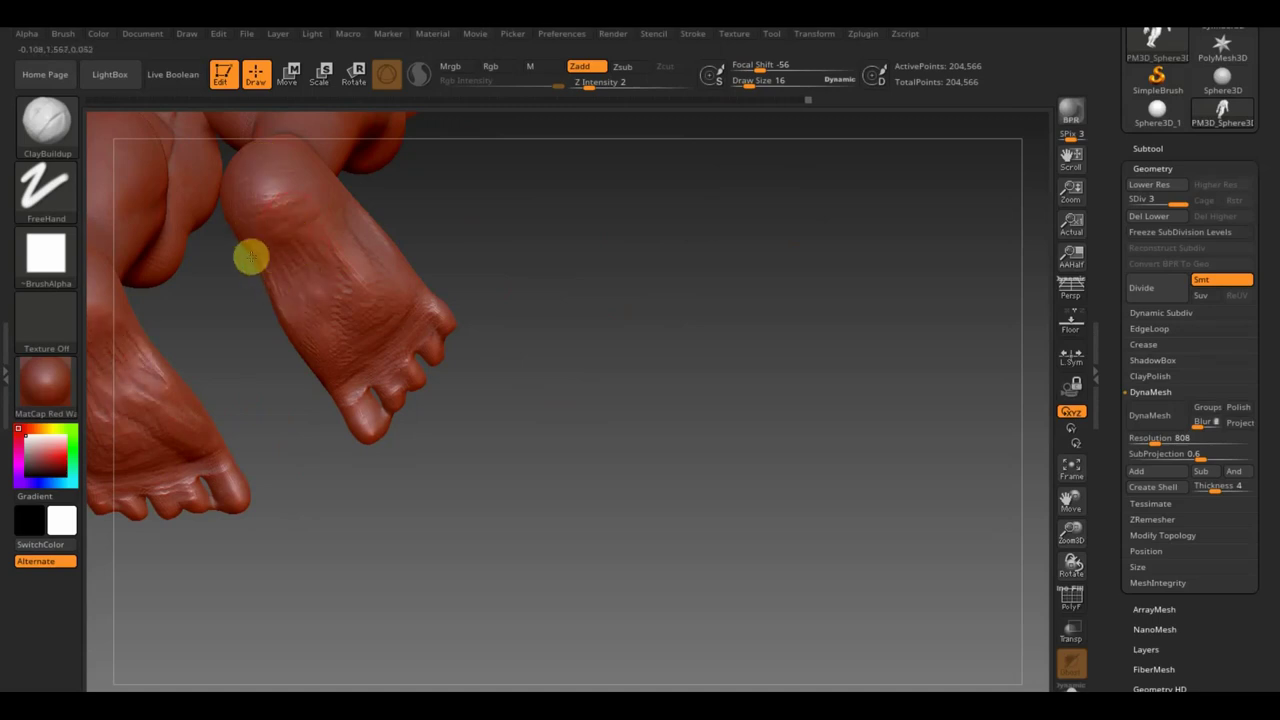
# Add ClayBuildup strokes along the top of the foot.
pyautogui.moveTo(574, 277)
pyautogui.mouseDown()
pyautogui.moveTo(651, 289)
pyautogui.moveTo(660, 266)
pyautogui.moveTo(580, 253)
pyautogui.moveTo(540, 262)
pyautogui.mouseUp()
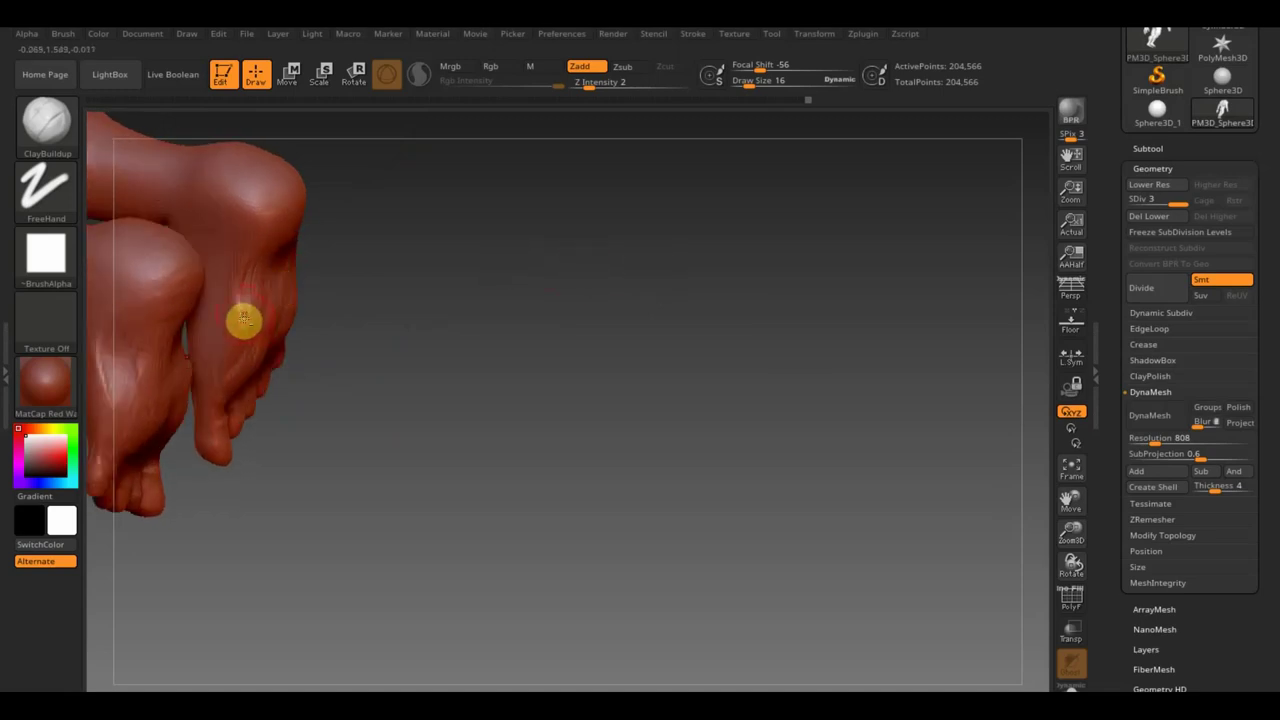
pyautogui.moveTo(249, 334)
pyautogui.mouseDown()
pyautogui.moveTo(240, 263)
pyautogui.moveTo(240, 303)
pyautogui.moveTo(229, 284)
pyautogui.mouseUp()
pyautogui.moveTo(229, 284)
pyautogui.mouseDown(button='right')
pyautogui.moveTo(409, 214)
pyautogui.moveTo(258, 268)
pyautogui.mouseUp(button='right')
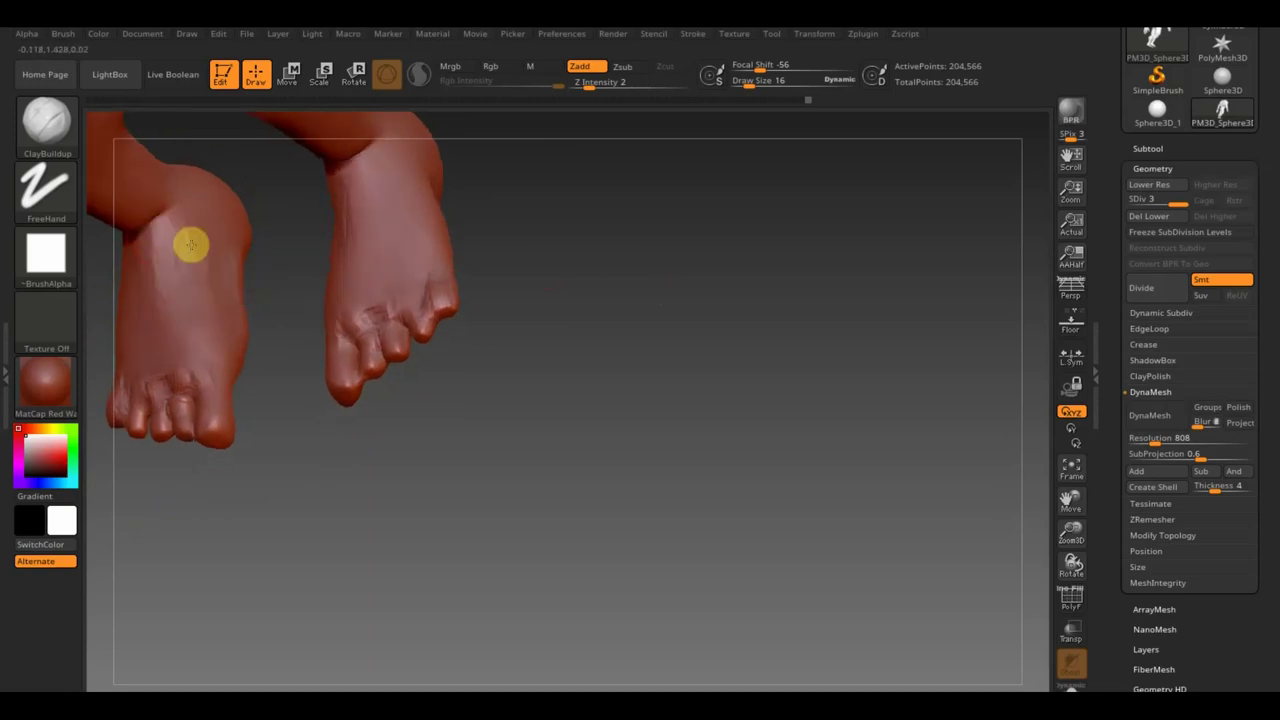
# From a front view, smooth the wrinkles on the left ankle, then turn to a side view.
pyautogui.moveTo(189, 291)
pyautogui.mouseDown(button='right')
pyautogui.moveTo(300, 277)
pyautogui.moveTo(289, 260)
pyautogui.moveTo(300, 289)
pyautogui.mouseUp(button='right')
pyautogui.moveTo(264, 246)
pyautogui.keyDown('ctrl'); pyautogui.mouseDown(button='right')
pyautogui.moveTo(449, 391)
pyautogui.moveTo(299, 350)
pyautogui.moveTo(374, 420)
pyautogui.mouseUp(button='right'); pyautogui.keyUp('ctrl')
pyautogui.moveTo(289, 393)
pyautogui.mouseDown()
pyautogui.moveTo(303, 351)
pyautogui.moveTo(266, 366)
pyautogui.moveTo(294, 343)
pyautogui.moveTo(263, 427)
pyautogui.moveTo(286, 406)
pyautogui.moveTo(303, 431)
pyautogui.moveTo(306, 400)
pyautogui.moveTo(333, 420)
pyautogui.mouseUp()
pyautogui.moveTo(333, 420)
pyautogui.mouseDown(button='right')
pyautogui.moveTo(420, 386)
pyautogui.moveTo(554, 386)
pyautogui.mouseUp(button='right')
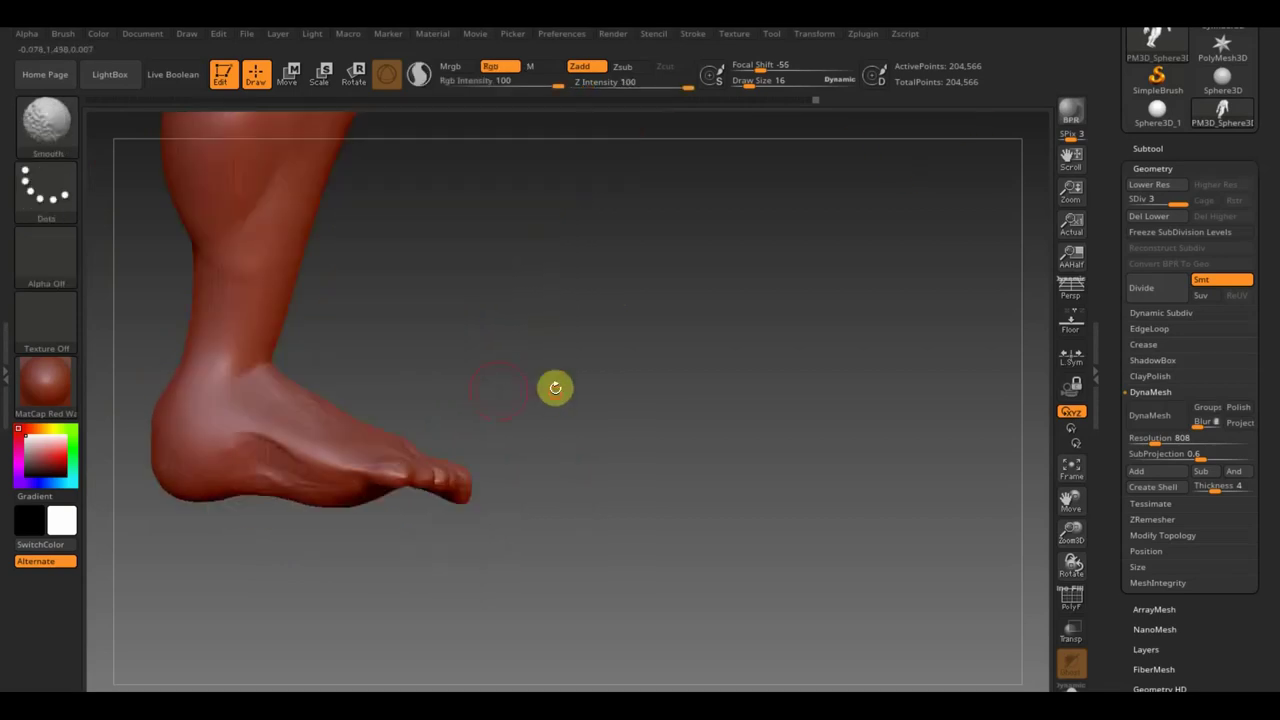
pyautogui.click(46, 120)
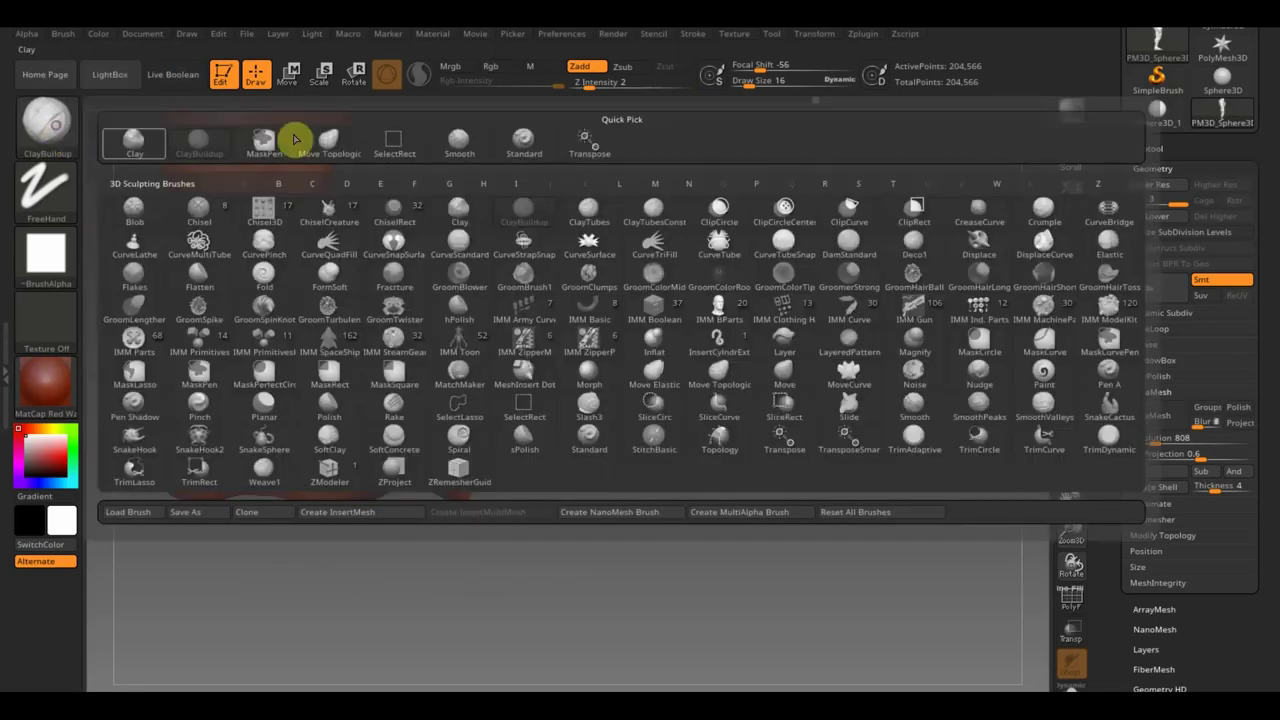
# Switch to Move Topological at draw size 62 and drop the mesh to subdivision level 1.
pyautogui.click(366, 137)
pyautogui.click(766, 81)
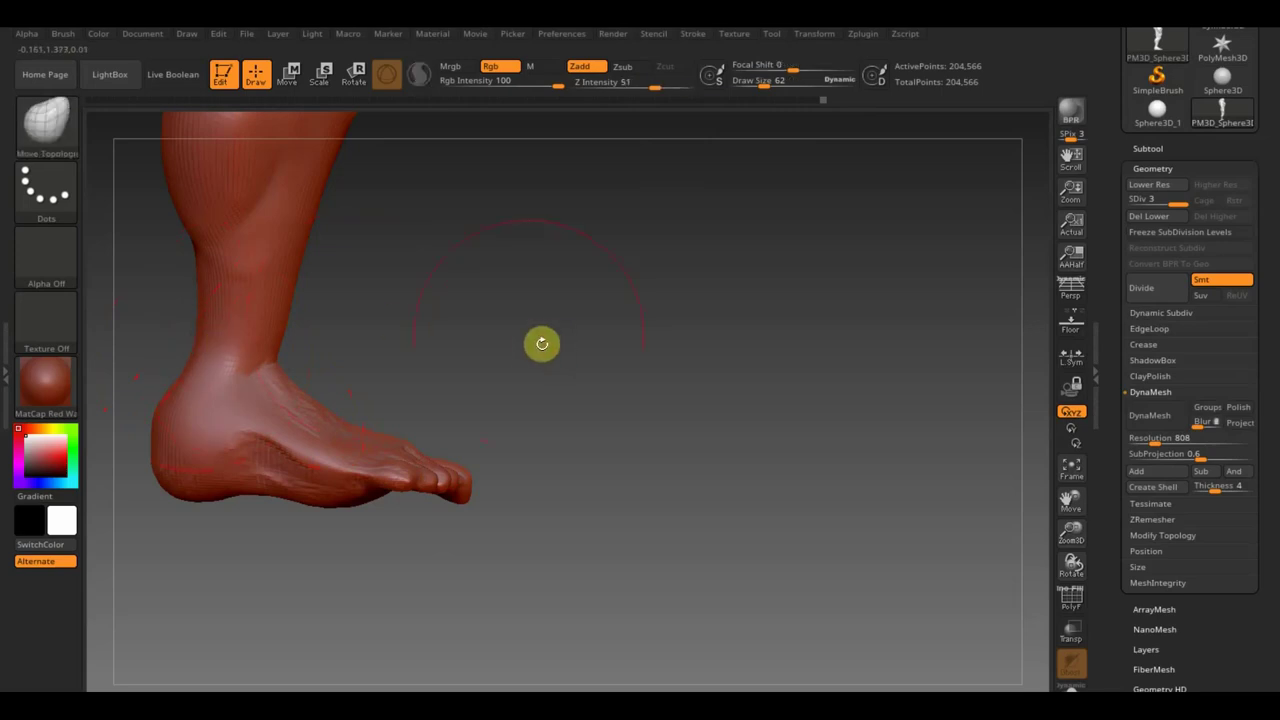
pyautogui.moveTo(540, 343); pyautogui.dragTo(651, 374)
pyautogui.moveTo(1209, 208); pyautogui.dragTo(1110, 206)
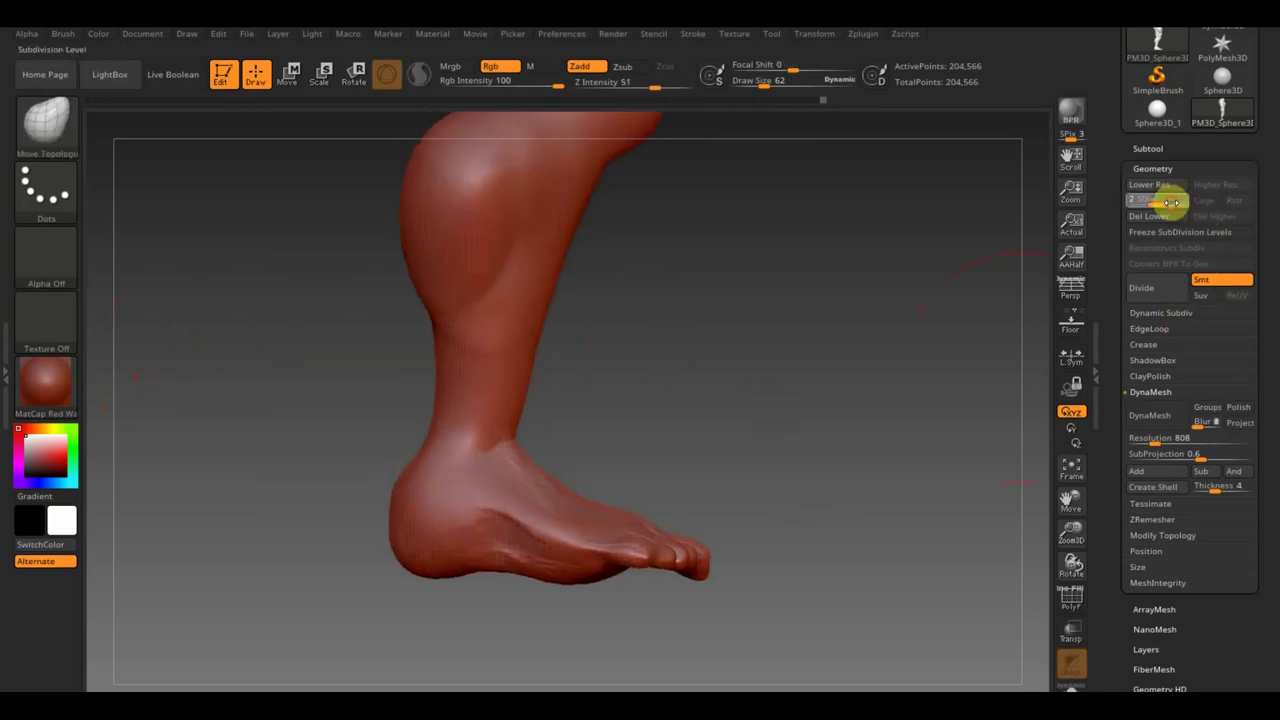
# Smooth and reshape the shin and ankle, return to subdivision level 3, and refine the heel.
pyautogui.moveTo(462, 370)
pyautogui.mouseDown()
pyautogui.moveTo(440, 380)
pyautogui.moveTo(451, 394)
pyautogui.moveTo(466, 303)
pyautogui.mouseUp()
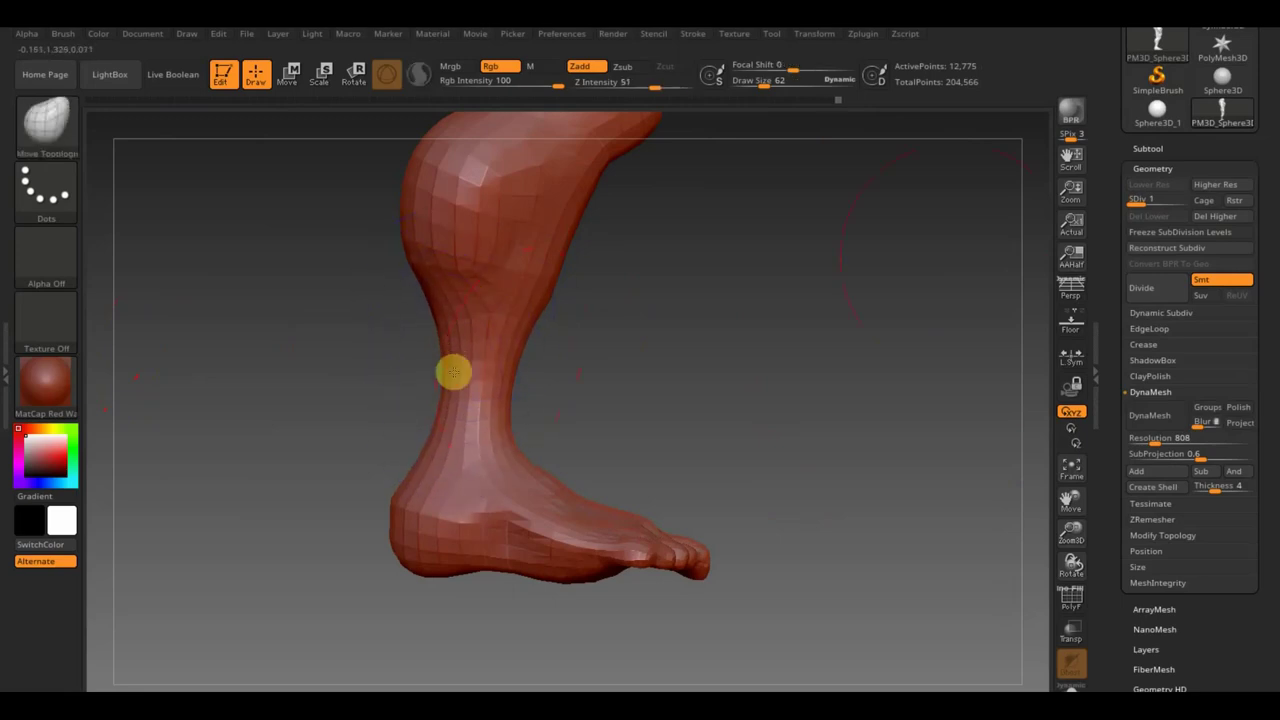
pyautogui.moveTo(1143, 200); pyautogui.dragTo(1188, 220)
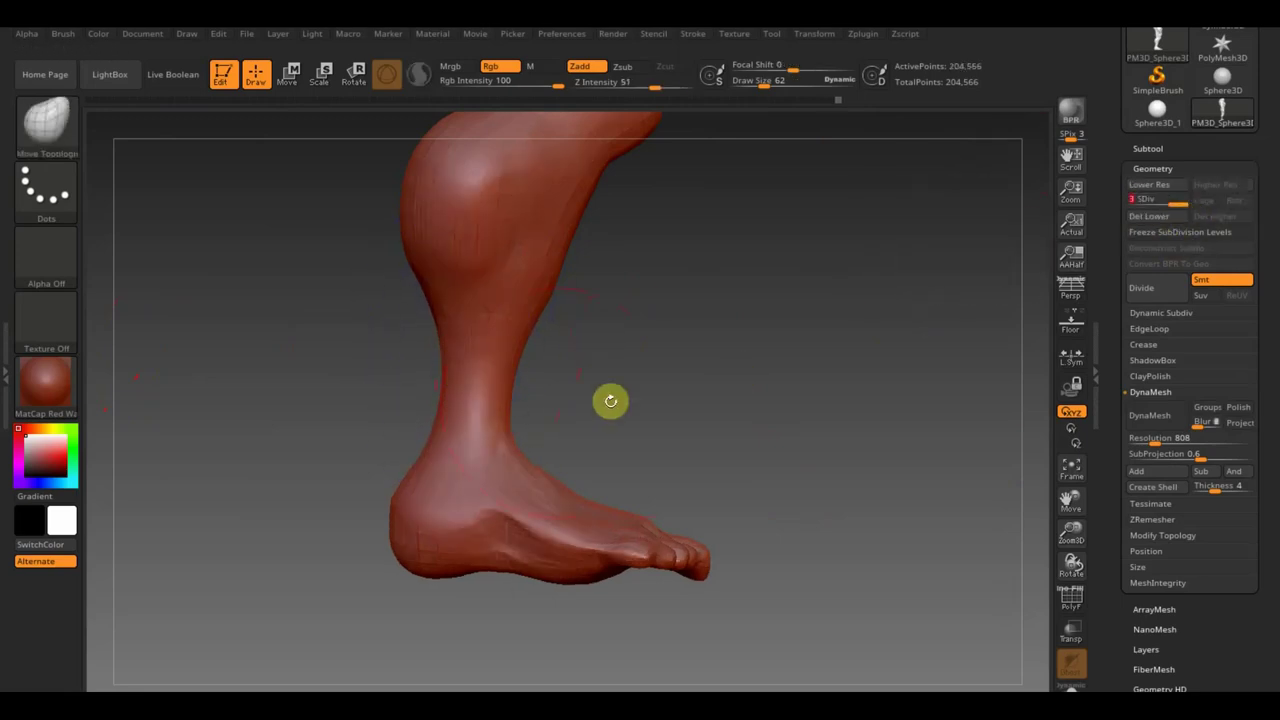
pyautogui.moveTo(428, 546)
pyautogui.keyDown('shift'); pyautogui.mouseDown()
pyautogui.moveTo(432, 574)
pyautogui.moveTo(546, 580)
pyautogui.moveTo(580, 580)
pyautogui.moveTo(609, 552)
pyautogui.mouseUp(); pyautogui.keyUp('shift')
pyautogui.moveTo(631, 611)
pyautogui.mouseDown()
pyautogui.moveTo(624, 594)
pyautogui.moveTo(663, 576)
pyautogui.moveTo(641, 540)
pyautogui.moveTo(451, 537)
pyautogui.mouseUp()
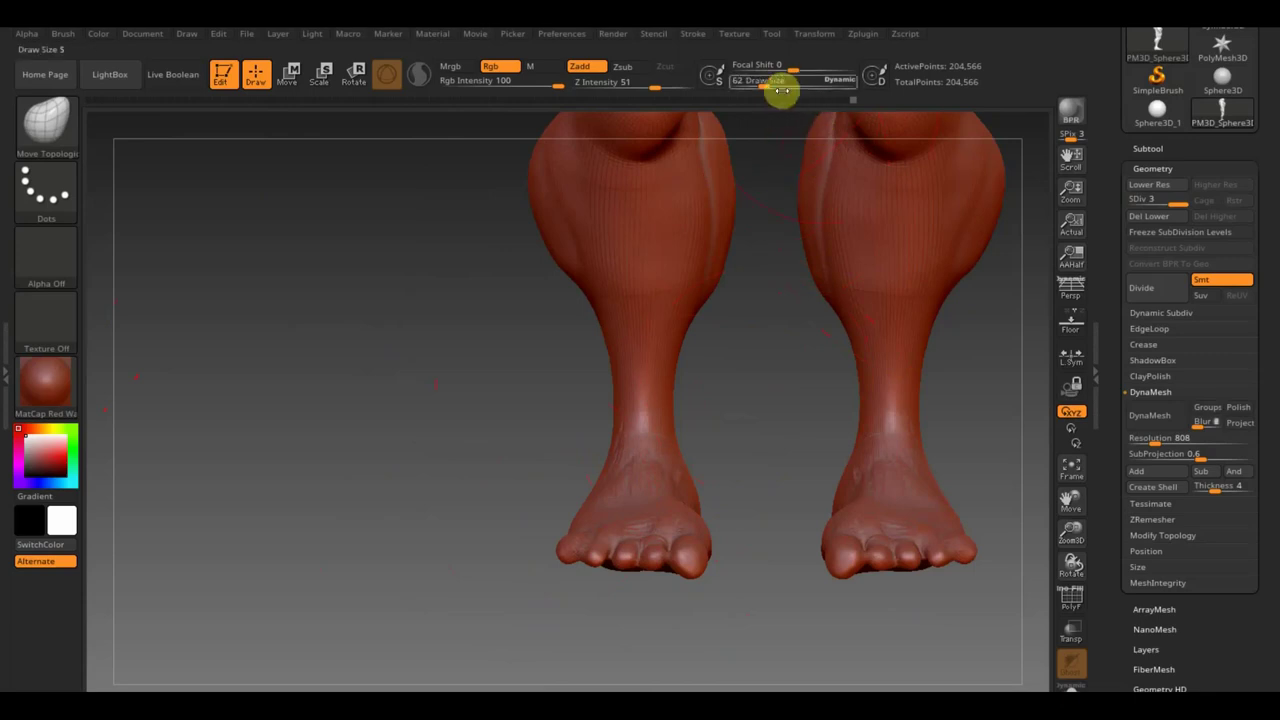
# Reduce Move Topological to draw size 14 and sharpen the separations between the toes.
pyautogui.moveTo(777, 85); pyautogui.dragTo(753, 83)
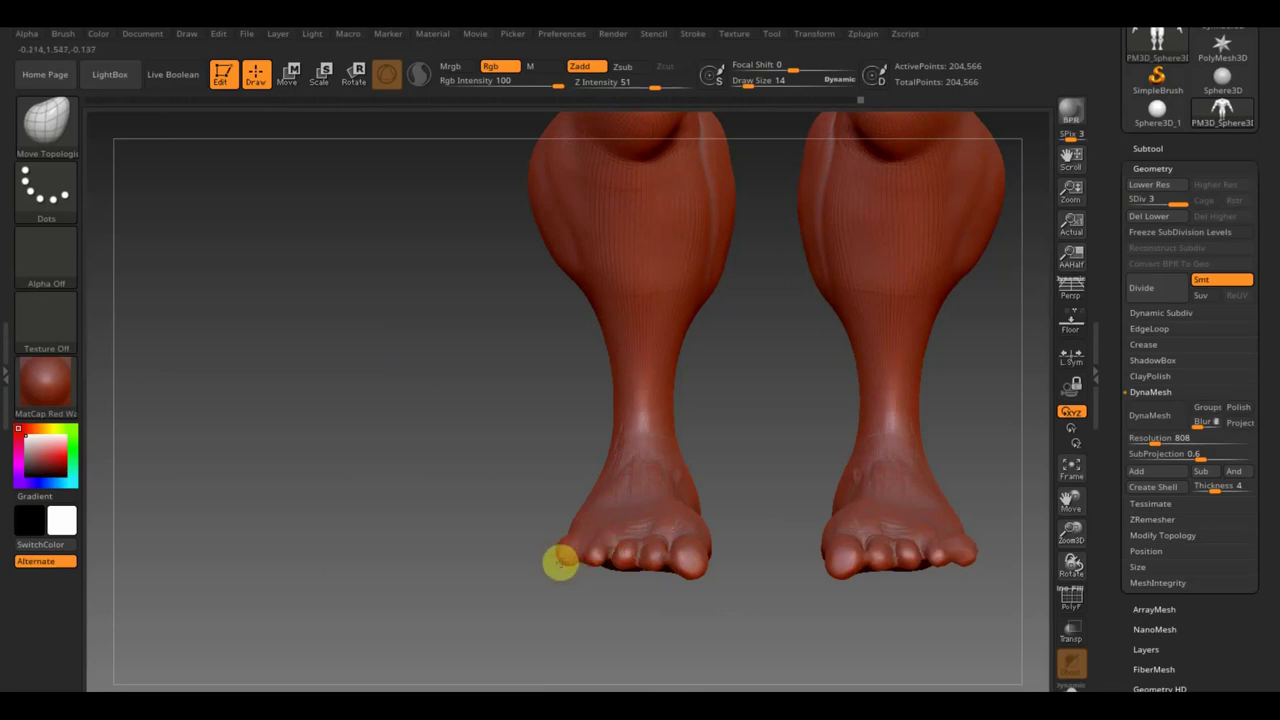
pyautogui.moveTo(555, 566)
pyautogui.mouseDown()
pyautogui.moveTo(554, 634)
pyautogui.moveTo(570, 572)
pyautogui.mouseUp()
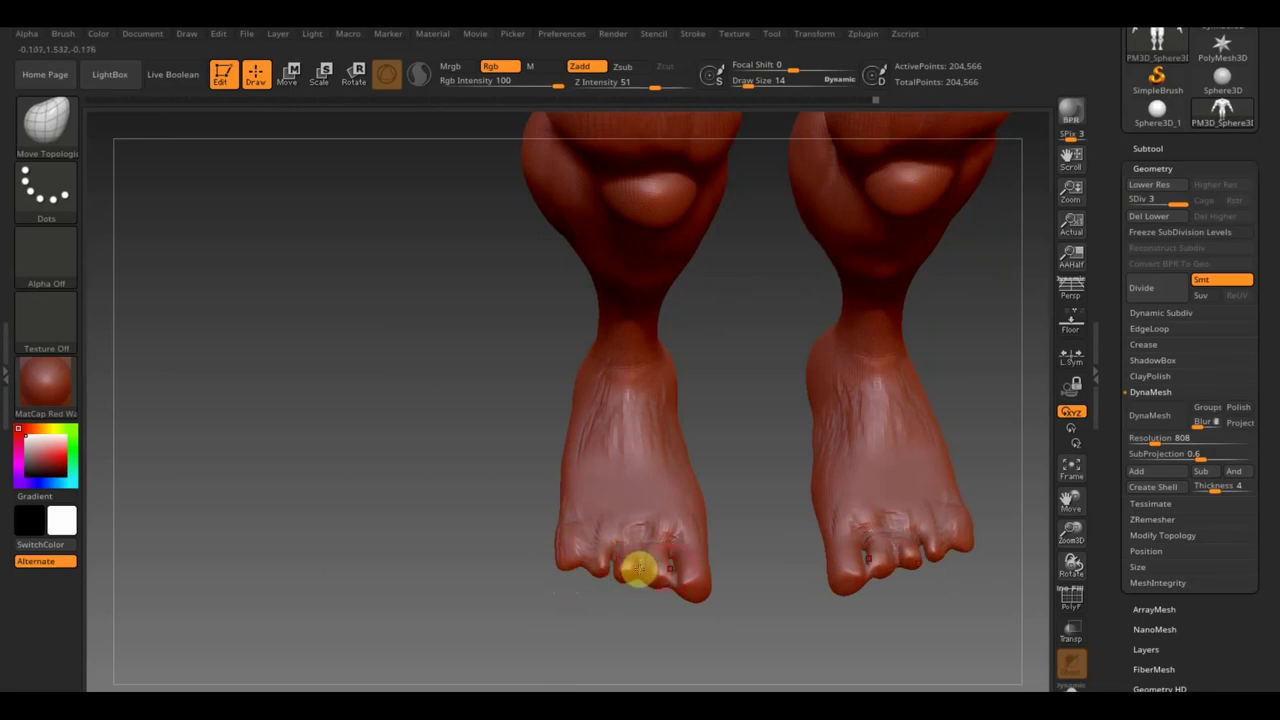
pyautogui.moveTo(638, 568); pyautogui.dragTo(595, 562)
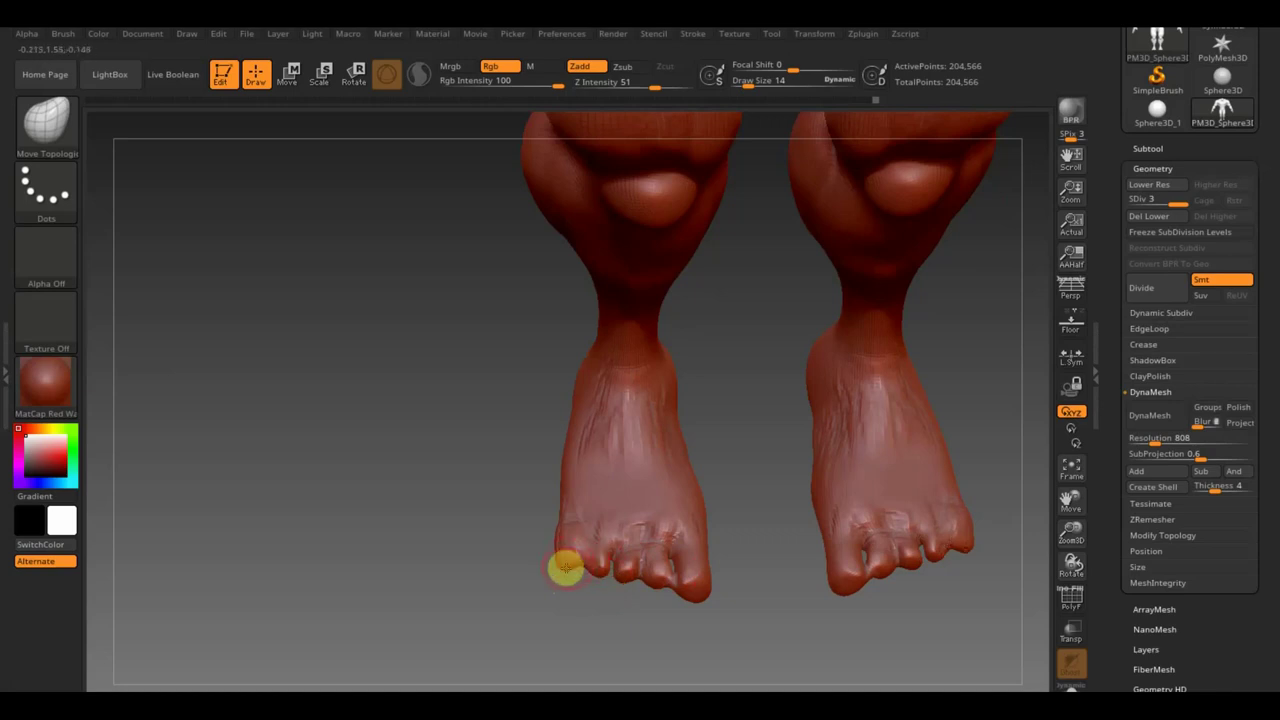
pyautogui.moveTo(751, 579)
pyautogui.mouseDown()
pyautogui.moveTo(755, 467)
pyautogui.moveTo(757, 514)
pyautogui.moveTo(714, 349)
pyautogui.moveTo(794, 566)
pyautogui.moveTo(812, 575)
pyautogui.moveTo(803, 480)
pyautogui.moveTo(908, 363)
pyautogui.moveTo(921, 372)
pyautogui.mouseUp()
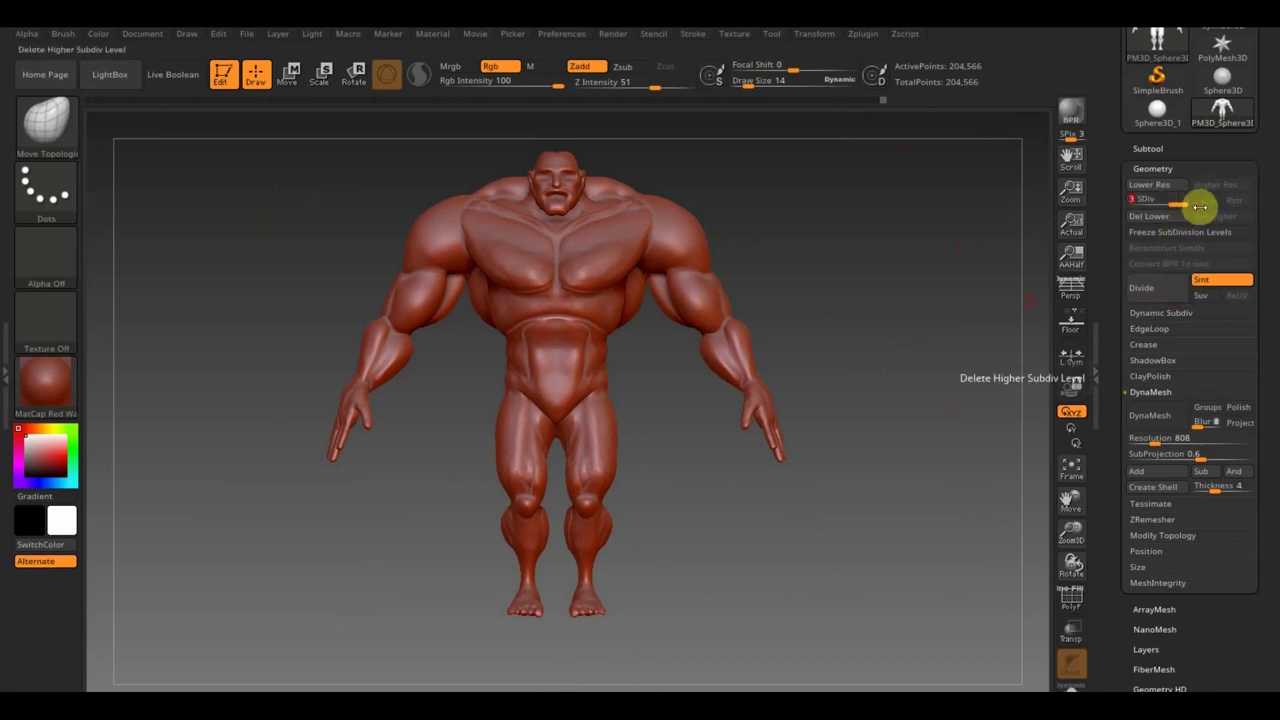
# Turn on the PolyF wireframe and expand the Tool > Polygroups options.
pyautogui.click(1071, 598)
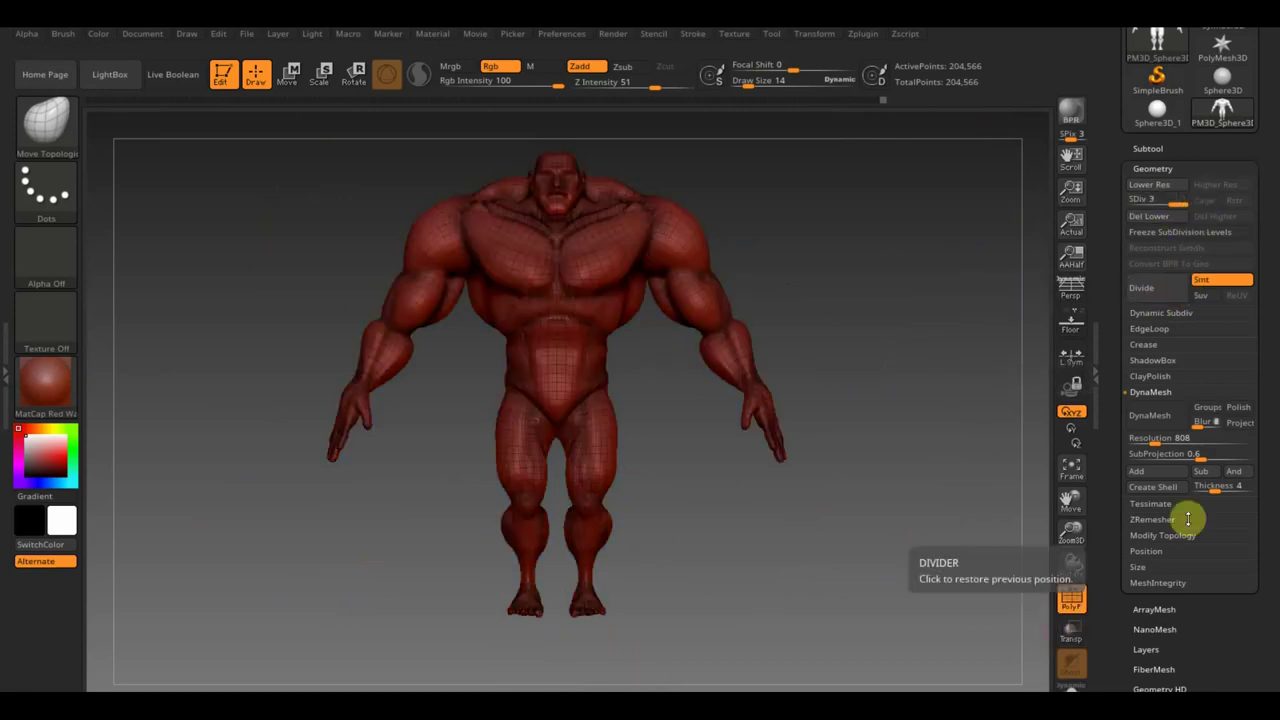
pyautogui.scroll(-5, 1220, 640)
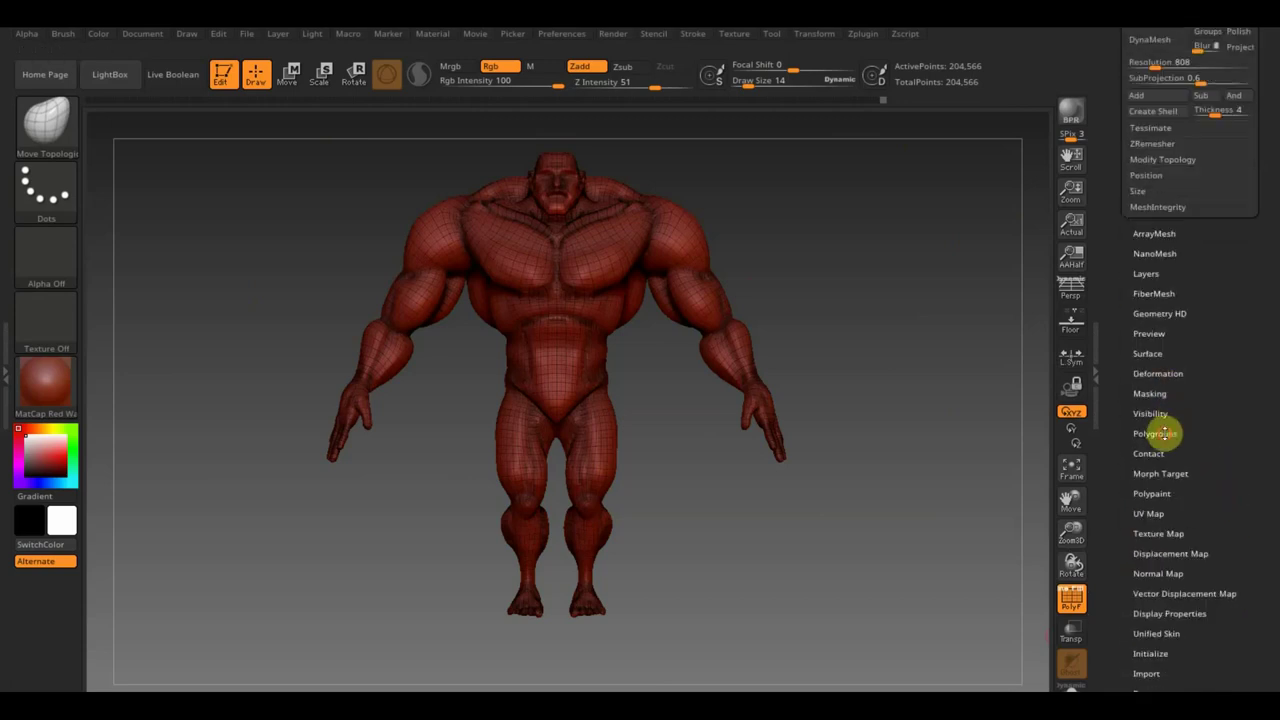
pyautogui.click(1160, 432)
pyautogui.scroll(4, 1243, 400)
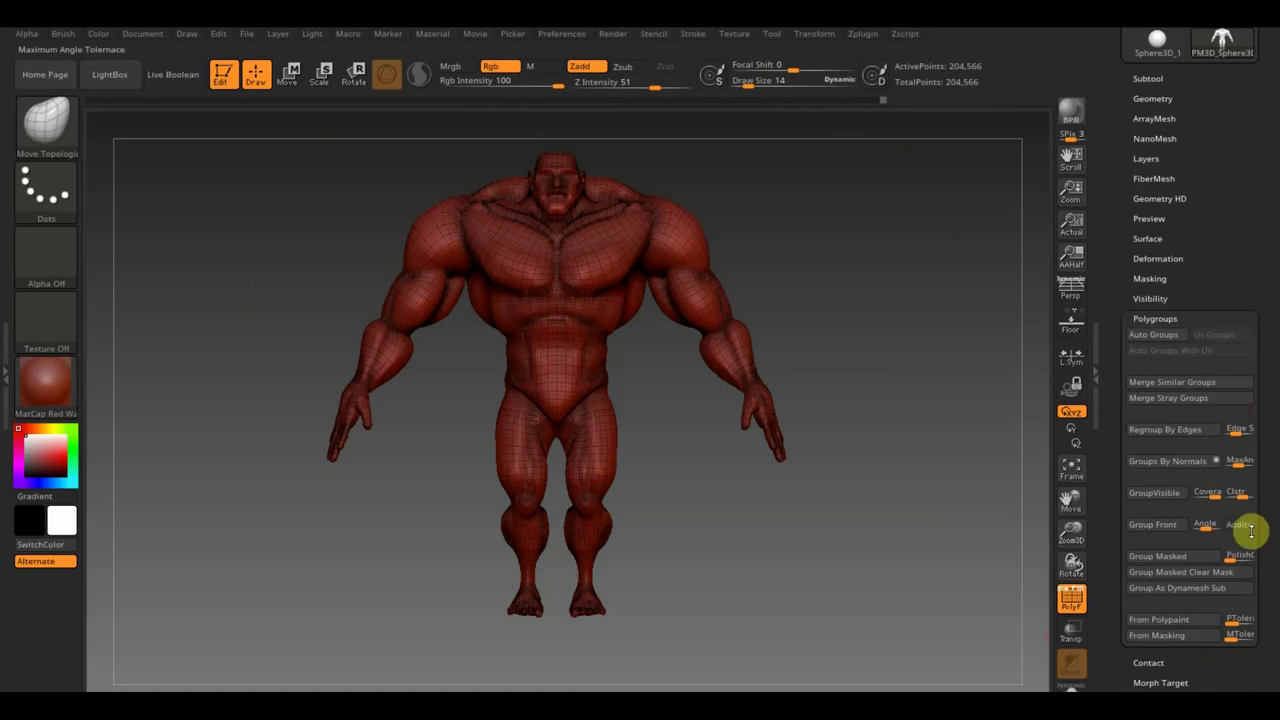
# Regroup the figure with Auto Groups, Groups By Normals, Regroup By Edges and Group Front.
pyautogui.click(1160, 336)
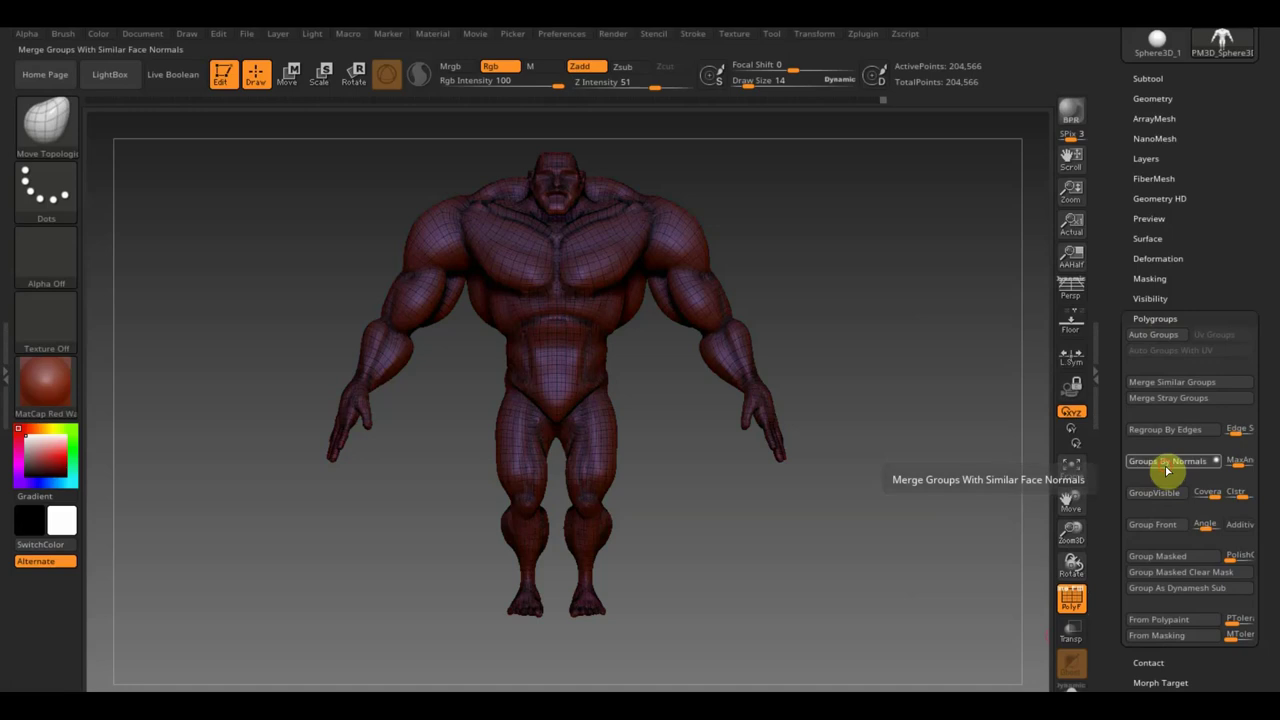
pyautogui.click(1166, 468)
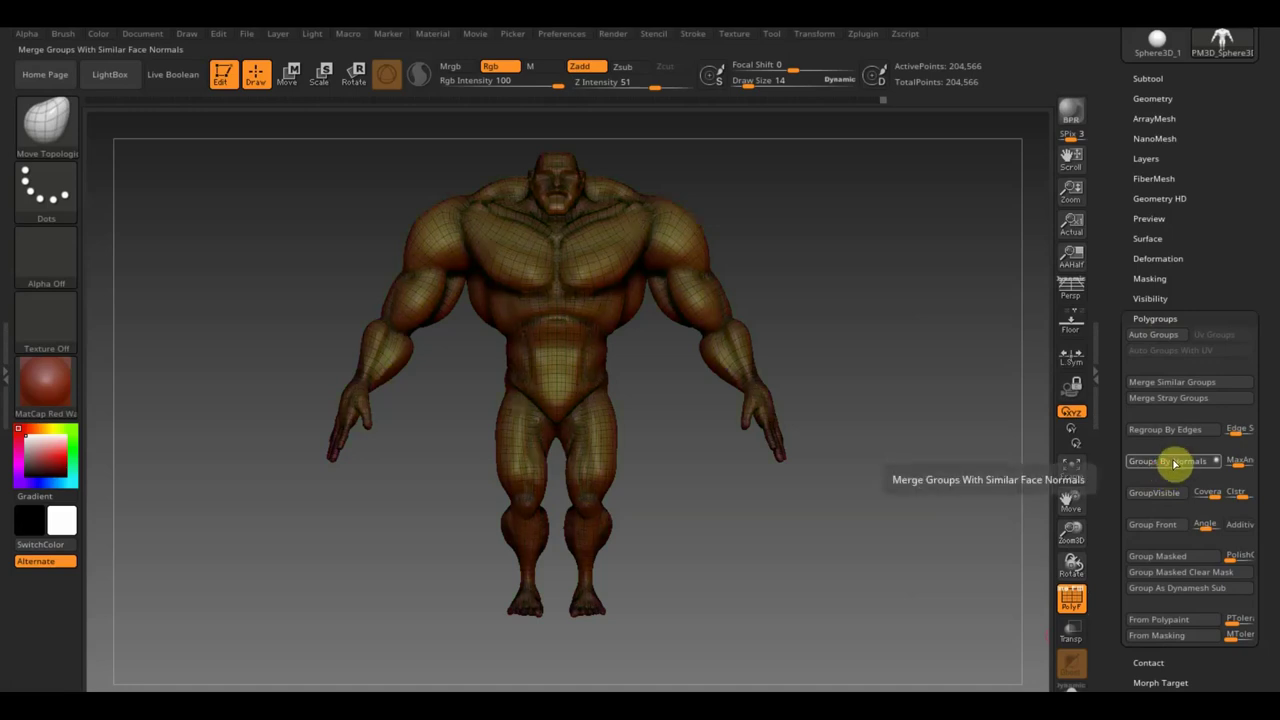
pyautogui.click(1170, 436)
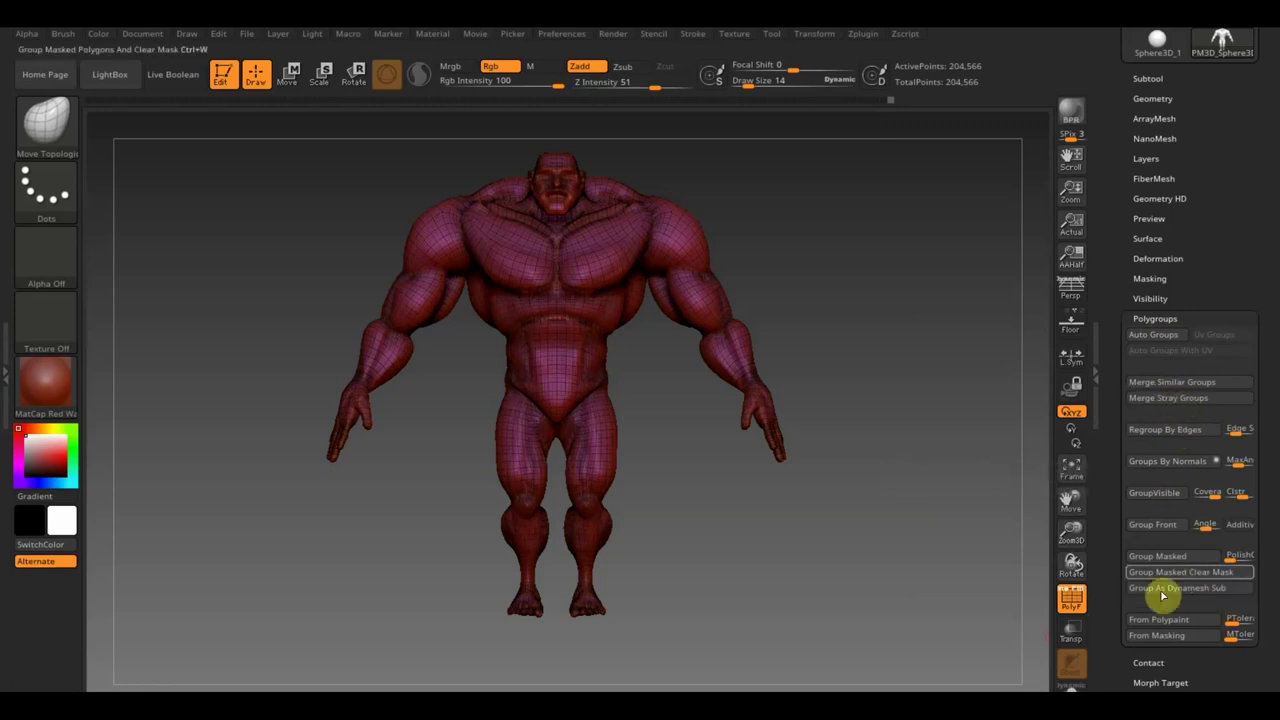
pyautogui.click(1155, 532)
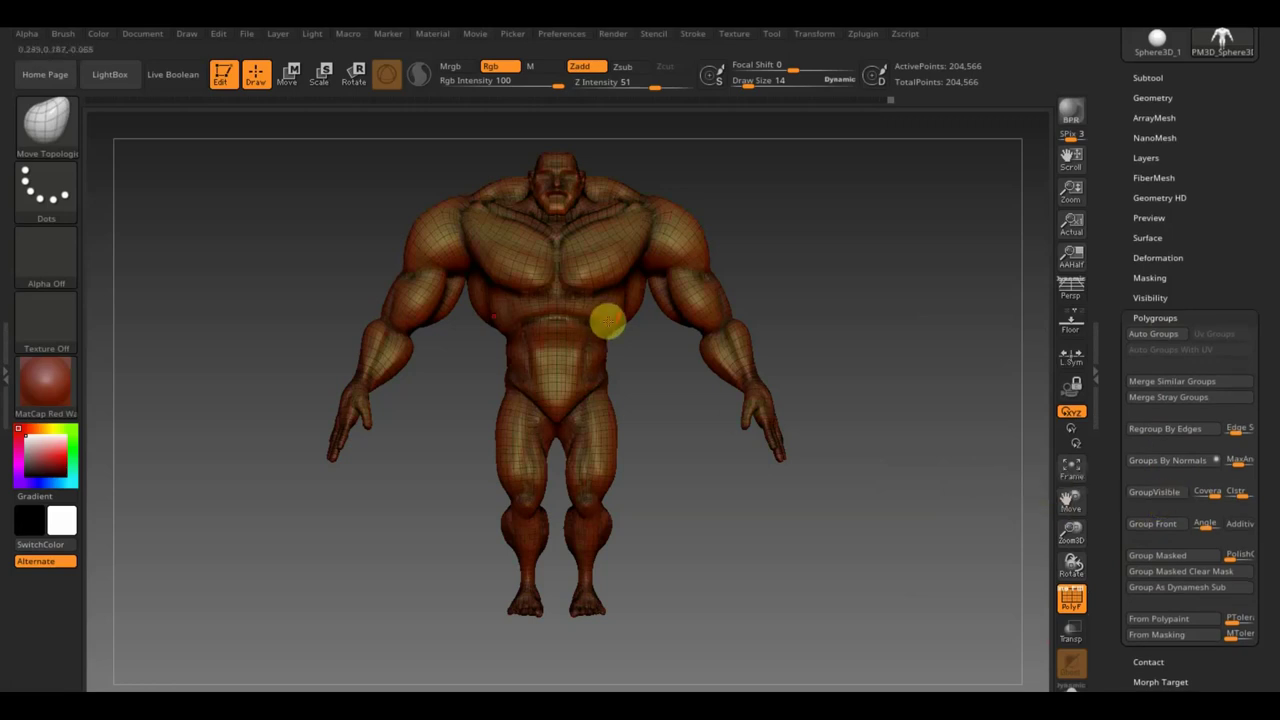
# Hide, then isolate the hands and feet groups, then unhide the whole figure.
pyautogui.hotkey('ctrl', 'shift')
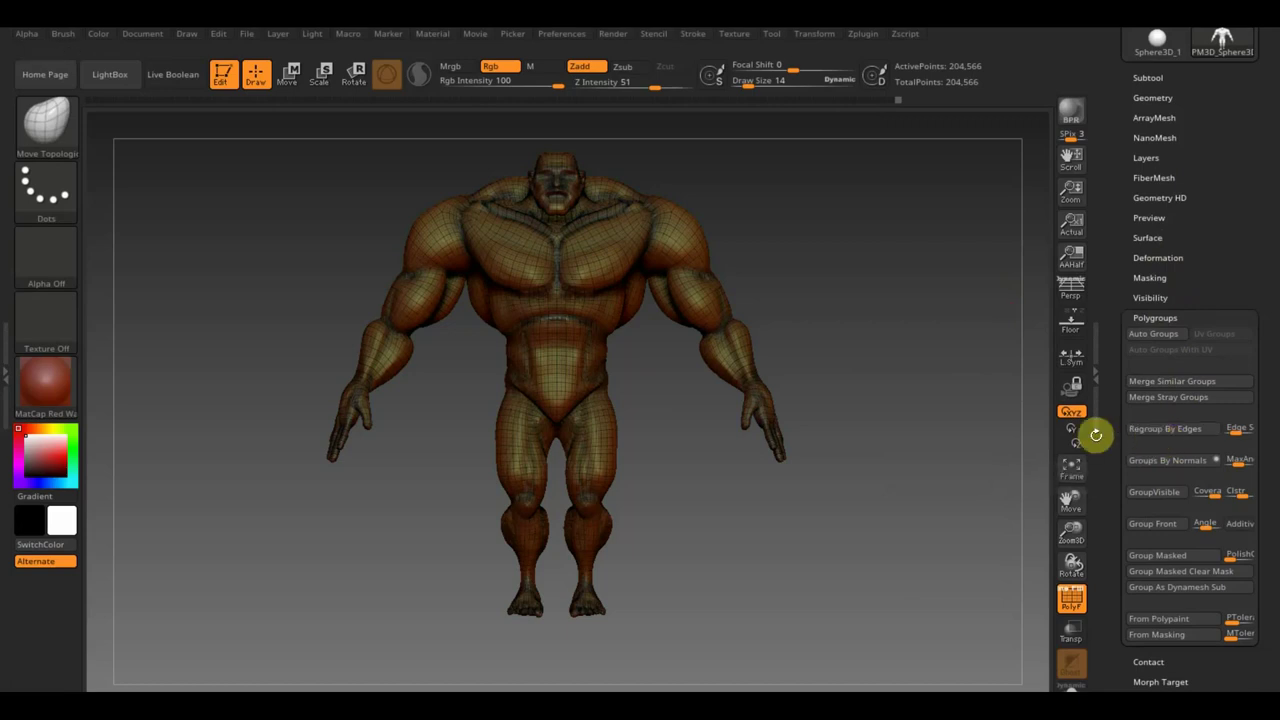
pyautogui.keyDown('ctrl'); pyautogui.keyDown('shift'); pyautogui.click(610, 260); pyautogui.keyUp('shift'); pyautogui.keyUp('ctrl')
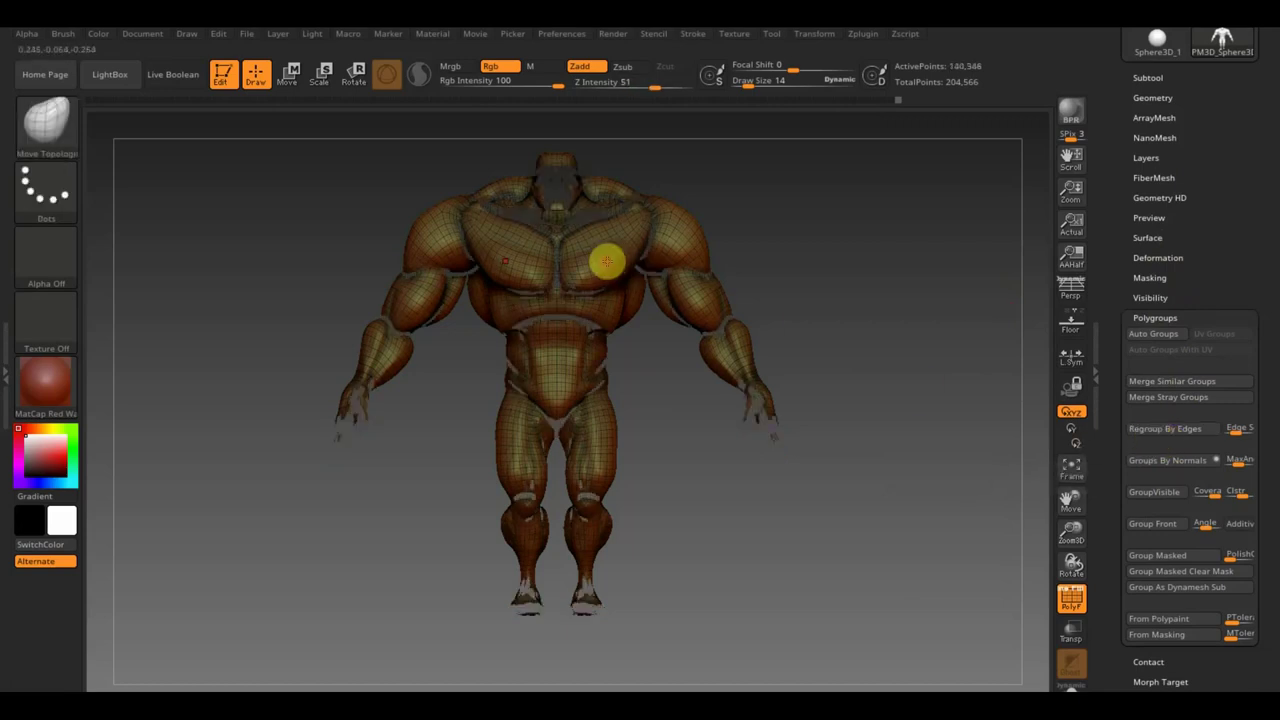
pyautogui.keyDown('ctrl'); pyautogui.keyDown('shift'); pyautogui.click(605, 262); pyautogui.keyUp('shift'); pyautogui.keyUp('ctrl')
pyautogui.keyDown('ctrl'); pyautogui.keyDown('shift'); pyautogui.click(606, 278); pyautogui.keyUp('shift'); pyautogui.keyUp('ctrl')
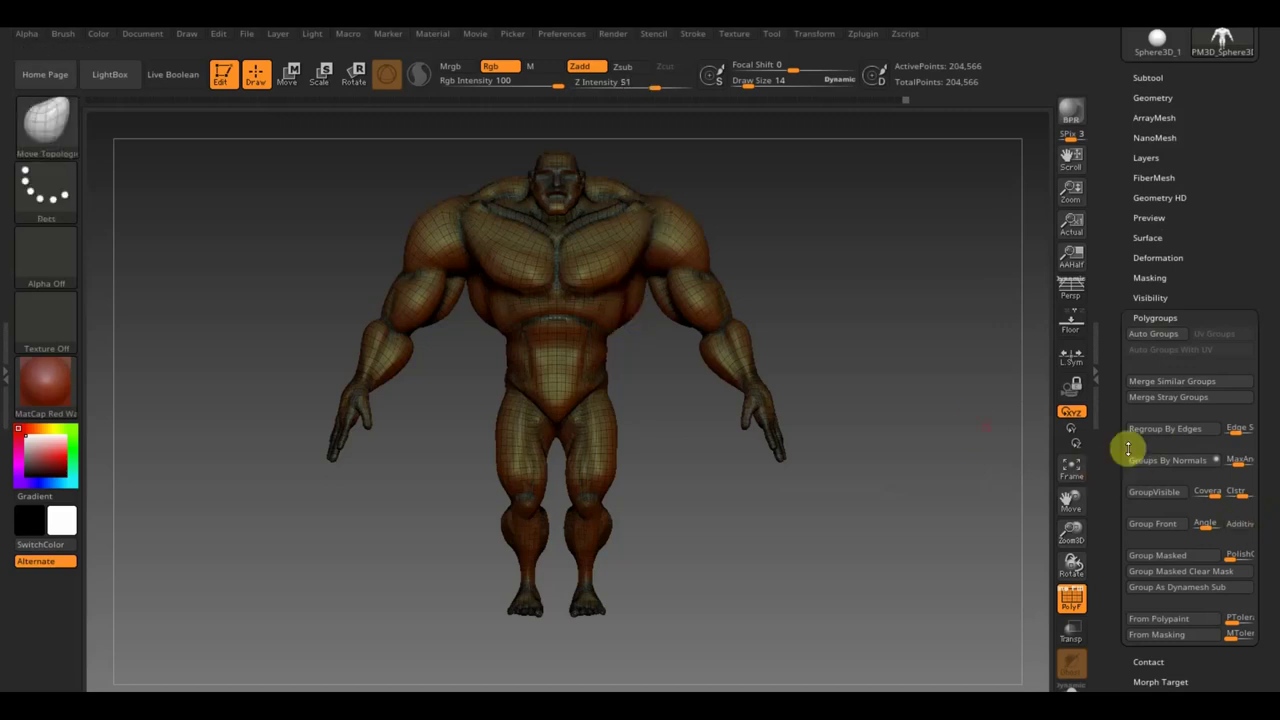
# Regroup the visible figure into one polygroup and expand the Geometry options.
pyautogui.click(1163, 495)
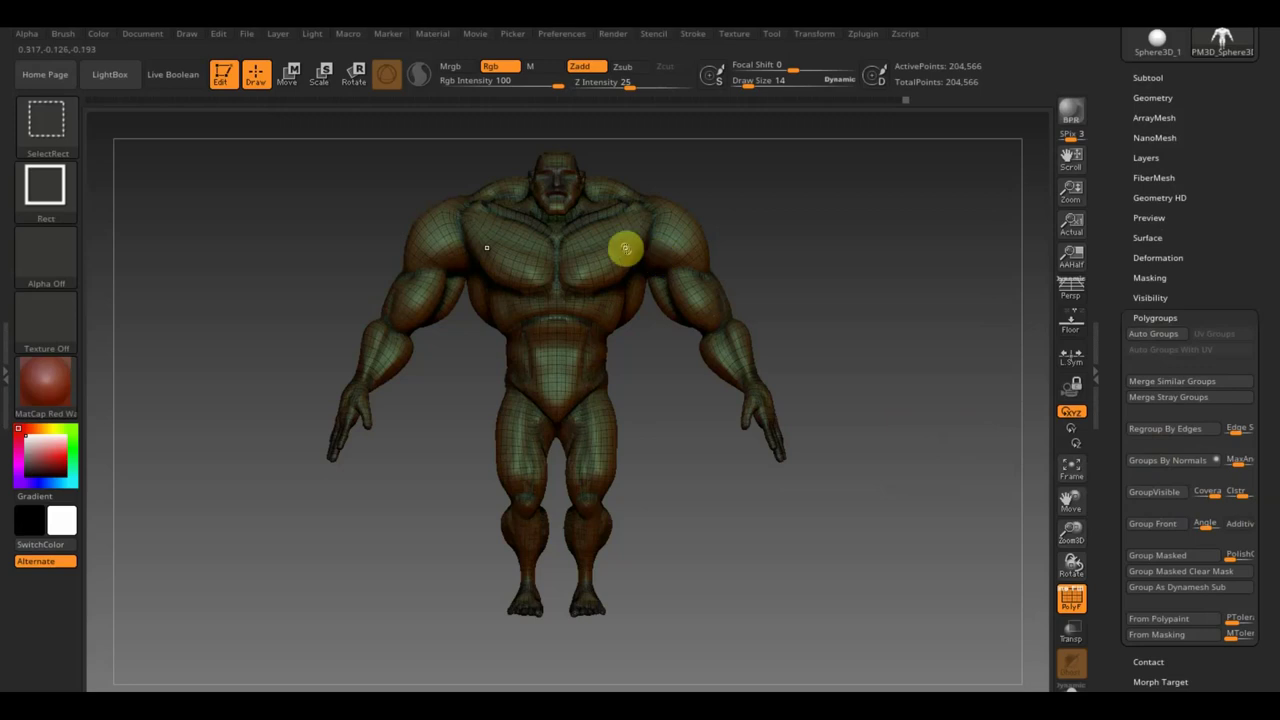
pyautogui.moveTo(1223, 220); pyautogui.dragTo(1234, 286)
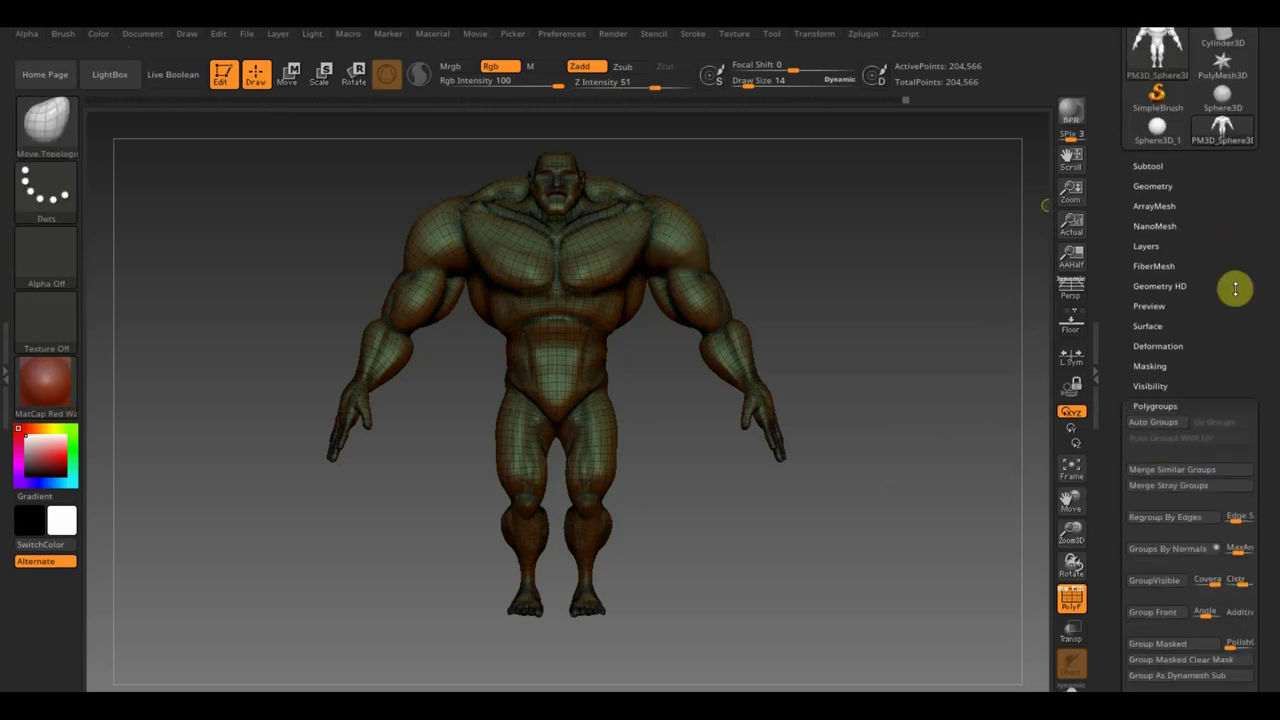
pyautogui.click(1150, 186)
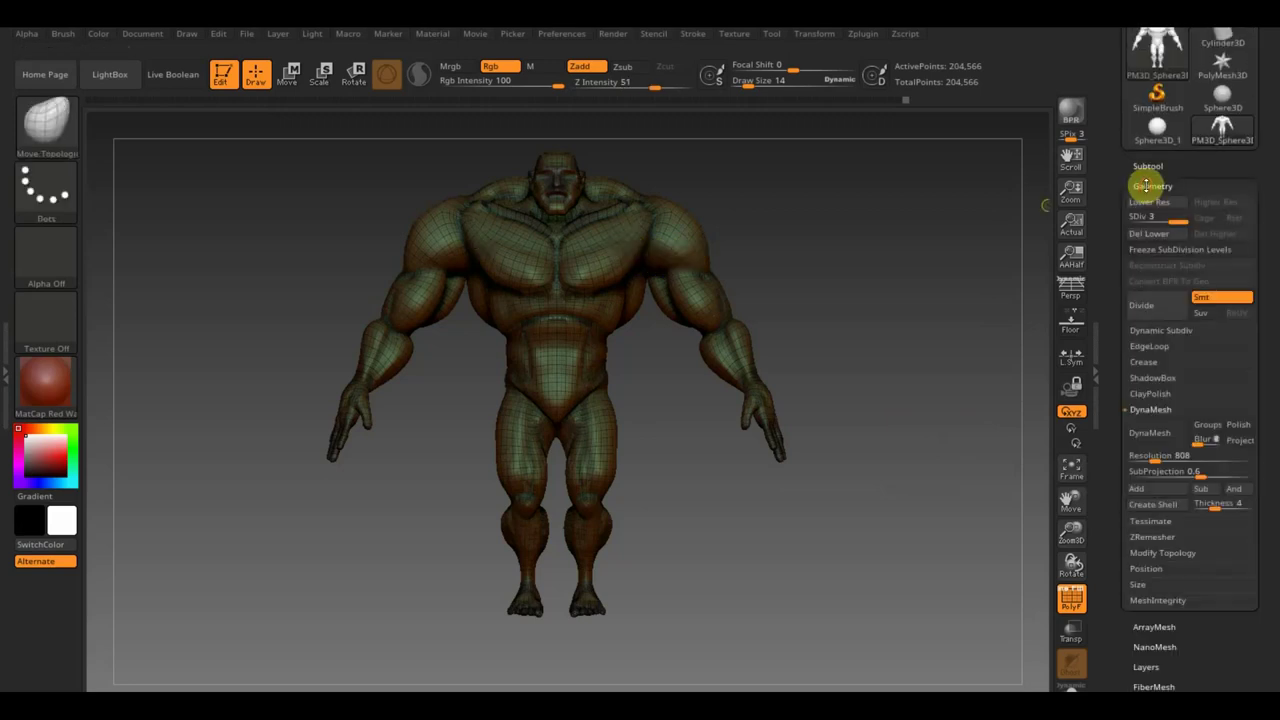
# Delete the lower subdivision levels and regroup the figure's polygroups by edges.
pyautogui.click(1152, 237)
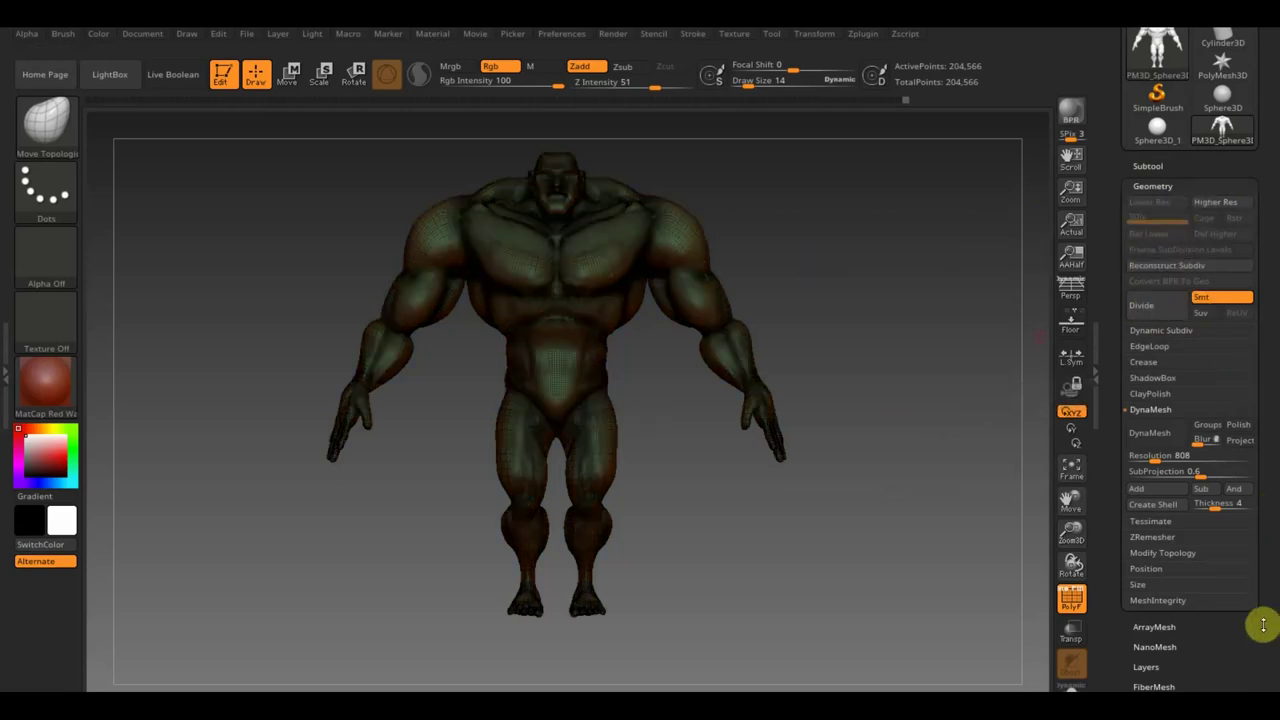
pyautogui.moveTo(1263, 625); pyautogui.dragTo(1263, 511)
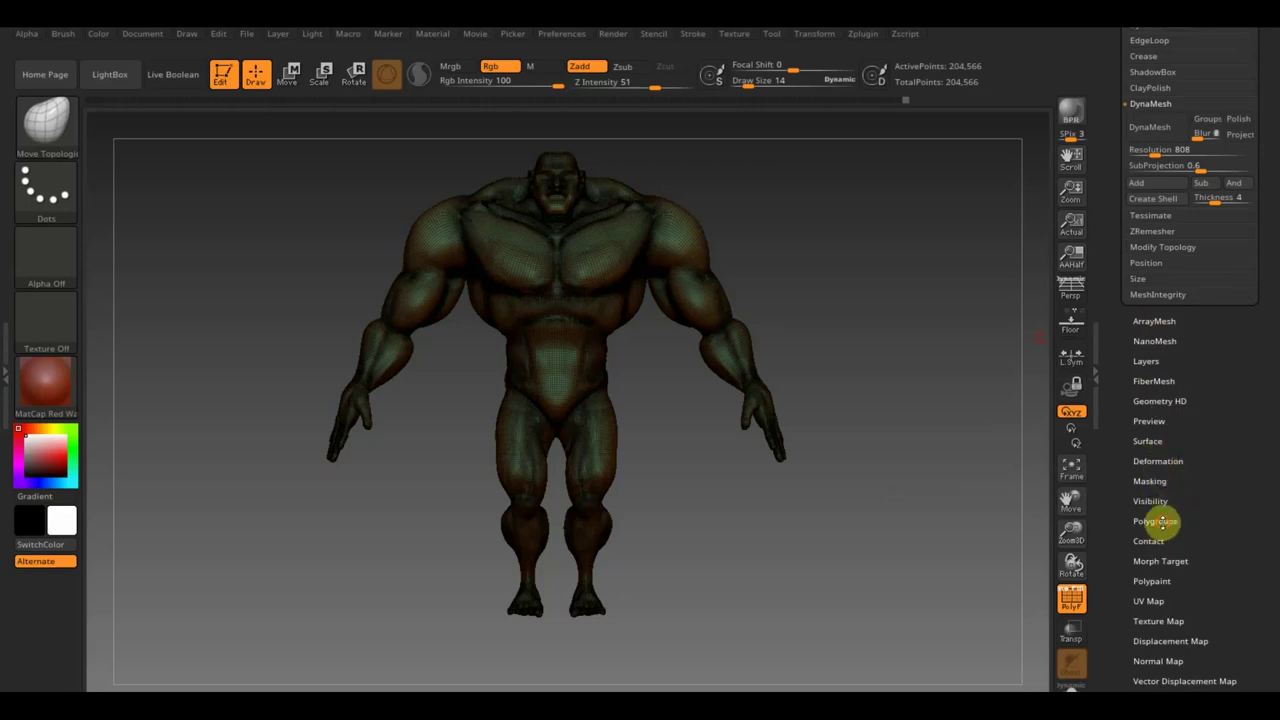
pyautogui.click(1162, 520)
pyautogui.moveTo(1260, 346); pyautogui.dragTo(1220, 409)
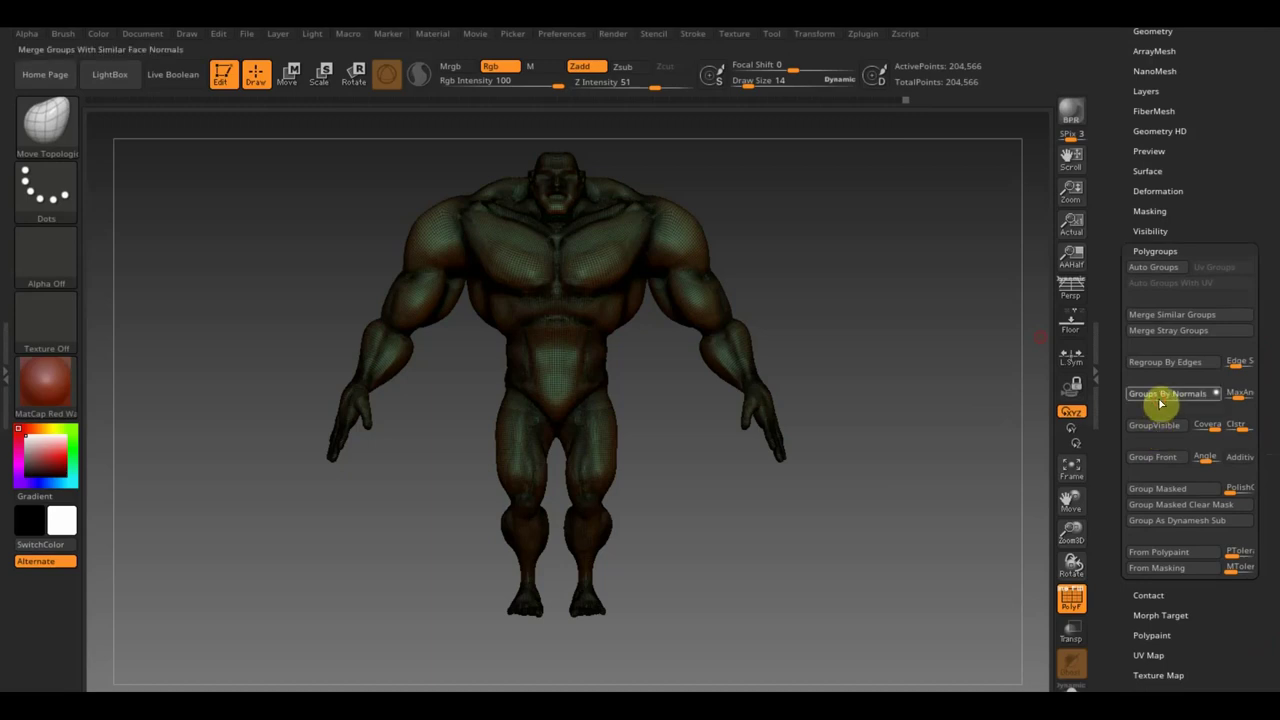
pyautogui.click(1172, 364)
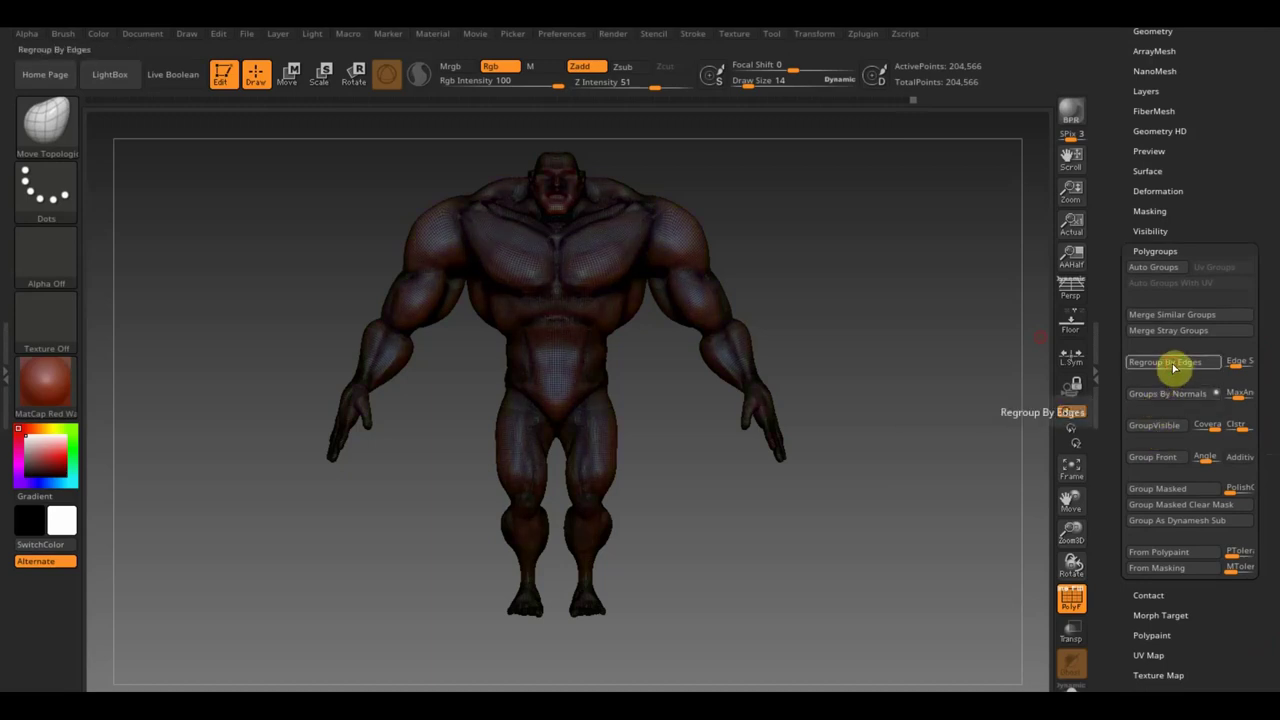
# Isolate one polygroup, unhide everything, then merge the body into one Auto Groups group.
pyautogui.keyDown('ctrl'); pyautogui.keyDown('shift'); pyautogui.click(555, 197); pyautogui.keyUp('shift'); pyautogui.keyUp('ctrl')
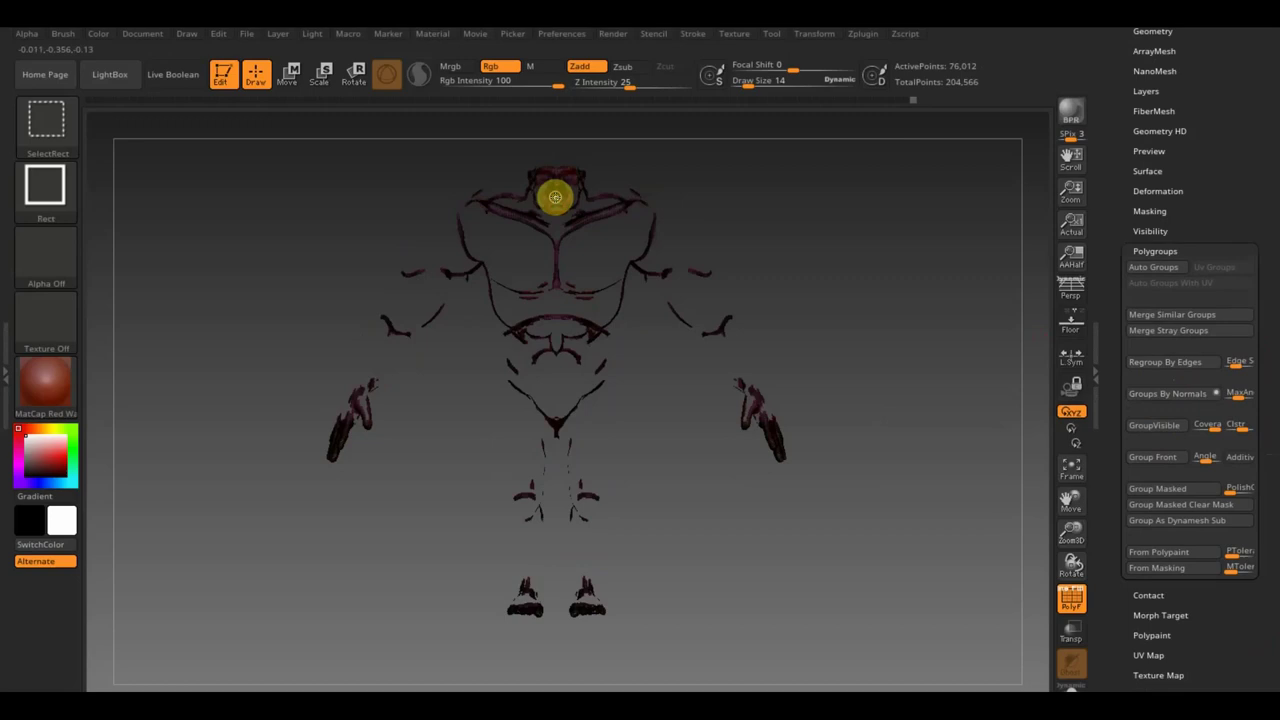
pyautogui.keyDown('ctrl'); pyautogui.keyDown('shift'); pyautogui.click(555, 197); pyautogui.keyUp('shift'); pyautogui.keyUp('ctrl')
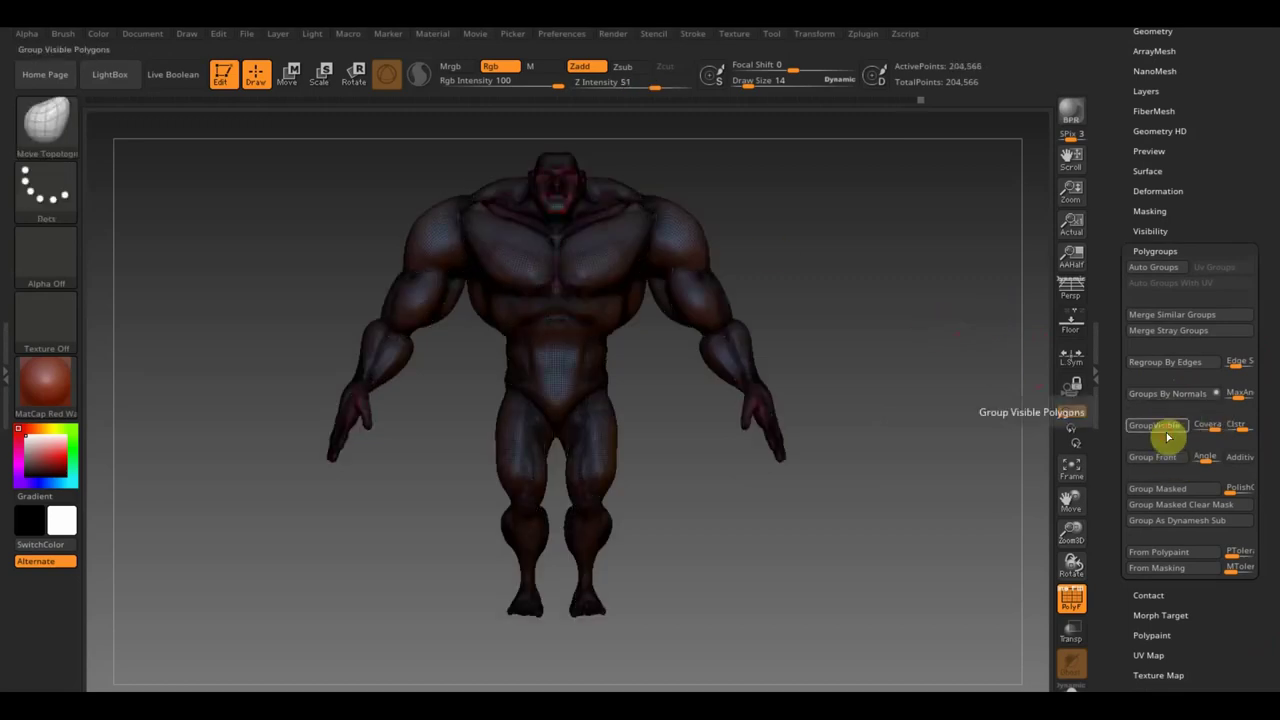
pyautogui.press('ctrl')
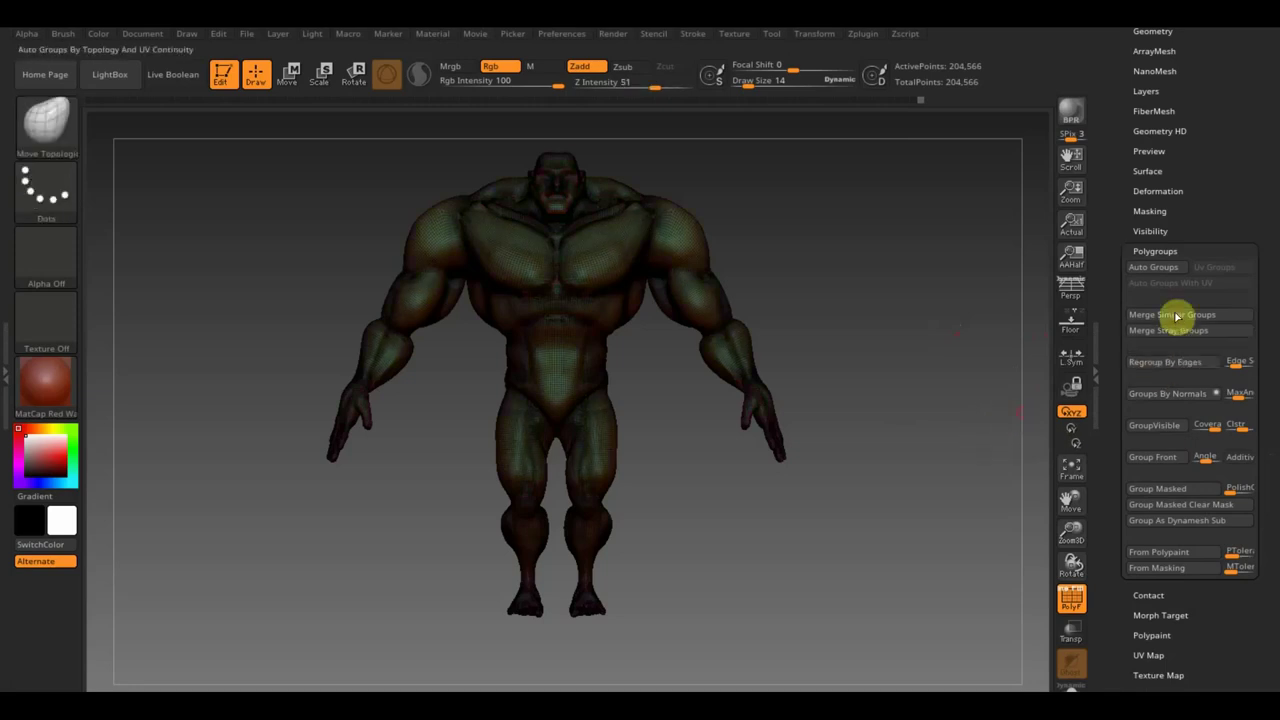
pyautogui.click(1158, 268)
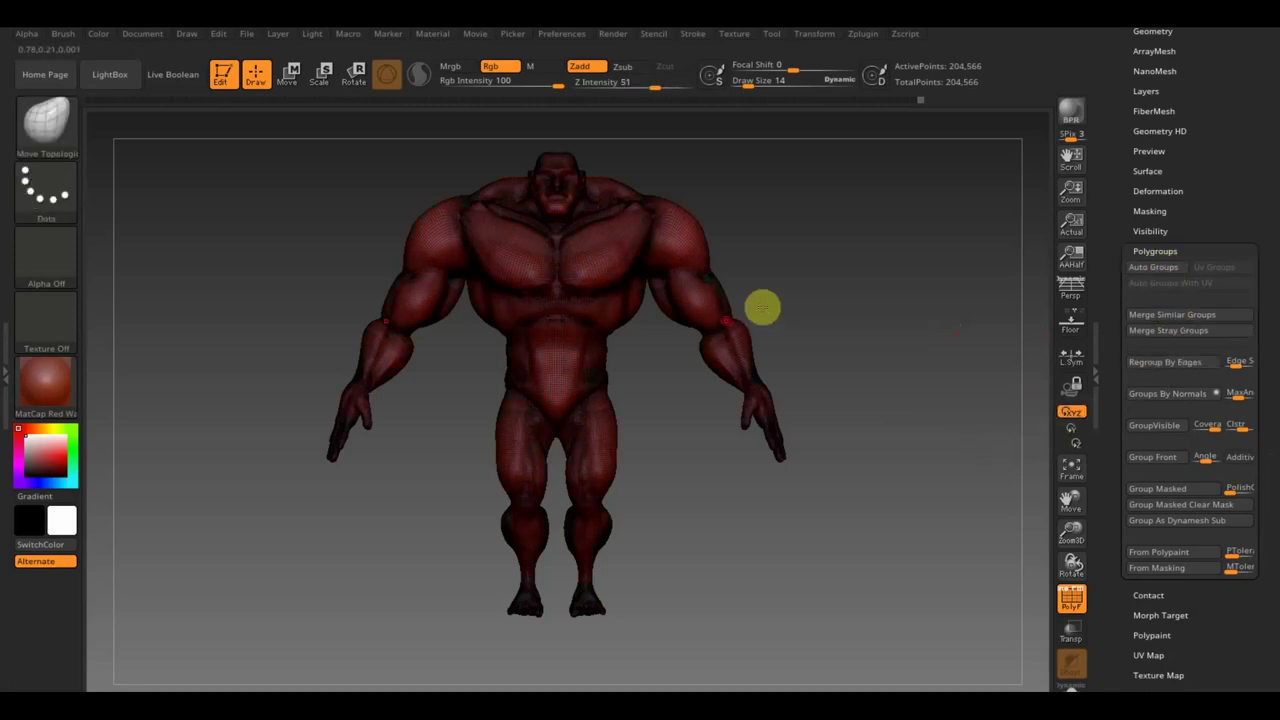
# Expand the Tool > Masking options.
pyautogui.hotkey('ctrl', 'shift')
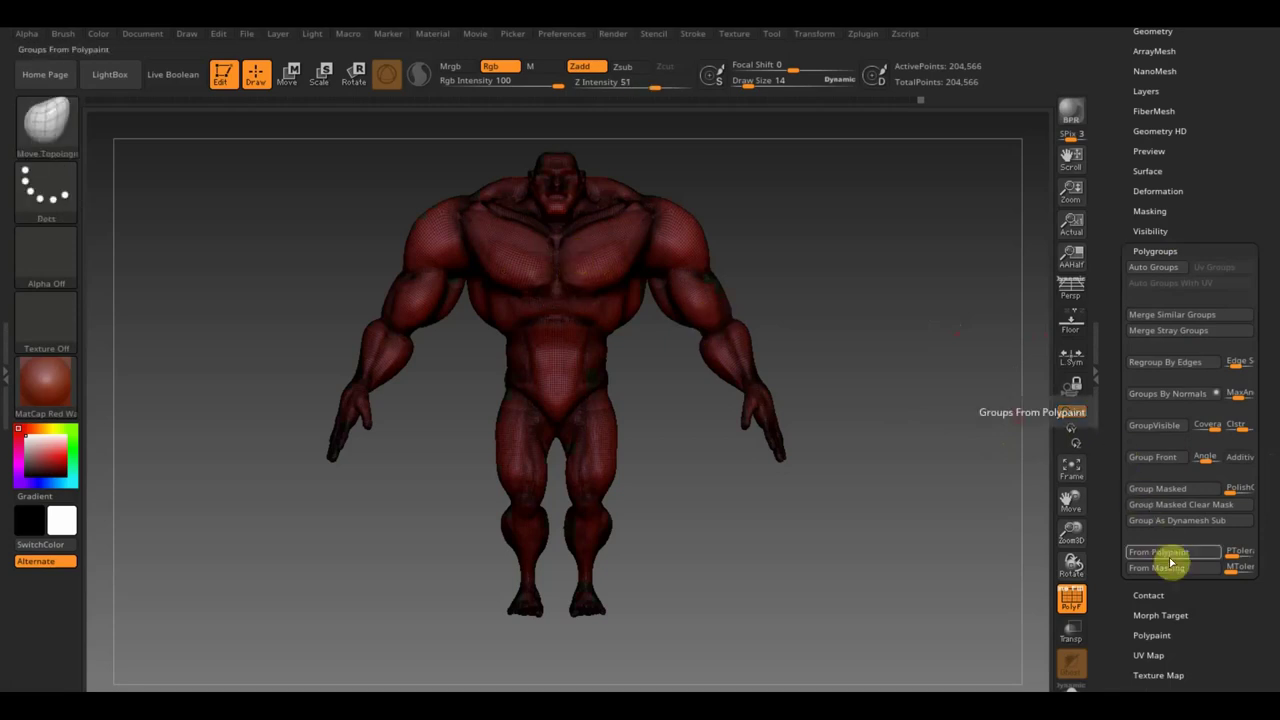
pyautogui.scroll(2, 1217, 196)
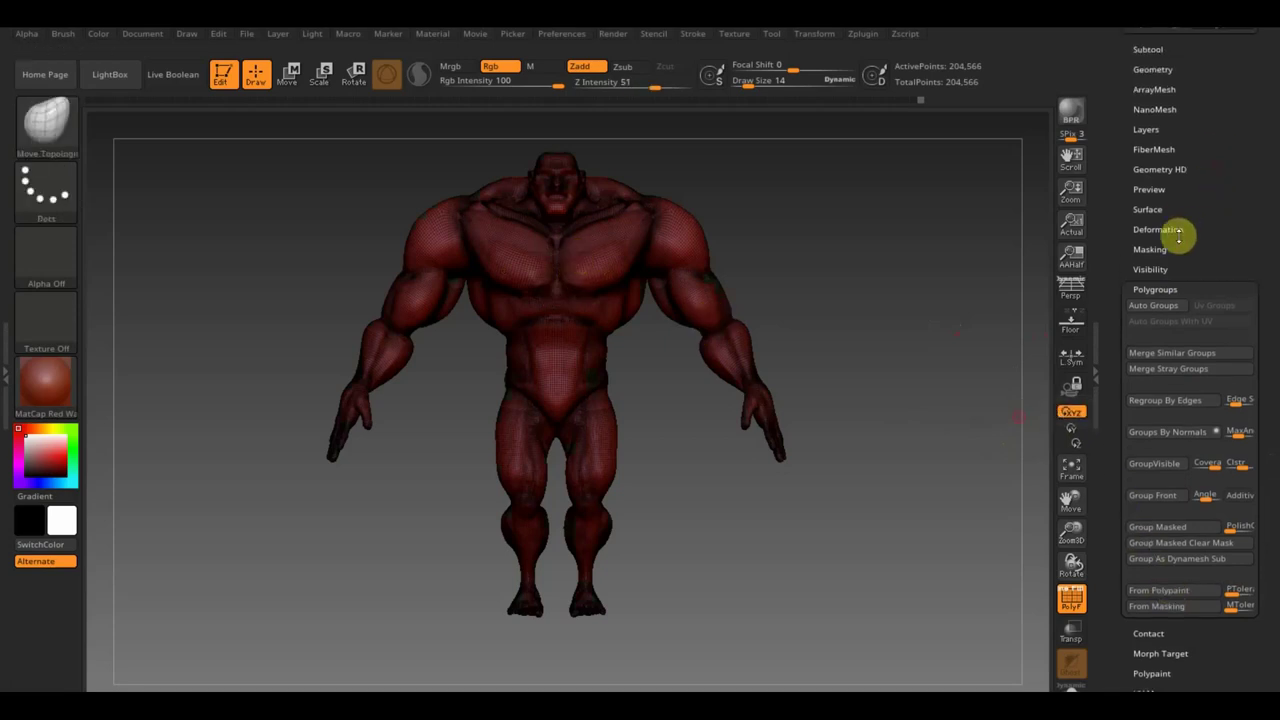
pyautogui.click(1150, 249)
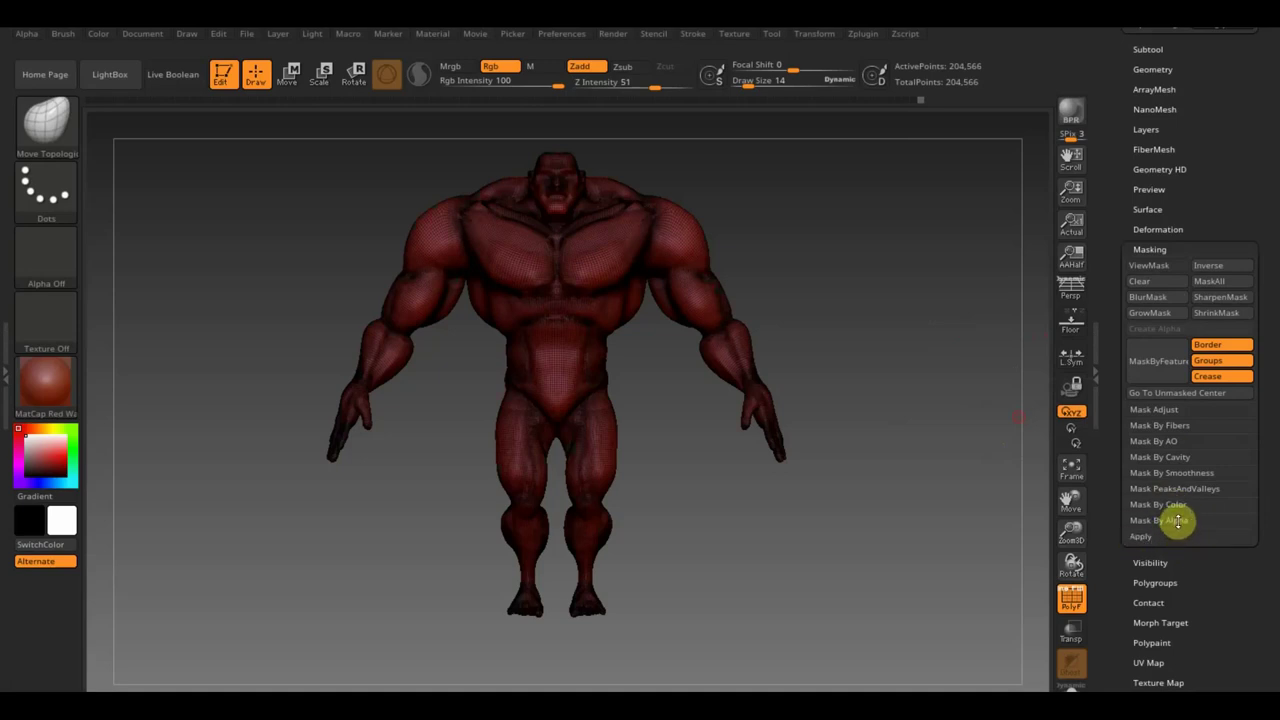
# Expand the Mask By Fibers, AO, Color, Alpha and Apply masking subsections.
pyautogui.click(1160, 426)
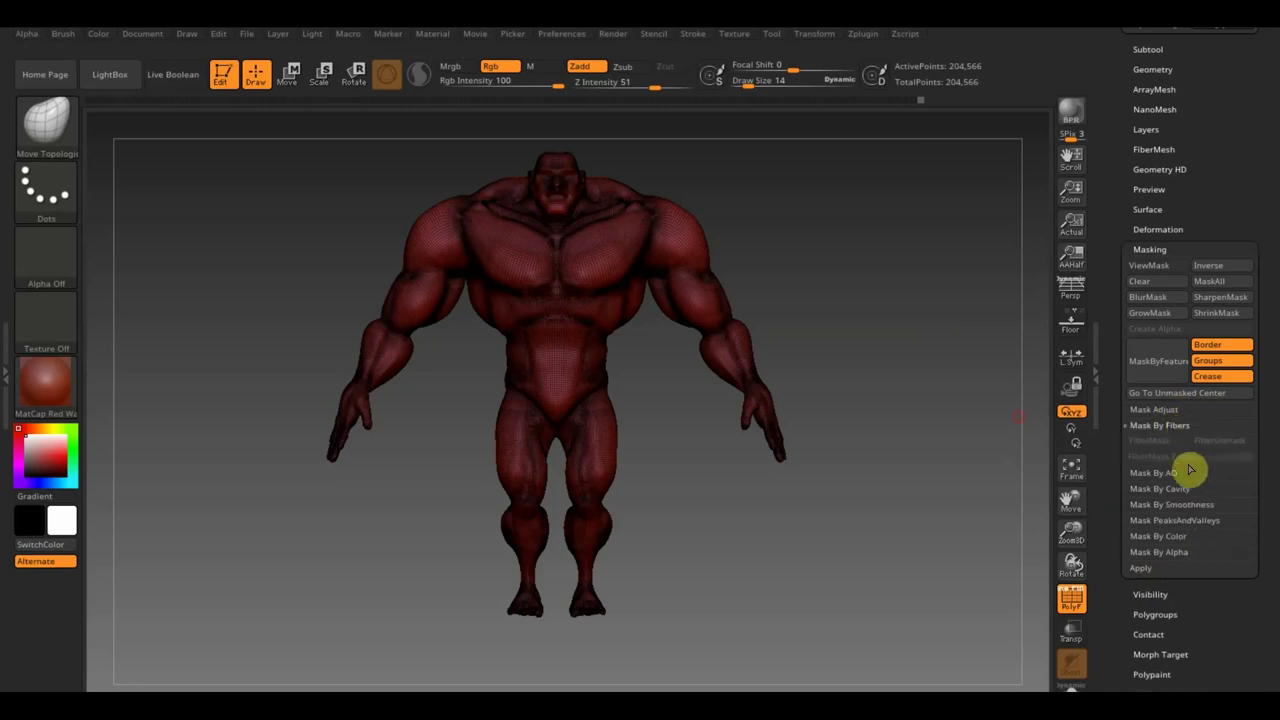
pyautogui.click(1162, 474)
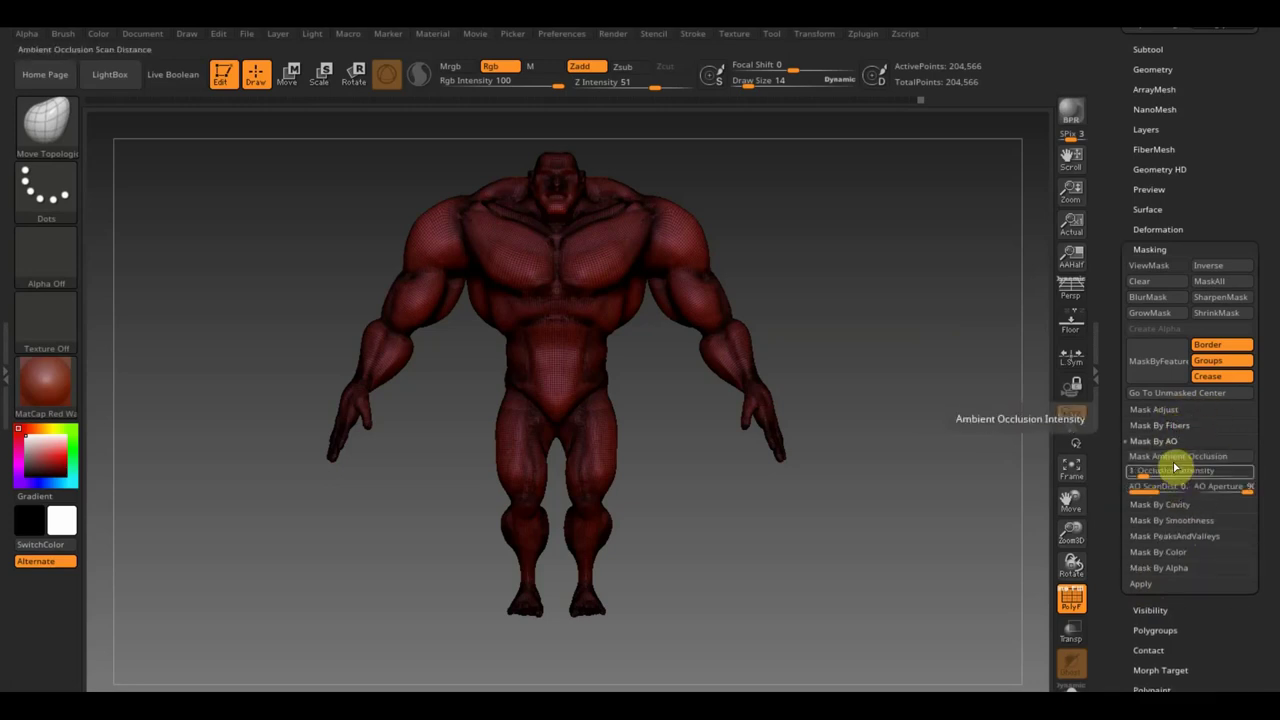
pyautogui.click(1164, 553)
pyautogui.click(1170, 568)
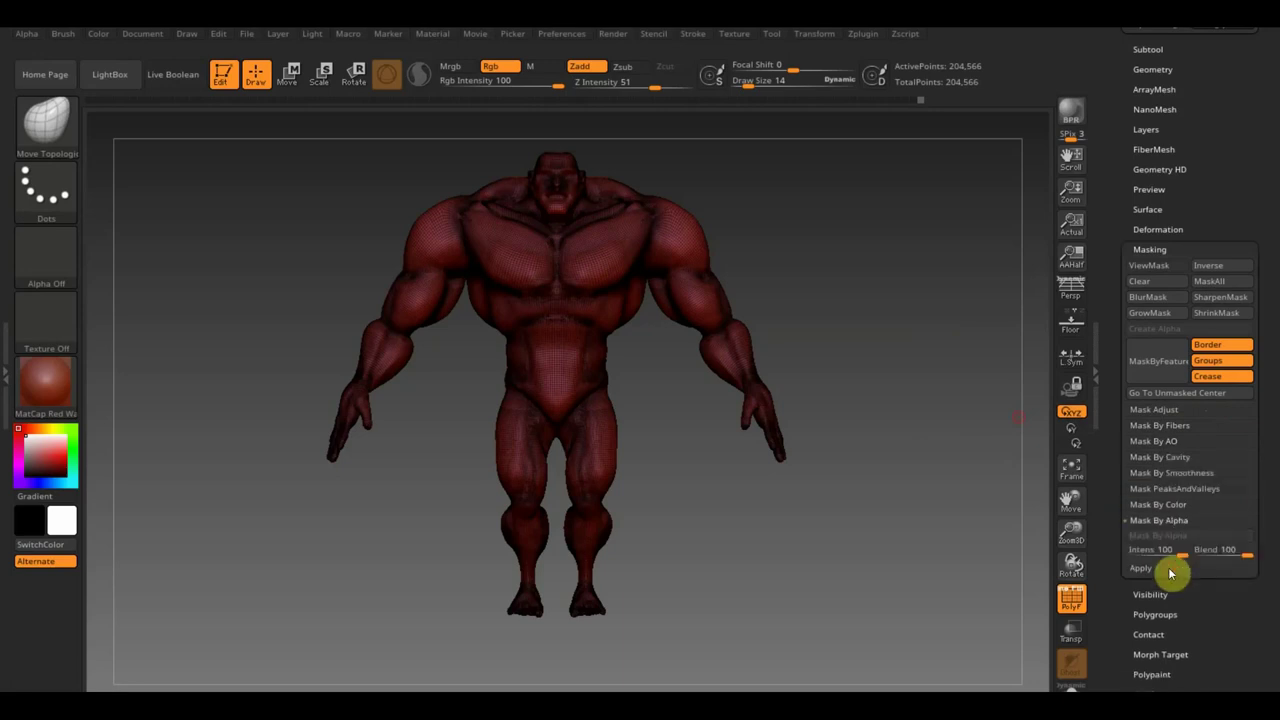
pyautogui.click(1143, 568)
# Scroll back and reopen the Polygroups options.
pyautogui.scroll(-5, 1230, 575)
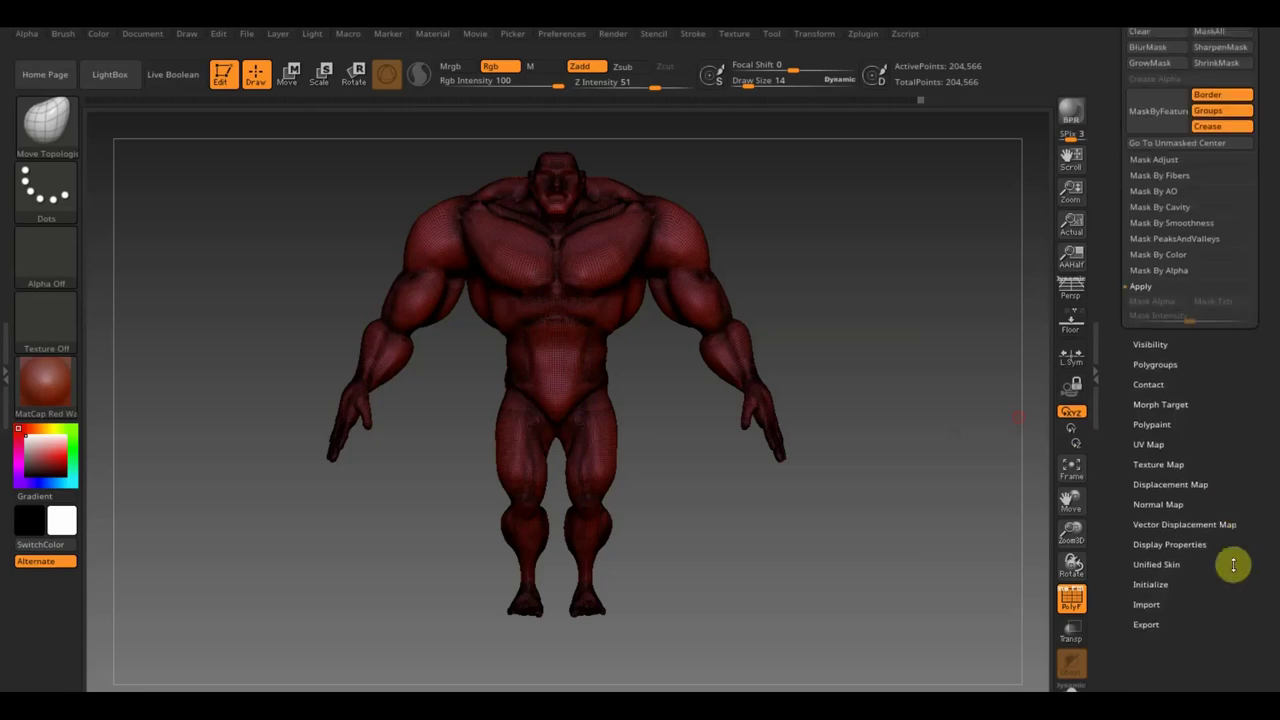
pyautogui.click(1157, 350)
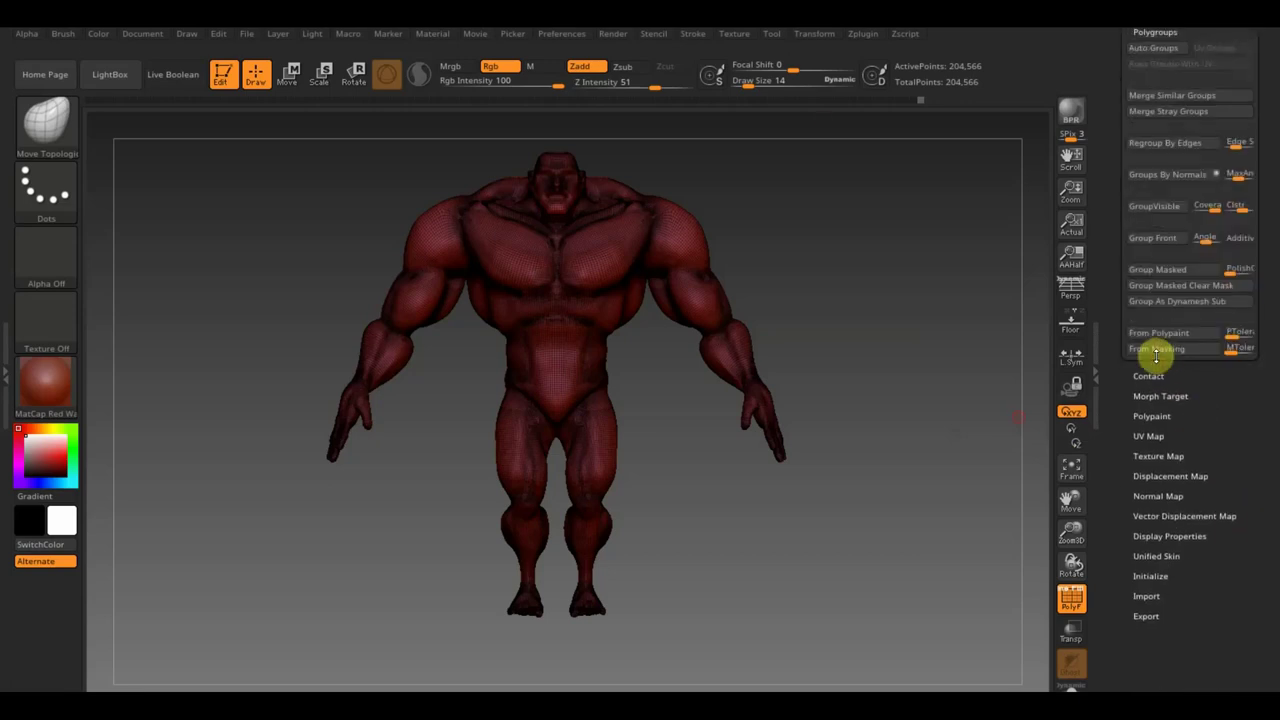
pyautogui.scroll(2, 1277, 187)
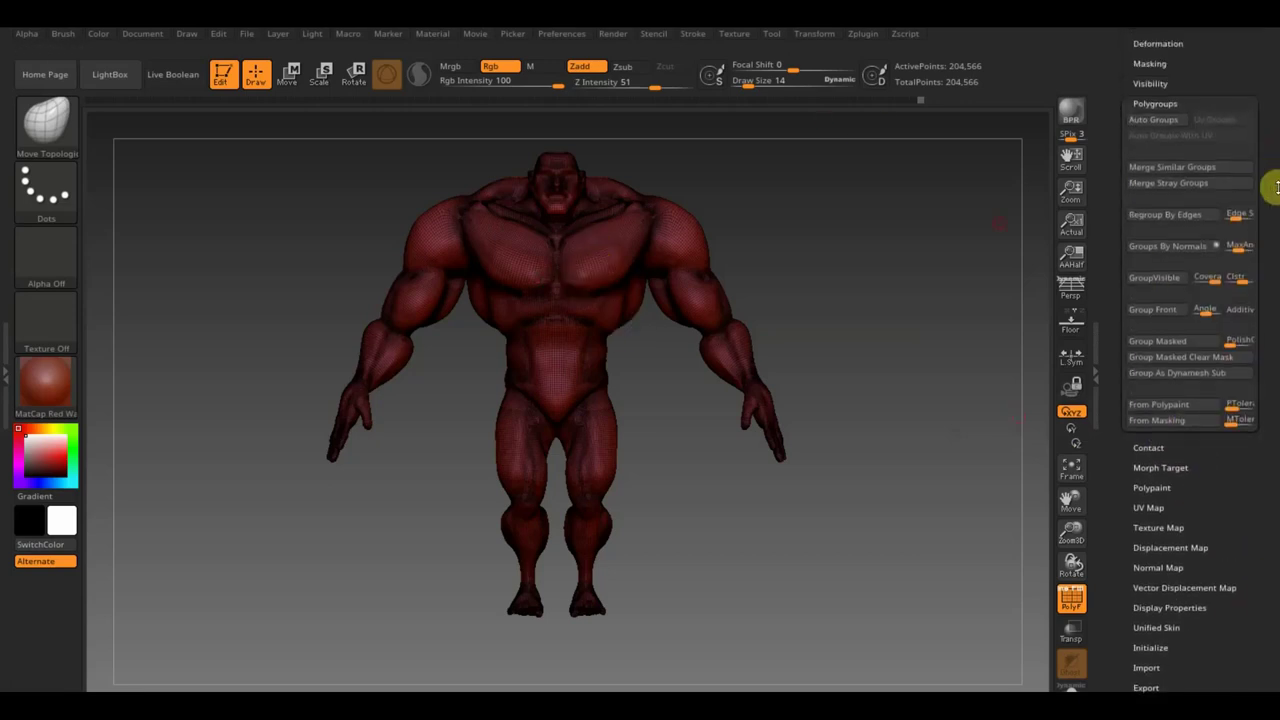
pyautogui.scroll(1, 1277, 187)
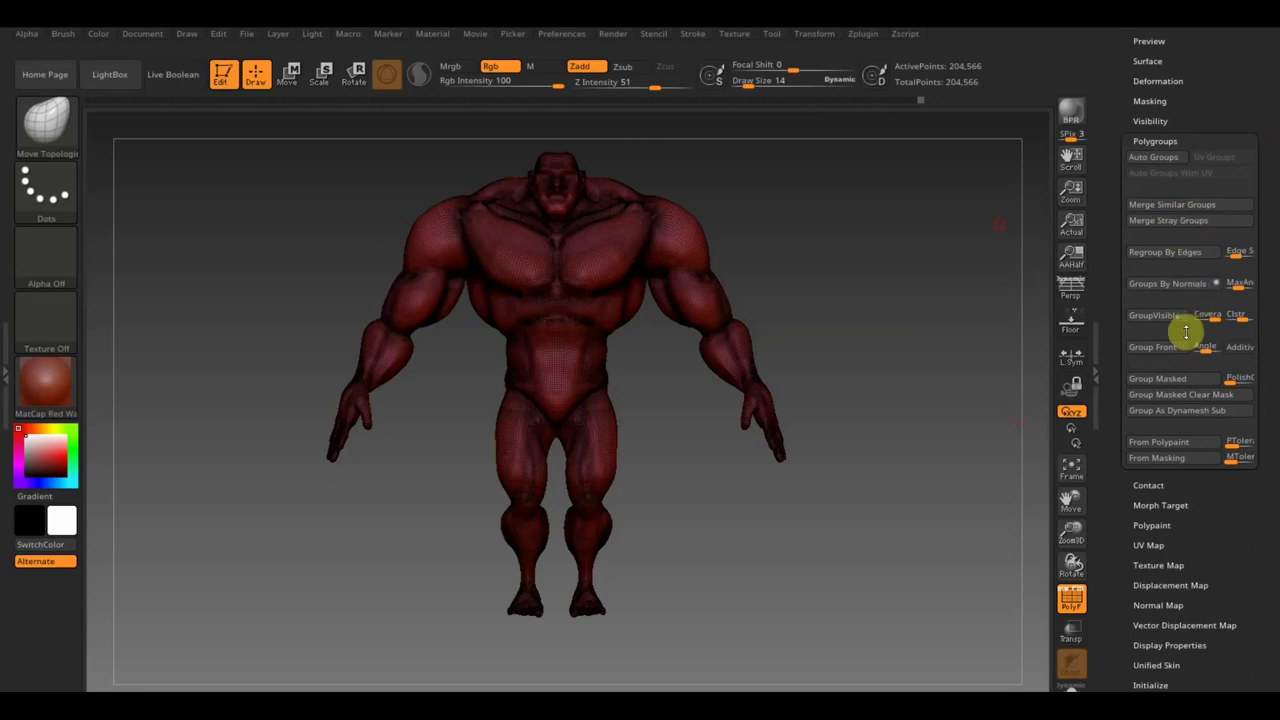
pyautogui.scroll(7, 1255, 145)
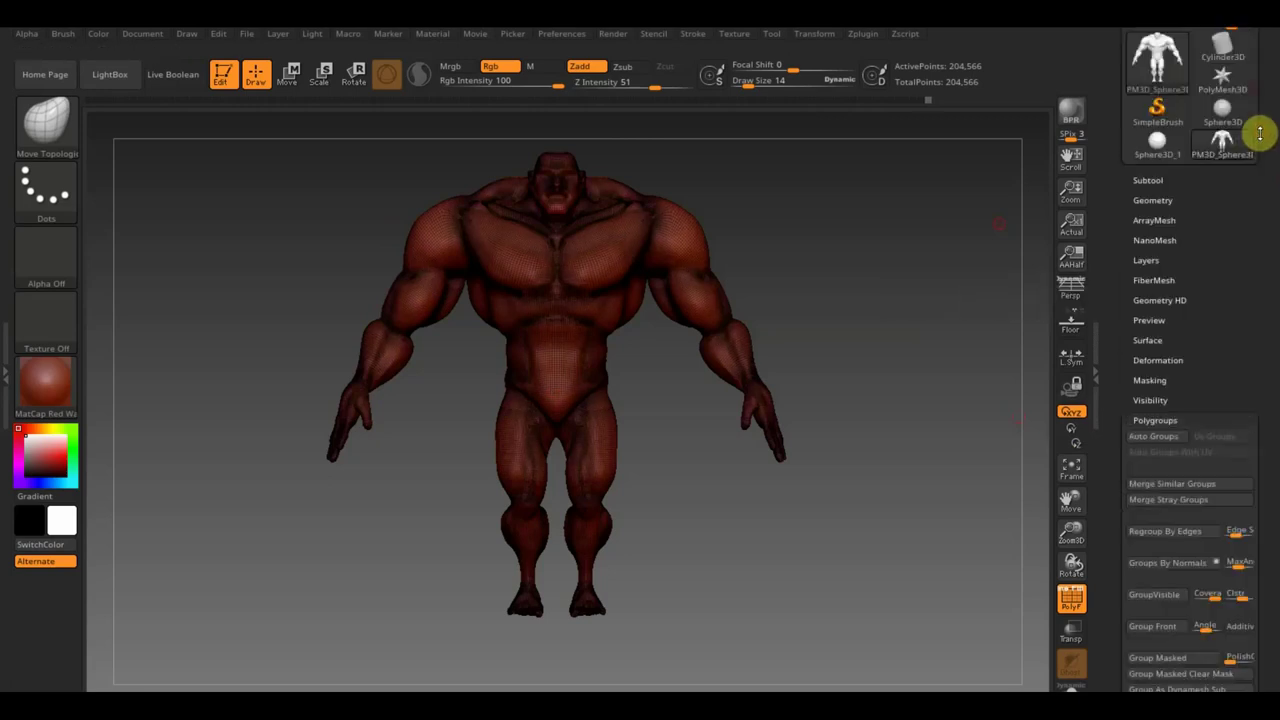
# Expand Geometry and DynaMesh the figure at its default resolution.
pyautogui.scroll(3, 1260, 133)
pyautogui.click(1148, 286)
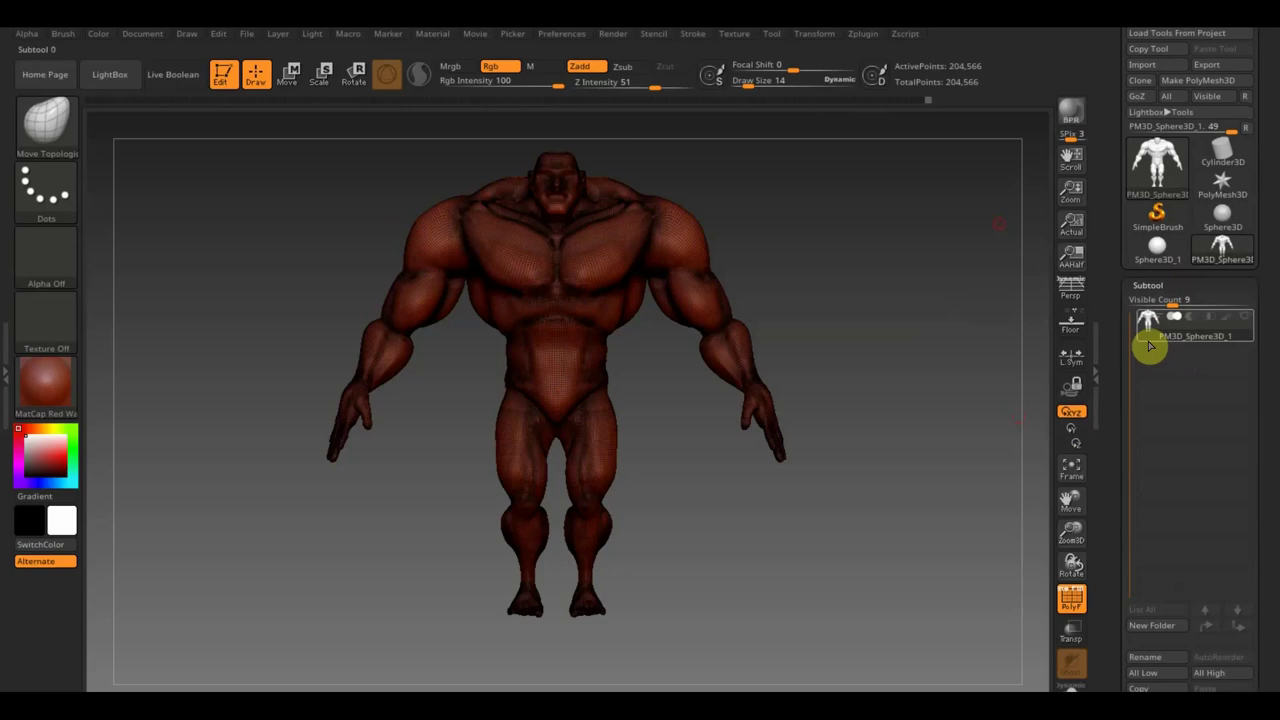
pyautogui.scroll(-7, 1262, 640)
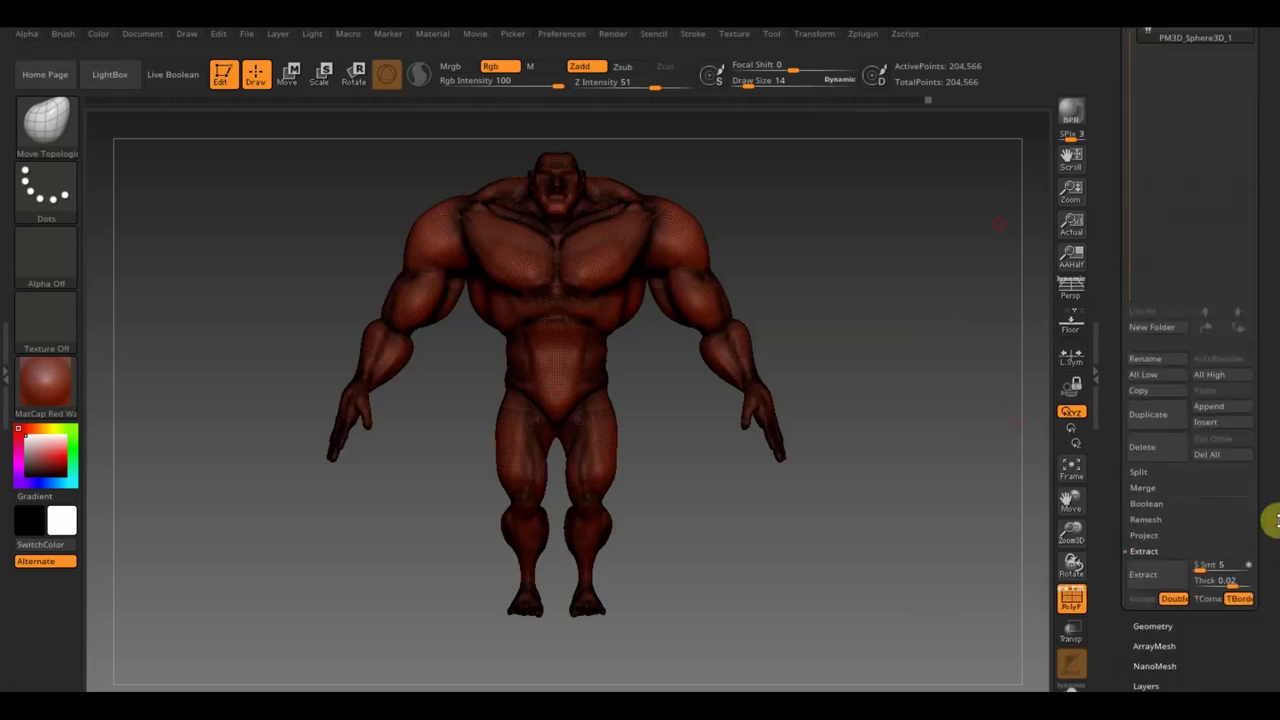
pyautogui.click(1155, 626)
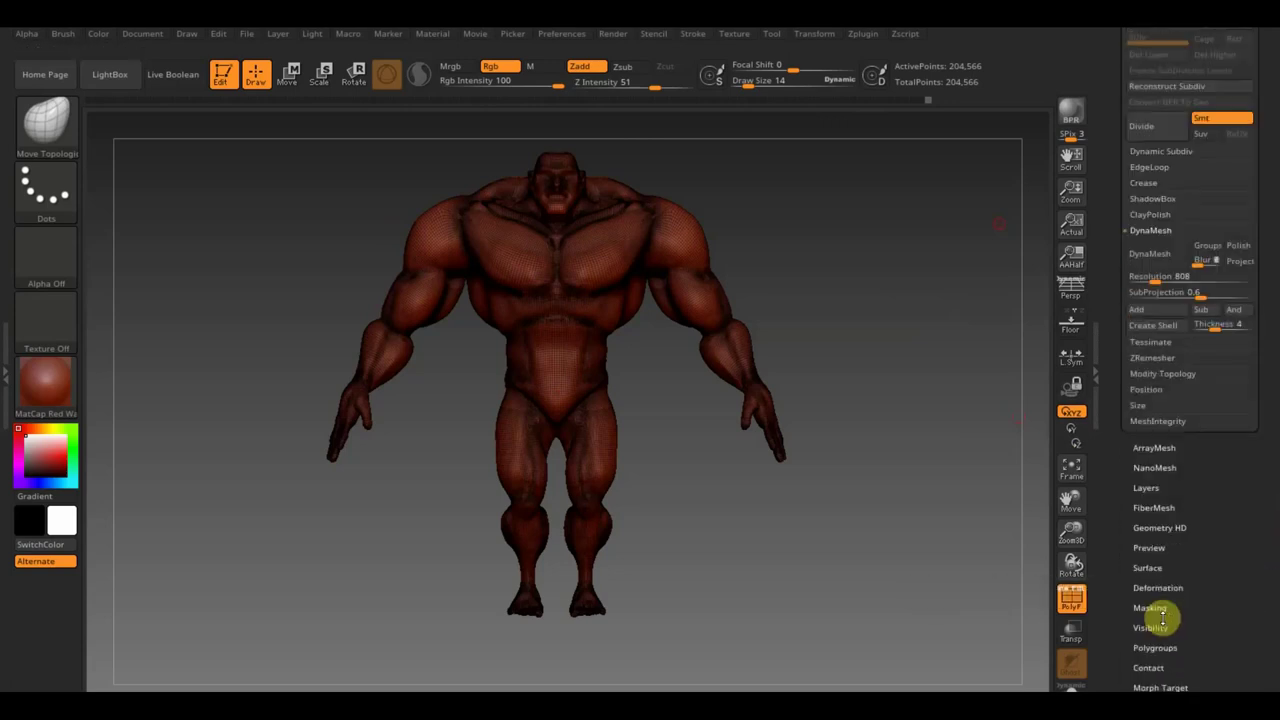
pyautogui.click(1150, 259)
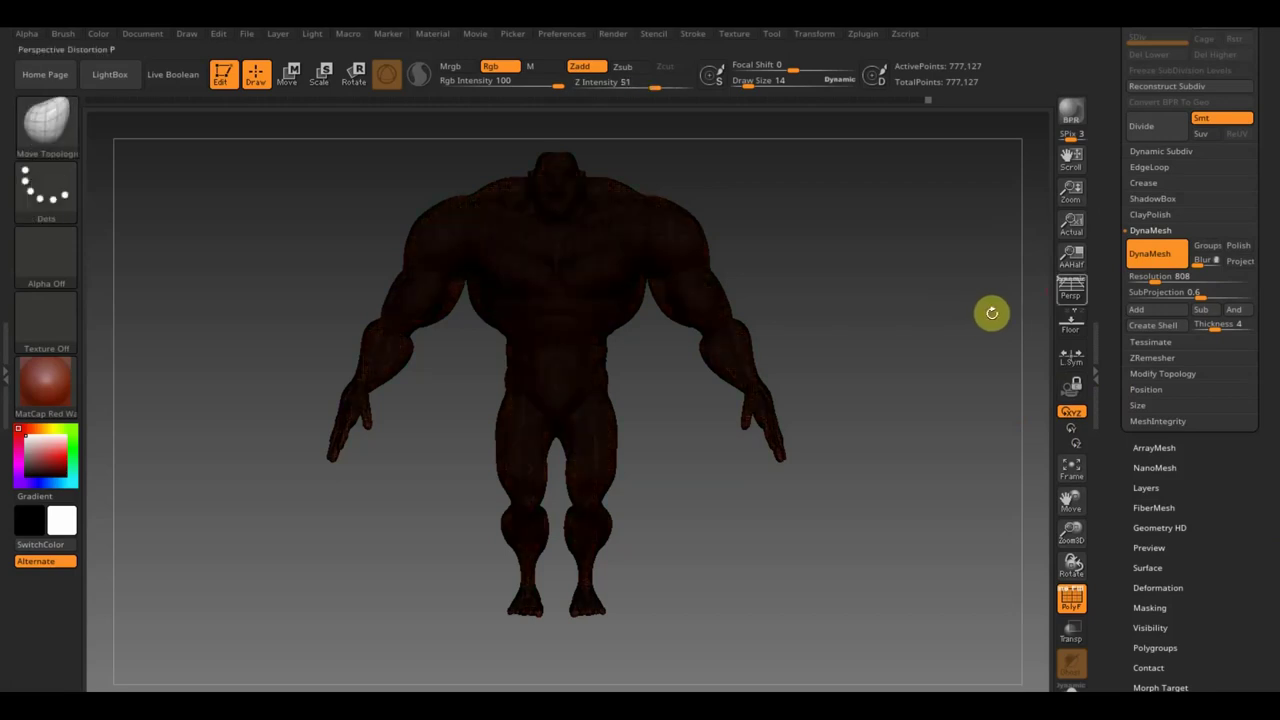
# Undo the DynaMesh, set Resolution to 392, and DynaMesh again for 183,352 points.
pyautogui.press('ctrl')
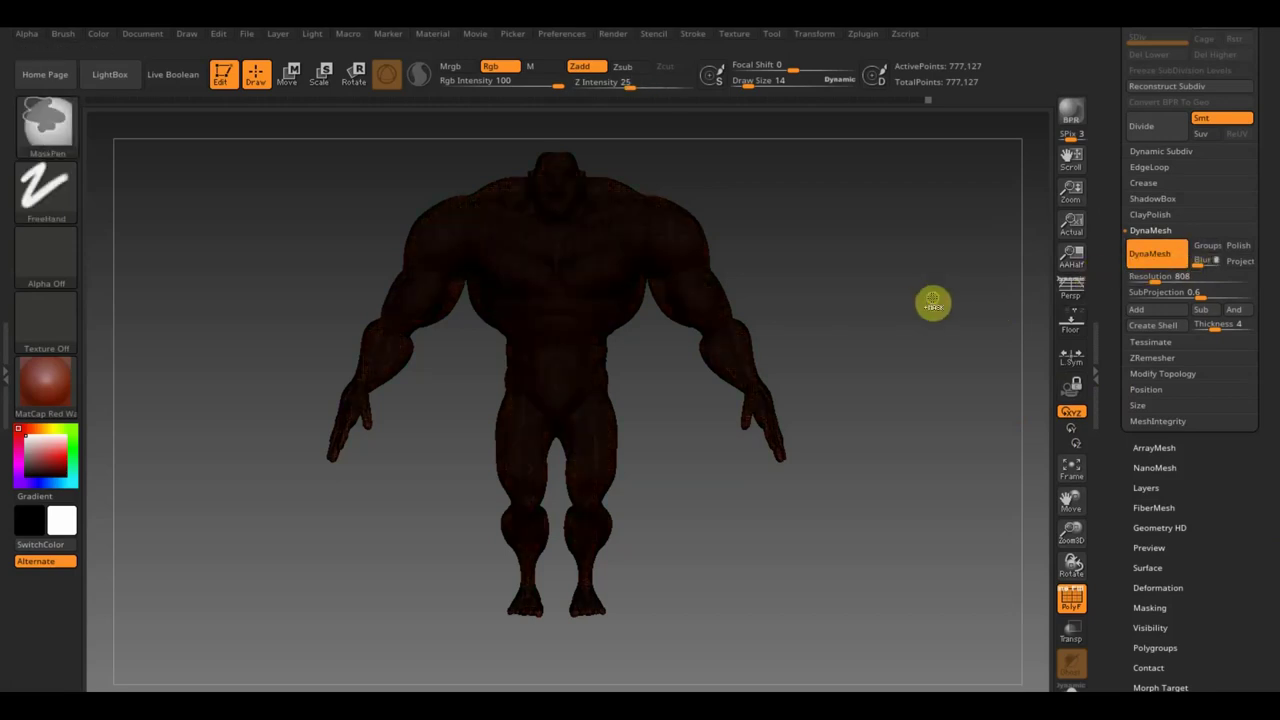
pyautogui.keyDown('ctrl'); pyautogui.click(932, 303); pyautogui.keyUp('ctrl')
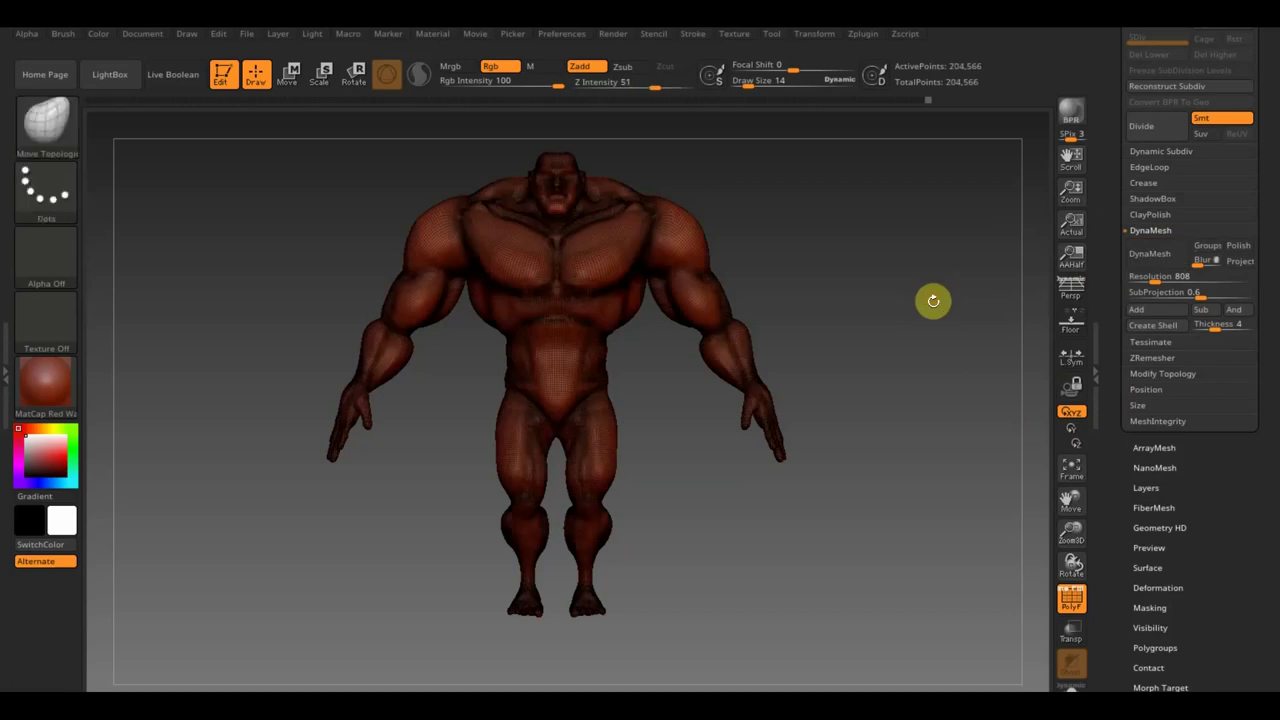
pyautogui.click(1155, 278)
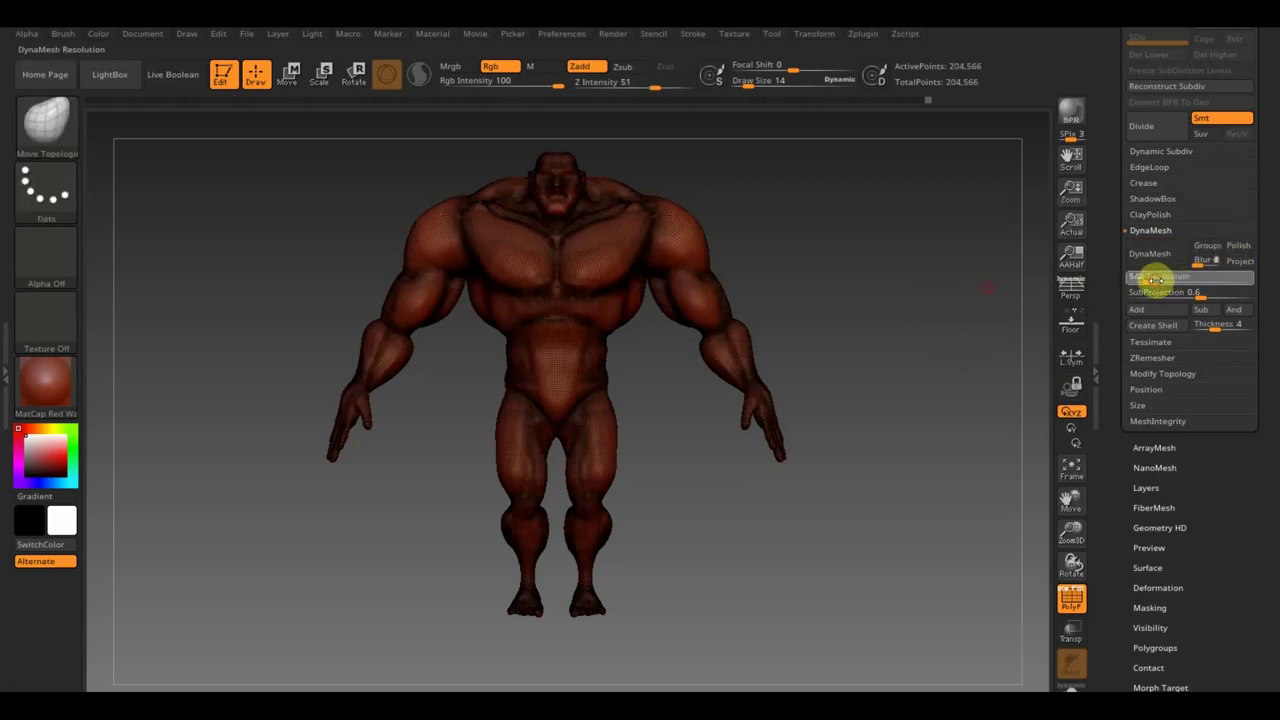
pyautogui.click(1152, 260)
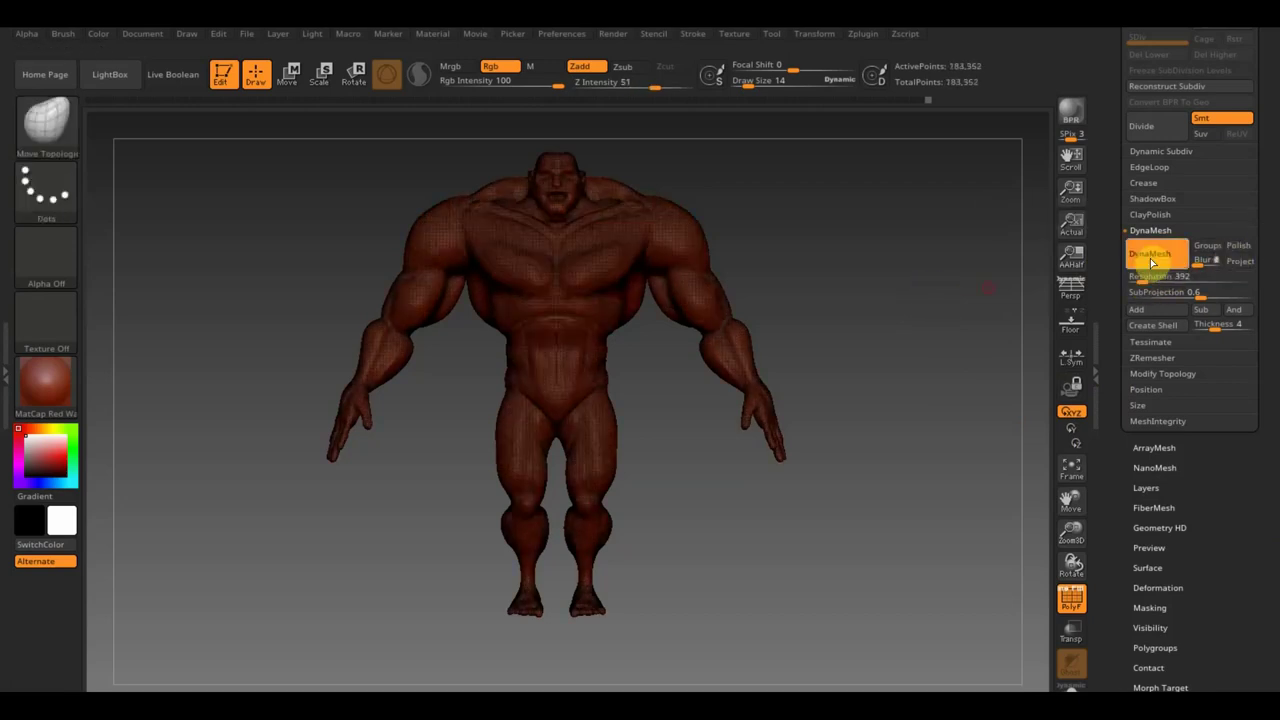
# Scroll down to the Polygroups options and expand them.
pyautogui.scroll(-3, 1230, 428)
pyautogui.scroll(-1, 1230, 428)
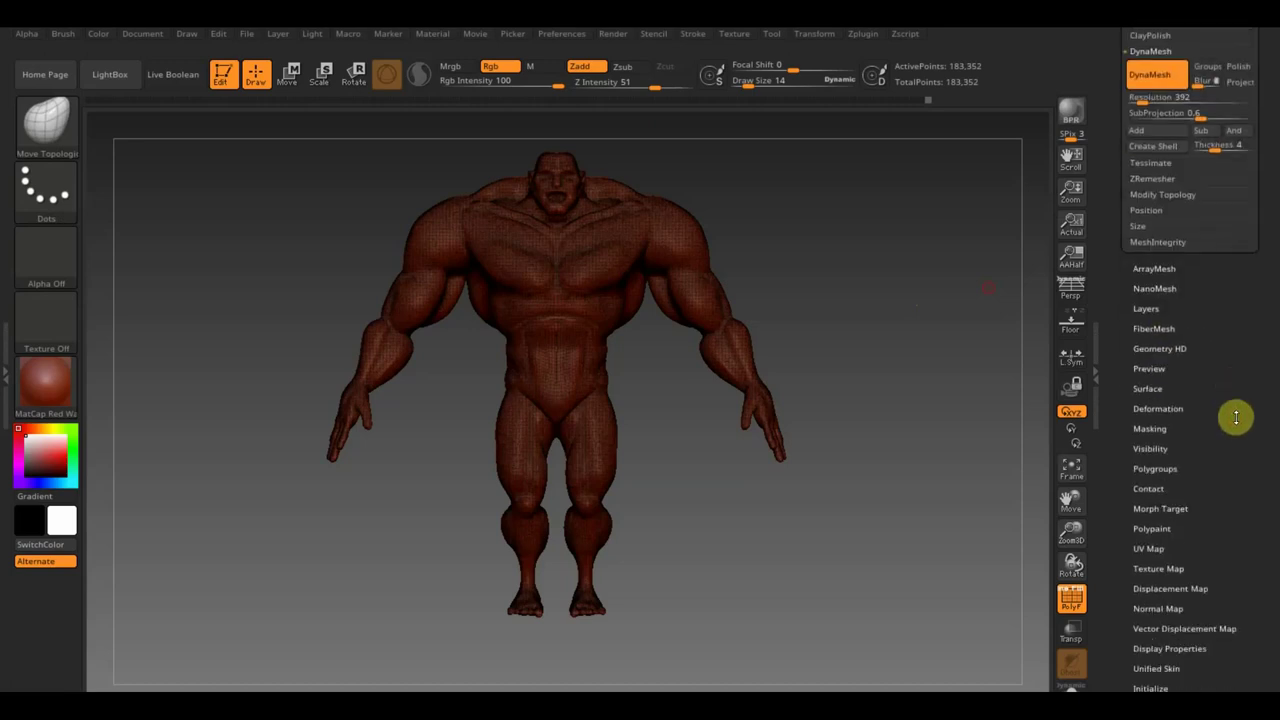
pyautogui.click(1157, 467)
# Try Auto Groups, Regroup By Edges and mask grouping, ending with From Polypaint for one red group.
pyautogui.scroll(-3, 1160, 466)
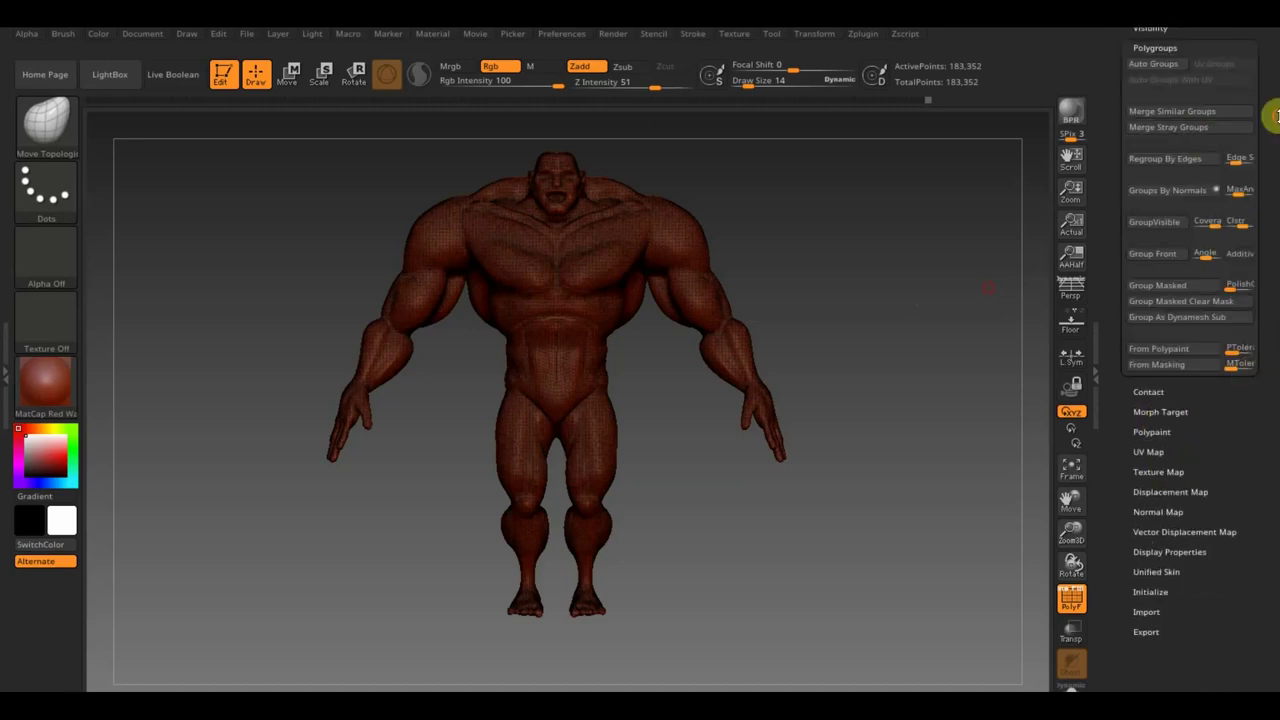
pyautogui.scroll(2, 1275, 193)
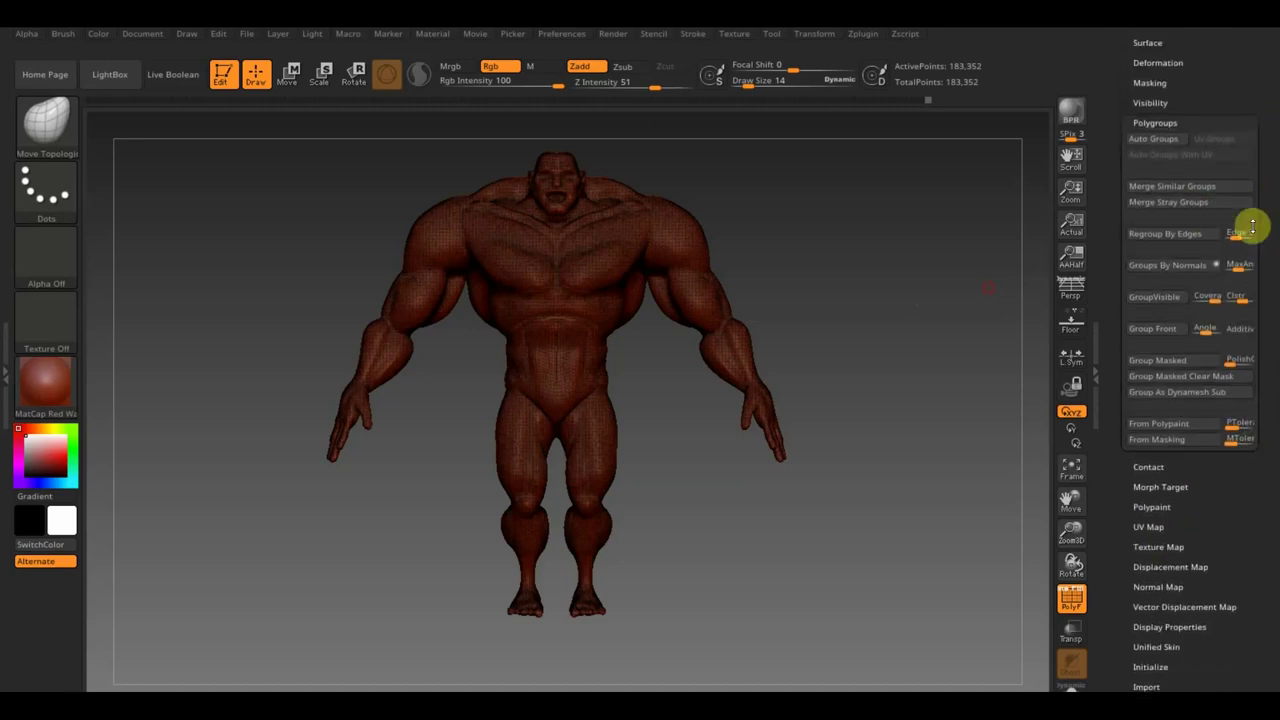
pyautogui.click(1158, 139)
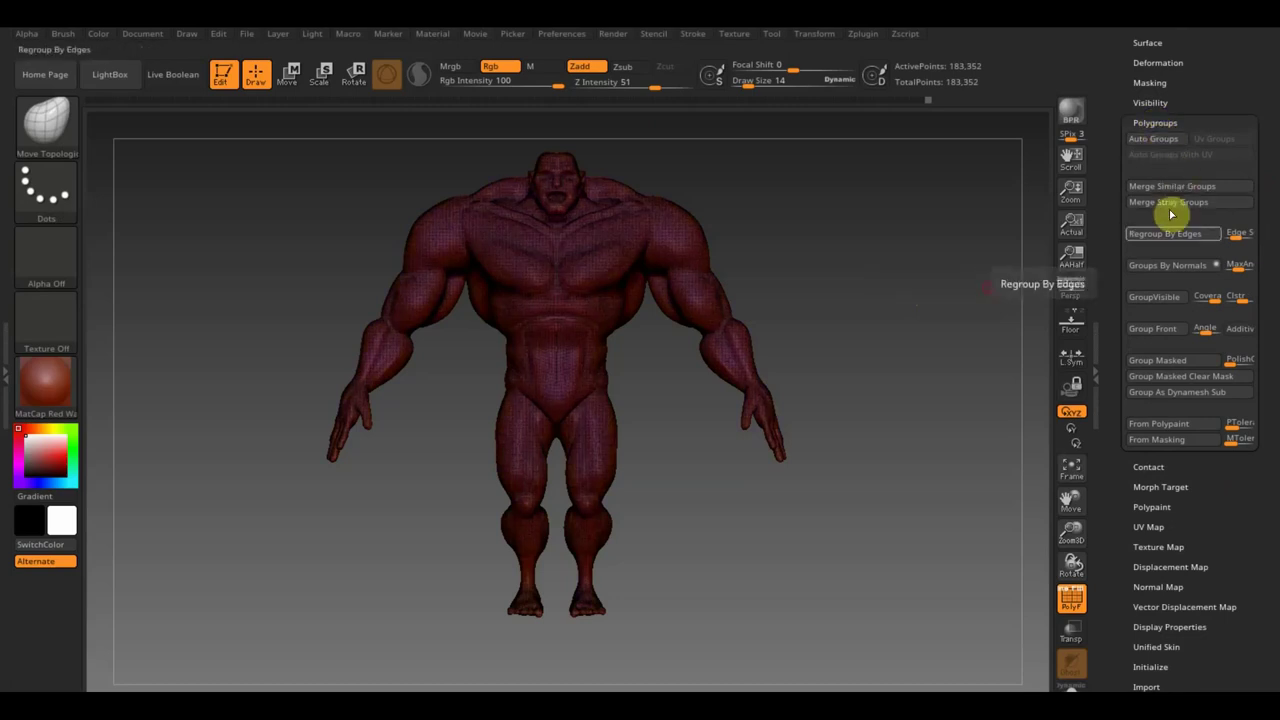
pyautogui.click(1164, 238)
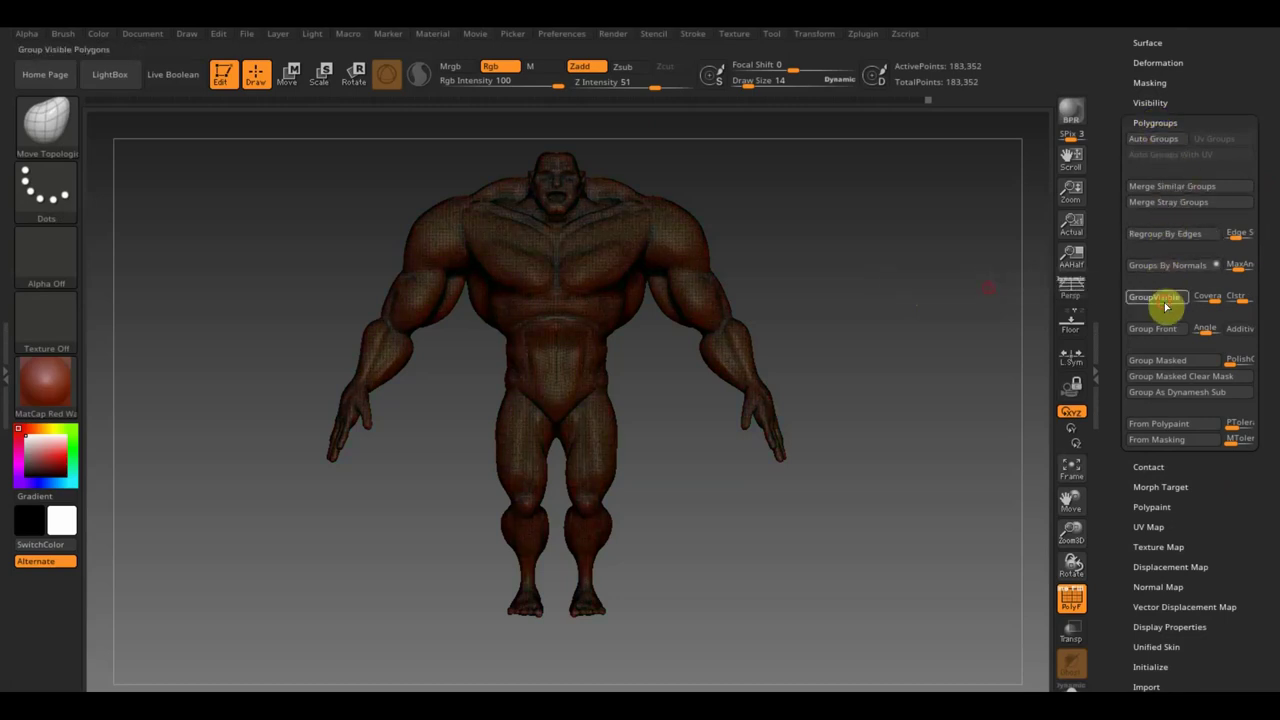
pyautogui.click(1163, 377)
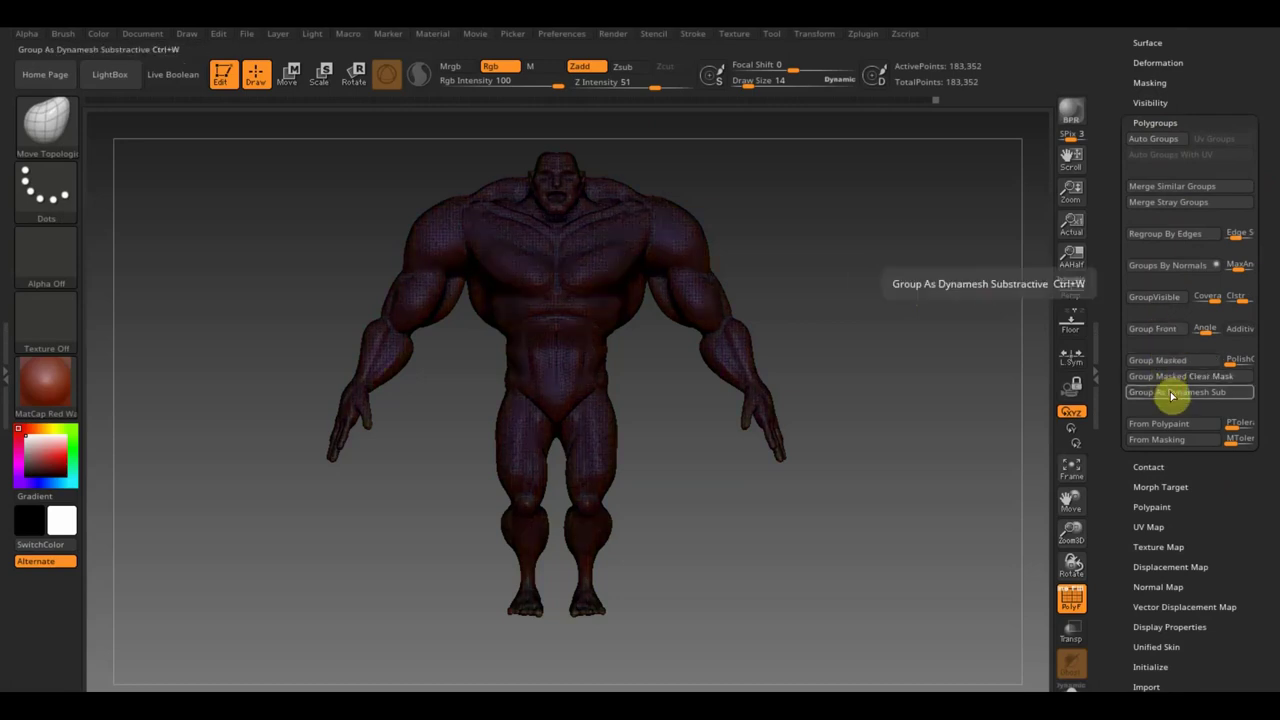
pyautogui.click(1172, 394)
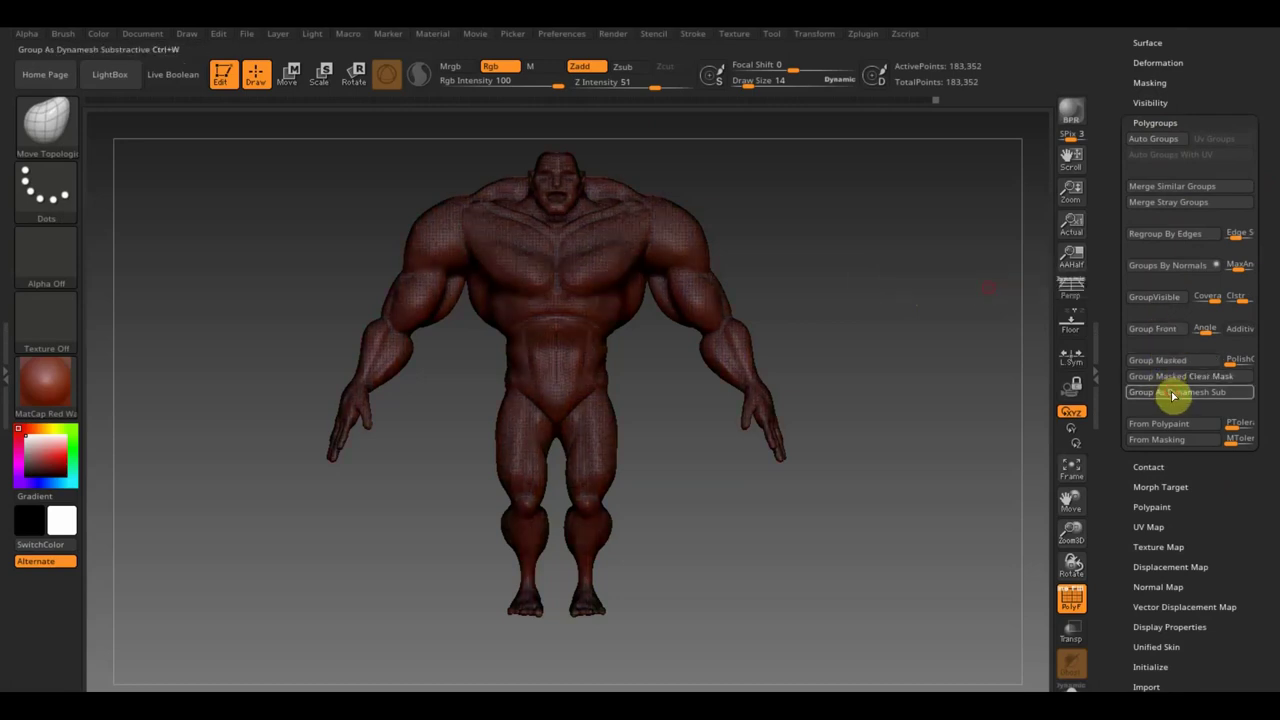
pyautogui.click(1168, 441)
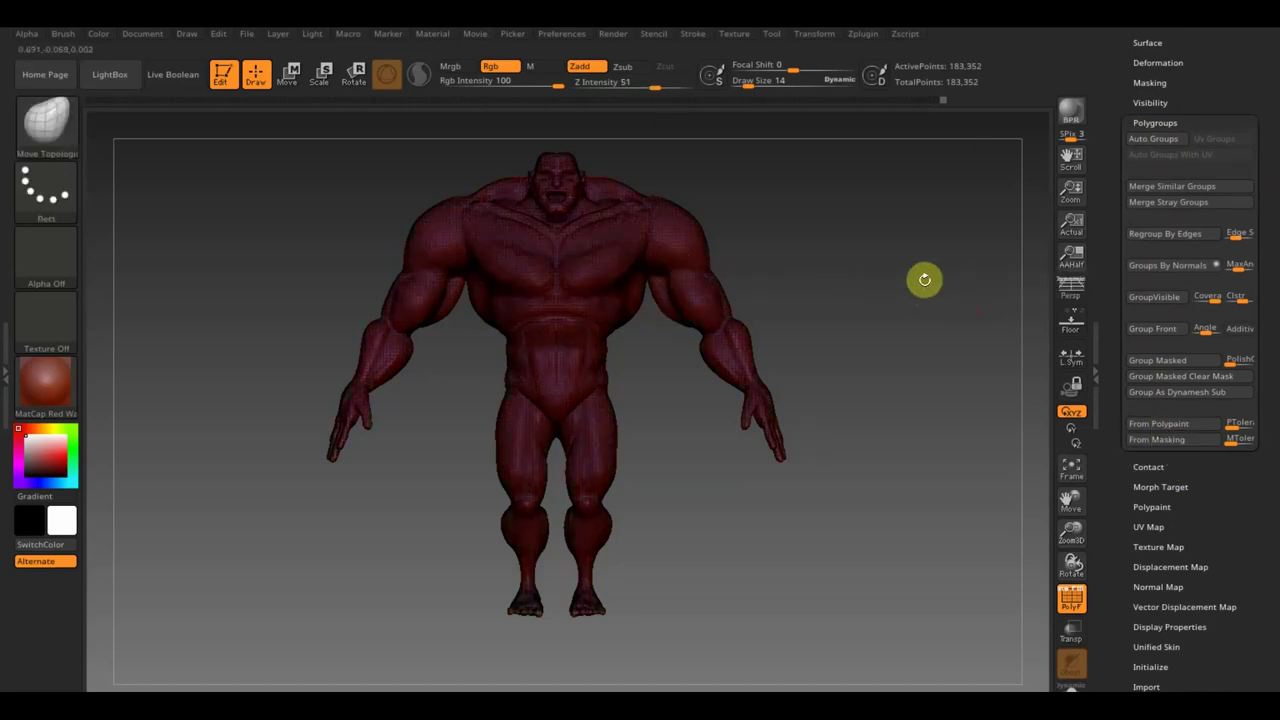
# Expand the Visibility, Geometry and Subtool panels, showing PM3D_Sphere3D_1 as the only subtool.
pyautogui.moveTo(1260, 173); pyautogui.dragTo(1276, 222)
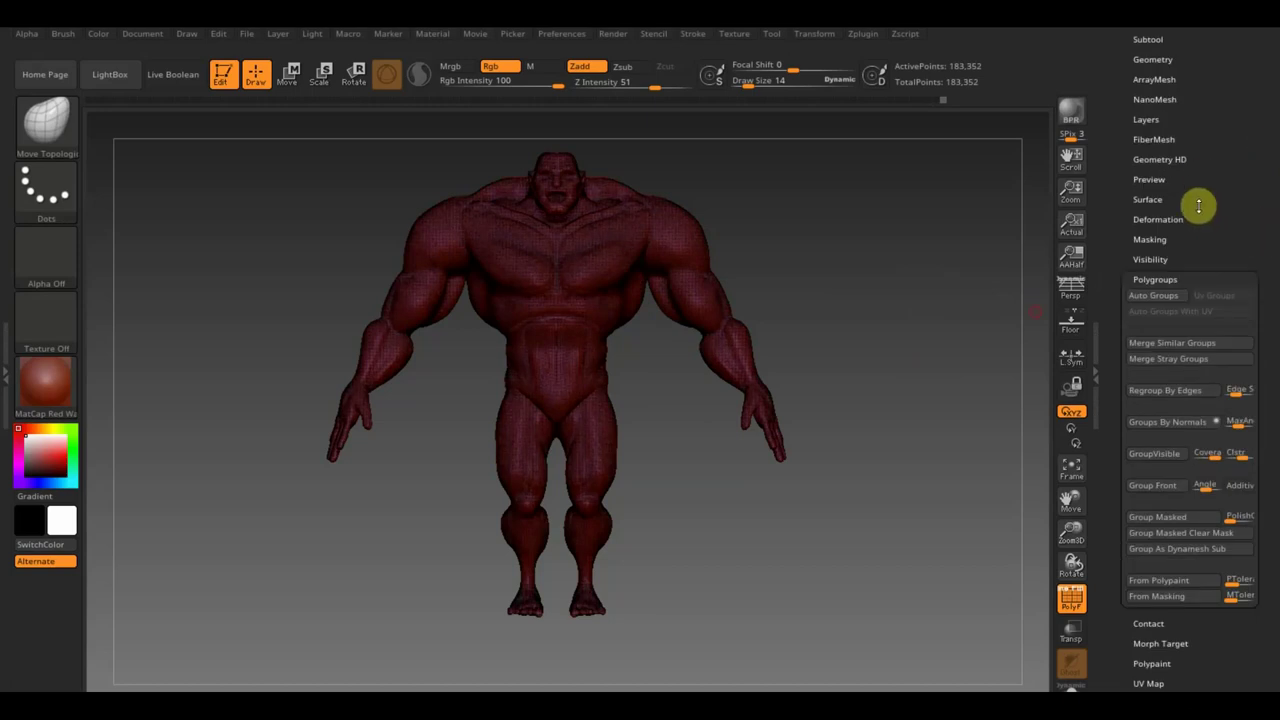
pyautogui.click(1150, 258)
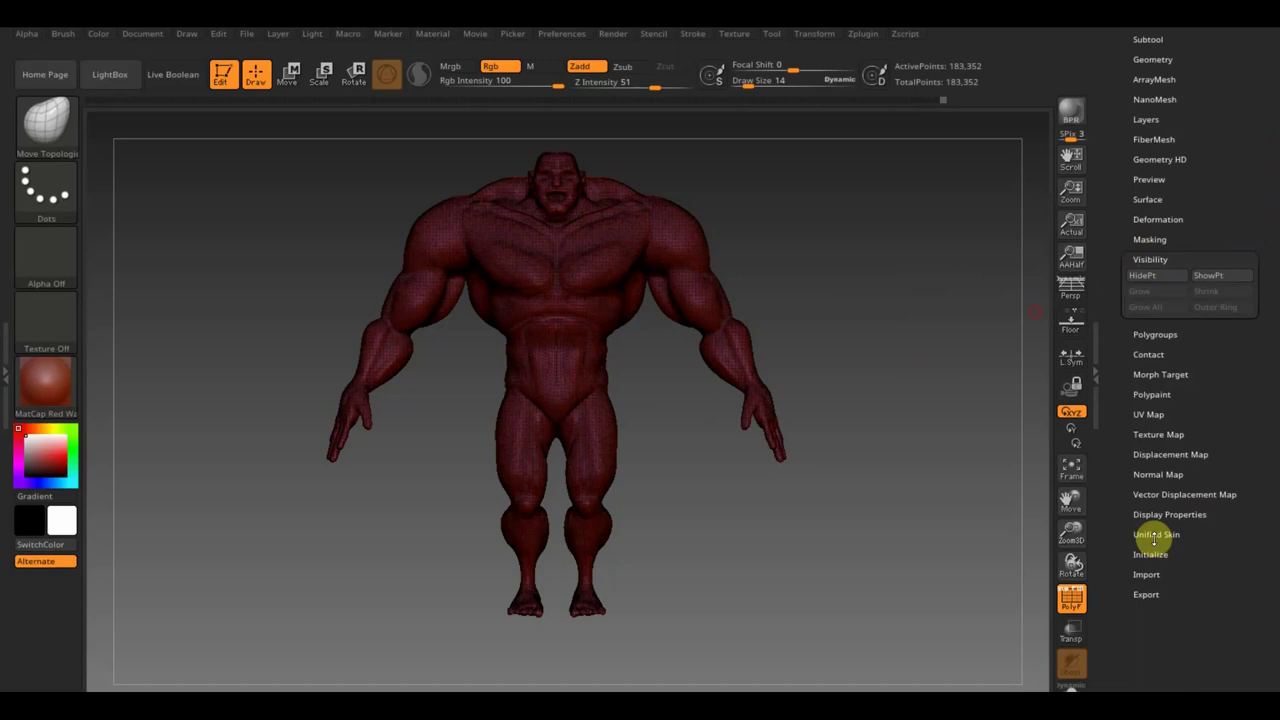
pyautogui.scroll(3, 1211, 131)
pyautogui.click(1160, 318)
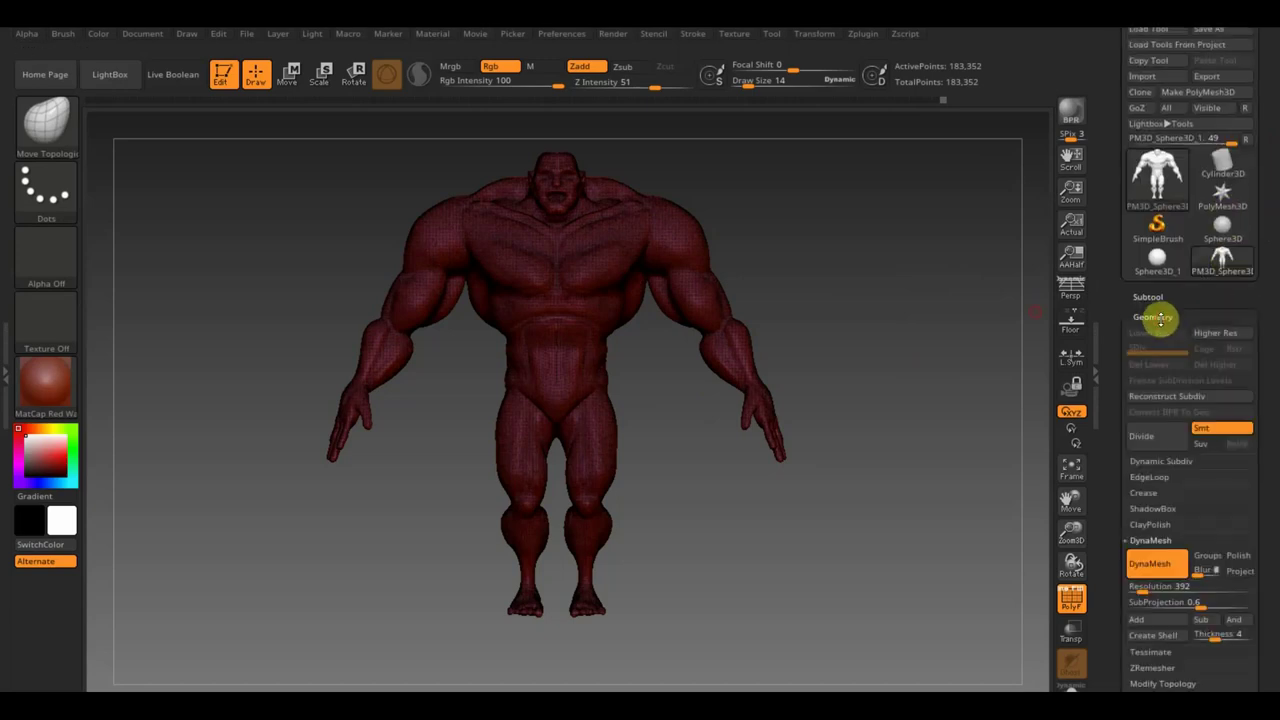
pyautogui.click(1150, 297)
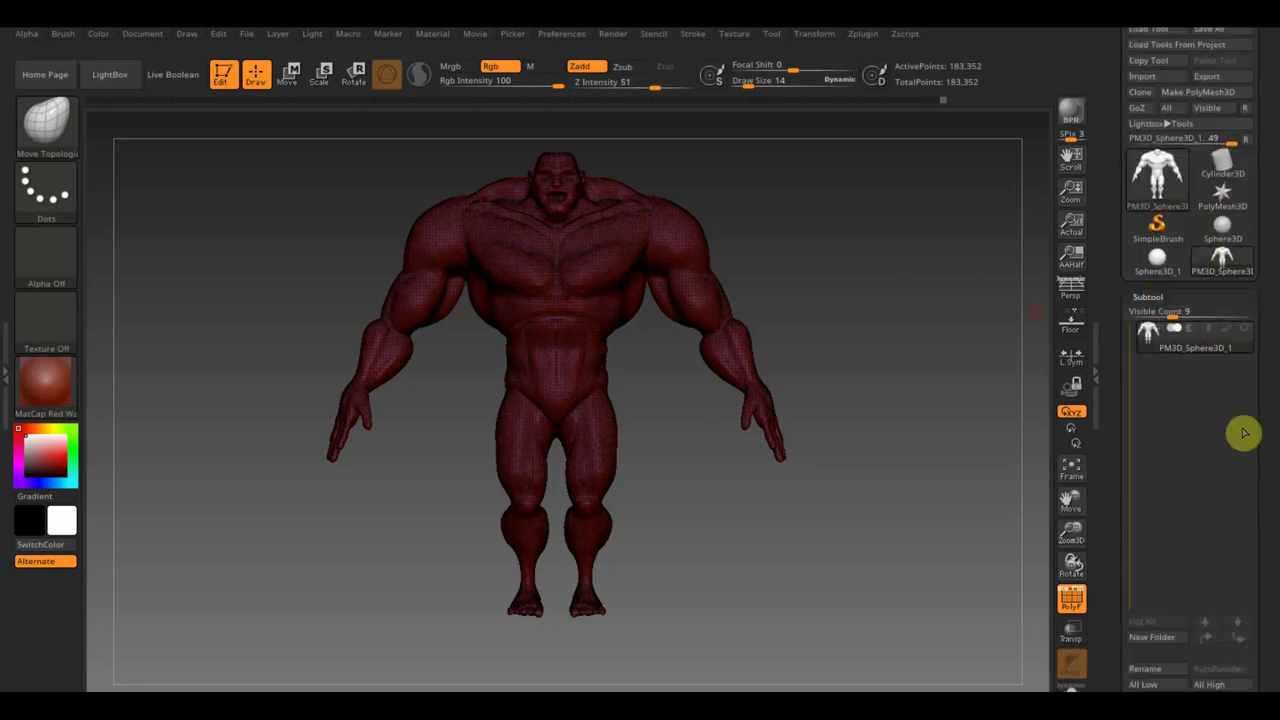
pyautogui.moveTo(1268, 410); pyautogui.dragTo(1276, 337)
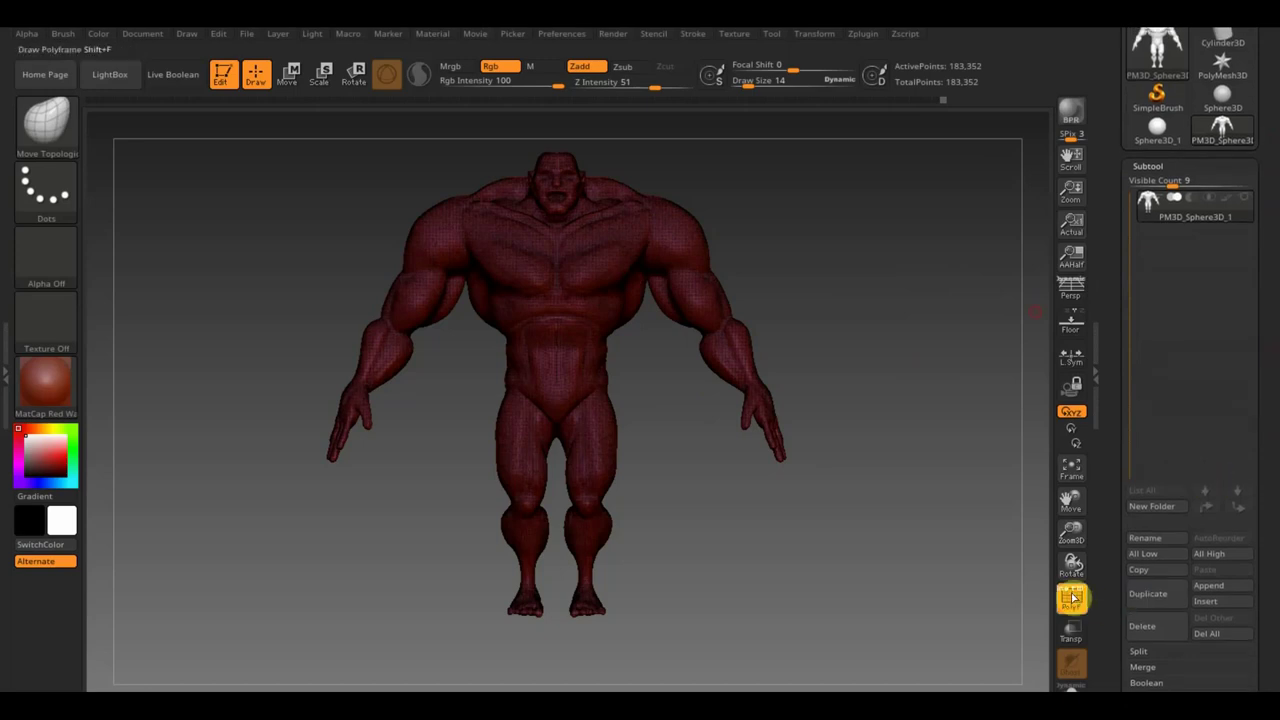
# Turn off the PolyF wireframe, mask both hands, then clear that mask.
pyautogui.click(1071, 598)
pyautogui.press('ctrl')
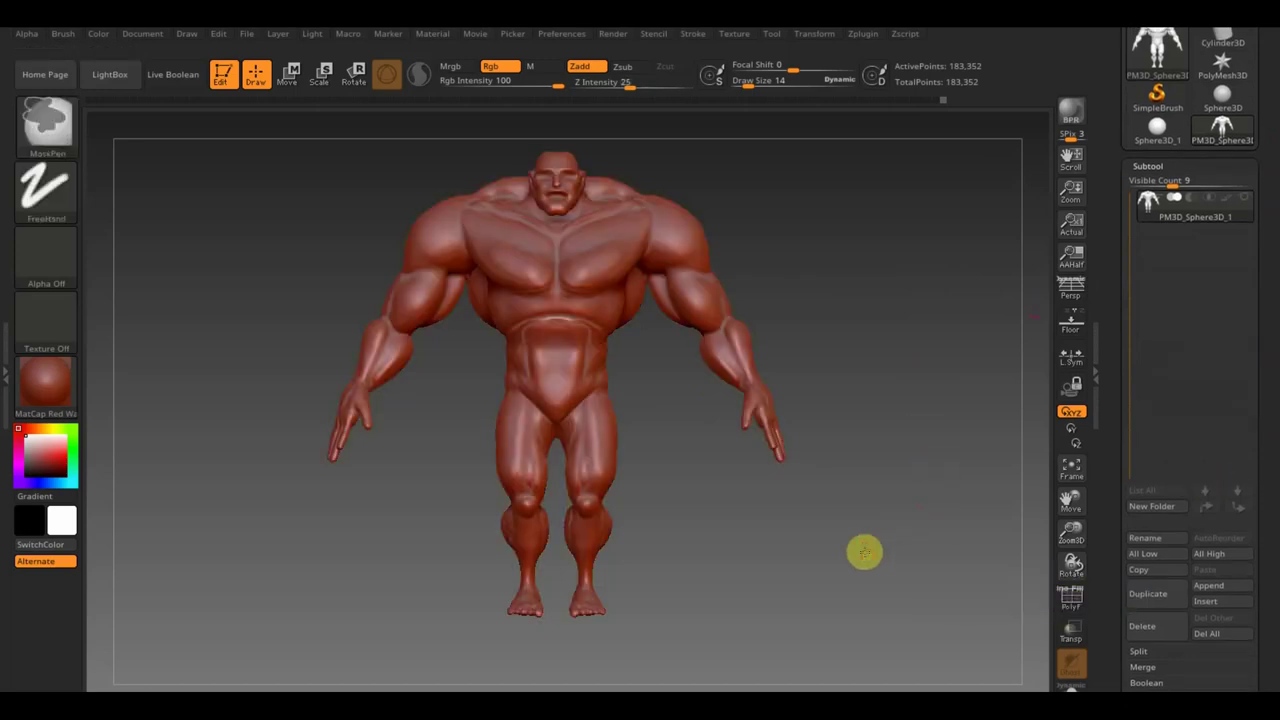
pyautogui.keyDown('ctrl'); pyautogui.moveTo(864, 552); pyautogui.dragTo(734, 388); pyautogui.keyUp('ctrl')
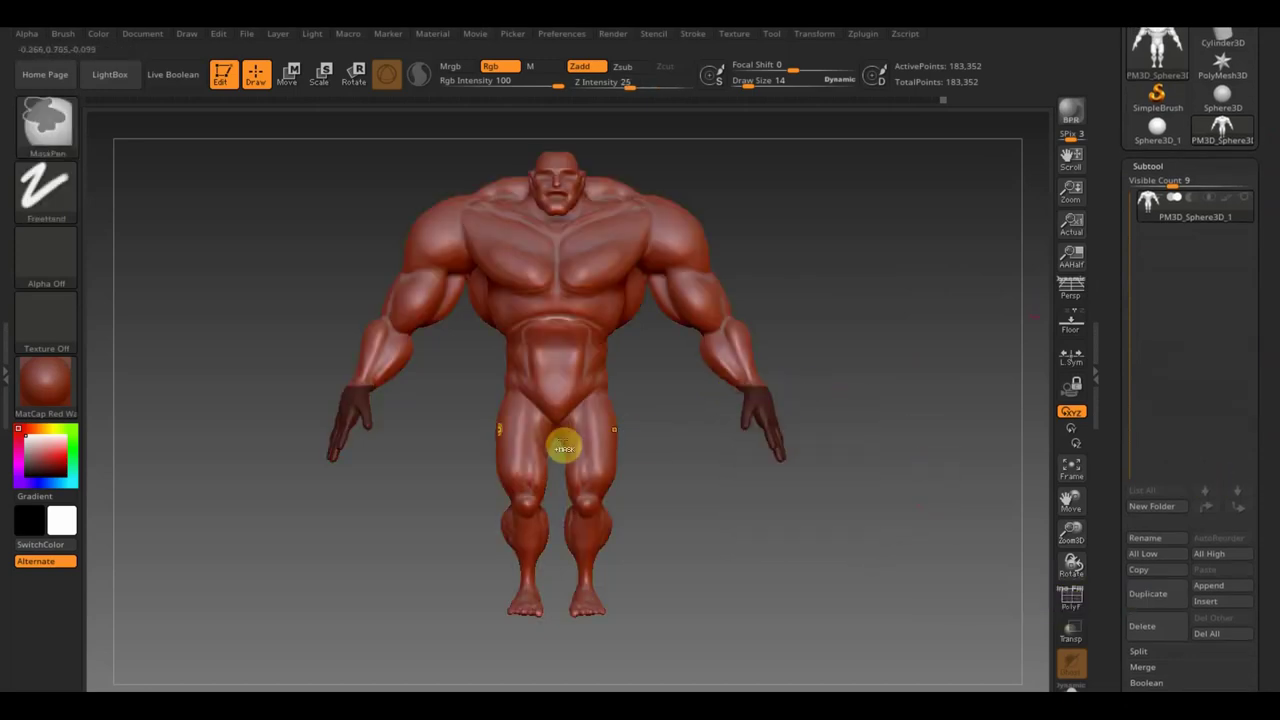
pyautogui.keyDown('ctrl'); pyautogui.moveTo(786, 249); pyautogui.dragTo(820, 265); pyautogui.keyUp('ctrl')
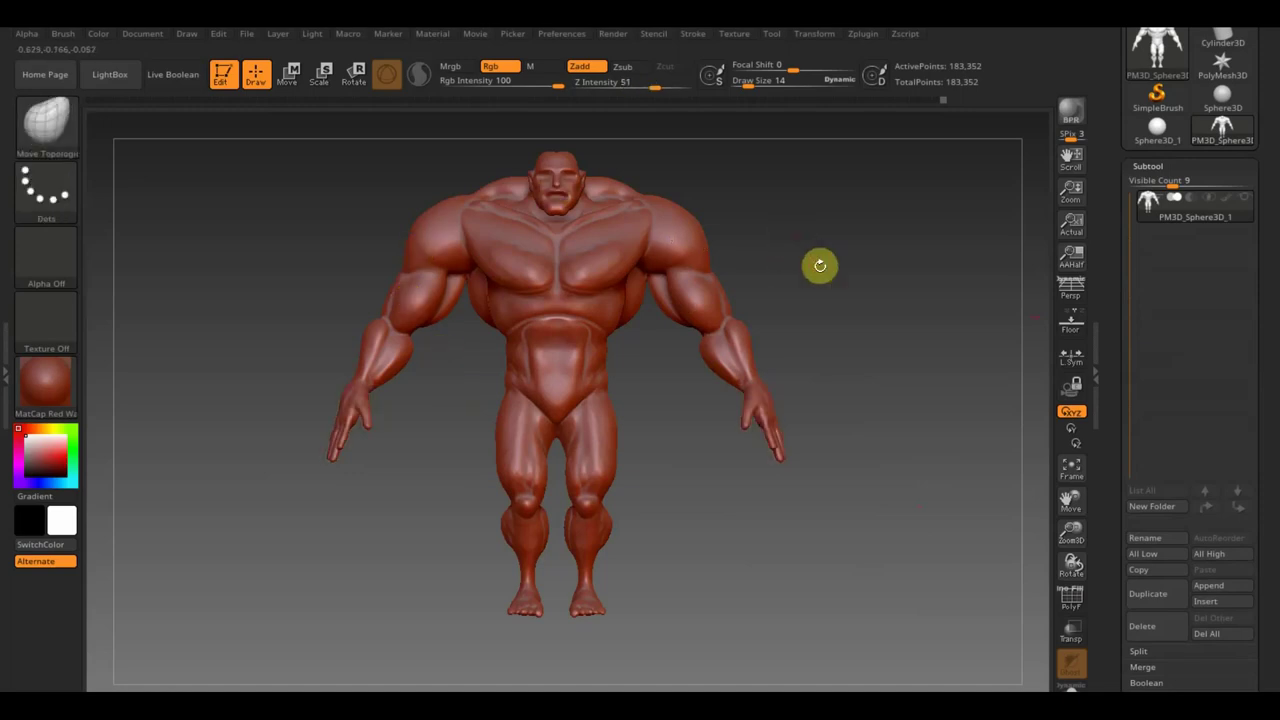
# Zoom in and mask the eyes, the mouth and both pectoral muscles.
pyautogui.keyDown('alt'); pyautogui.moveTo(842, 216); pyautogui.dragTo(951, 380); pyautogui.keyUp('alt')
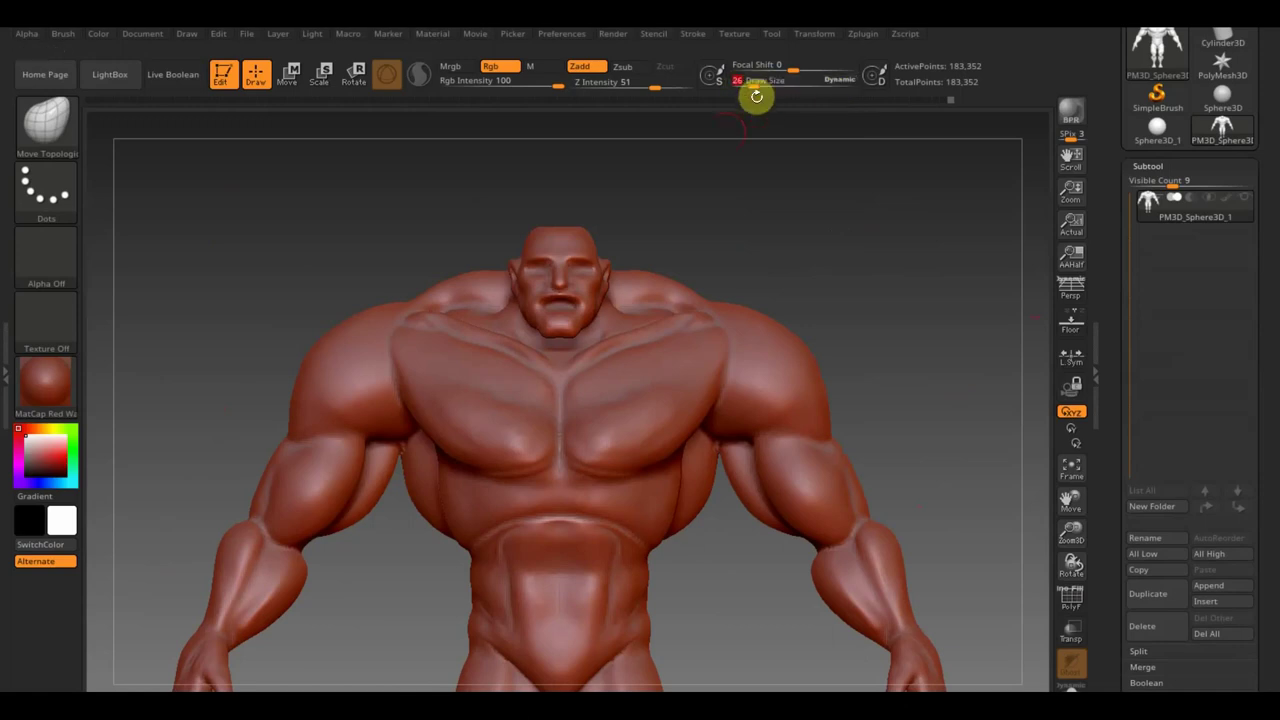
pyautogui.press('m')
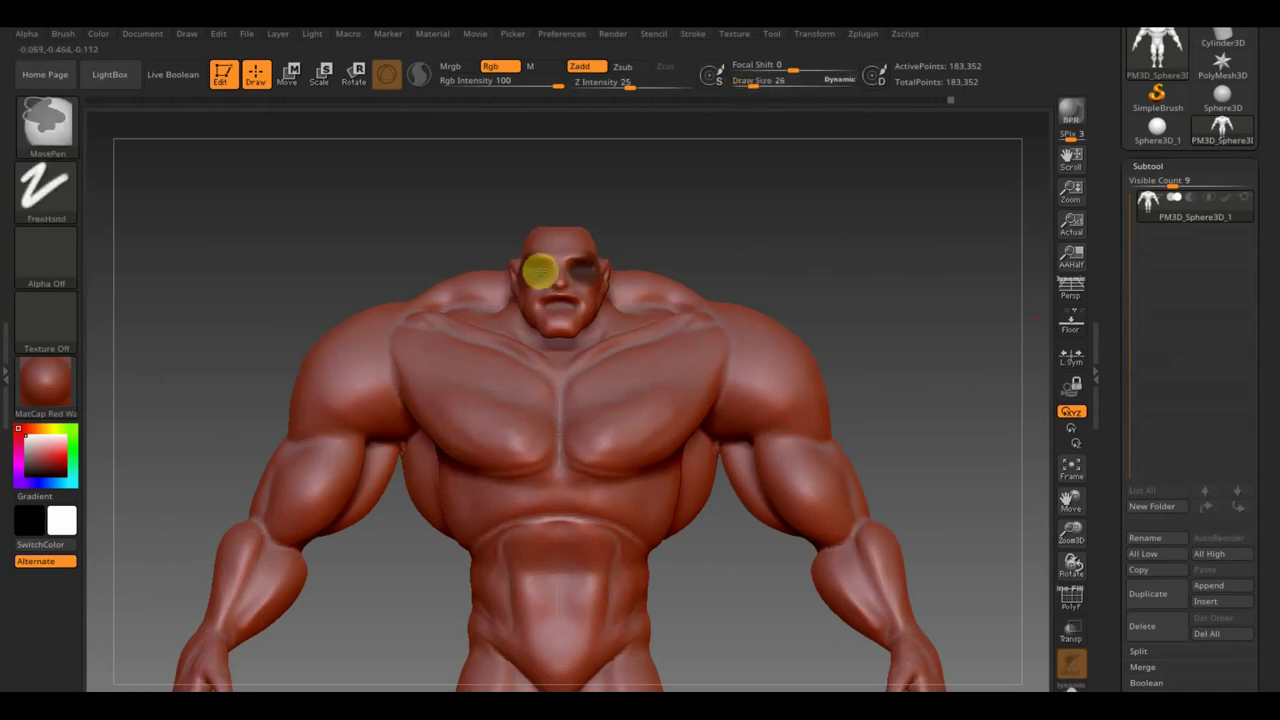
pyautogui.keyDown('ctrl'); pyautogui.moveTo(538, 263); pyautogui.dragTo(523, 277); pyautogui.keyUp('ctrl')
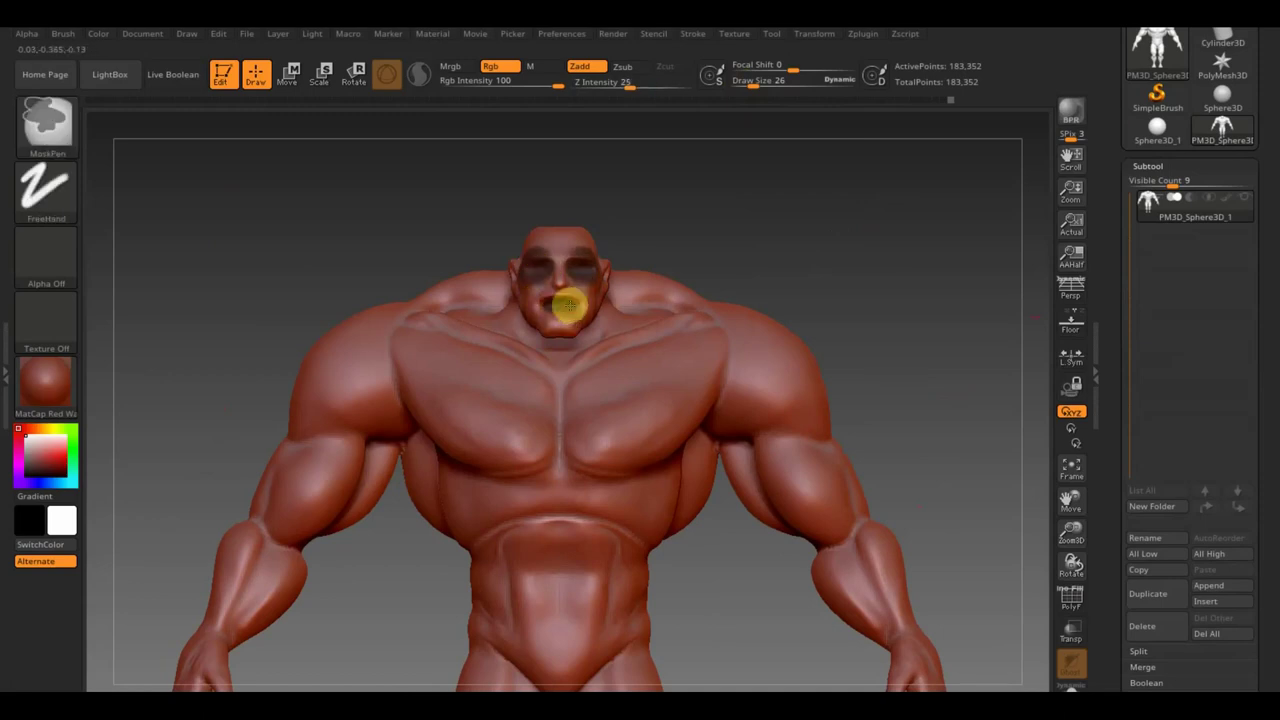
pyautogui.keyDown('ctrl'); pyautogui.moveTo(563, 303); pyautogui.dragTo(575, 307); pyautogui.keyUp('ctrl')
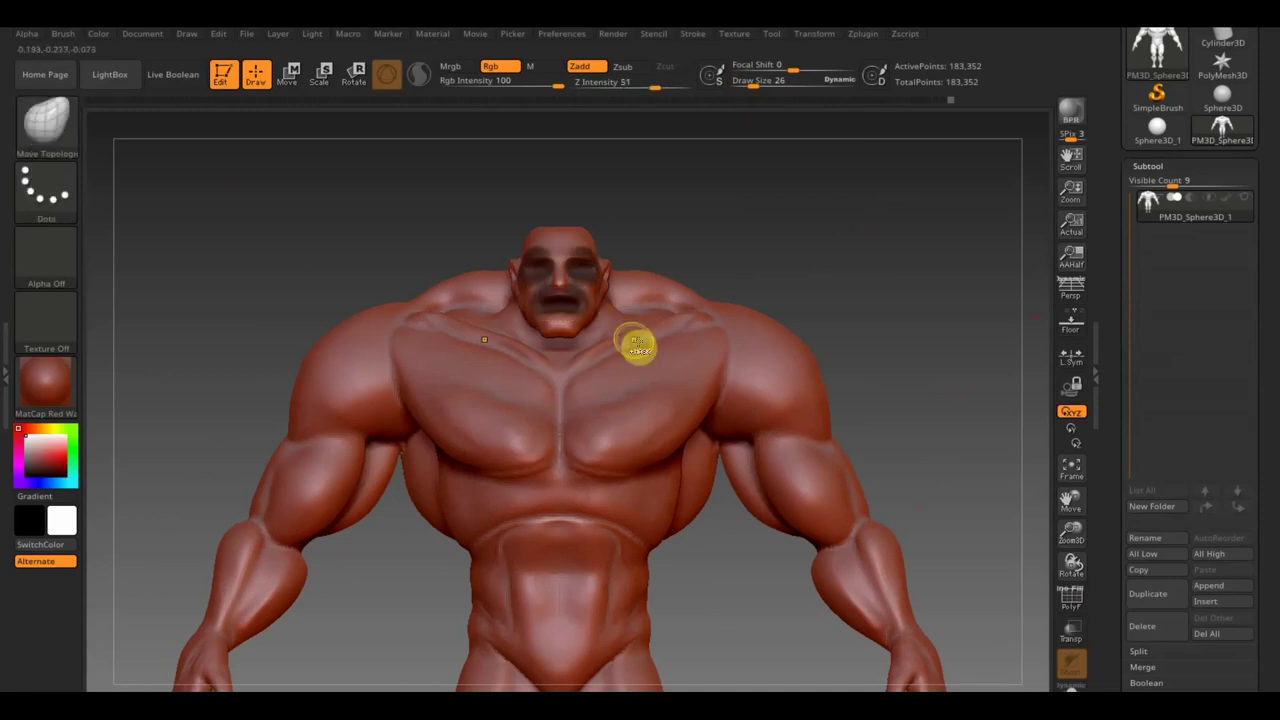
pyautogui.moveTo(589, 383)
pyautogui.keyDown('ctrl'); pyautogui.mouseDown()
pyautogui.moveTo(571, 423)
pyautogui.moveTo(583, 451)
pyautogui.moveTo(654, 443)
pyautogui.moveTo(700, 399)
pyautogui.moveTo(711, 349)
pyautogui.moveTo(671, 346)
pyautogui.moveTo(591, 374)
pyautogui.moveTo(641, 376)
pyautogui.moveTo(600, 411)
pyautogui.moveTo(637, 383)
pyautogui.moveTo(694, 399)
pyautogui.moveTo(703, 357)
pyautogui.moveTo(628, 374)
pyautogui.moveTo(628, 389)
pyautogui.mouseUp(); pyautogui.keyUp('ctrl')
pyautogui.press('ctrl')
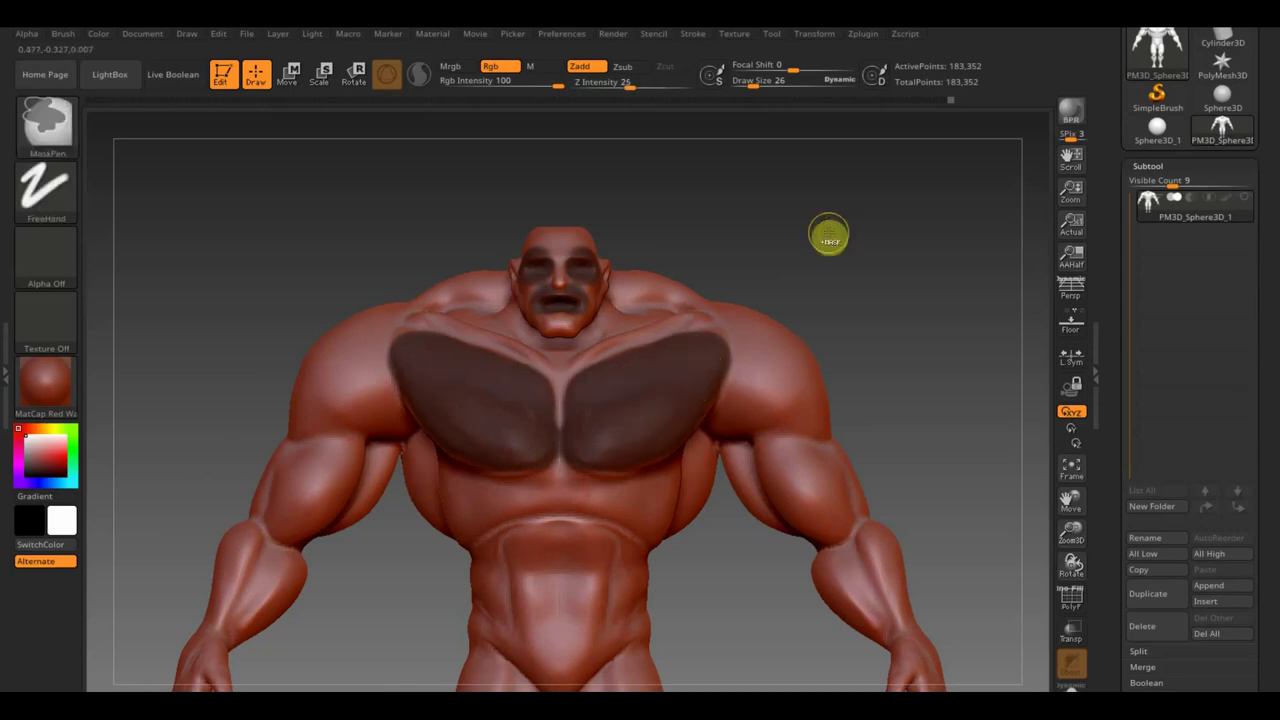
pyautogui.keyDown('ctrl'); pyautogui.moveTo(829, 237); pyautogui.dragTo(829, 231); pyautogui.keyUp('ctrl')
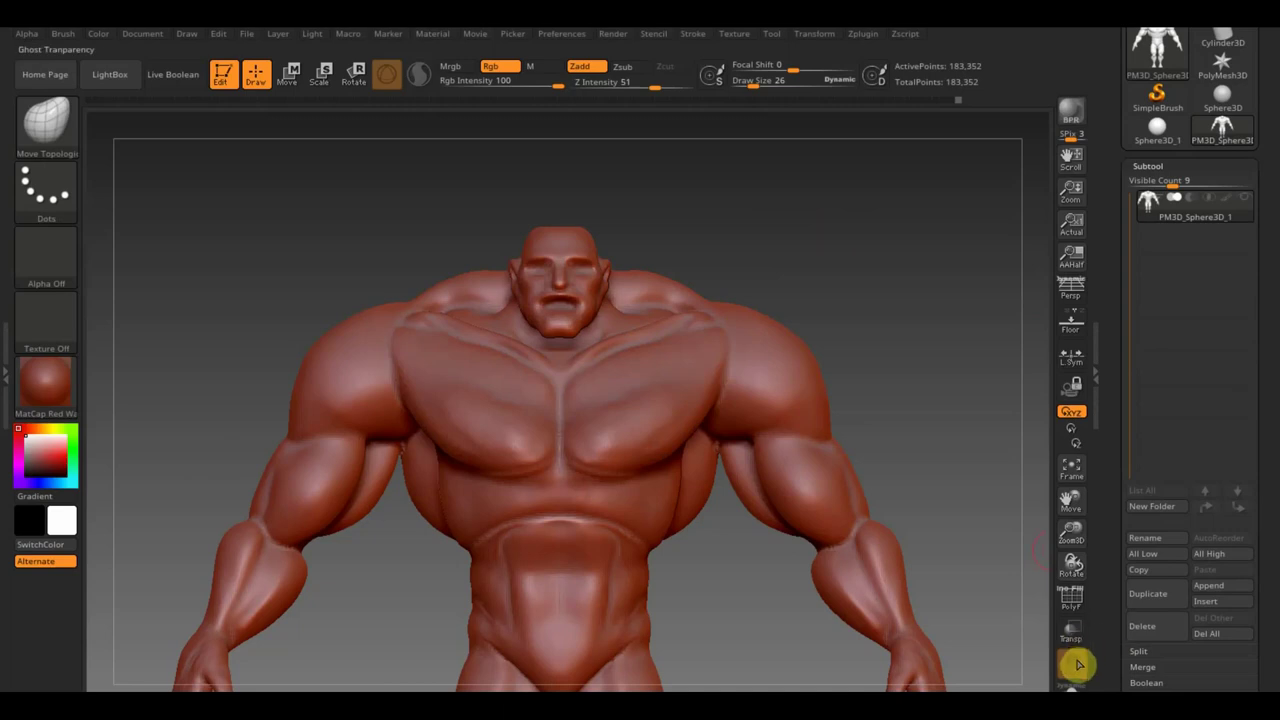
# Turn the PolyF wireframe back on, zoom out, and mask part of the upper abdomen.
pyautogui.click(1071, 598)
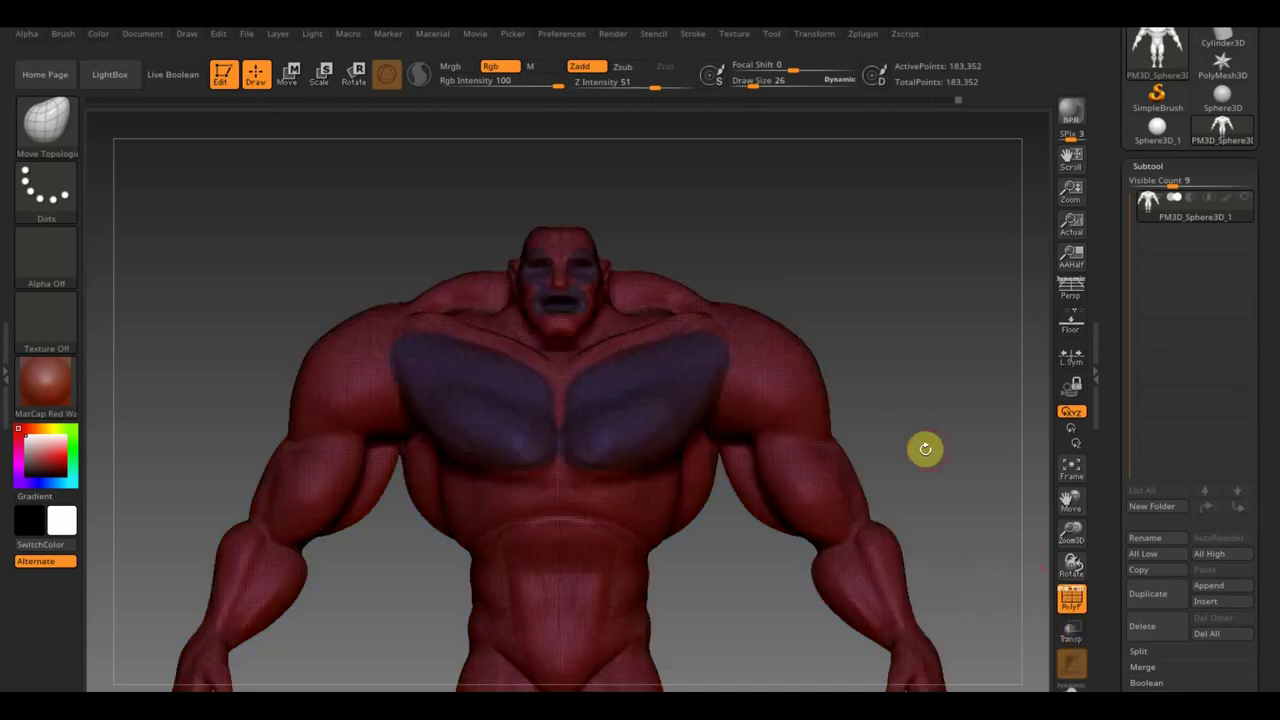
pyautogui.keyDown('alt'); pyautogui.moveTo(929, 449); pyautogui.dragTo(903, 297); pyautogui.keyUp('alt')
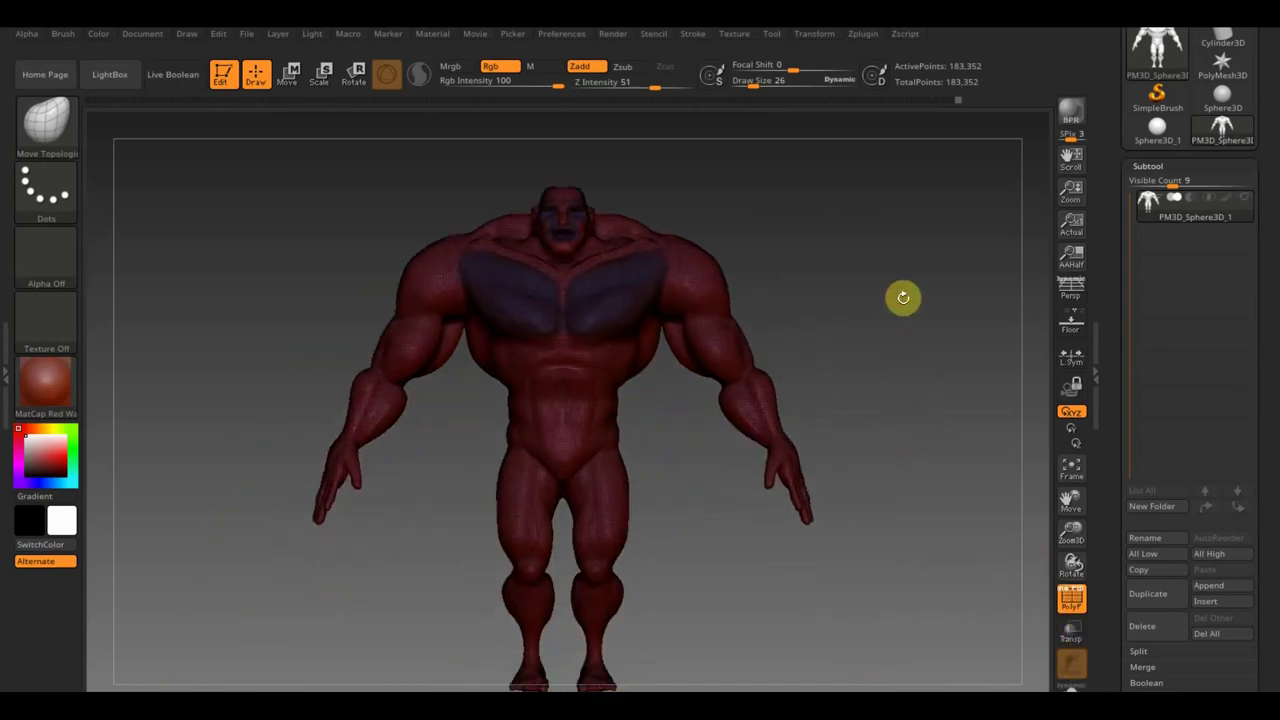
pyautogui.press('ctrl')
pyautogui.keyDown('ctrl'); pyautogui.moveTo(553, 351); pyautogui.dragTo(524, 364); pyautogui.keyUp('ctrl')
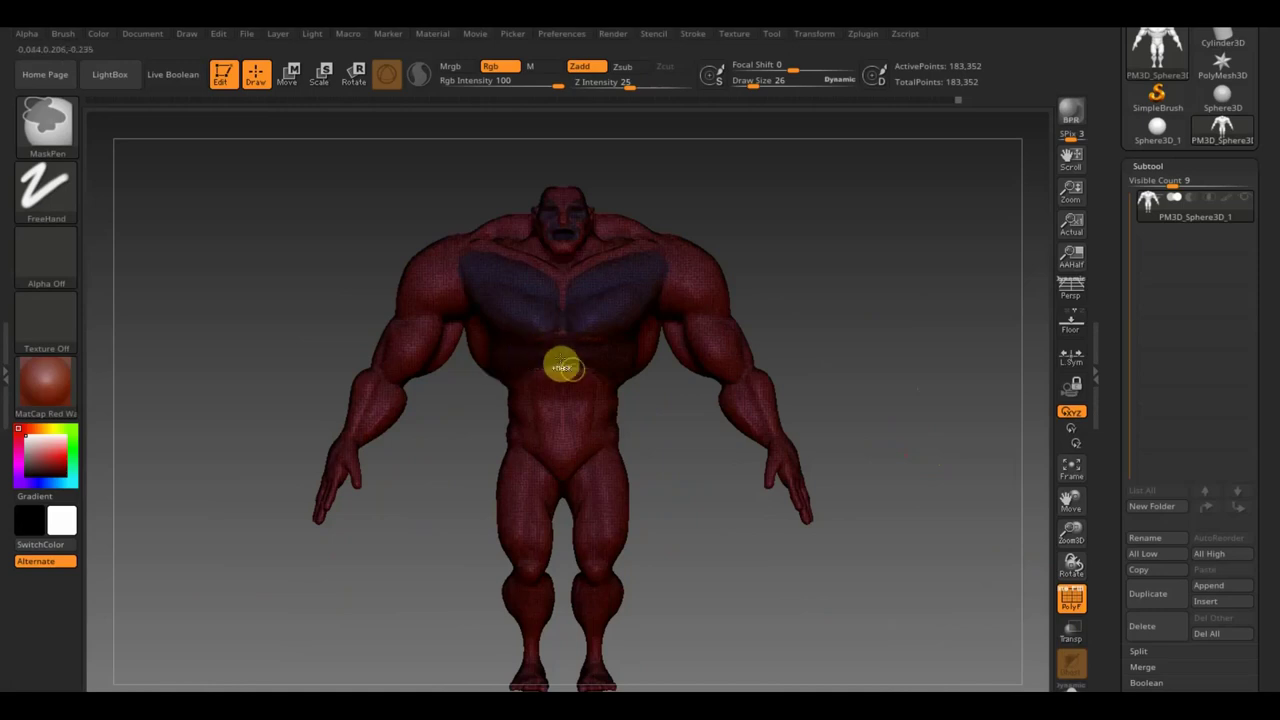
# Rotate to the back, mask the upper and lower back, then erase the mid-back mask.
pyautogui.moveTo(680, 391); pyautogui.dragTo(651, 406)
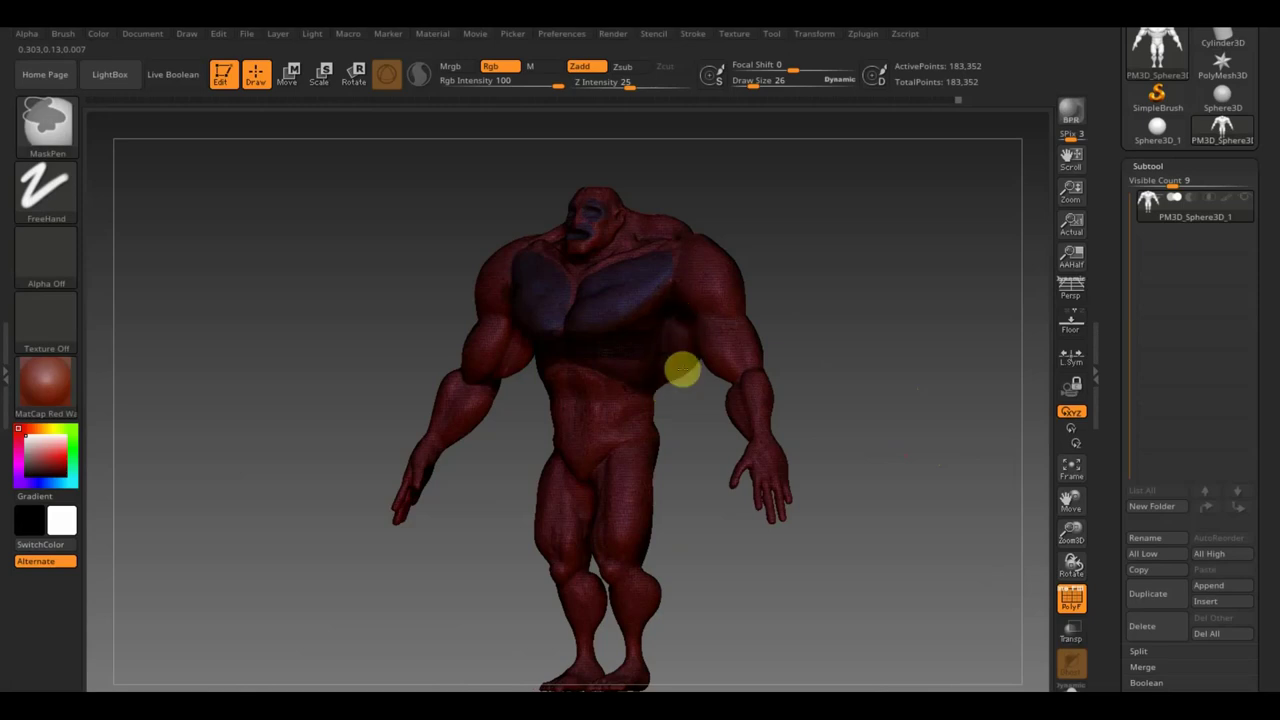
pyautogui.moveTo(688, 391); pyautogui.dragTo(733, 343, button='right')
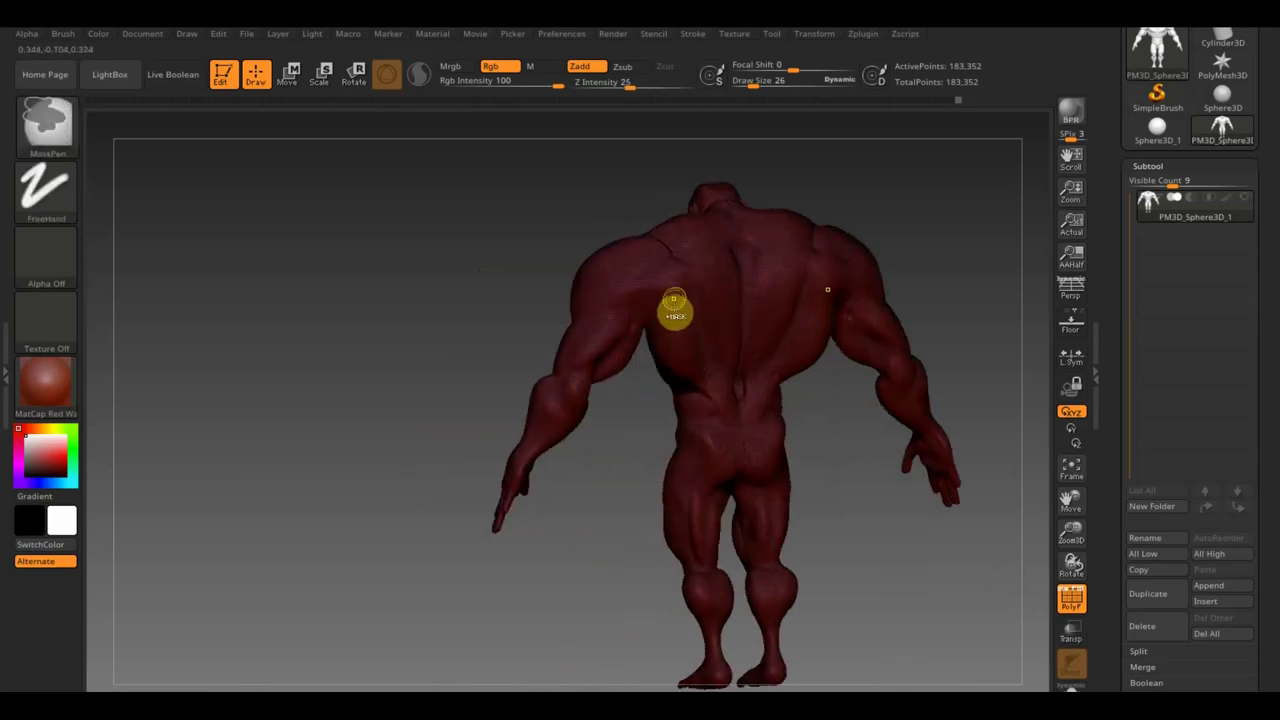
pyautogui.moveTo(660, 320)
pyautogui.keyDown('ctrl'); pyautogui.mouseDown()
pyautogui.moveTo(665, 355)
pyautogui.moveTo(688, 310)
pyautogui.mouseUp(); pyautogui.keyUp('ctrl')
pyautogui.keyDown('ctrl'); pyautogui.moveTo(711, 409); pyautogui.dragTo(731, 423); pyautogui.keyUp('ctrl')
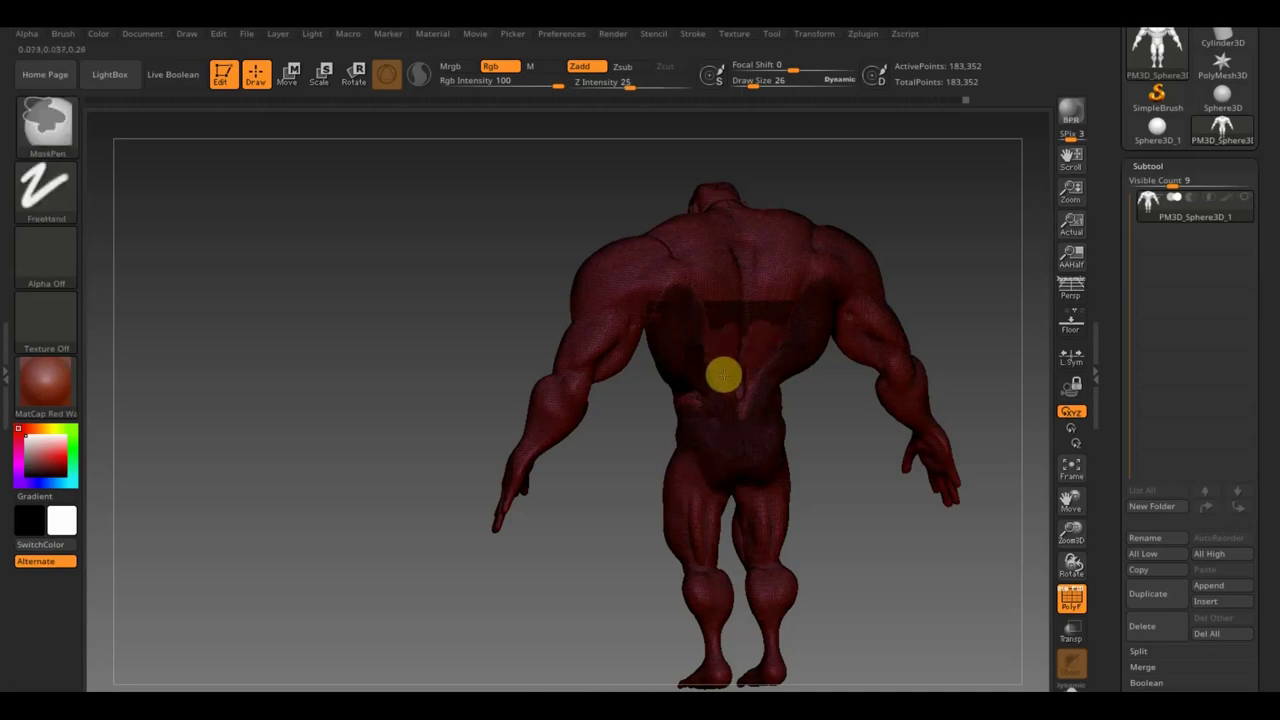
pyautogui.keyDown('ctrl'); pyautogui.keyDown('alt'); pyautogui.moveTo(723, 375); pyautogui.dragTo(744, 306); pyautogui.keyUp('alt'); pyautogui.keyUp('ctrl')
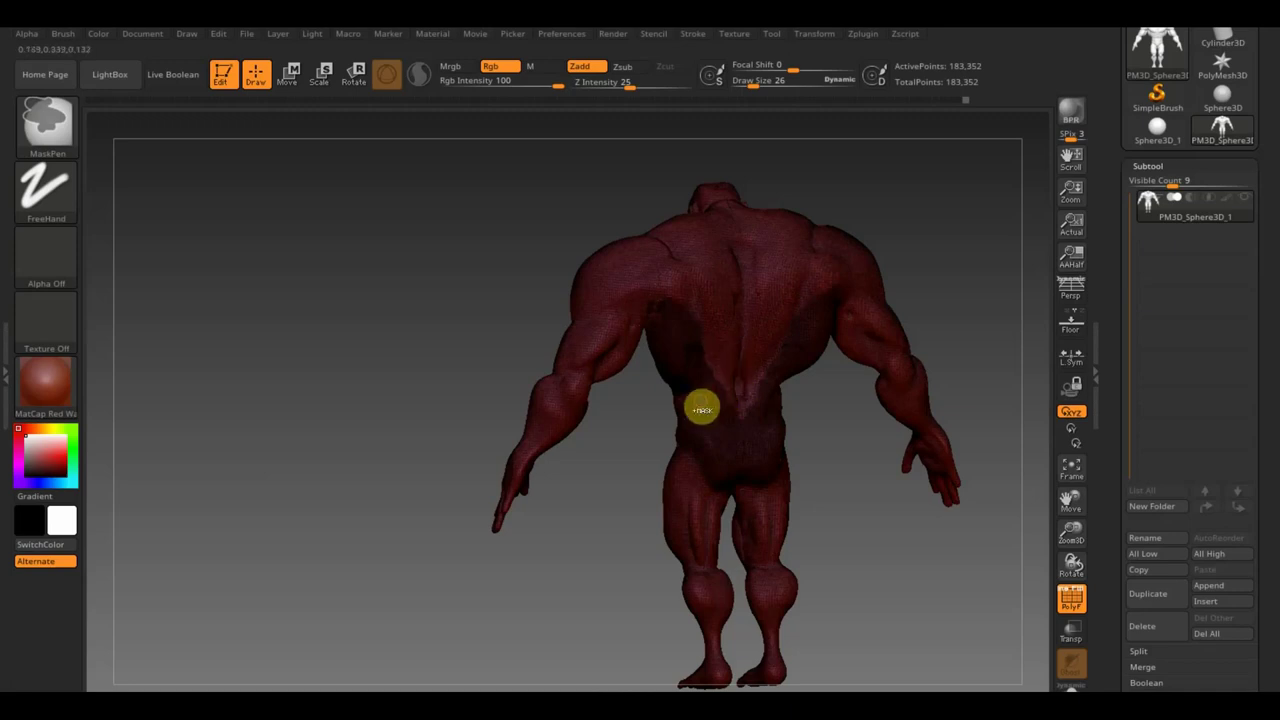
pyautogui.moveTo(671, 403)
pyautogui.mouseDown(button='right')
pyautogui.moveTo(617, 451)
pyautogui.moveTo(714, 446)
pyautogui.mouseUp(button='right')
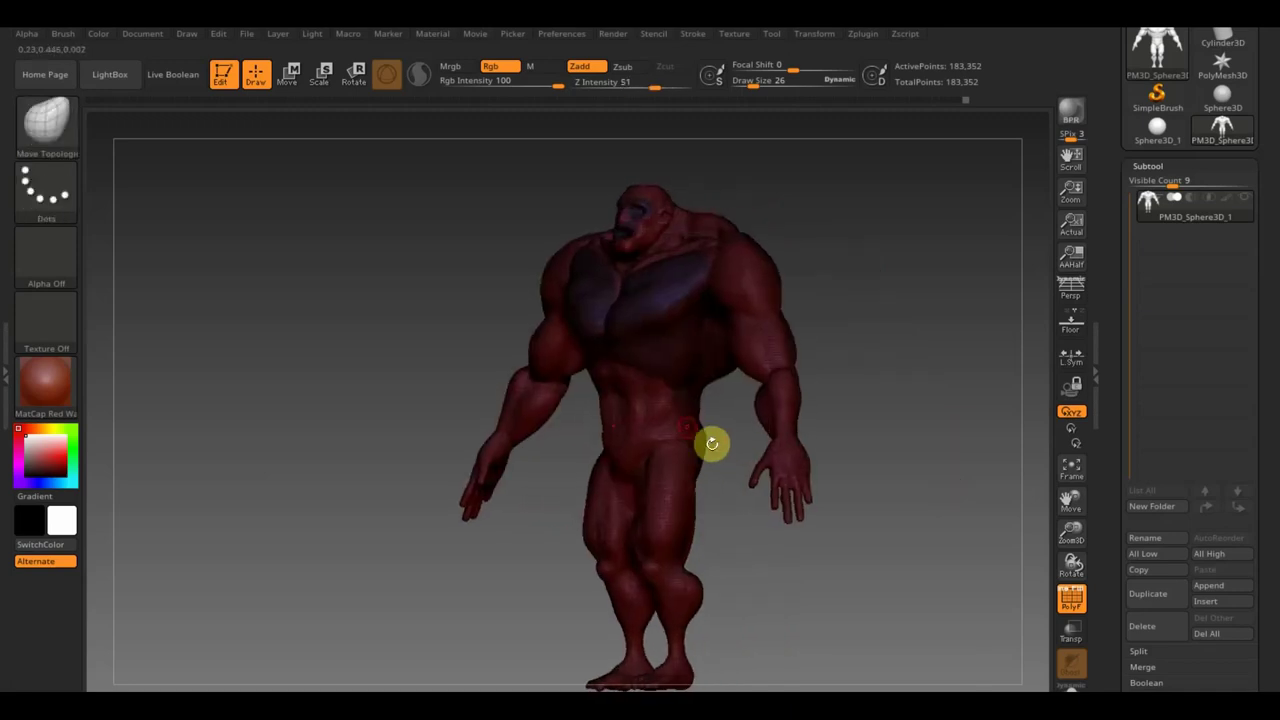
# From a front view, mask the upper arms, lower chest and lower torso.
pyautogui.press('ctrl')
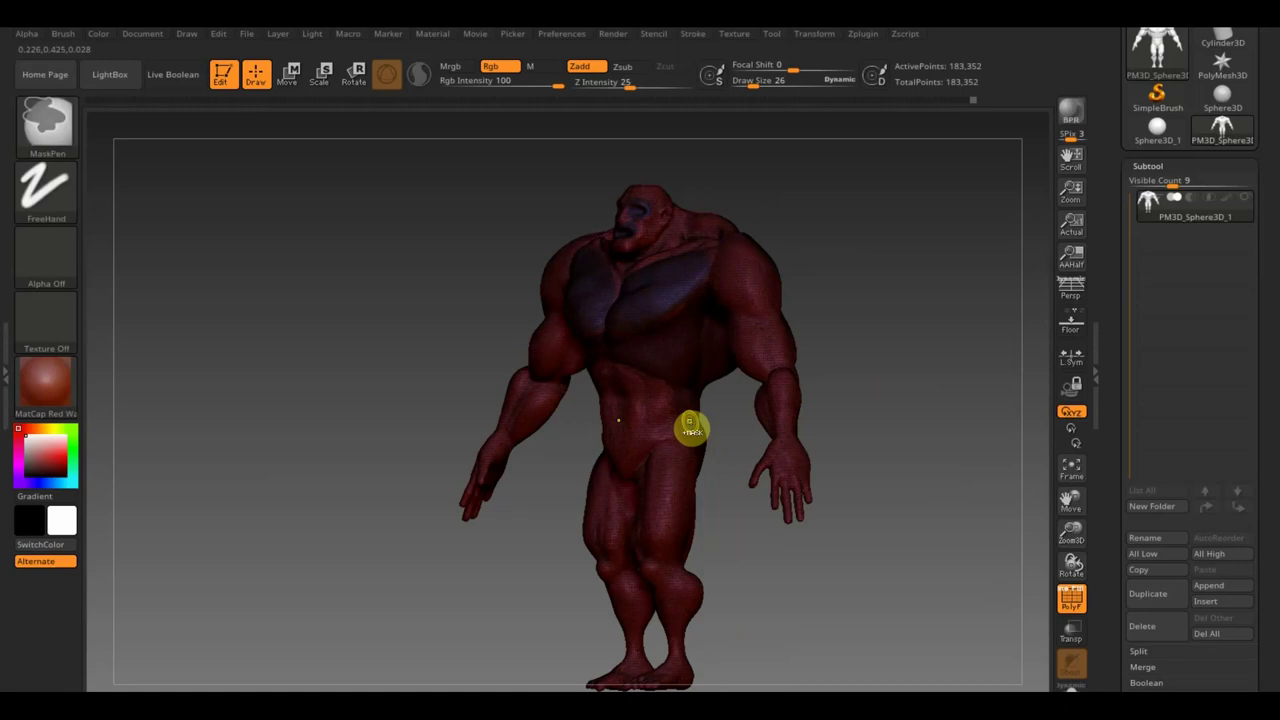
pyautogui.moveTo(894, 369)
pyautogui.keyDown('shift'); pyautogui.mouseDown()
pyautogui.moveTo(891, 400)
pyautogui.moveTo(986, 394)
pyautogui.mouseUp(); pyautogui.keyUp('shift')
pyautogui.press('ctrl')
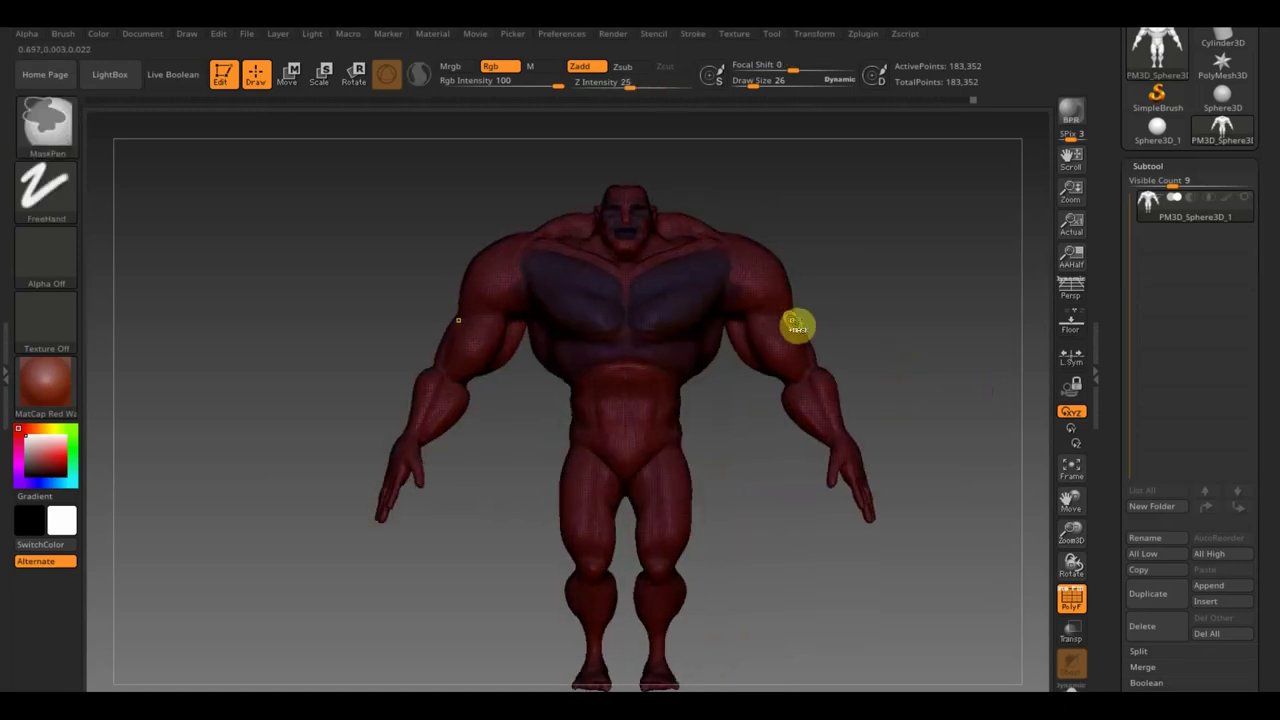
pyautogui.moveTo(757, 340)
pyautogui.keyDown('ctrl'); pyautogui.mouseDown()
pyautogui.moveTo(789, 363)
pyautogui.moveTo(757, 331)
pyautogui.moveTo(769, 326)
pyautogui.moveTo(823, 360)
pyautogui.moveTo(803, 363)
pyautogui.moveTo(812, 325)
pyautogui.mouseUp(); pyautogui.keyUp('ctrl')
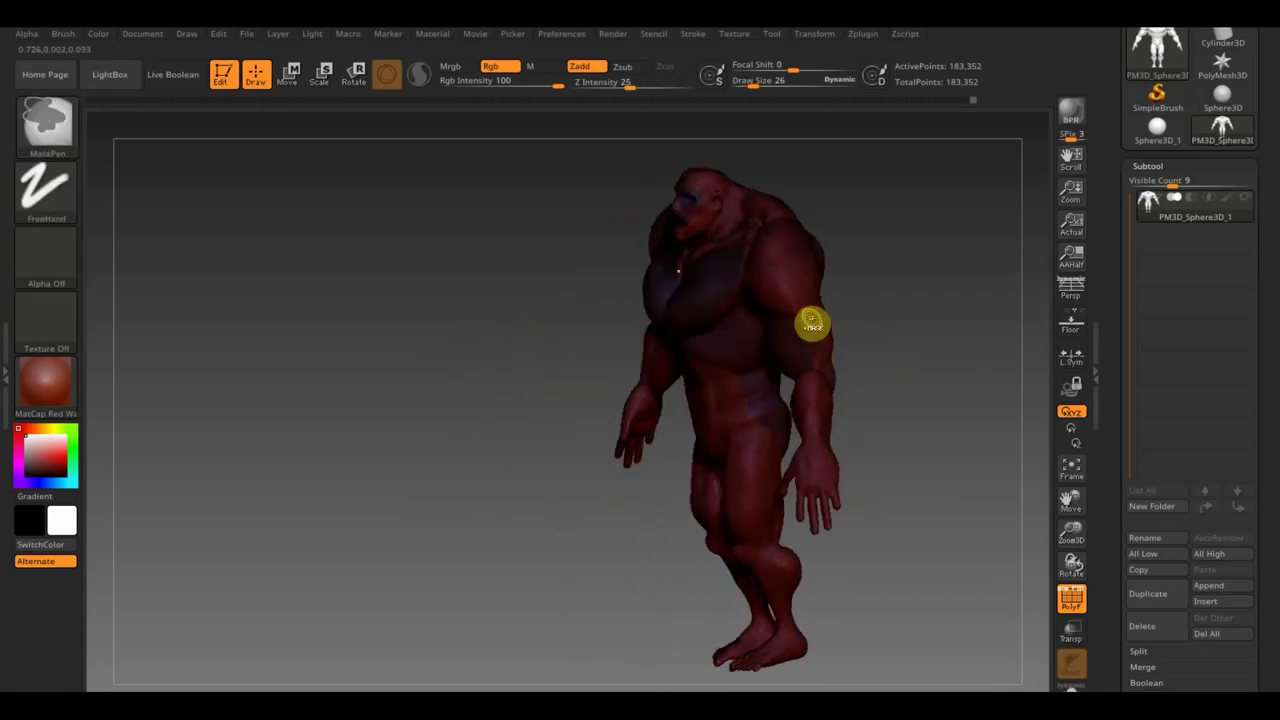
pyautogui.moveTo(889, 420)
pyautogui.mouseDown()
pyautogui.moveTo(909, 449)
pyautogui.moveTo(929, 443)
pyautogui.mouseUp()
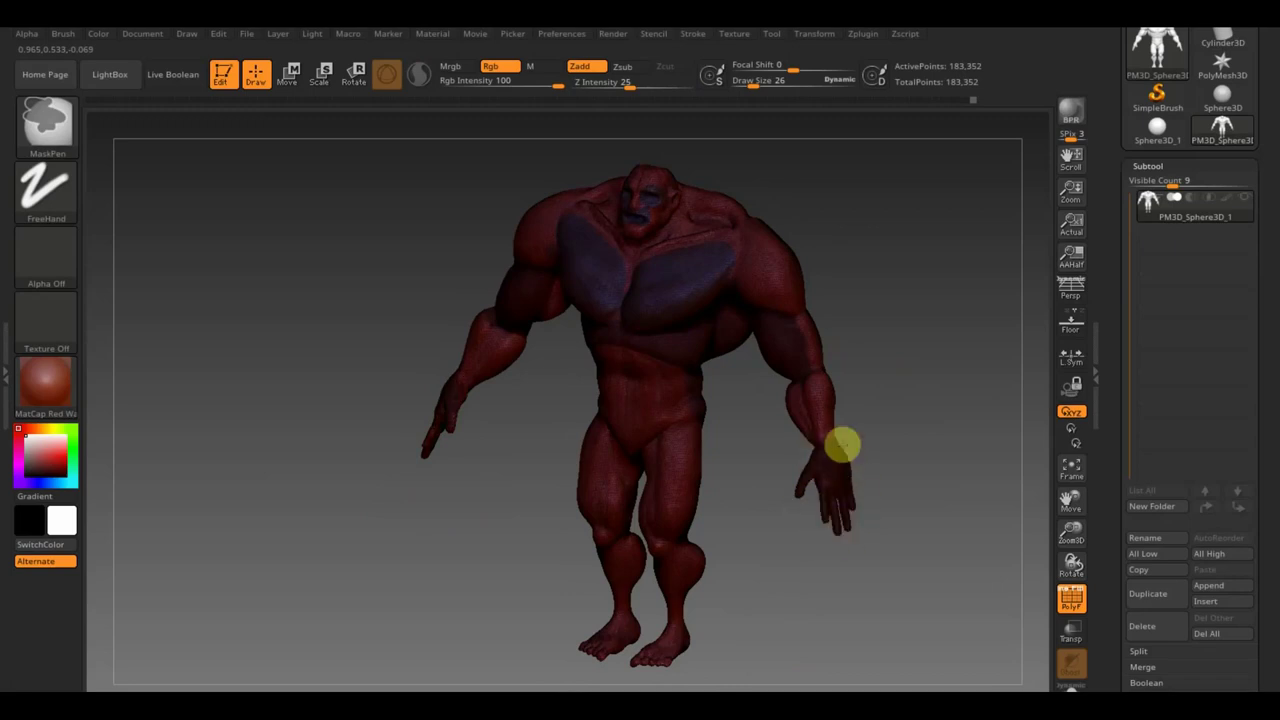
pyautogui.keyDown('ctrl'); pyautogui.click(843, 445); pyautogui.keyUp('ctrl')
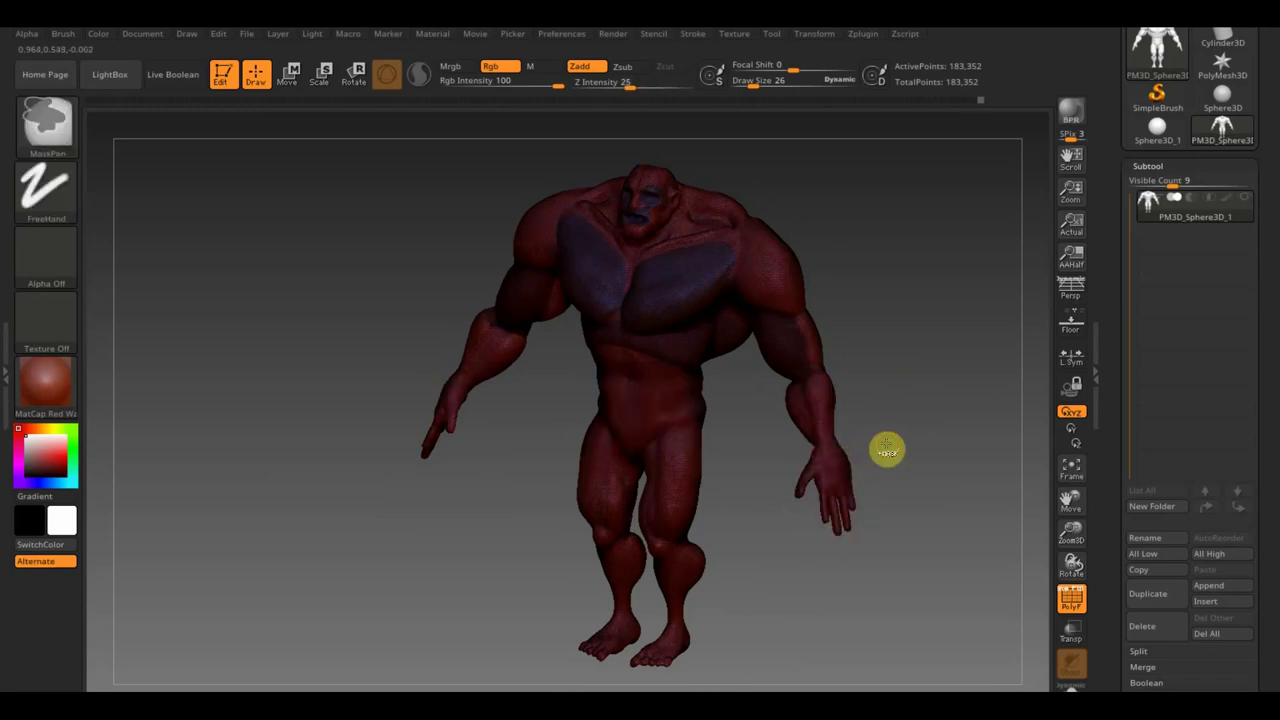
# Orbit around the figure's side and back, ending on a centred front view.
pyautogui.moveTo(931, 403)
pyautogui.mouseDown()
pyautogui.moveTo(957, 397)
pyautogui.moveTo(957, 420)
pyautogui.mouseUp()
pyautogui.keyDown('ctrl'); pyautogui.moveTo(966, 606); pyautogui.dragTo(795, 459); pyautogui.keyUp('ctrl')
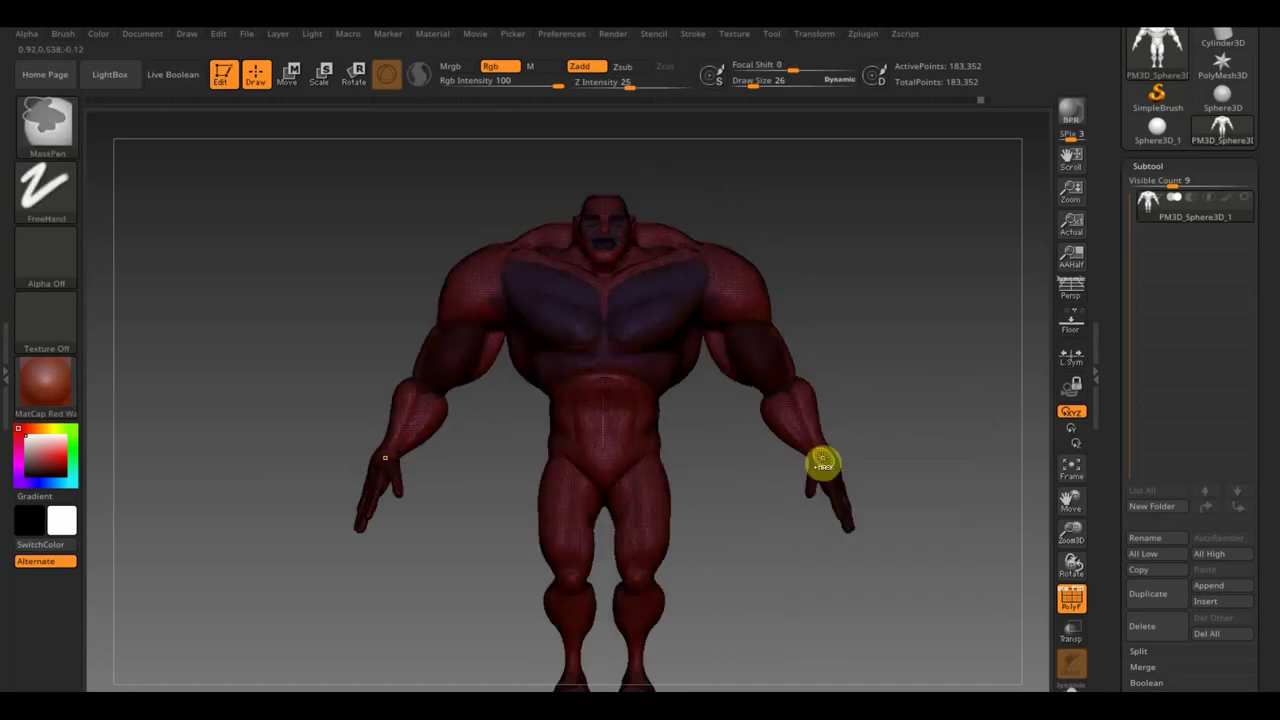
pyautogui.moveTo(894, 429)
pyautogui.mouseDown()
pyautogui.moveTo(771, 486)
pyautogui.moveTo(791, 466)
pyautogui.mouseUp()
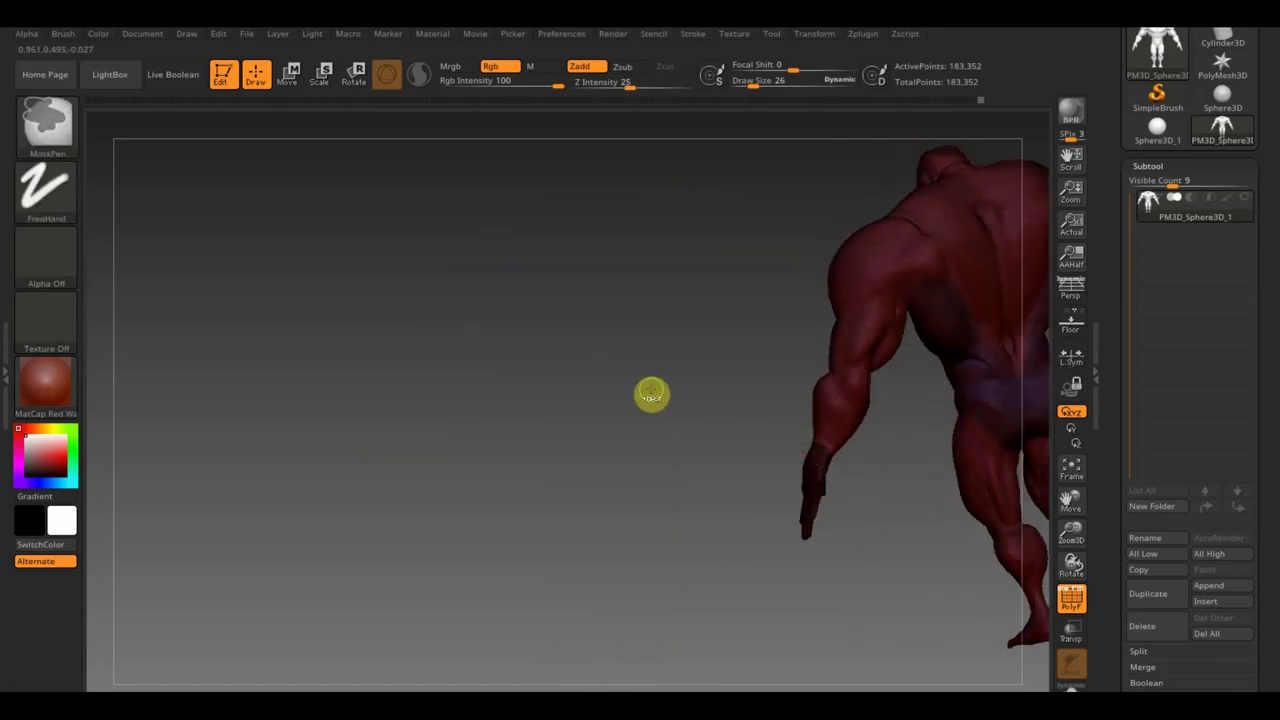
pyautogui.press('ctrl')
pyautogui.moveTo(712, 367)
pyautogui.mouseDown()
pyautogui.moveTo(706, 426)
pyautogui.moveTo(820, 354)
pyautogui.moveTo(929, 351)
pyautogui.mouseUp()
pyautogui.keyDown('alt'); pyautogui.moveTo(742, 625); pyautogui.dragTo(797, 406); pyautogui.keyUp('alt')
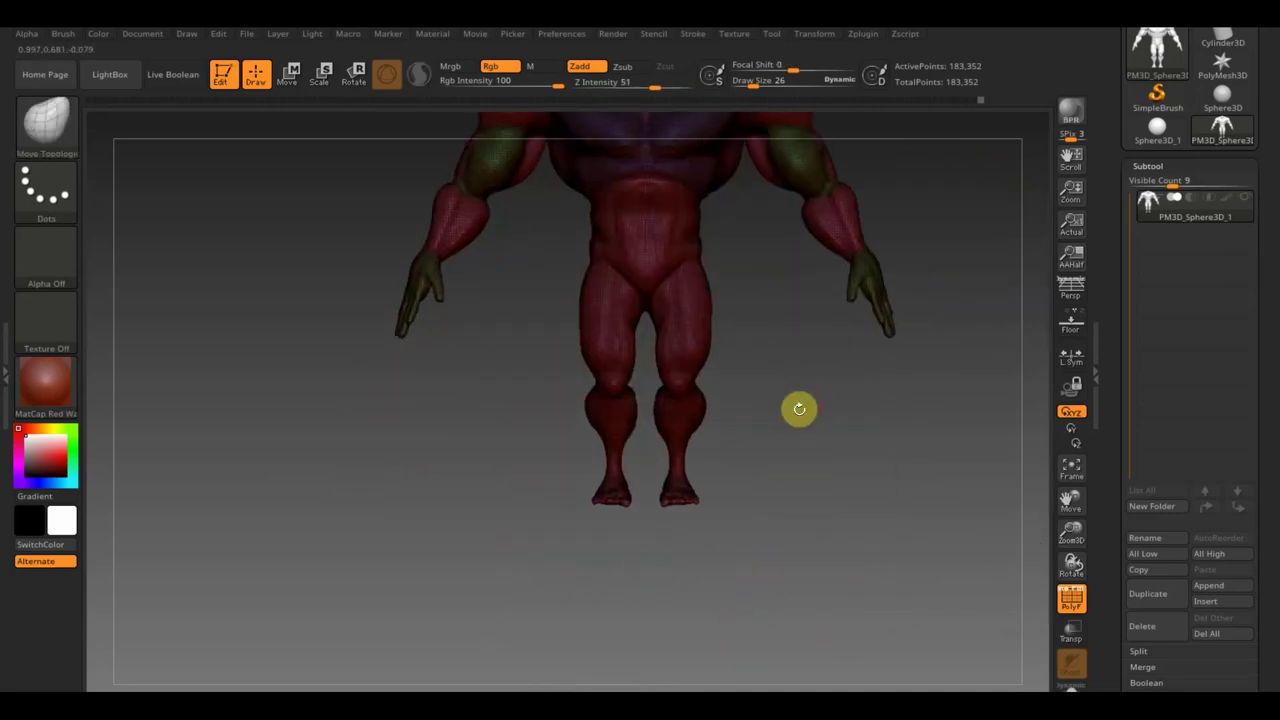
pyautogui.press('ctrl')
pyautogui.keyDown('ctrl'); pyautogui.moveTo(754, 460); pyautogui.dragTo(547, 403); pyautogui.keyUp('ctrl')
pyautogui.press('ctrl')
pyautogui.moveTo(742, 277)
pyautogui.keyDown('ctrl'); pyautogui.mouseDown()
pyautogui.moveTo(566, 229)
pyautogui.moveTo(540, 180)
pyautogui.mouseUp(); pyautogui.keyUp('ctrl')
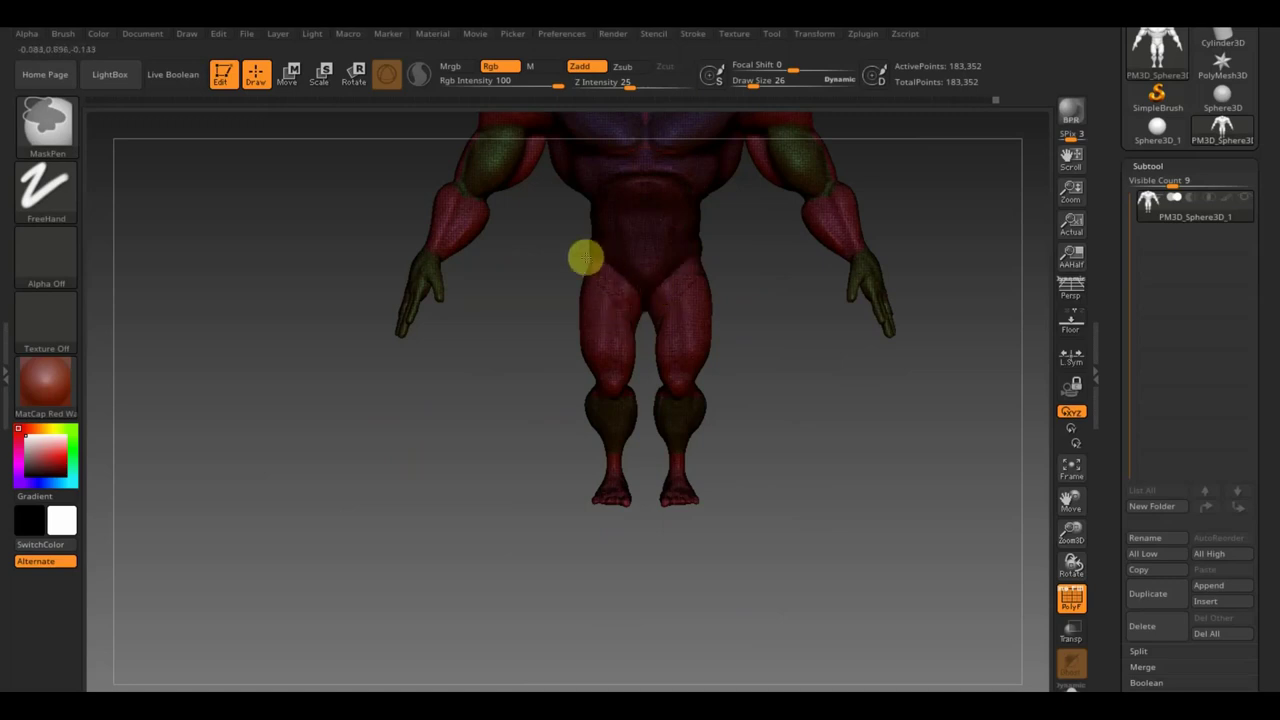
pyautogui.moveTo(730, 305)
pyautogui.mouseDown()
pyautogui.moveTo(873, 310)
pyautogui.moveTo(680, 286)
pyautogui.mouseUp()
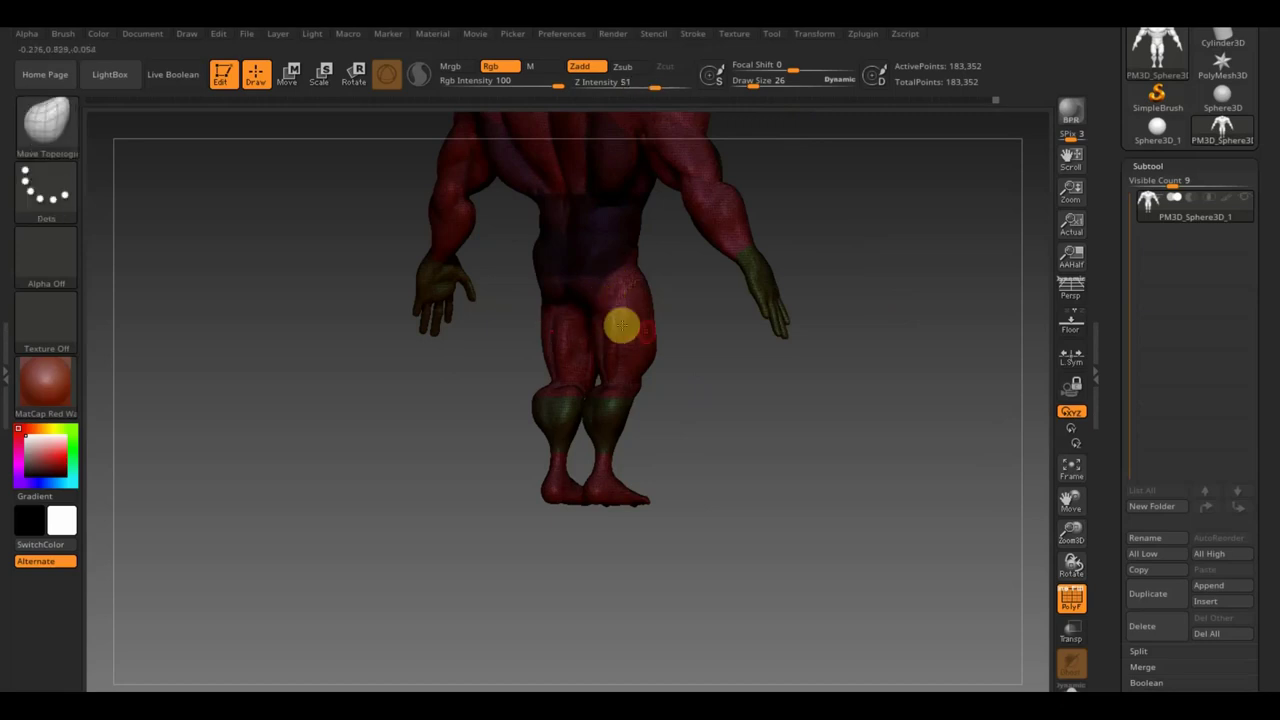
pyautogui.keyDown('ctrl'); pyautogui.moveTo(733, 385); pyautogui.dragTo(733, 377); pyautogui.keyUp('ctrl')
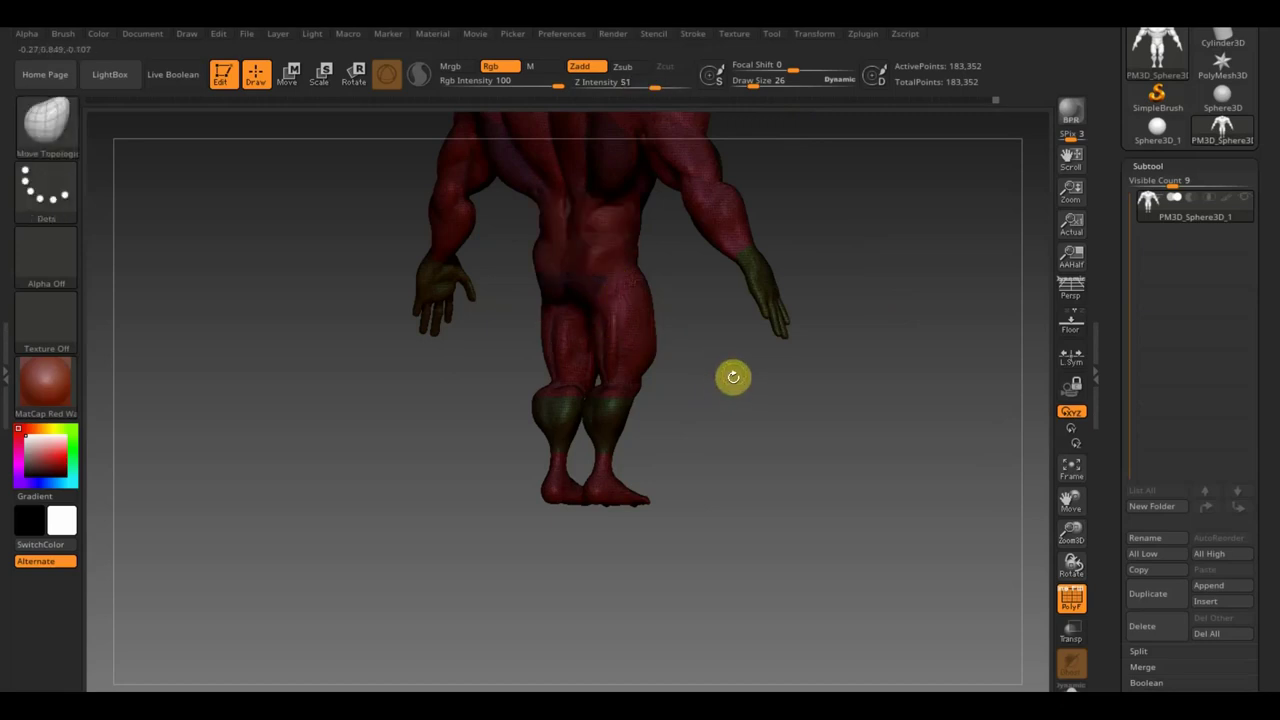
pyautogui.moveTo(828, 430)
pyautogui.mouseDown()
pyautogui.moveTo(797, 480)
pyautogui.moveTo(817, 494)
pyautogui.mouseUp()
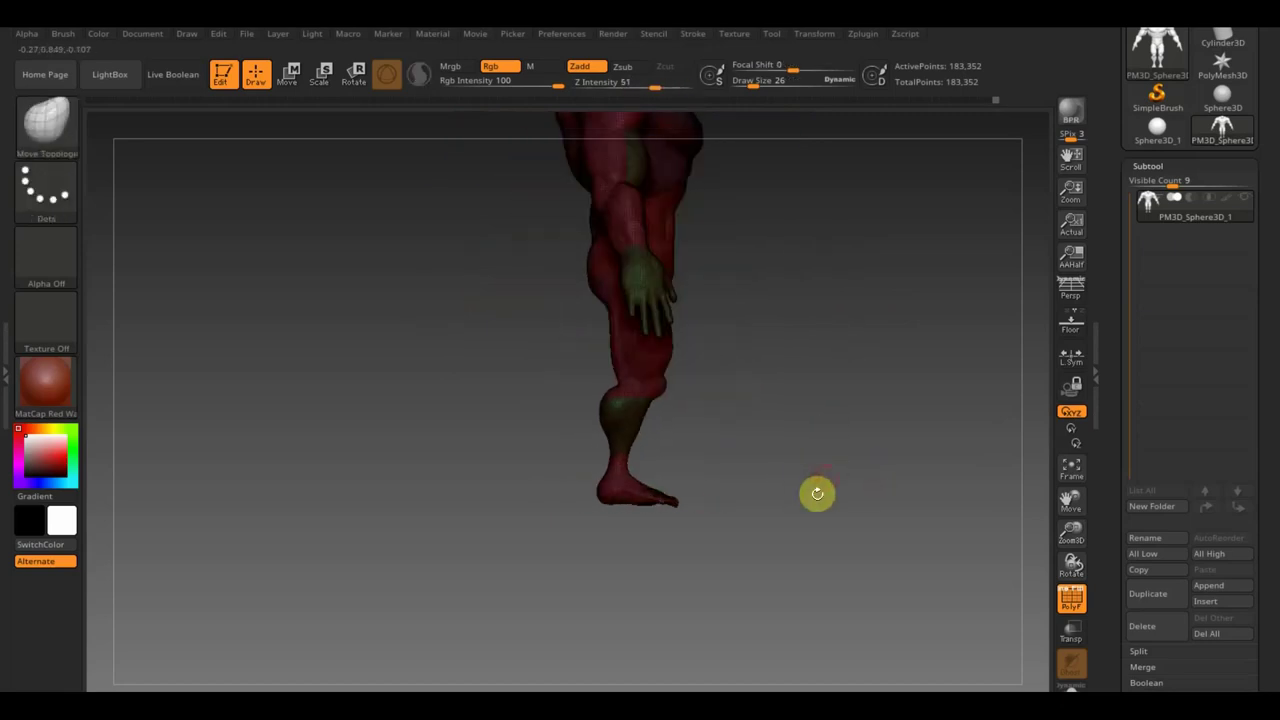
pyautogui.moveTo(897, 443)
pyautogui.keyDown('shift'); pyautogui.mouseDown()
pyautogui.moveTo(835, 495)
pyautogui.moveTo(883, 497)
pyautogui.moveTo(837, 514)
pyautogui.moveTo(789, 620)
pyautogui.moveTo(793, 587)
pyautogui.mouseUp(); pyautogui.keyUp('shift')
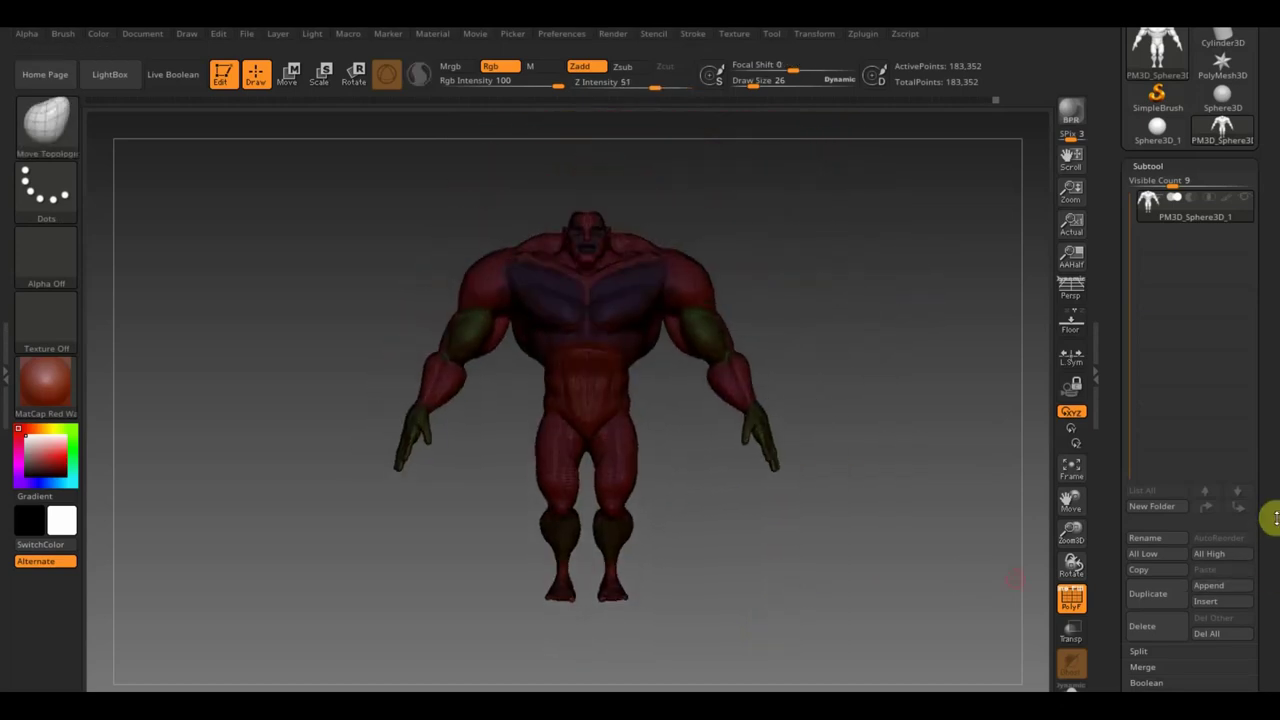
pyautogui.moveTo(1268, 517); pyautogui.dragTo(1268, 583)
pyautogui.click(1160, 489)
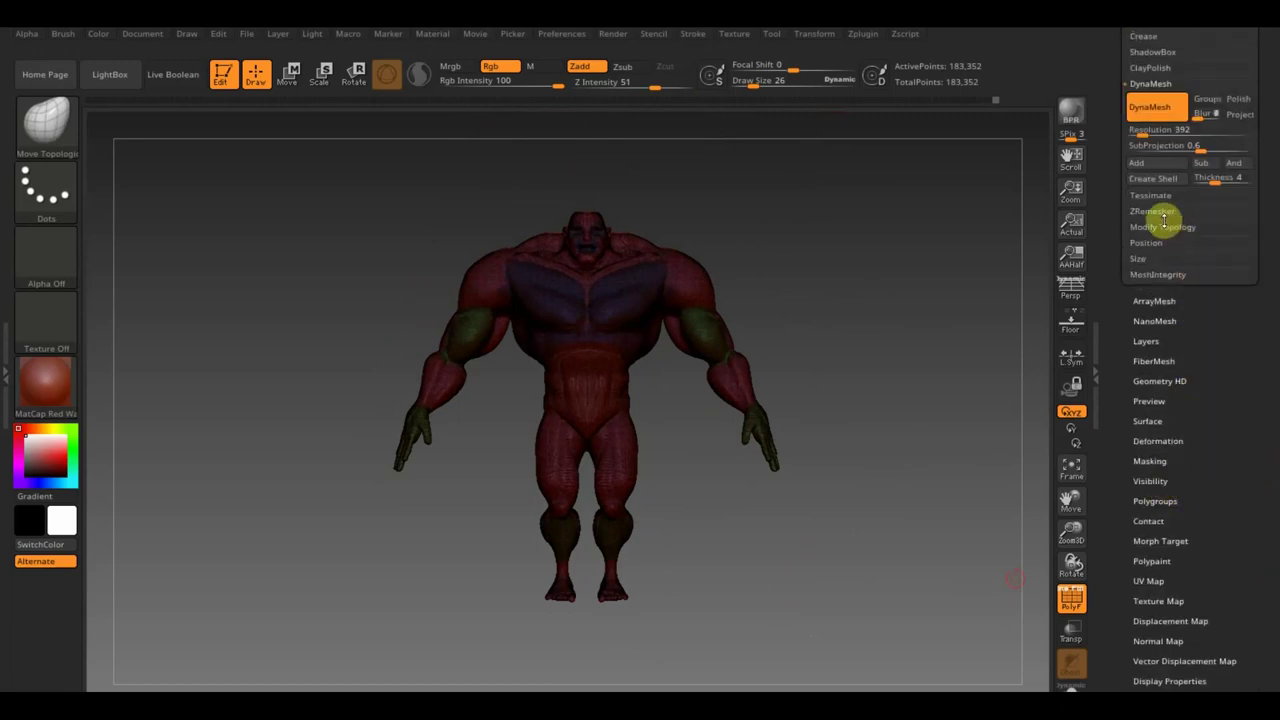
# Enable Keep Groups in ZRemesher and remesh the figure to about 8,218 points.
pyautogui.click(1160, 212)
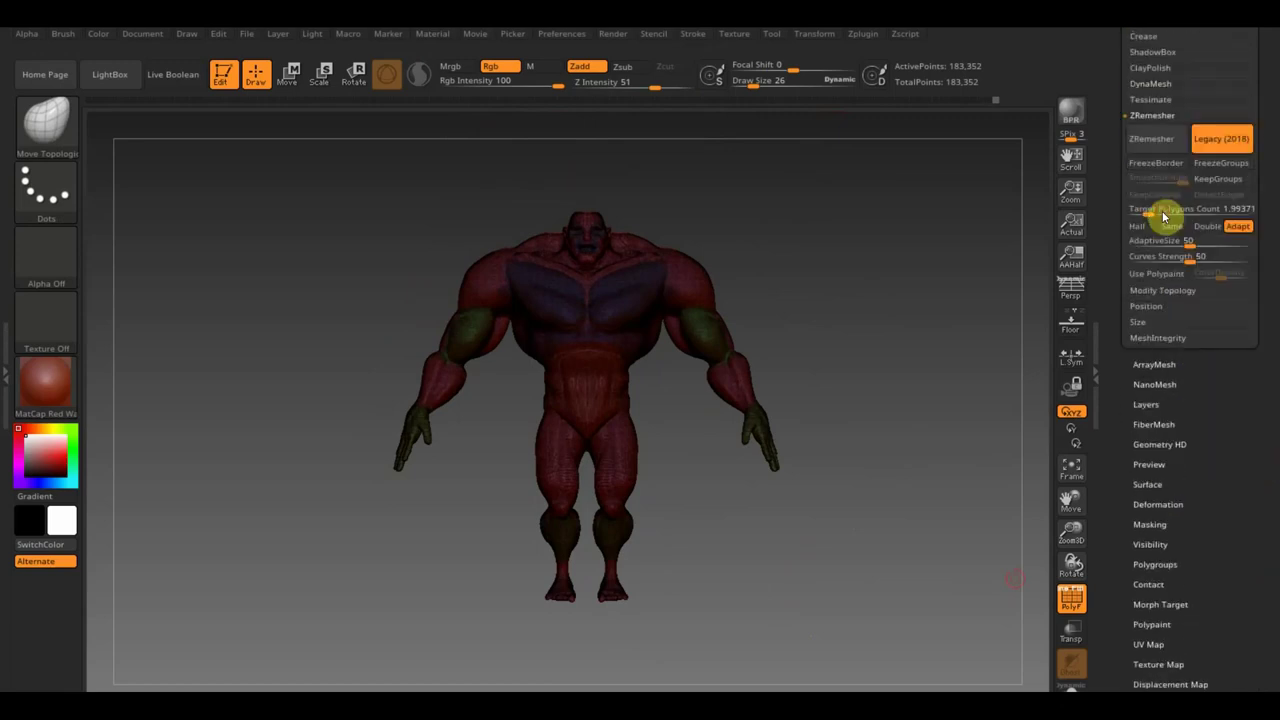
pyautogui.click(1218, 179)
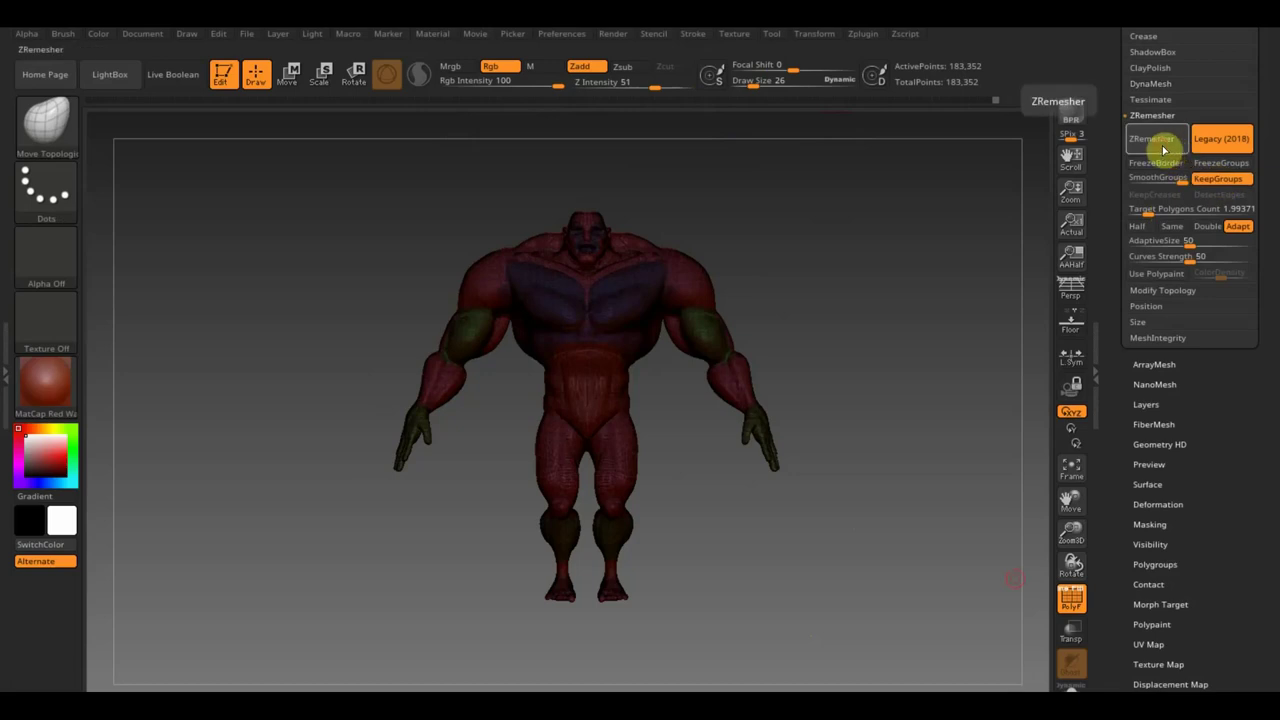
pyautogui.click(1163, 148)
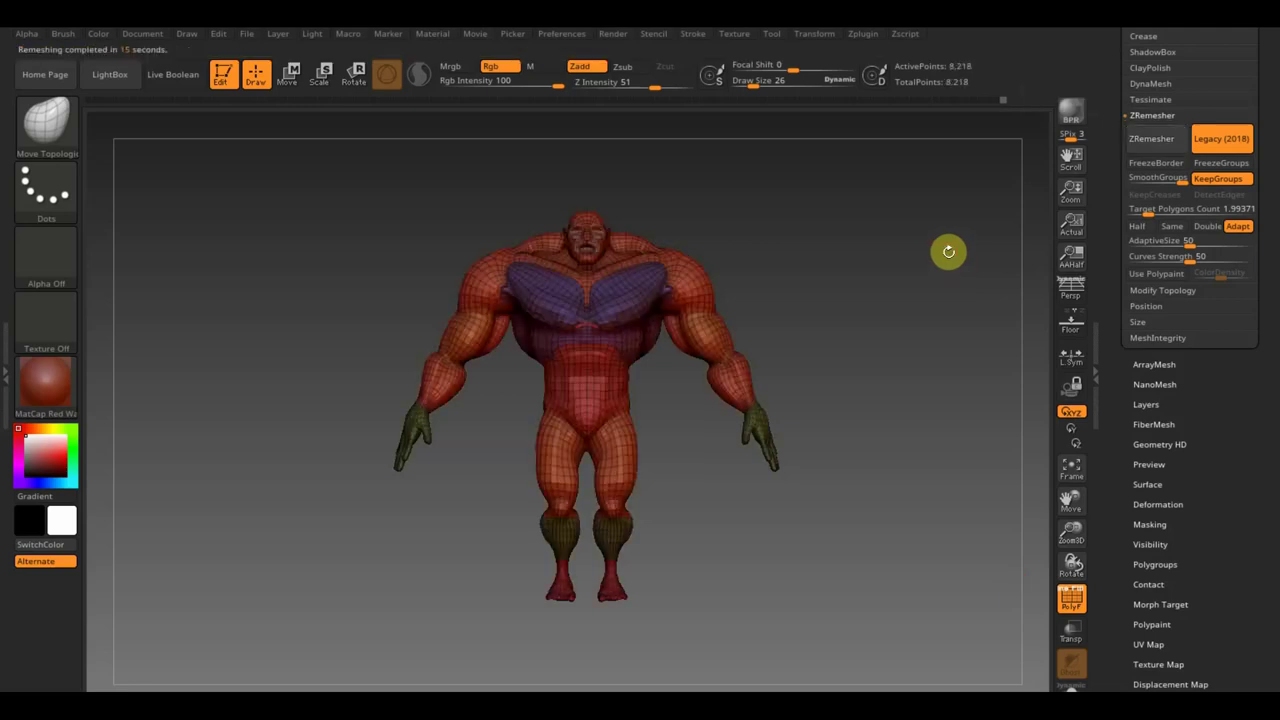
pyautogui.moveTo(955, 381)
pyautogui.keyDown('alt'); pyautogui.mouseDown()
pyautogui.moveTo(900, 514)
pyautogui.moveTo(798, 411)
pyautogui.moveTo(603, 437)
pyautogui.mouseUp(); pyautogui.keyUp('alt')
pyautogui.moveTo(677, 457); pyautogui.dragTo(746, 459)
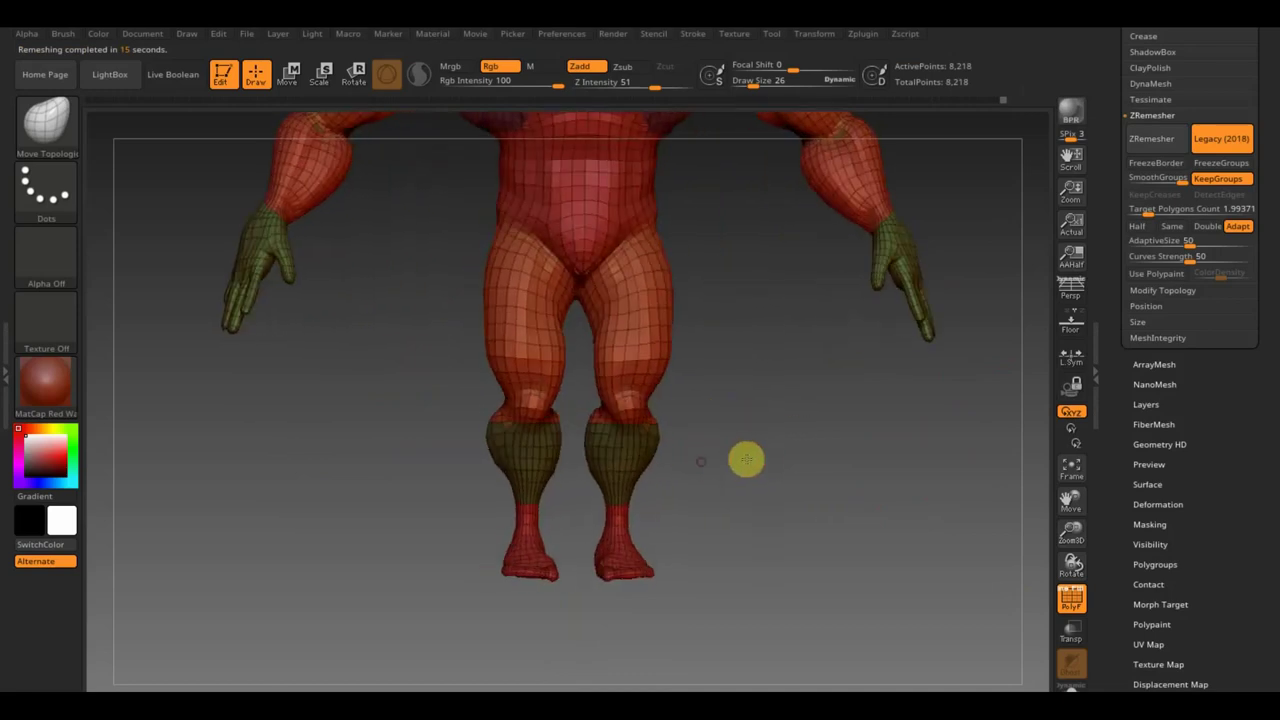
pyautogui.keyDown('alt'); pyautogui.moveTo(800, 366); pyautogui.dragTo(809, 592); pyautogui.keyUp('alt')
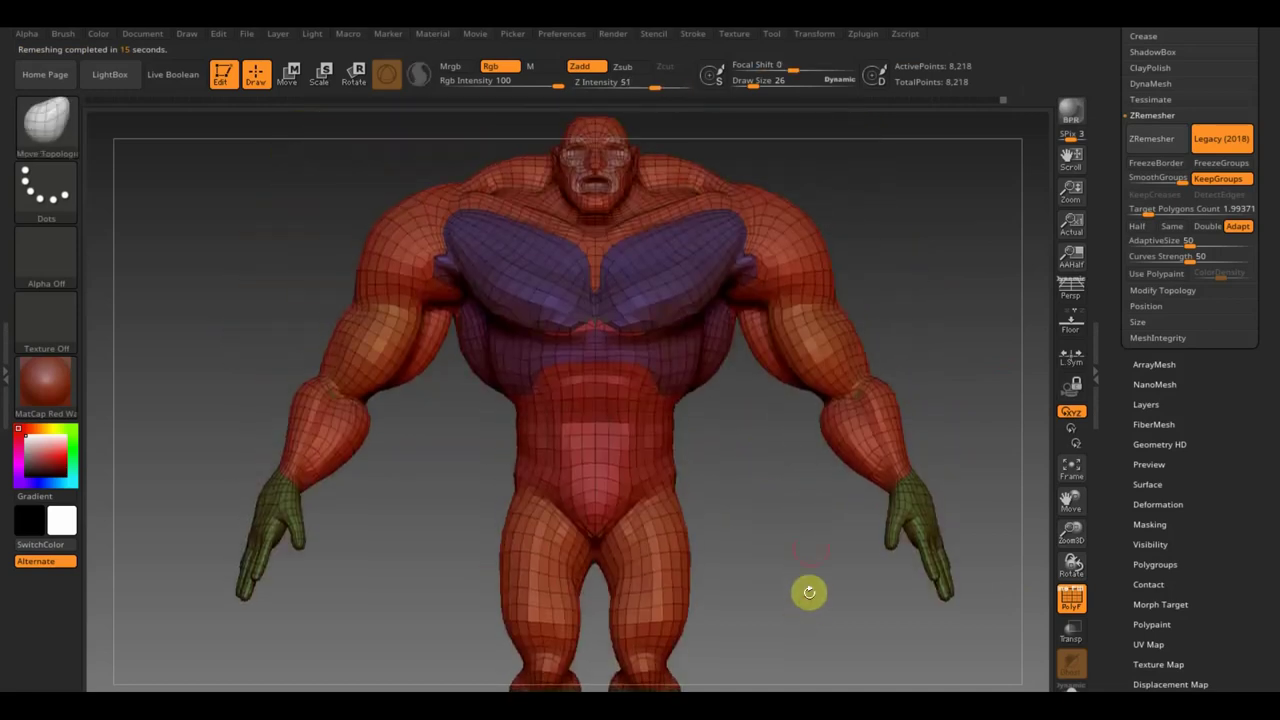
pyautogui.moveTo(849, 177)
pyautogui.keyDown('alt'); pyautogui.mouseDown()
pyautogui.moveTo(861, 348)
pyautogui.moveTo(914, 428)
pyautogui.moveTo(860, 366)
pyautogui.moveTo(908, 380)
pyautogui.moveTo(975, 476)
pyautogui.moveTo(960, 690)
pyautogui.mouseUp(); pyautogui.keyUp('alt')
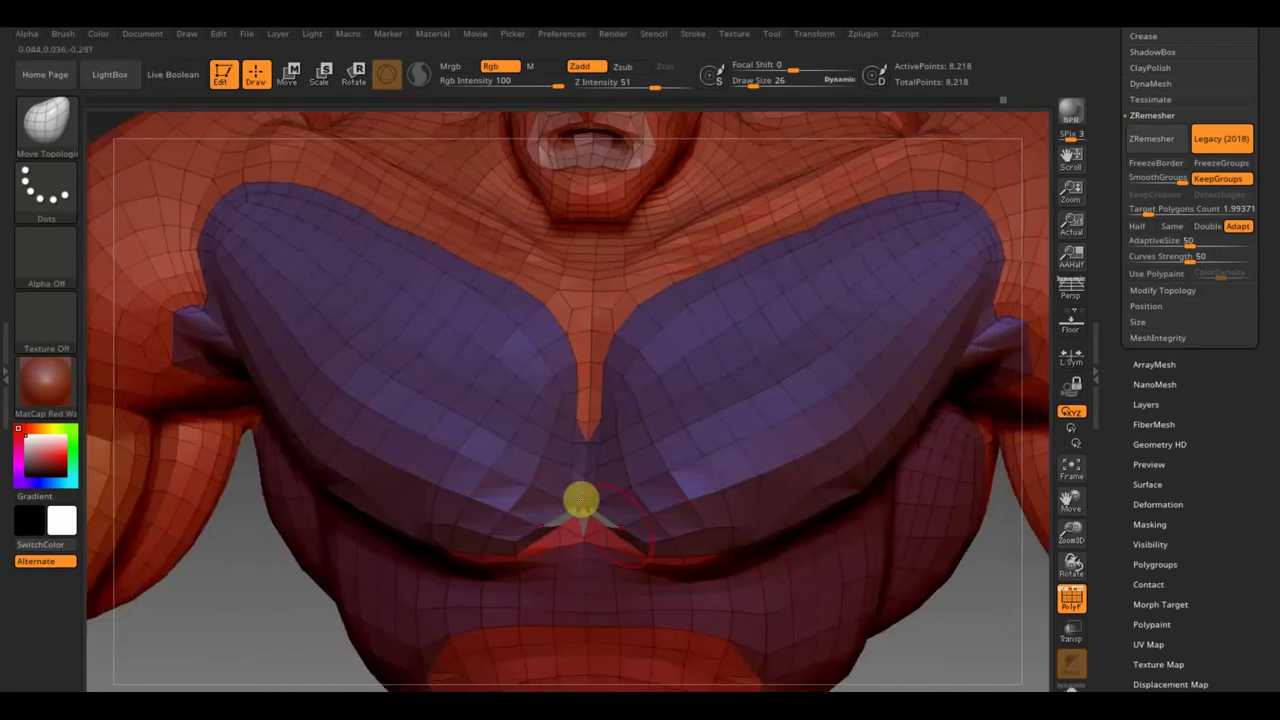
pyautogui.moveTo(243, 551)
pyautogui.mouseDown()
pyautogui.moveTo(238, 530)
pyautogui.moveTo(245, 600)
pyautogui.mouseUp()
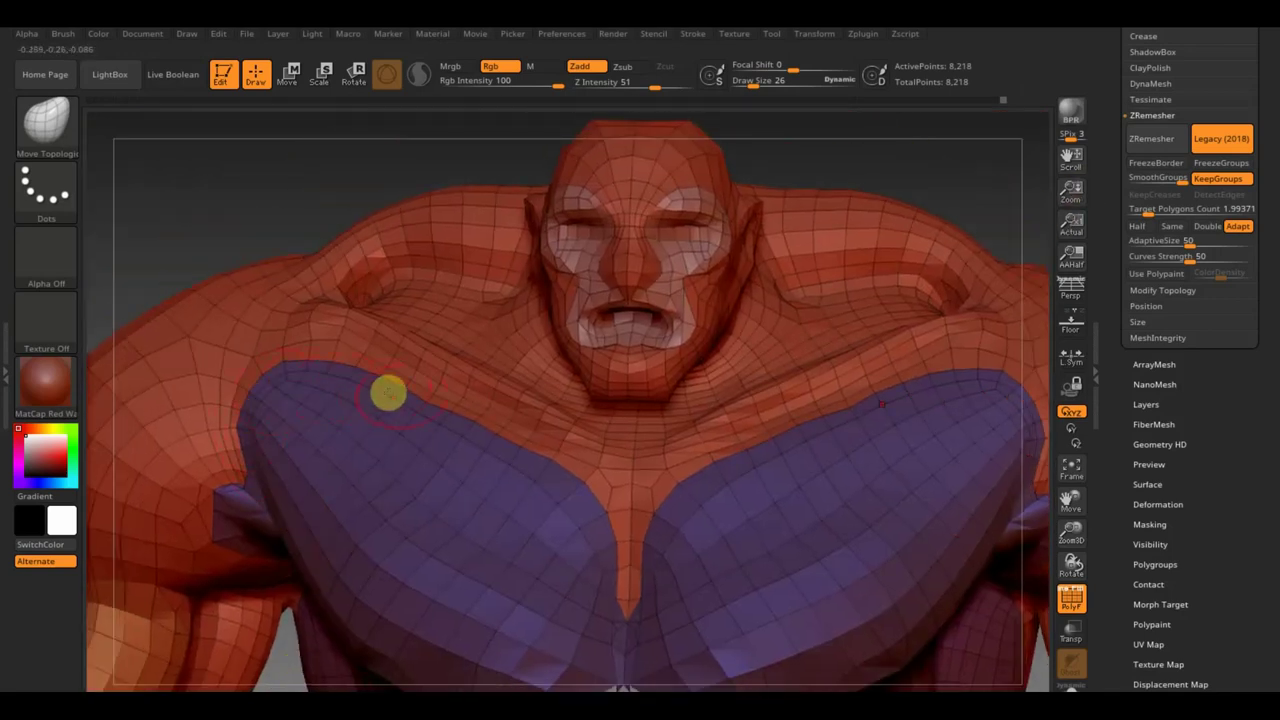
pyautogui.moveTo(331, 203)
pyautogui.keyDown('alt'); pyautogui.mouseDown()
pyautogui.moveTo(311, 292)
pyautogui.moveTo(620, 389)
pyautogui.mouseUp(); pyautogui.keyUp('alt')
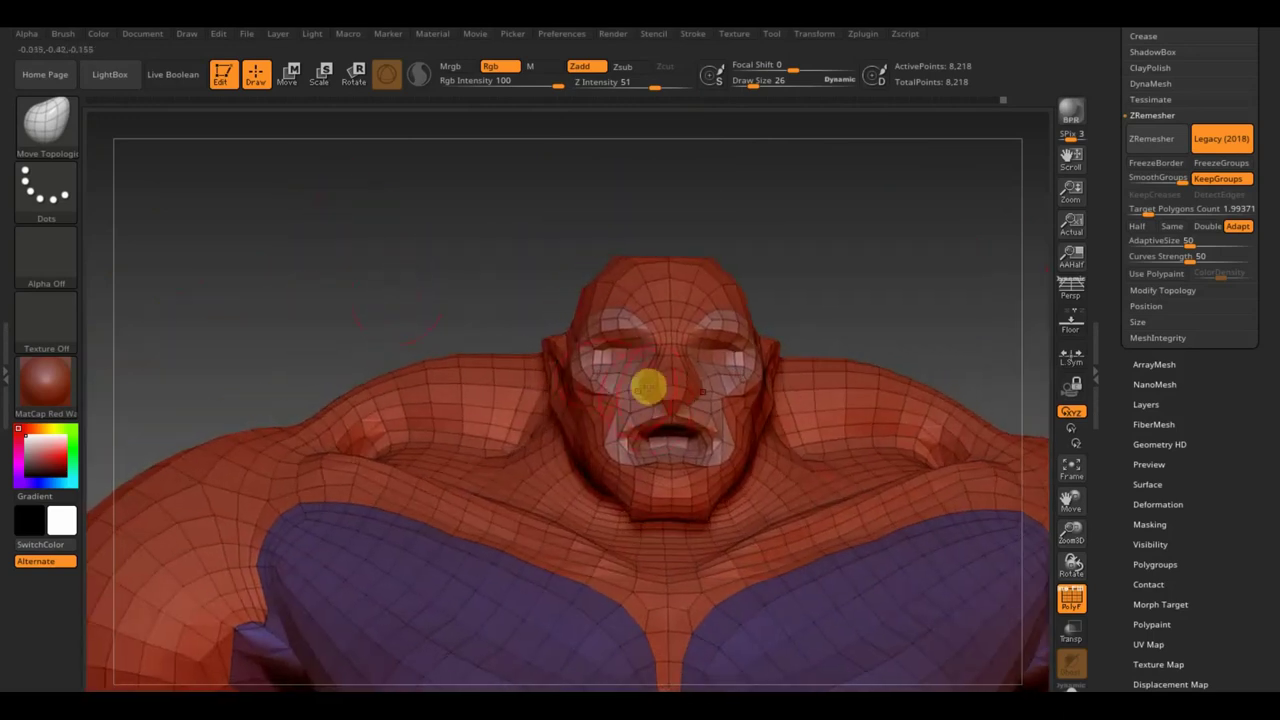
pyautogui.moveTo(883, 289)
pyautogui.keyDown('alt'); pyautogui.mouseDown()
pyautogui.moveTo(891, 337)
pyautogui.moveTo(866, 250)
pyautogui.mouseUp(); pyautogui.keyUp('alt')
pyautogui.press('ctrl')
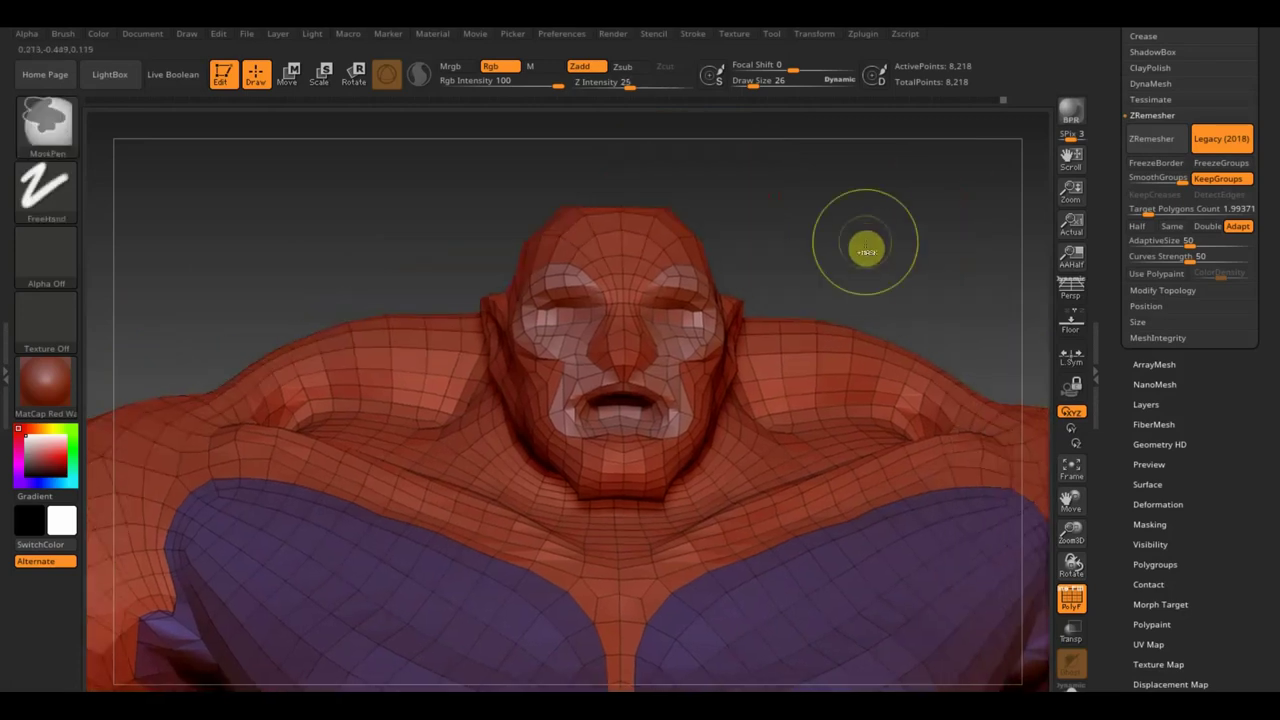
# Subdivide the remeshed figure to level 3 (131,591 points) and inspect the chest from the front.
pyautogui.keyDown('ctrl'); pyautogui.keyDown('shift'); pyautogui.click(866, 245); pyautogui.keyUp('shift'); pyautogui.keyUp('ctrl')
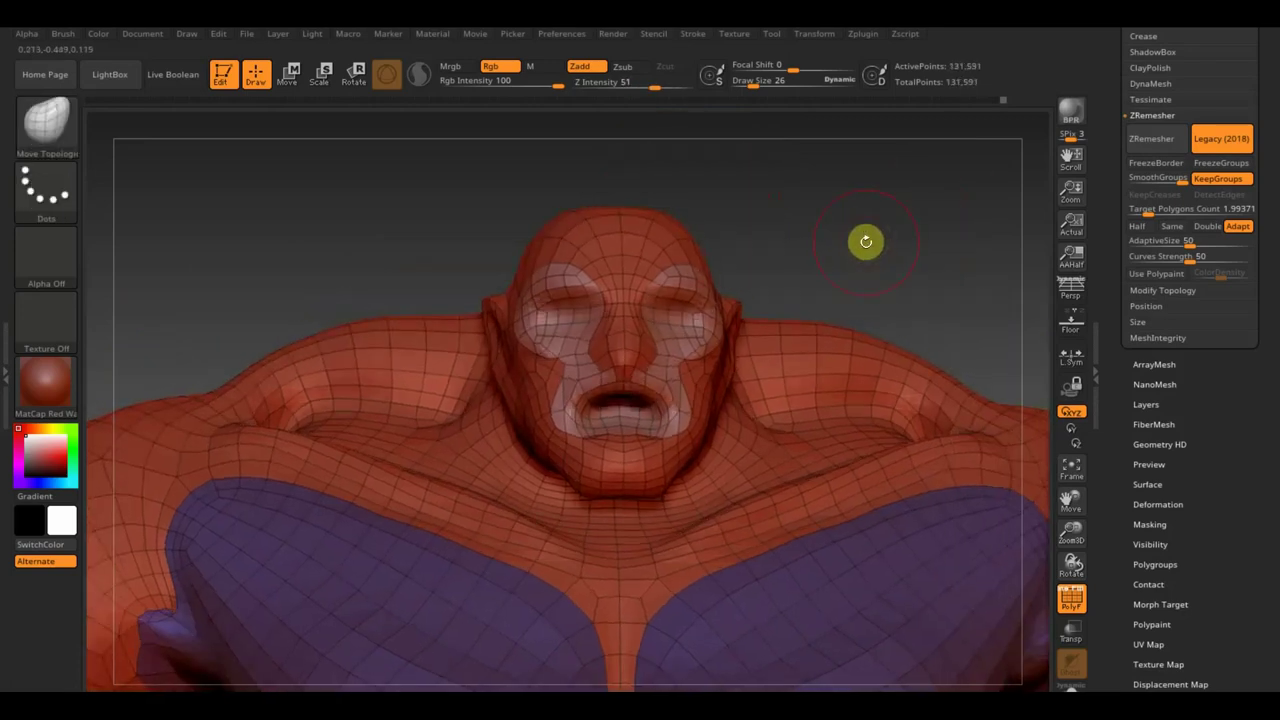
pyautogui.keyDown('alt'); pyautogui.moveTo(873, 270); pyautogui.dragTo(883, 289); pyautogui.keyUp('alt')
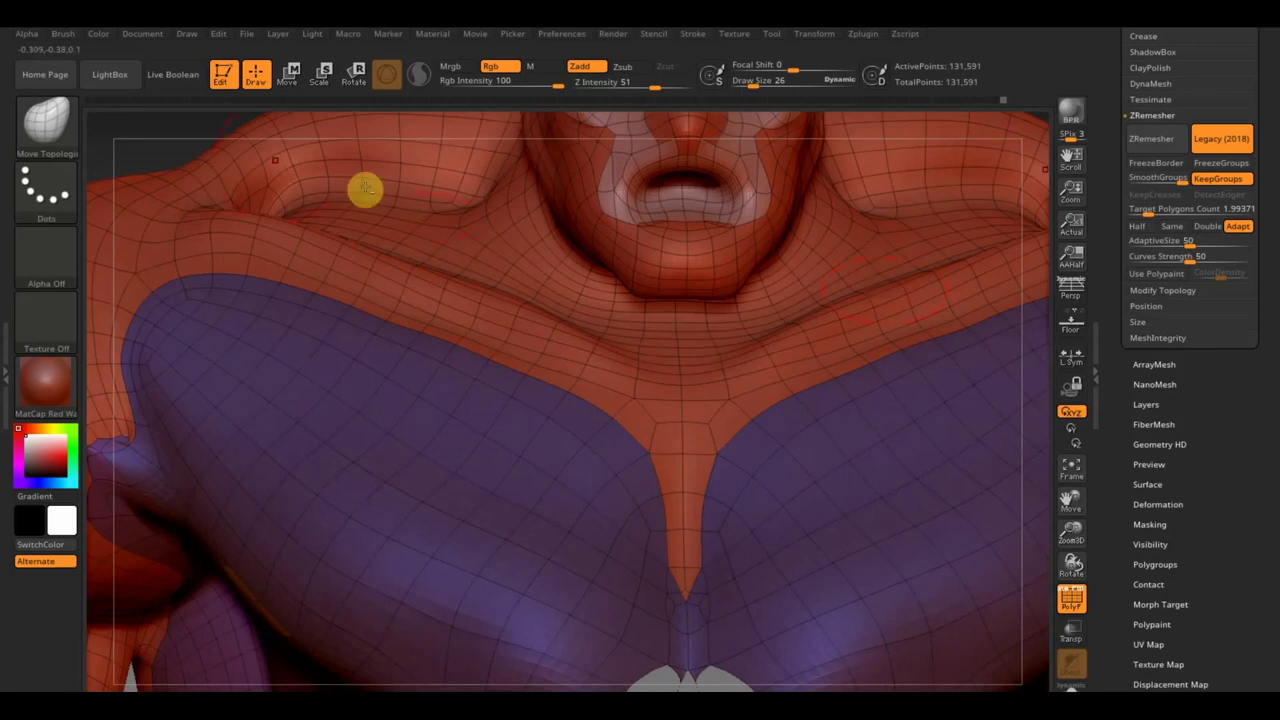
pyautogui.keyDown('alt'); pyautogui.moveTo(174, 154); pyautogui.dragTo(140, 443); pyautogui.keyUp('alt')
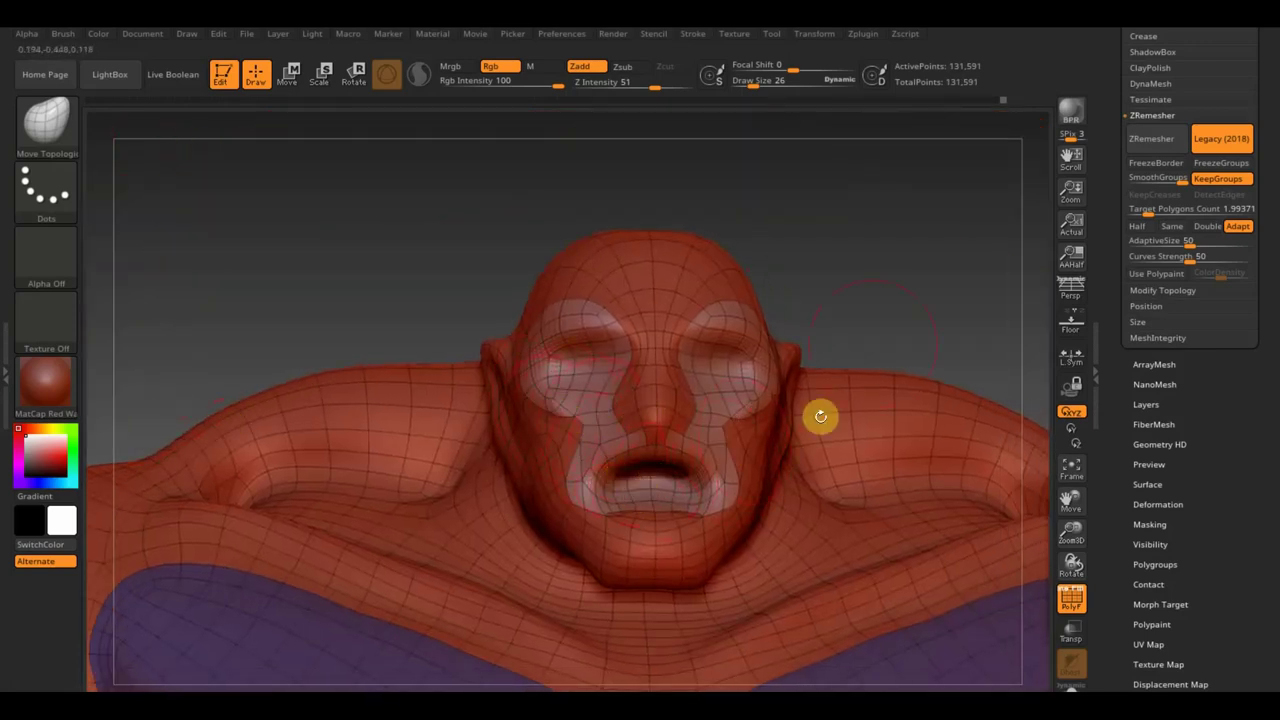
pyautogui.keyDown('shift'); pyautogui.moveTo(848, 318); pyautogui.dragTo(862, 305); pyautogui.keyUp('shift')
pyautogui.moveTo(749, 382)
pyautogui.mouseDown()
pyautogui.moveTo(903, 306)
pyautogui.moveTo(766, 203)
pyautogui.mouseUp()
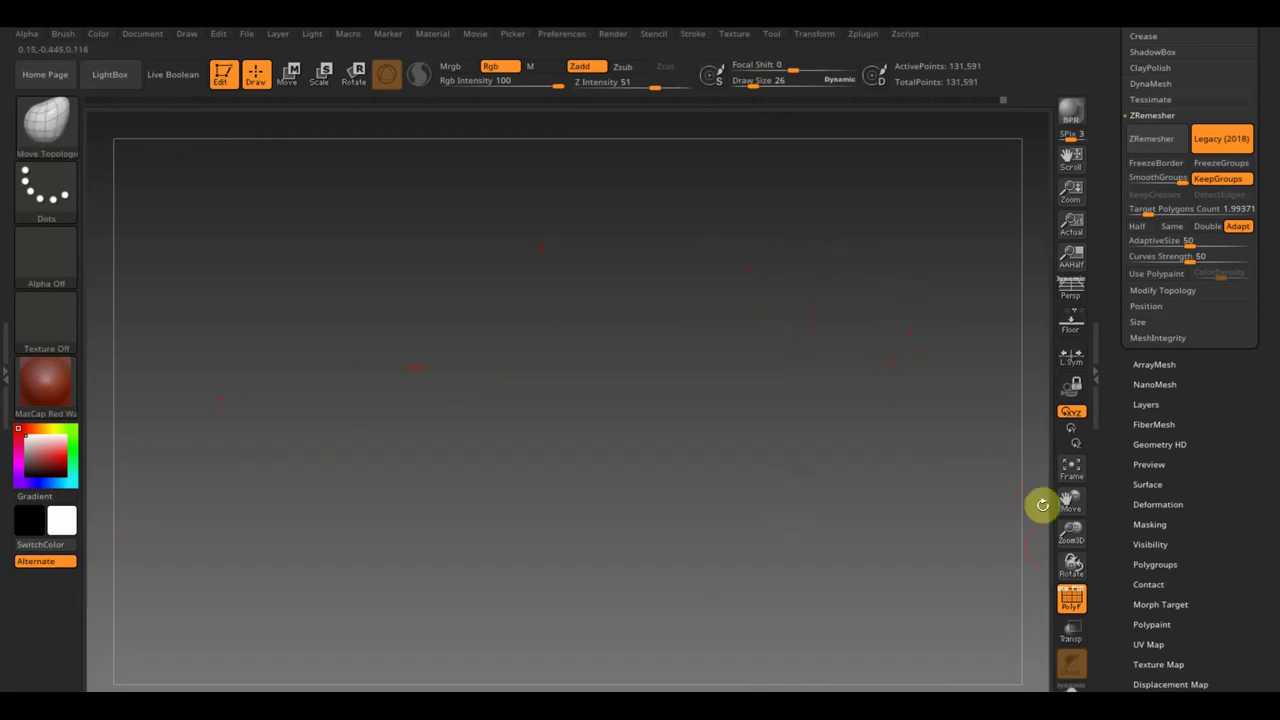
# Frame the whole figure, turn it to the back view and zoom in.
pyautogui.click(1064, 474)
pyautogui.moveTo(790, 565)
pyautogui.mouseDown()
pyautogui.moveTo(649, 577)
pyautogui.moveTo(686, 531)
pyautogui.moveTo(620, 534)
pyautogui.mouseUp()
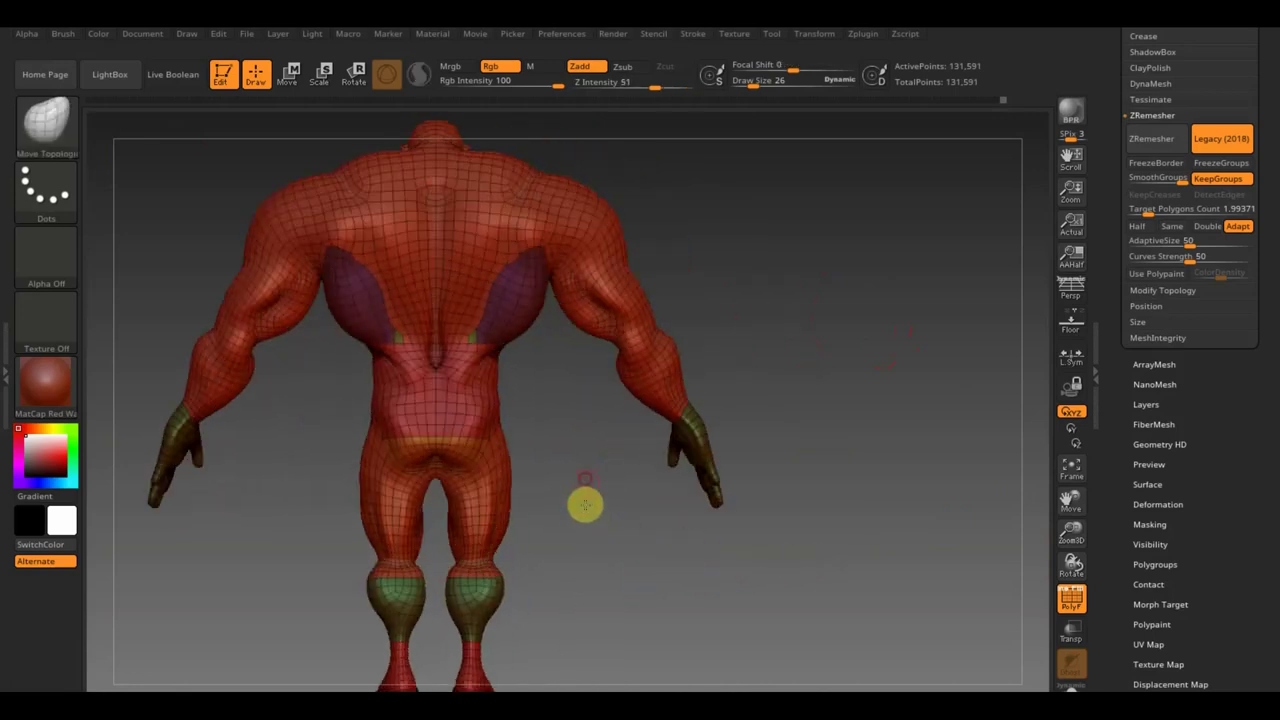
pyautogui.scroll(5, 585, 505)
pyautogui.scroll(2, 600, 363)
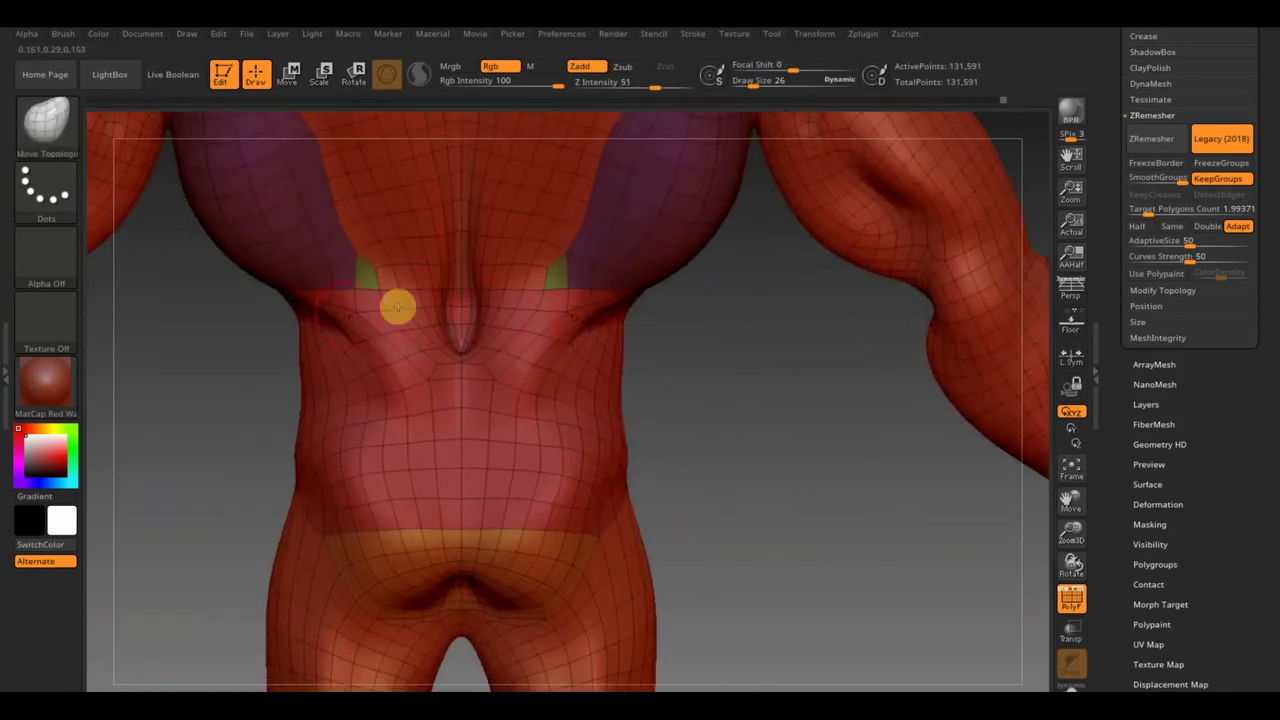
pyautogui.keyDown('ctrl'); pyautogui.keyDown('shift'); pyautogui.click(515, 441); pyautogui.keyUp('shift'); pyautogui.keyUp('ctrl')
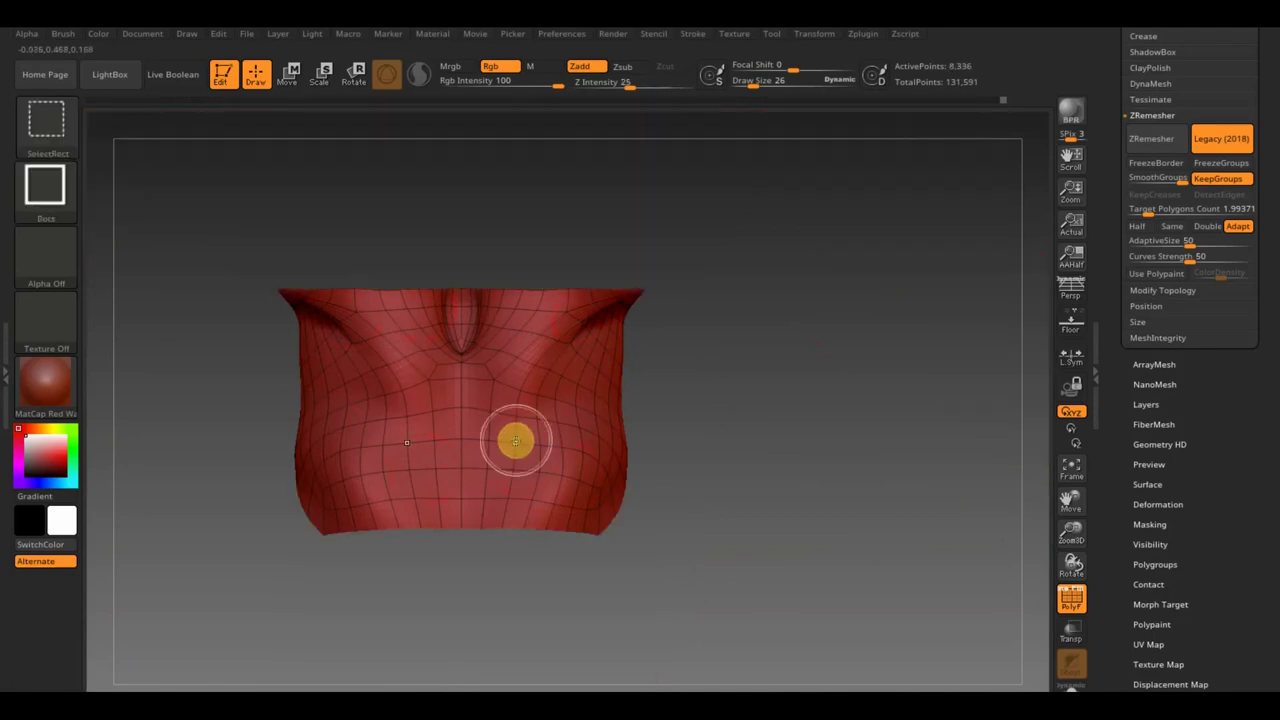
pyautogui.moveTo(645, 460)
pyautogui.mouseDown()
pyautogui.moveTo(840, 471)
pyautogui.moveTo(886, 491)
pyautogui.mouseUp()
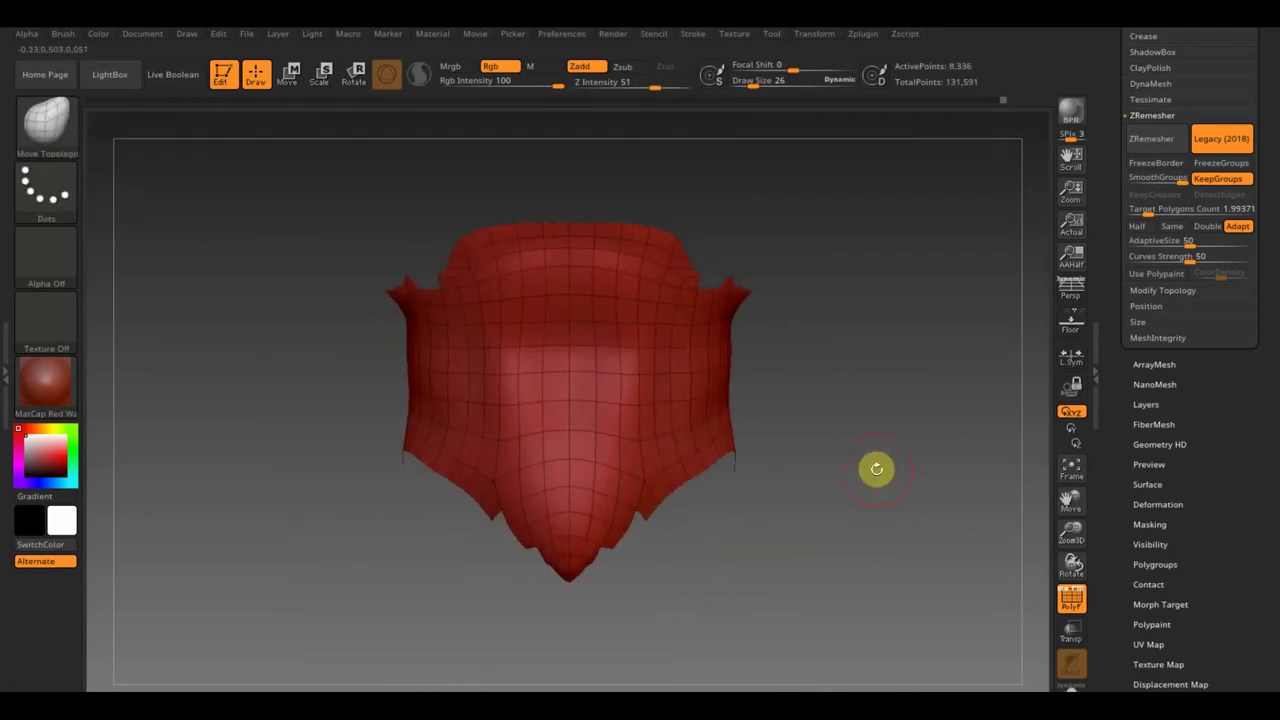
pyautogui.keyDown('ctrl'); pyautogui.keyDown('shift'); pyautogui.click(889, 518); pyautogui.keyUp('shift'); pyautogui.keyUp('ctrl')
pyautogui.press('f')
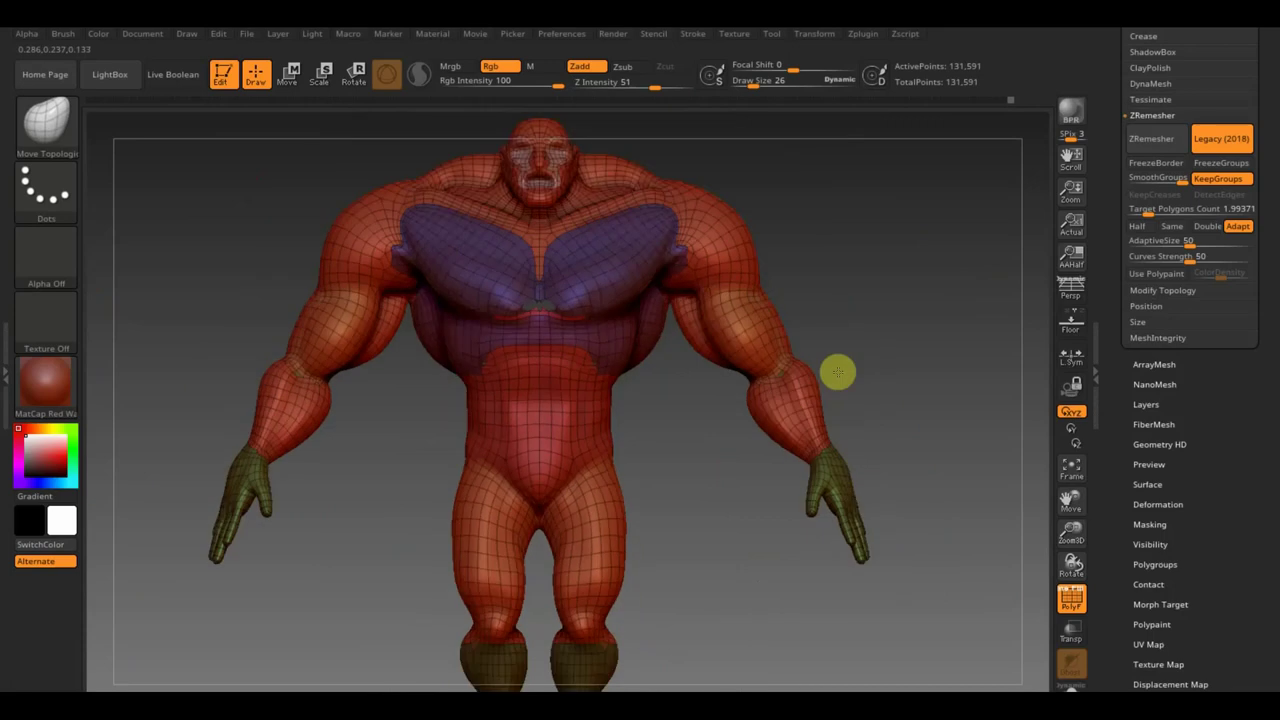
pyautogui.keyDown('ctrl'); pyautogui.keyDown('shift'); pyautogui.click(594, 303); pyautogui.keyUp('shift'); pyautogui.keyUp('ctrl')
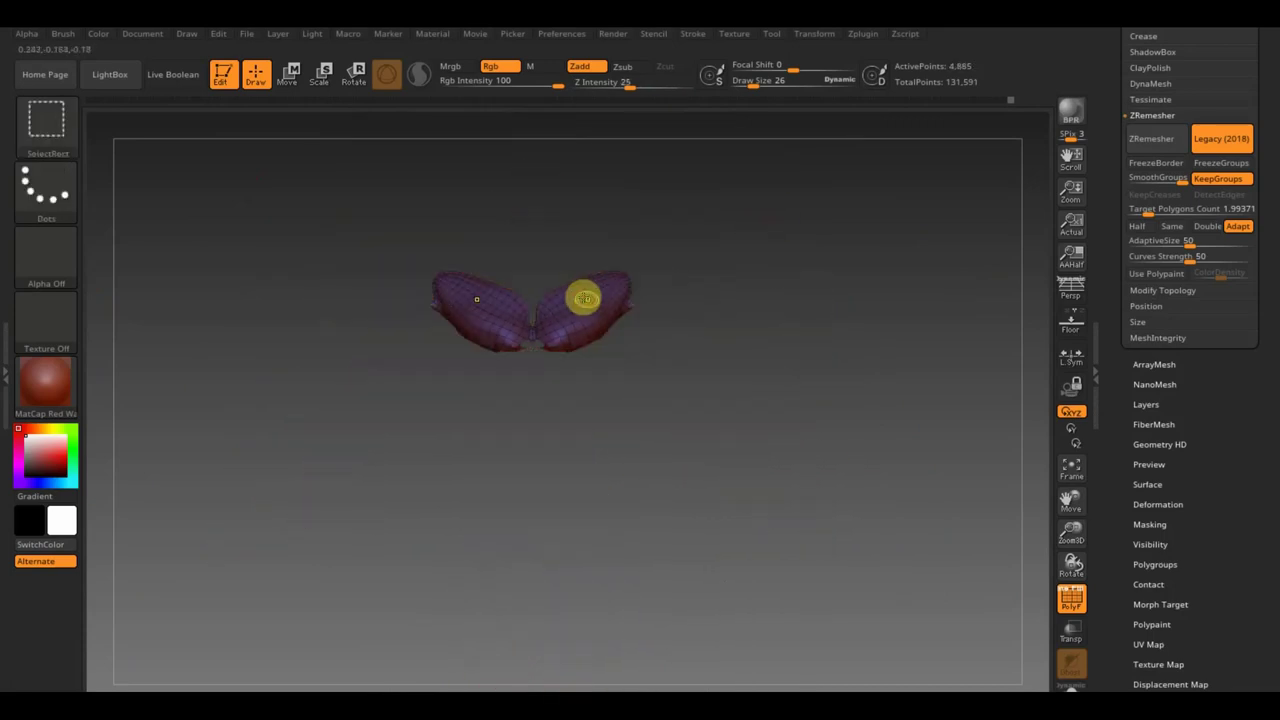
pyautogui.keyDown('ctrl'); pyautogui.keyDown('shift'); pyautogui.click(647, 440); pyautogui.keyUp('shift'); pyautogui.keyUp('ctrl')
pyautogui.keyDown('ctrl'); pyautogui.keyDown('shift'); pyautogui.click(677, 350); pyautogui.keyUp('shift'); pyautogui.keyUp('ctrl')
pyautogui.moveTo(651, 500)
pyautogui.mouseDown()
pyautogui.moveTo(724, 517)
pyautogui.moveTo(711, 523)
pyautogui.mouseUp()
pyautogui.keyDown('ctrl'); pyautogui.keyDown('shift'); pyautogui.click(766, 518); pyautogui.keyUp('shift'); pyautogui.keyUp('ctrl')
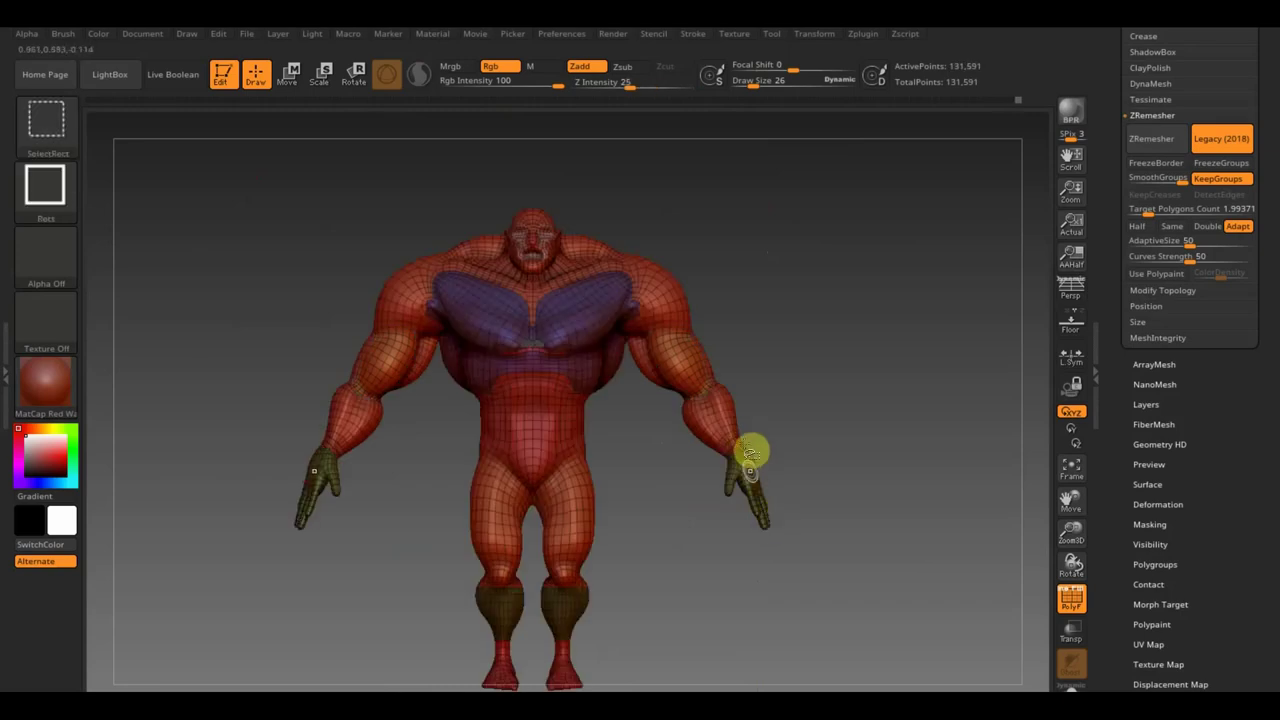
pyautogui.keyDown('ctrl'); pyautogui.keyDown('shift'); pyautogui.click(750, 466); pyautogui.keyUp('shift'); pyautogui.keyUp('ctrl')
pyautogui.keyDown('ctrl'); pyautogui.keyDown('shift'); pyautogui.click(815, 461); pyautogui.keyUp('shift'); pyautogui.keyUp('ctrl')
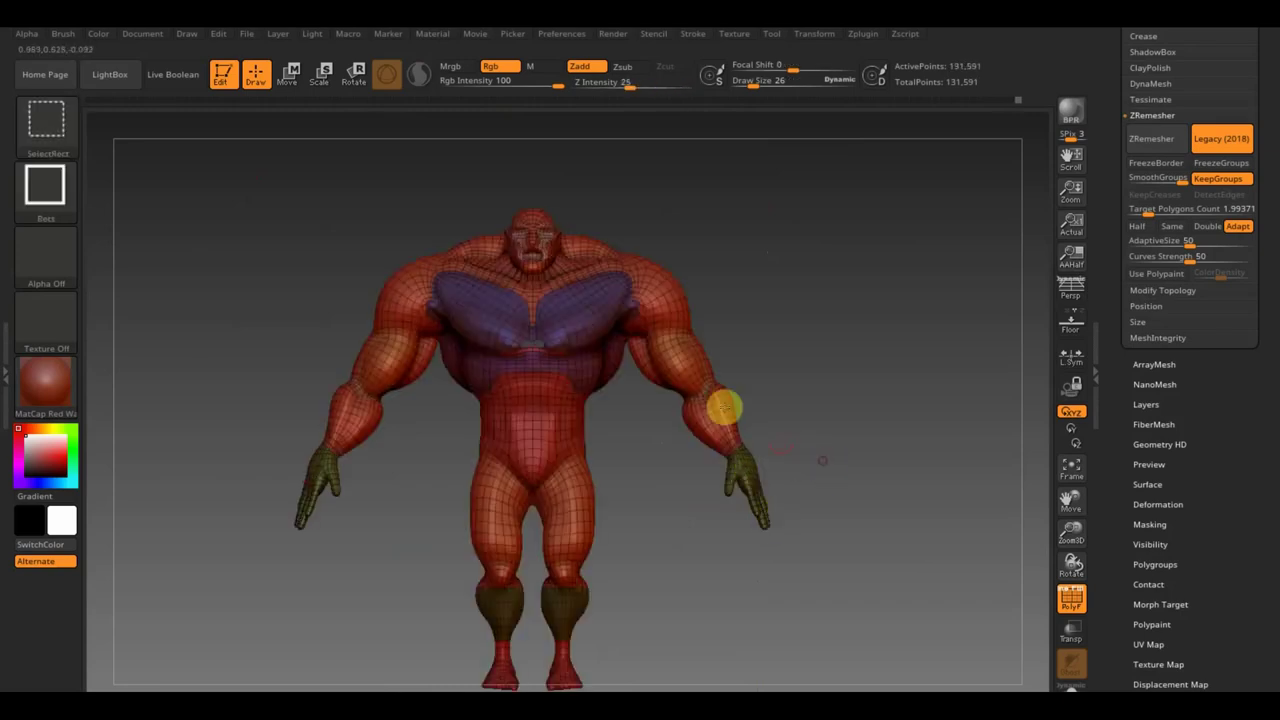
pyautogui.keyDown('ctrl'); pyautogui.keyDown('shift'); pyautogui.click(541, 256); pyautogui.keyUp('shift'); pyautogui.keyUp('ctrl')
pyautogui.keyDown('ctrl'); pyautogui.keyDown('shift'); pyautogui.click(686, 271); pyautogui.keyUp('shift'); pyautogui.keyUp('ctrl')
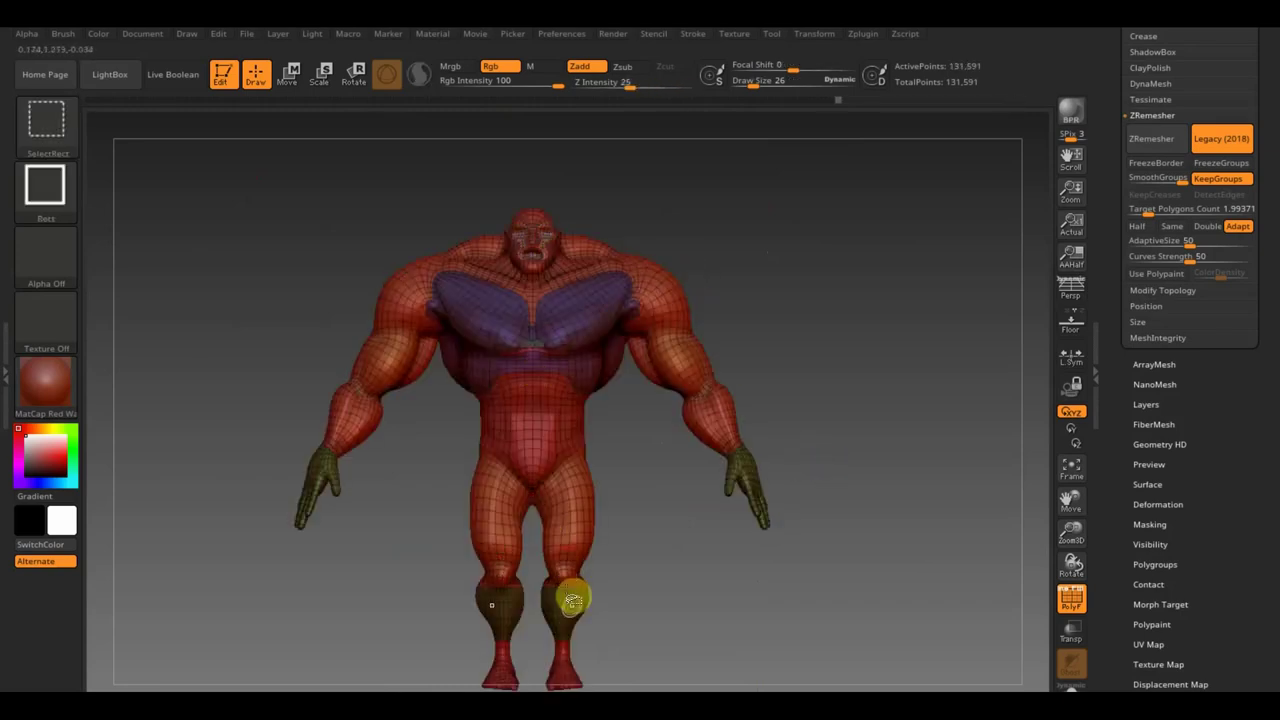
pyautogui.keyDown('ctrl'); pyautogui.keyDown('shift'); pyautogui.click(571, 672); pyautogui.keyUp('shift'); pyautogui.keyUp('ctrl')
pyautogui.keyDown('ctrl'); pyautogui.keyDown('shift'); pyautogui.click(571, 674); pyautogui.keyUp('shift'); pyautogui.keyUp('ctrl')
pyautogui.keyDown('ctrl'); pyautogui.keyDown('shift'); pyautogui.click(660, 600); pyautogui.keyUp('shift'); pyautogui.keyUp('ctrl')
pyautogui.moveTo(660, 600)
pyautogui.mouseDown()
pyautogui.moveTo(704, 596)
pyautogui.moveTo(683, 598)
pyautogui.moveTo(691, 574)
pyautogui.moveTo(716, 567)
pyautogui.mouseUp()
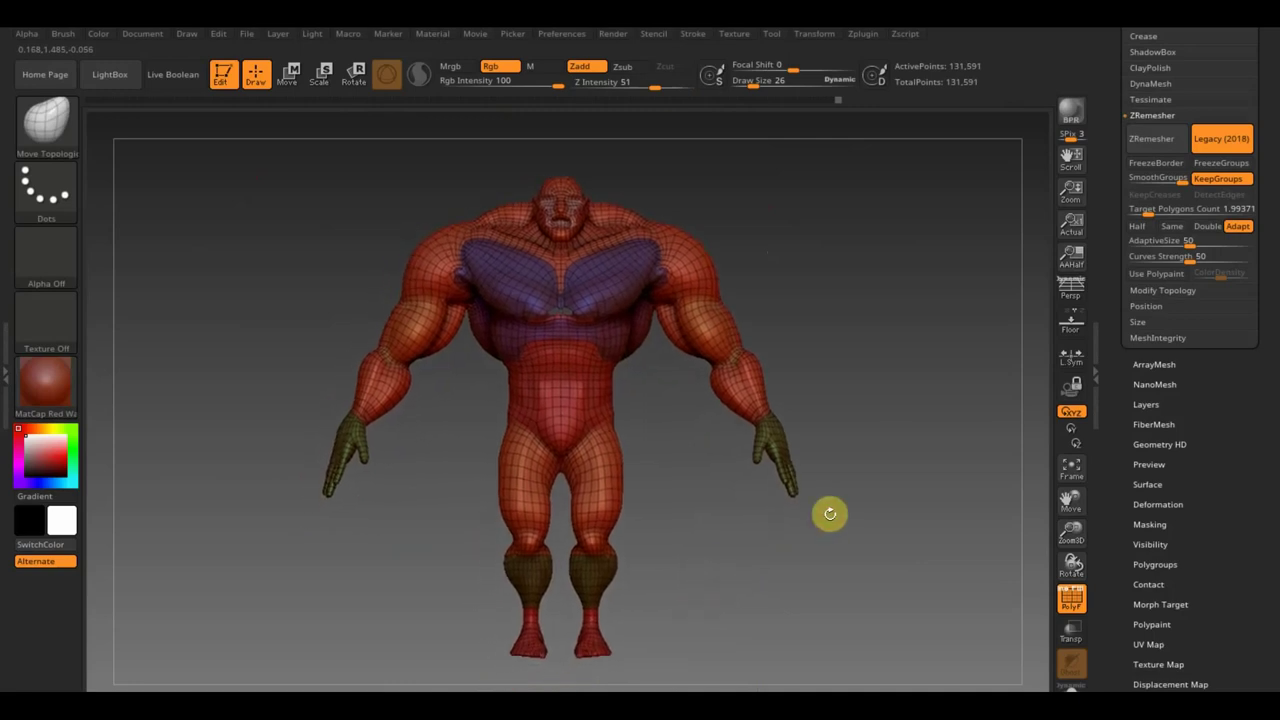